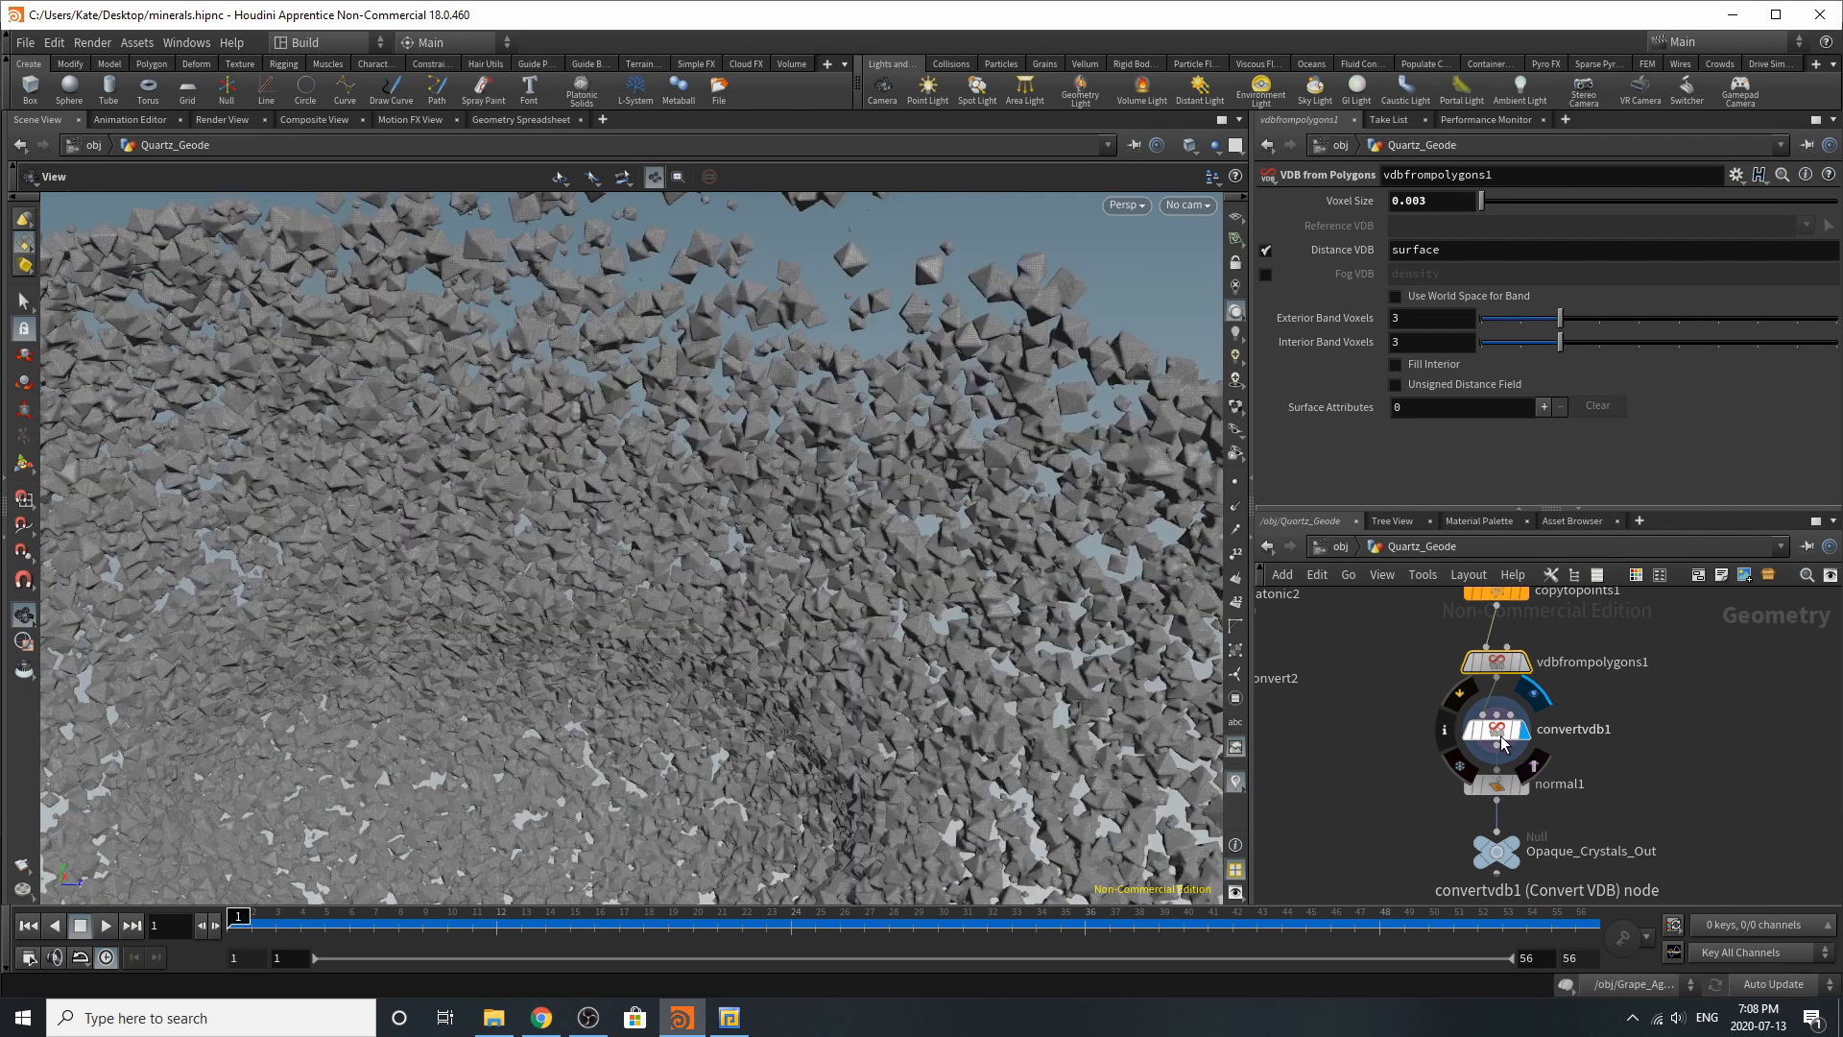
# Step: Display convertvdb1, normal1 and the Opaque_Crystals_Out null in turn to review the end of the opaque crystal chain
pyautogui.click(1500, 735)
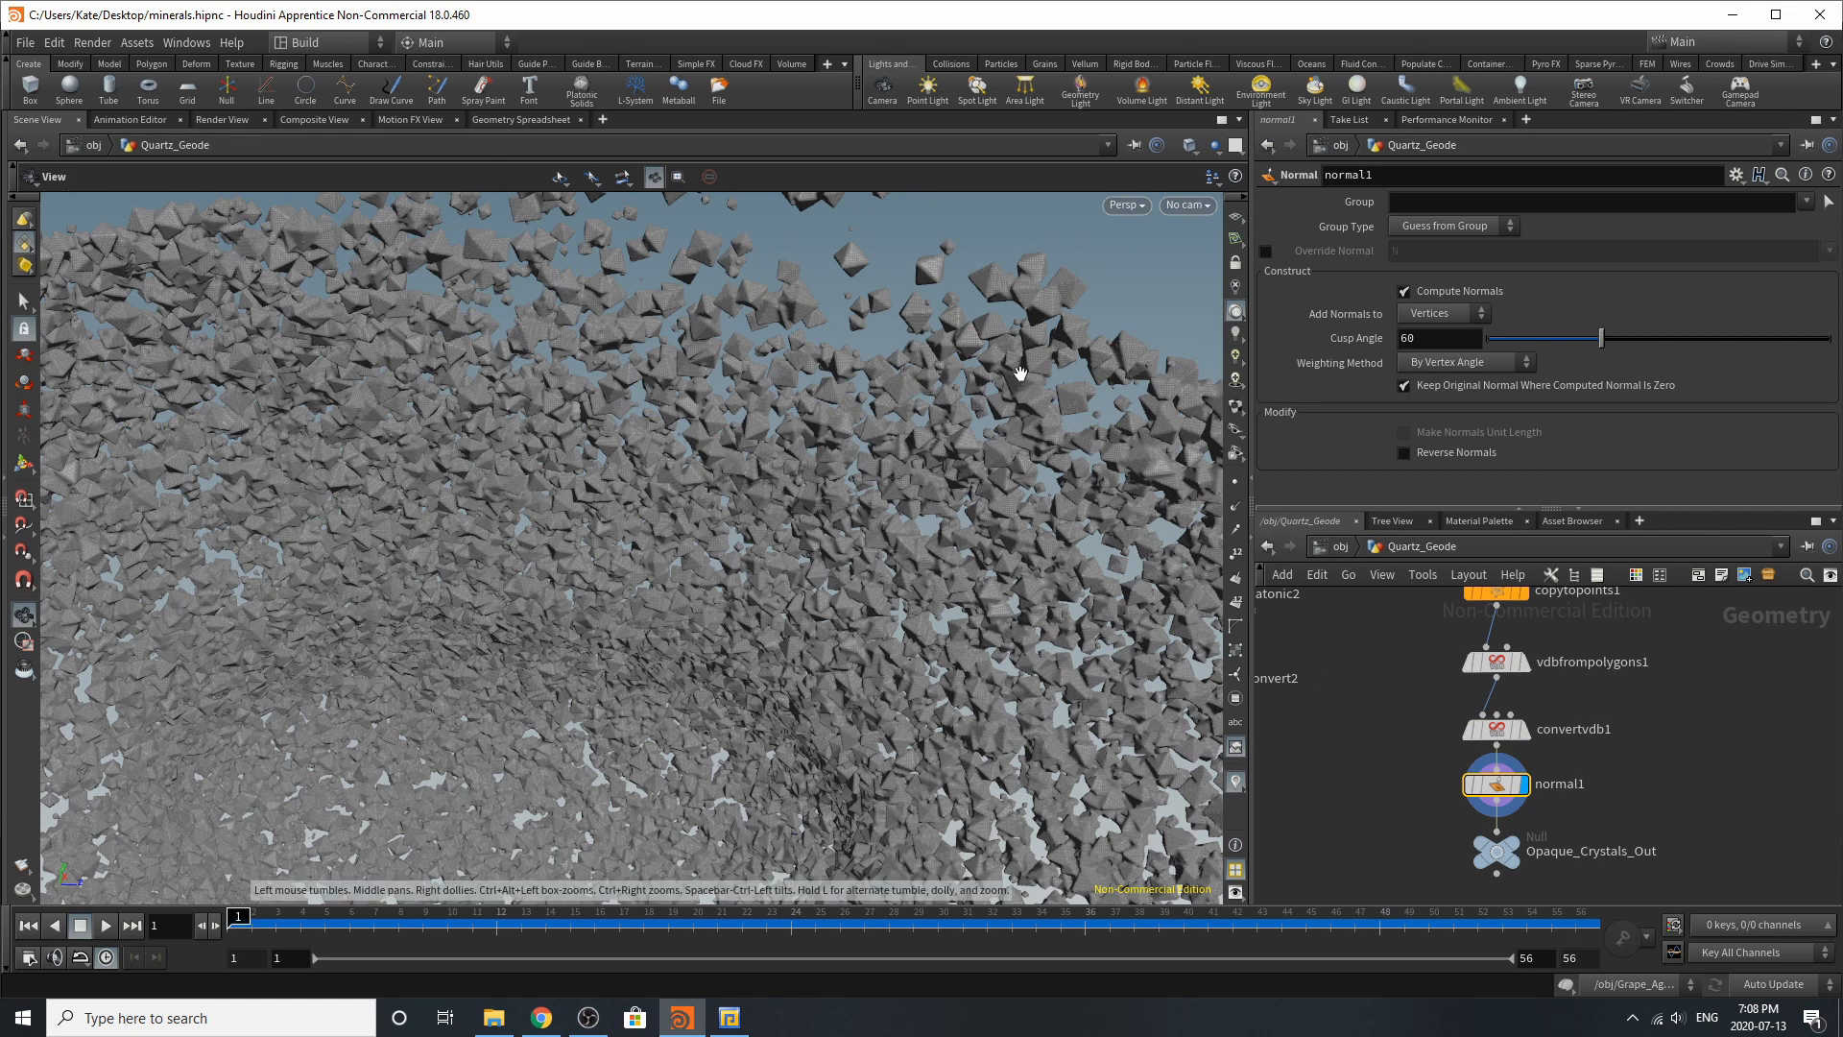
pyautogui.press('r')
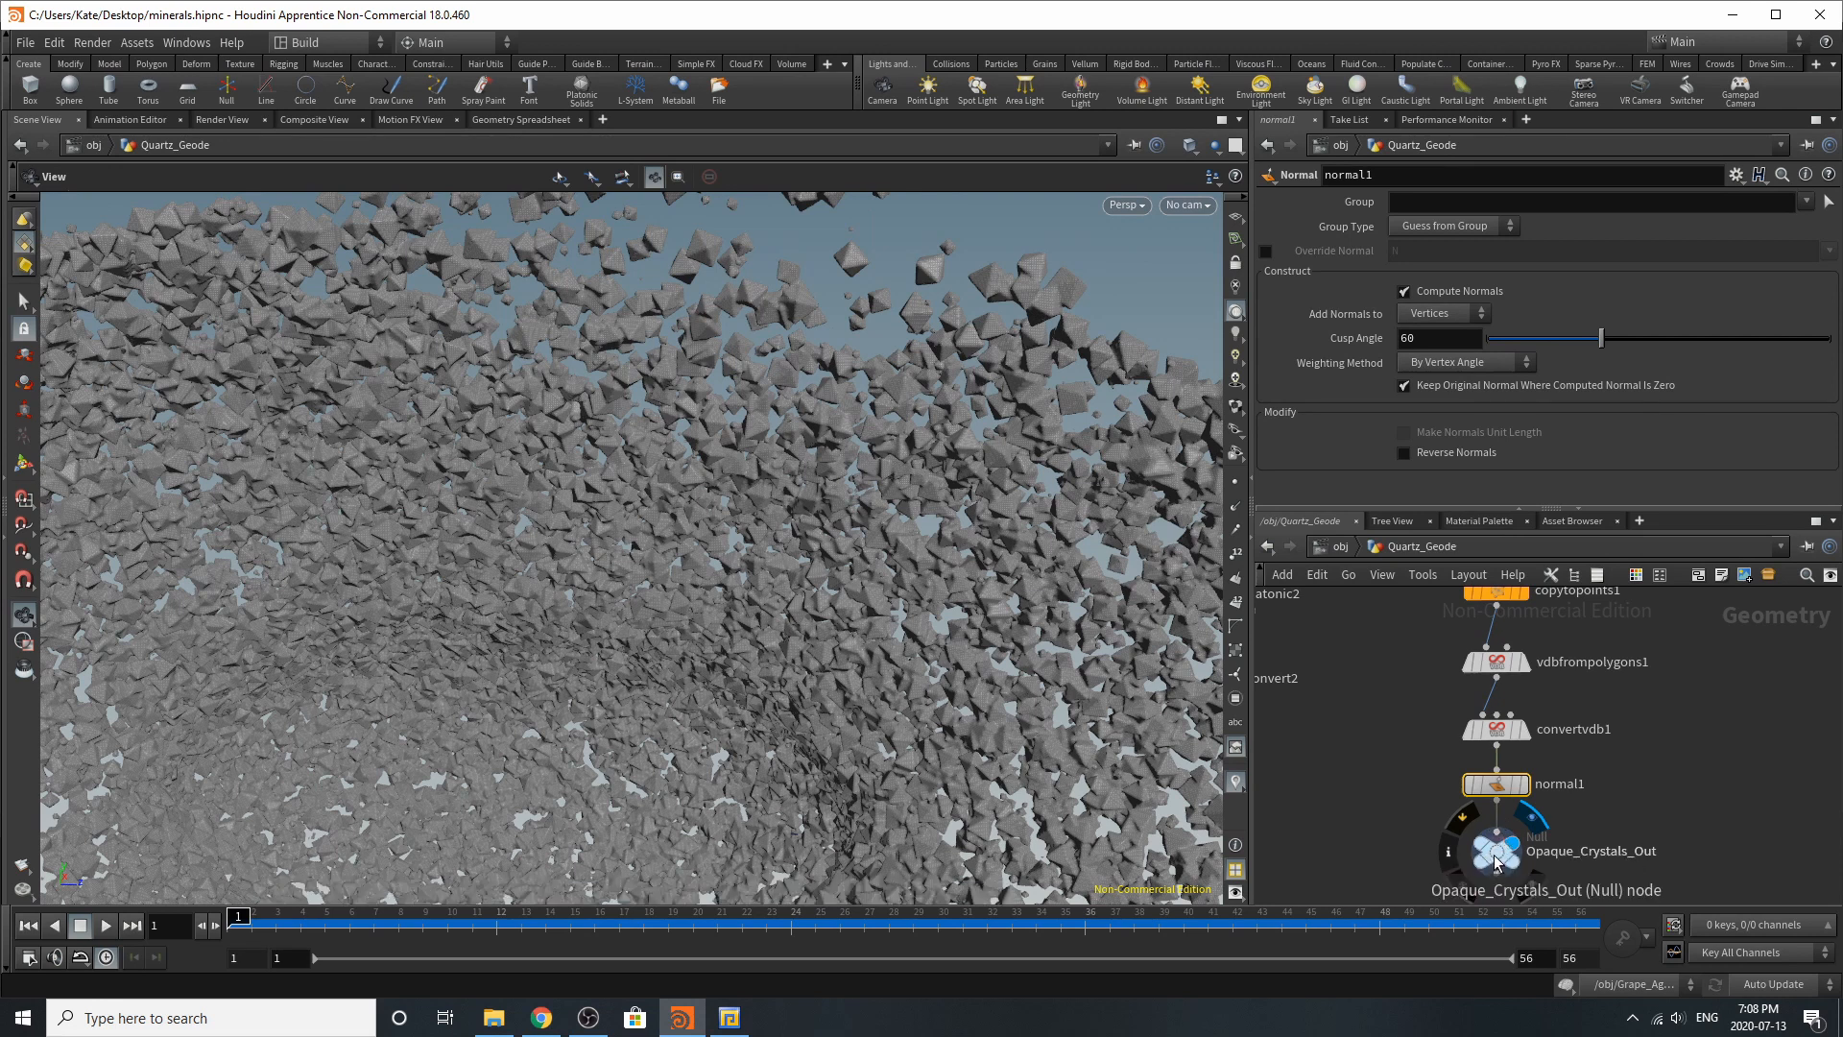
pyautogui.click(1538, 855)
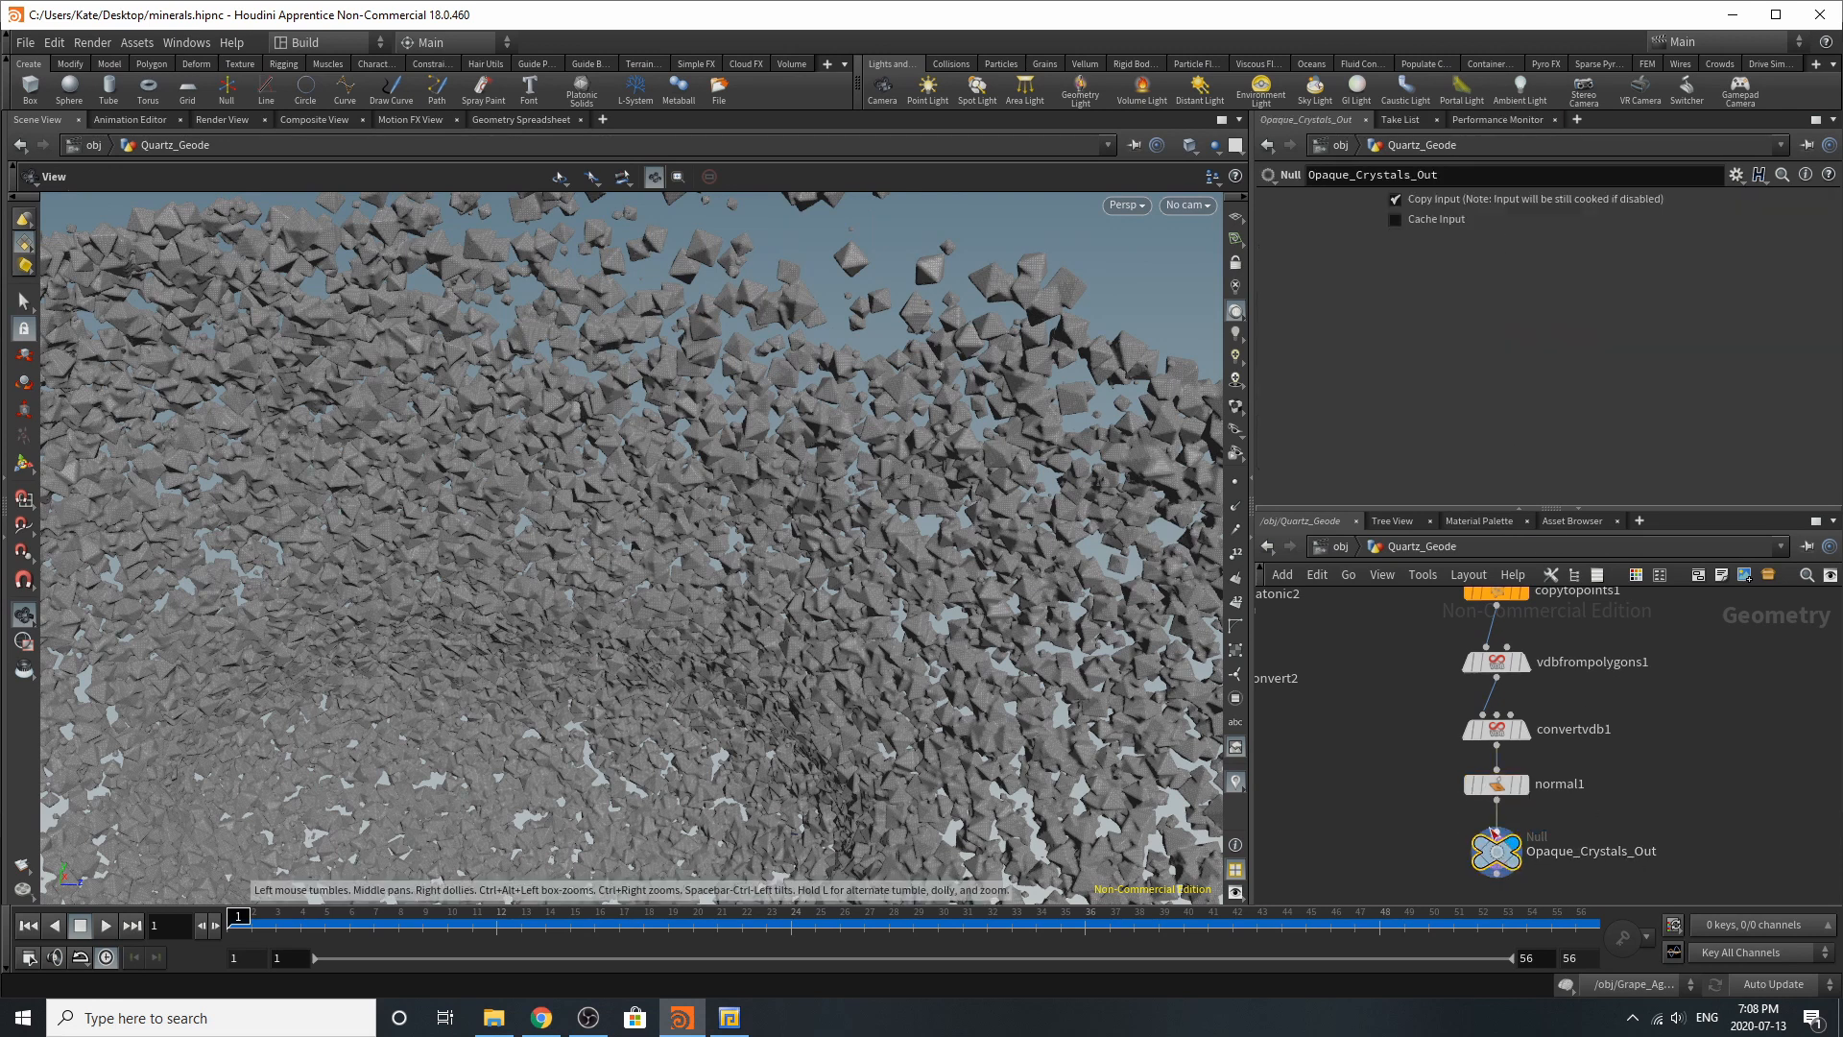
# Step: Go into the opaque_crystals object and inspect its object_merge1 and filecache1 nodes, tidying their placement in the network
pyautogui.click(1336, 547)
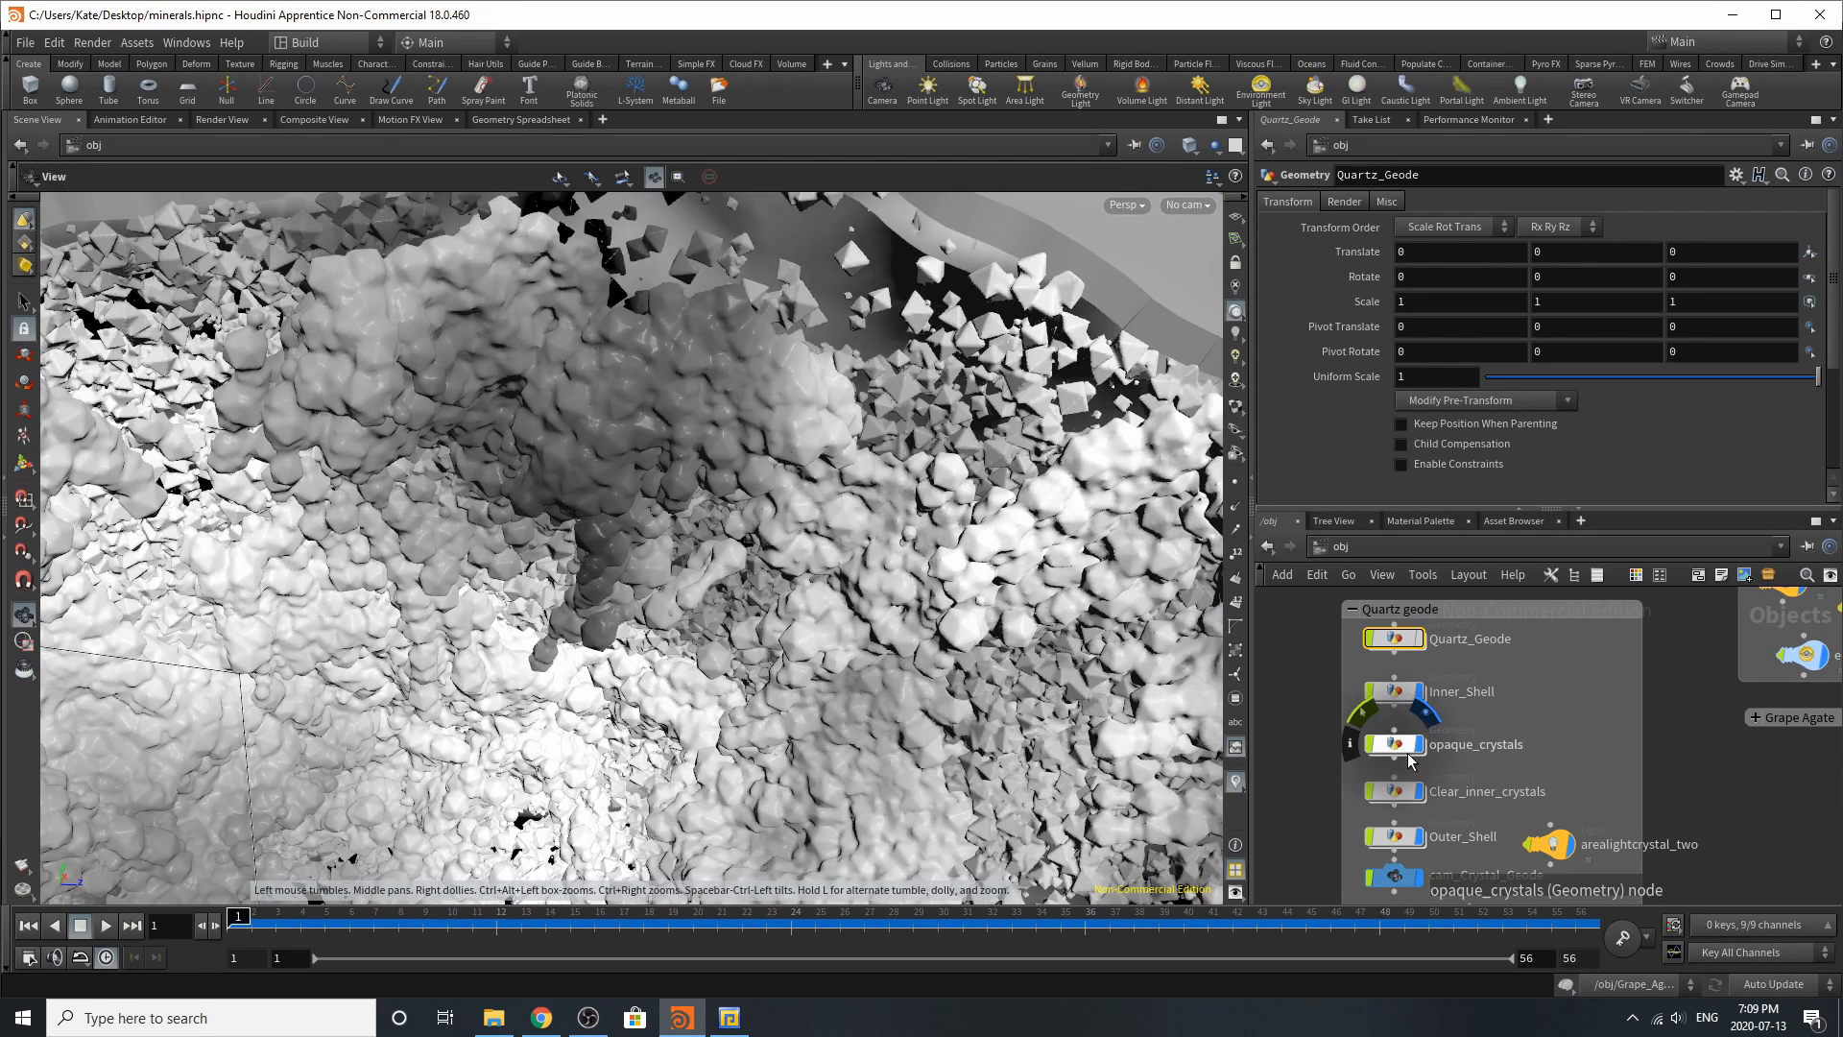
pyautogui.doubleClick(1403, 747)
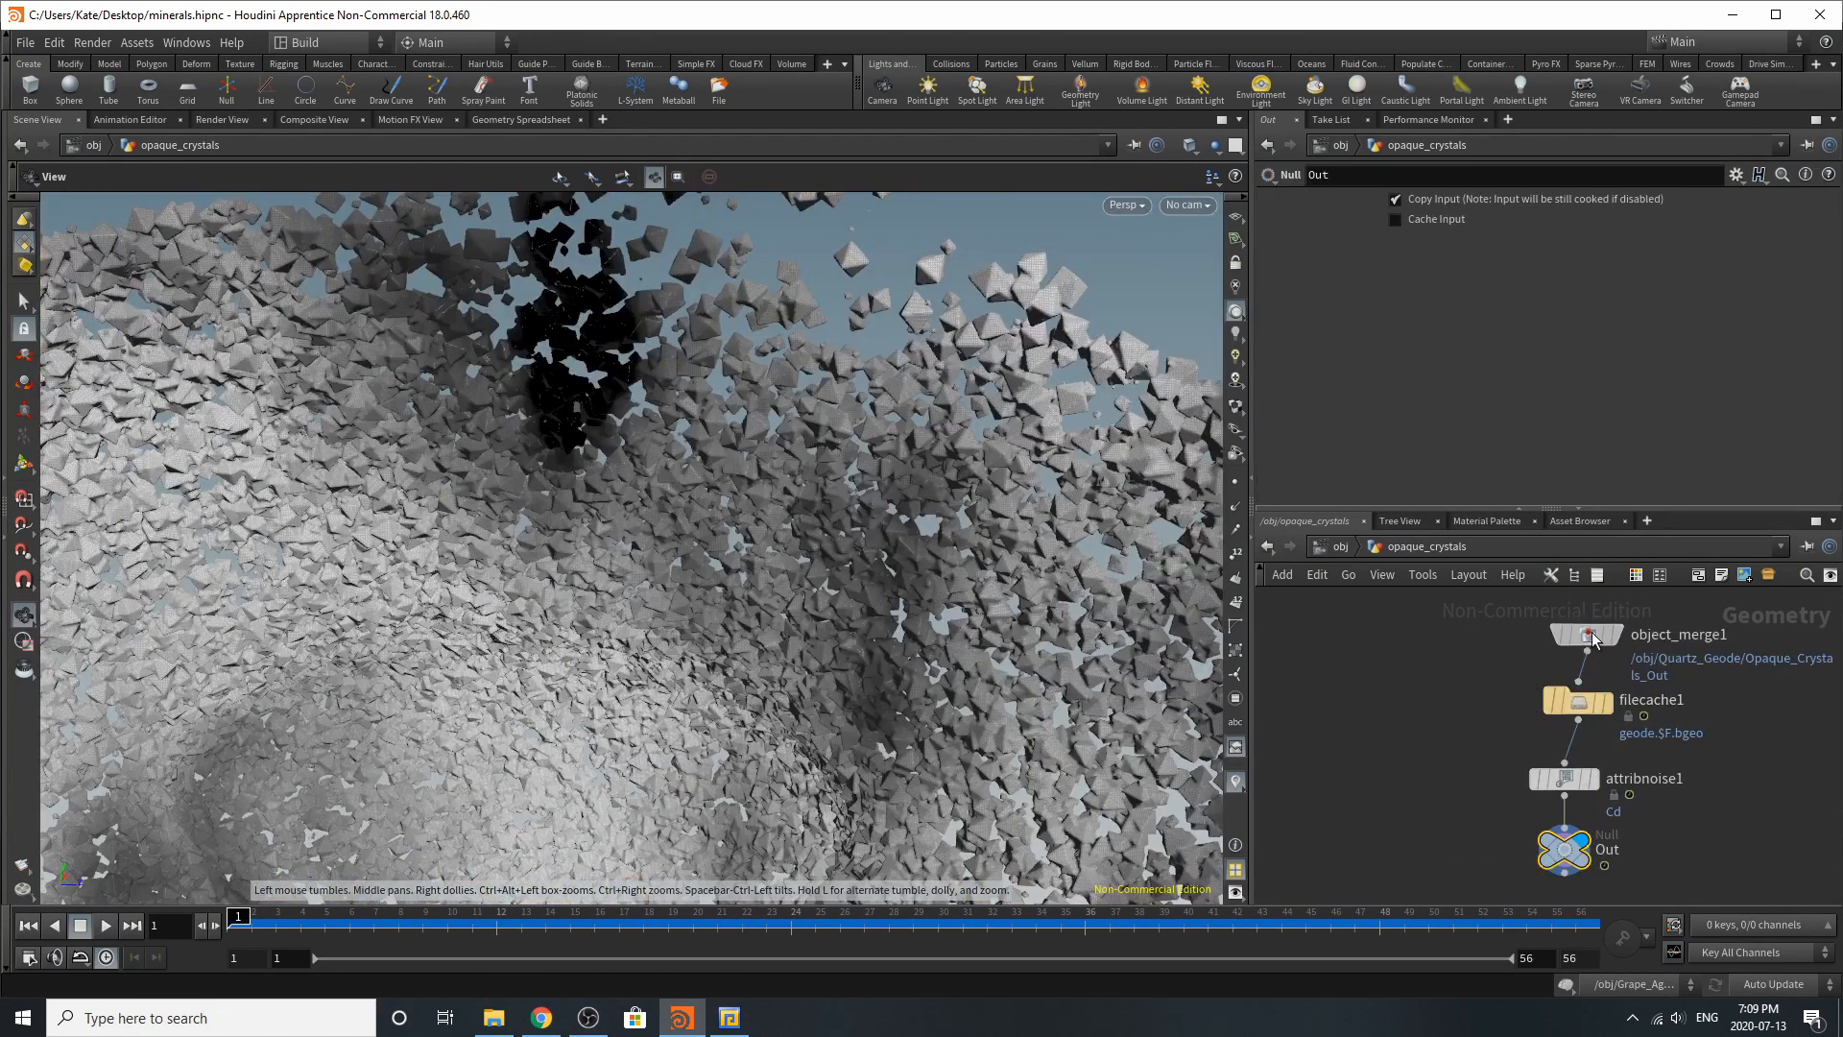
pyautogui.click(1579, 640)
pyautogui.moveTo(1579, 640)
pyautogui.mouseDown()
pyautogui.moveTo(1620, 625)
pyautogui.moveTo(1579, 631)
pyautogui.mouseUp()
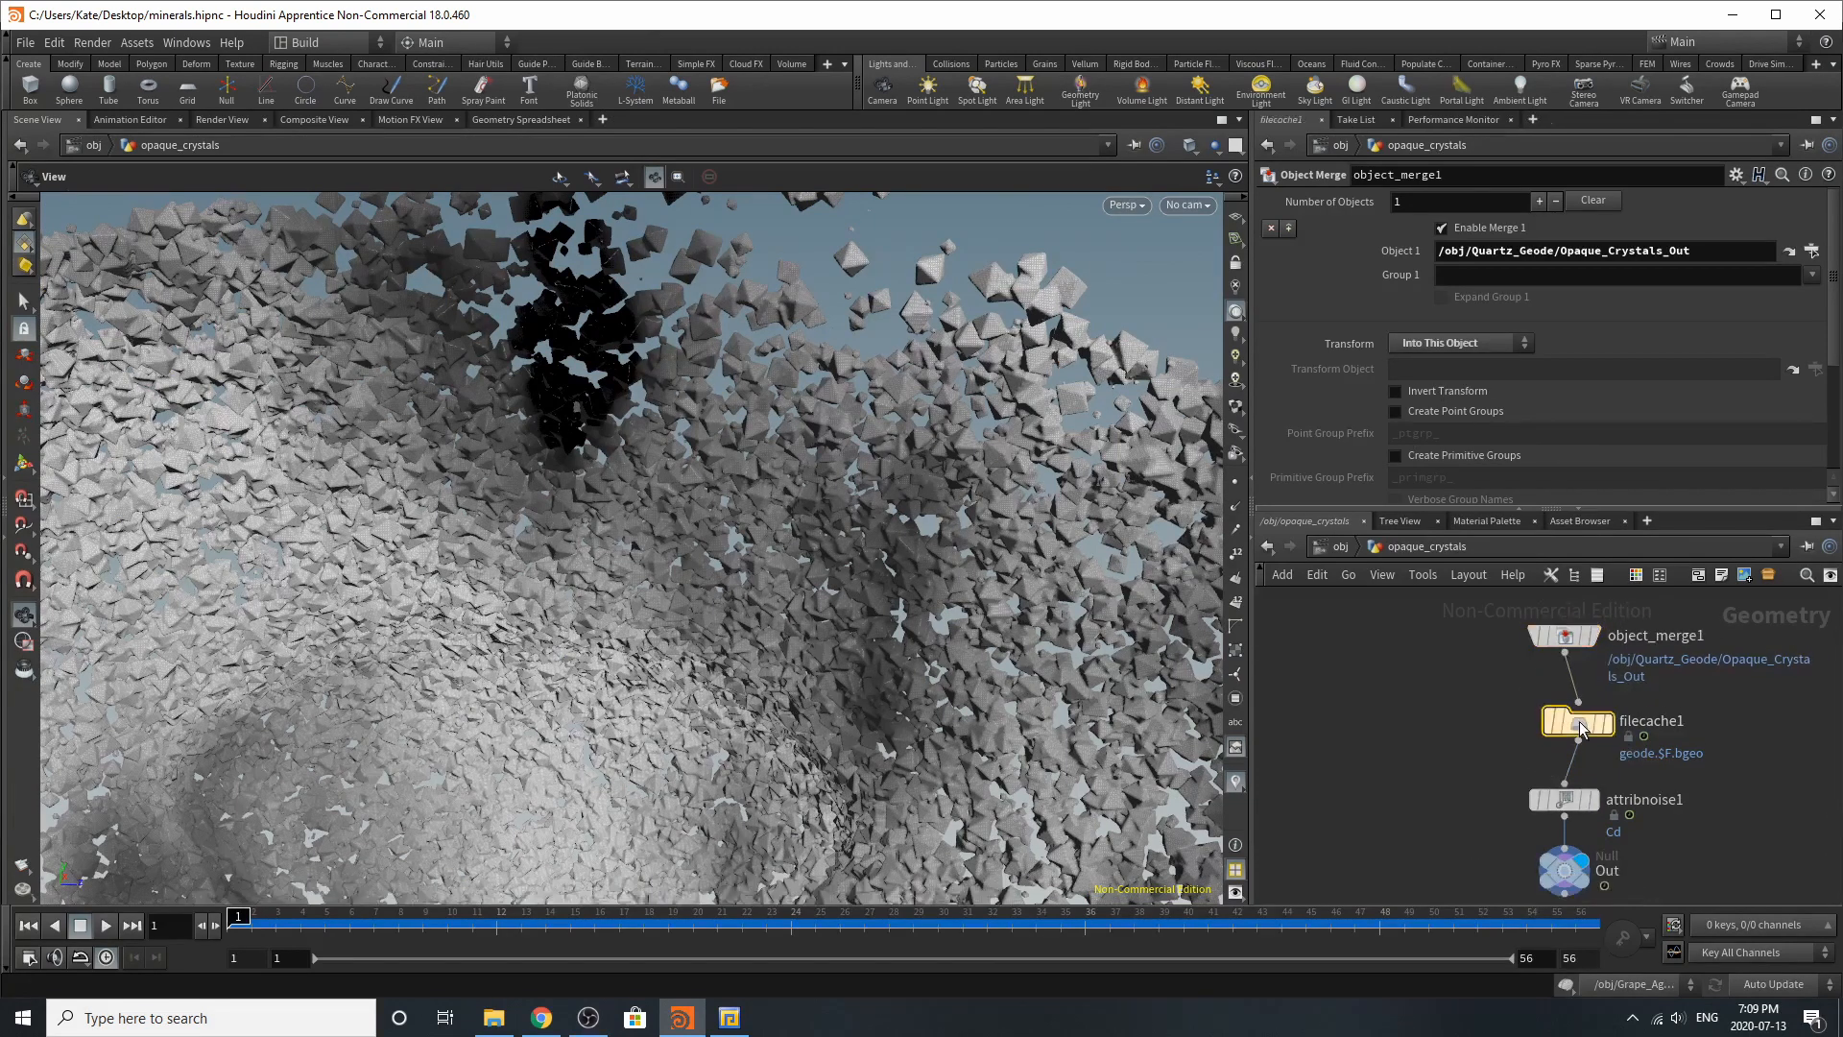
pyautogui.click(1578, 722)
pyautogui.moveTo(1578, 722); pyautogui.dragTo(1512, 709)
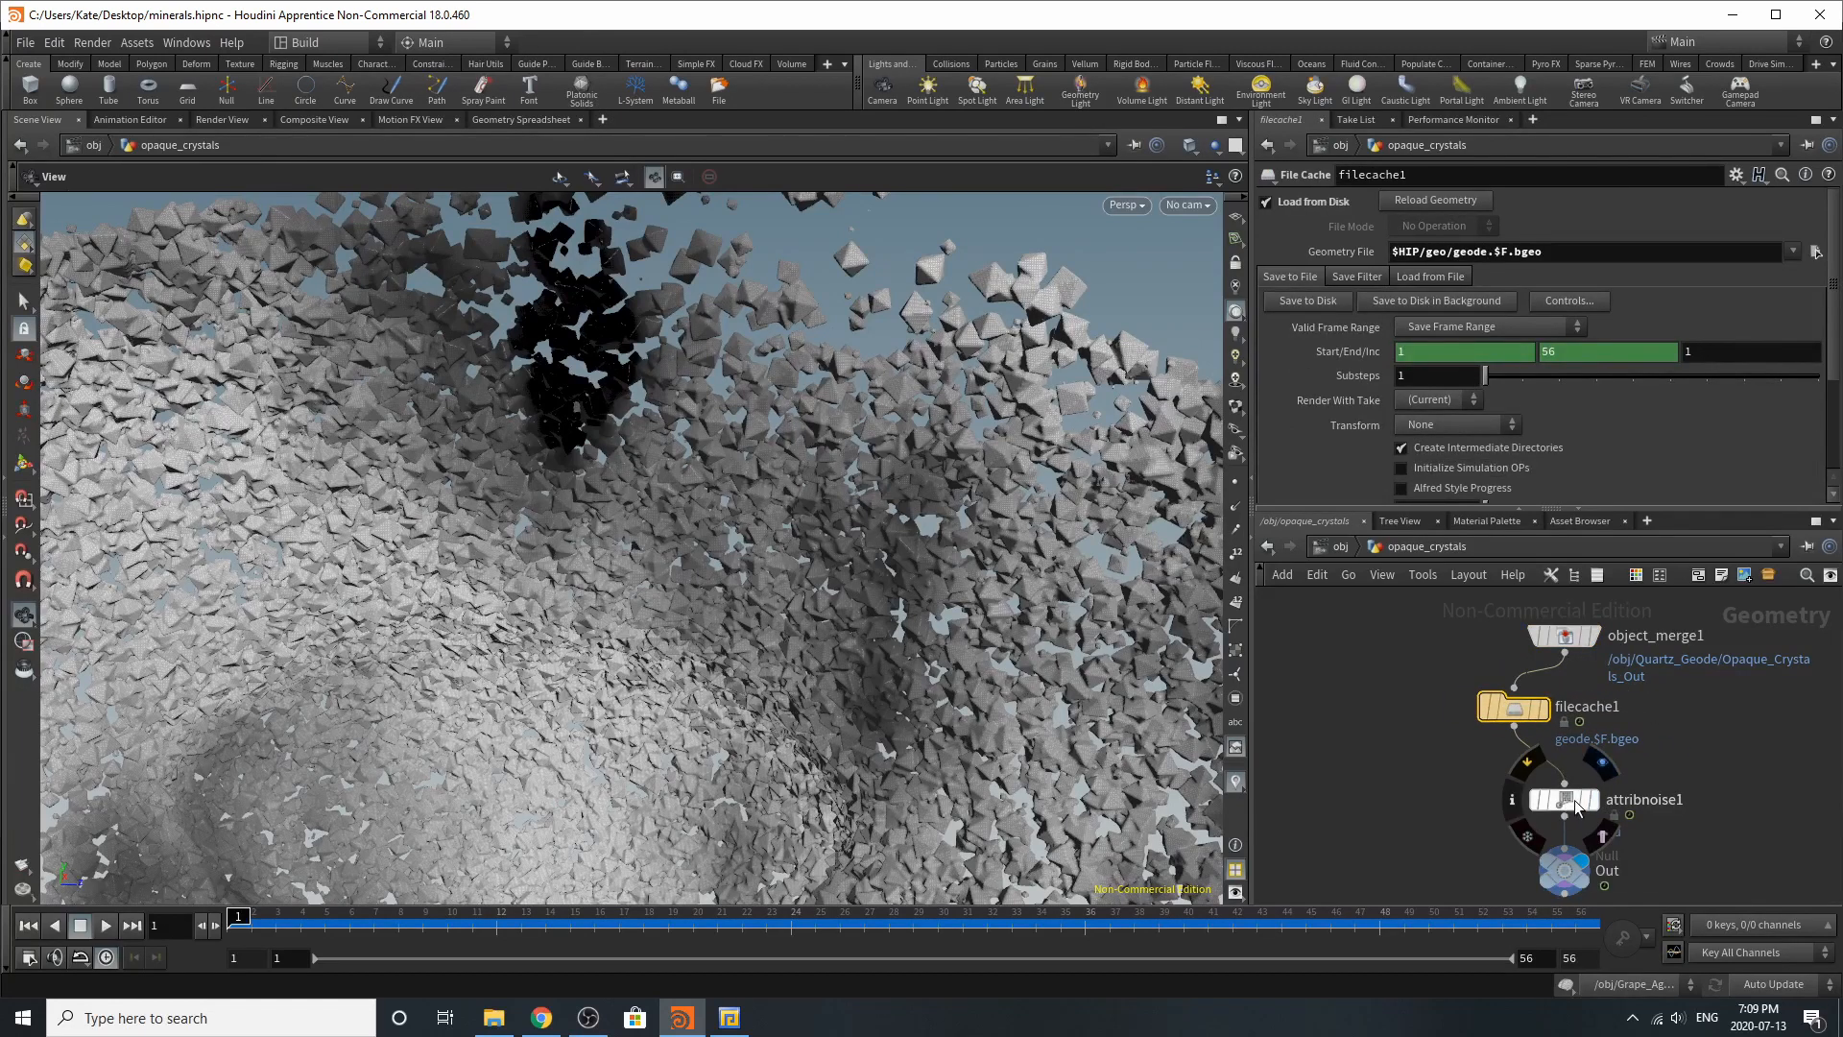
# Step: Display attribnoise1 in opaque_crystals and examine its noise settings and the colour variation across the whole crystal field
pyautogui.moveTo(1577, 805)
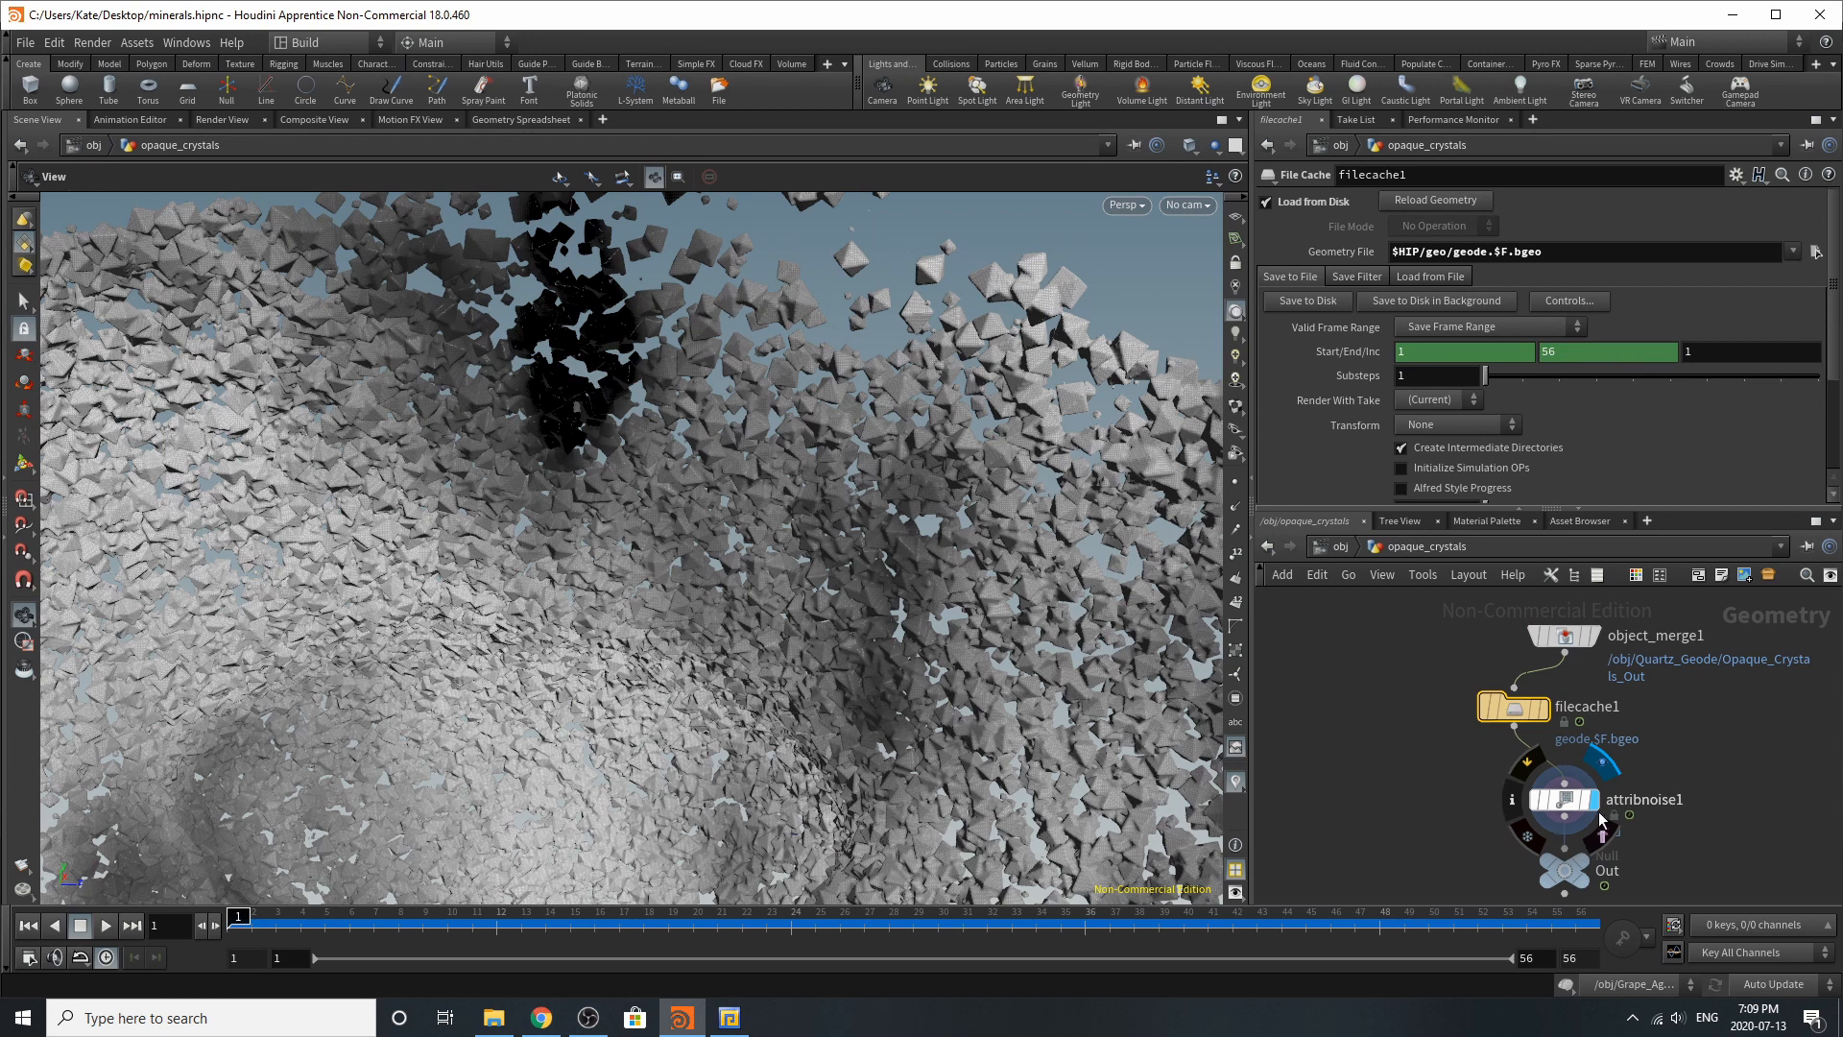
pyautogui.click(1584, 806)
pyautogui.scroll(-5, 1470, 399)
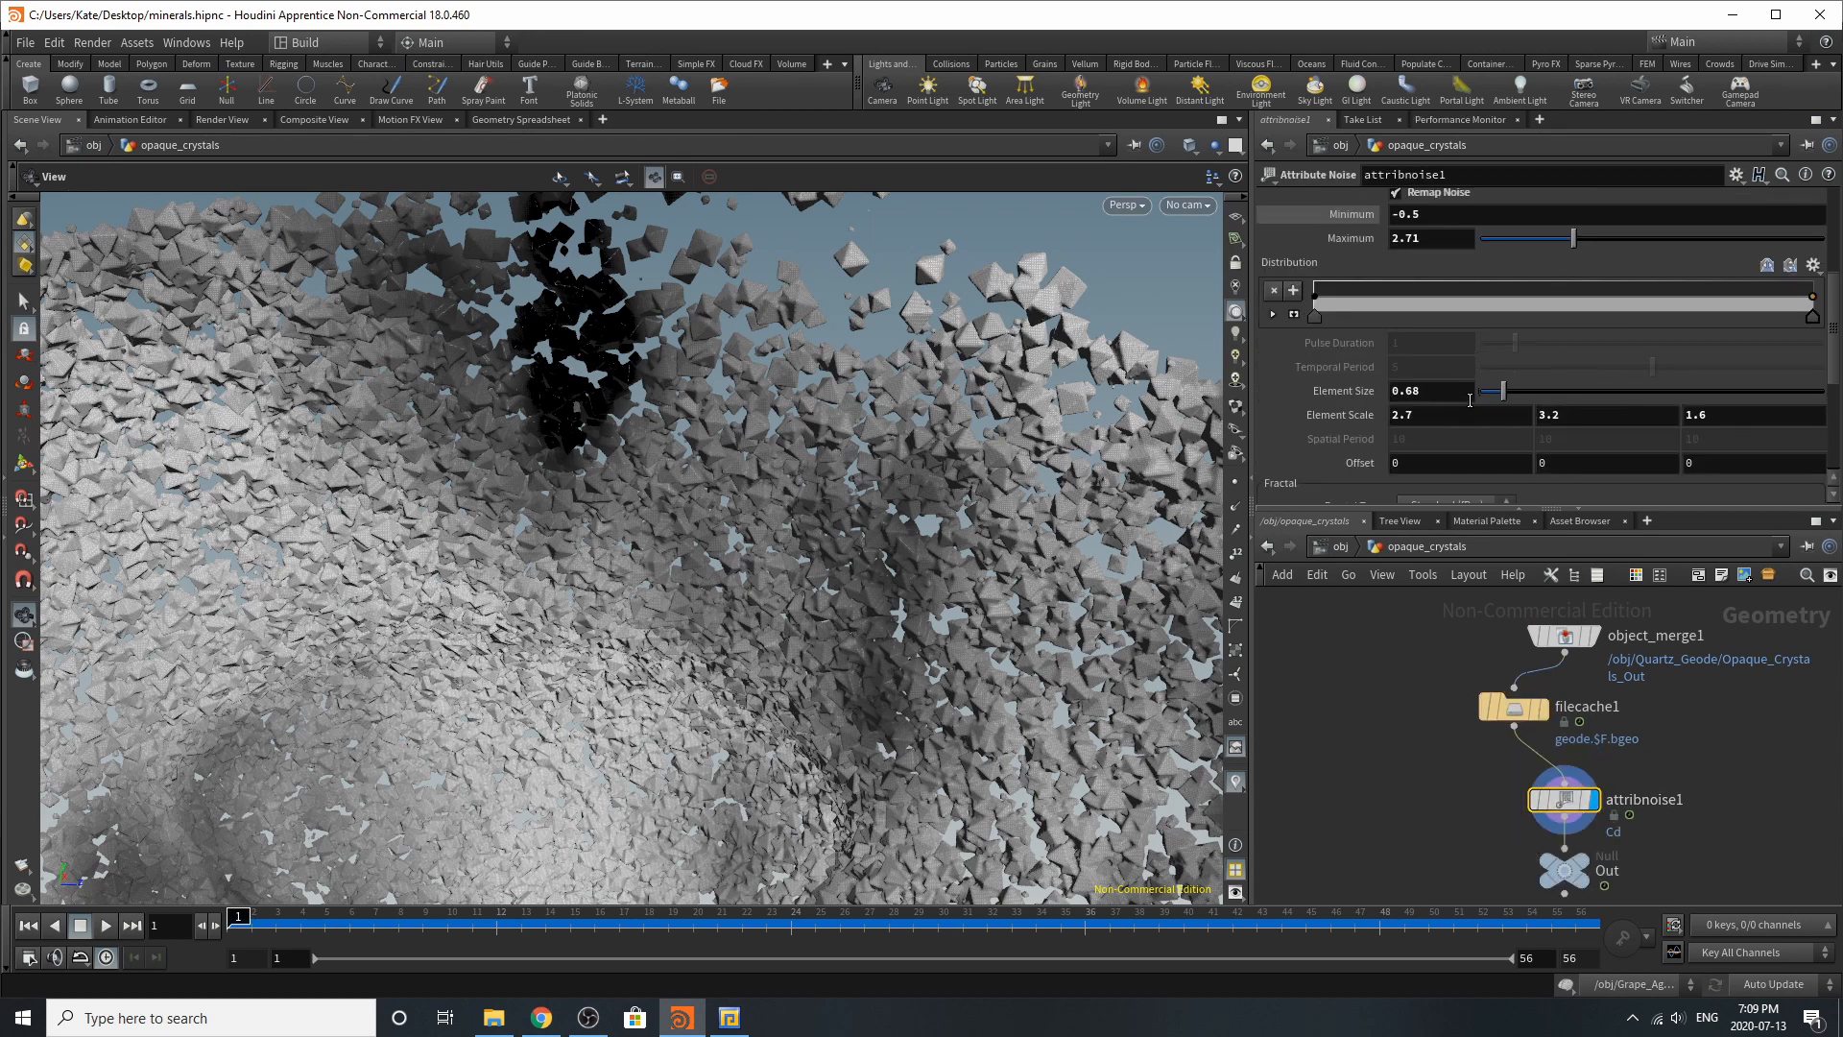
pyautogui.scroll(-5, 1470, 399)
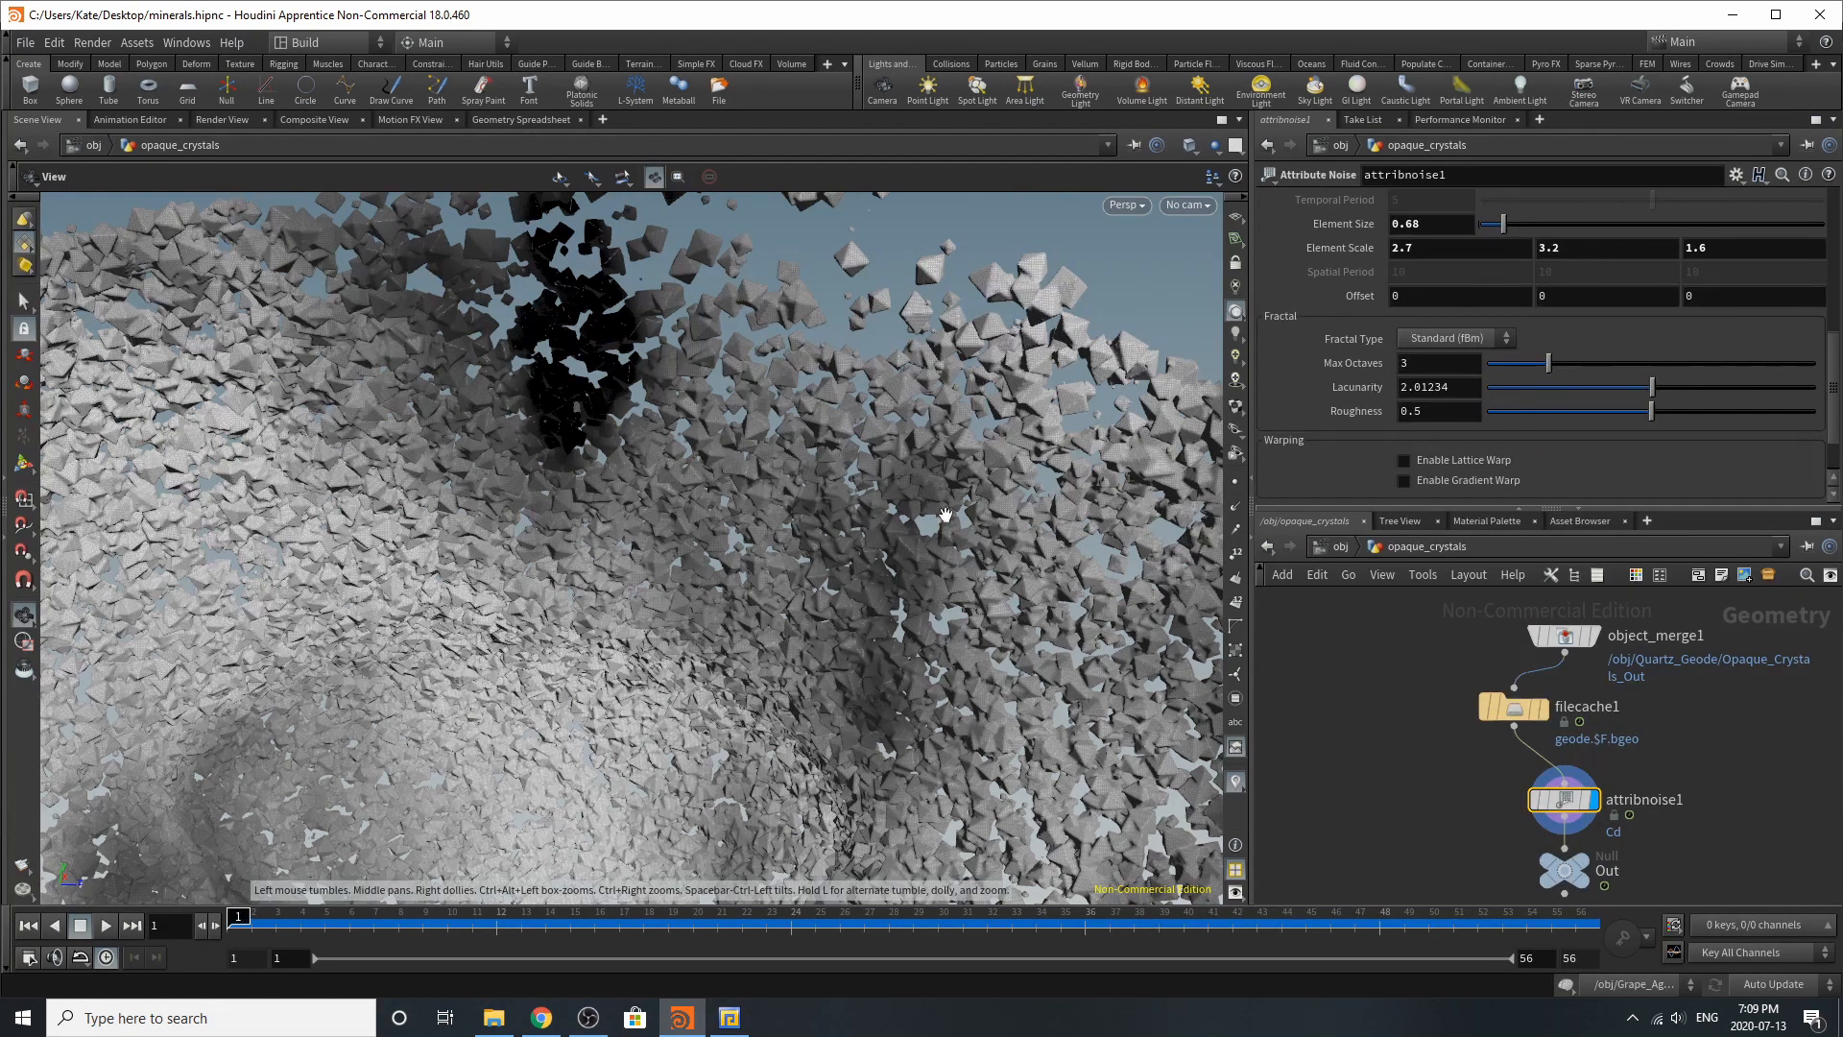
pyautogui.moveTo(1025, 504); pyautogui.dragTo(576, 475, button='right')
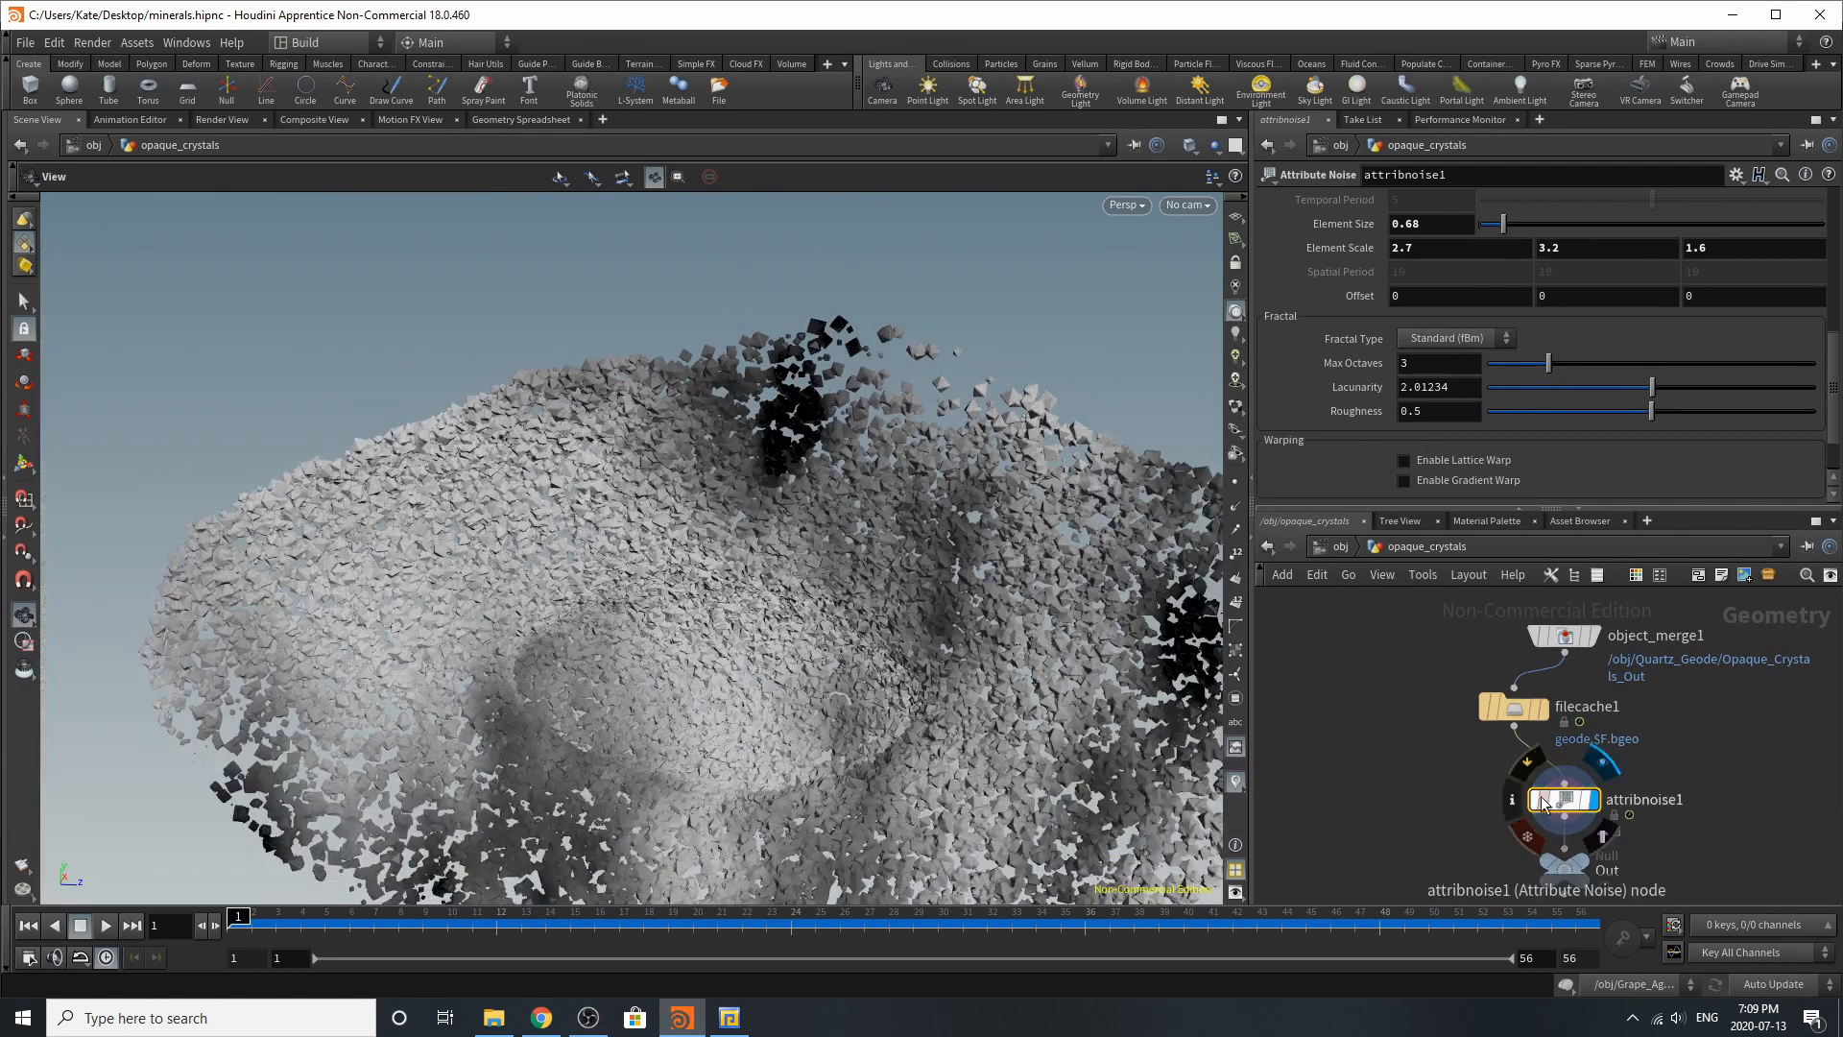
pyautogui.moveTo(931, 678); pyautogui.dragTo(1044, 652)
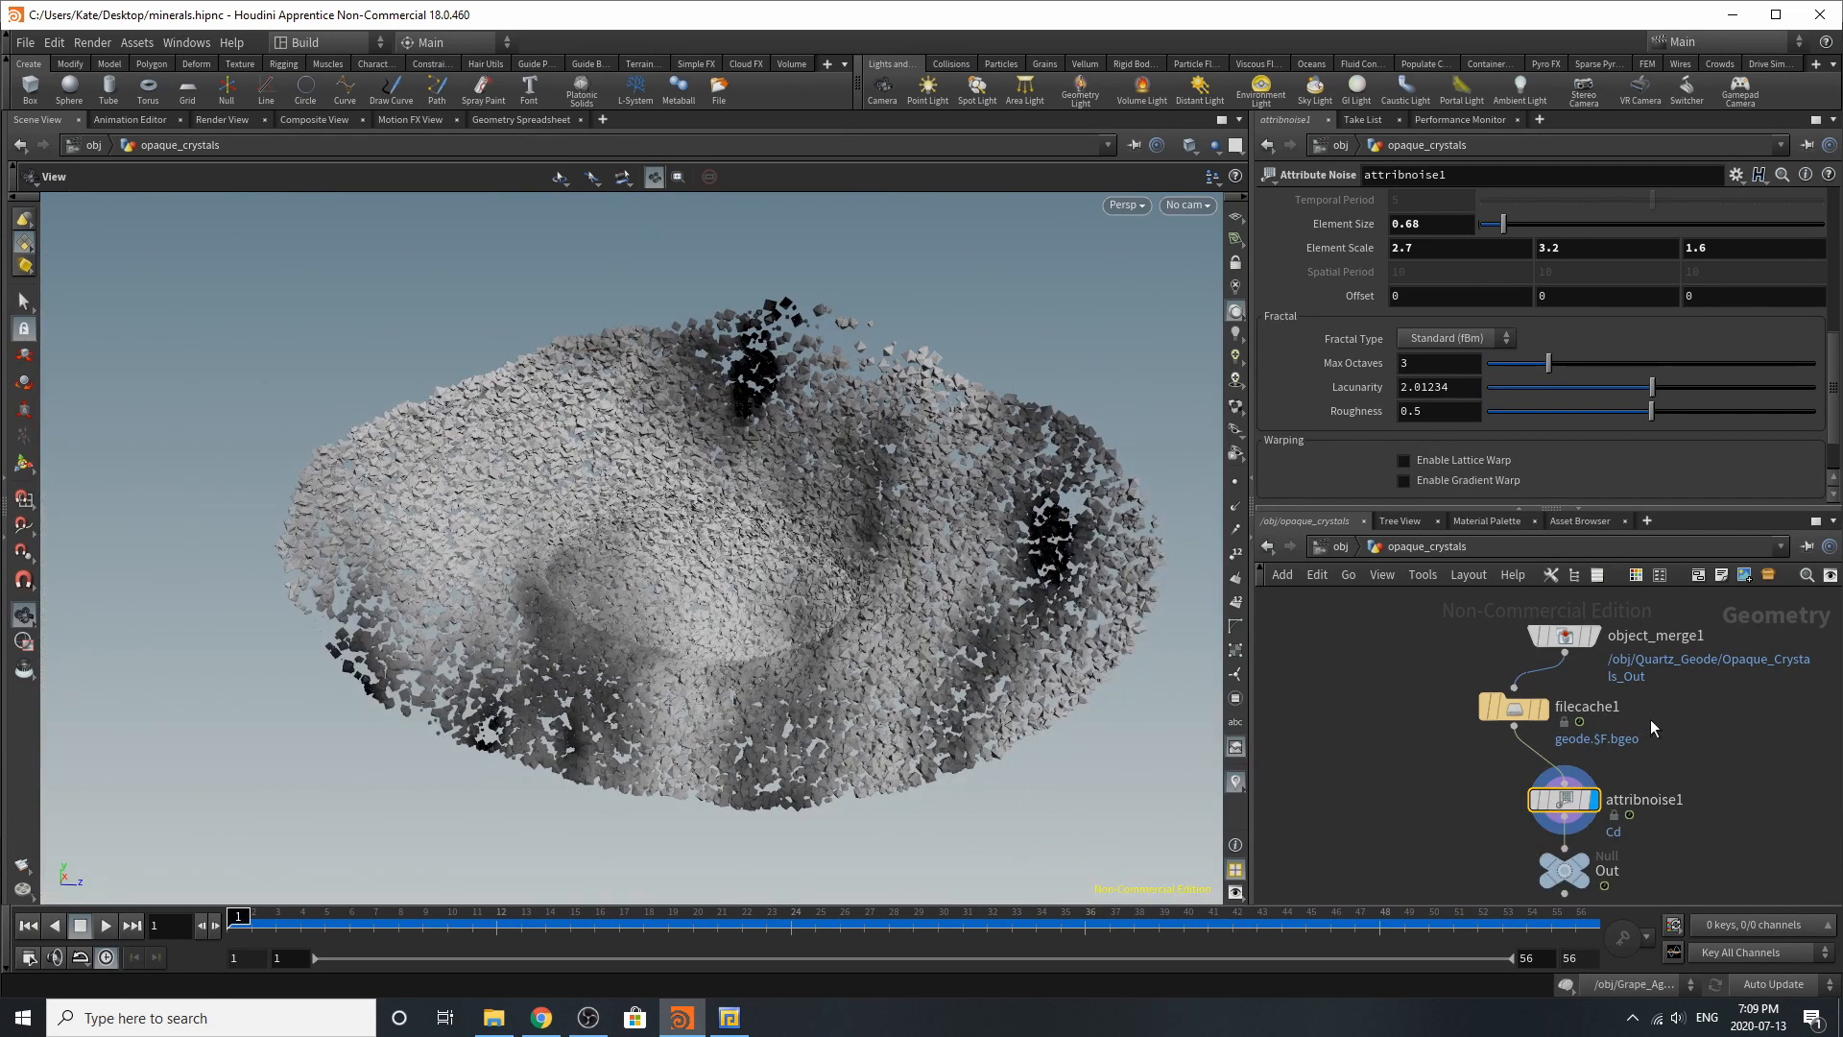
# Step: Check the render material of the opaque_crystals object at object level and reopen the Quartz_Geode network at Opaque_Crystals_Out
pyautogui.click(1340, 547)
pyautogui.click(1380, 747)
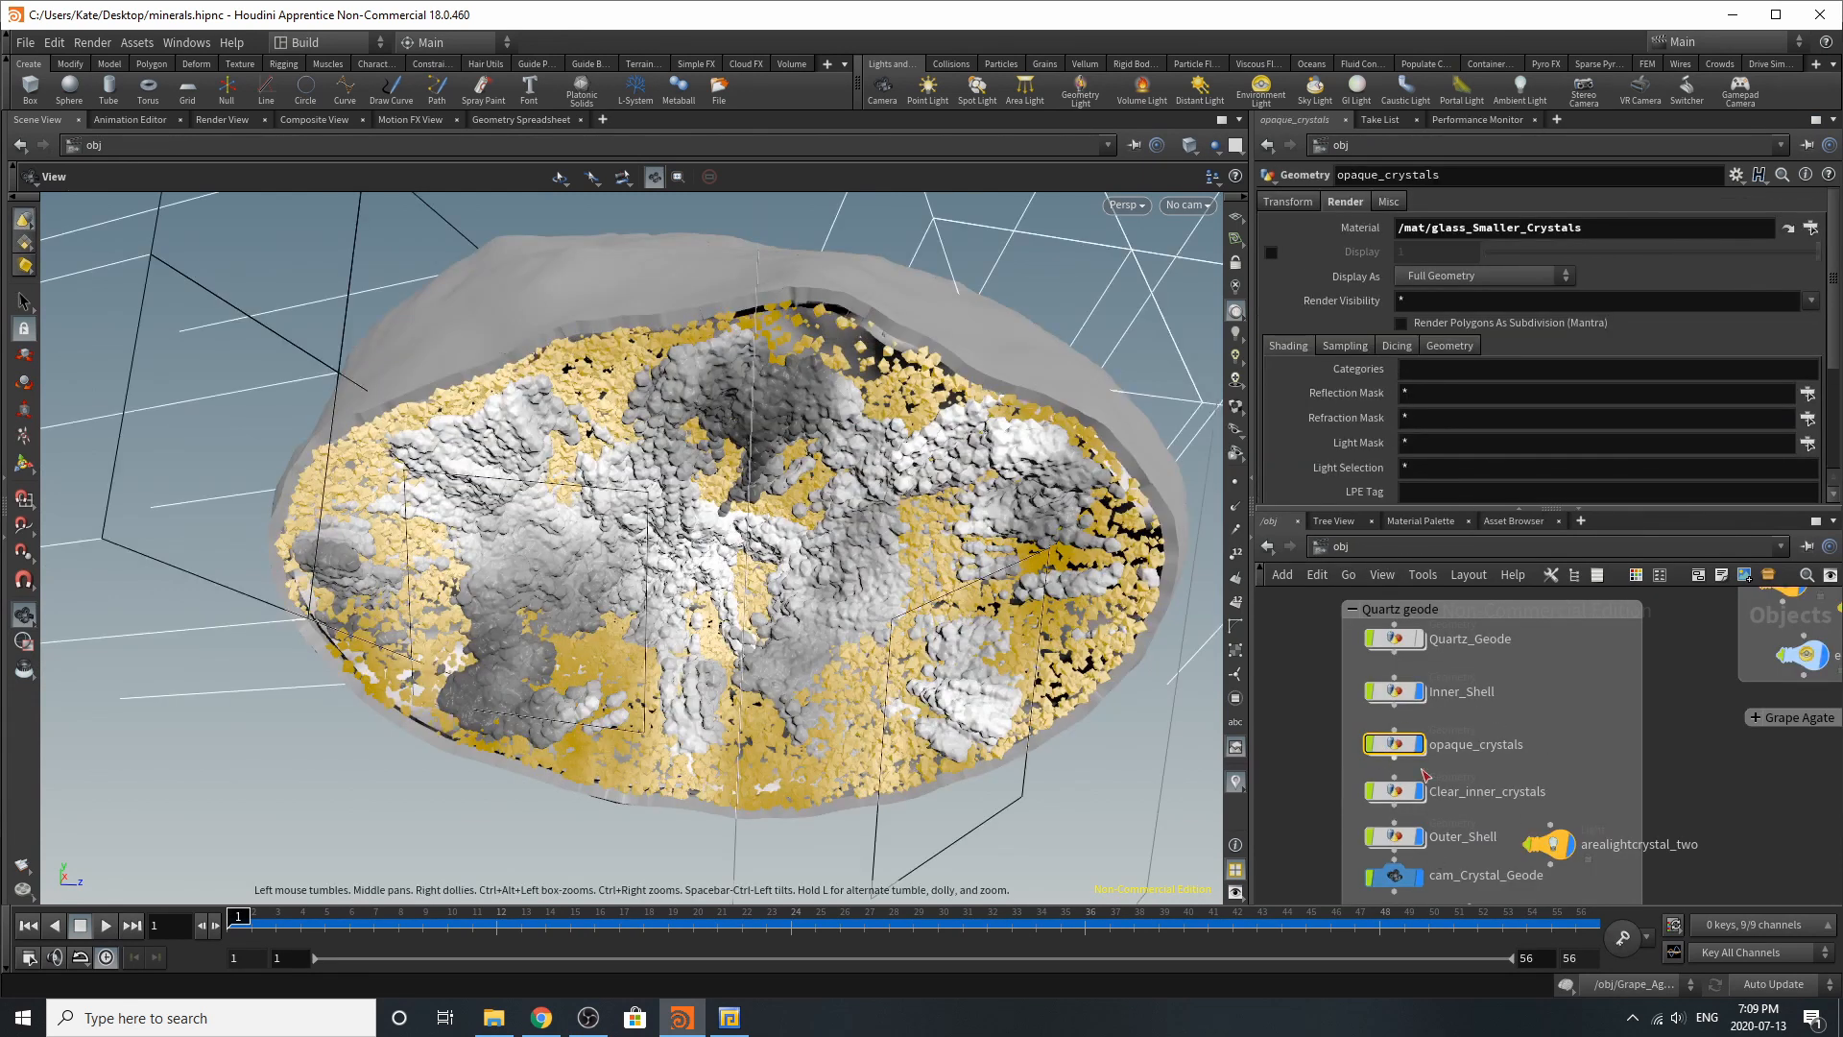
pyautogui.click(1402, 644)
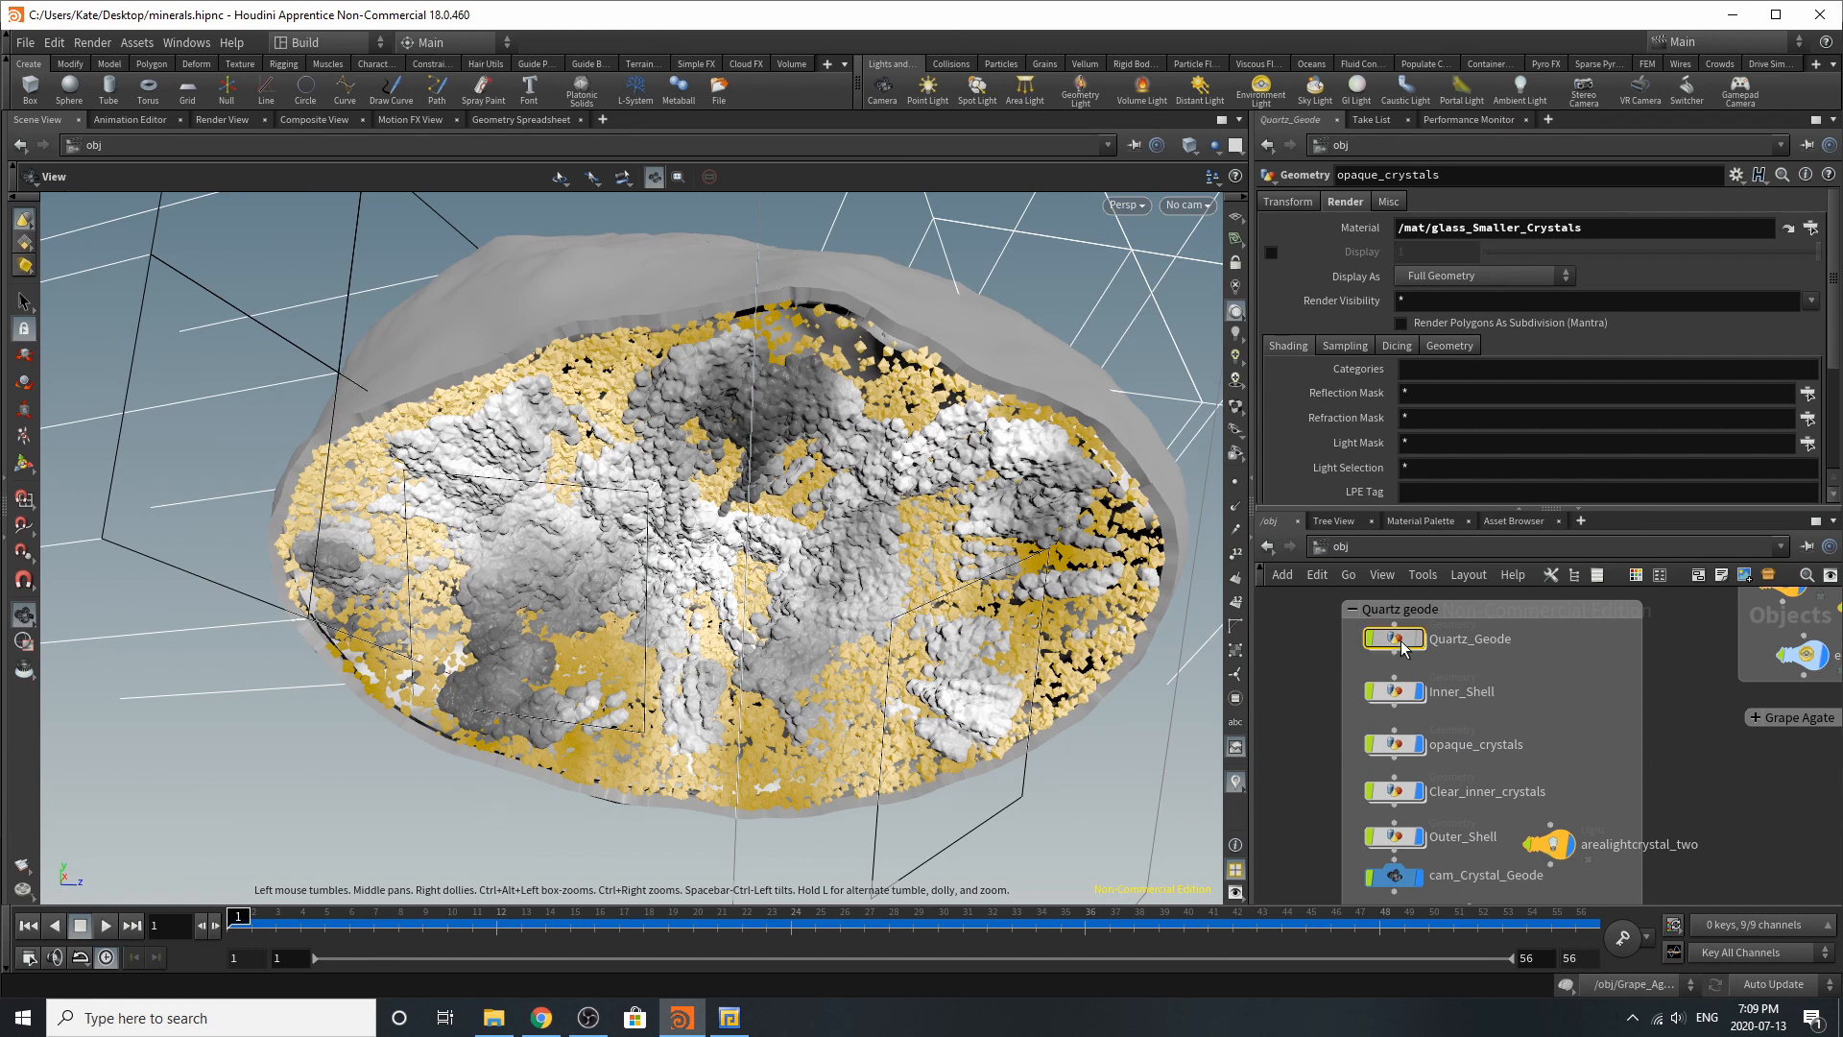
pyautogui.doubleClick(1402, 641)
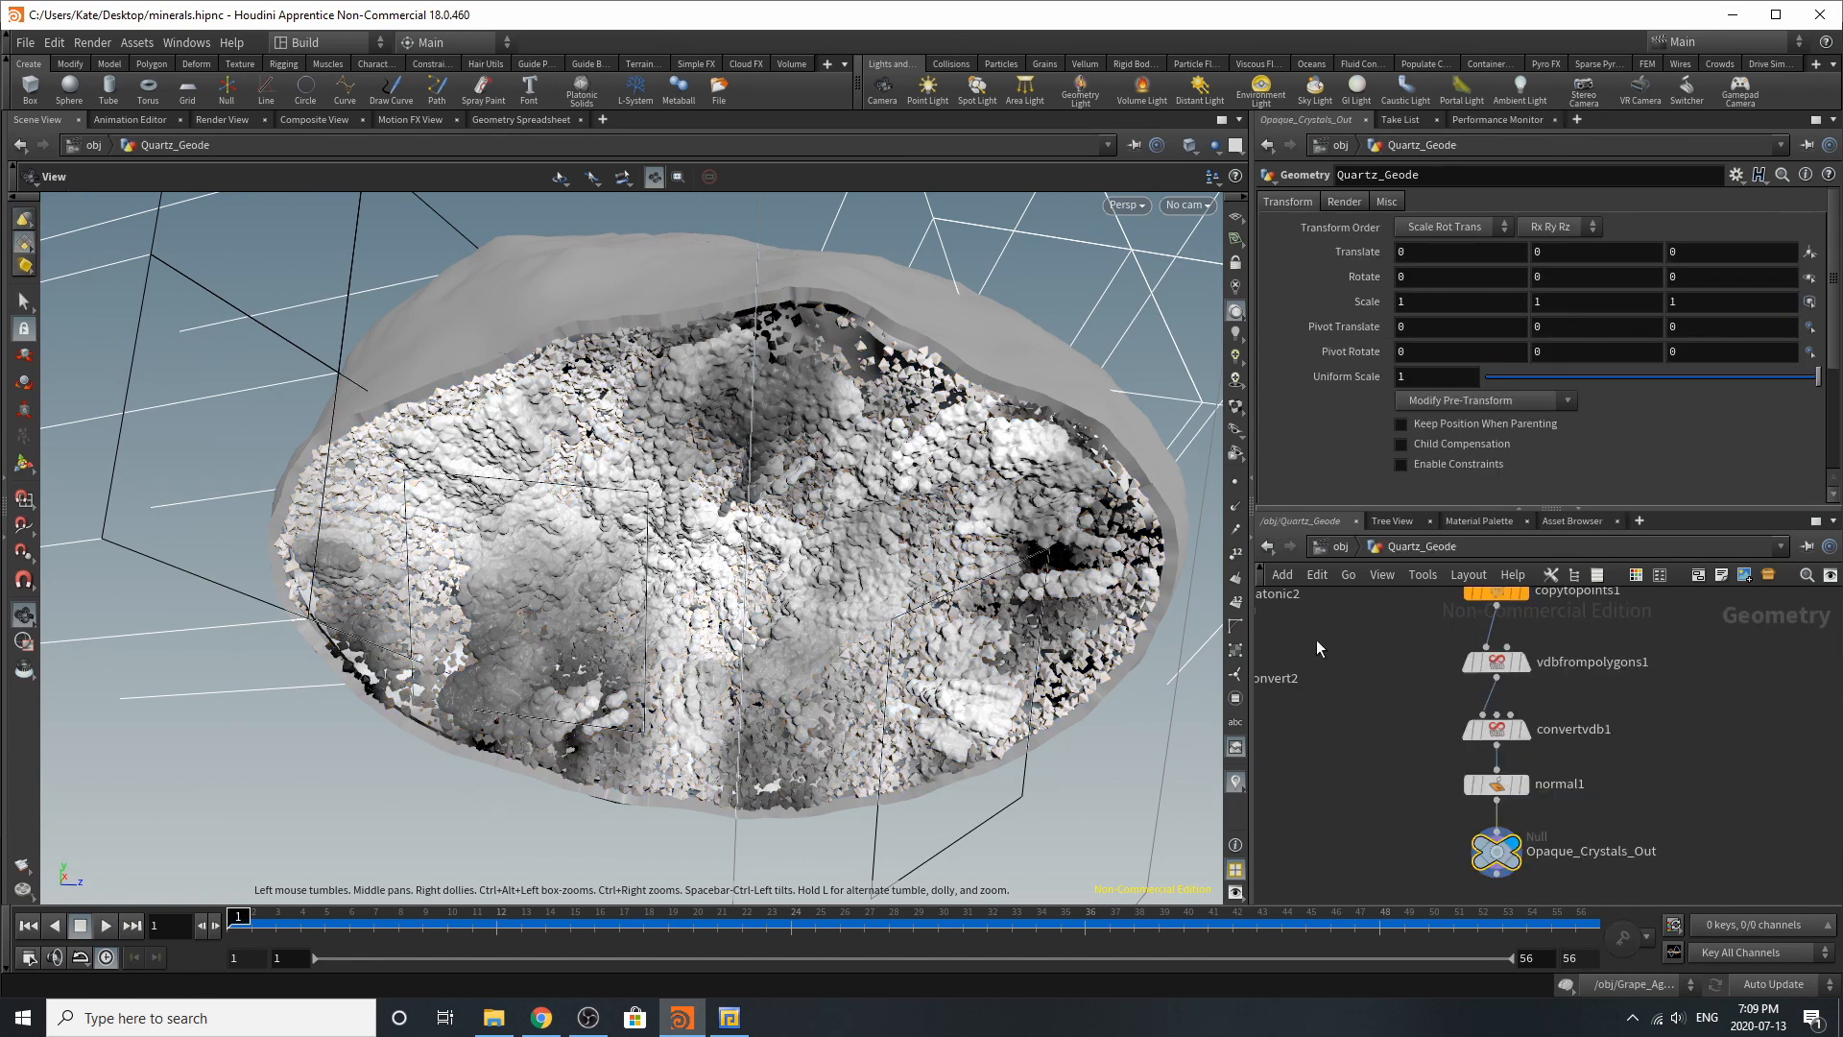
pyautogui.click(1481, 850)
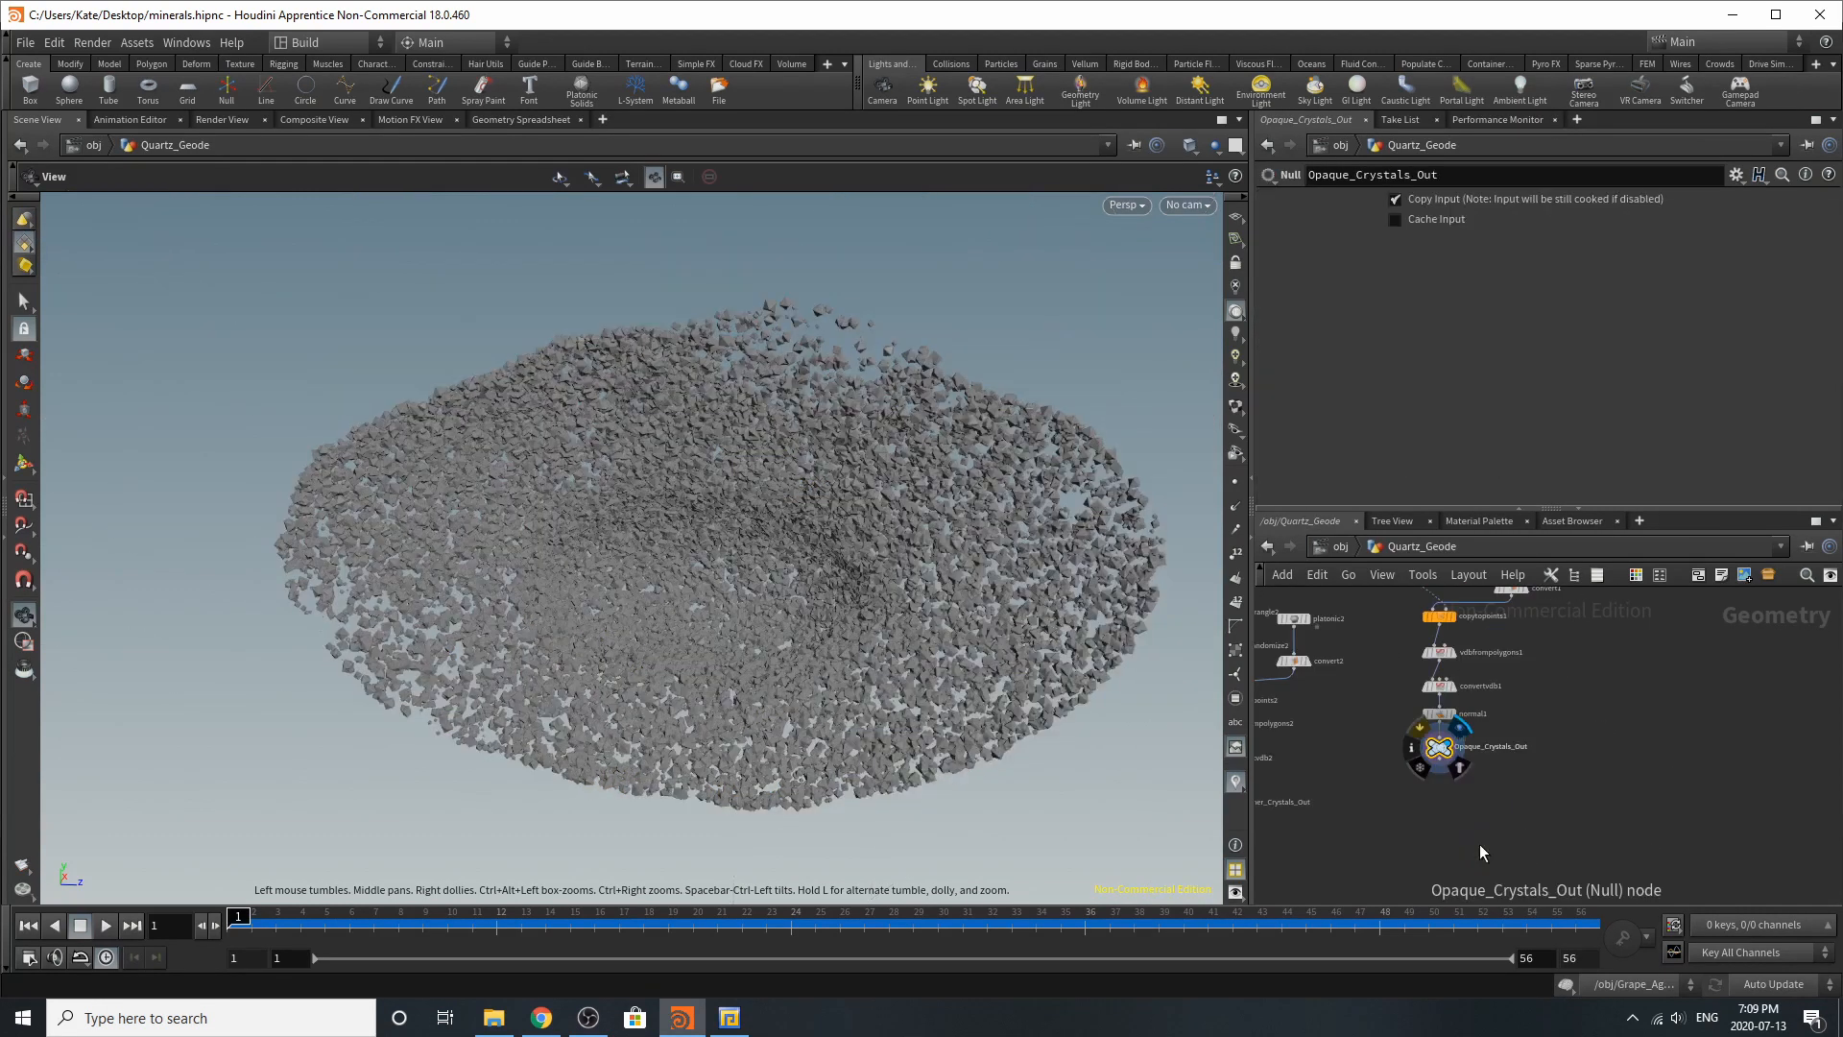
# Step: Display the attribnoise2 node below Shell_Out and examine its remap range, element size and fractal settings
pyautogui.scroll(-5, 1431, 757)
pyautogui.scroll(3, 1426, 819)
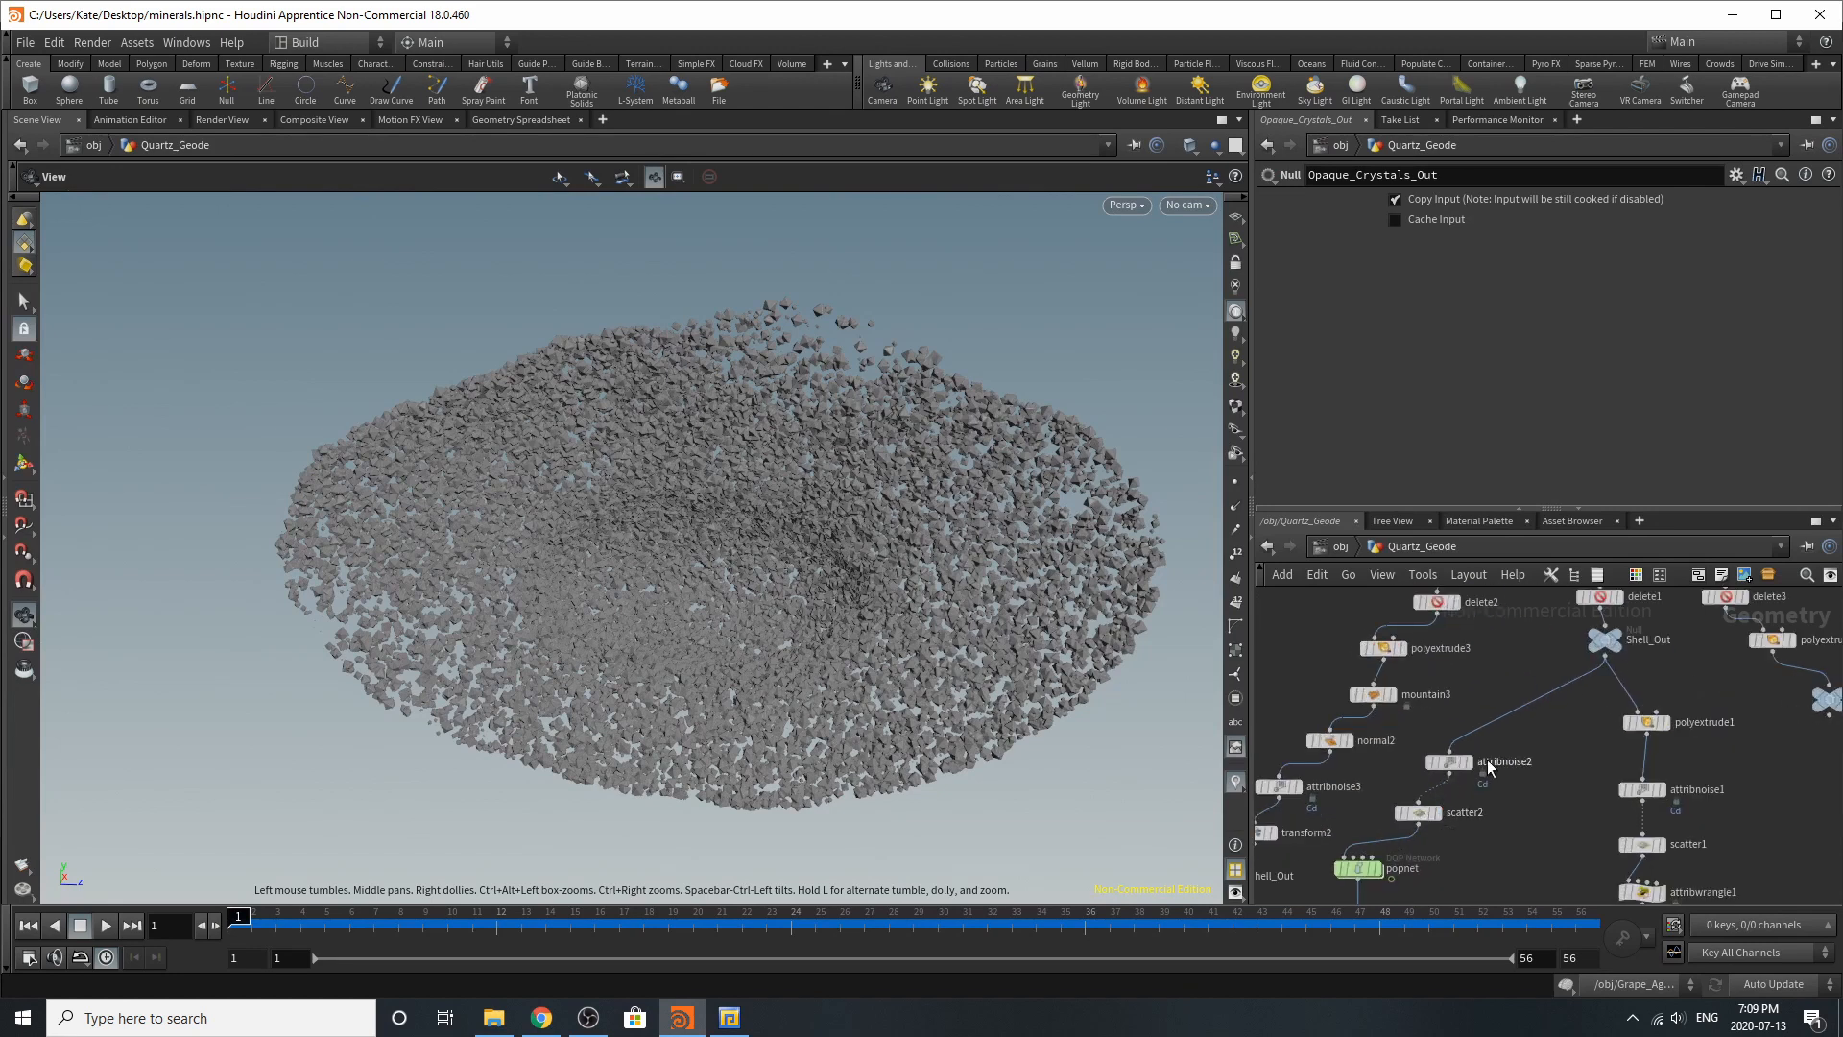
pyautogui.scroll(4, 1407, 809)
pyautogui.click(1382, 859)
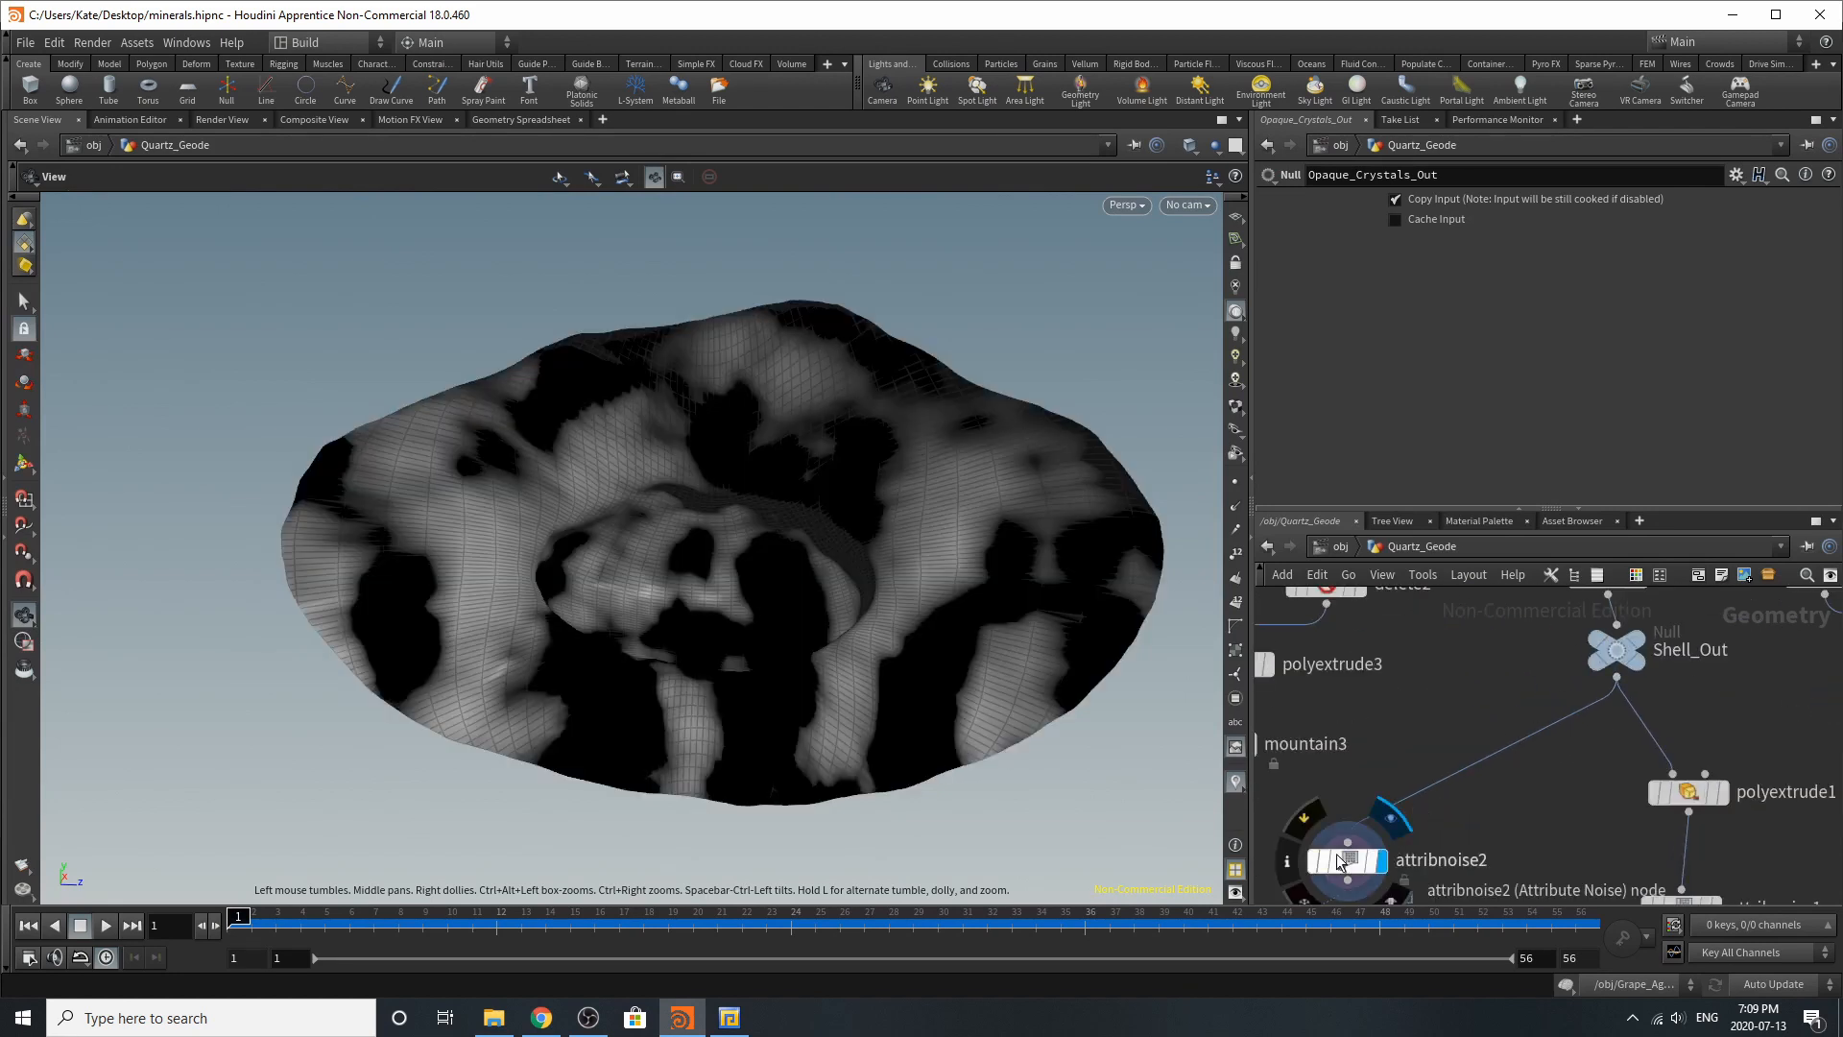
pyautogui.scroll(-2, 1565, 356)
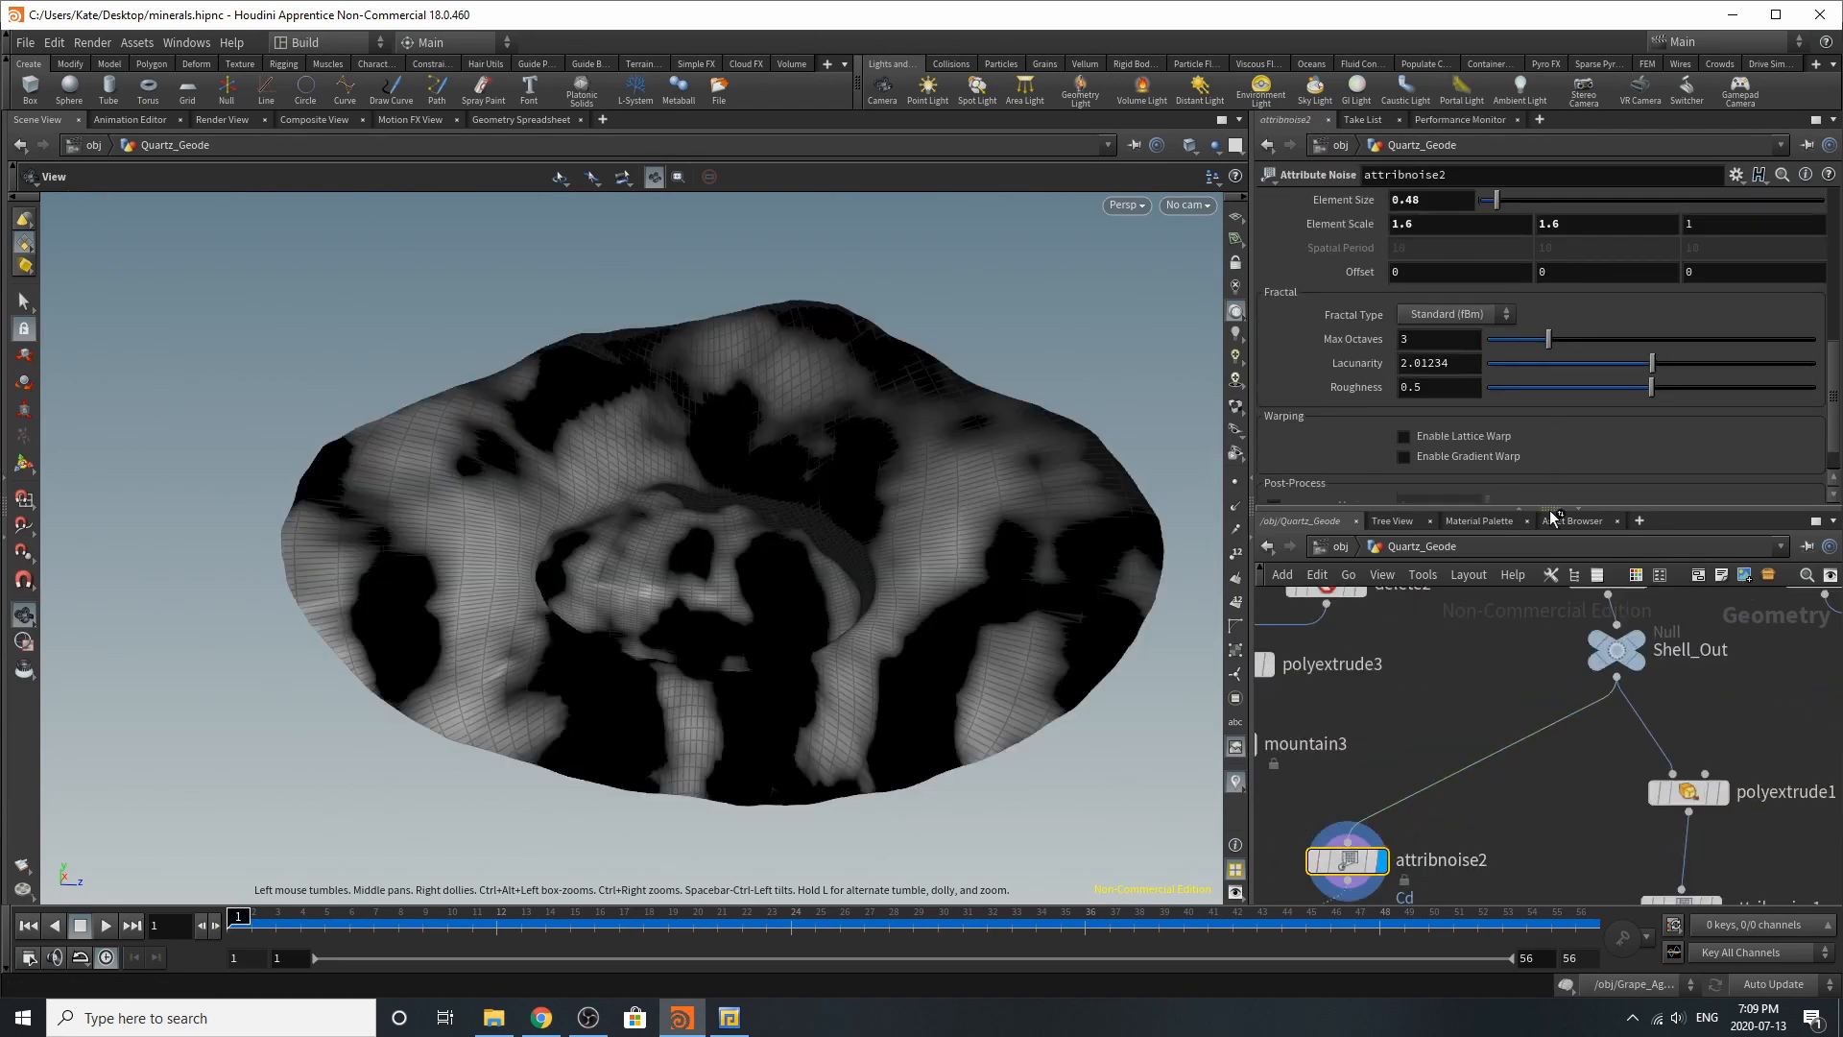
pyautogui.scroll(6, 1545, 443)
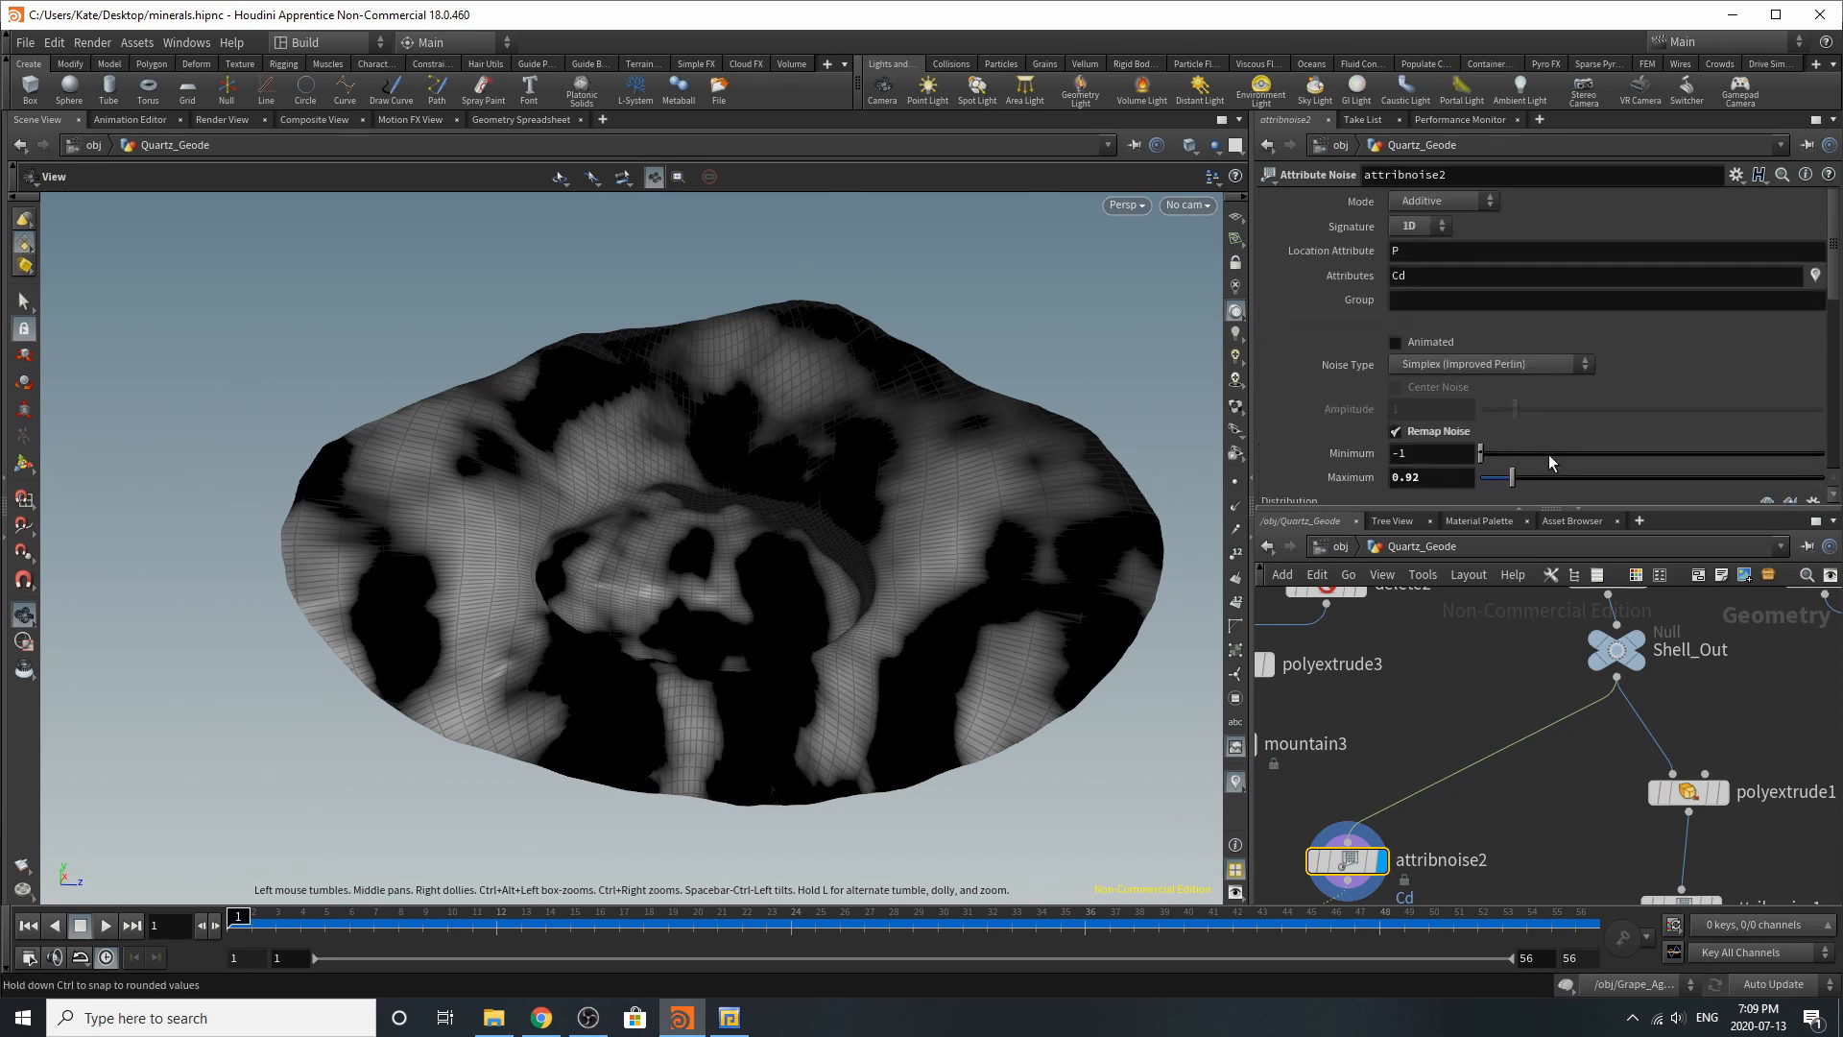
pyautogui.scroll(-5, 1503, 749)
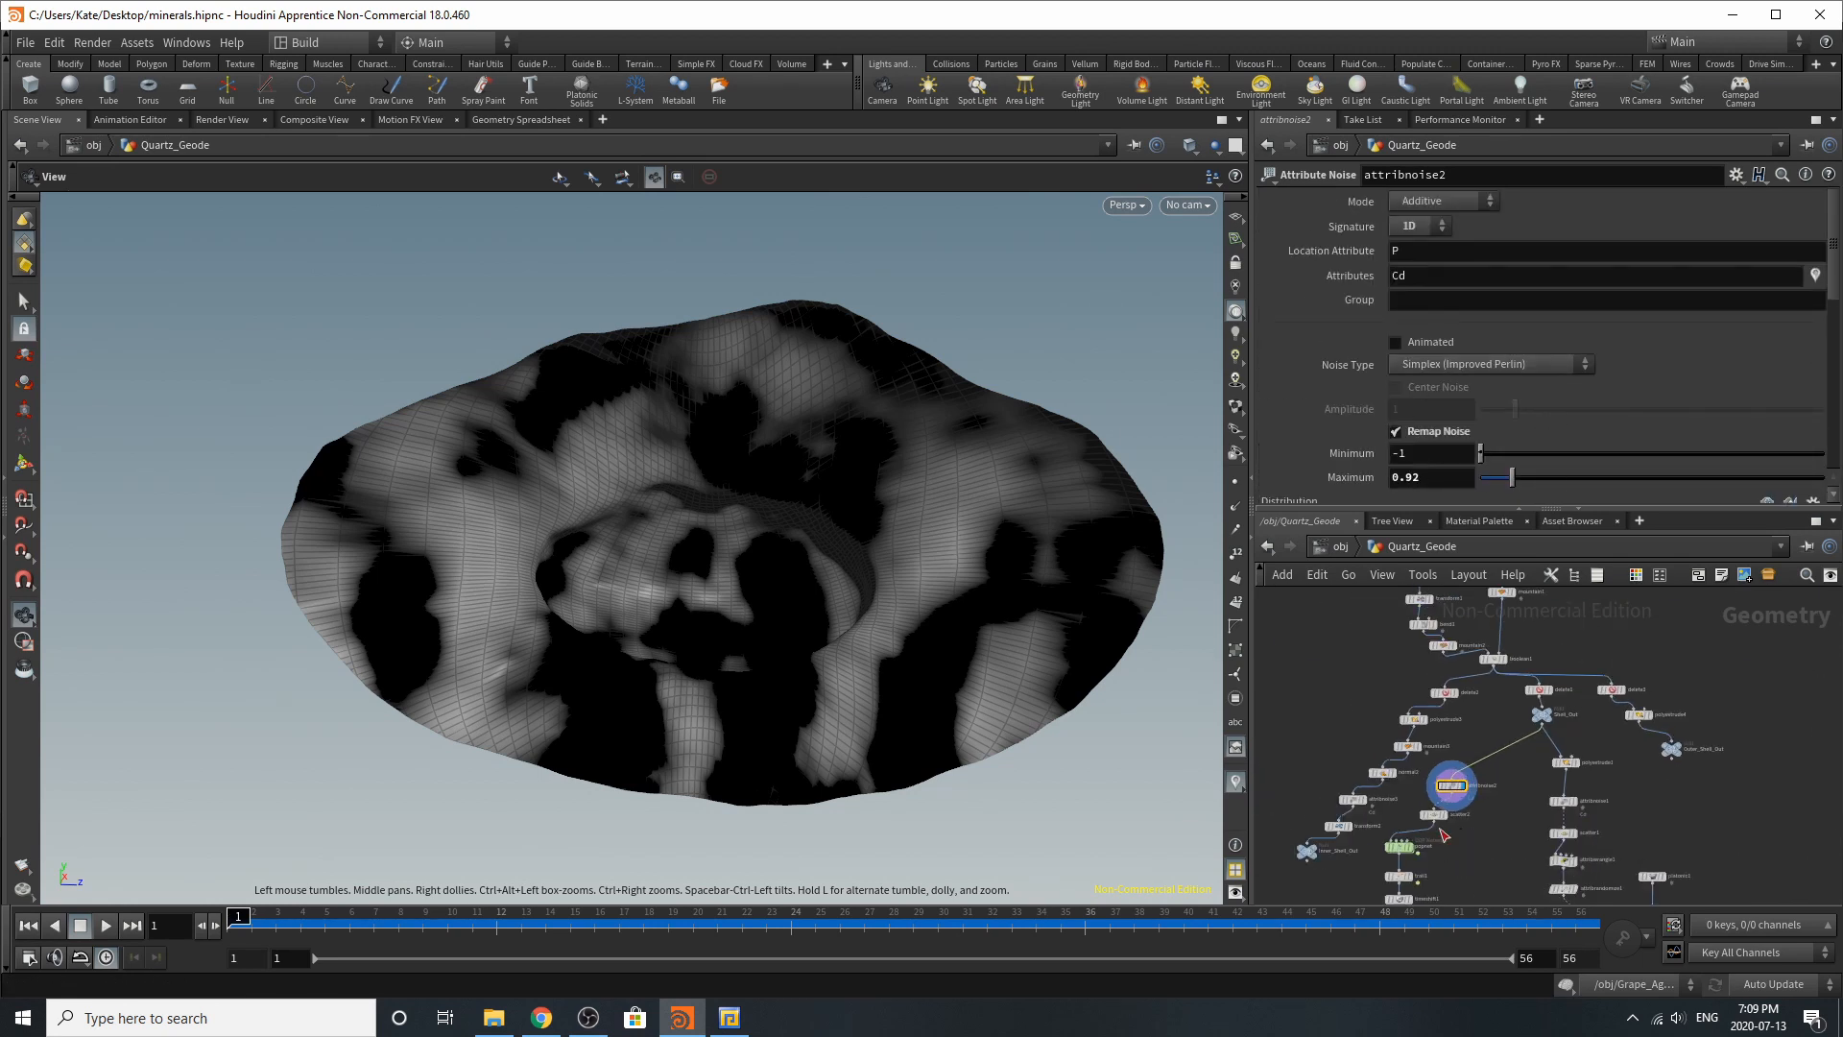
# Step: Display the scatter2 node below attribnoise2 and examine its density attribute and point count settings
pyautogui.scroll(5, 1445, 835)
pyautogui.click(1459, 780)
pyautogui.click(1417, 779)
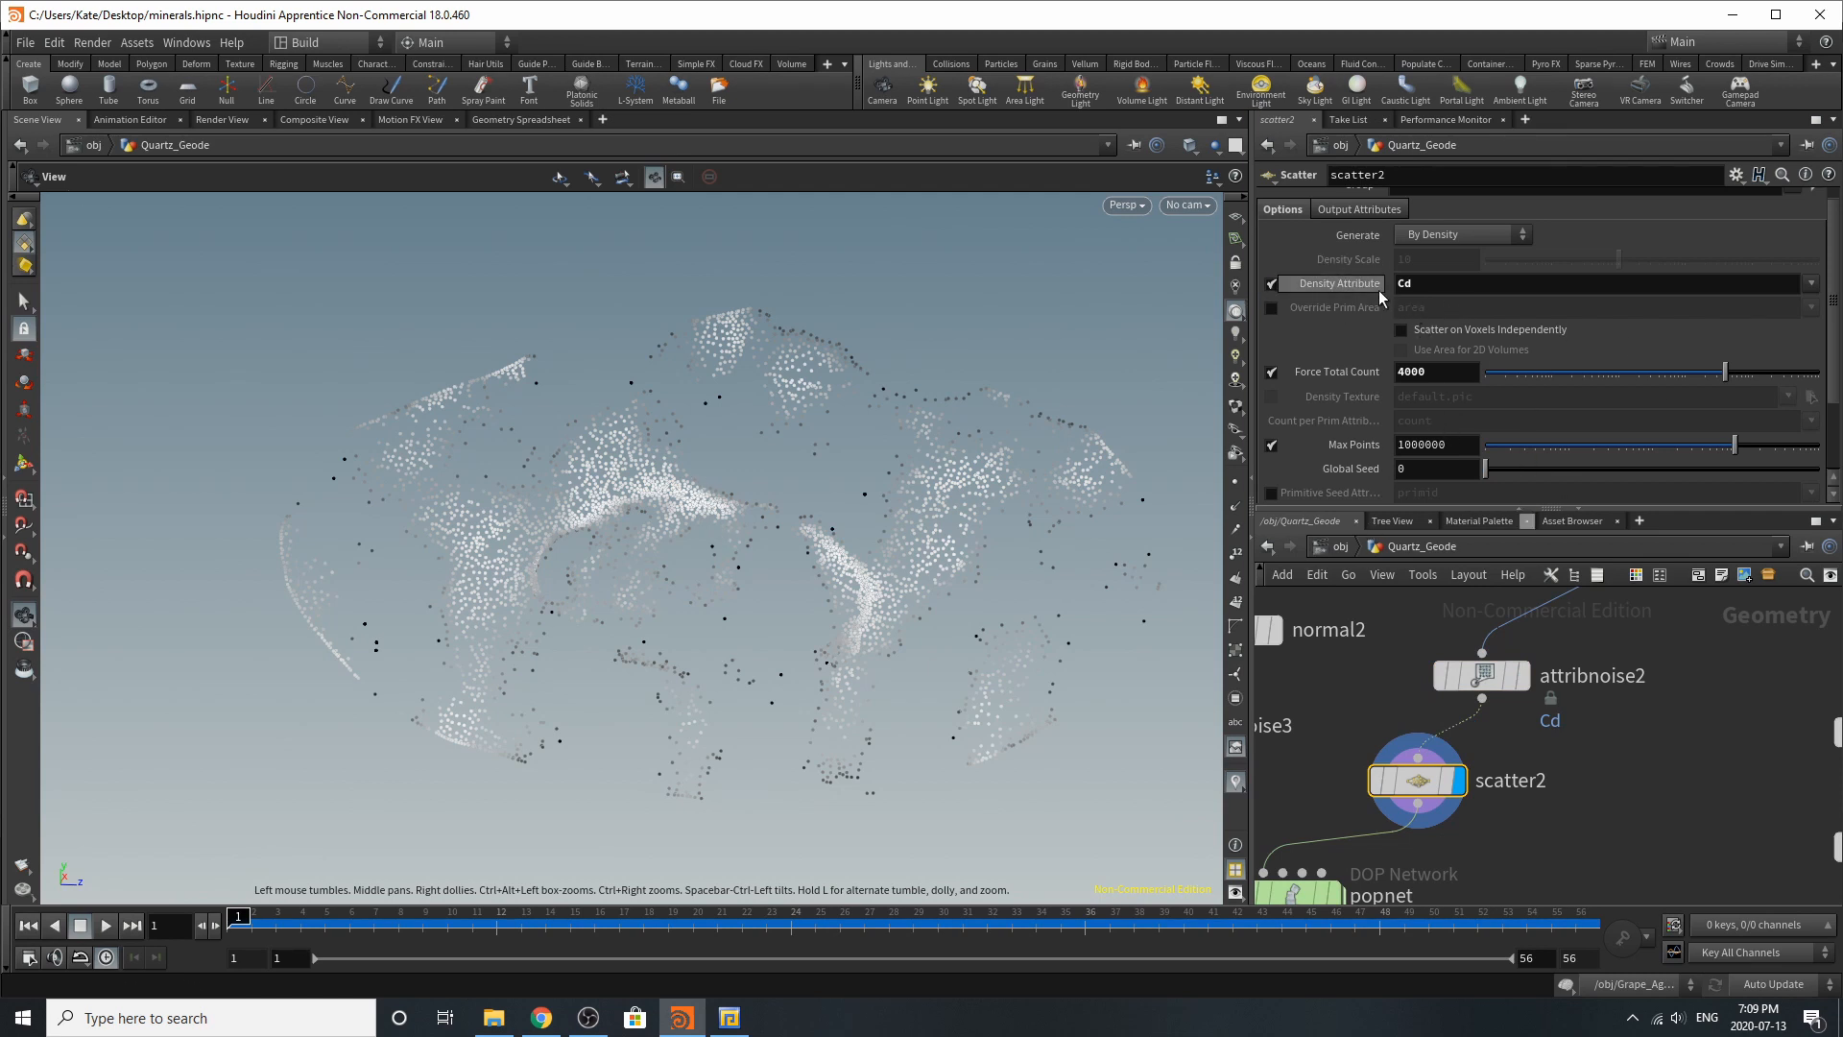
# Step: Display the popnet DOP network below scatter2 and open its contents
pyautogui.scroll(-3, 1423, 677)
pyautogui.scroll(4, 1381, 809)
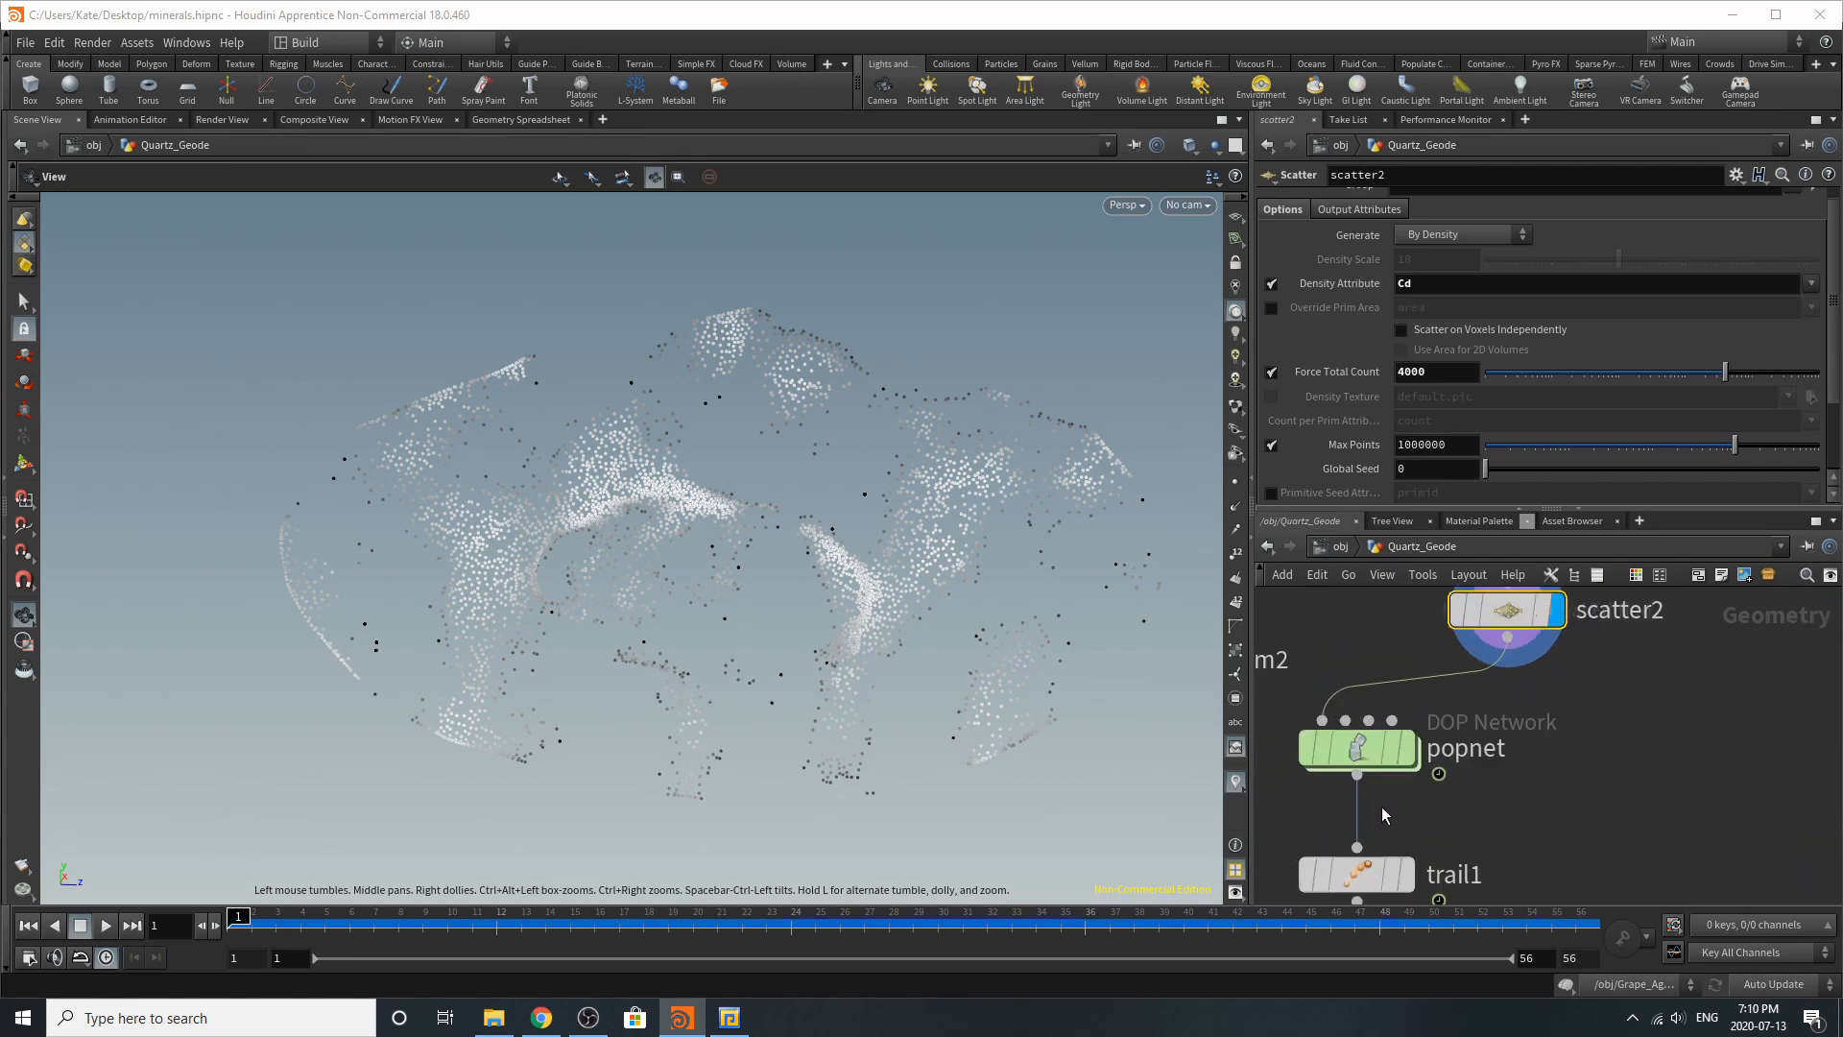
pyautogui.click(1379, 755)
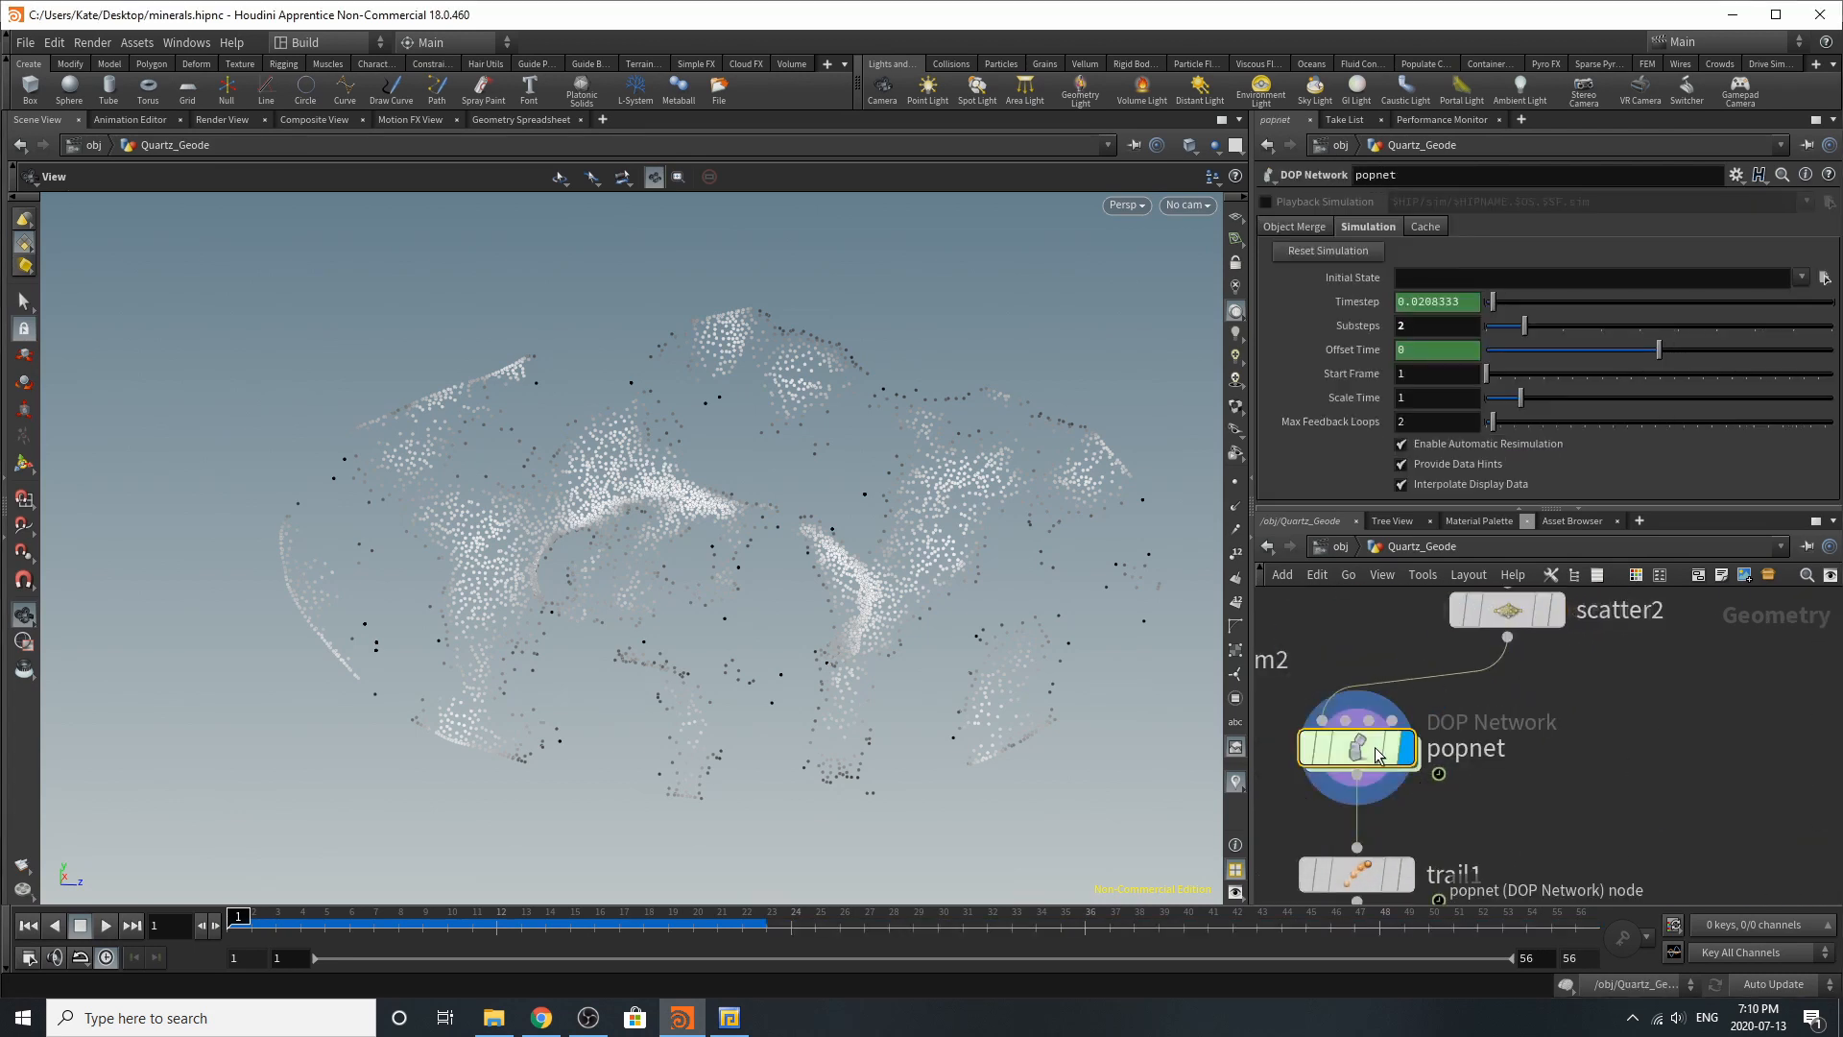
pyautogui.doubleClick(1375, 752)
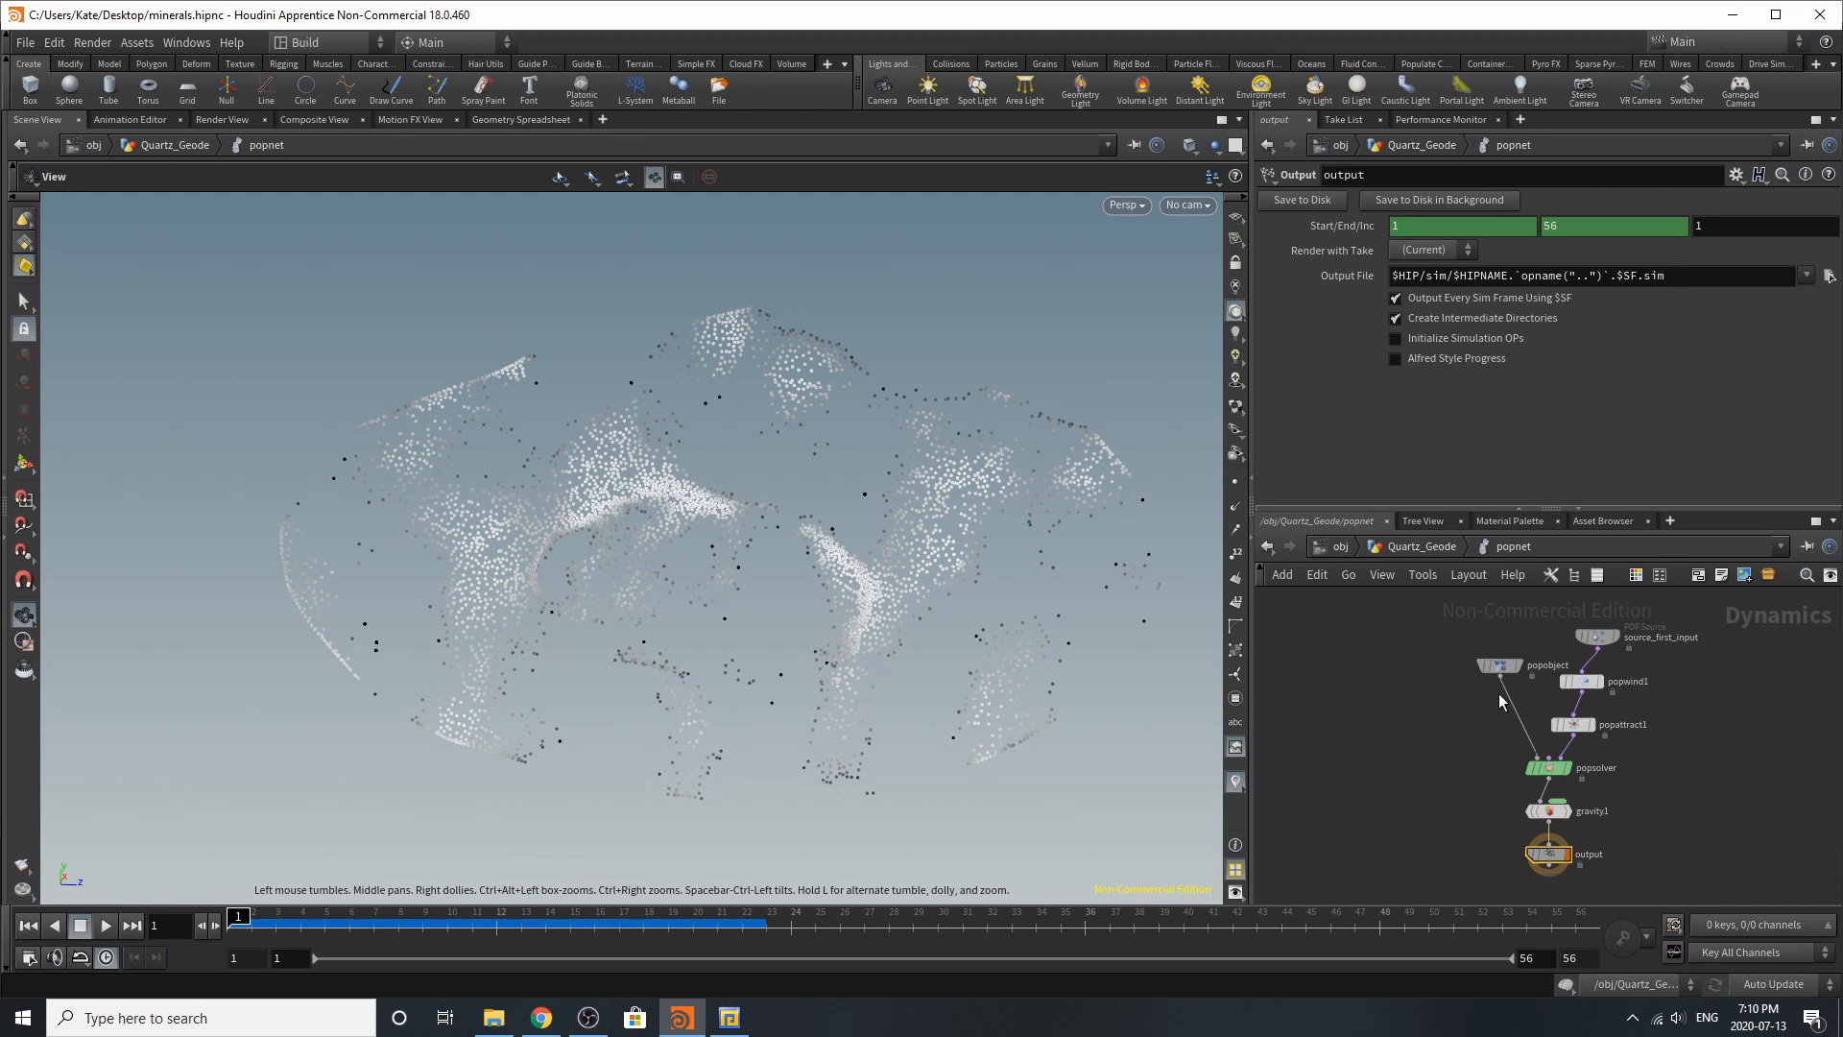
# Step: Inspect the birth and source settings of the source_first_input POP Source
pyautogui.click(1591, 641)
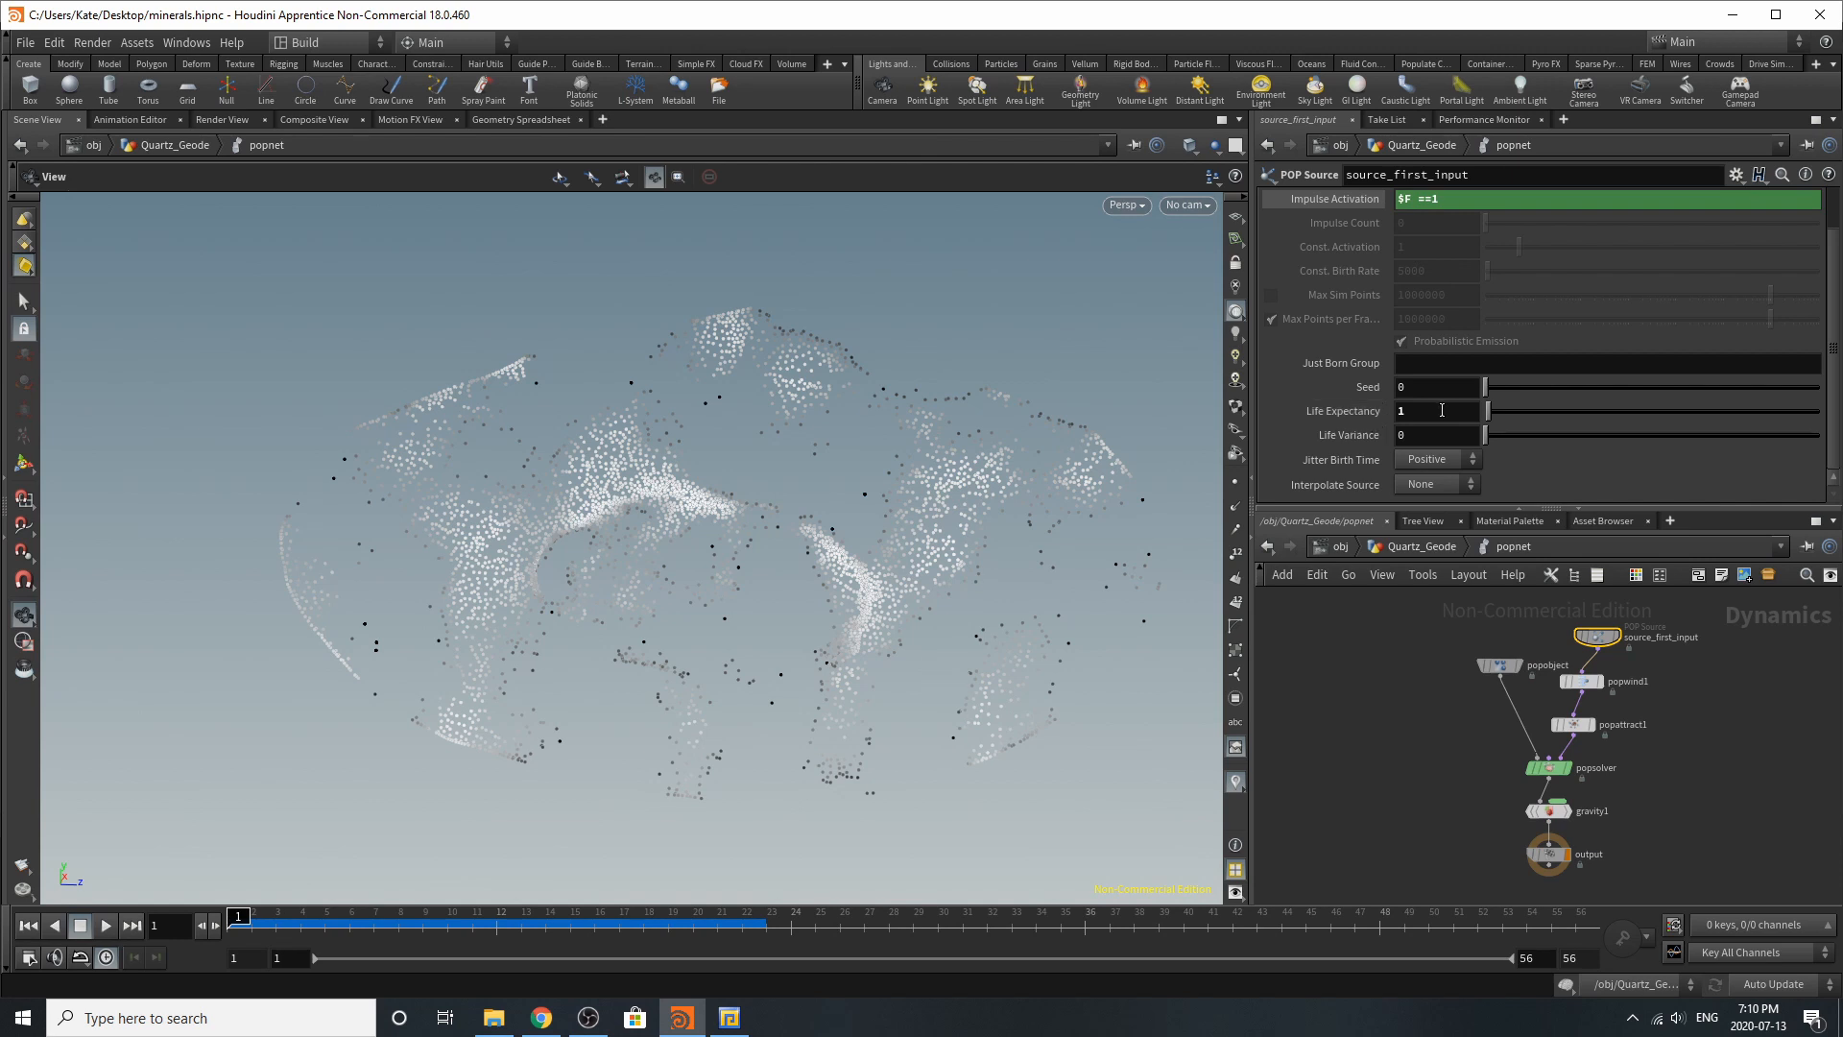
pyautogui.scroll(2, 1448, 459)
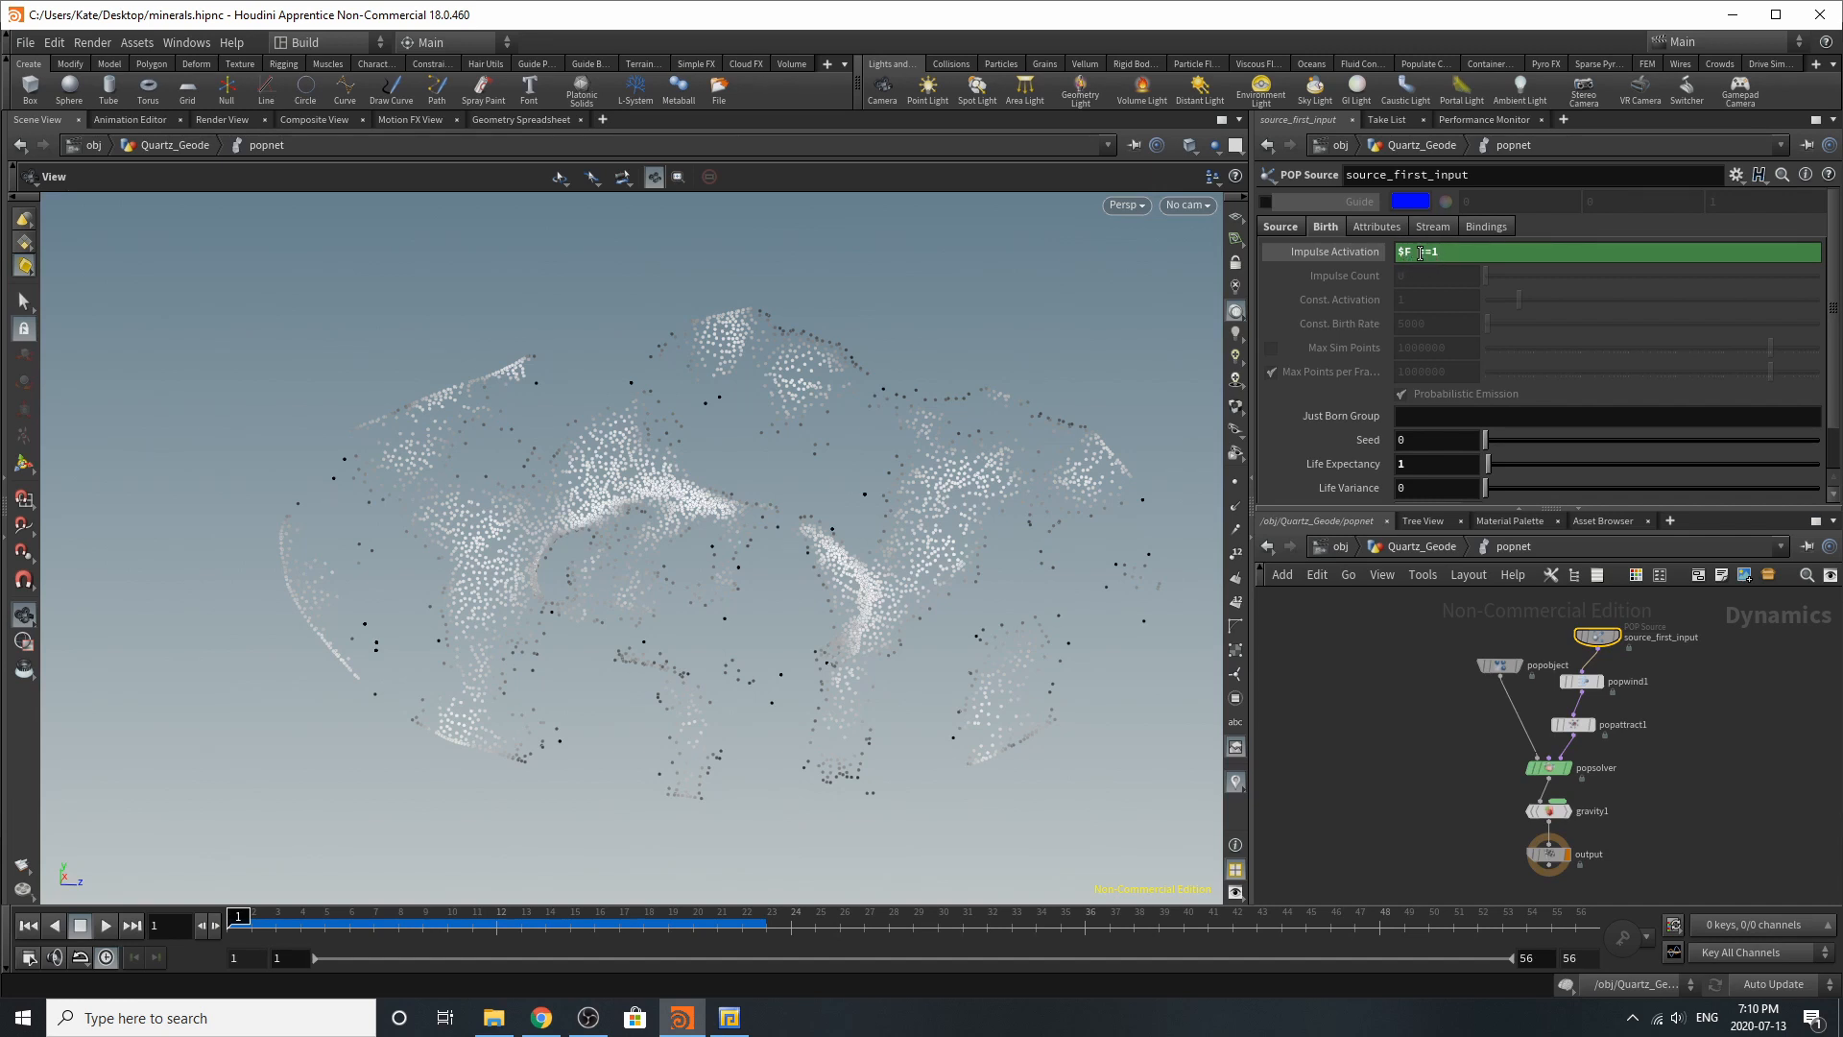
pyautogui.click(1303, 227)
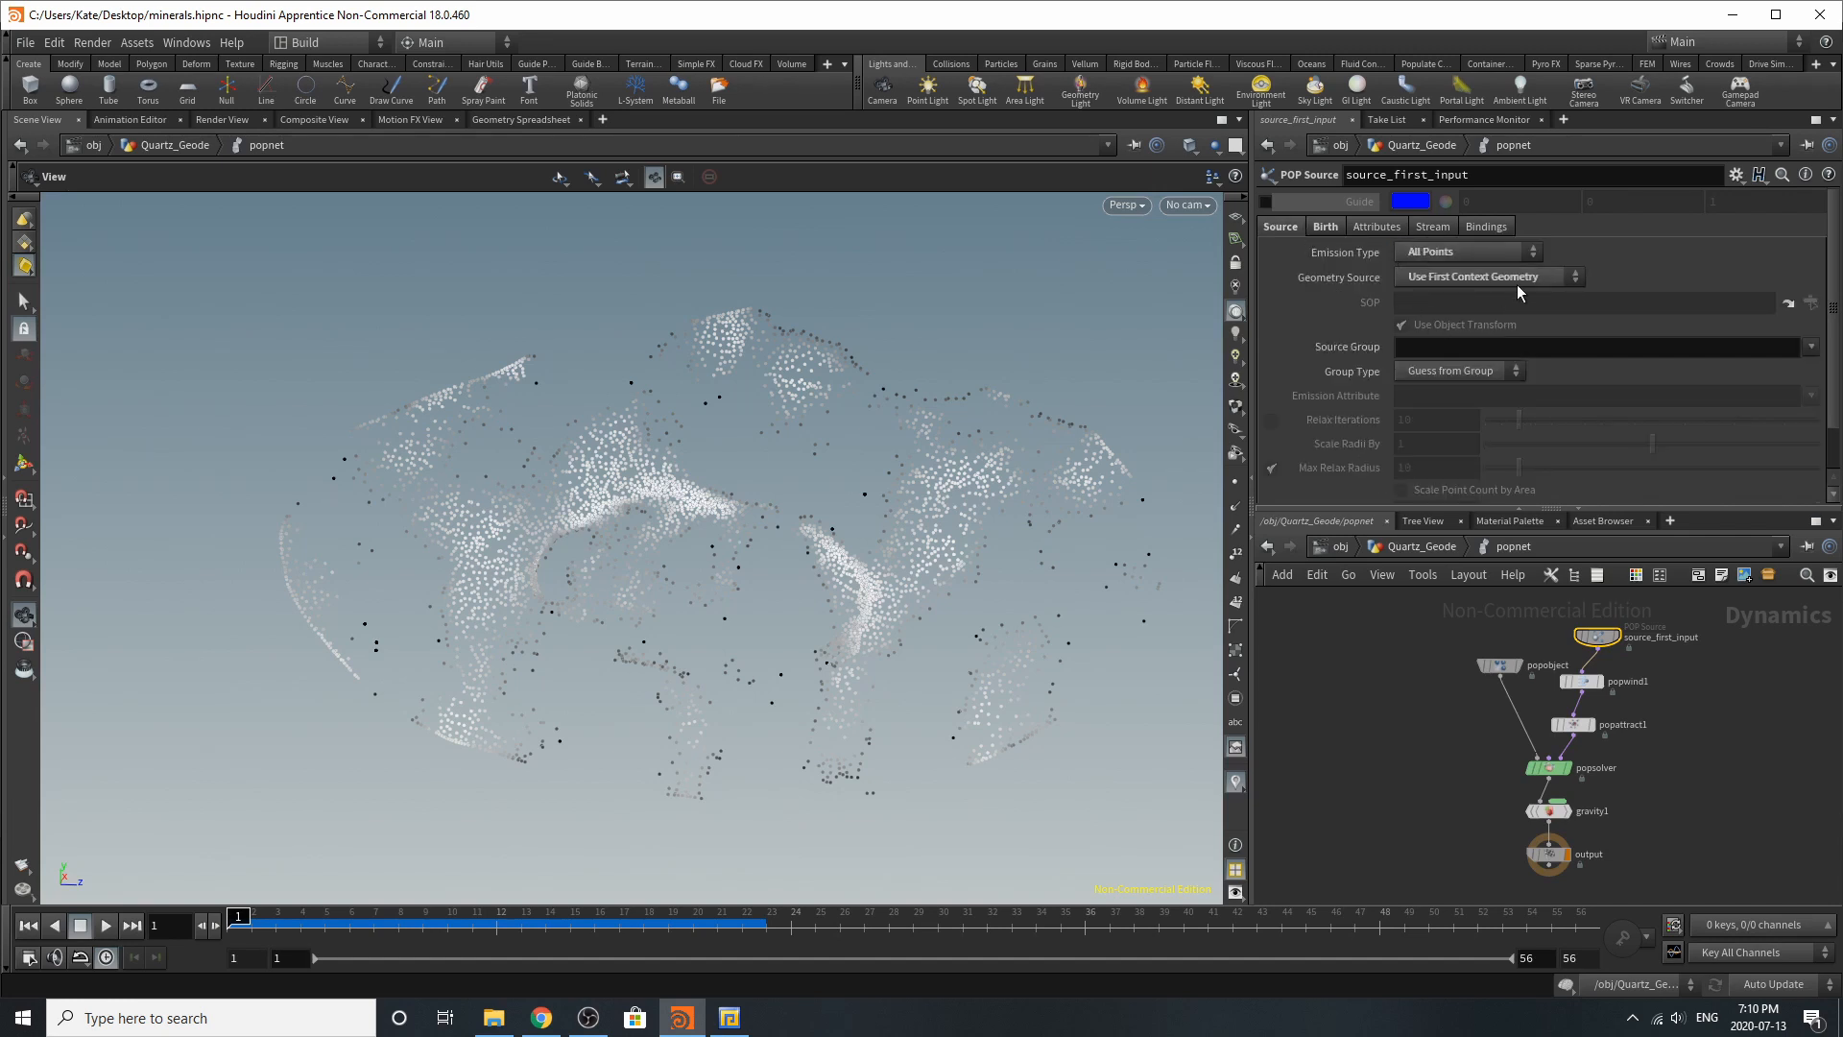
# Step: Play the particle simulation to preview the motion, stop it and return to frame 1
pyautogui.click(106, 925)
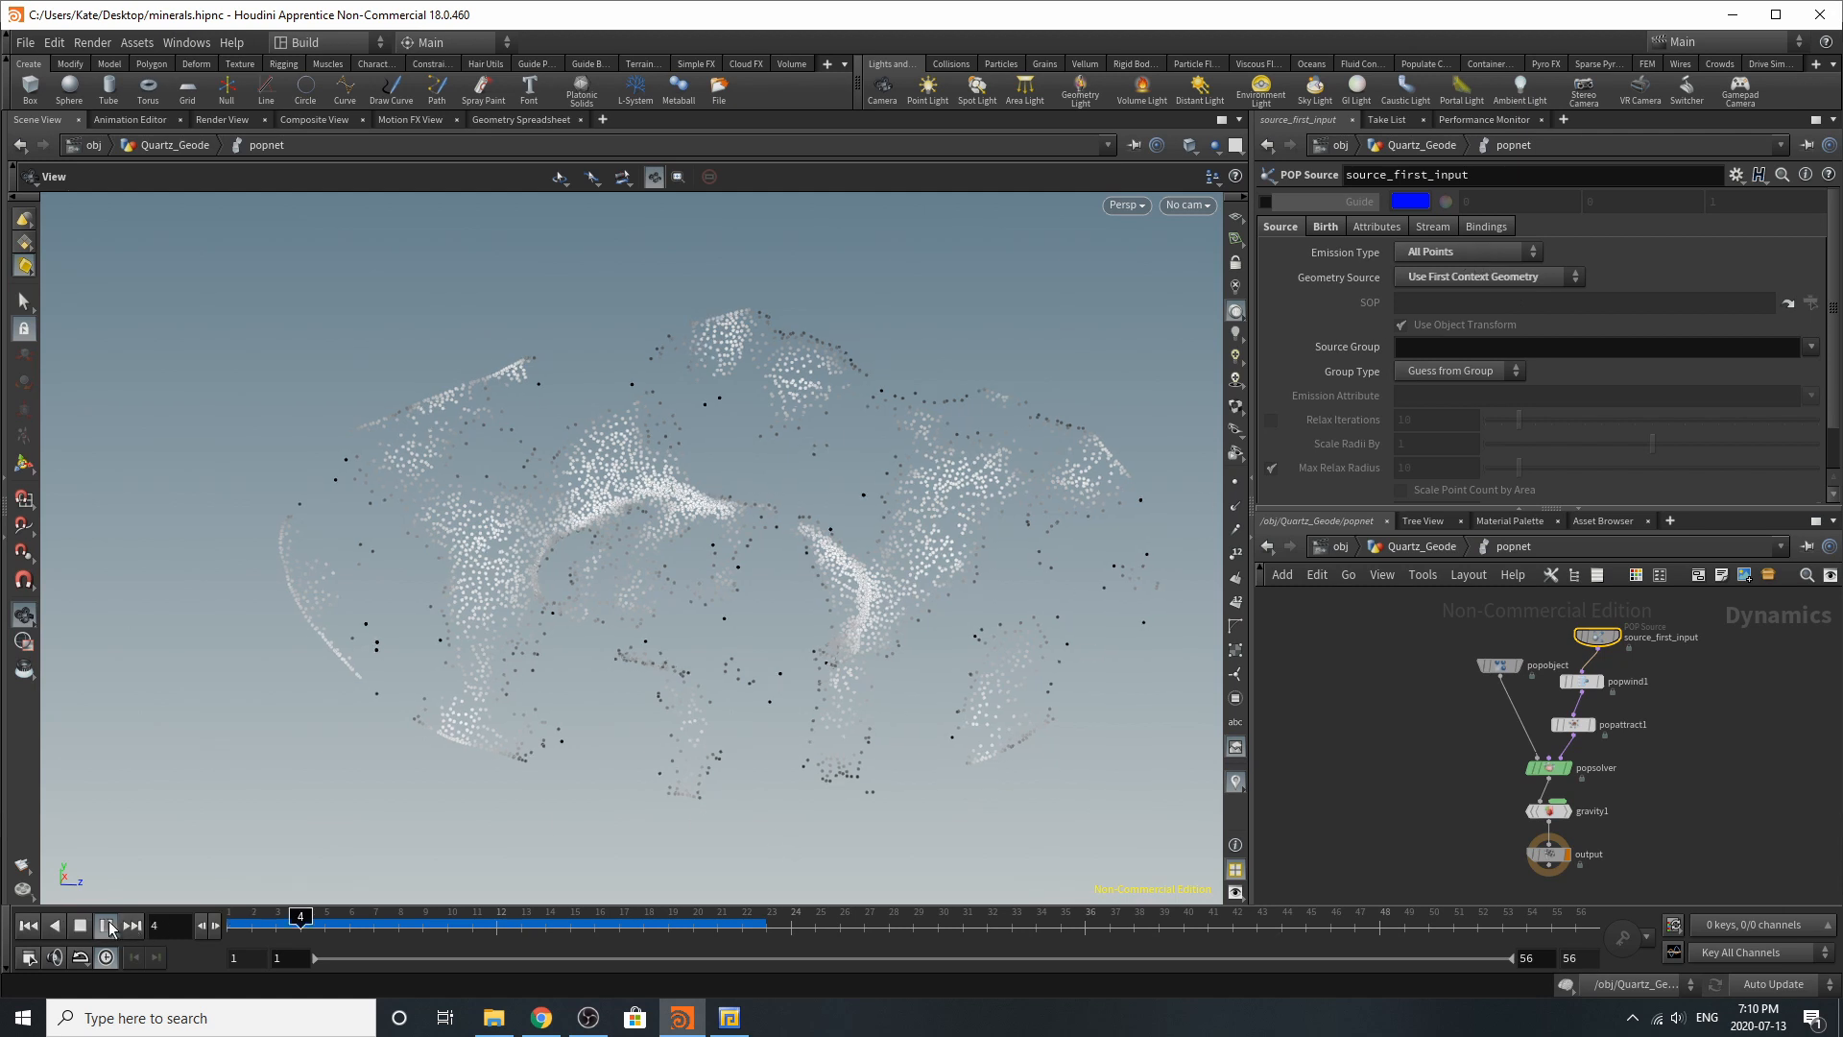
pyautogui.click(80, 926)
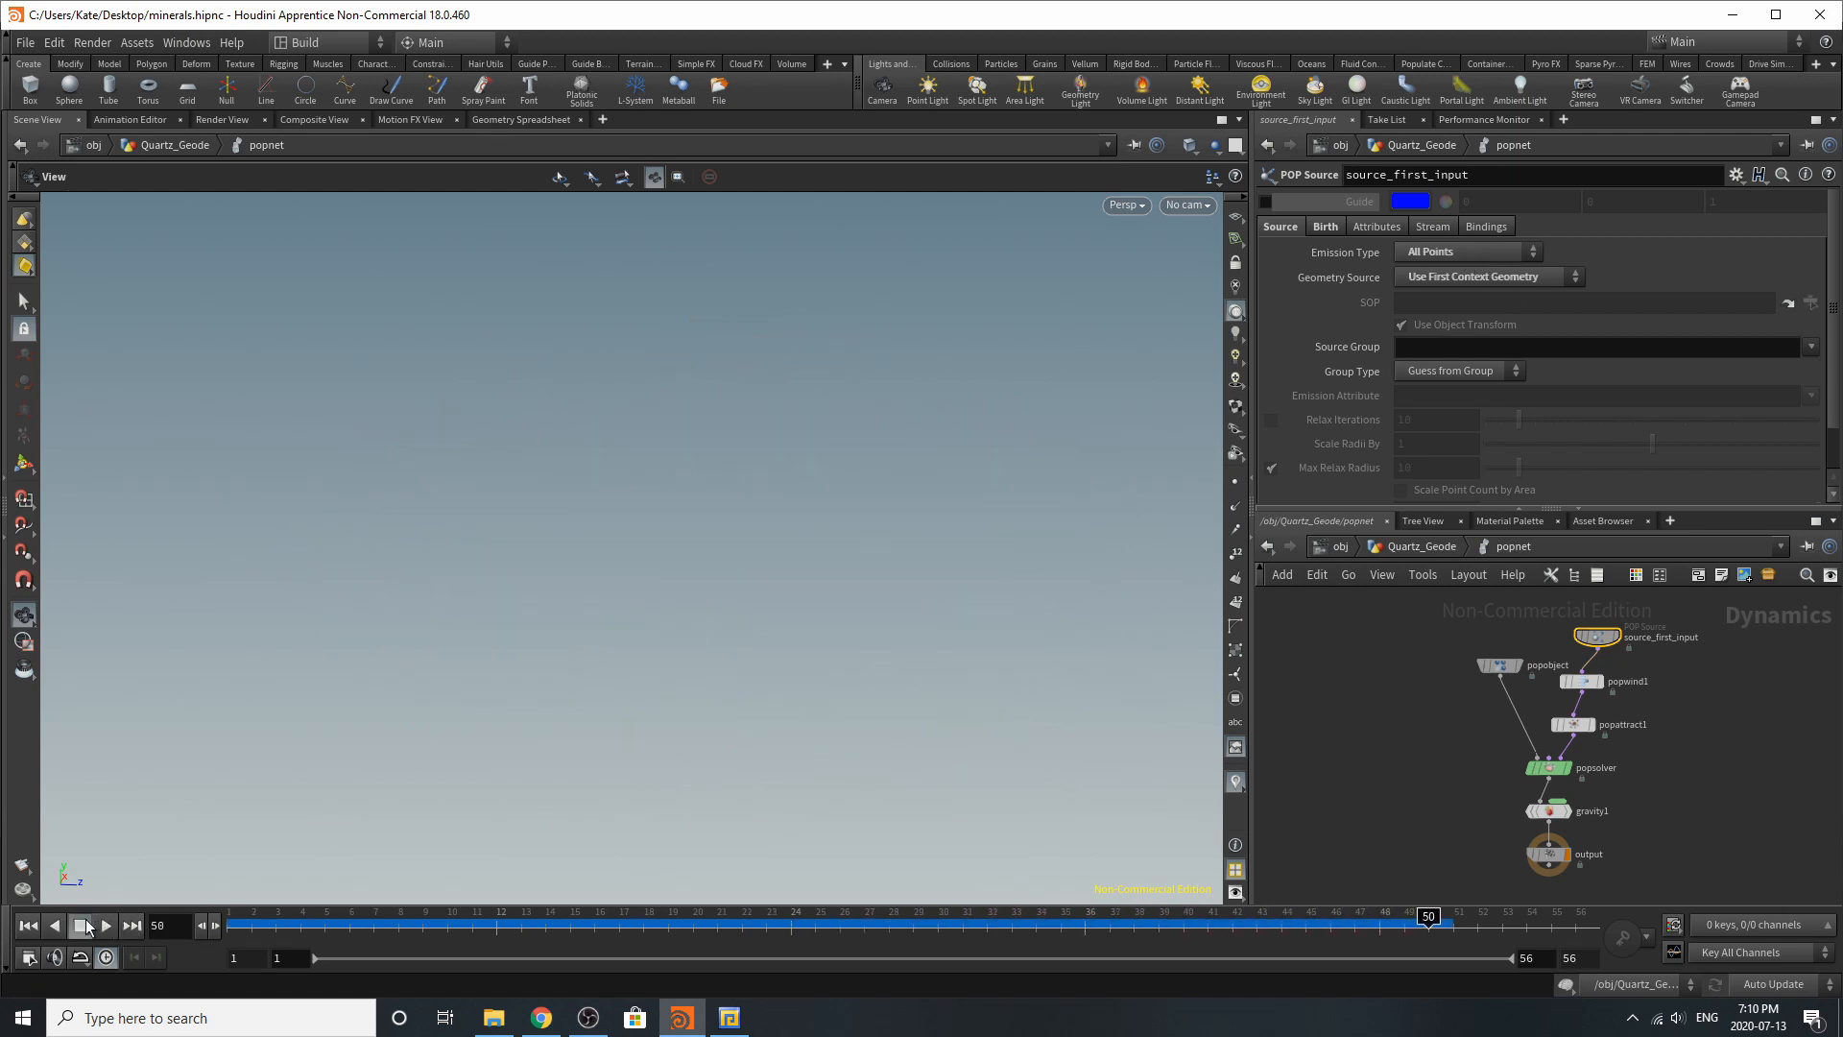
pyautogui.moveTo(300, 928); pyautogui.dragTo(238, 928)
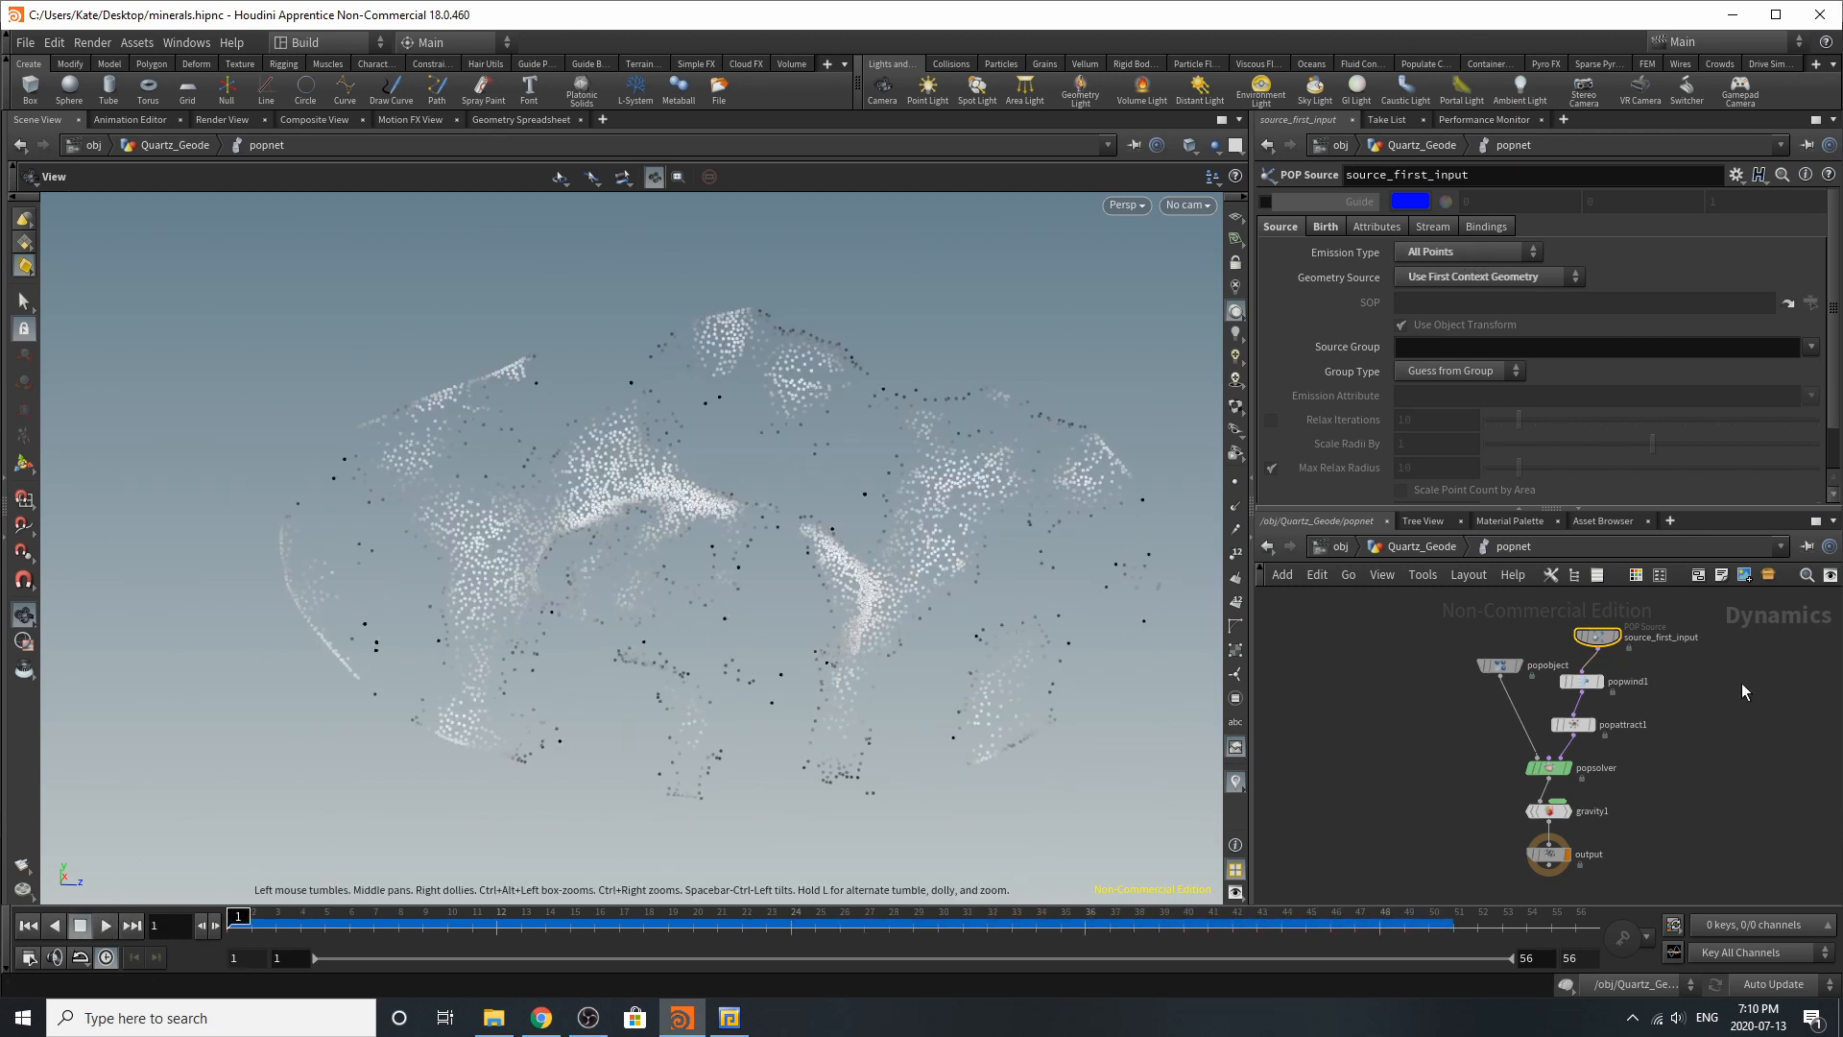
# Step: Inspect the popwind1 noise and the popattract1 force and goal settings, and scrub the simulation to frame 18
pyautogui.click(1584, 680)
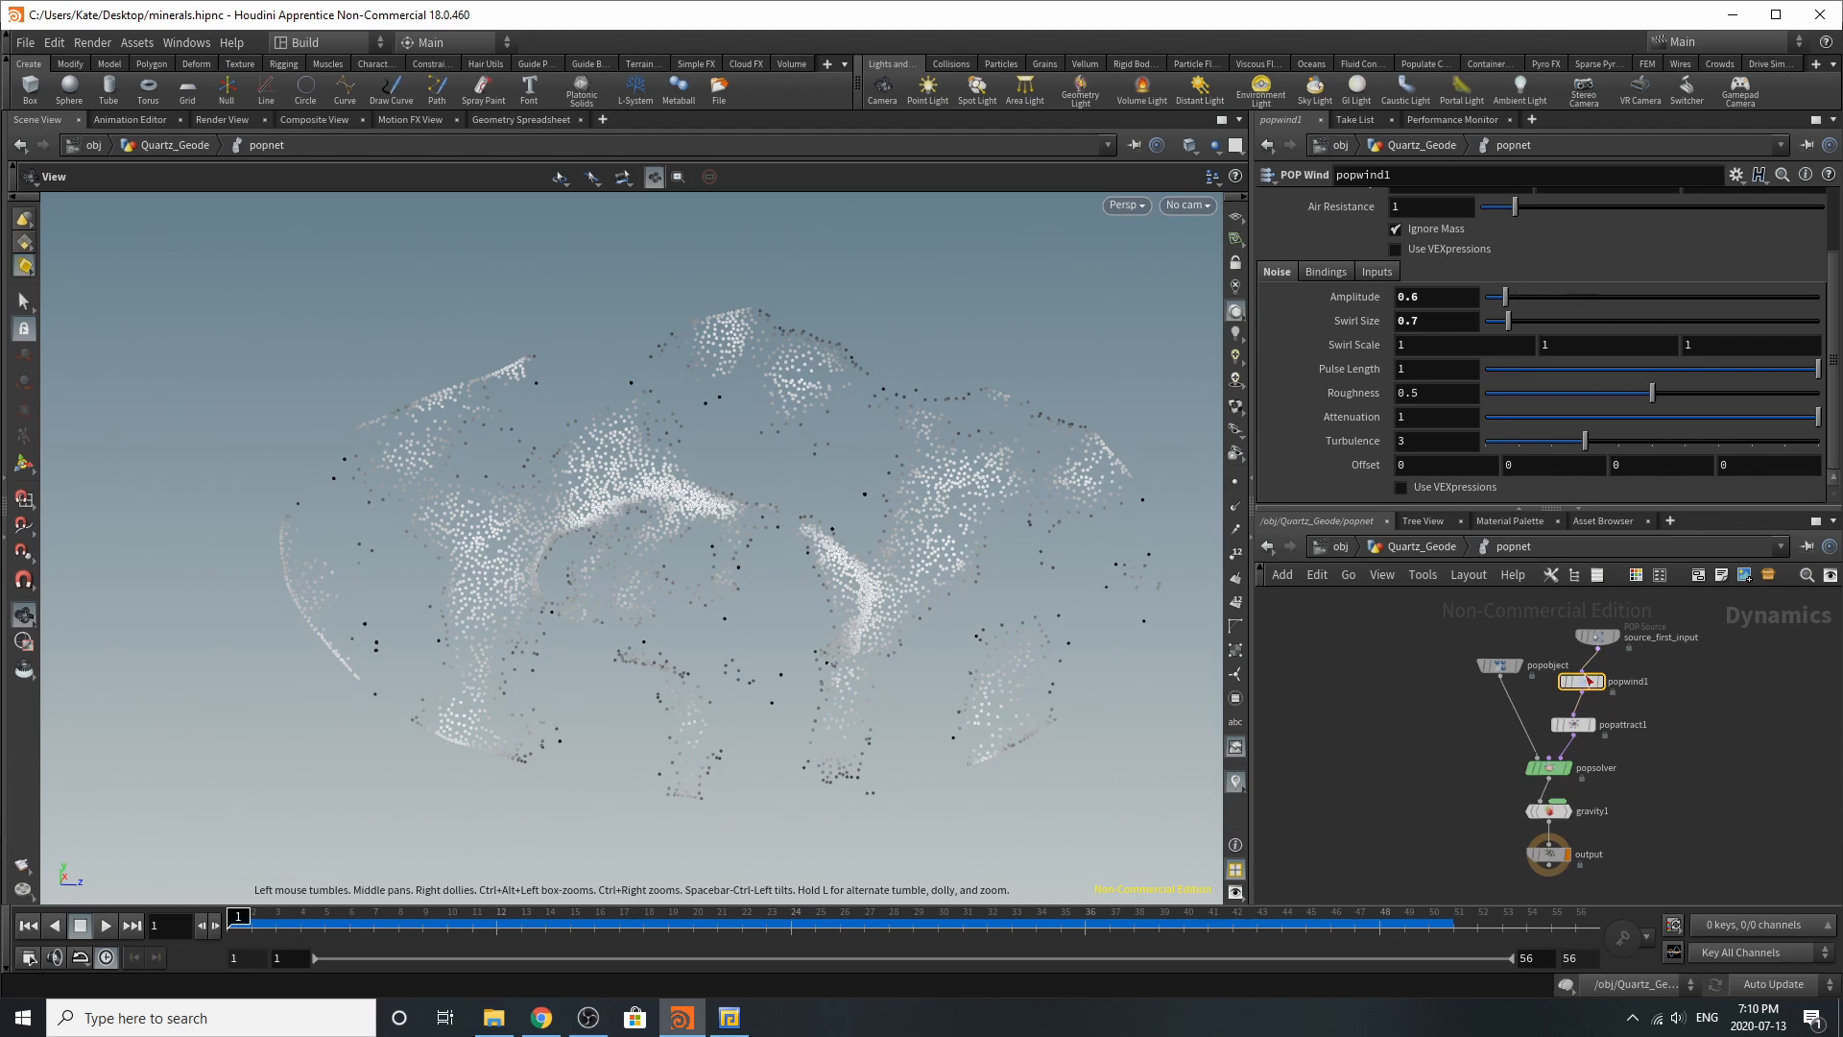
pyautogui.scroll(3, 1588, 680)
pyautogui.click(1574, 719)
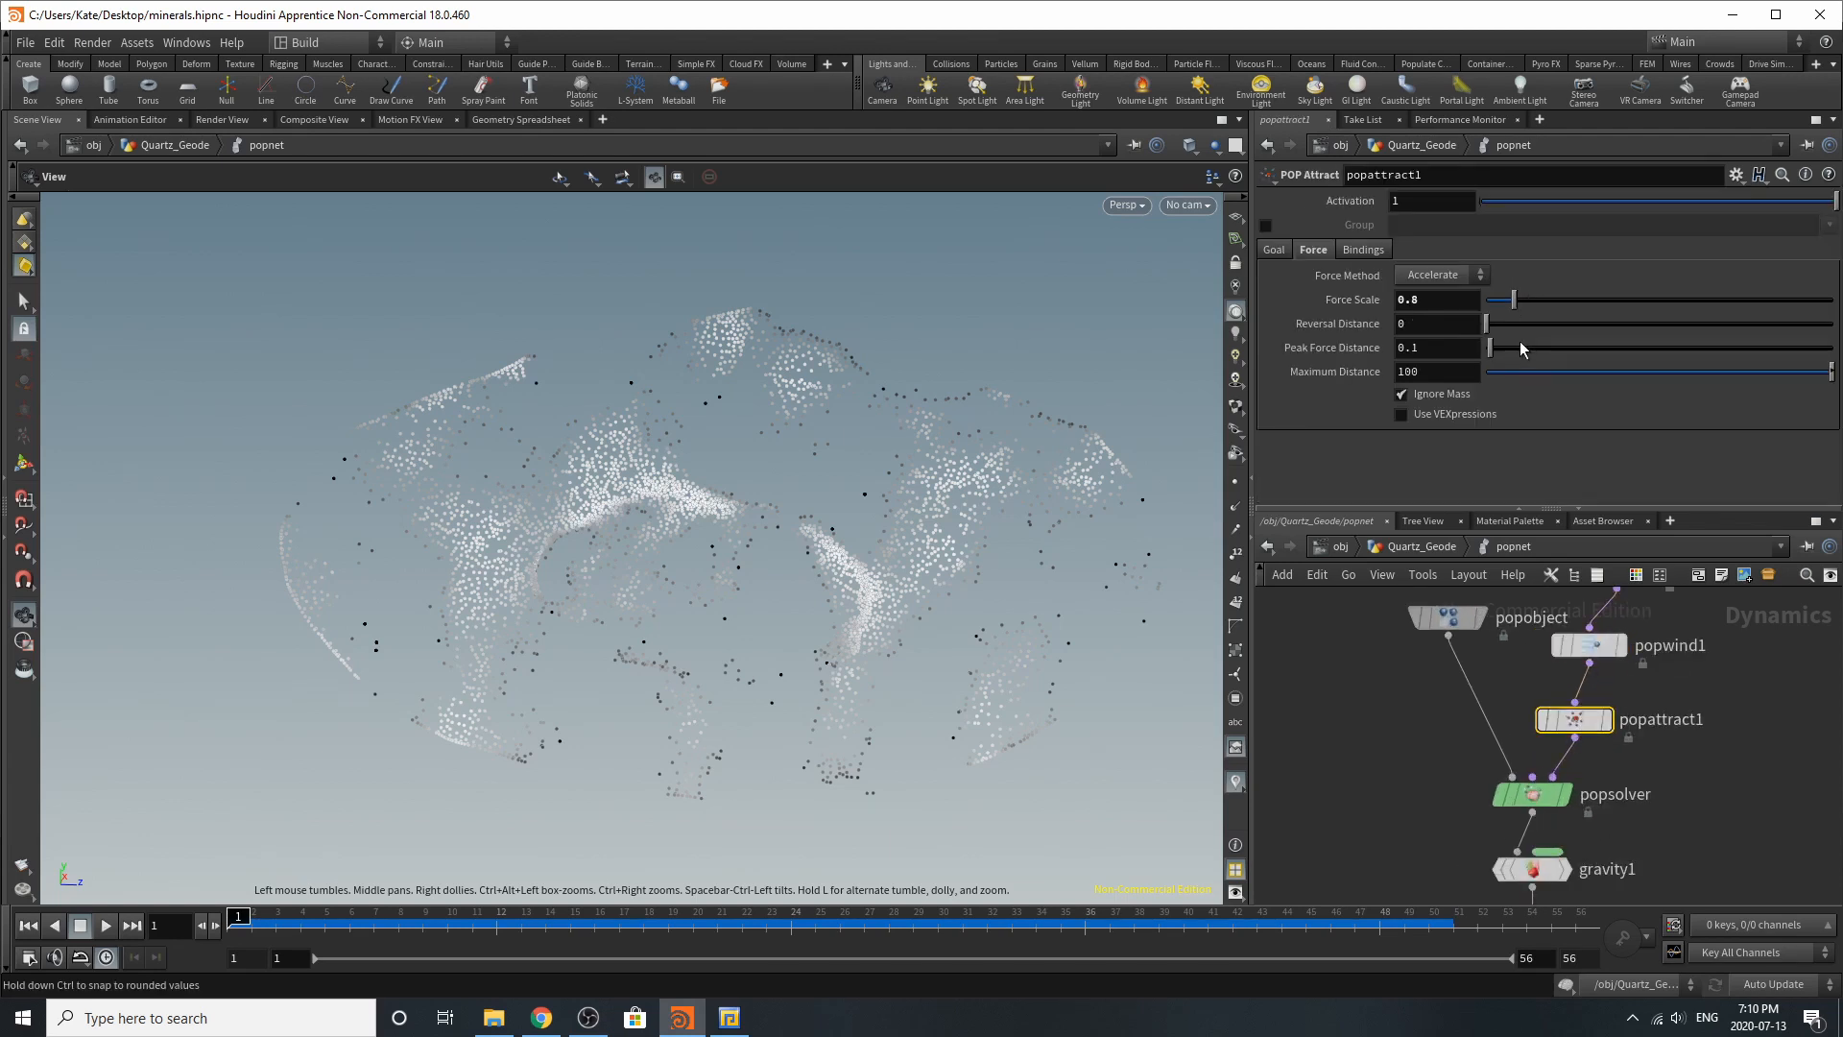
pyautogui.click(1267, 247)
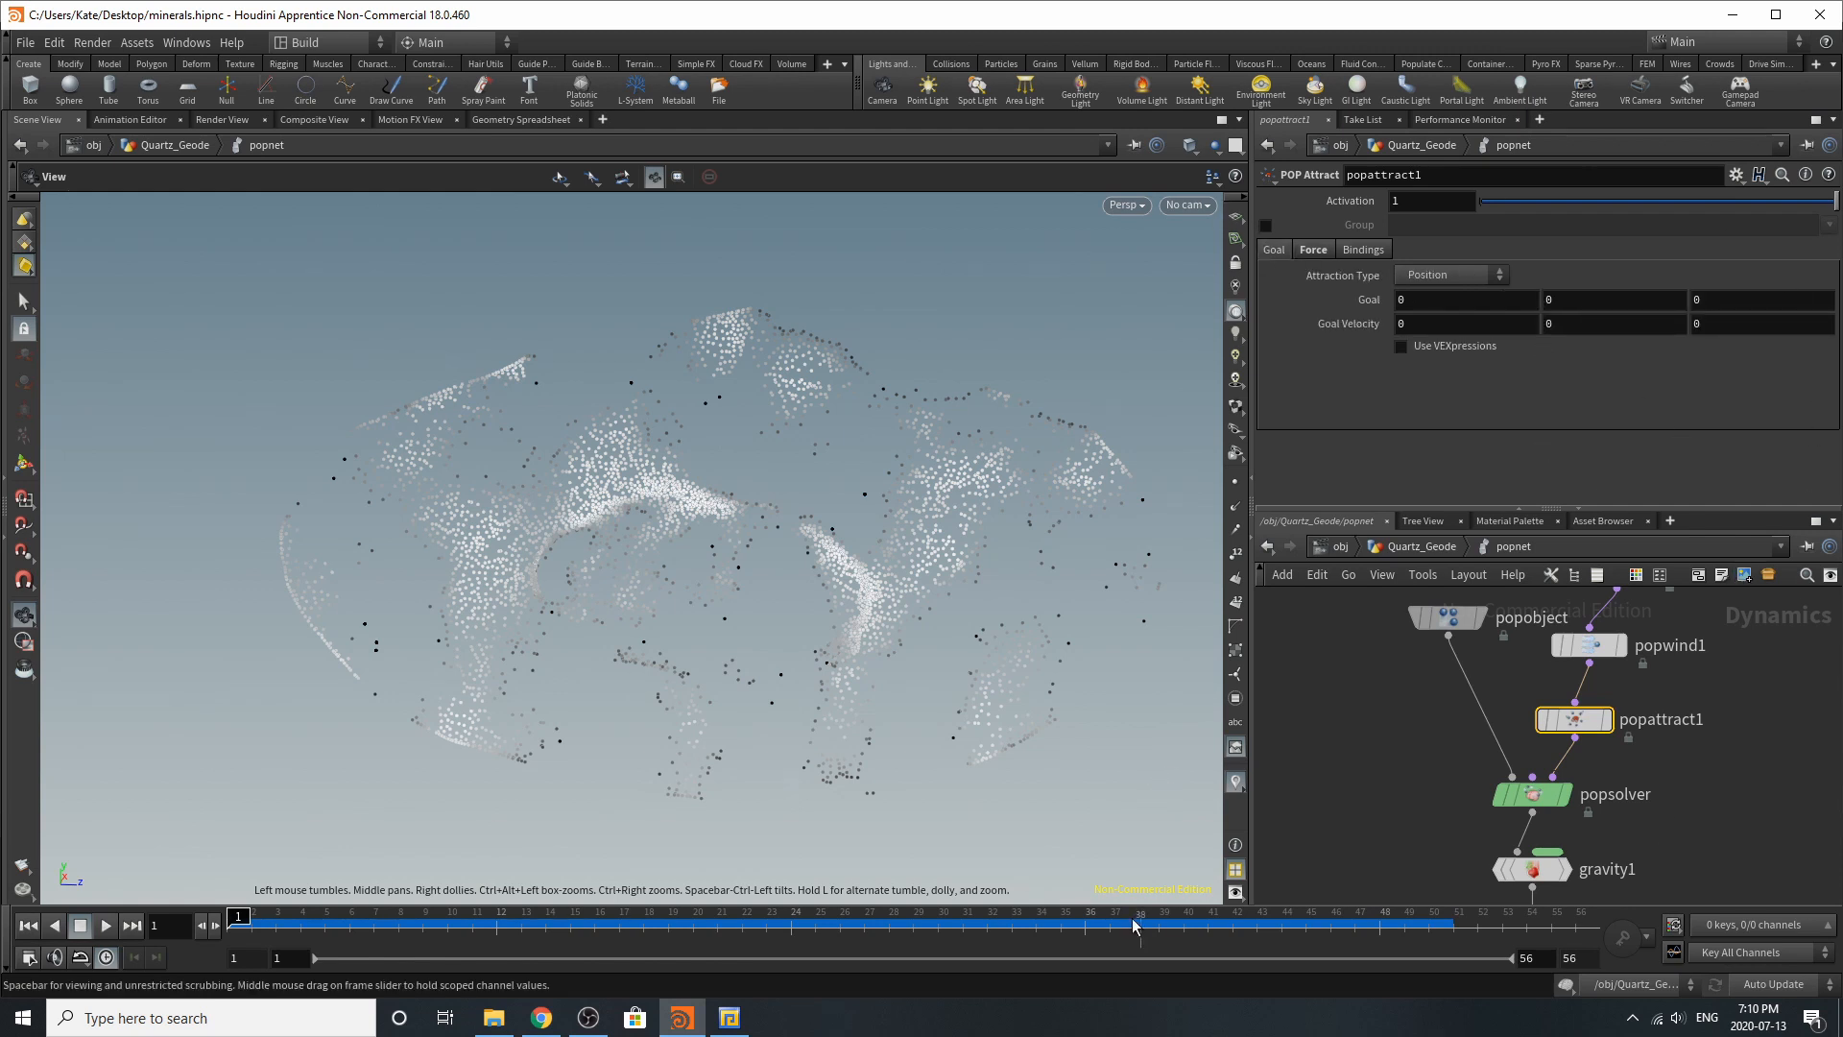
pyautogui.moveTo(240, 919); pyautogui.dragTo(643, 907)
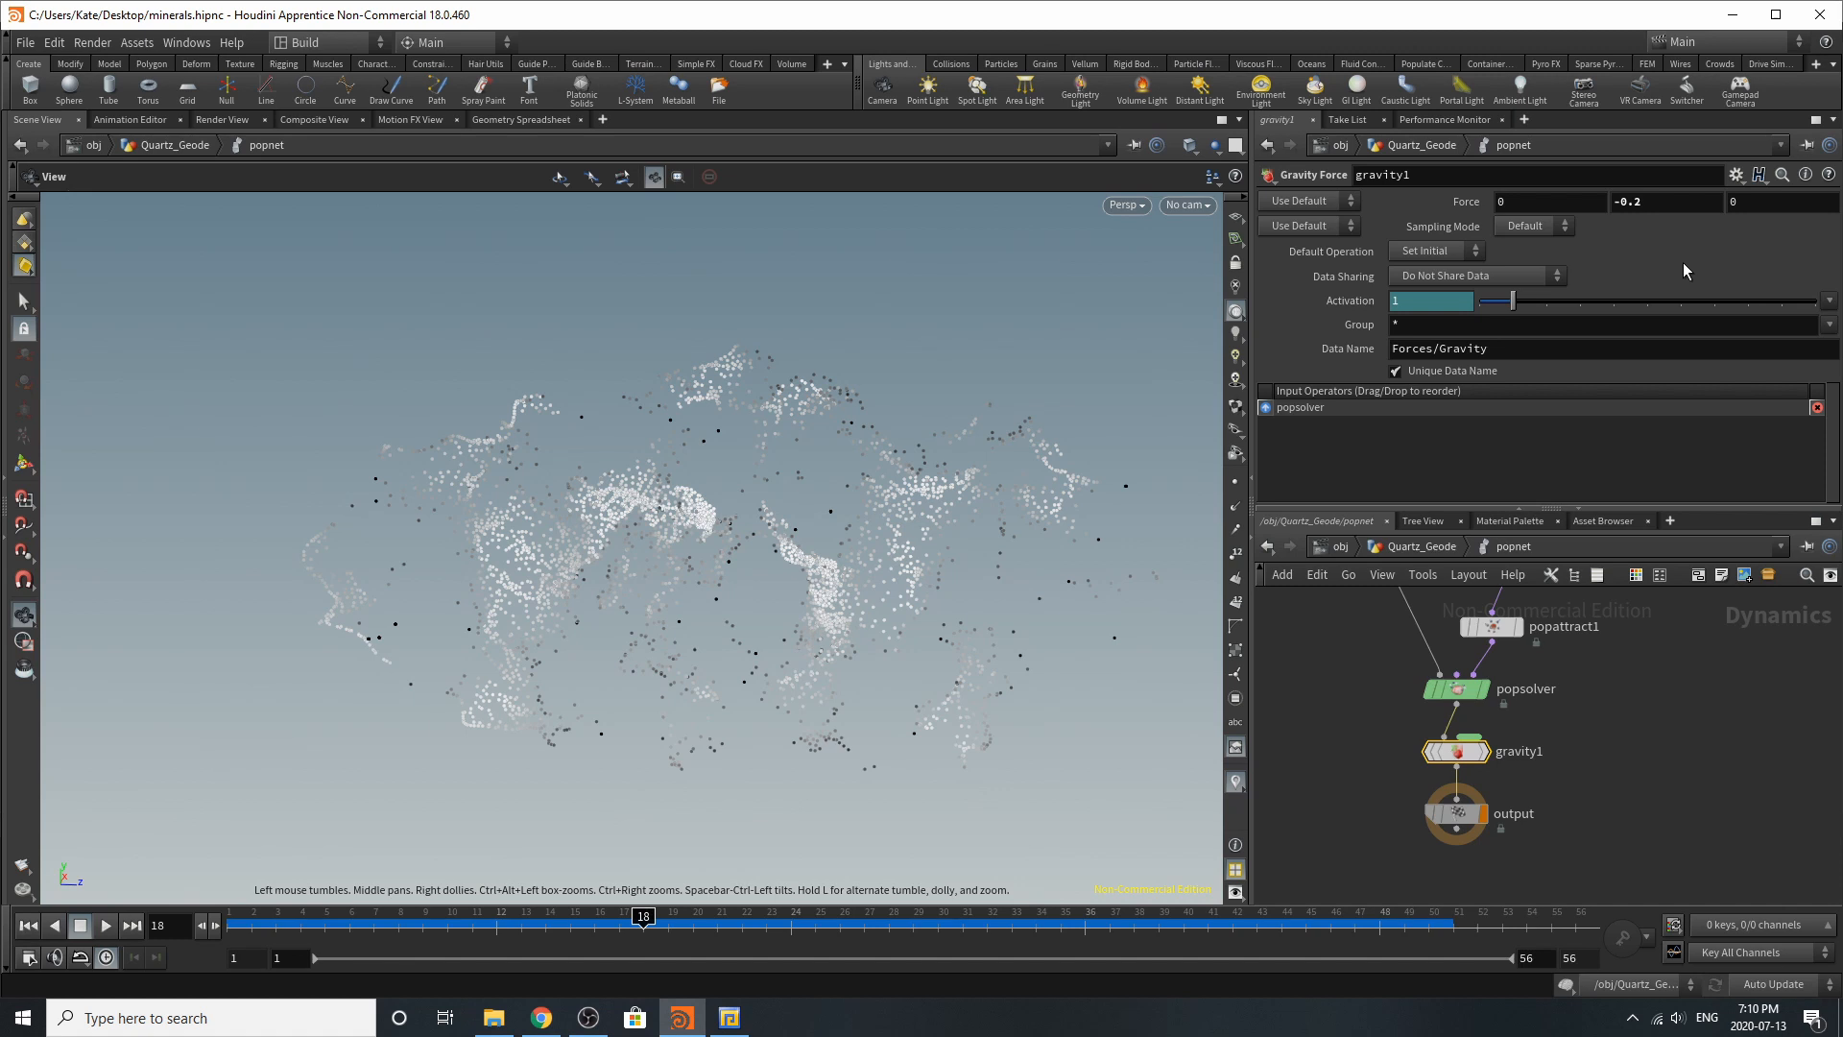
# Step: Inspect the popnet network's simulation settings and the popsolver's substep settings, and return to the Quartz_Geode network
pyautogui.click(1420, 547)
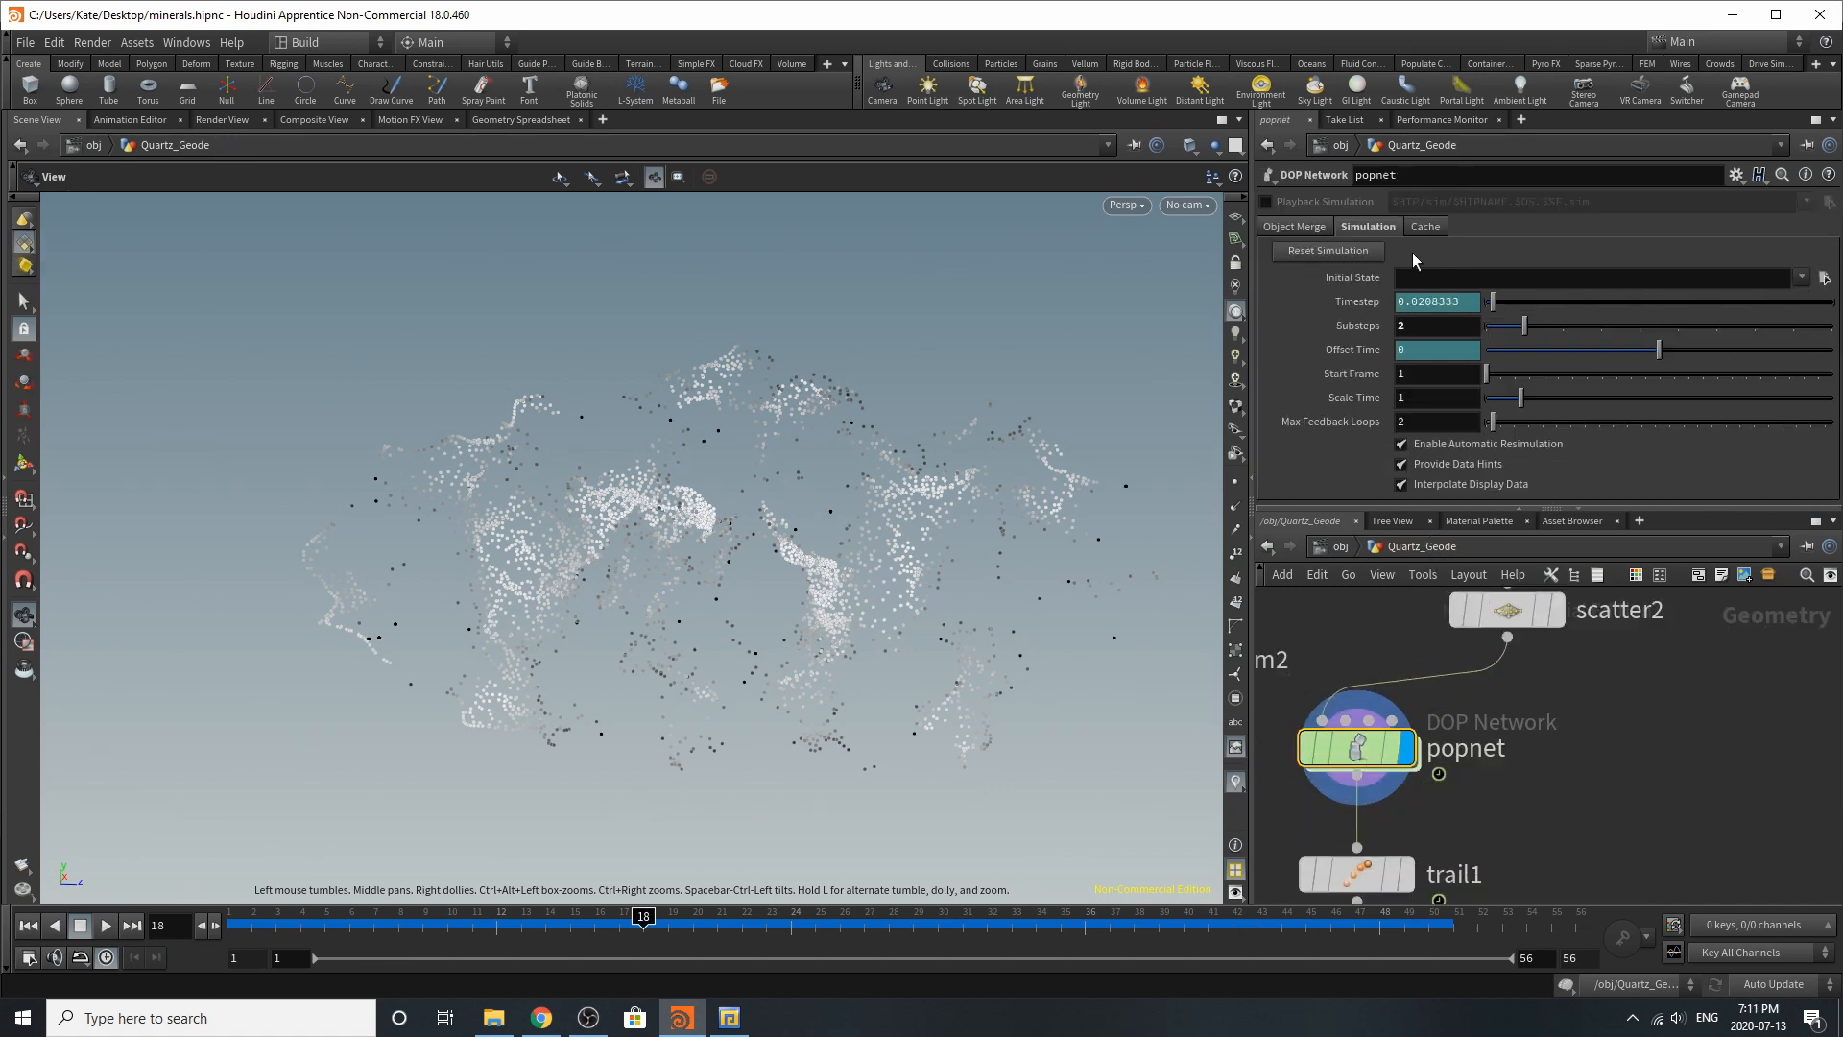
pyautogui.doubleClick(1370, 768)
pyautogui.click(1453, 686)
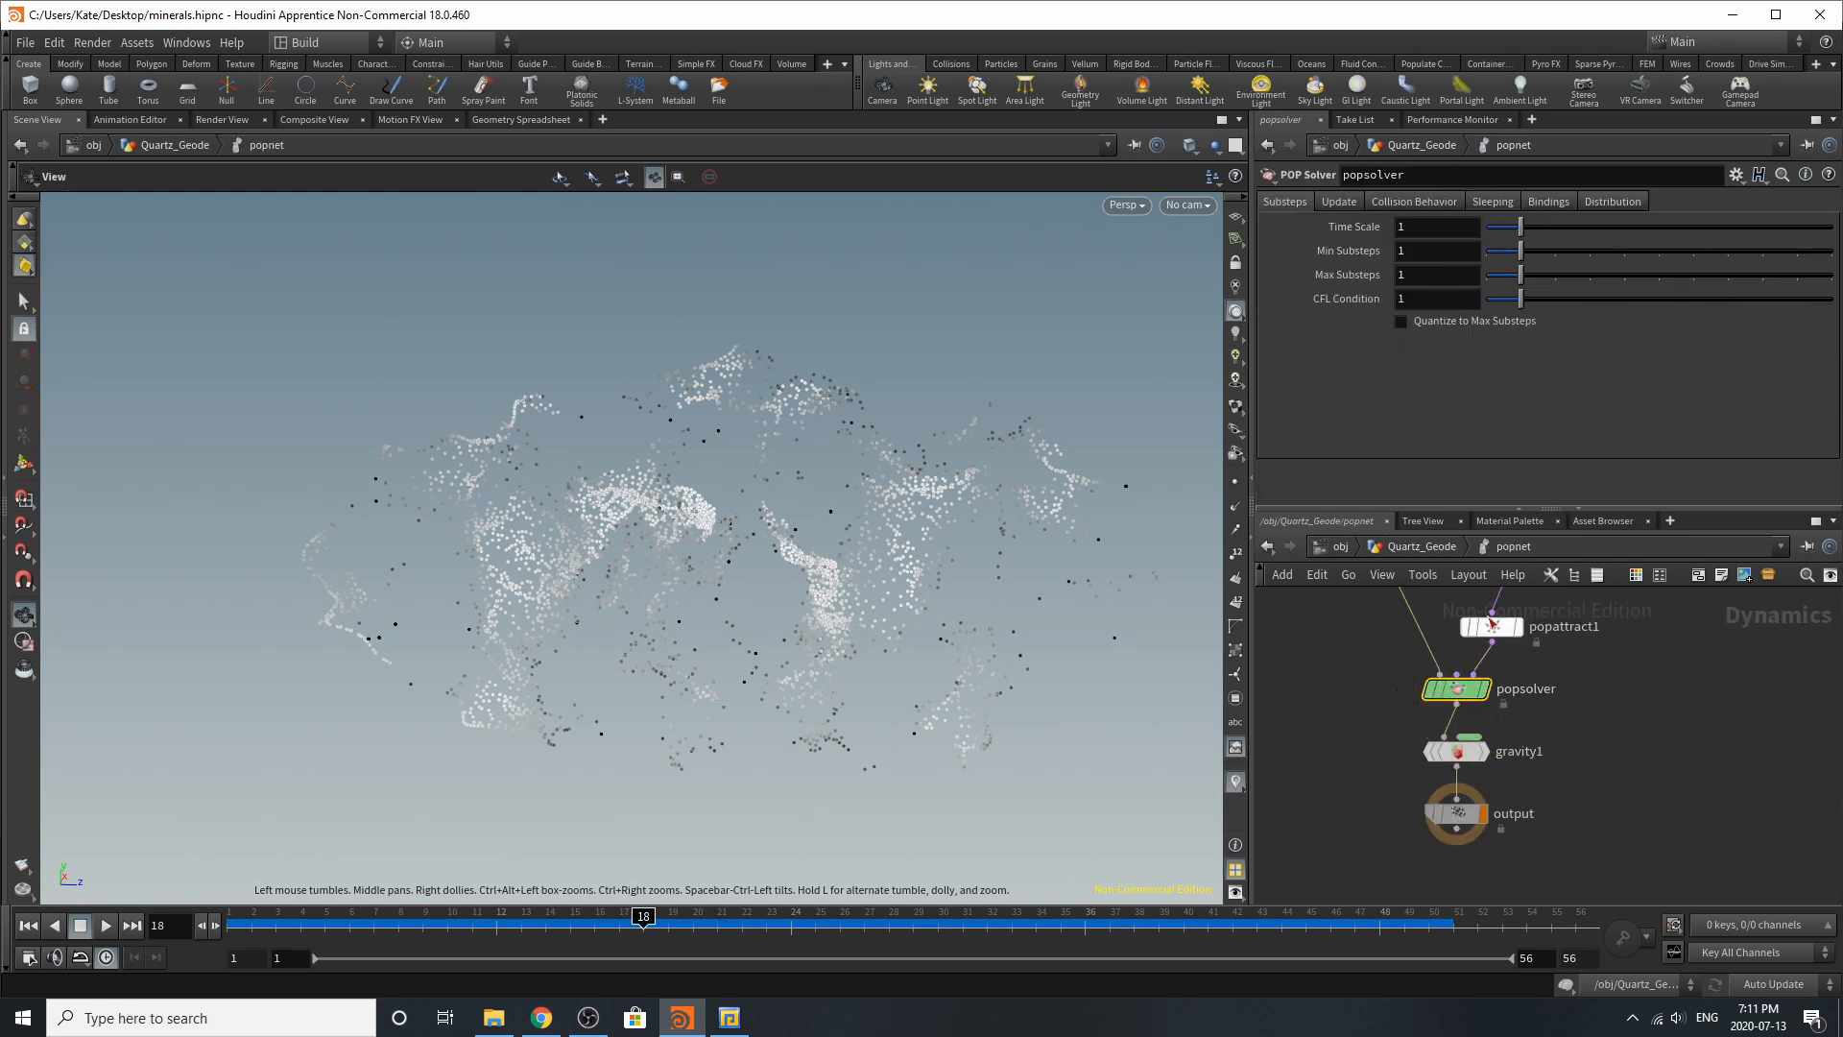
pyautogui.click(1401, 550)
# Step: Display the trail1 node below popnet and inspect its trail length settings
pyautogui.scroll(-3, 1458, 808)
pyautogui.scroll(3, 1456, 846)
pyautogui.click(1498, 828)
pyautogui.click(1479, 813)
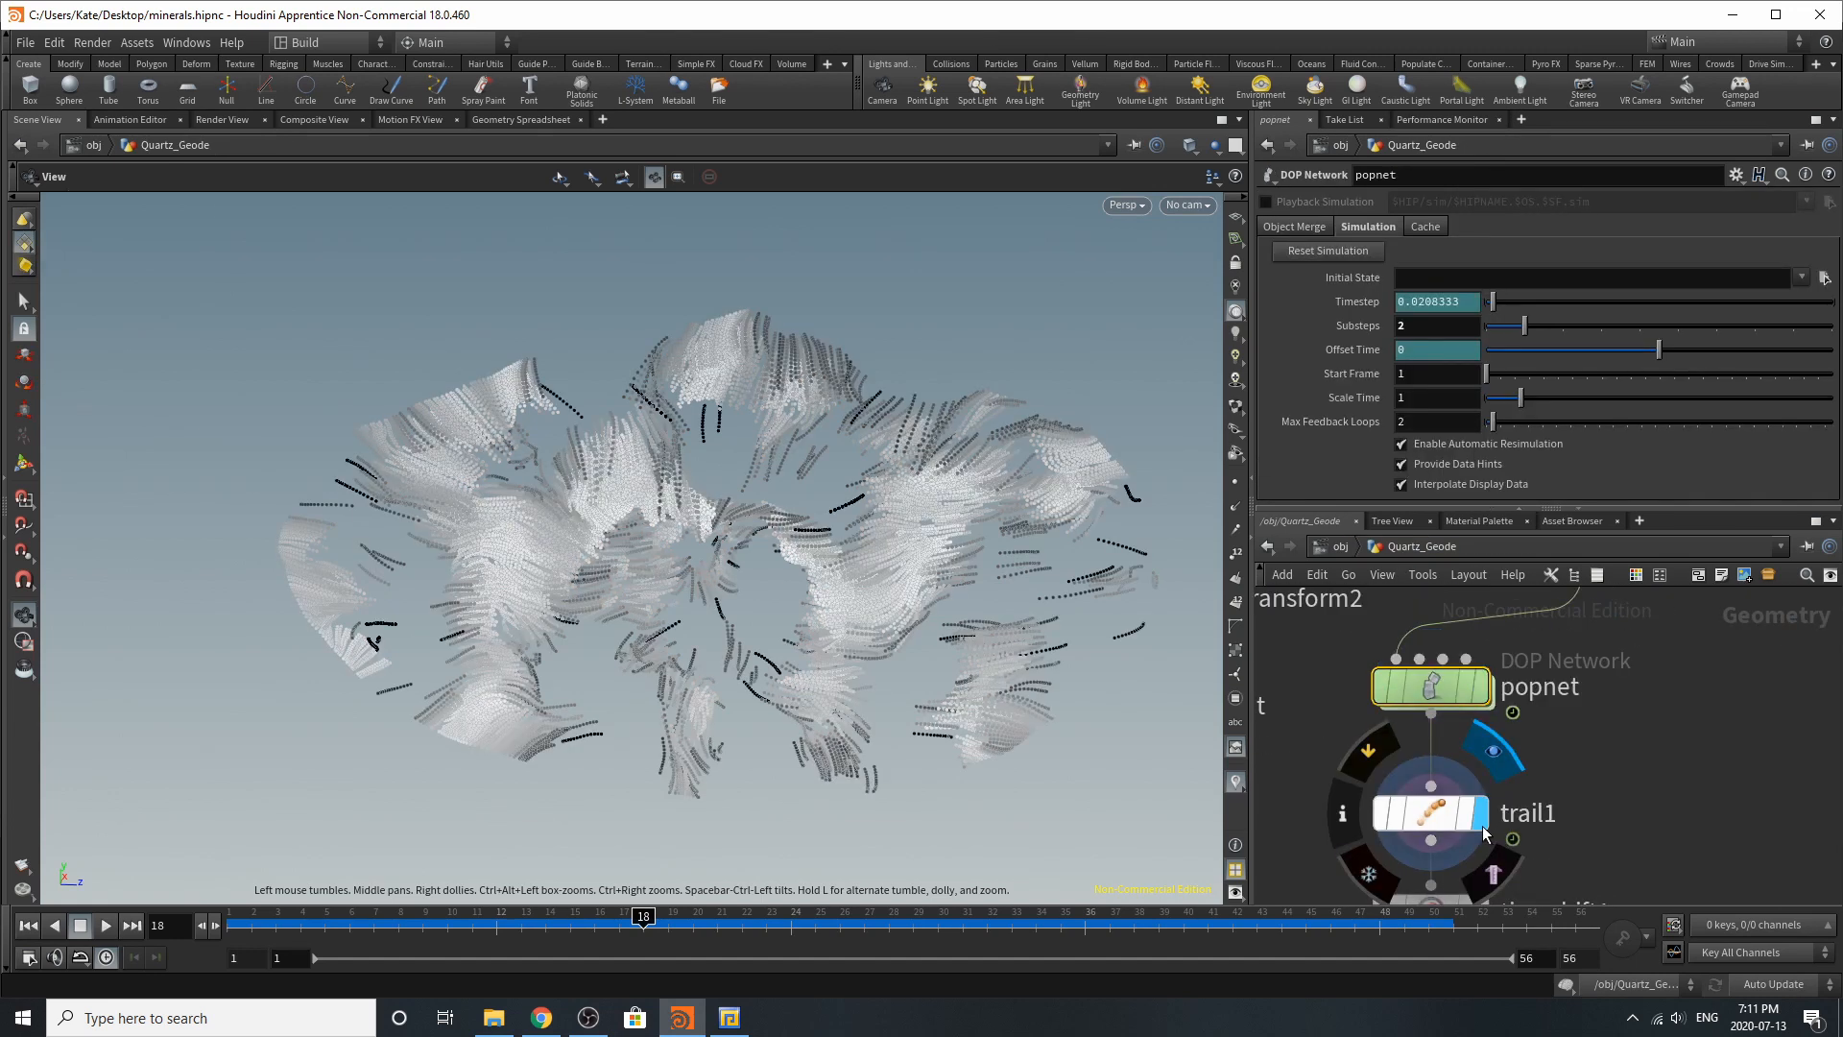
pyautogui.click(1430, 813)
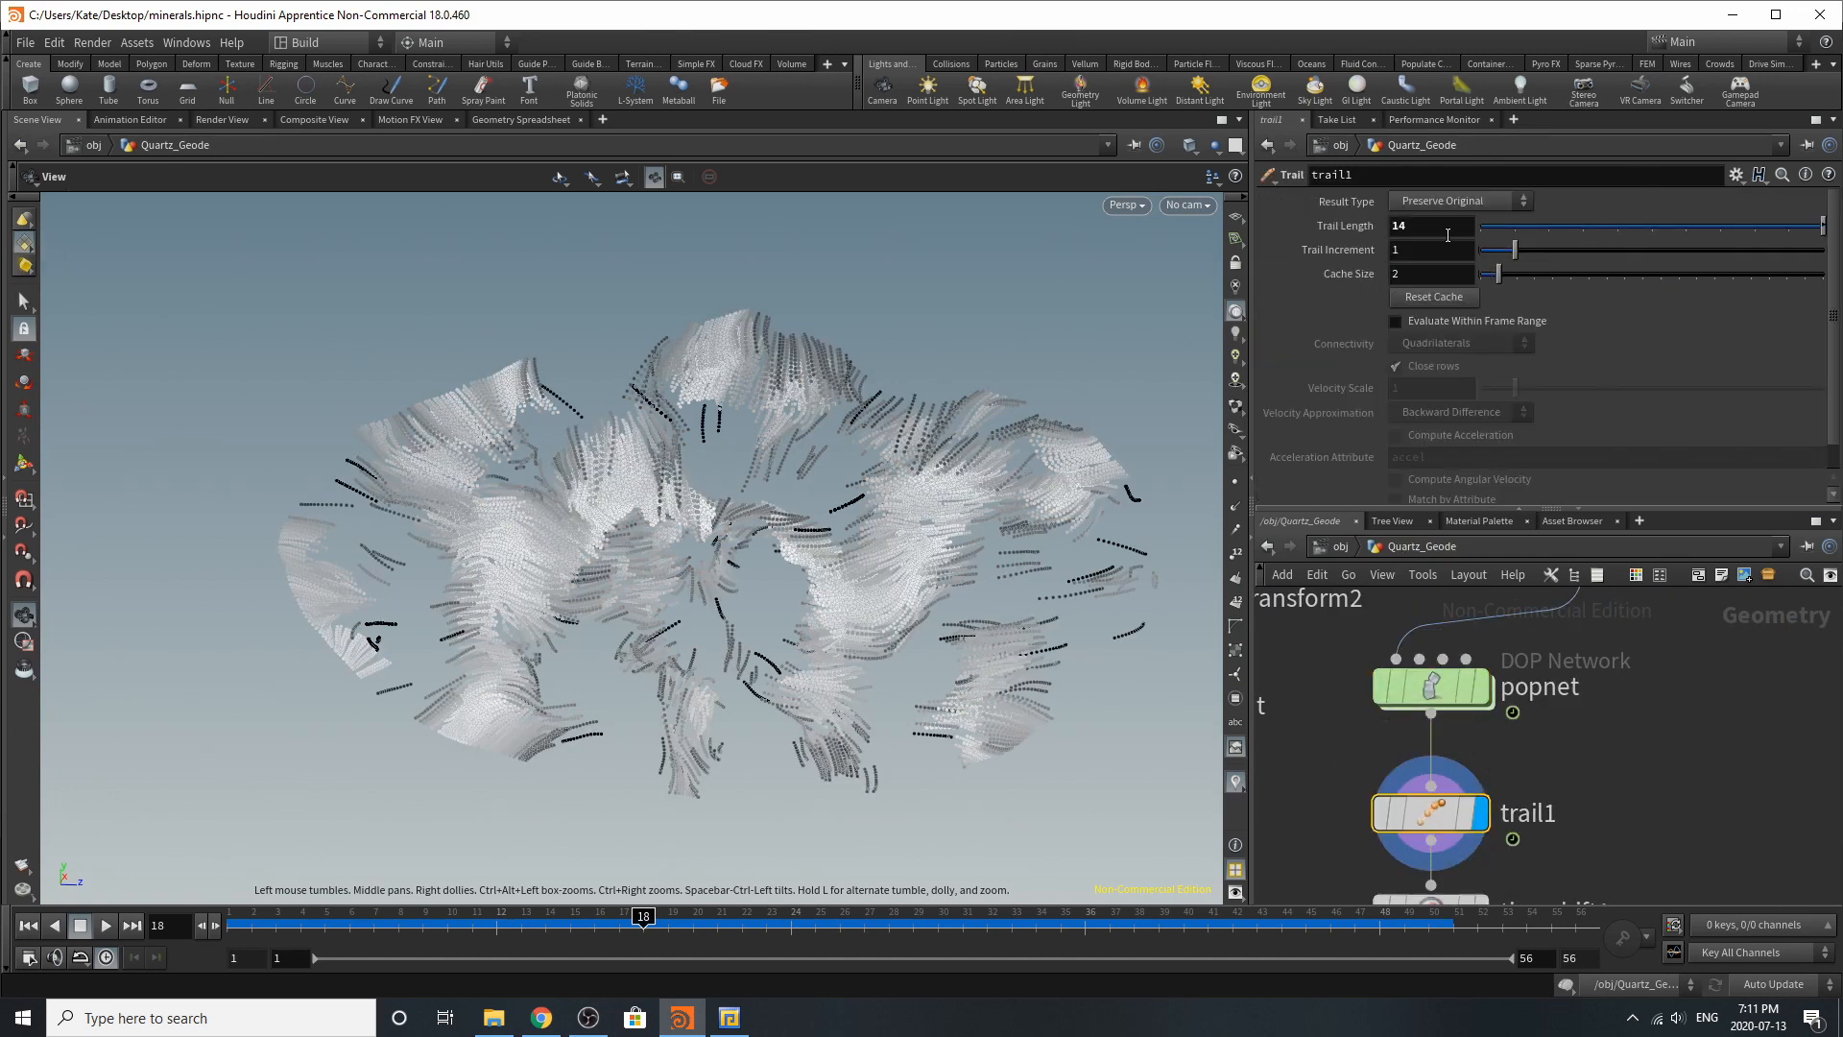
# Step: Display the timeshift1 node below trail1 and inspect its frame settings
pyautogui.scroll(-3, 1715, 738)
pyautogui.scroll(3, 1584, 768)
pyautogui.click(1609, 745)
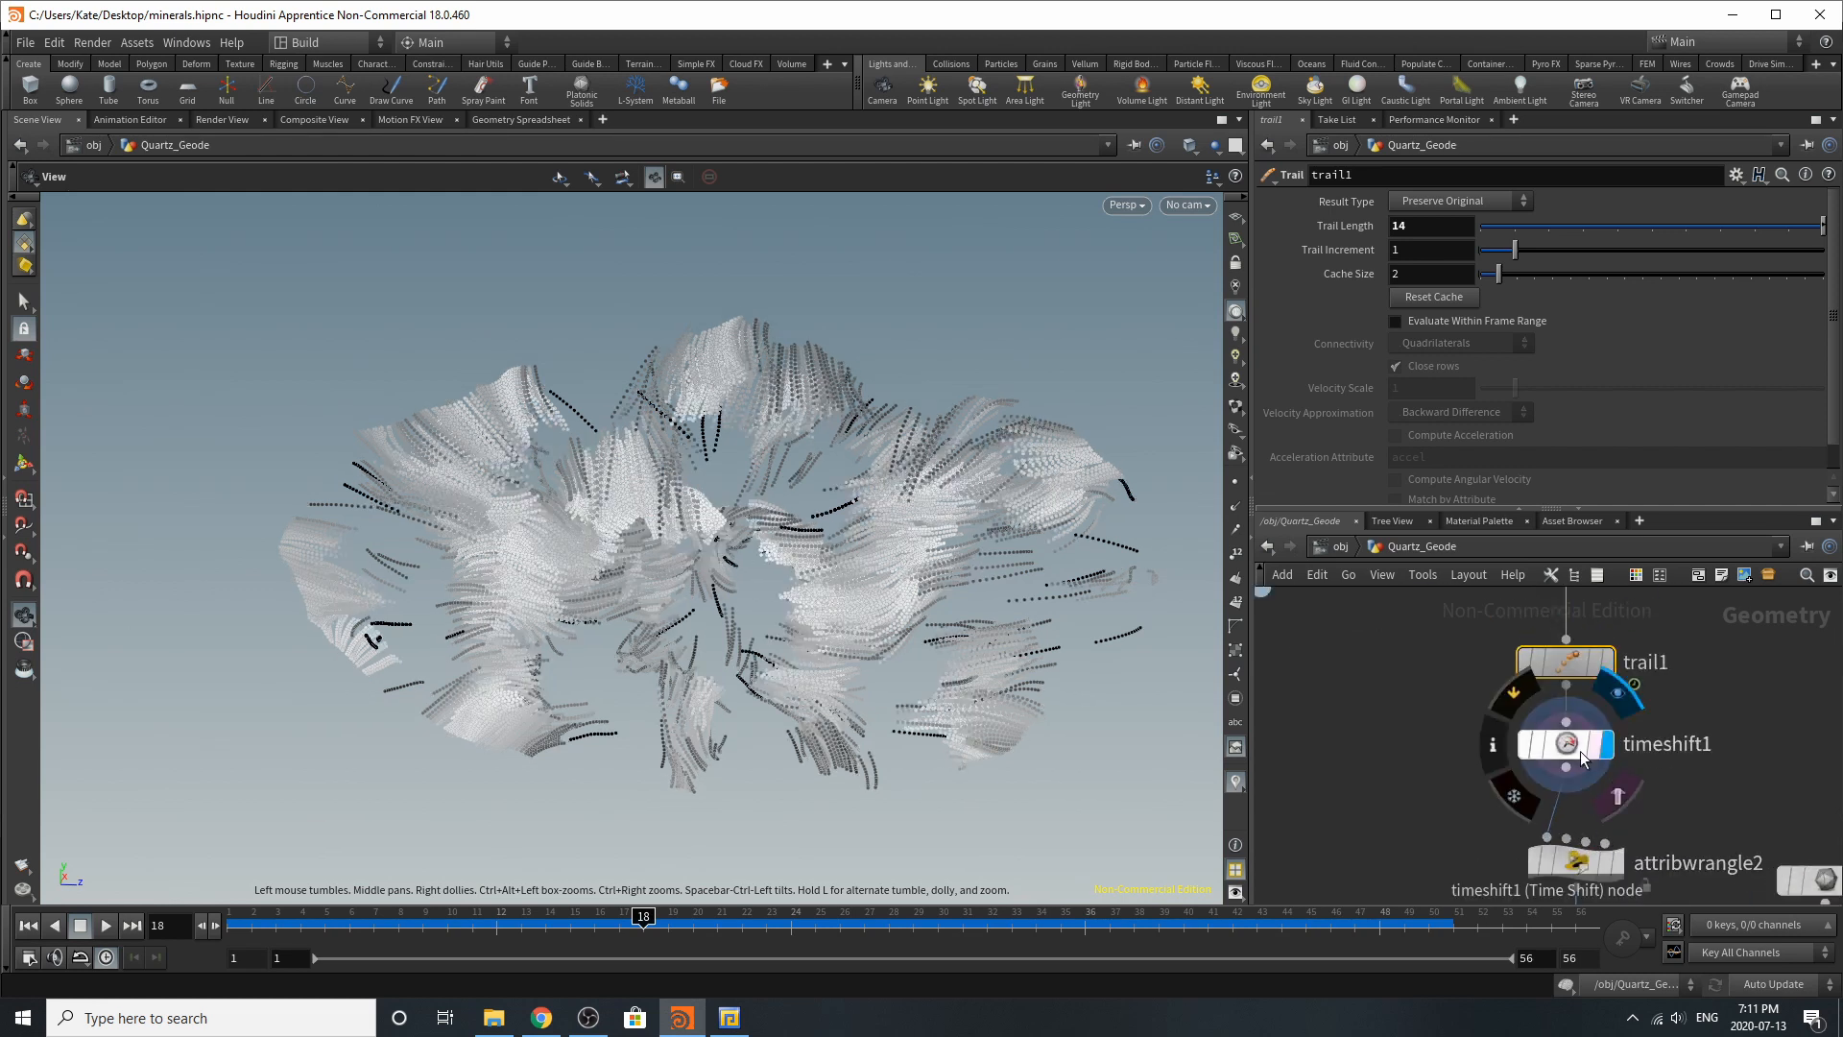
pyautogui.click(1580, 749)
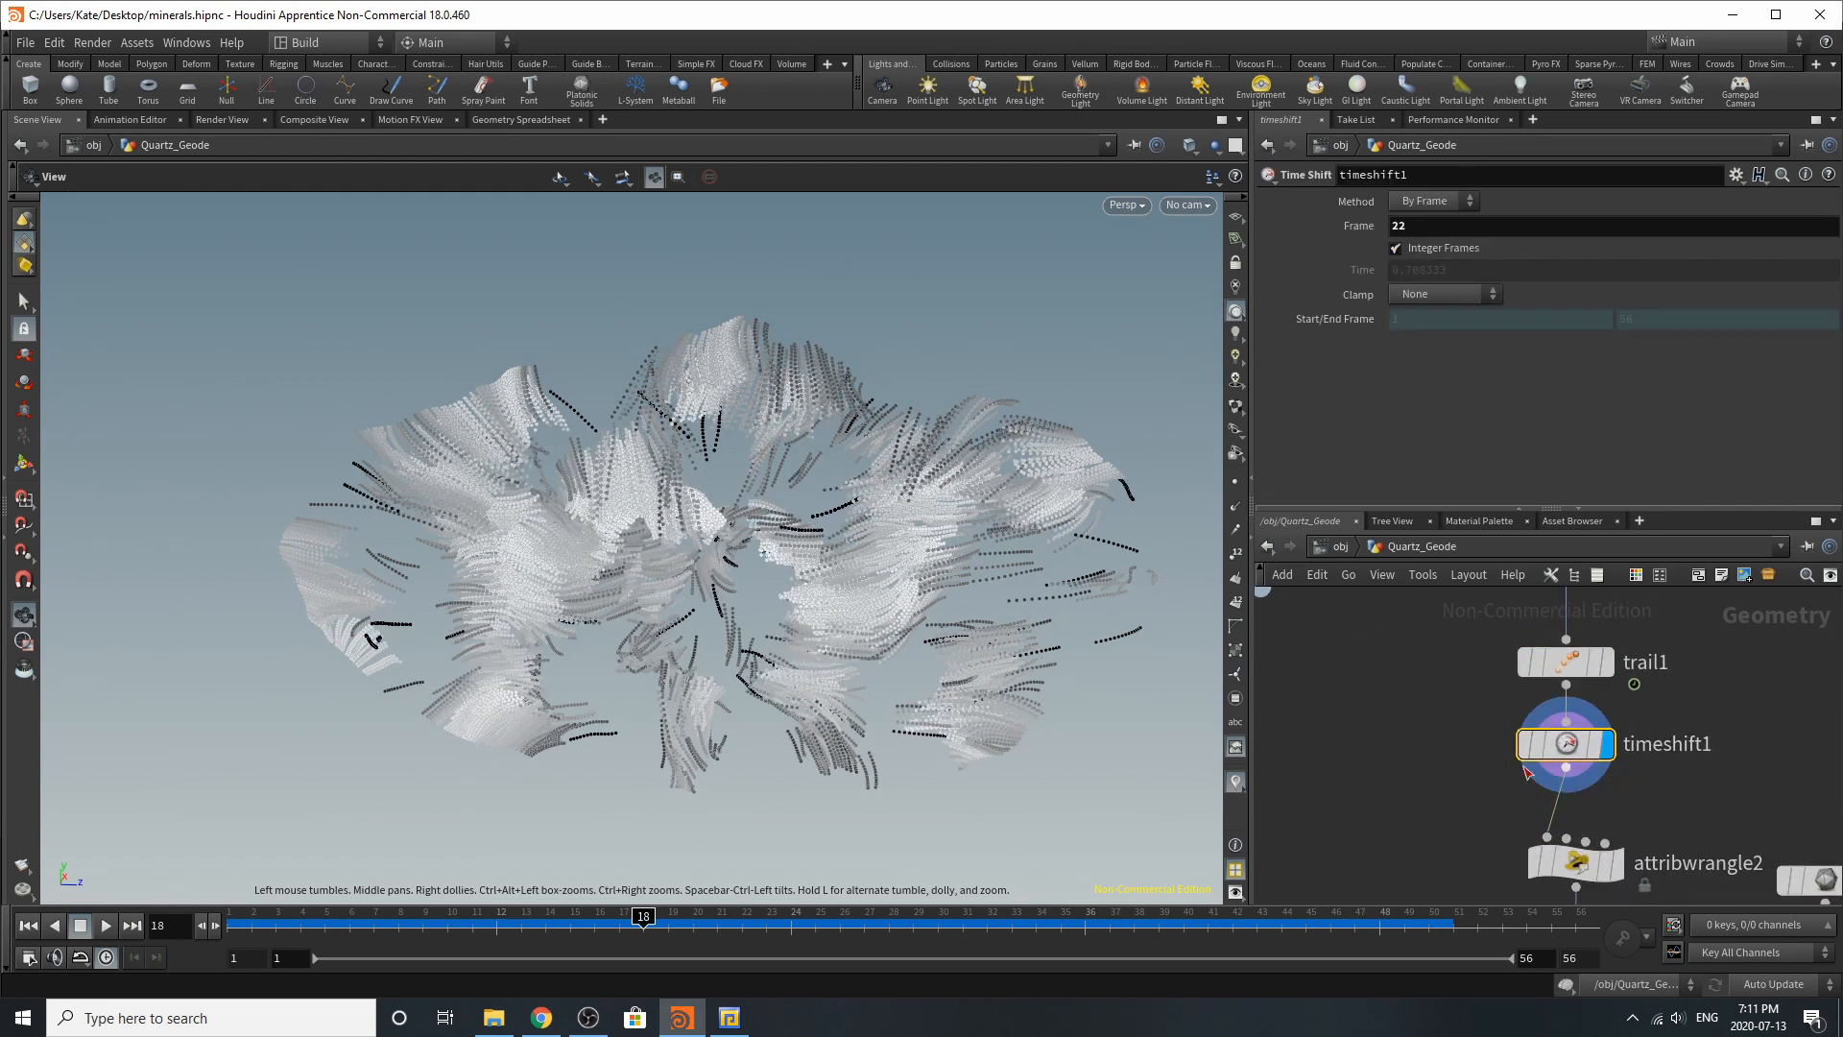
# Step: Display attribwrangle2 below timeshift1 and inspect its orientation expression
pyautogui.scroll(-3, 1391, 614)
pyautogui.scroll(3, 1501, 717)
pyautogui.click(1501, 717)
pyautogui.moveTo(1478, 715); pyautogui.dragTo(1420, 695)
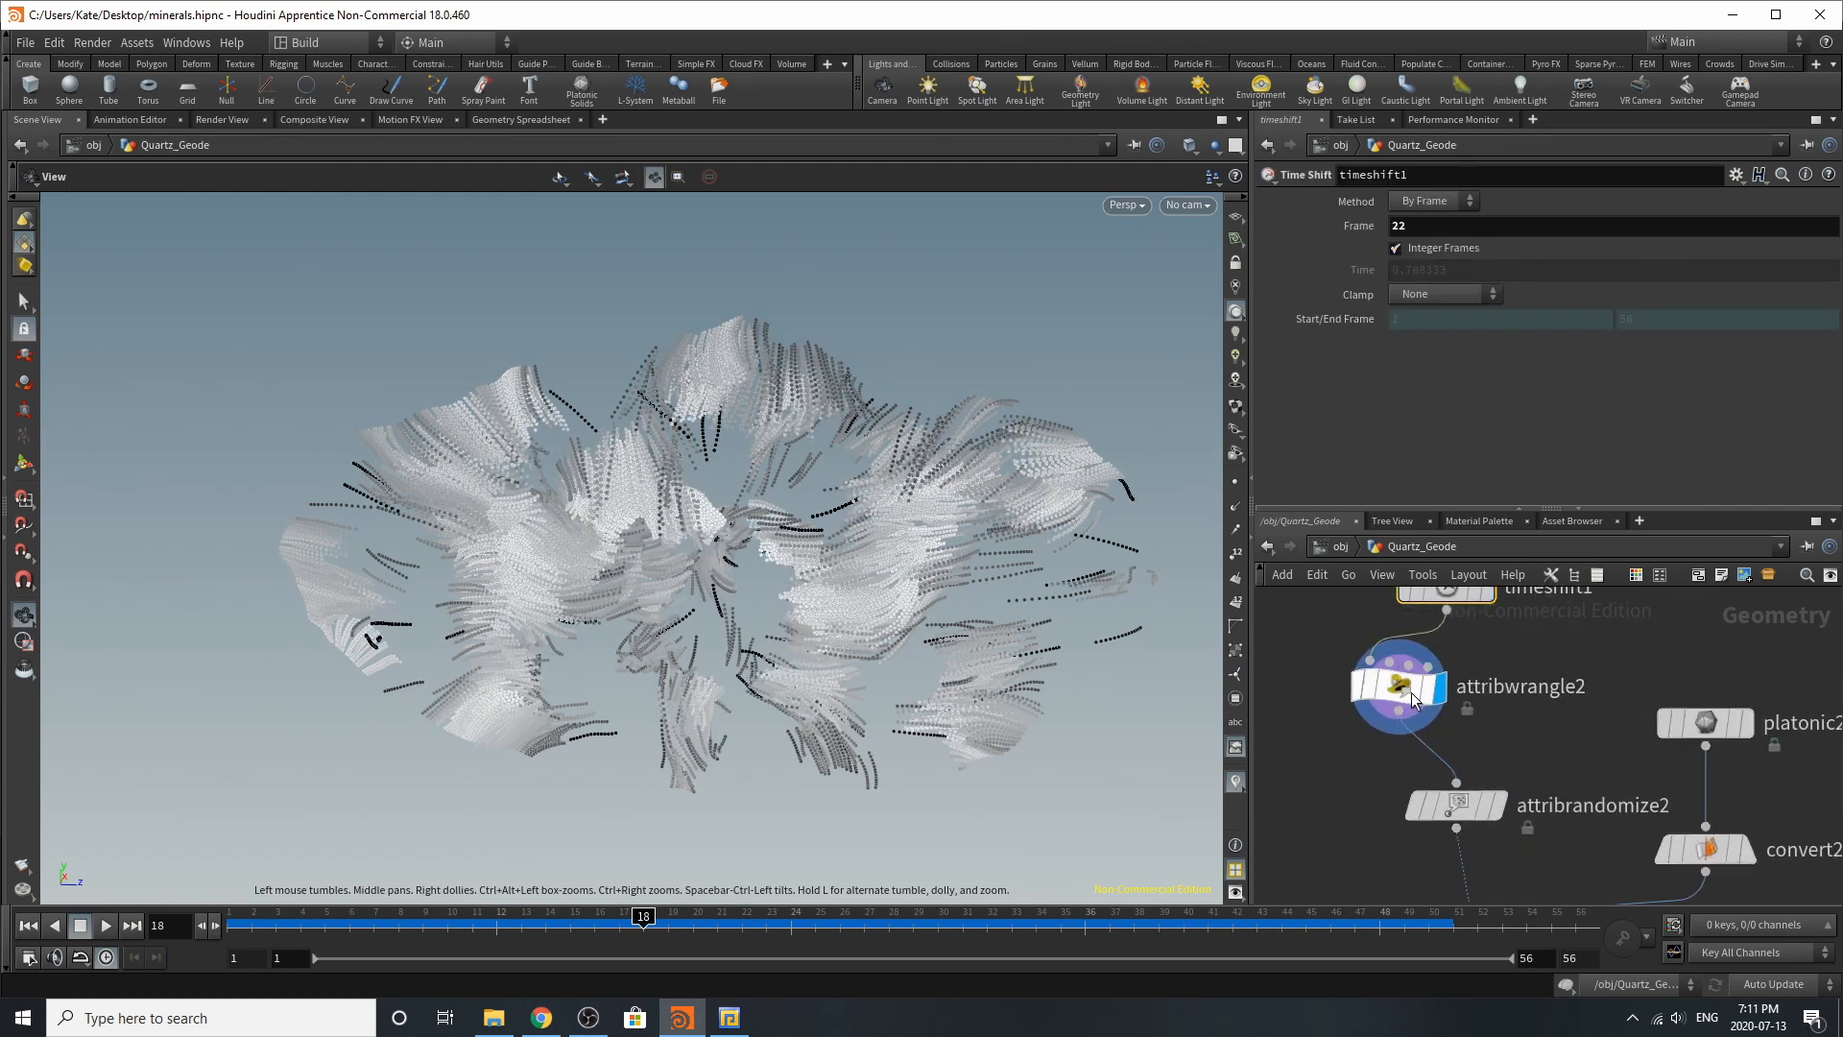
# Step: Display attribrandomize2 and copytopoints2 in turn, inspecting the pscale range and the resulting copied geometry
pyautogui.scroll(-3, 1449, 754)
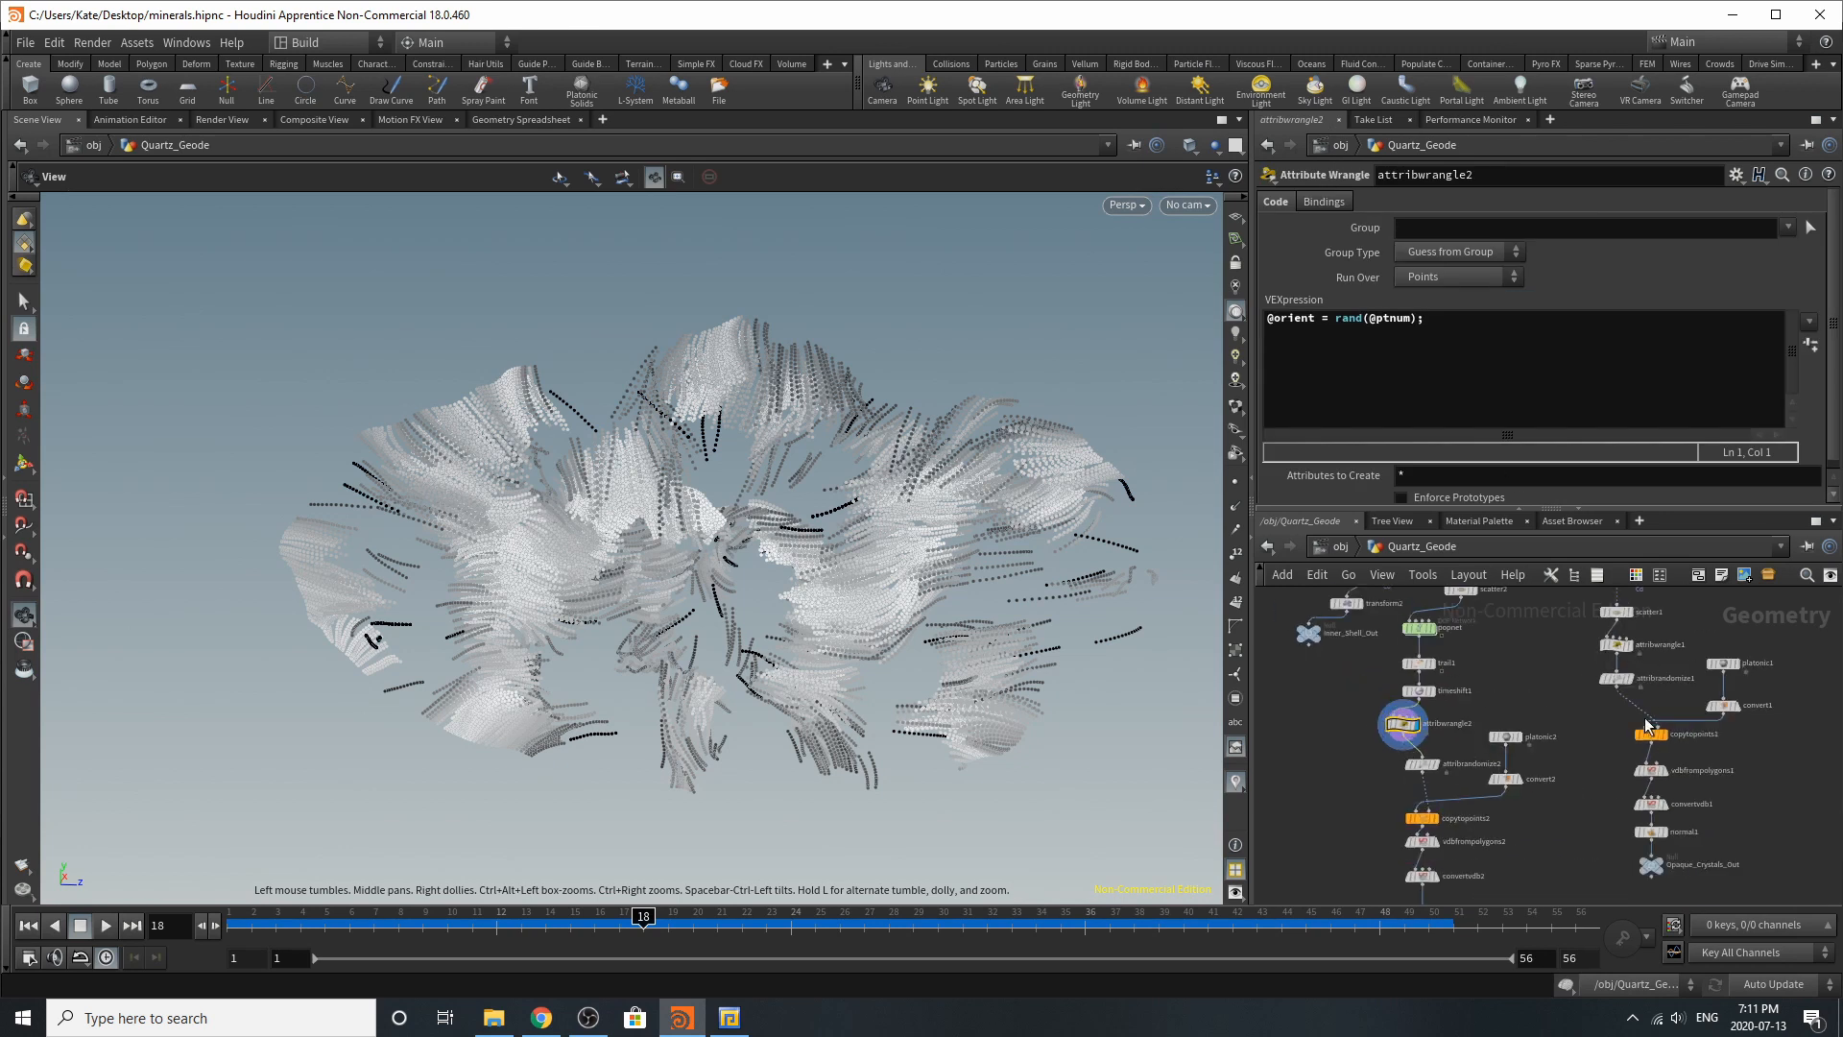
pyautogui.scroll(4, 1402, 715)
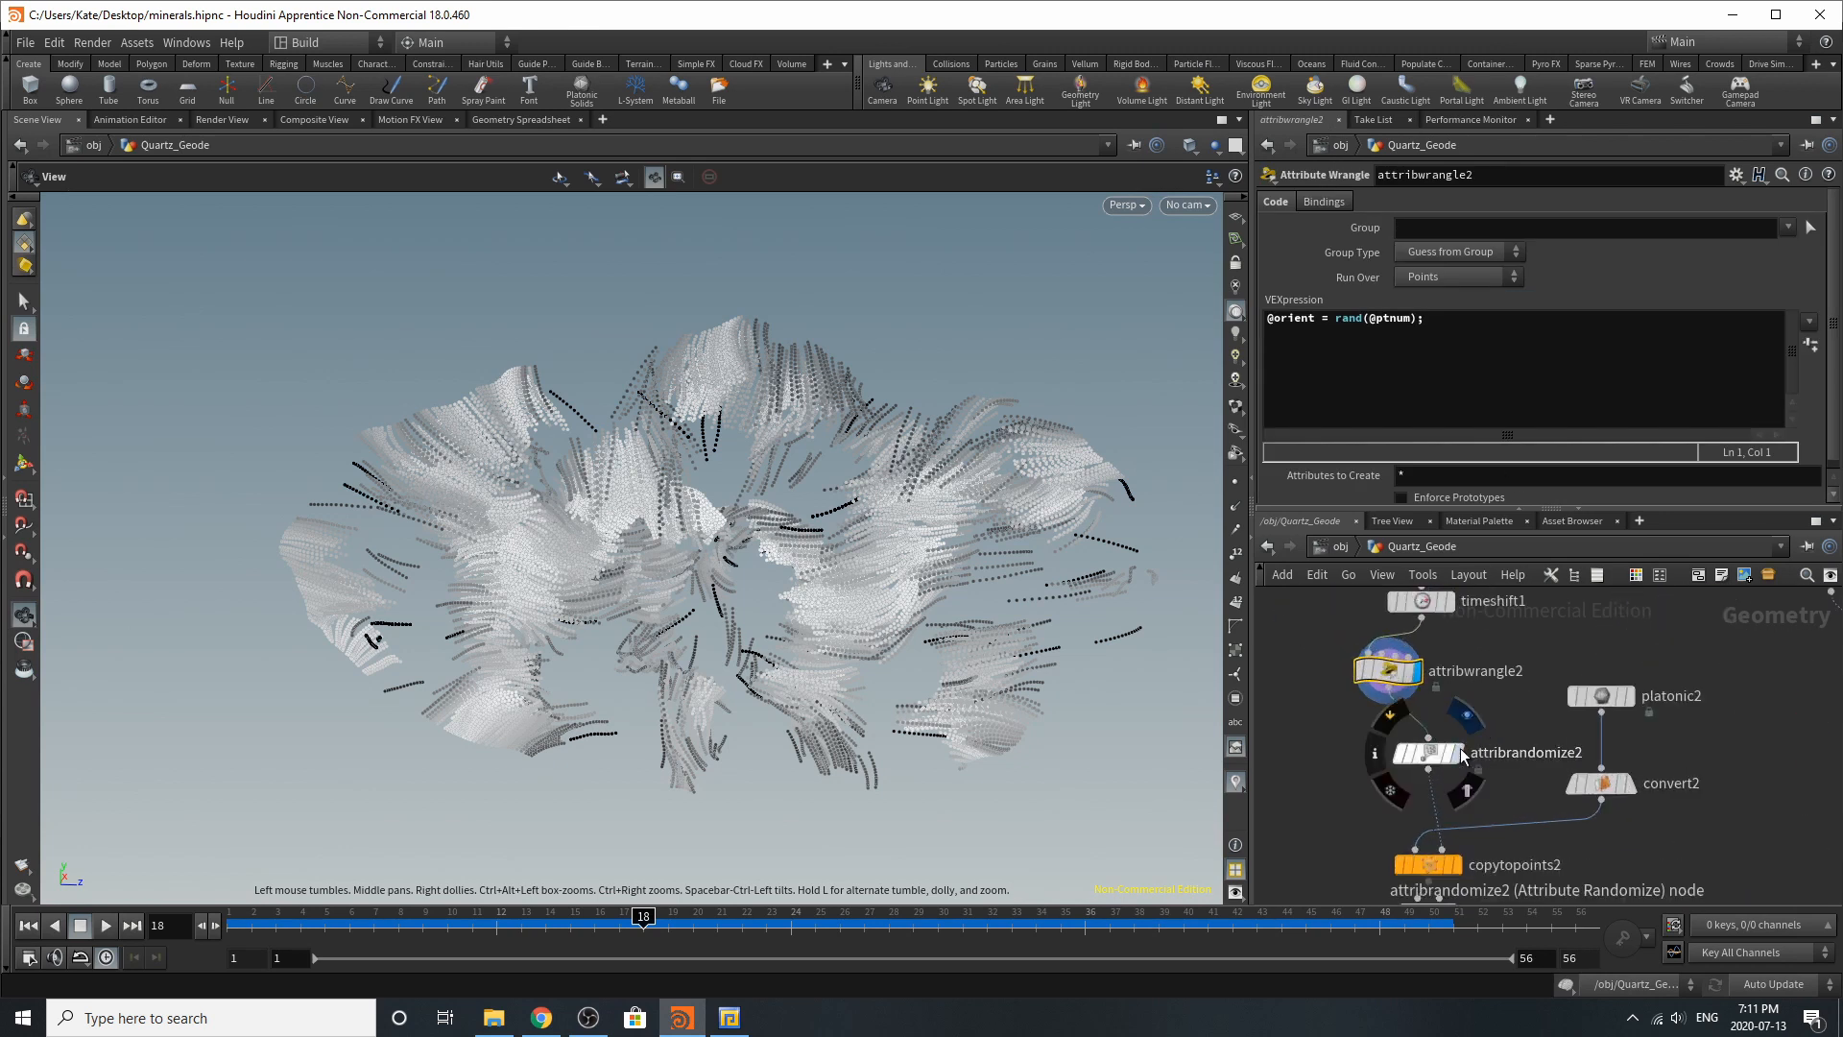
pyautogui.click(1431, 754)
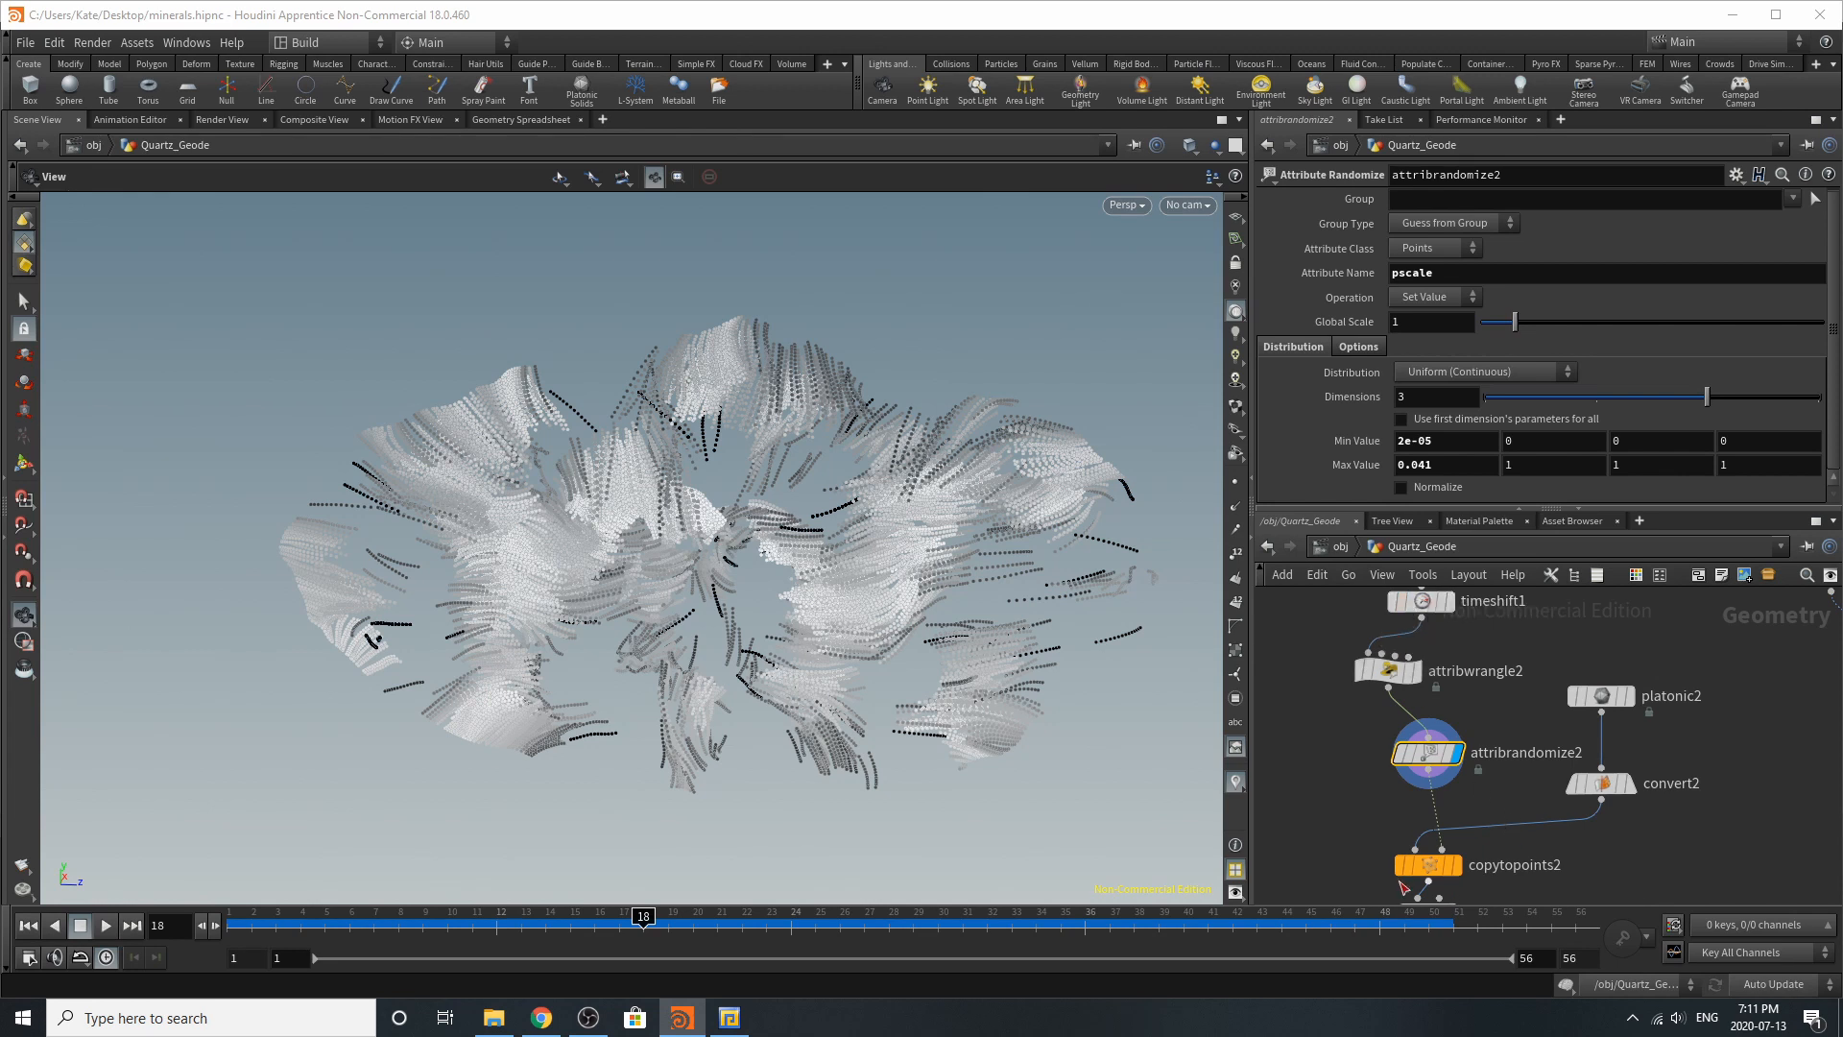
pyautogui.click(1436, 865)
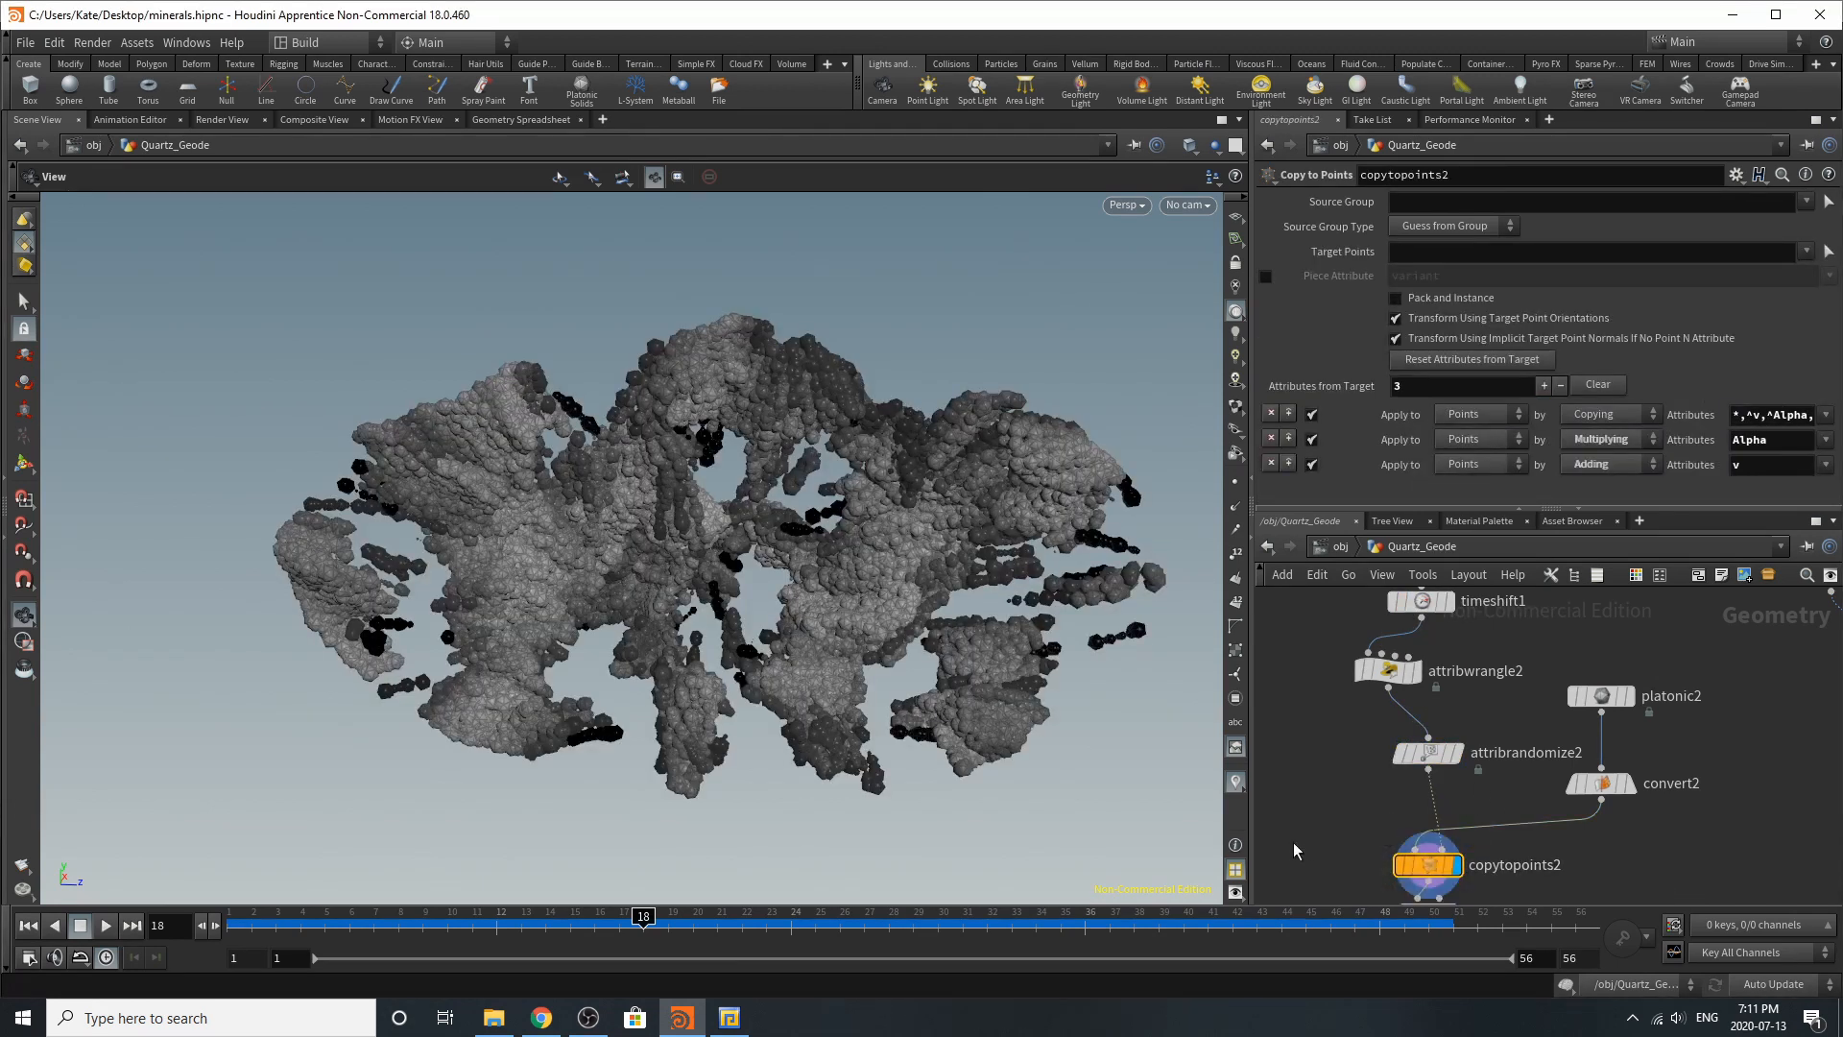
# Step: Display the platonic2 solid and its convert2 node, inspecting the solid type and conversion settings
pyautogui.click(1632, 698)
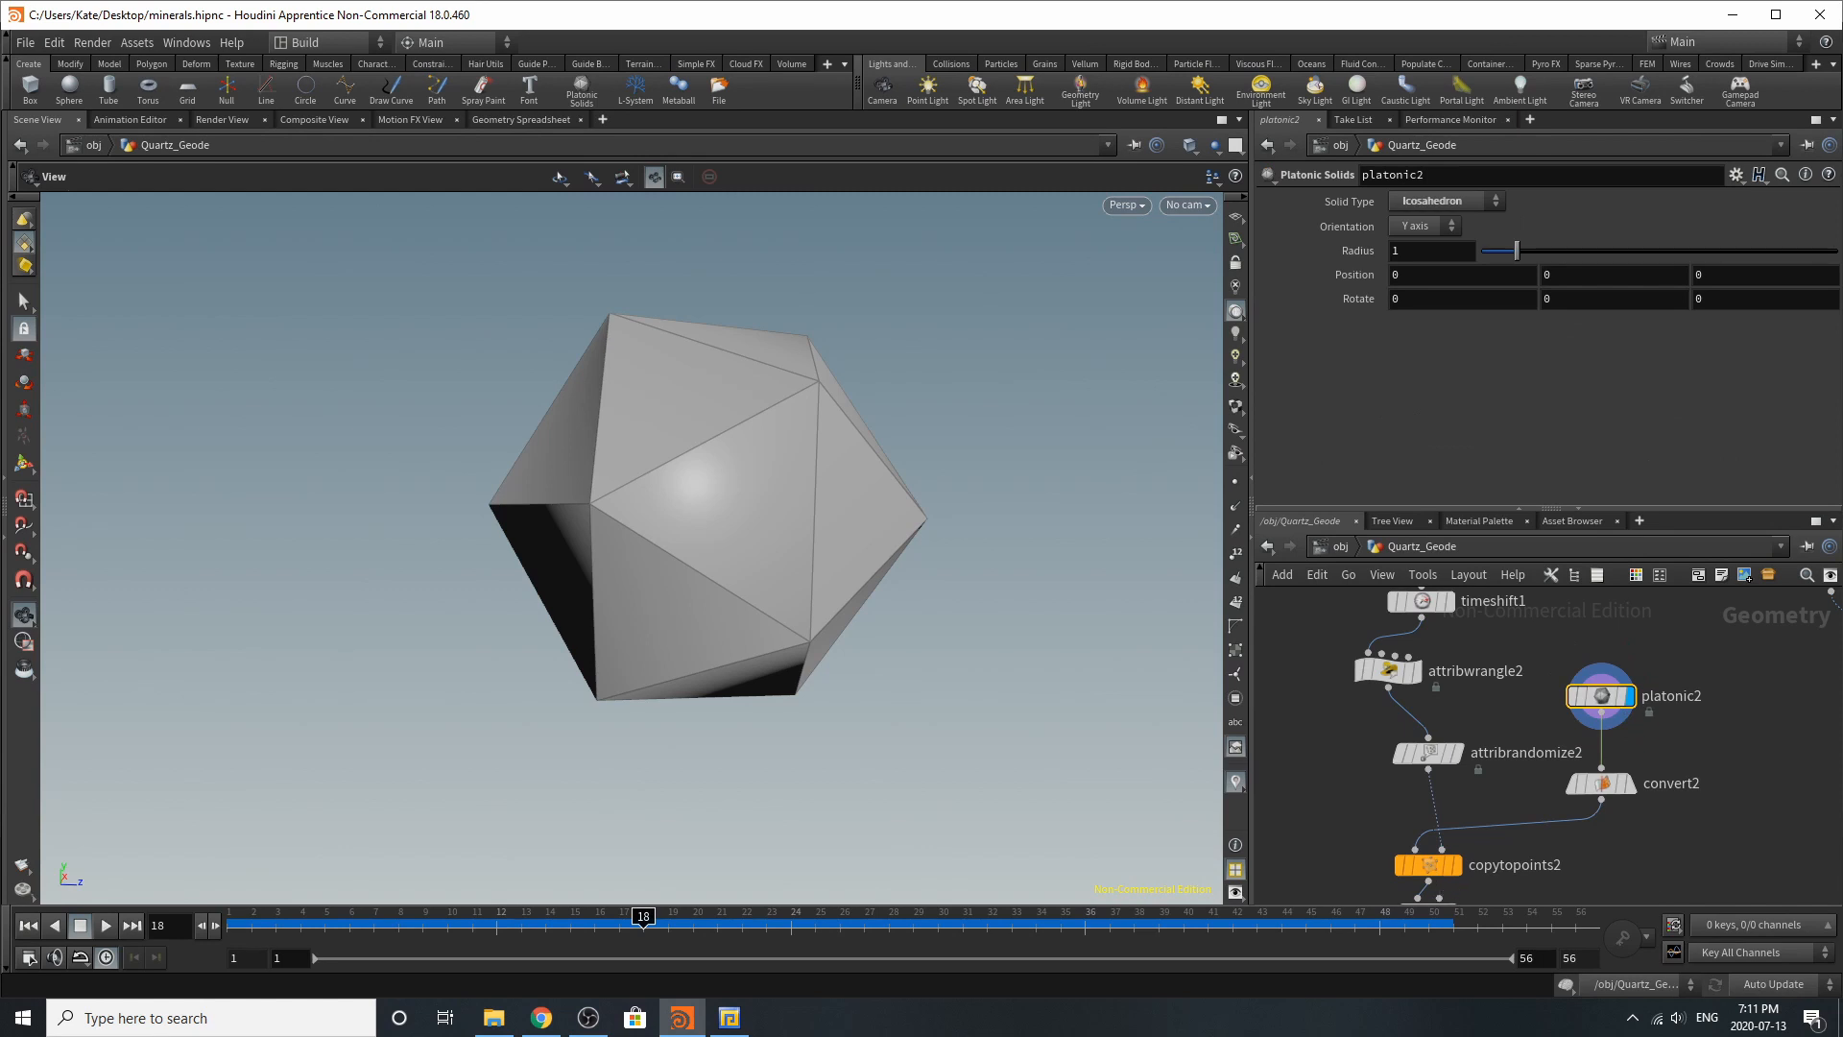
pyautogui.click(1601, 797)
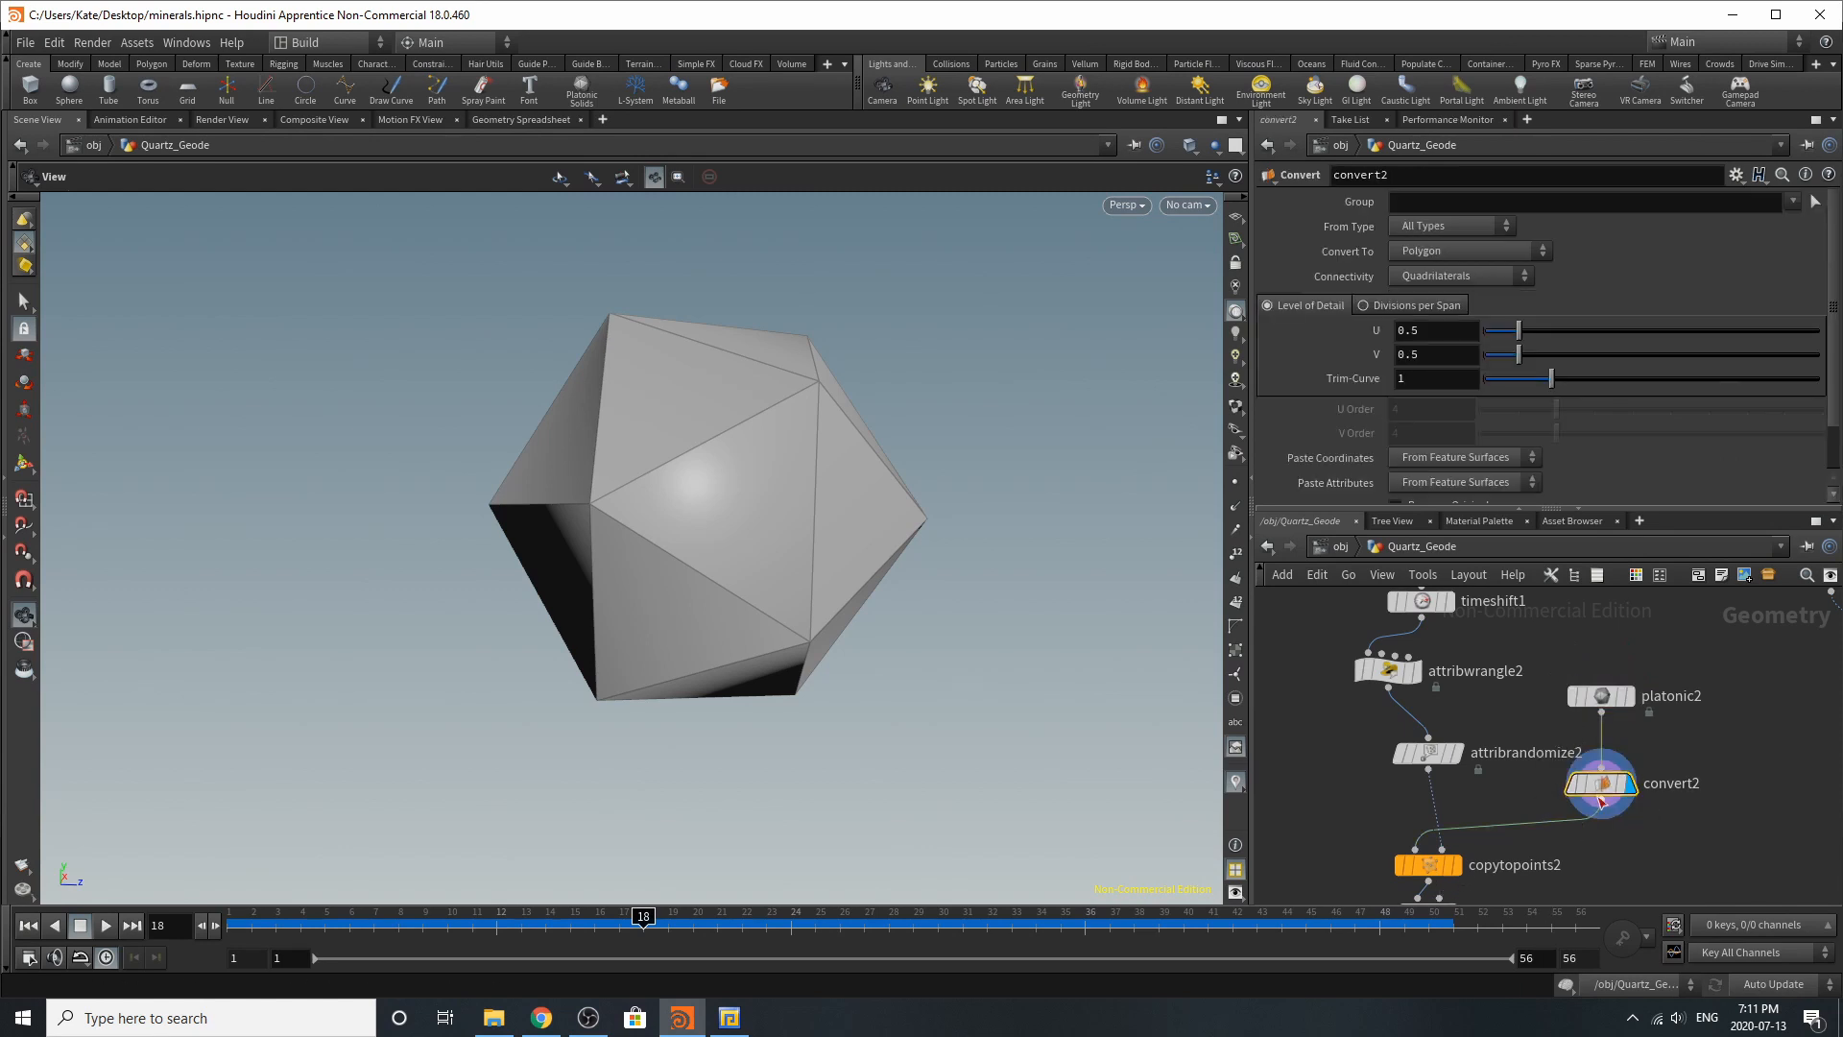
pyautogui.scroll(-5, 1421, 759)
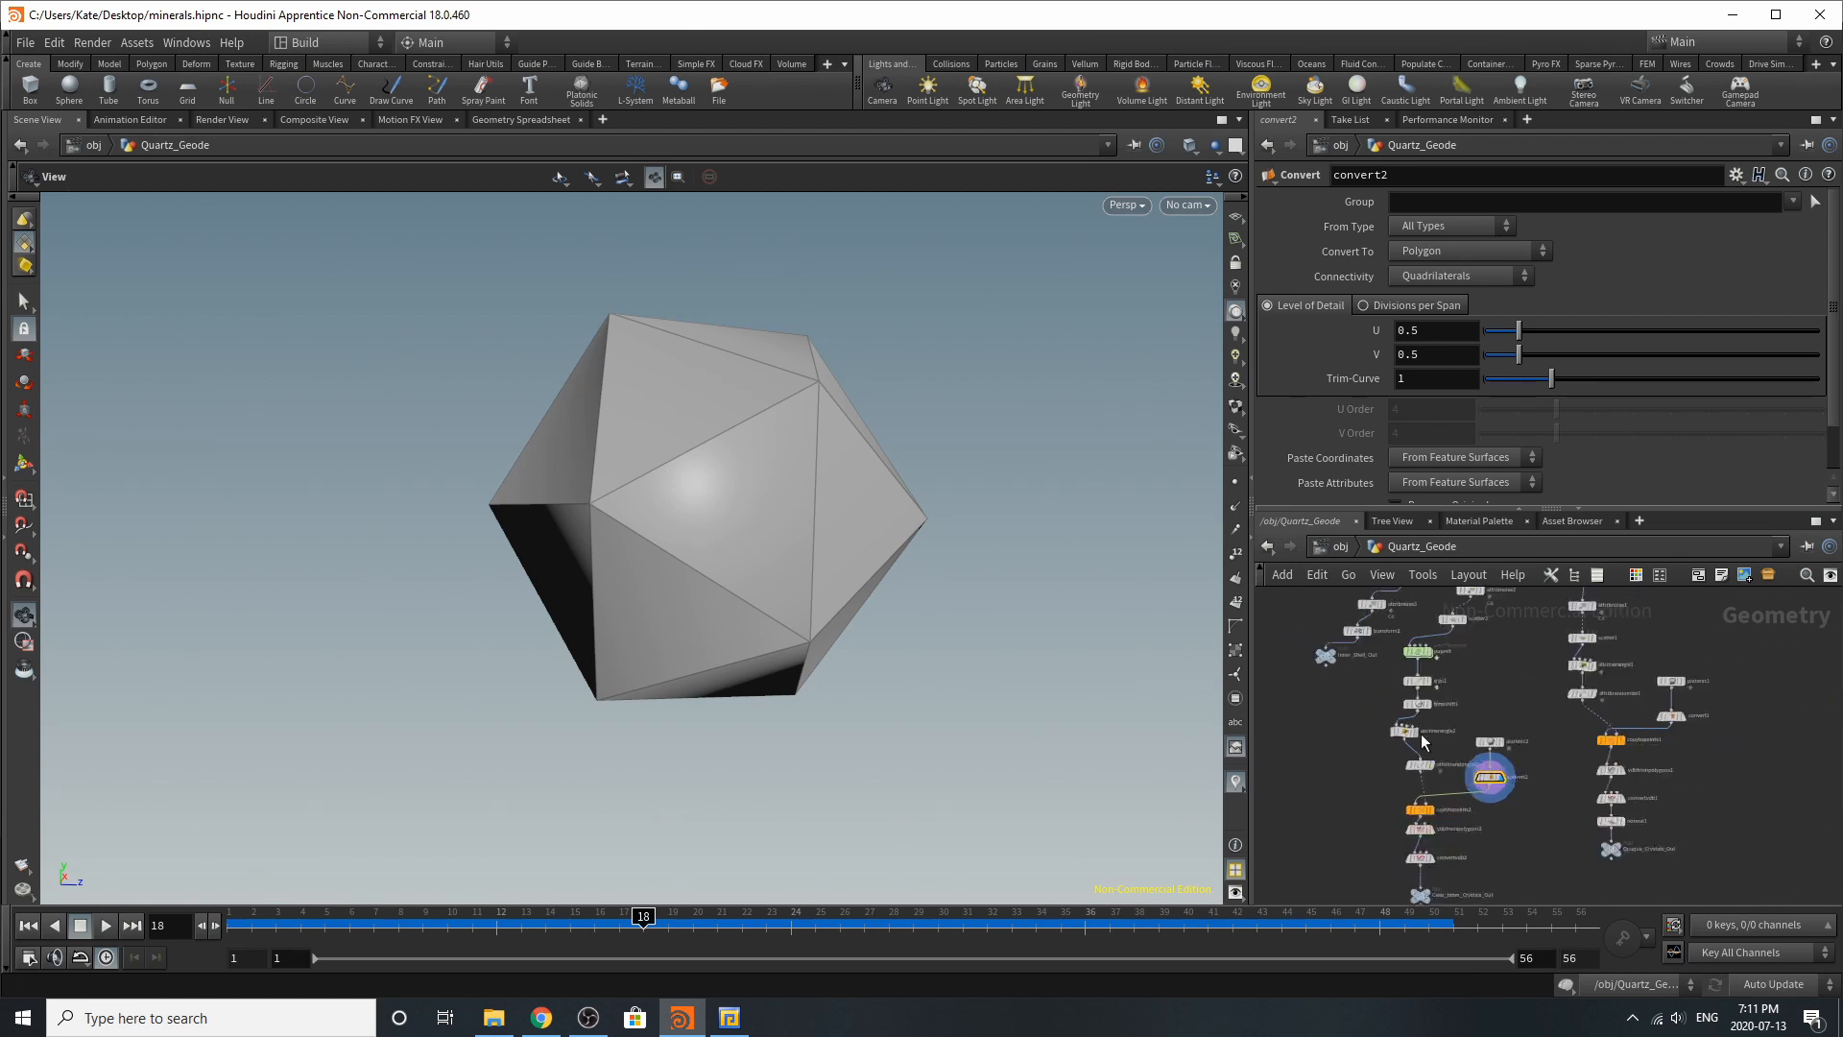
pyautogui.scroll(3, 1423, 740)
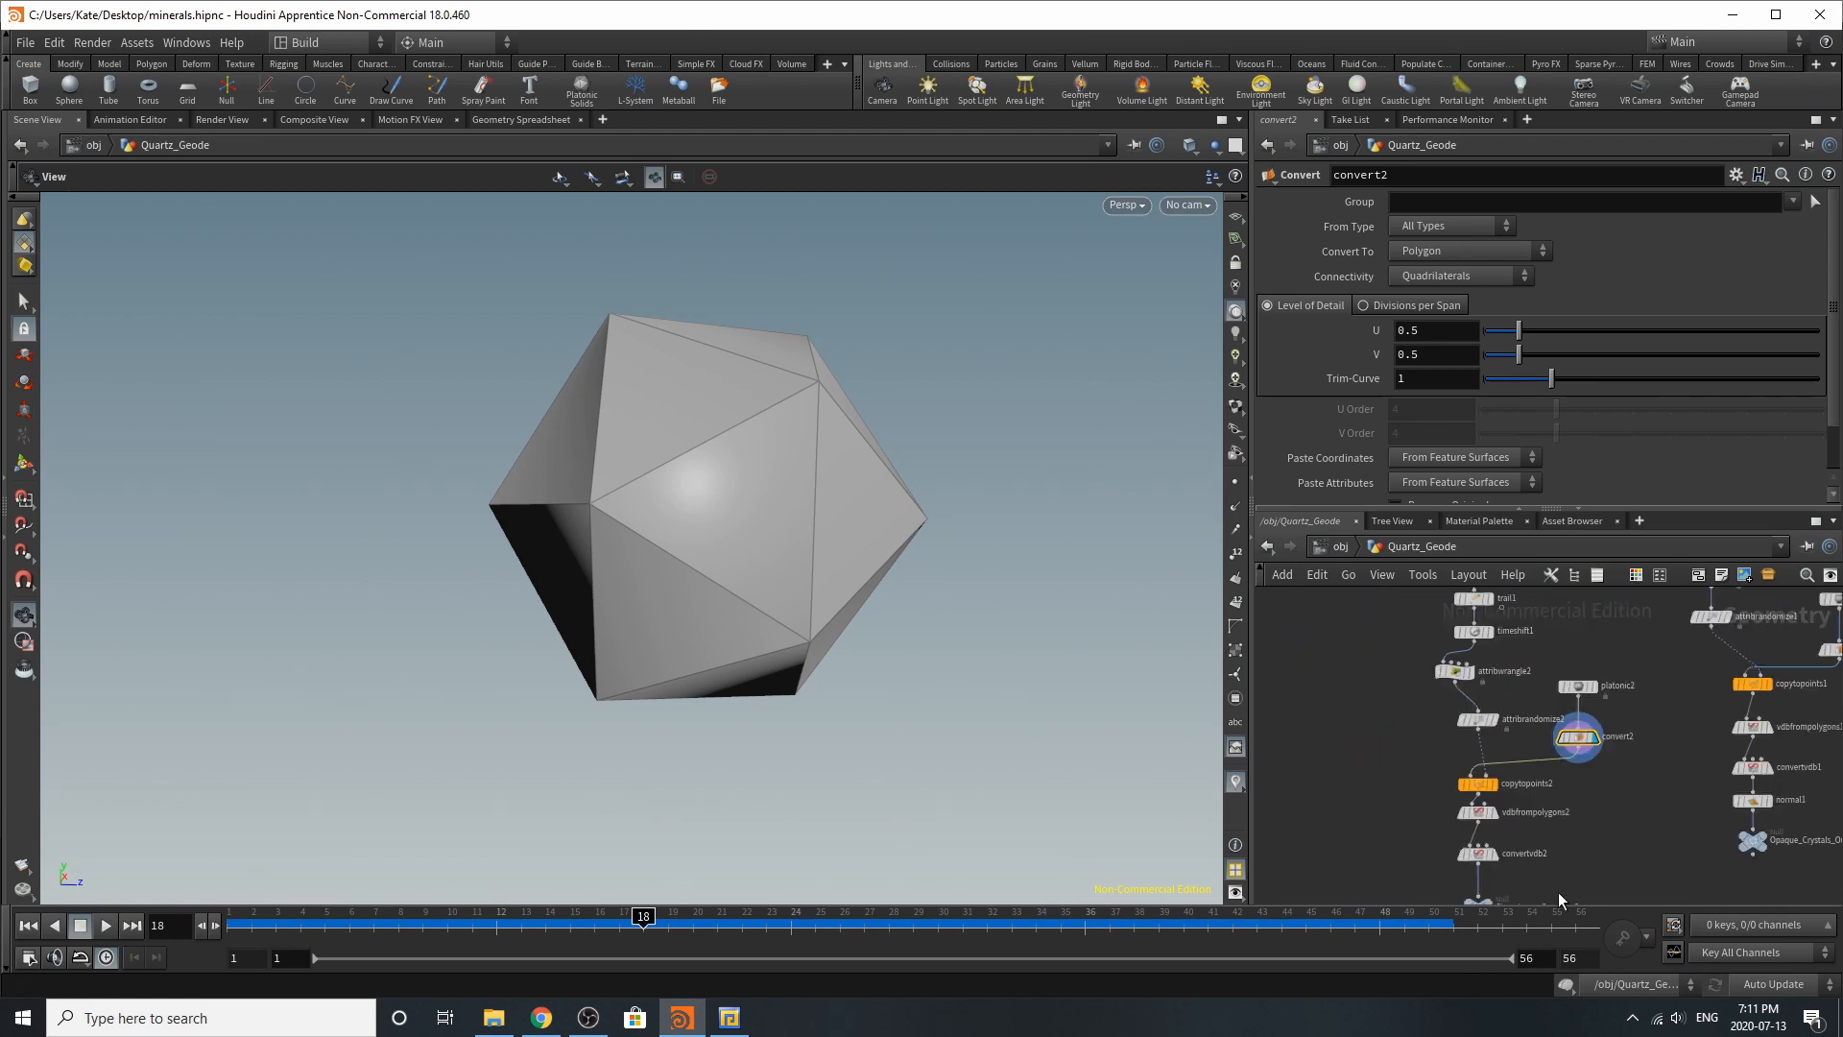
pyautogui.scroll(3, 1586, 698)
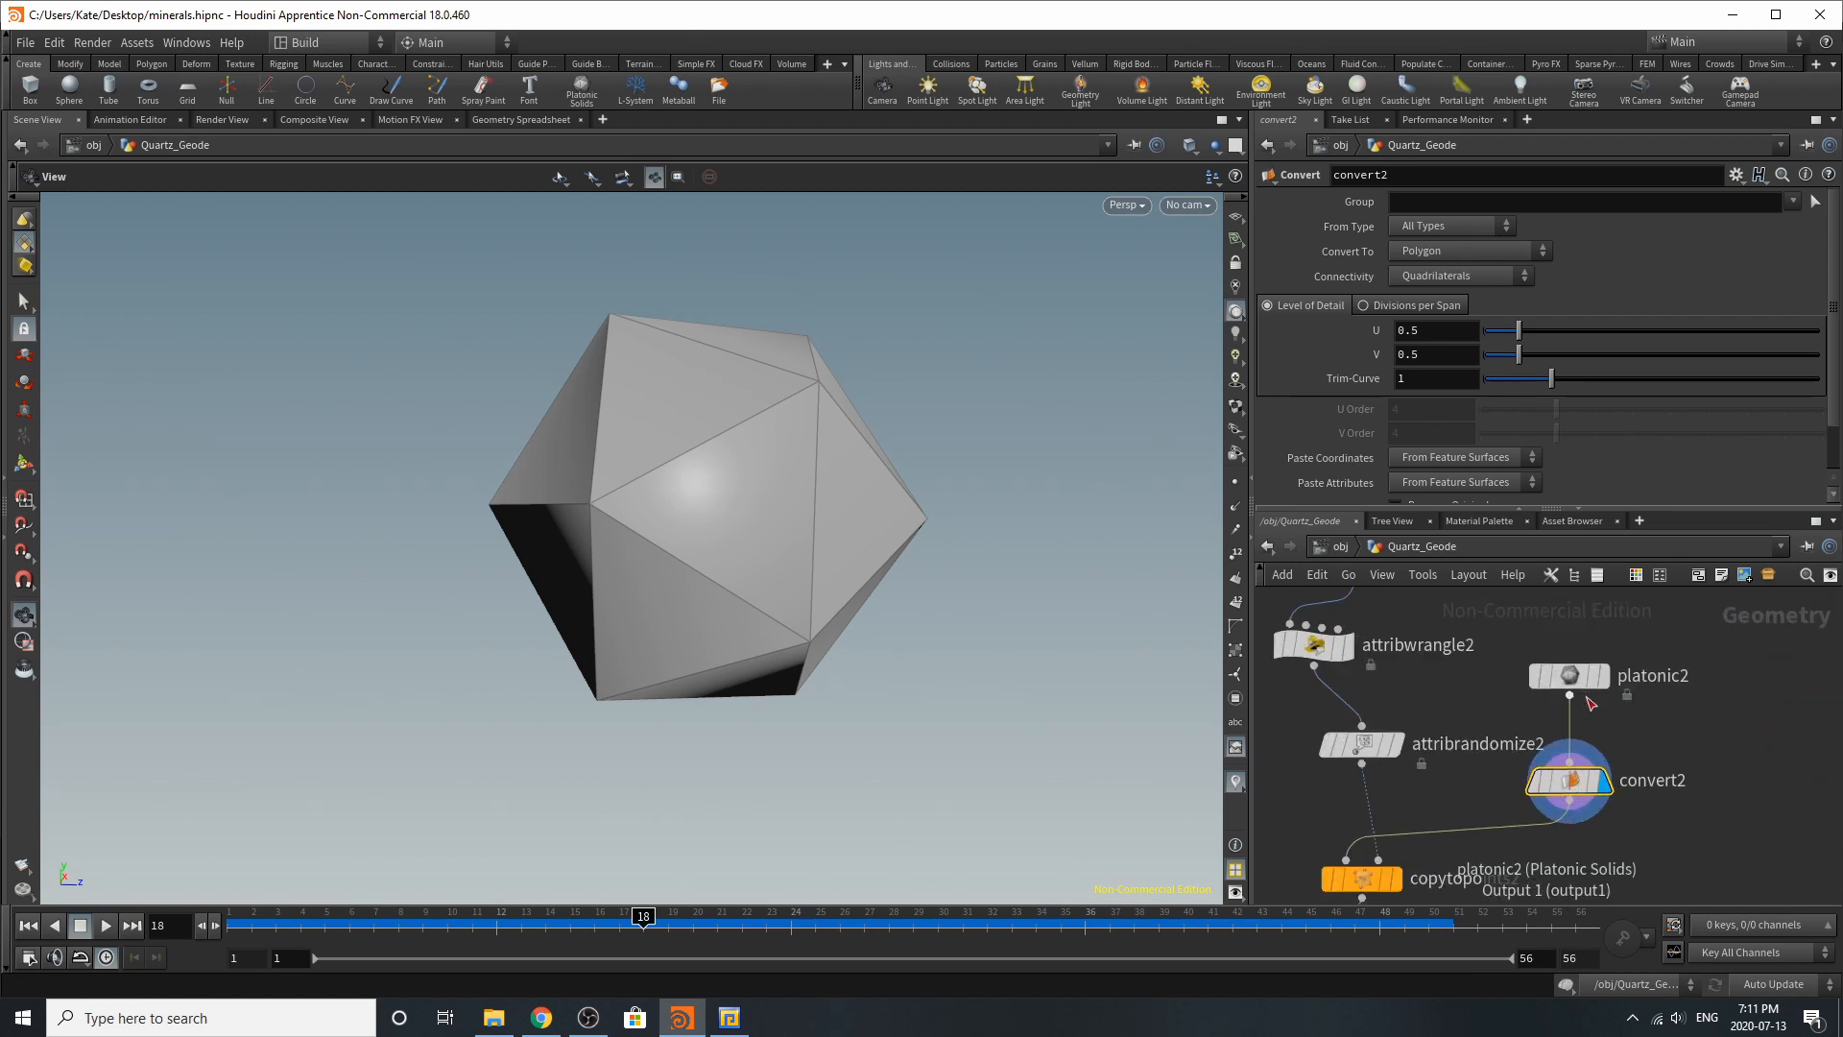
pyautogui.press('Tab')
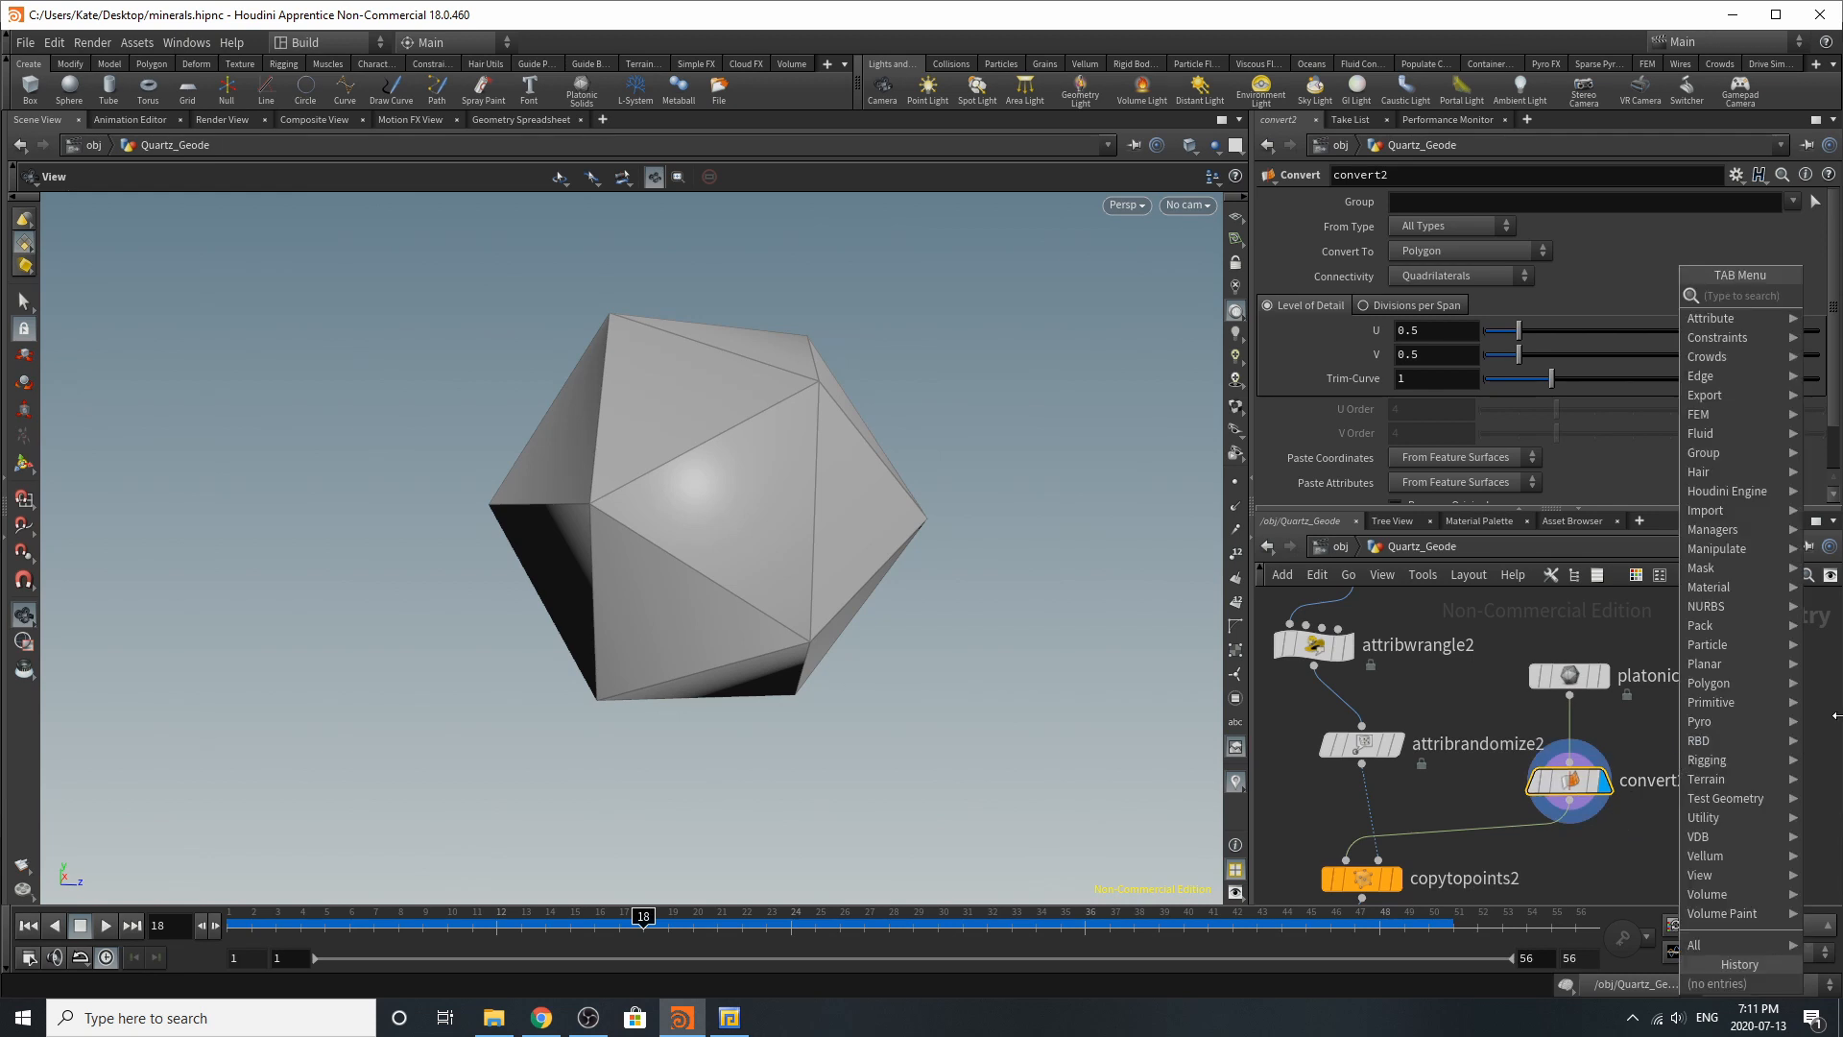
pyautogui.moveTo(1750, 689)
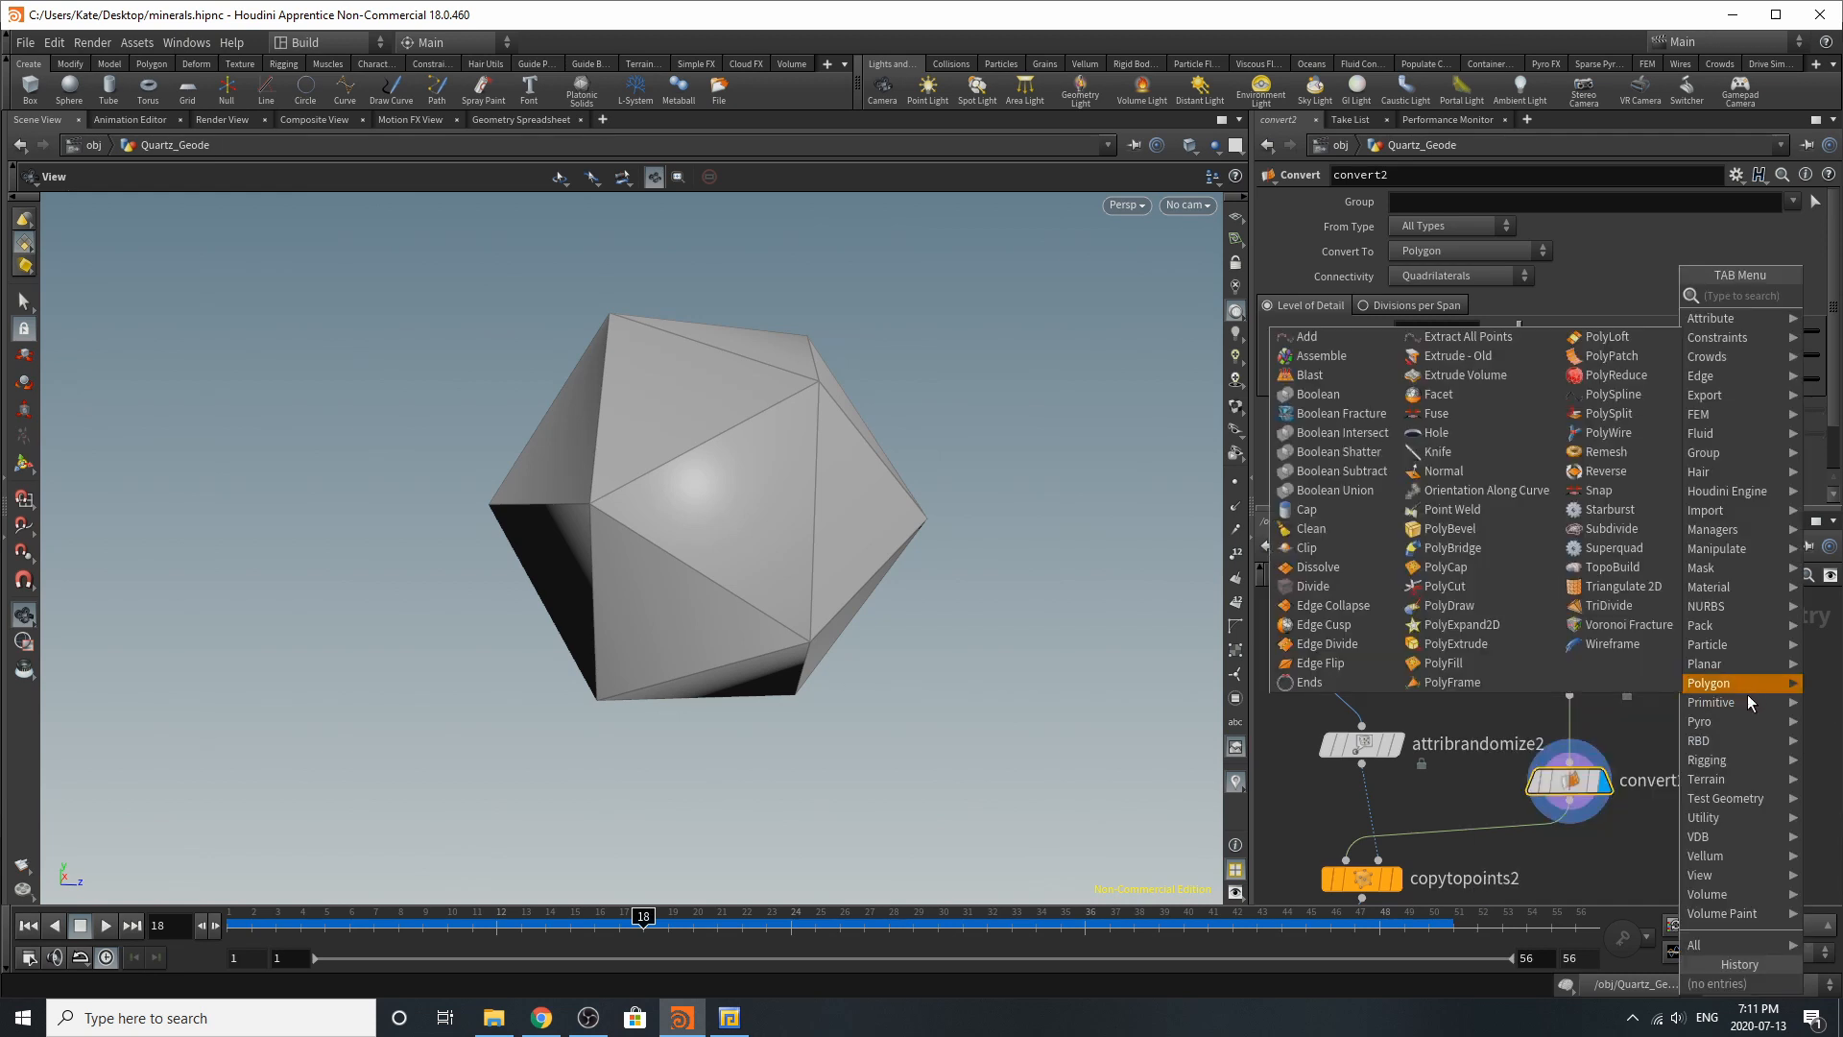
pyautogui.click(1304, 796)
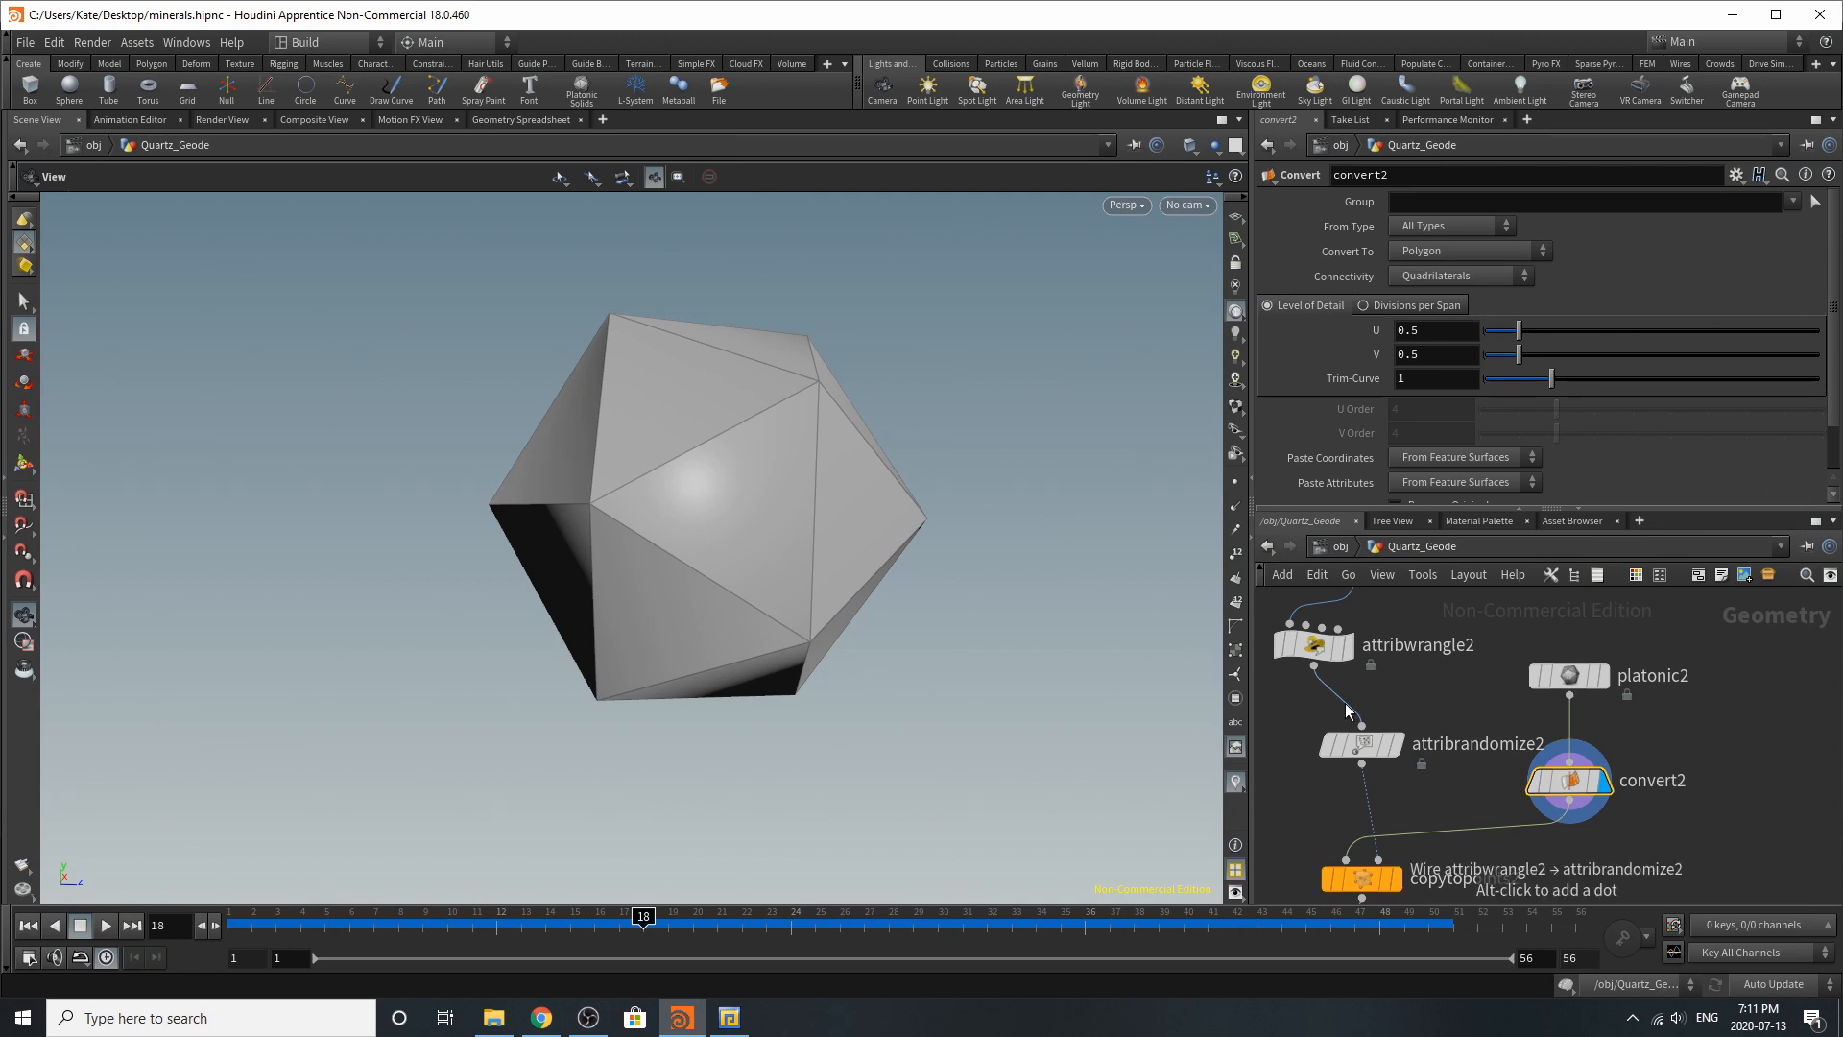
# Step: Display vdbfrompolygons2 below copytopoints2, and inspect its voxel size and the resulting volume surface up close
pyautogui.scroll(-5, 1345, 704)
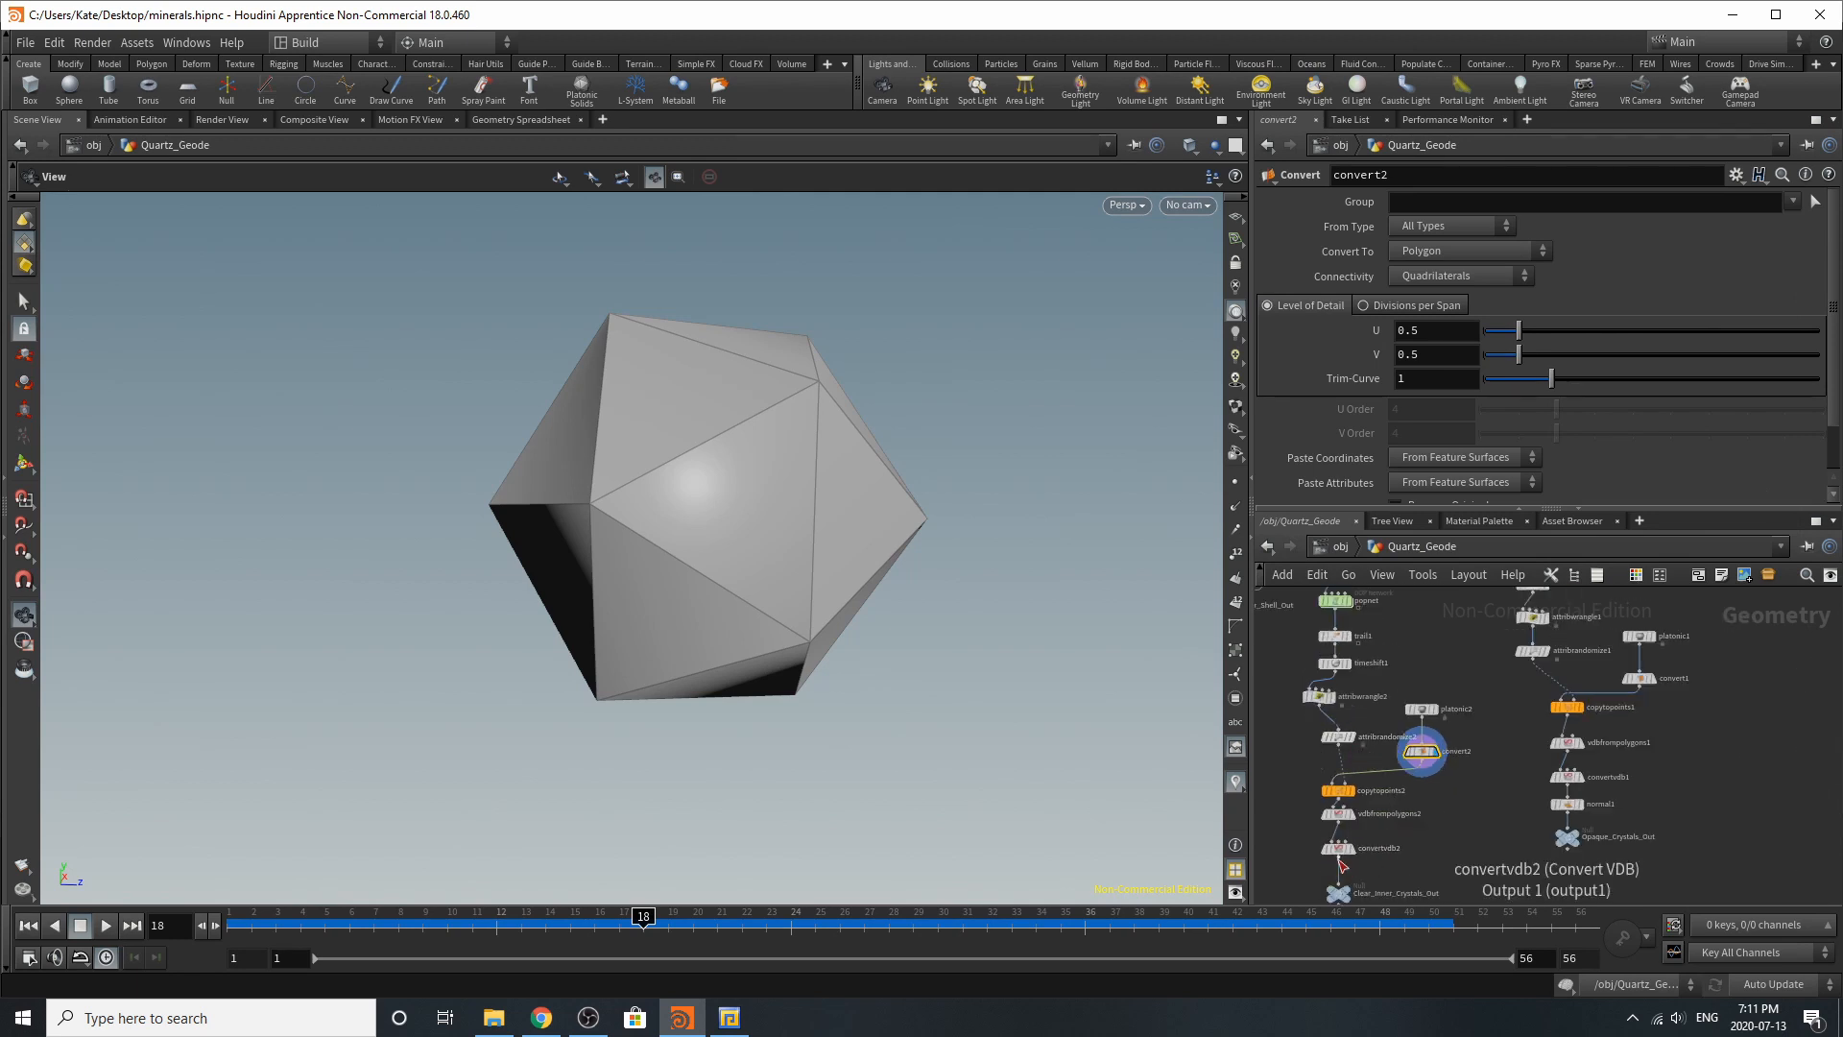
pyautogui.scroll(5, 1347, 850)
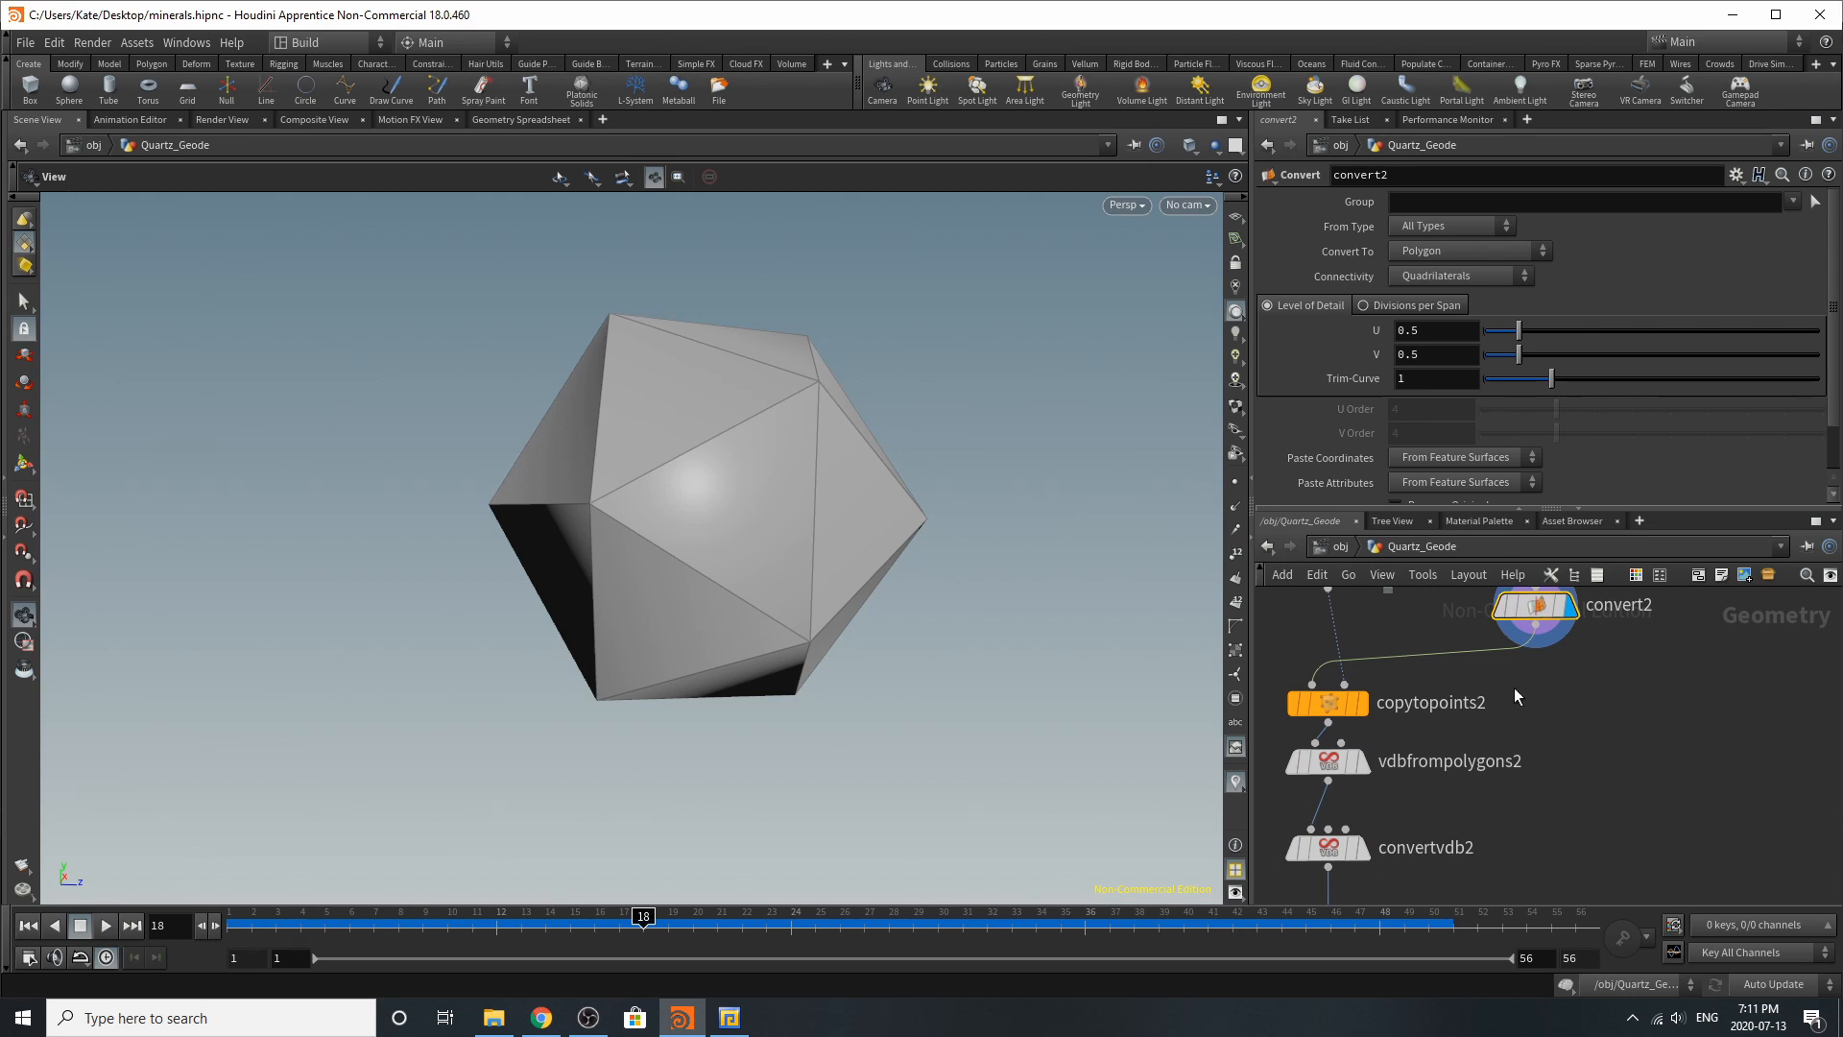
pyautogui.click(1361, 764)
pyautogui.click(1328, 762)
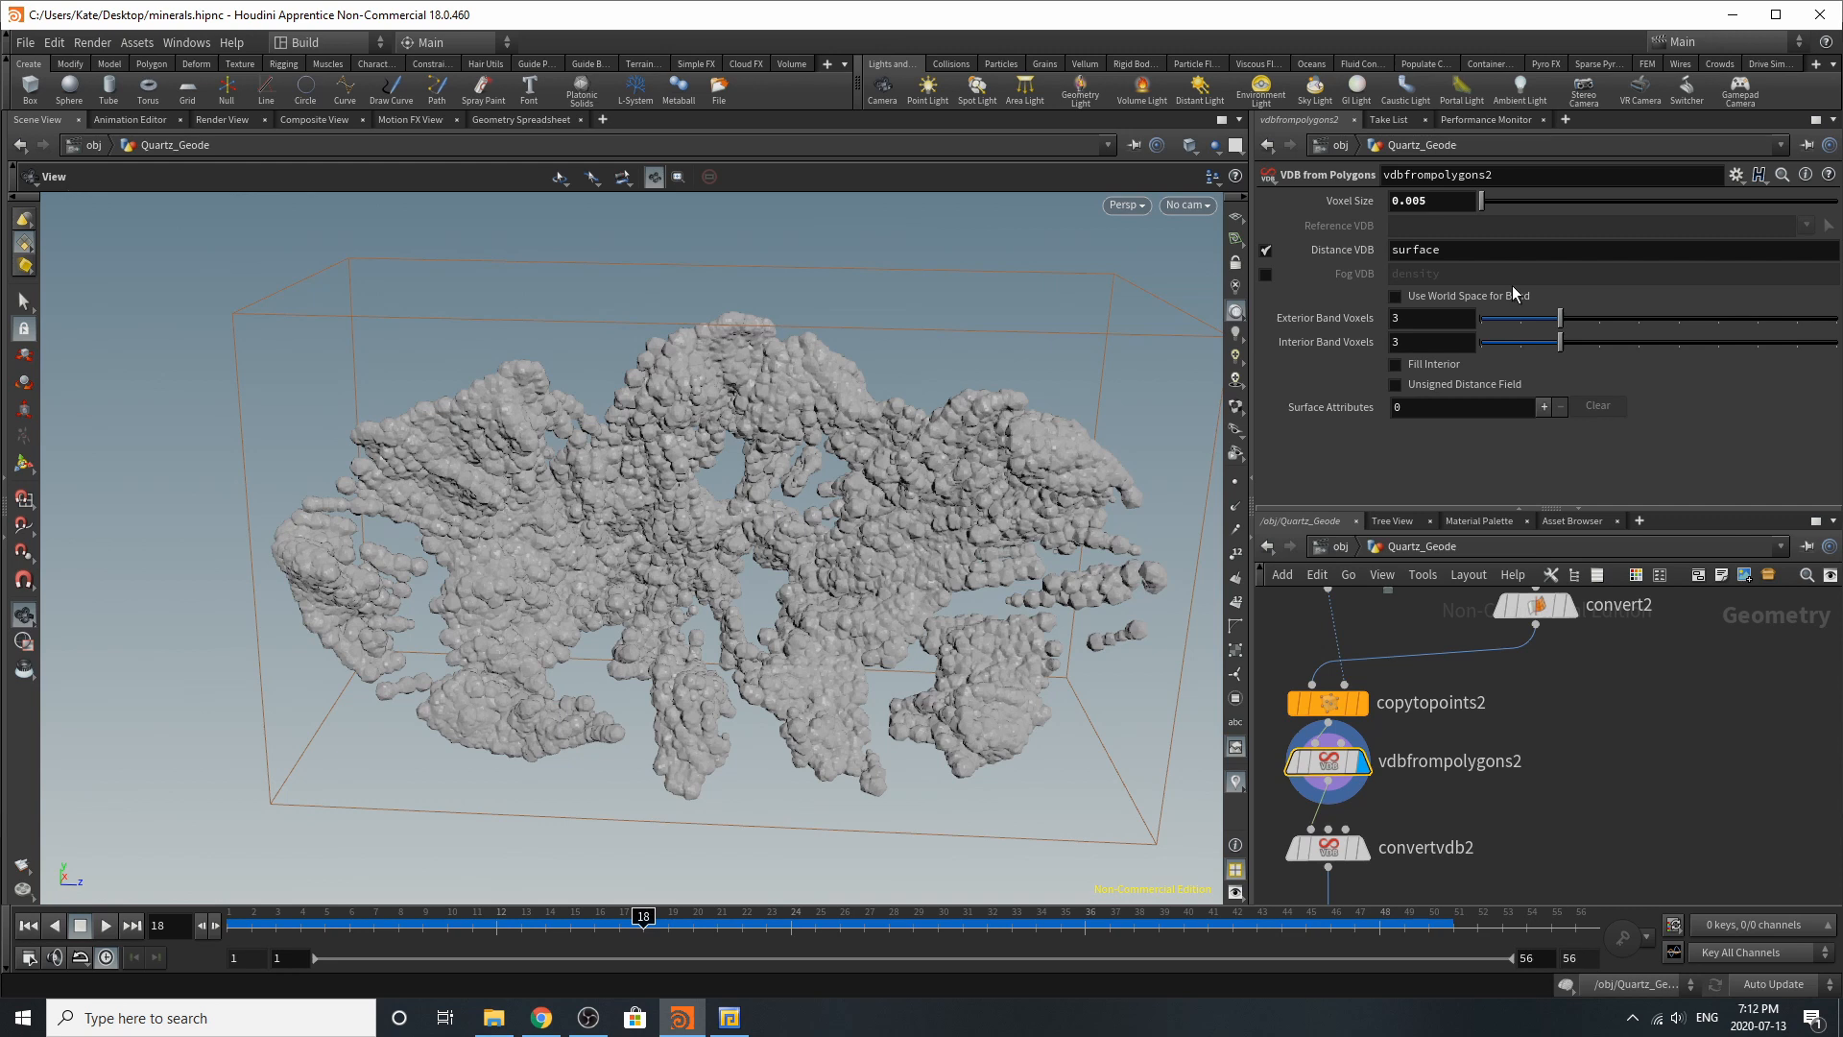
pyautogui.moveTo(994, 473); pyautogui.dragTo(1220, 407, button='right')
pyautogui.moveTo(1081, 393); pyautogui.dragTo(1082, 420)
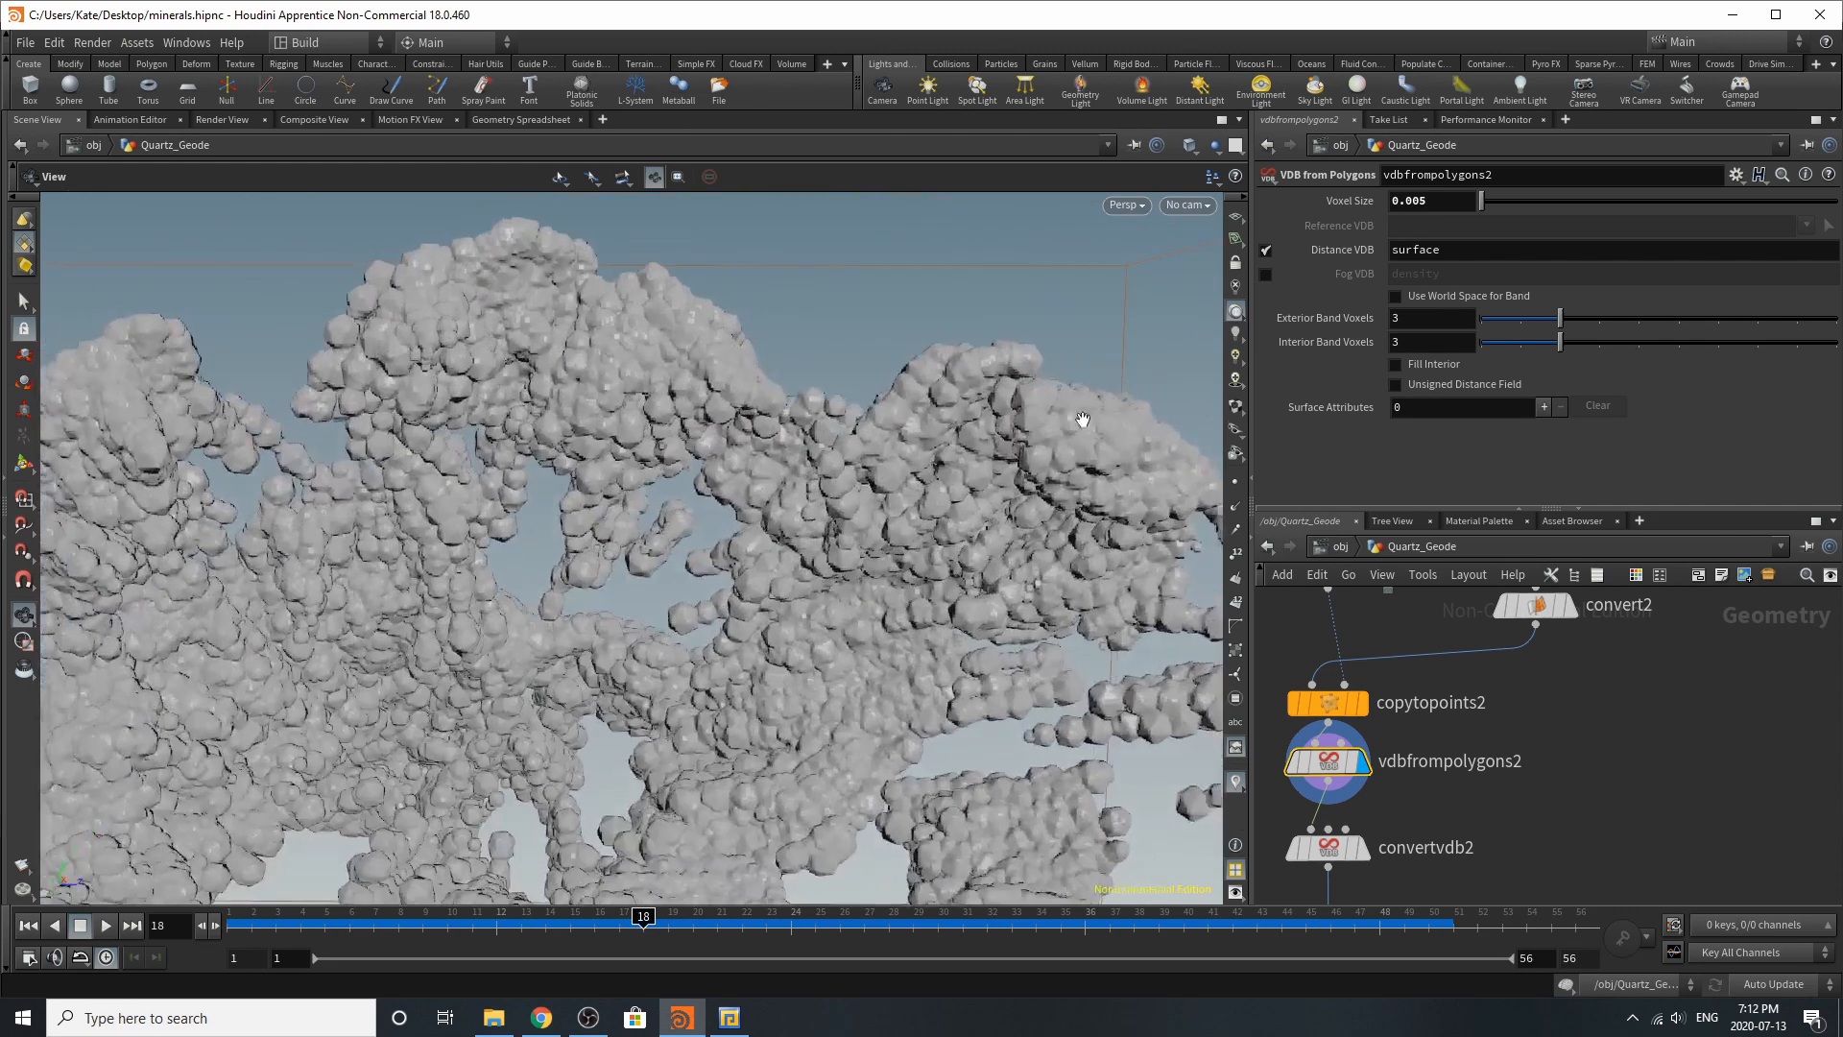
# Step: Display convertvdb2, inspect its polygon conversion settings and examine the resulting crystal mesh up close
pyautogui.scroll(-5, 1449, 740)
pyautogui.scroll(6, 1398, 789)
pyautogui.click(1485, 757)
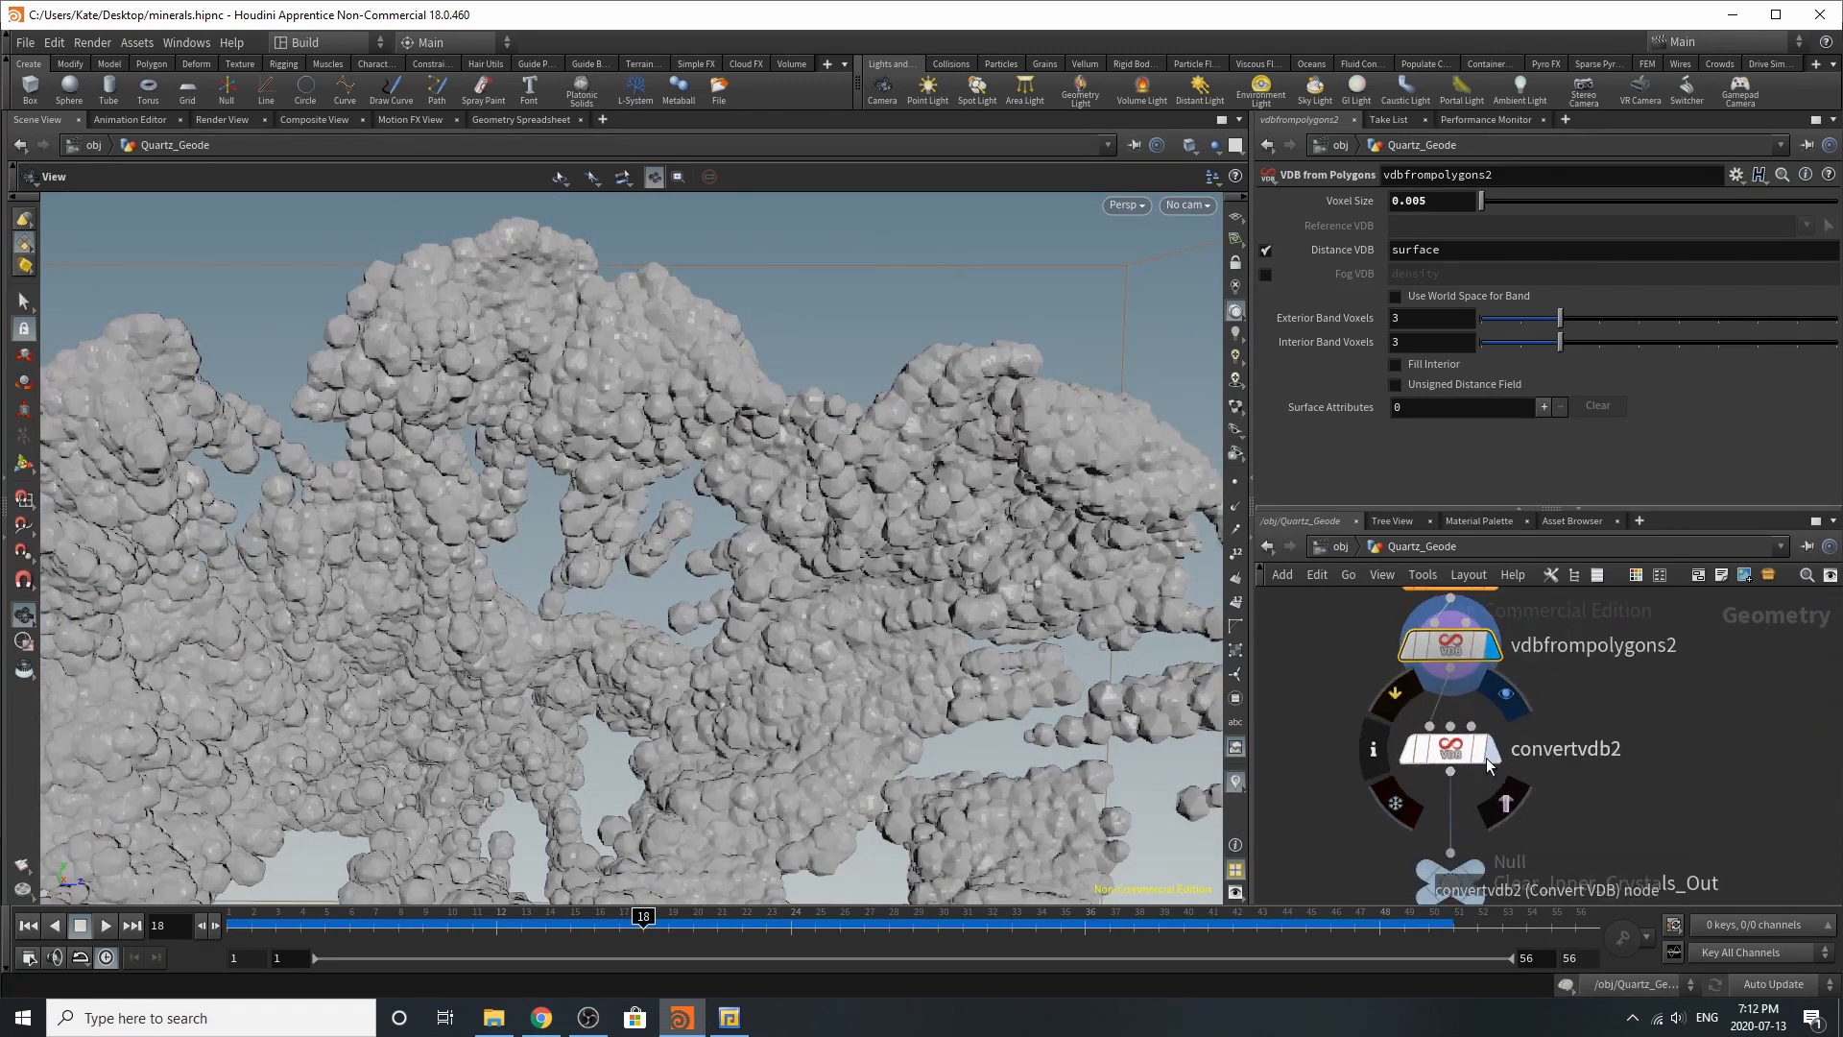
pyautogui.click(1448, 759)
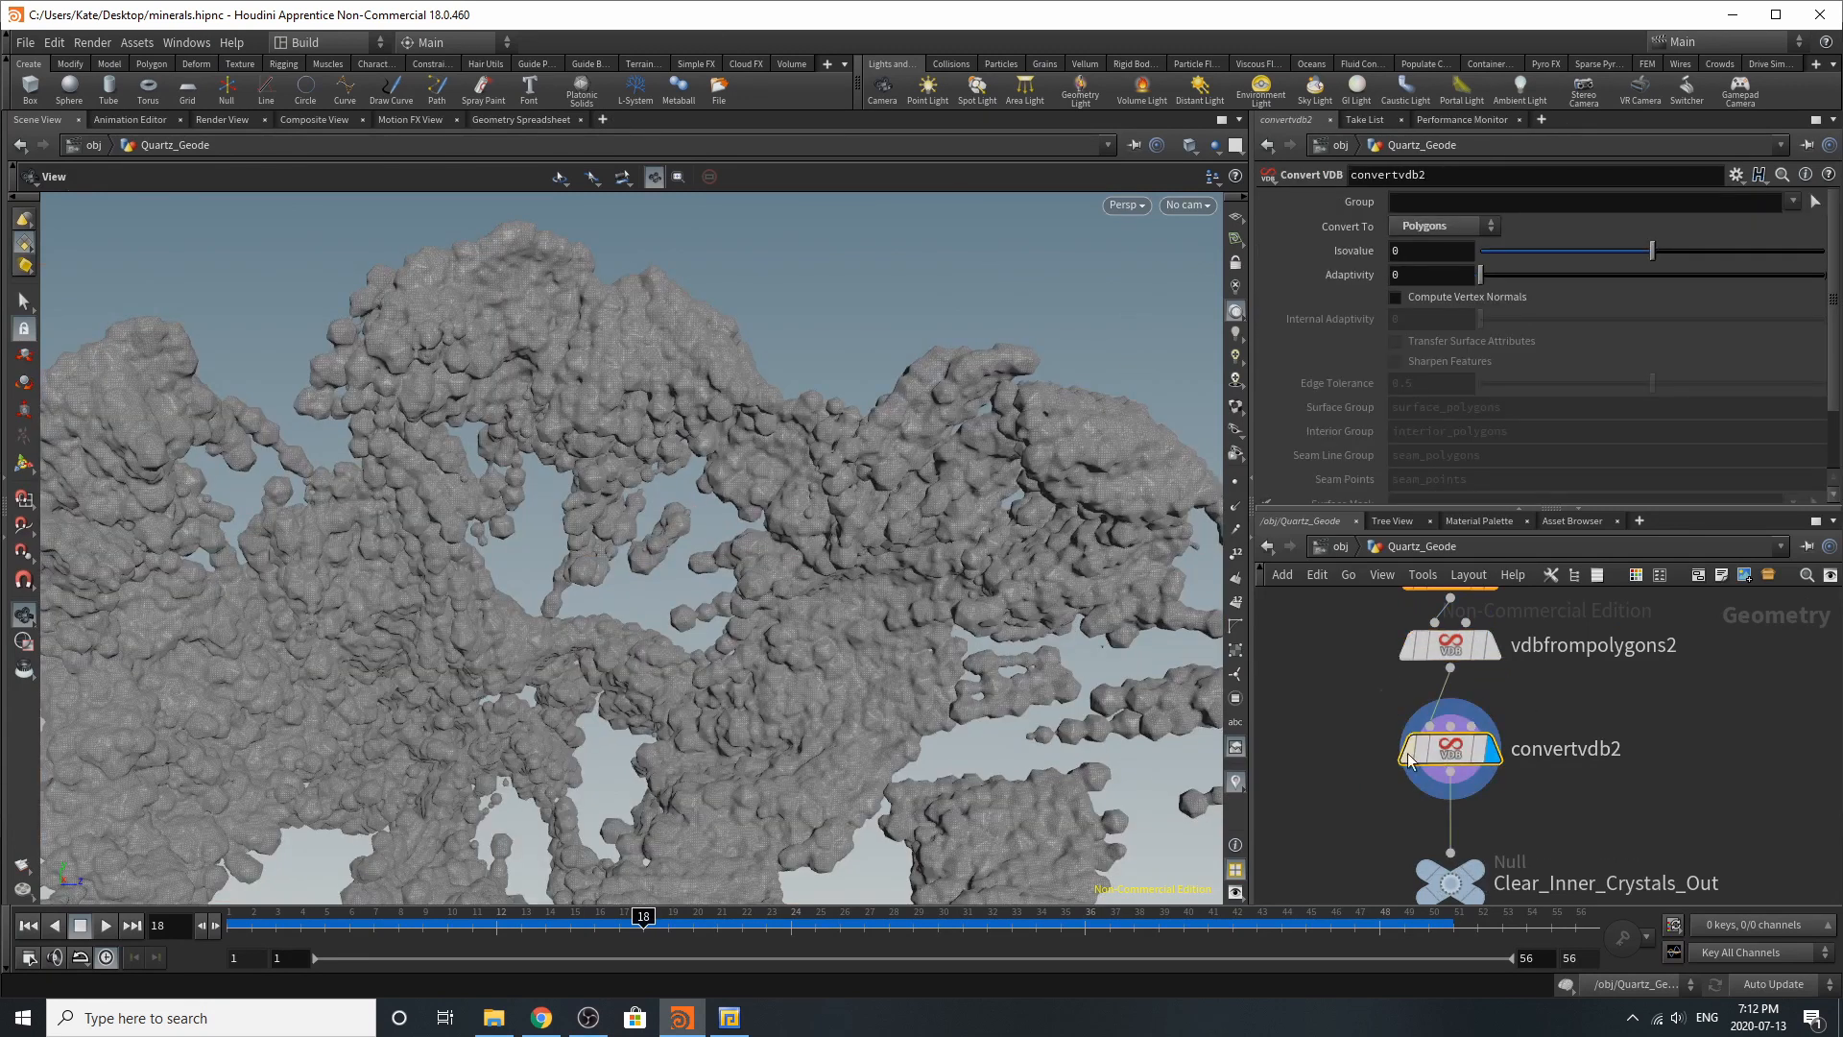
pyautogui.moveTo(814, 527); pyautogui.dragTo(1069, 412, button='right')
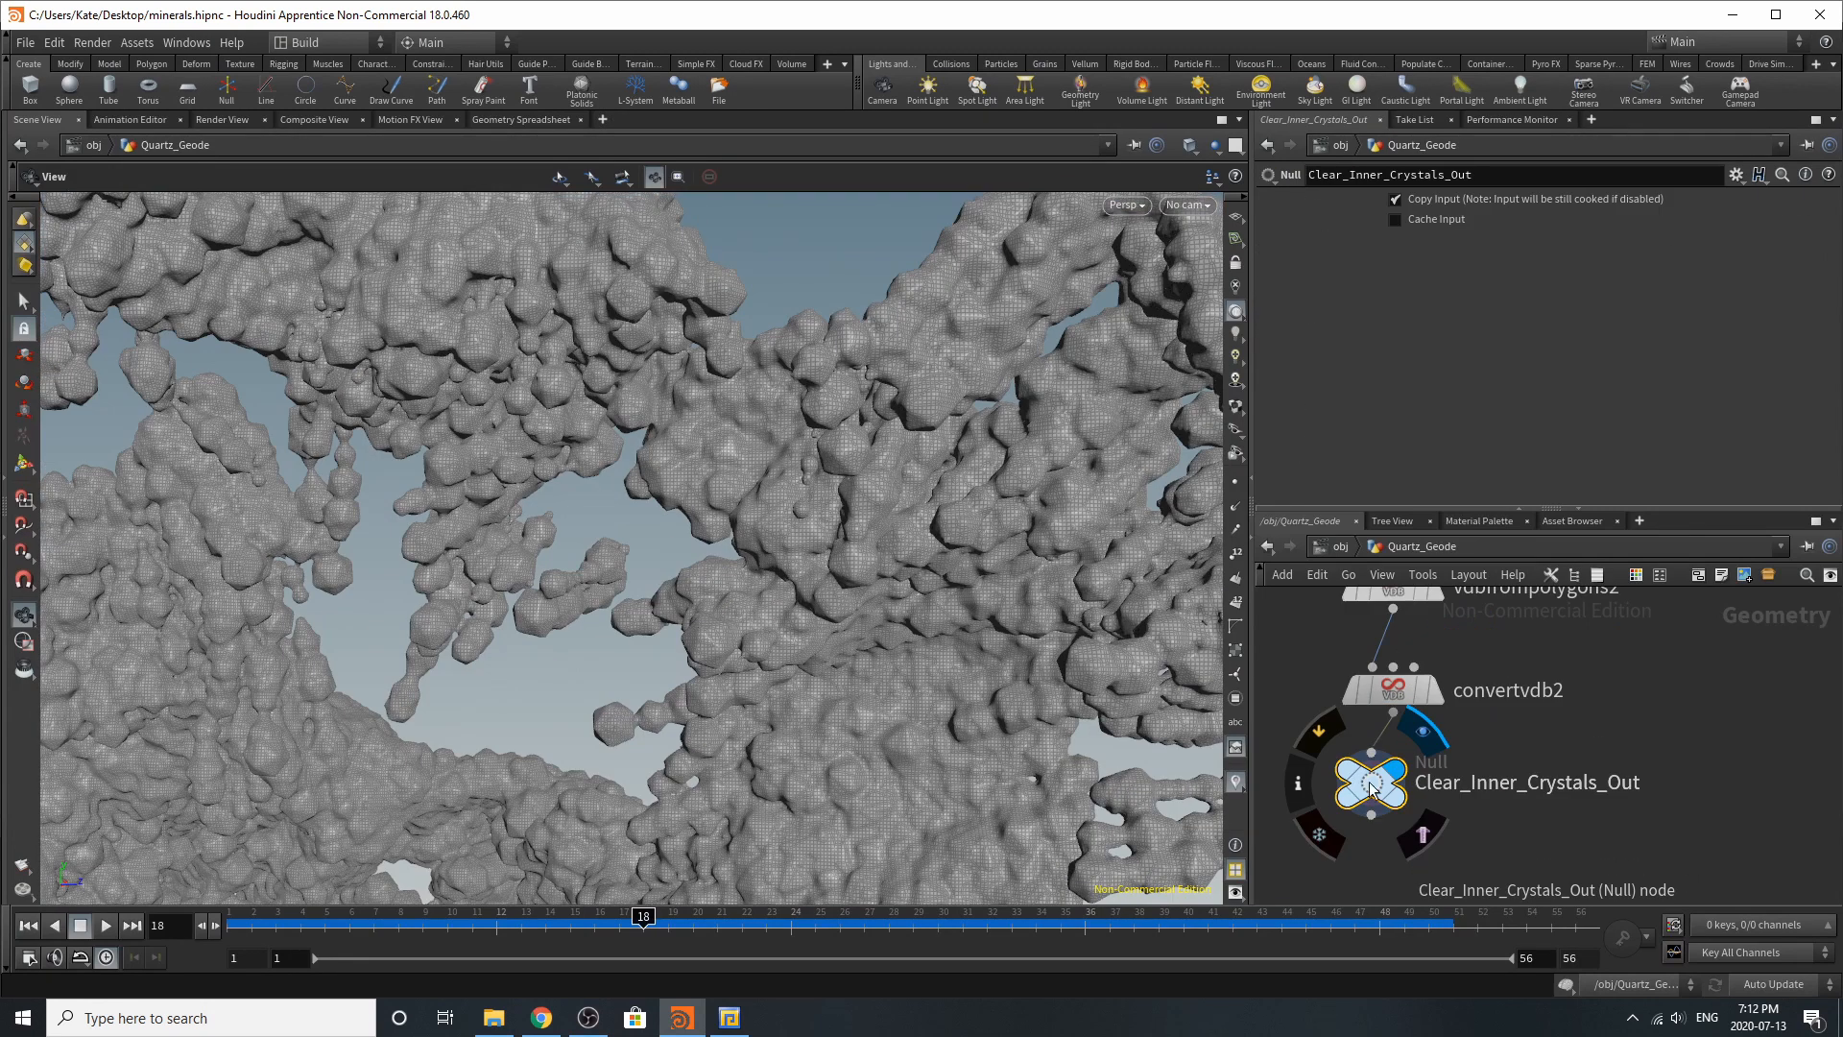
# Step: Display the Clear_Inner_Crystals_Out null and open the Clear_inner_crystals object's network from the object level
pyautogui.moveTo(1370, 787); pyautogui.dragTo(1361, 793)
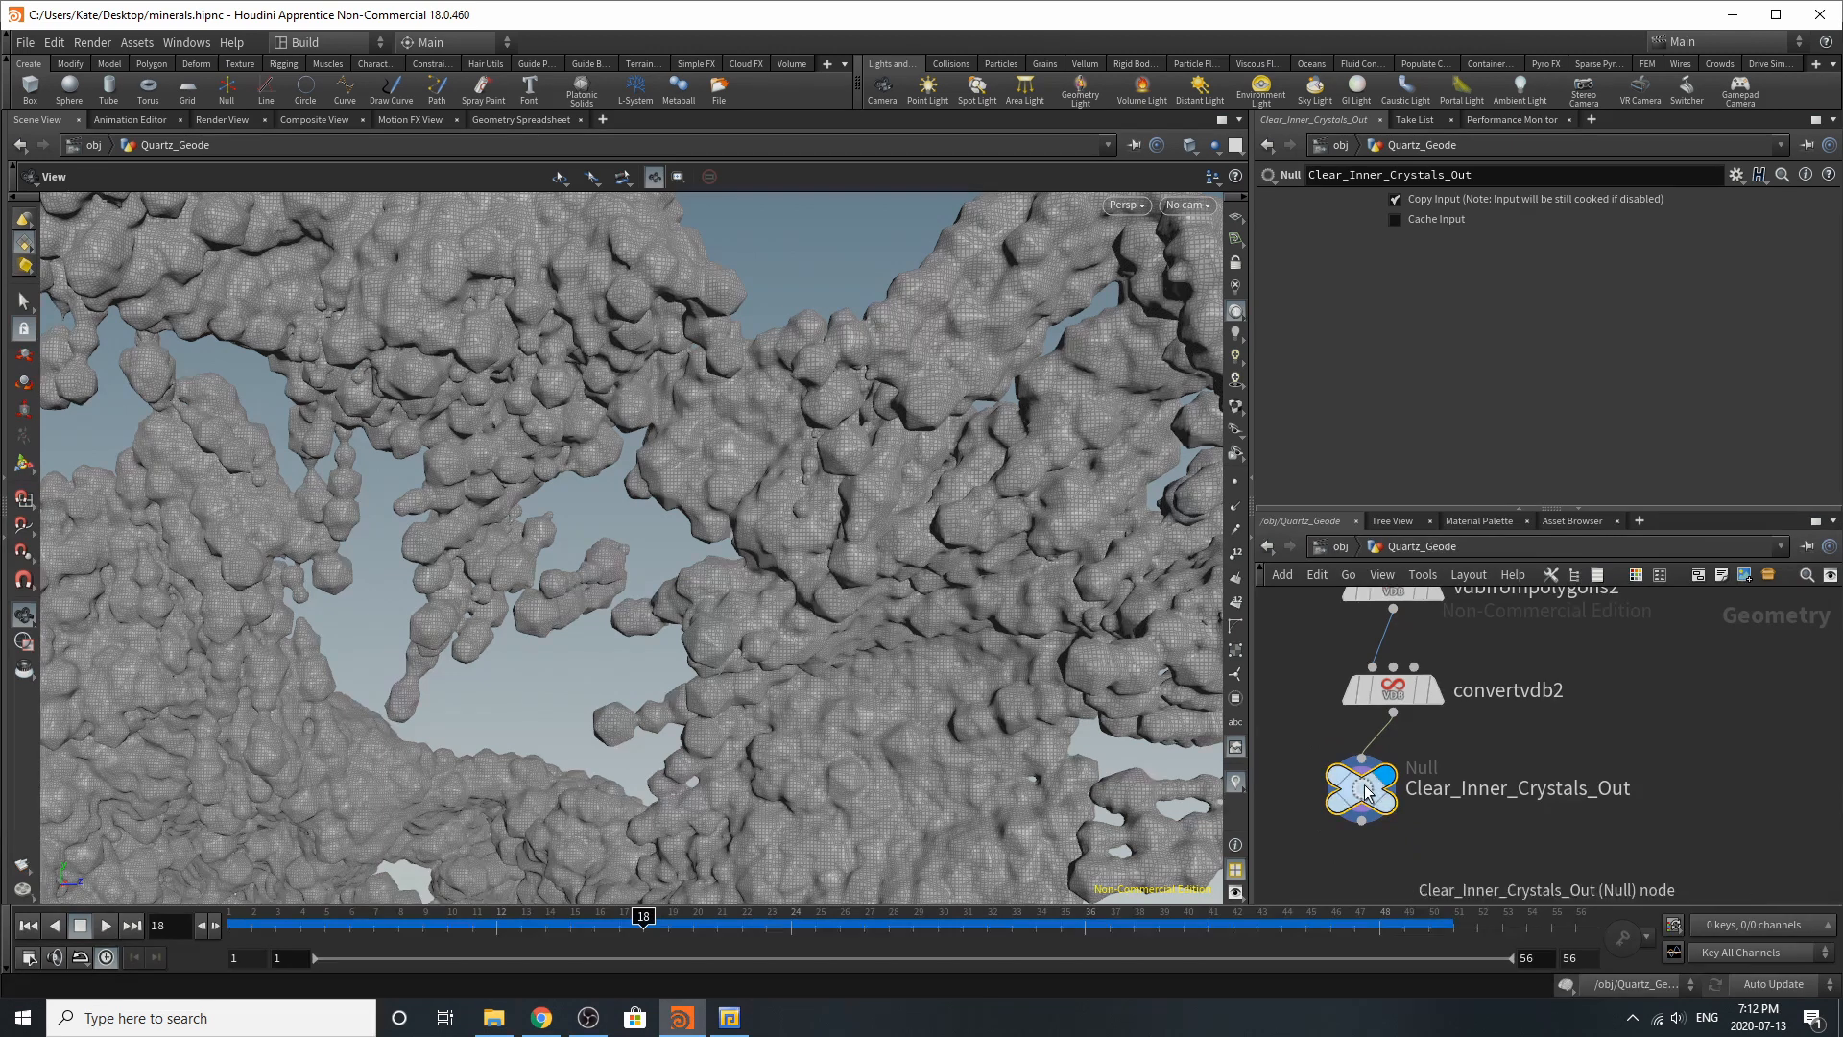
pyautogui.click(1337, 548)
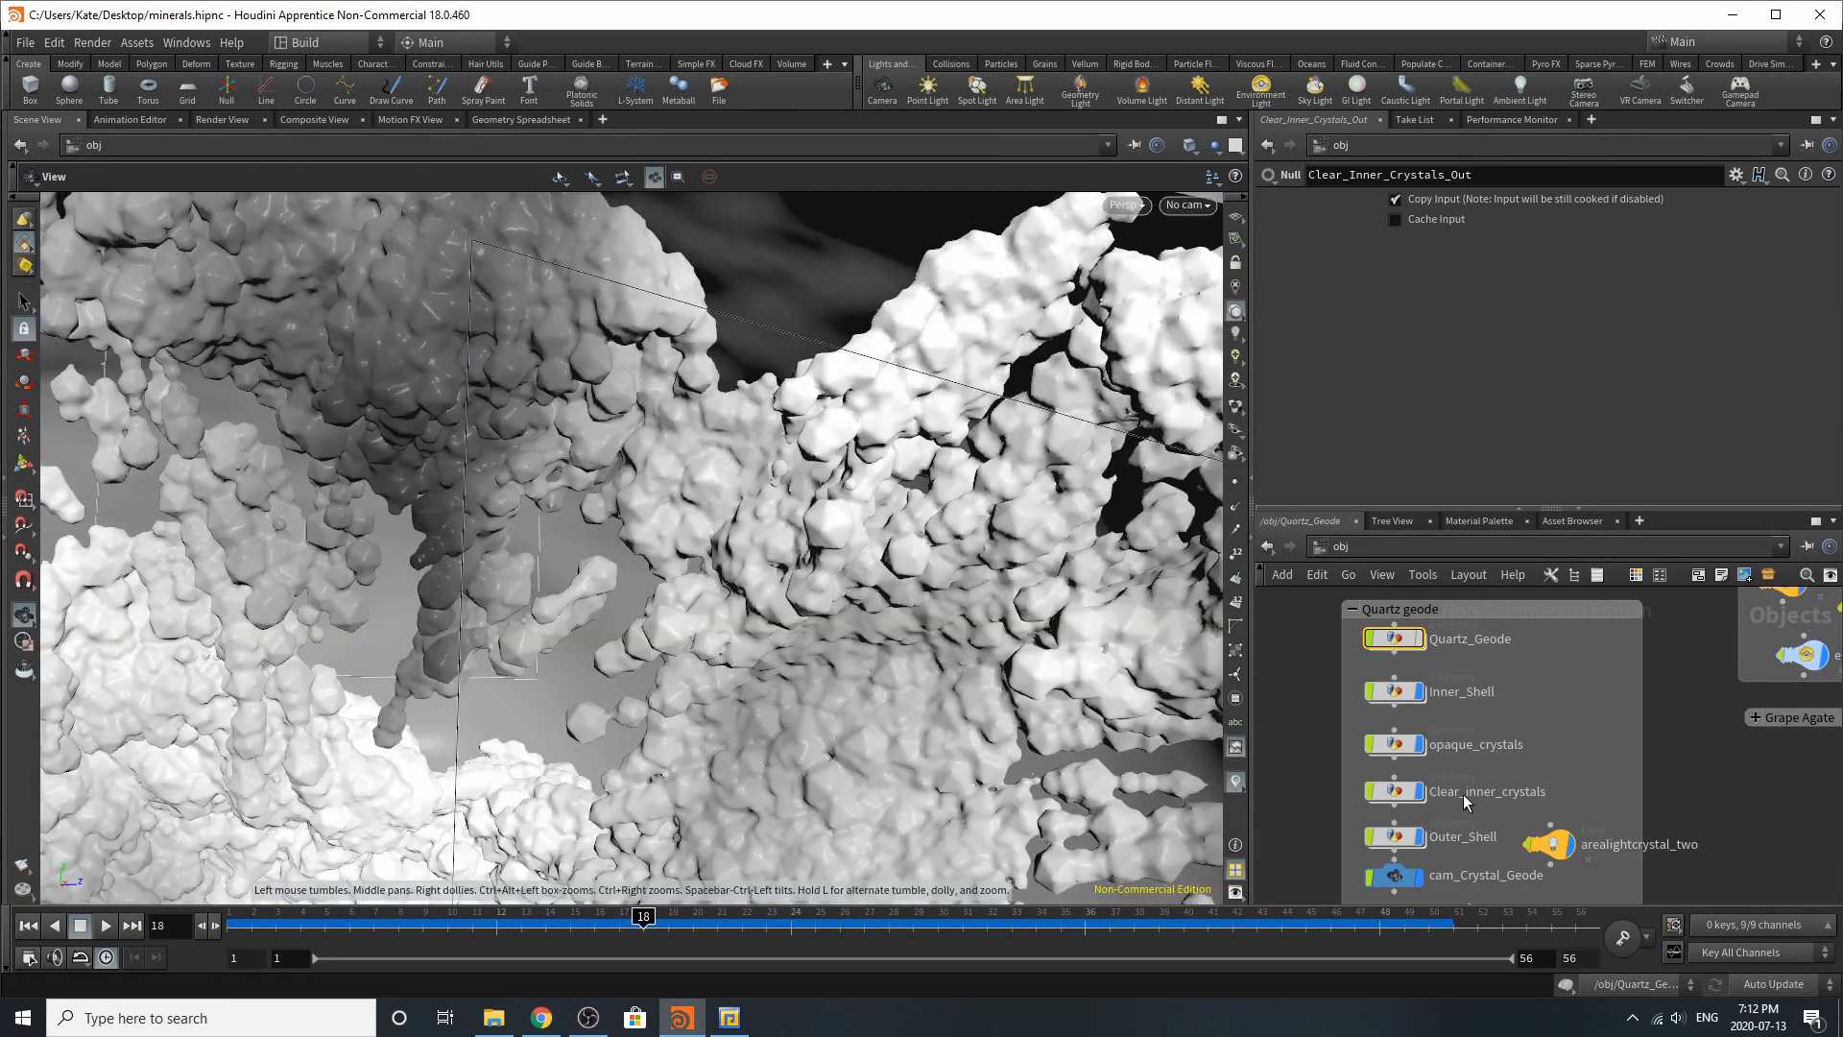
pyautogui.doubleClick(1394, 789)
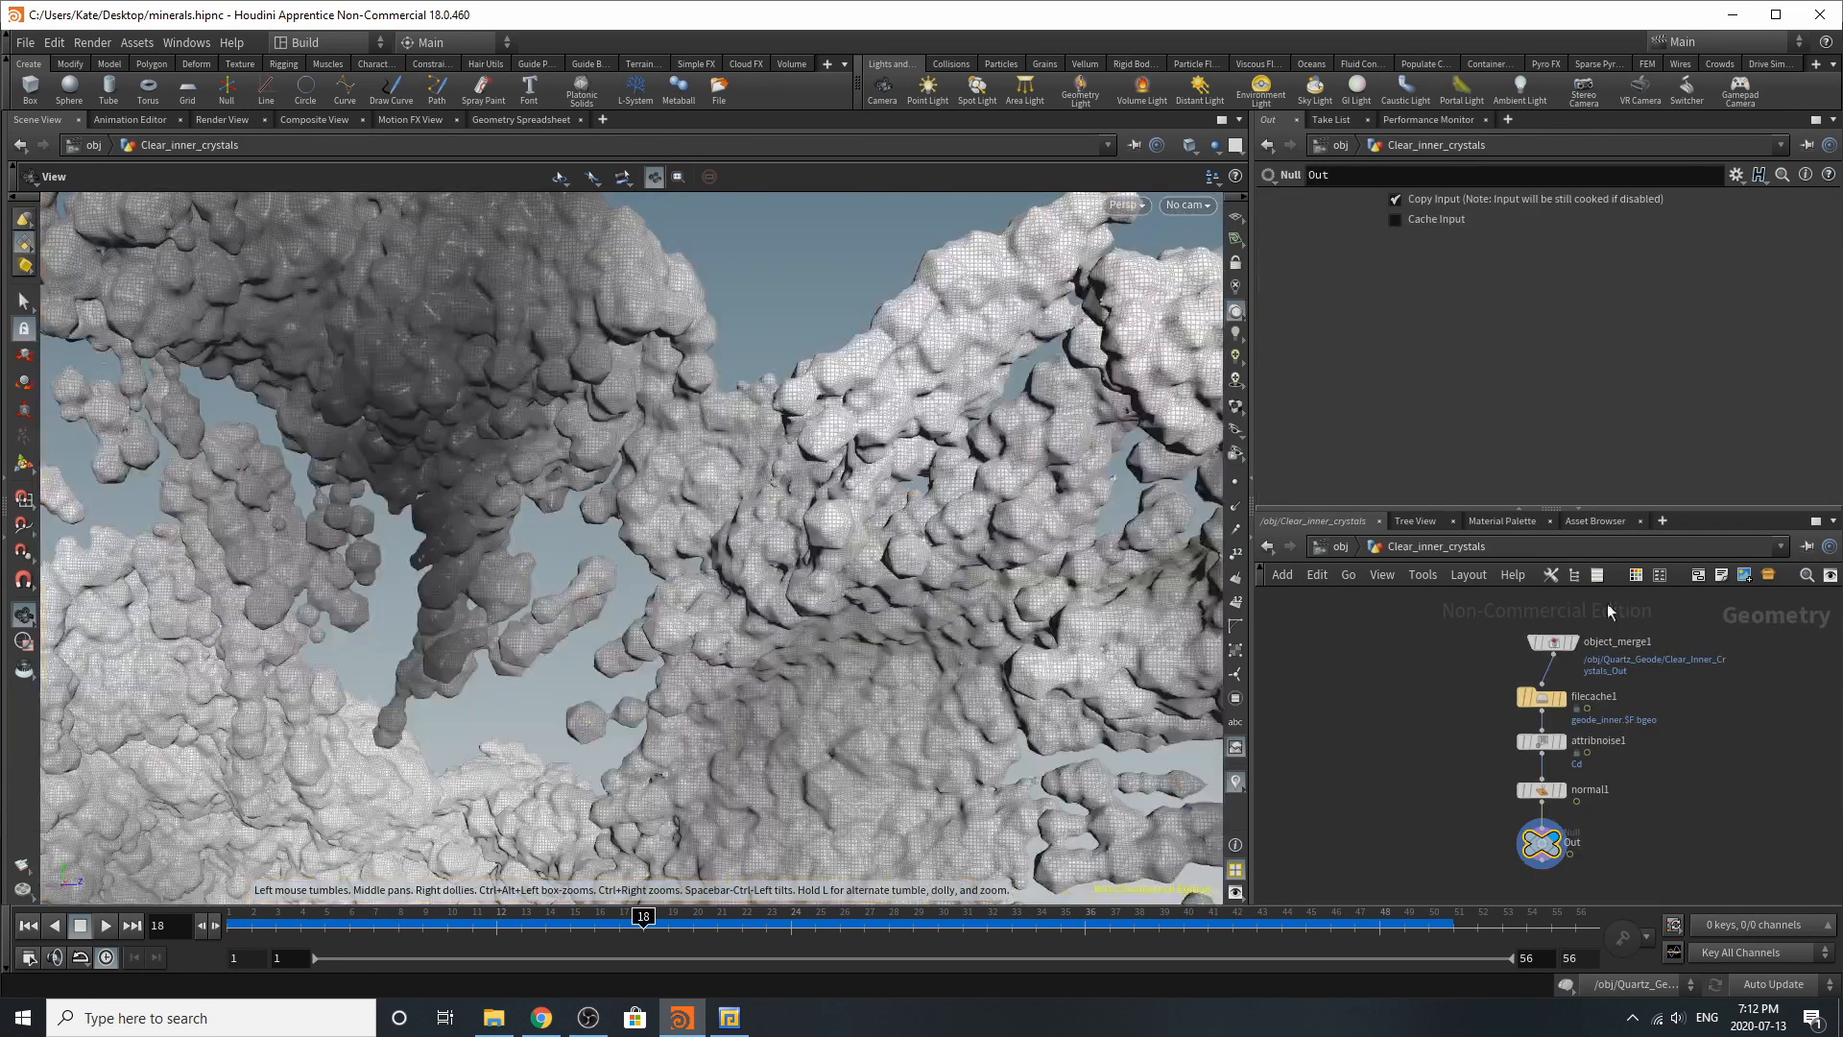
# Step: Inspect the object_merge1 source path and the filecache1 geometry file settings, spacing the two nodes in the chain
pyautogui.moveTo(1565, 646); pyautogui.dragTo(1546, 636)
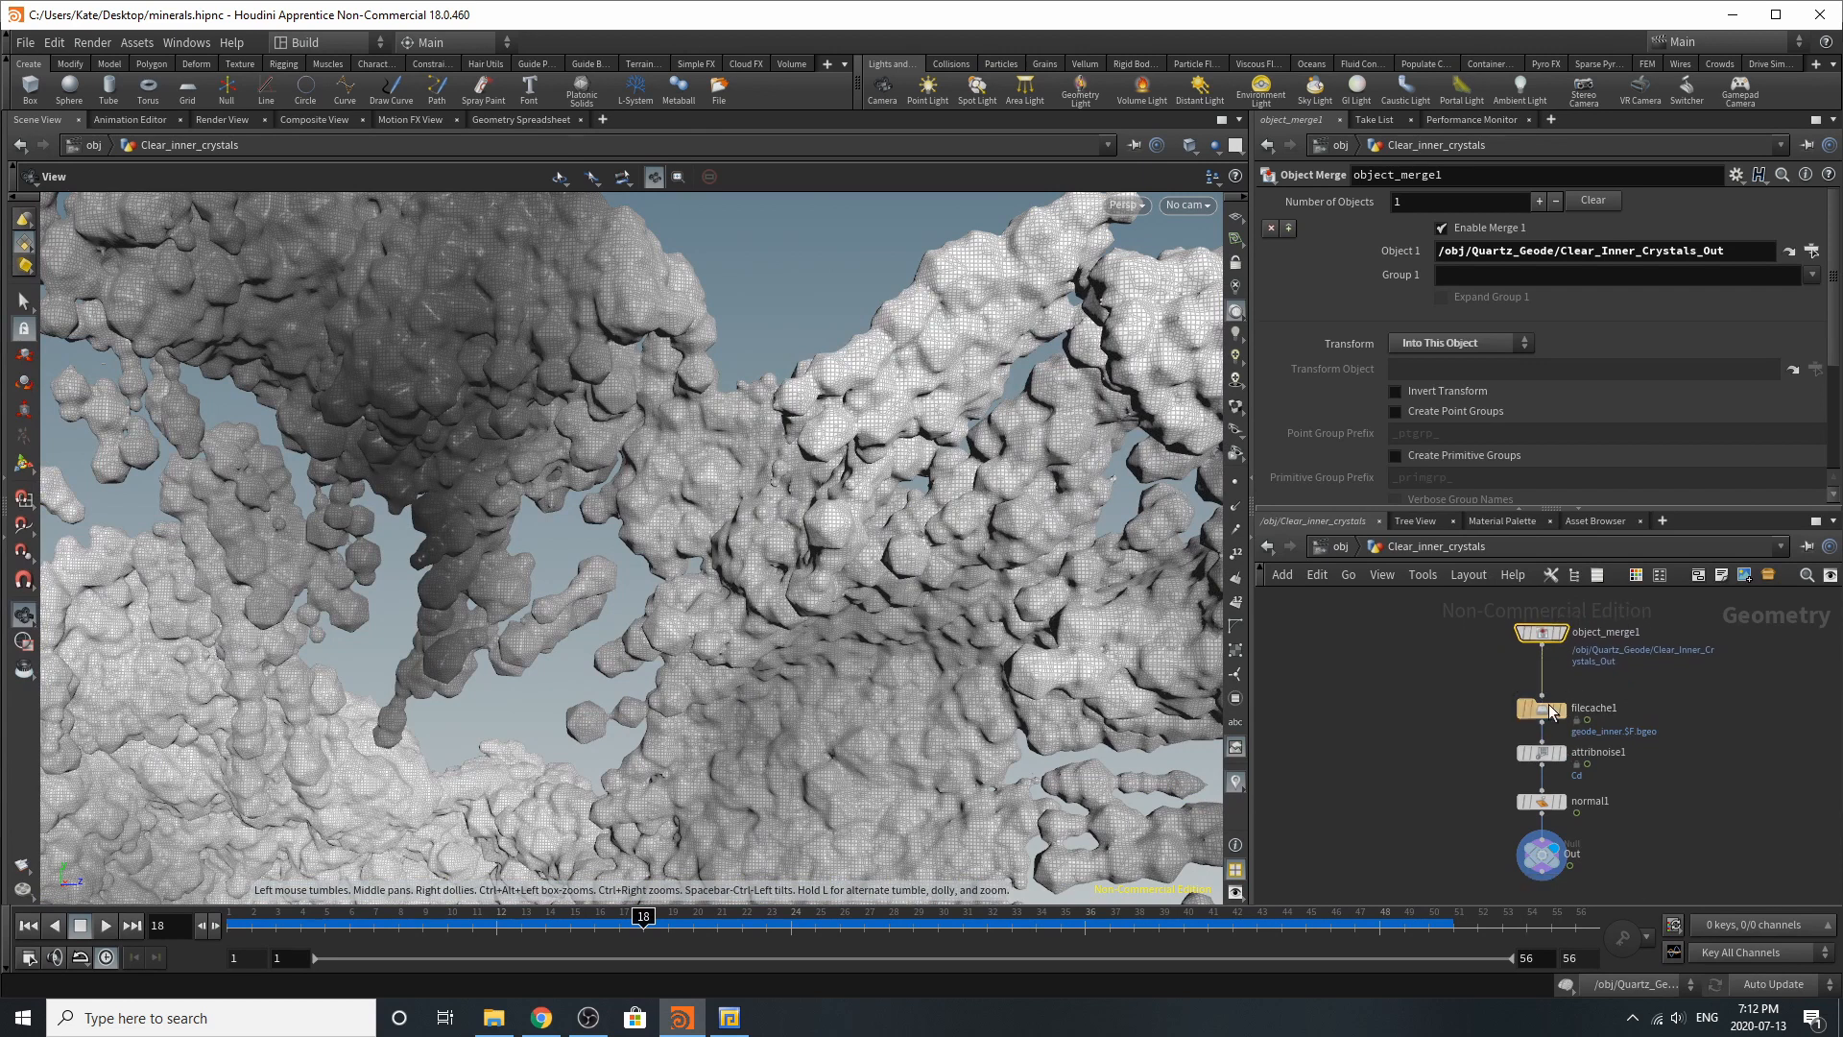
pyautogui.click(1548, 704)
pyautogui.moveTo(1545, 707); pyautogui.dragTo(1547, 688)
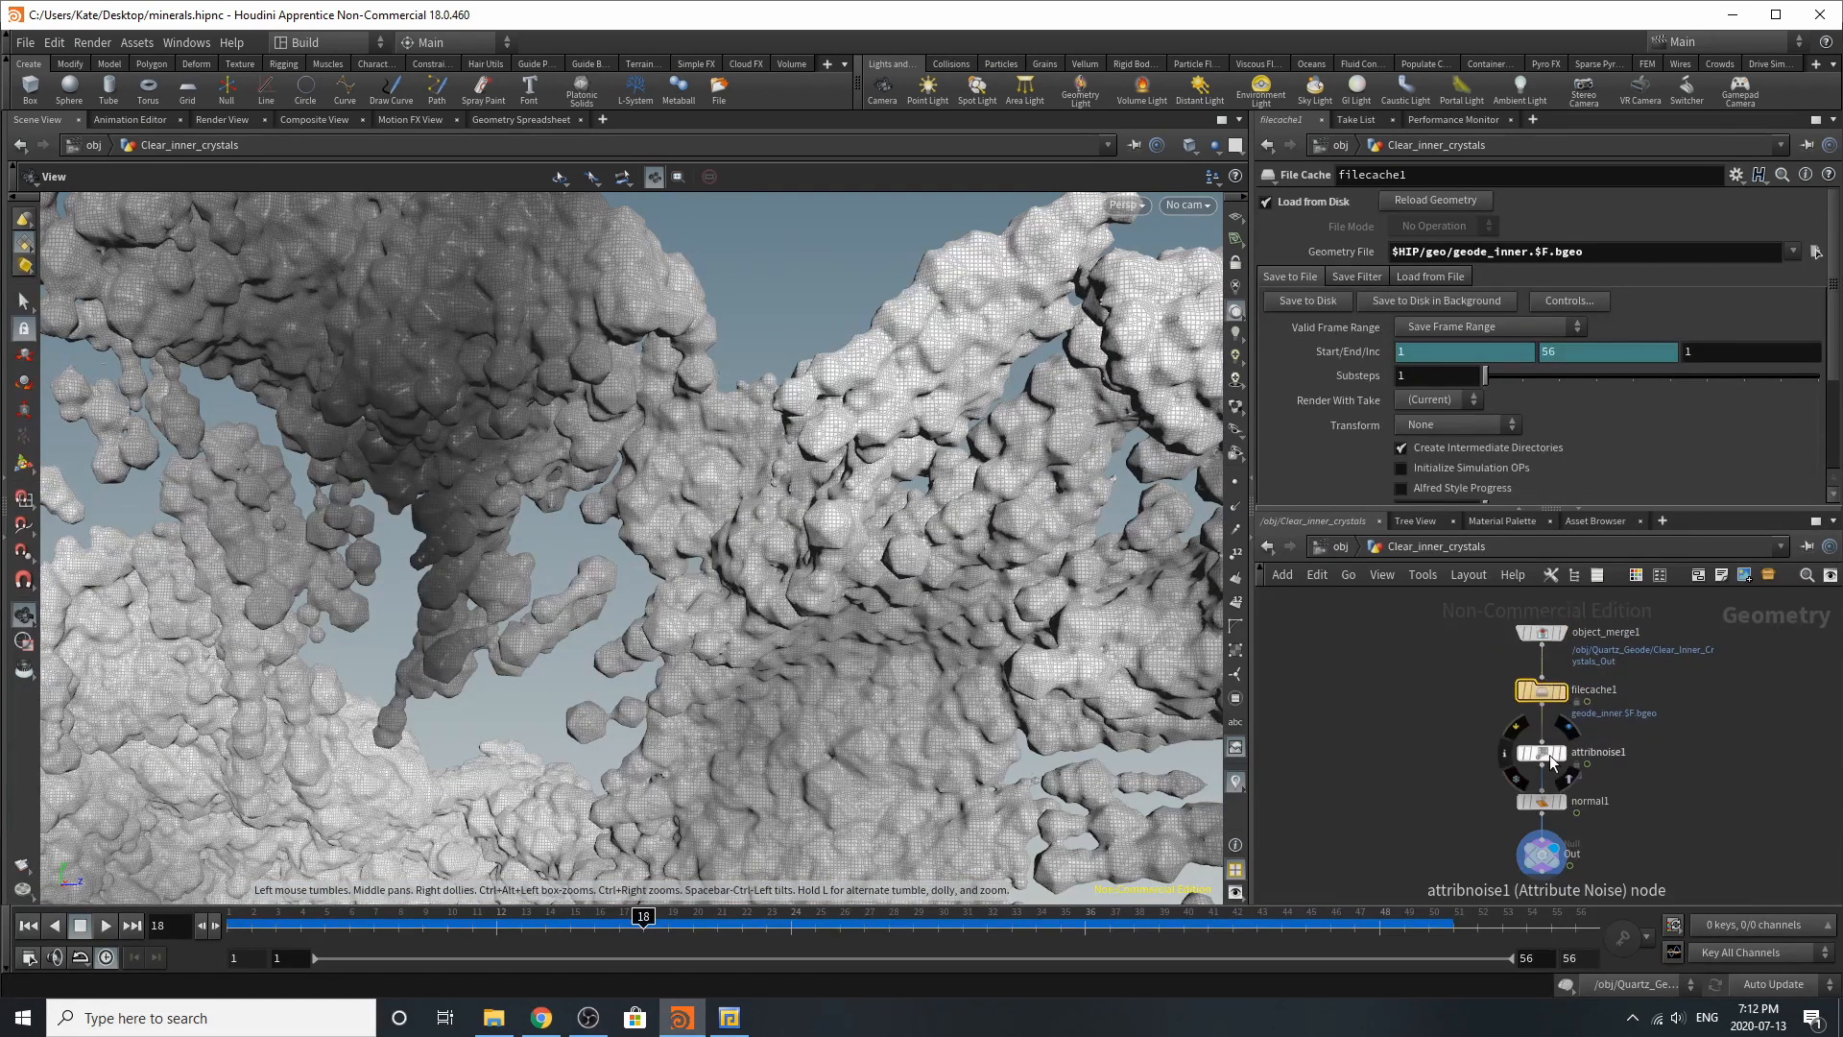
# Step: Inspect the attribnoise1 color noise and normal1 settings, and return to the object level
pyautogui.click(1552, 758)
pyautogui.scroll(-5, 1377, 313)
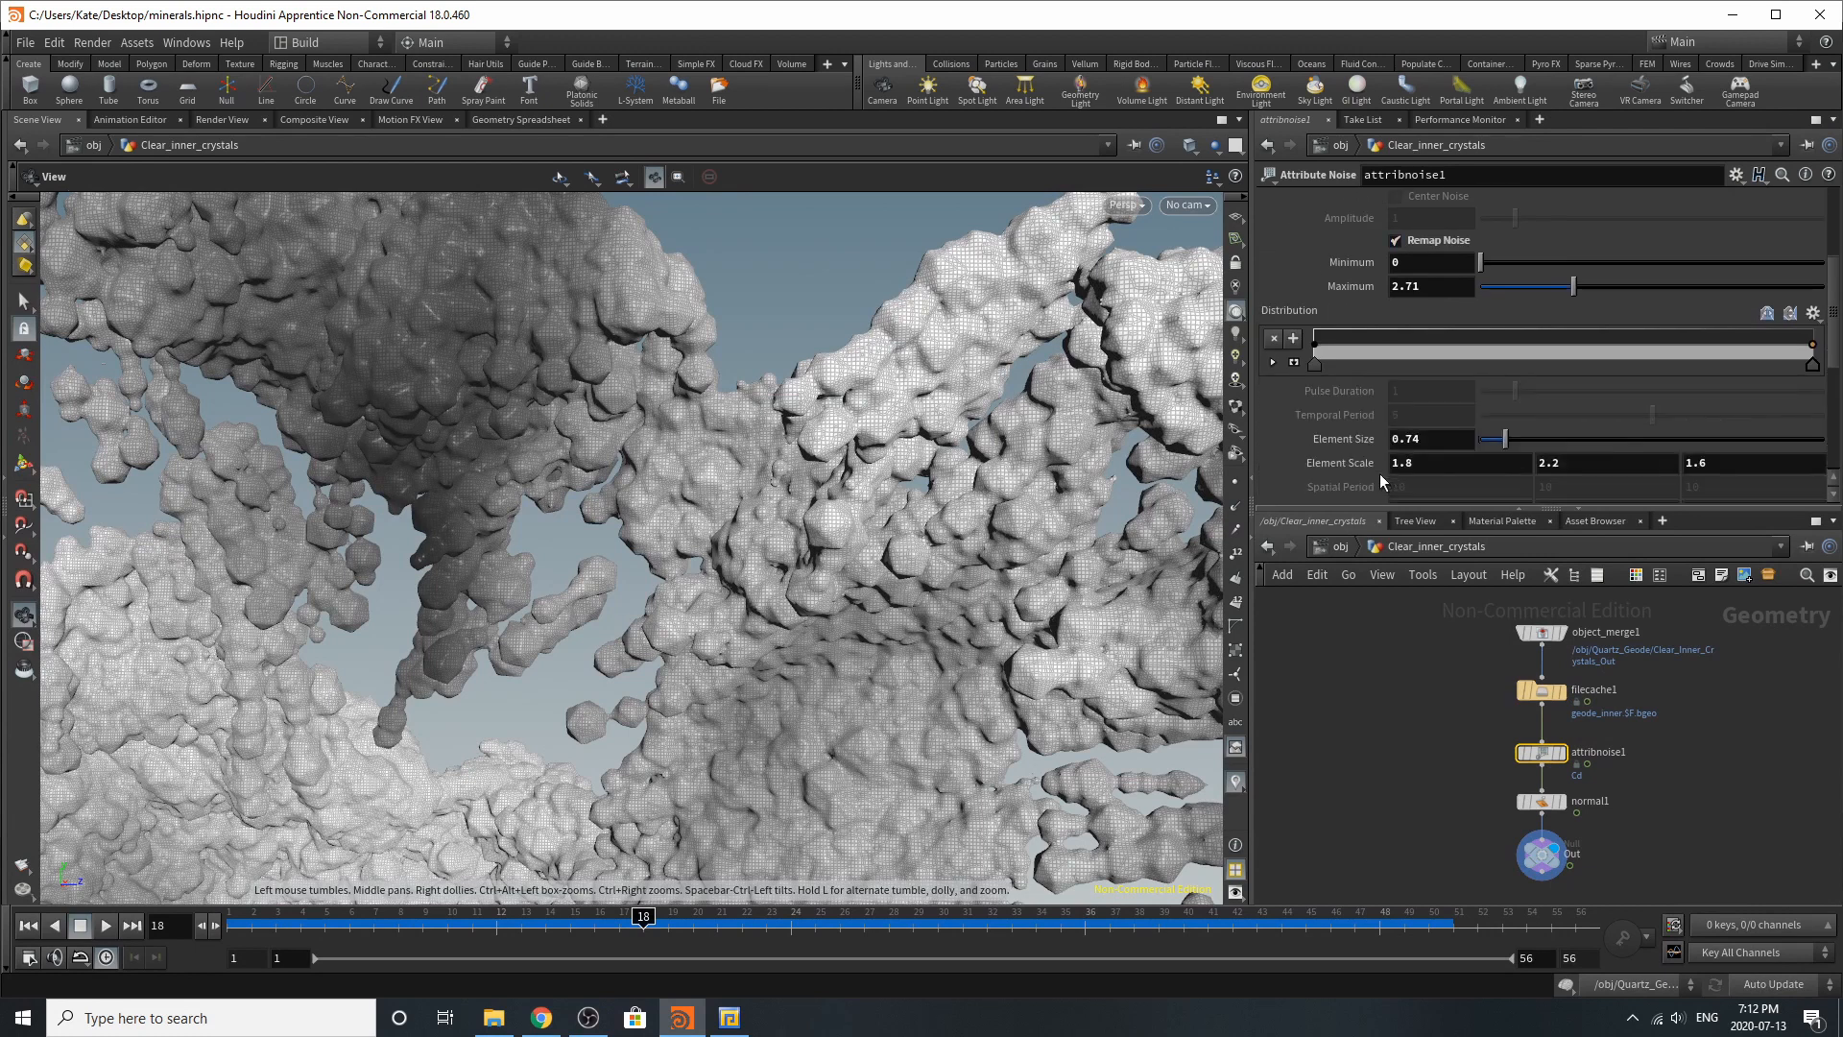
pyautogui.scroll(-3, 1379, 475)
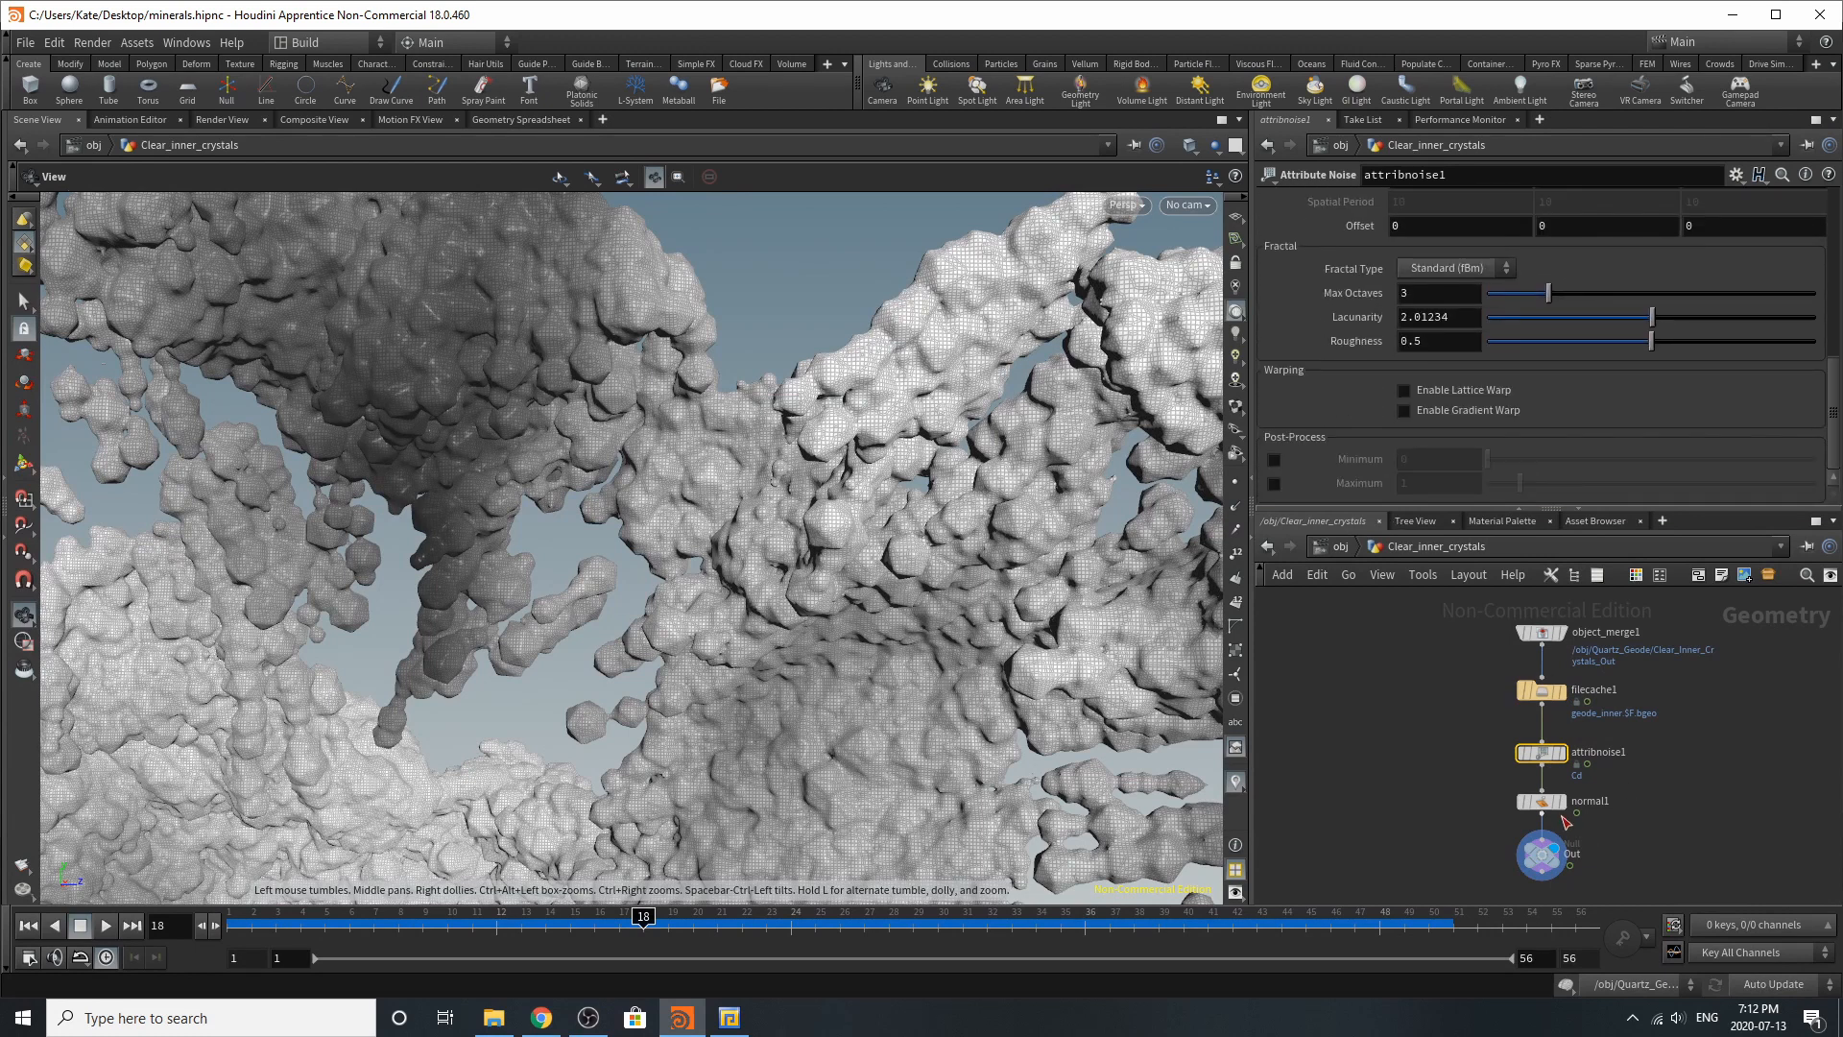
pyautogui.scroll(2, 1566, 822)
pyautogui.click(1534, 799)
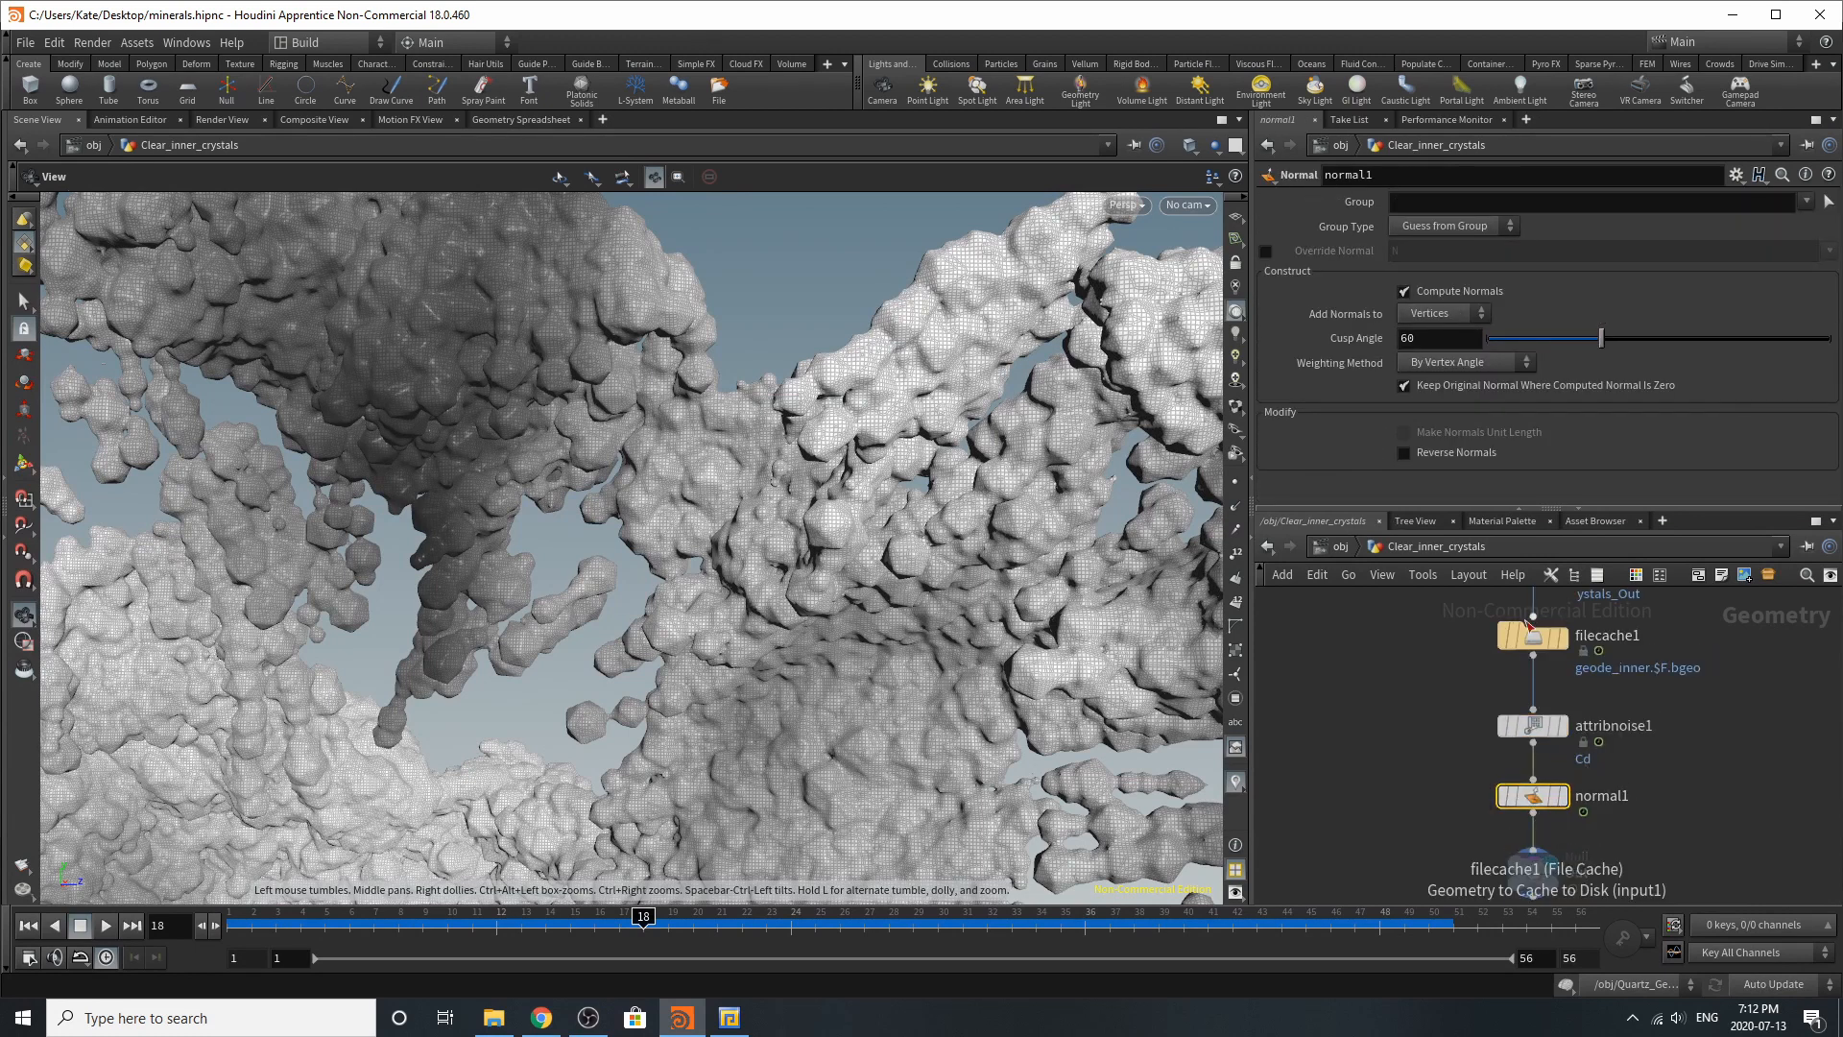
pyautogui.click(1336, 547)
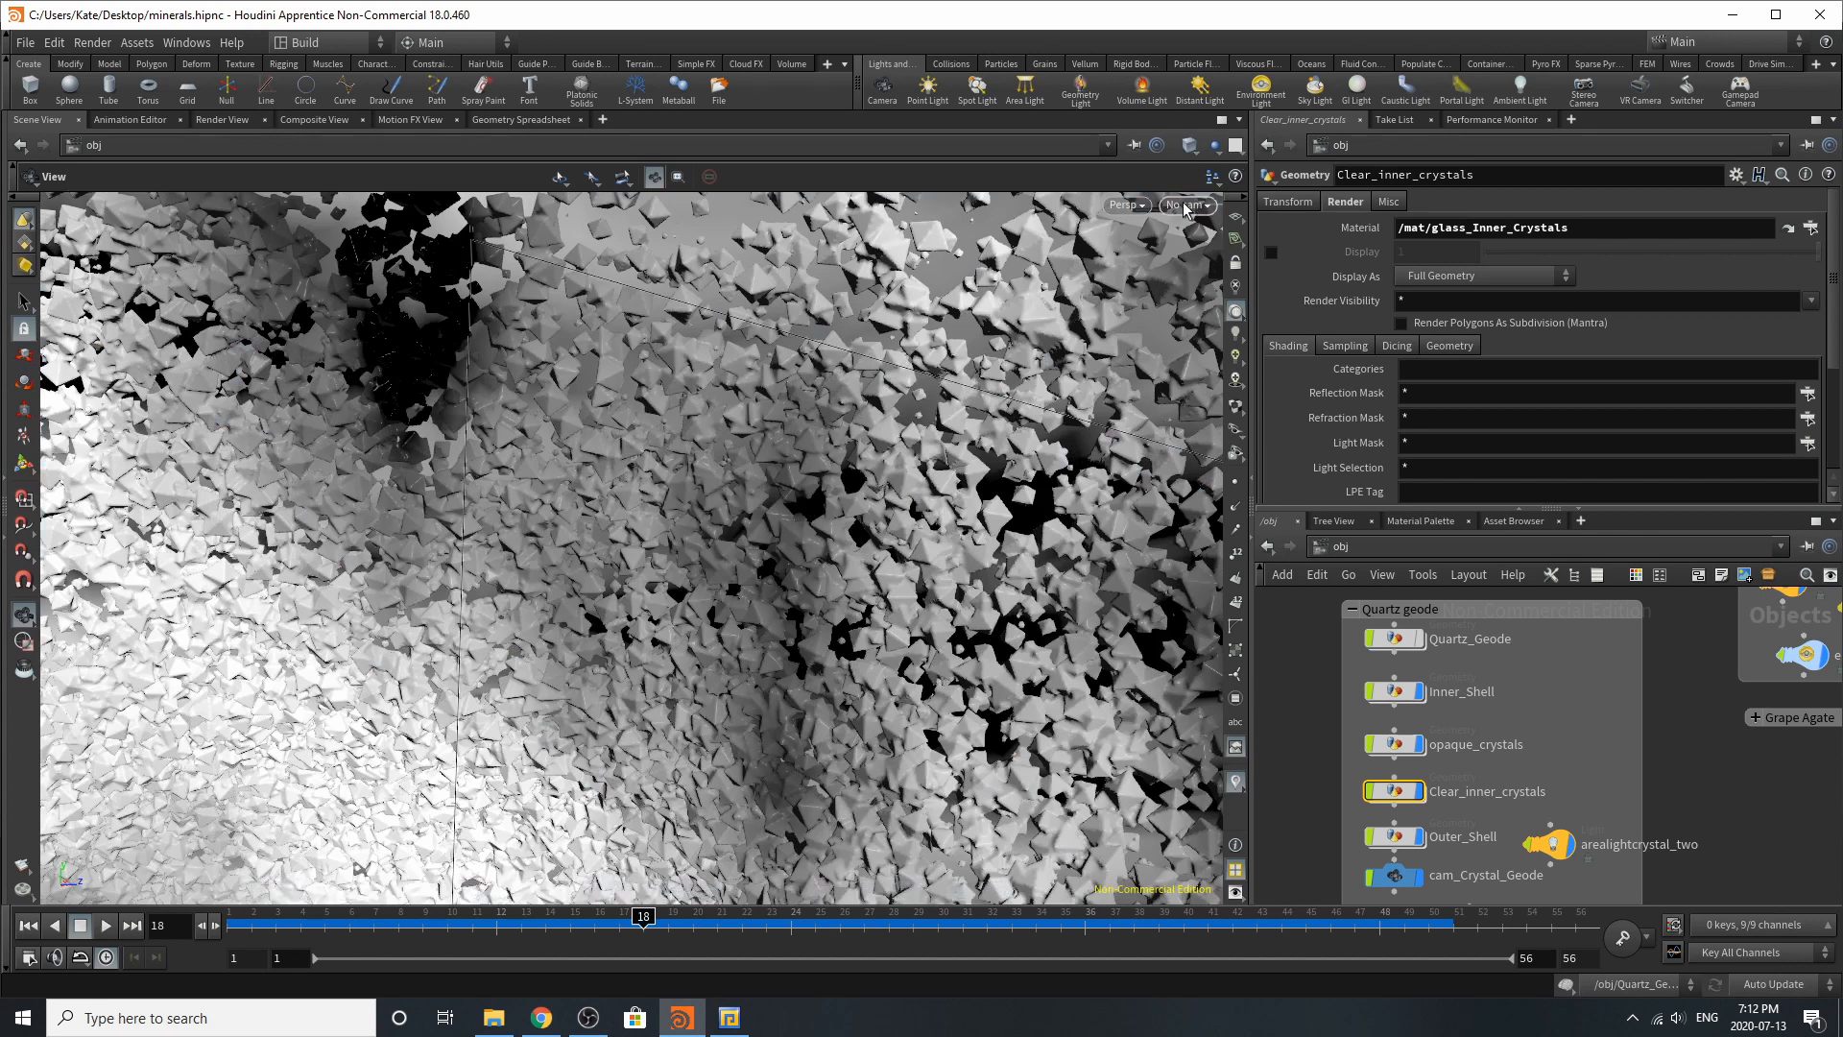
# Step: Switch the viewport to look through the cam_Crystal_Geode camera
pyautogui.click(1188, 206)
pyautogui.click(1267, 348)
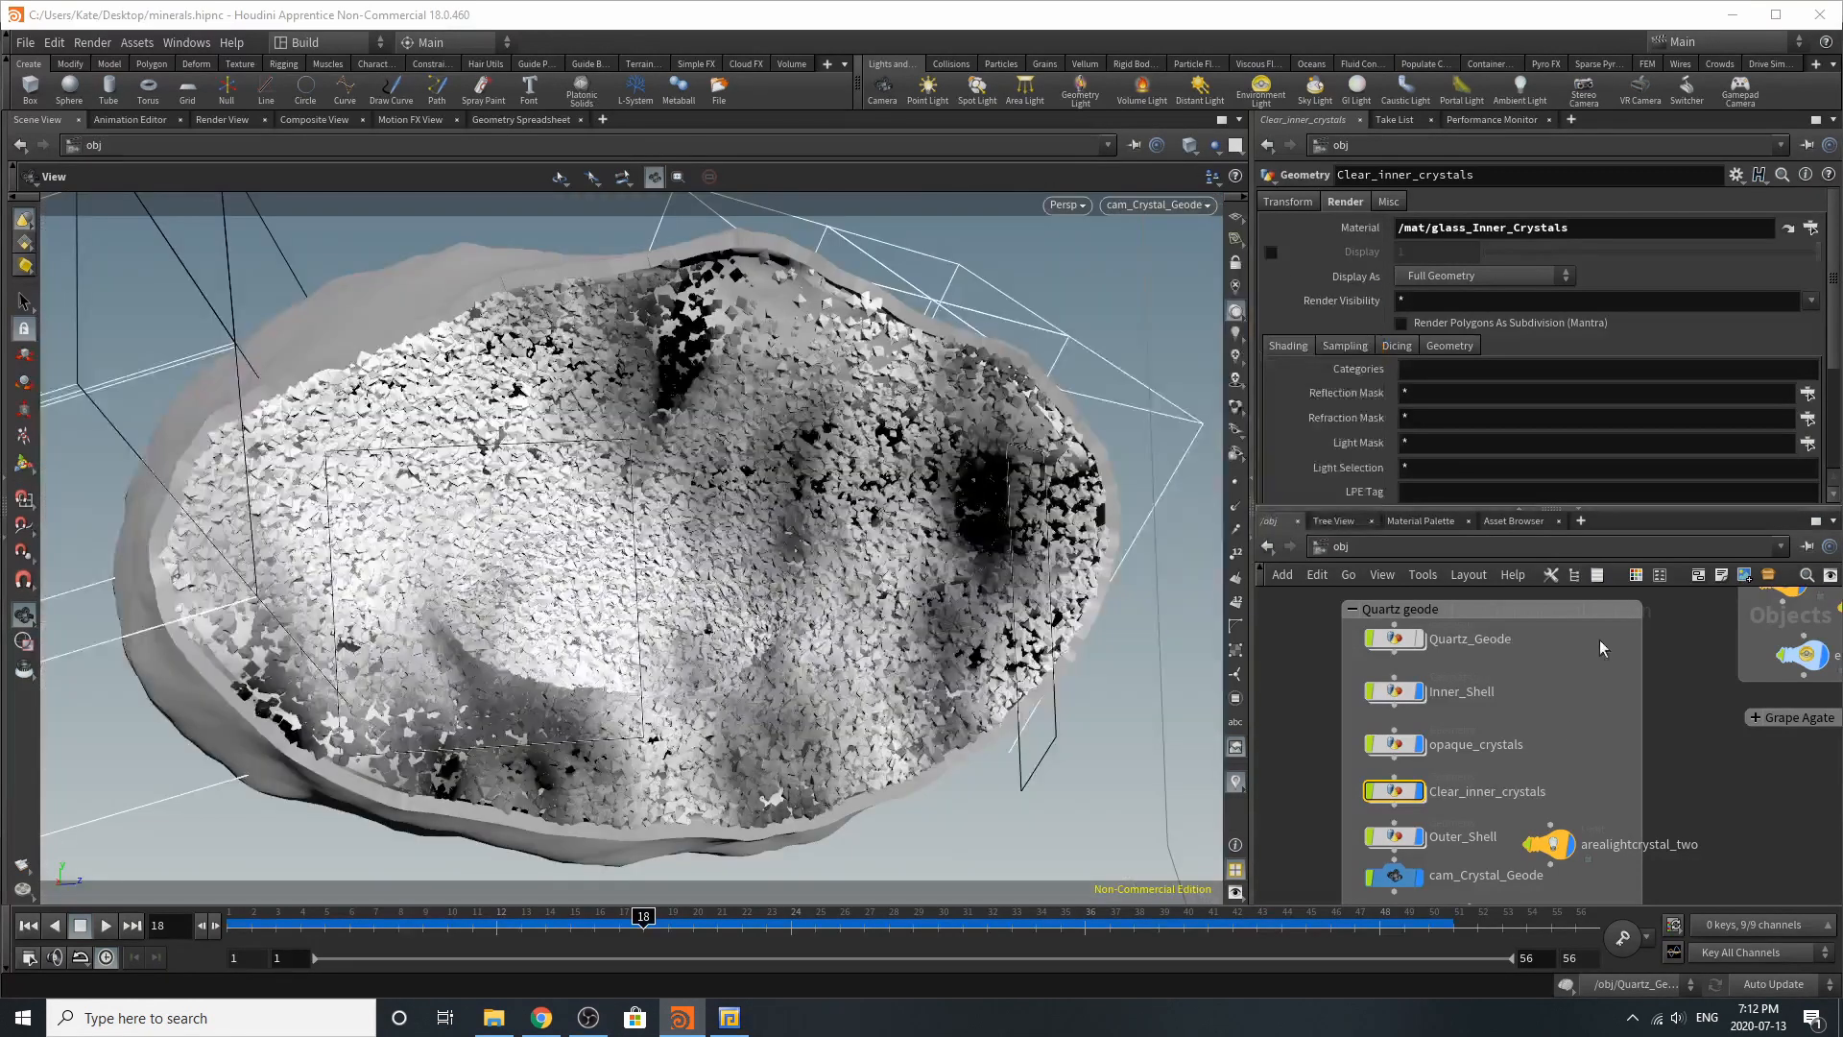
# Step: Enable the arealightcrystal_two light in the Quartz geode group and inspect its light and transform settings
pyautogui.moveTo(1618, 766); pyautogui.dragTo(1645, 662, button='middle')
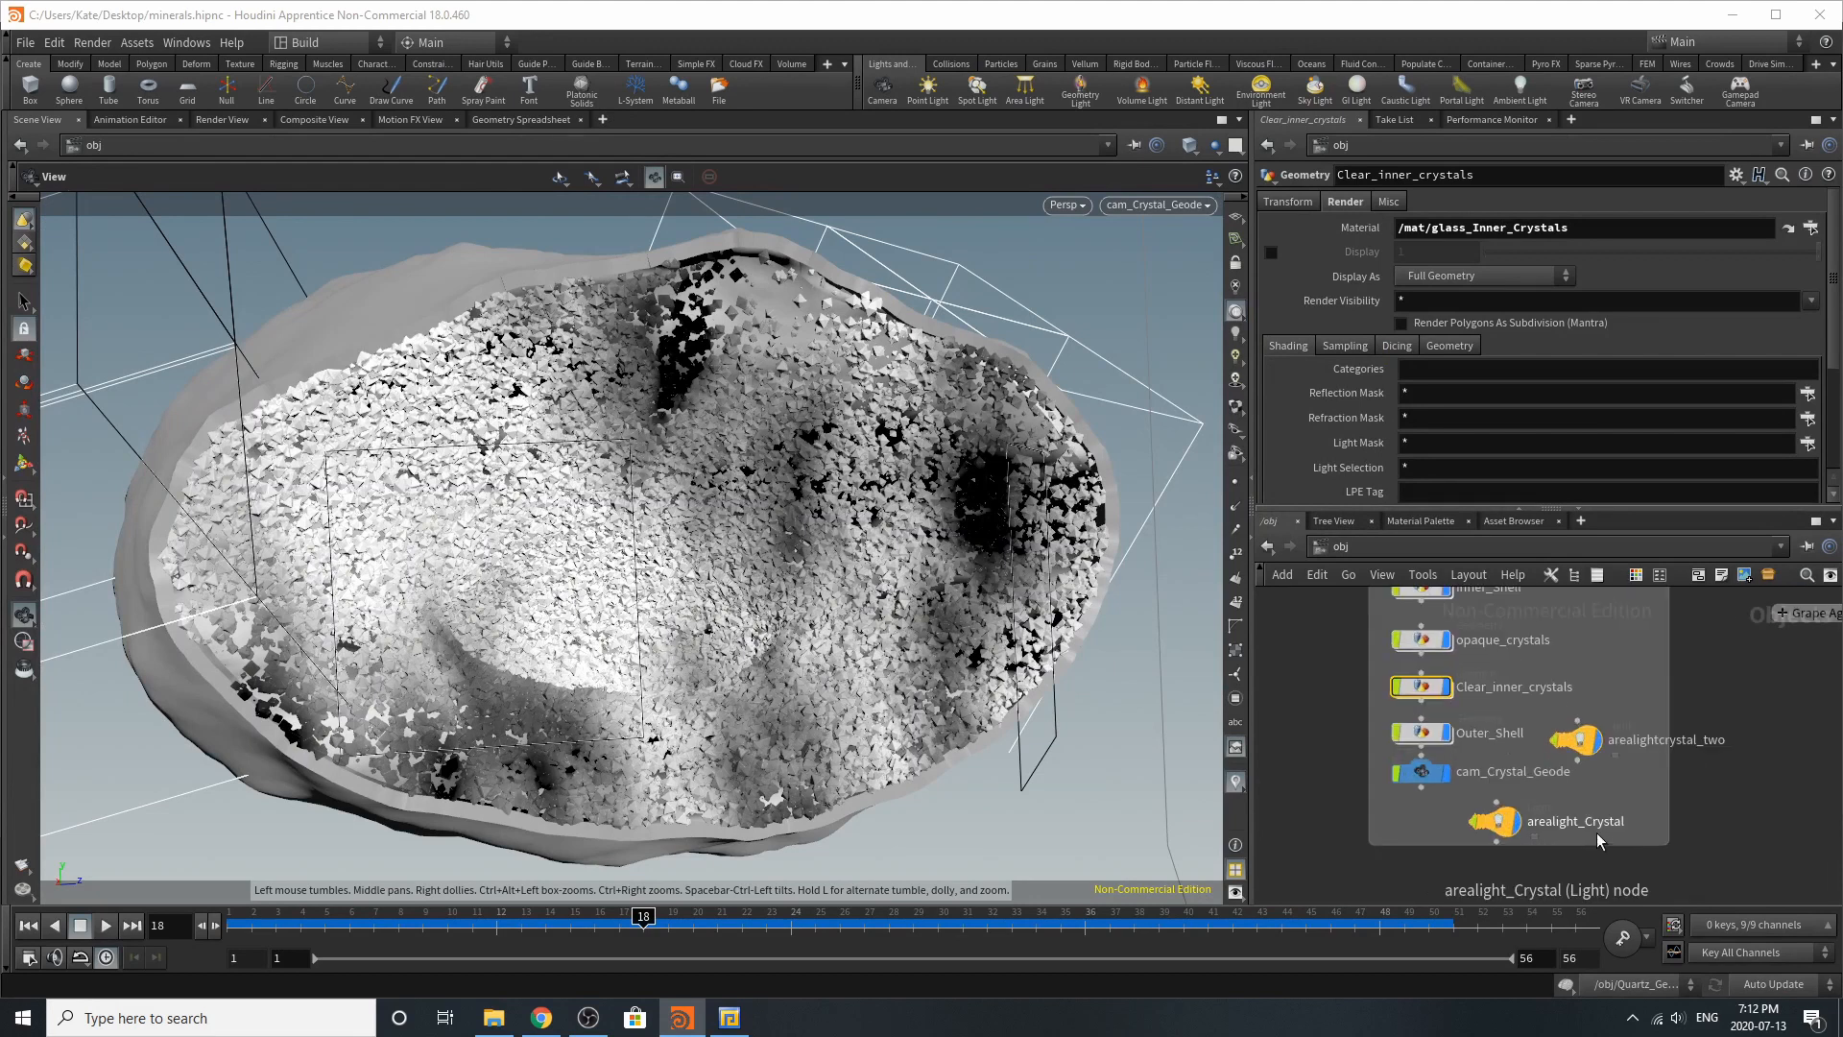
pyautogui.moveTo(1588, 747)
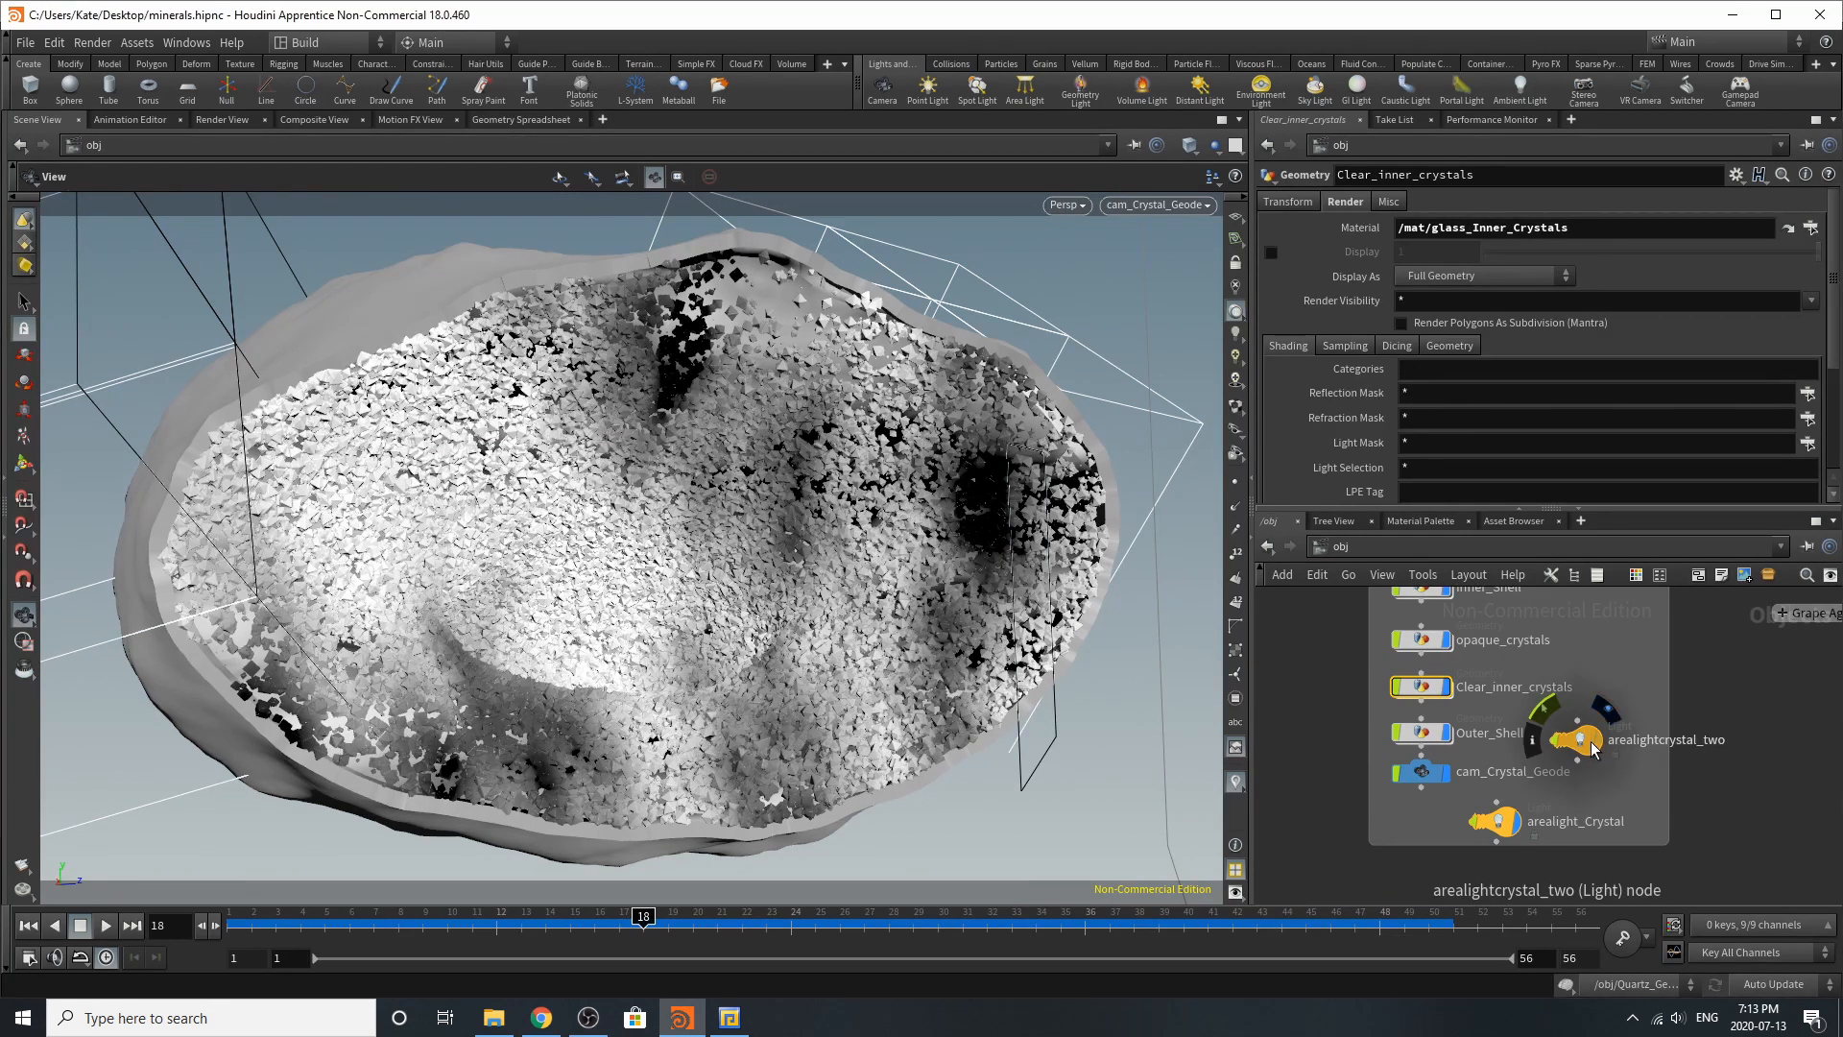
pyautogui.click(1585, 742)
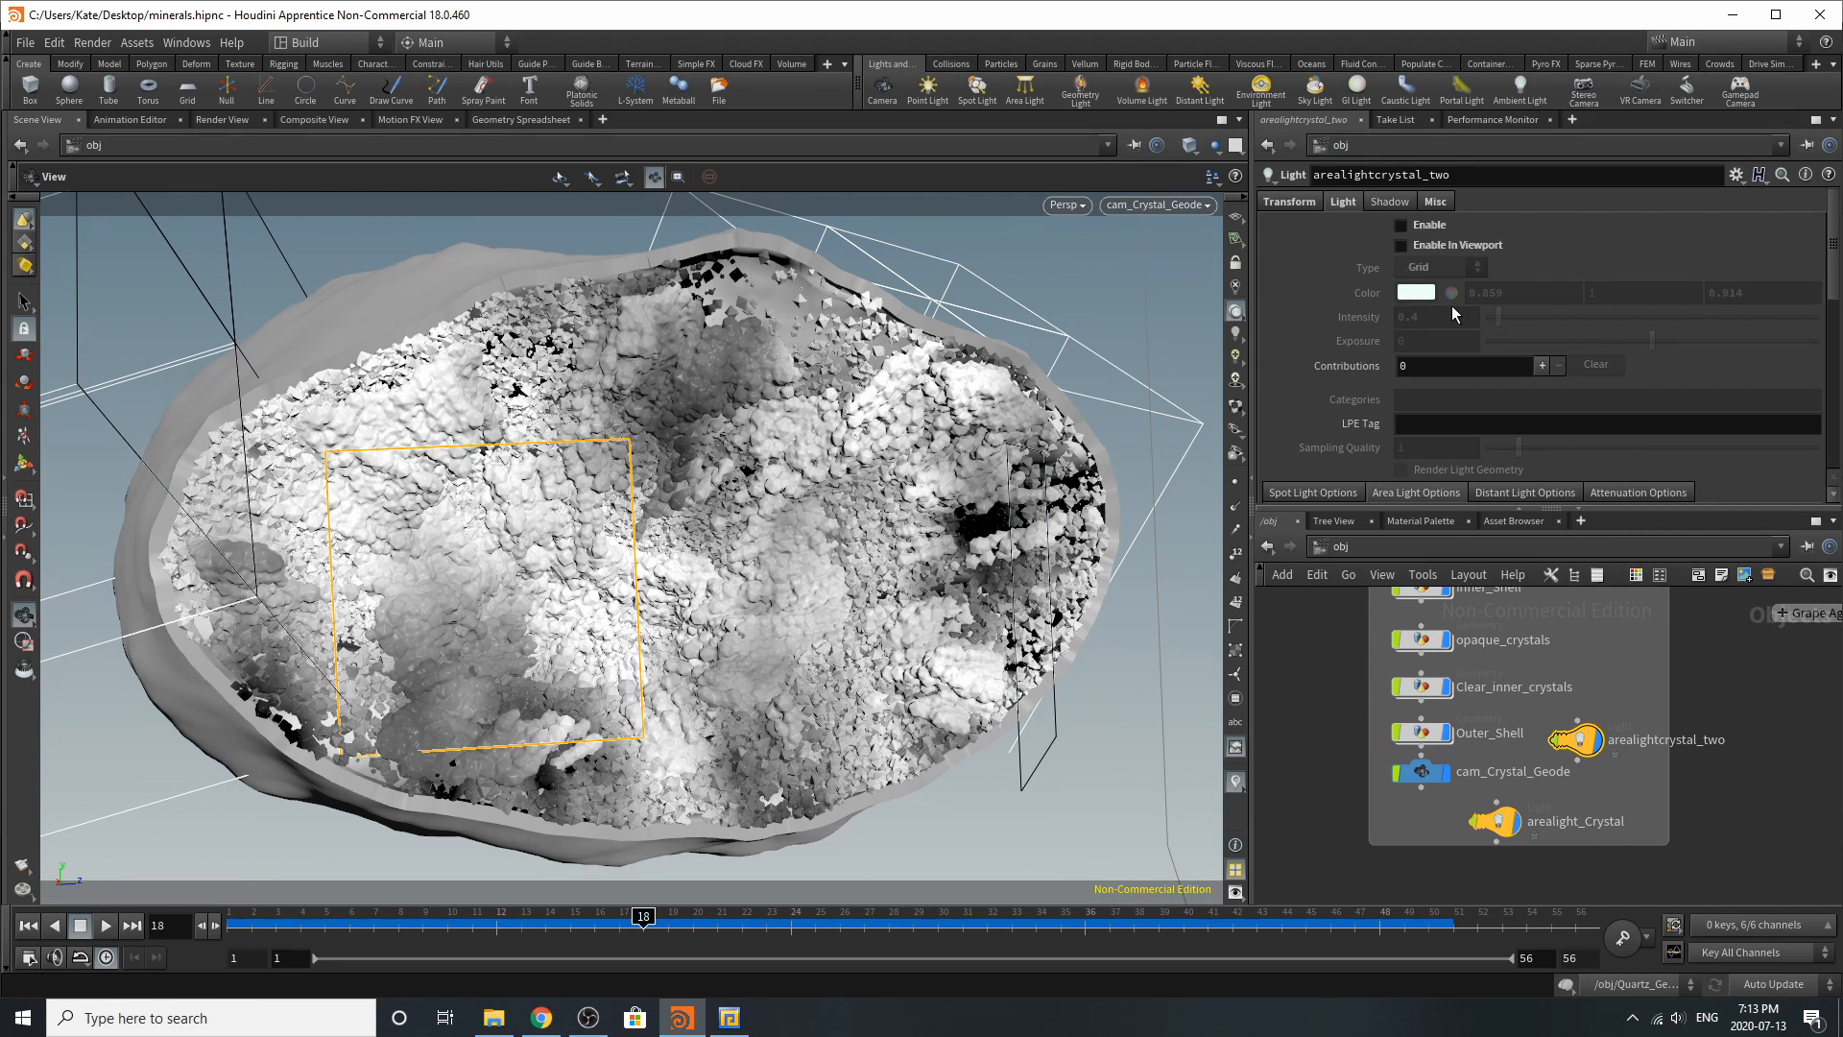
pyautogui.click(1443, 222)
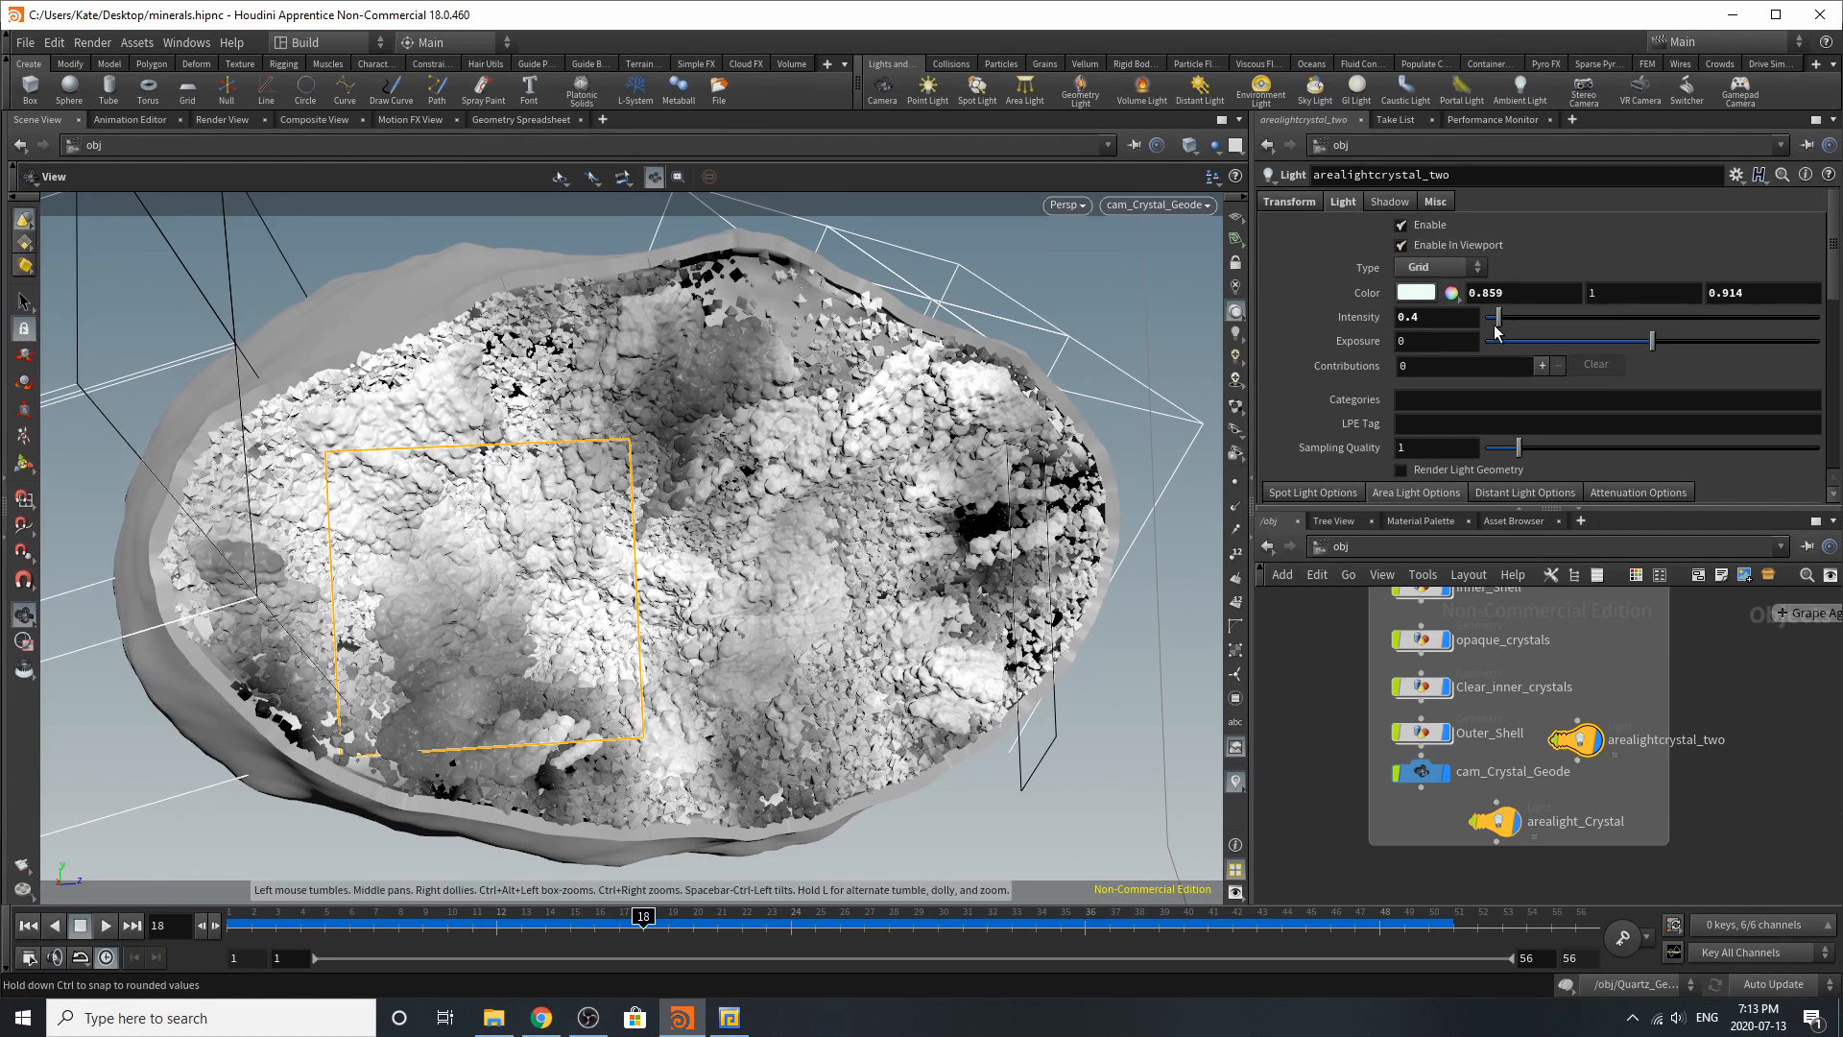
pyautogui.click(1288, 202)
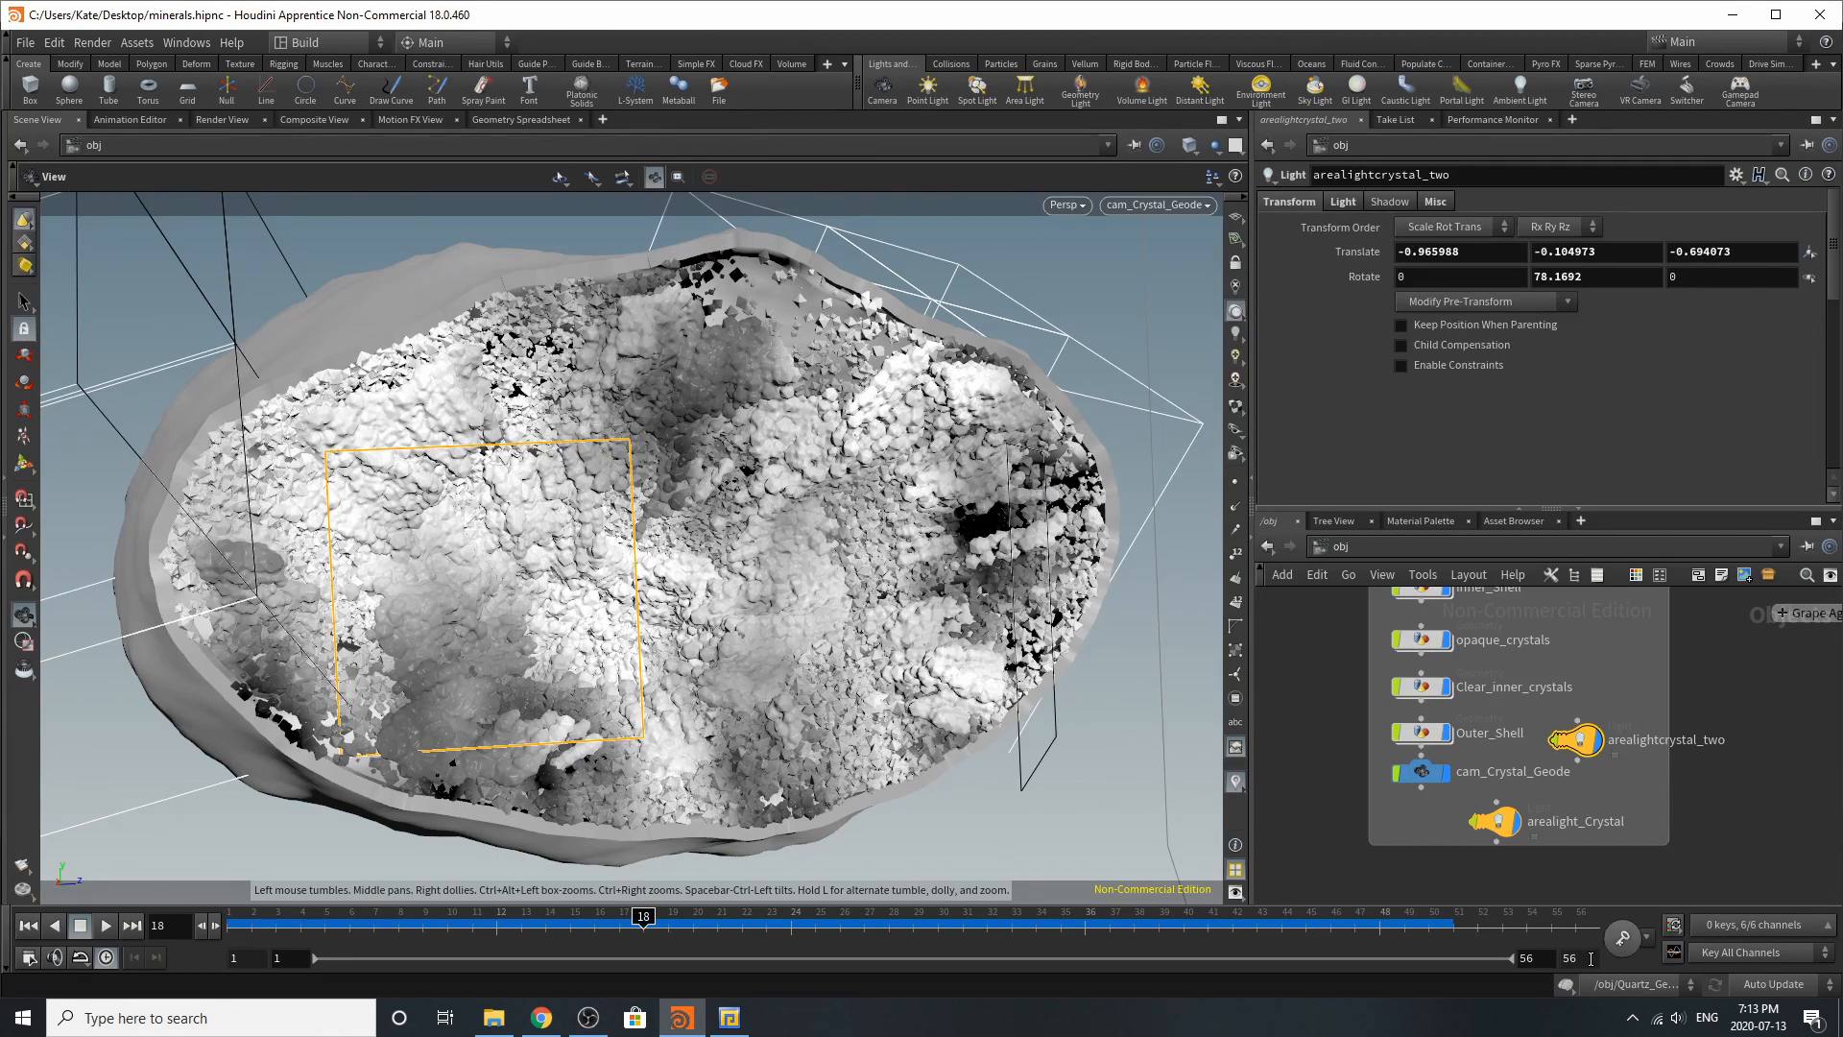
# Step: Enable the arealight_Crystal light and inspect its transform along with that of cam_Crystal_Geode
pyautogui.click(1491, 824)
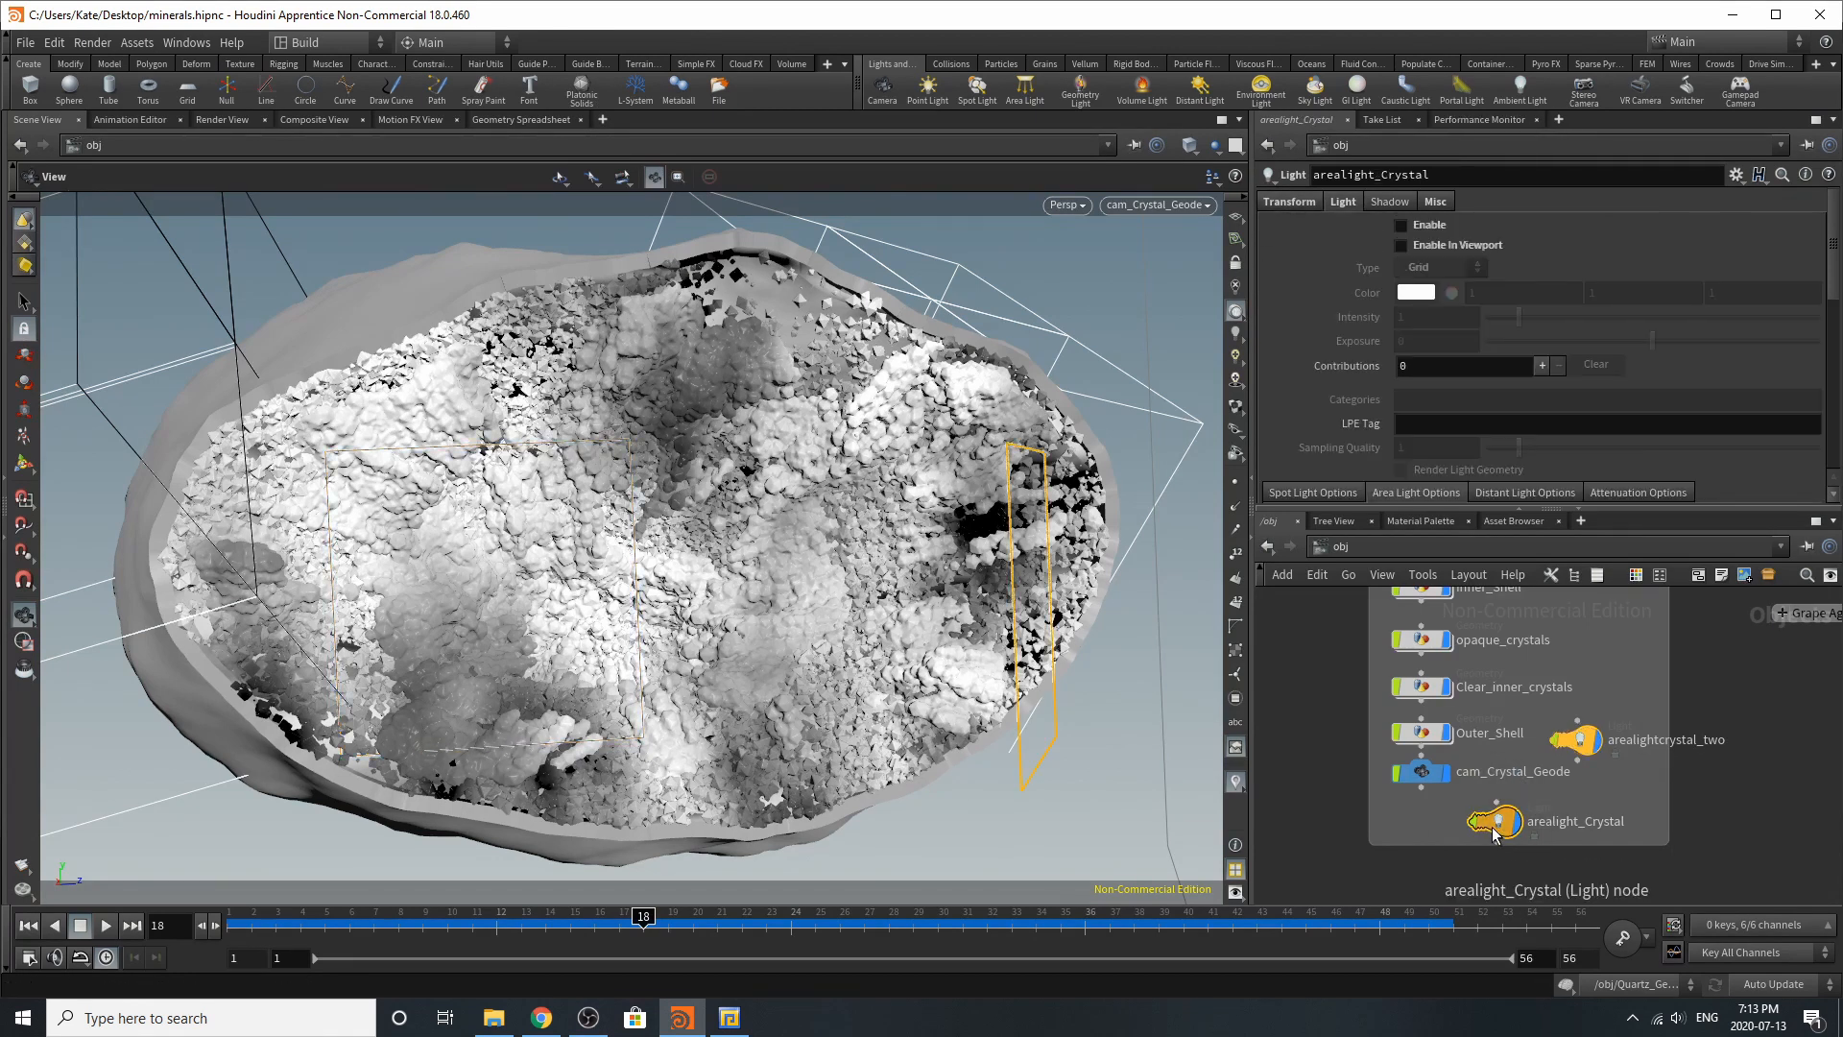
pyautogui.click(1429, 226)
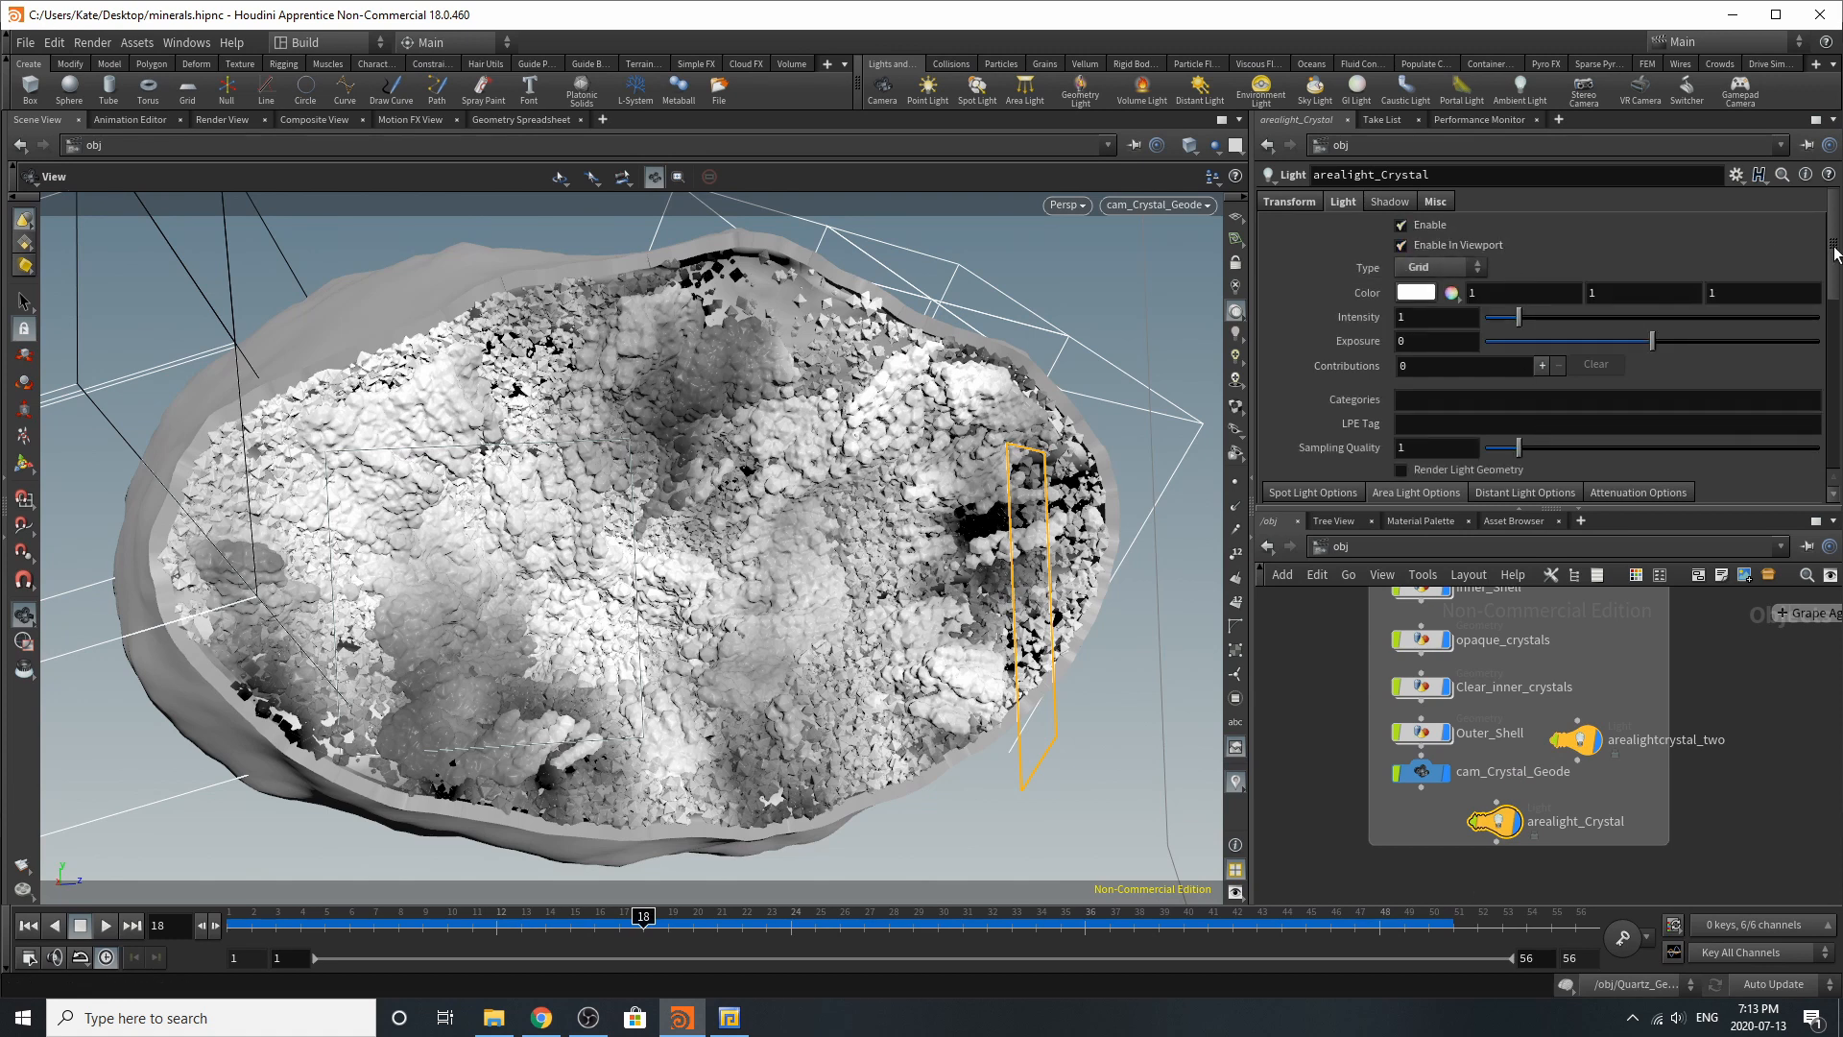
pyautogui.click(1295, 206)
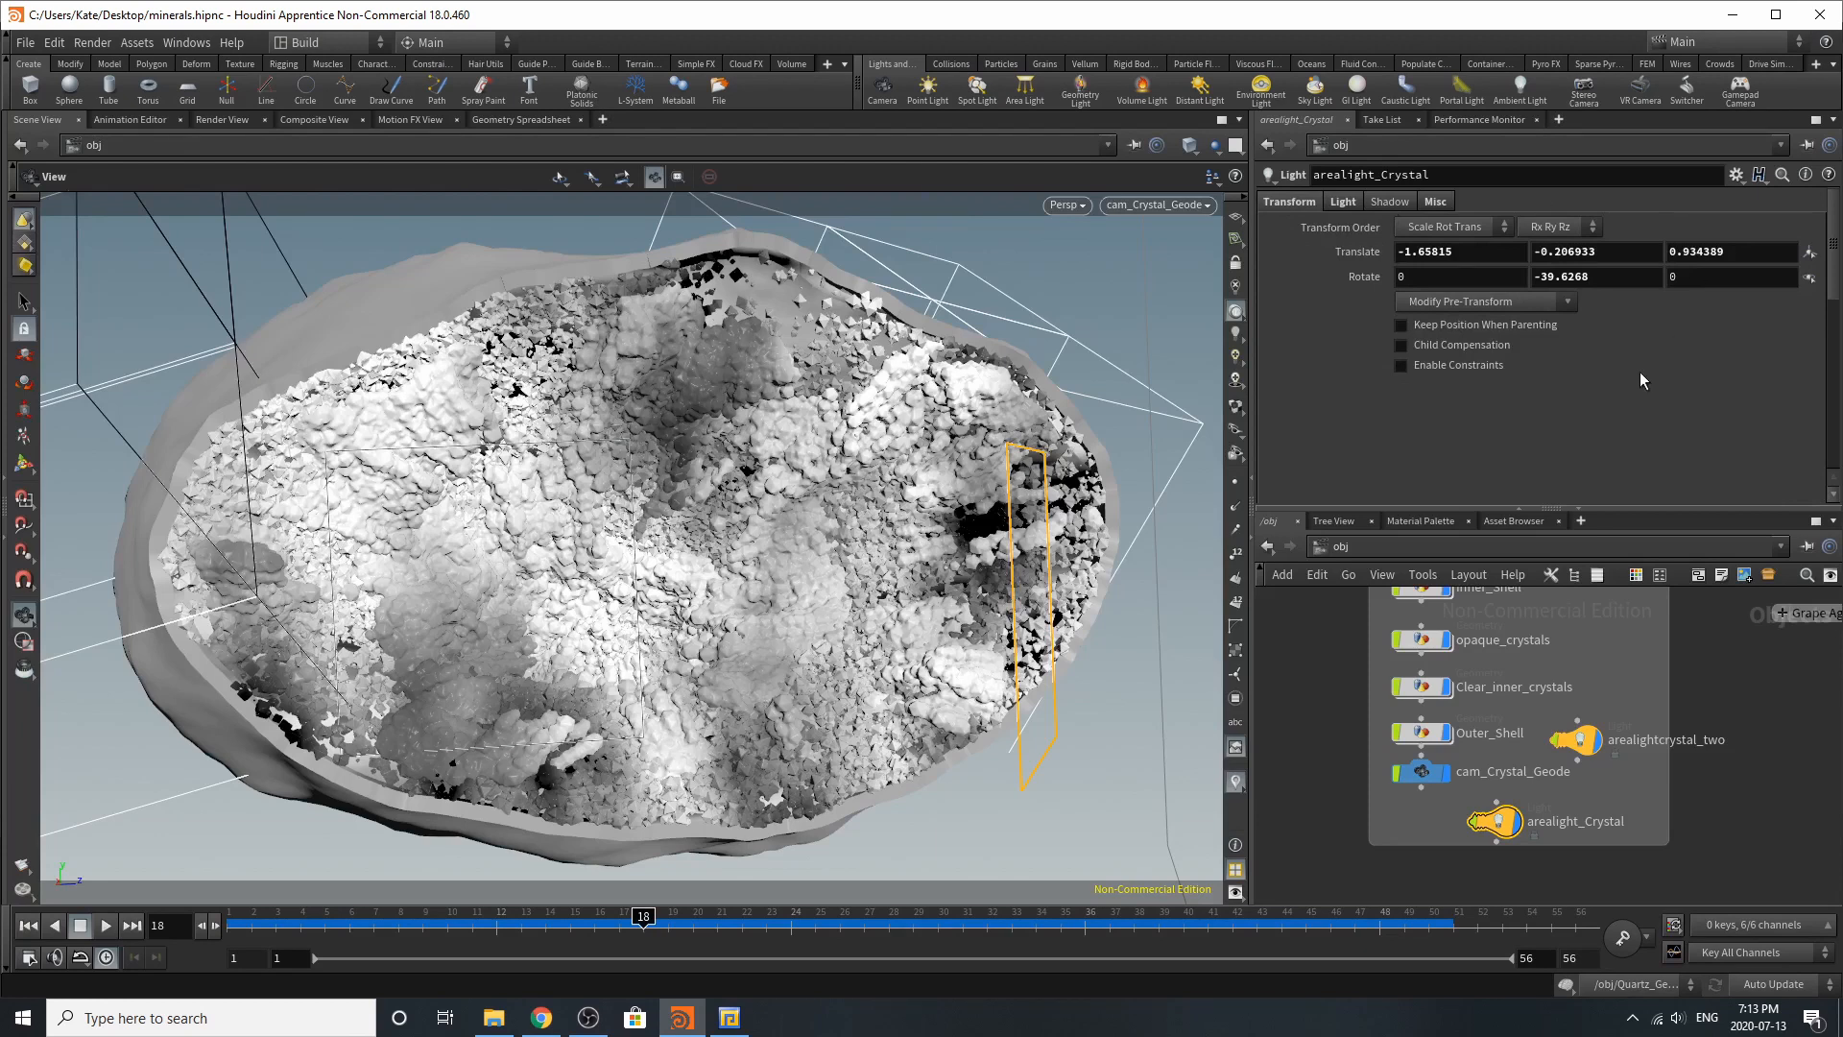
pyautogui.scroll(3, 1634, 816)
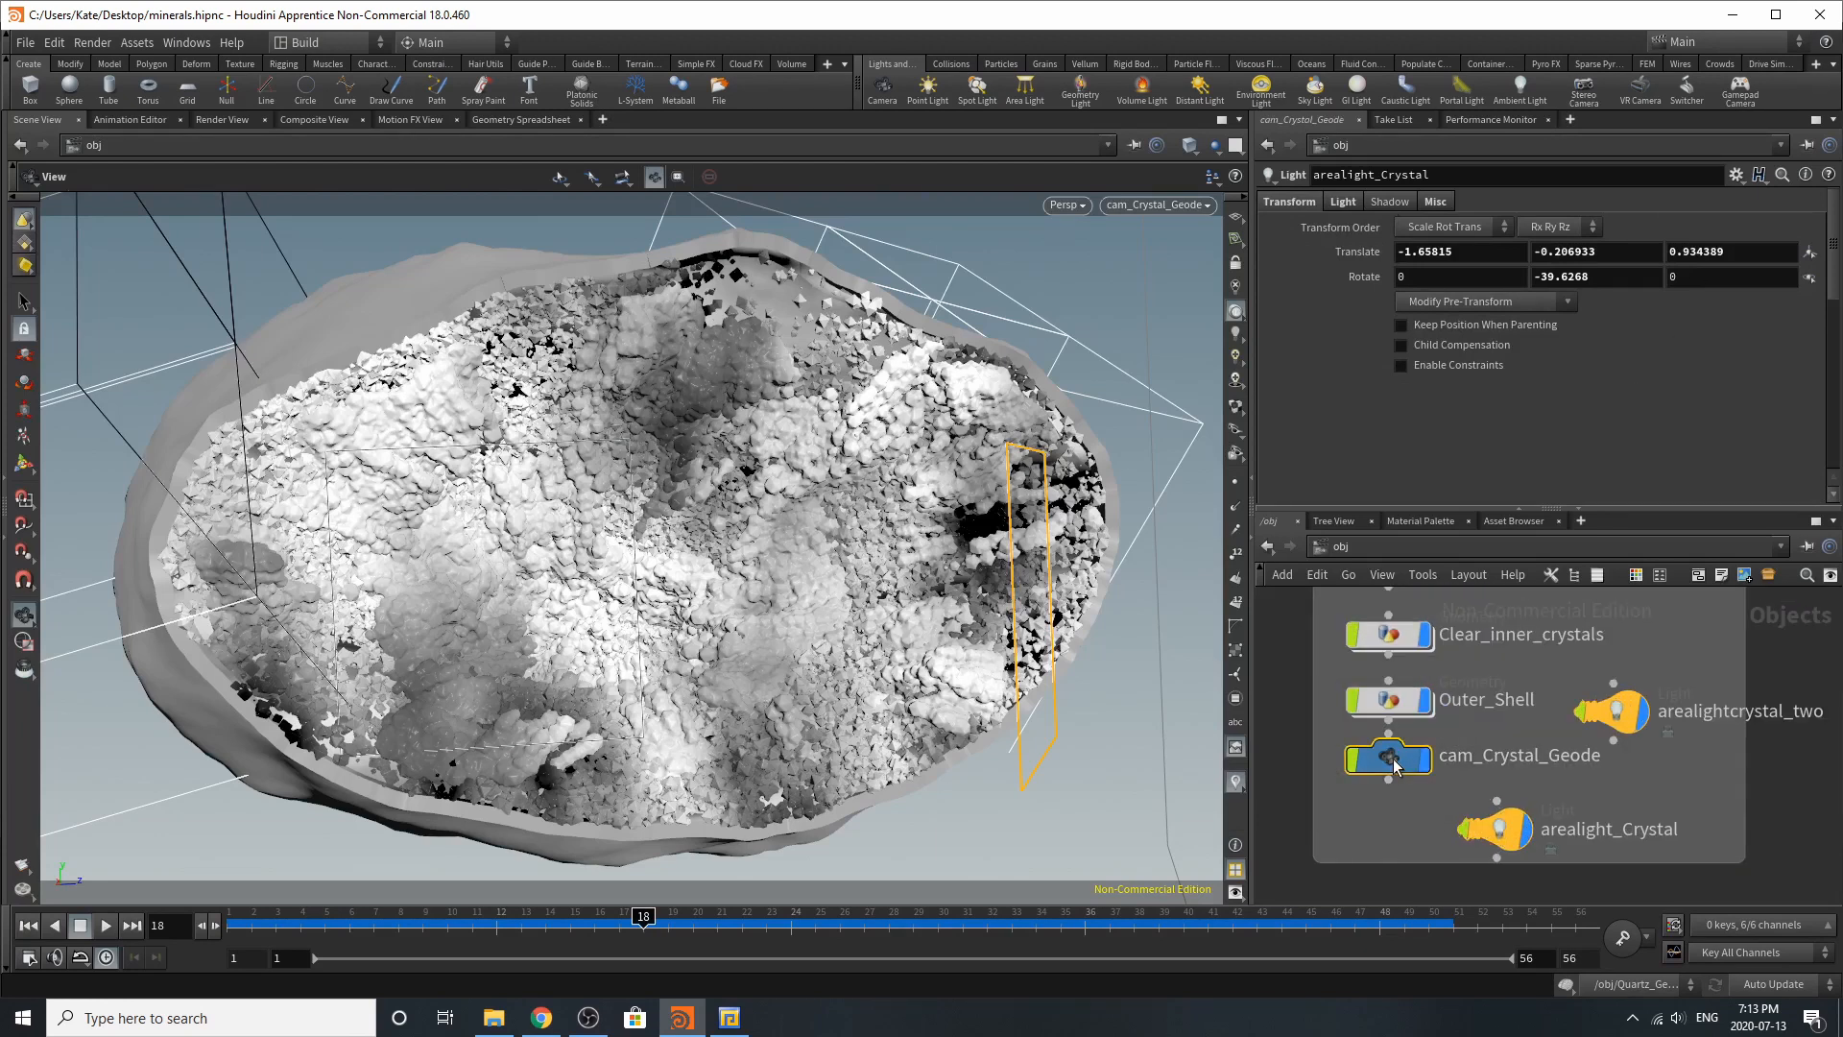
pyautogui.click(1392, 758)
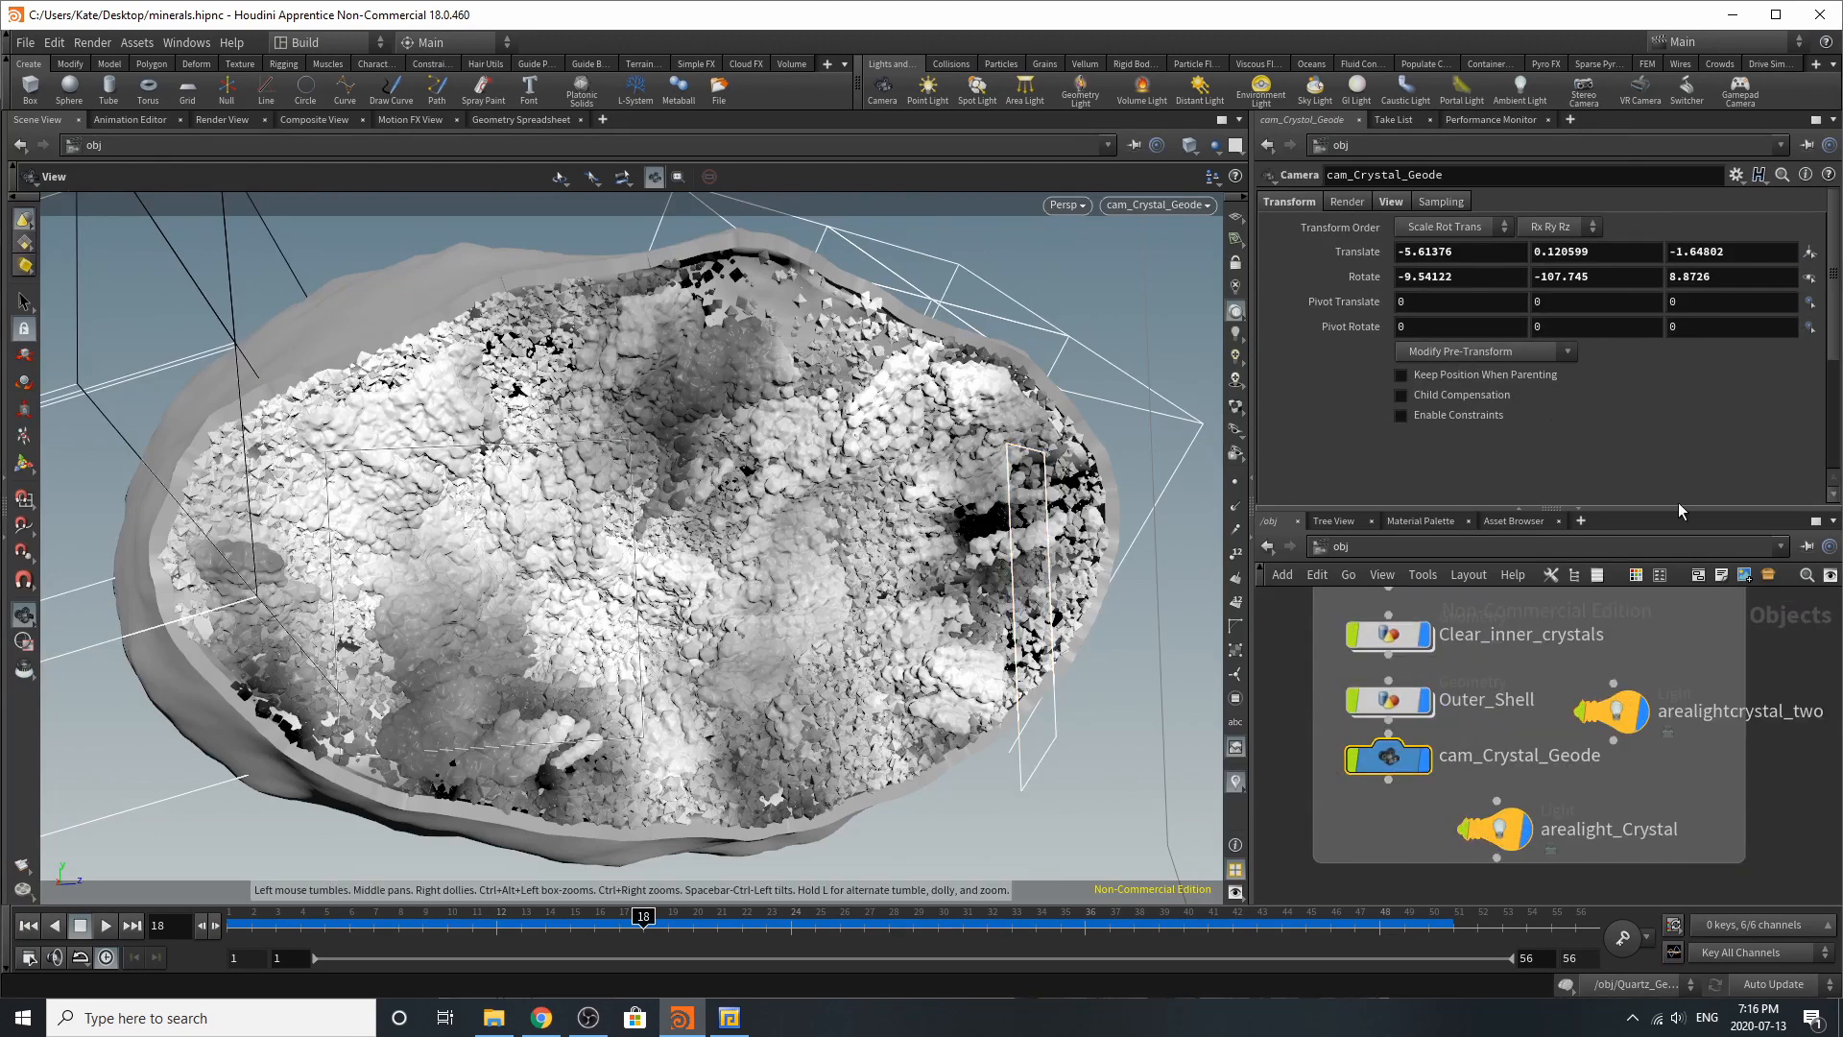
# Step: Compare the materials assigned to the opaque_crystals and Clear_inner_crystals objects
pyautogui.scroll(-3, 1540, 739)
pyautogui.scroll(3, 1478, 640)
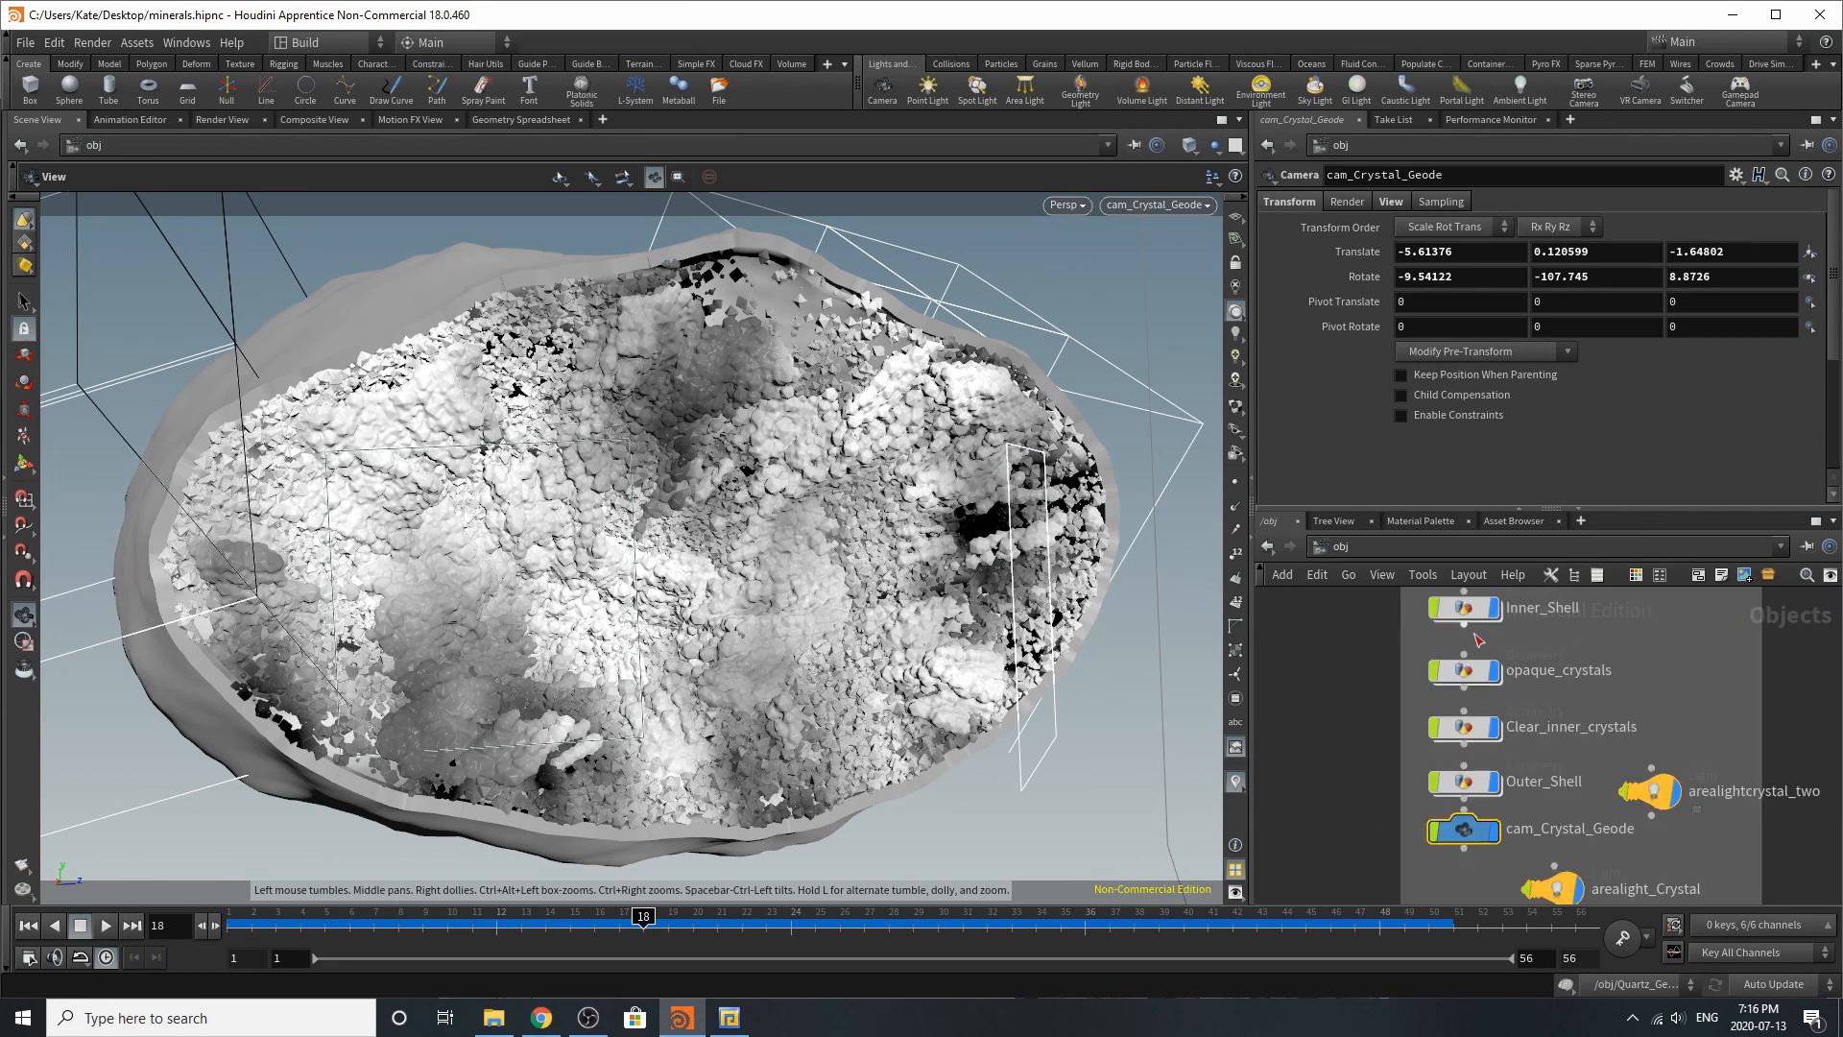
pyautogui.click(1462, 677)
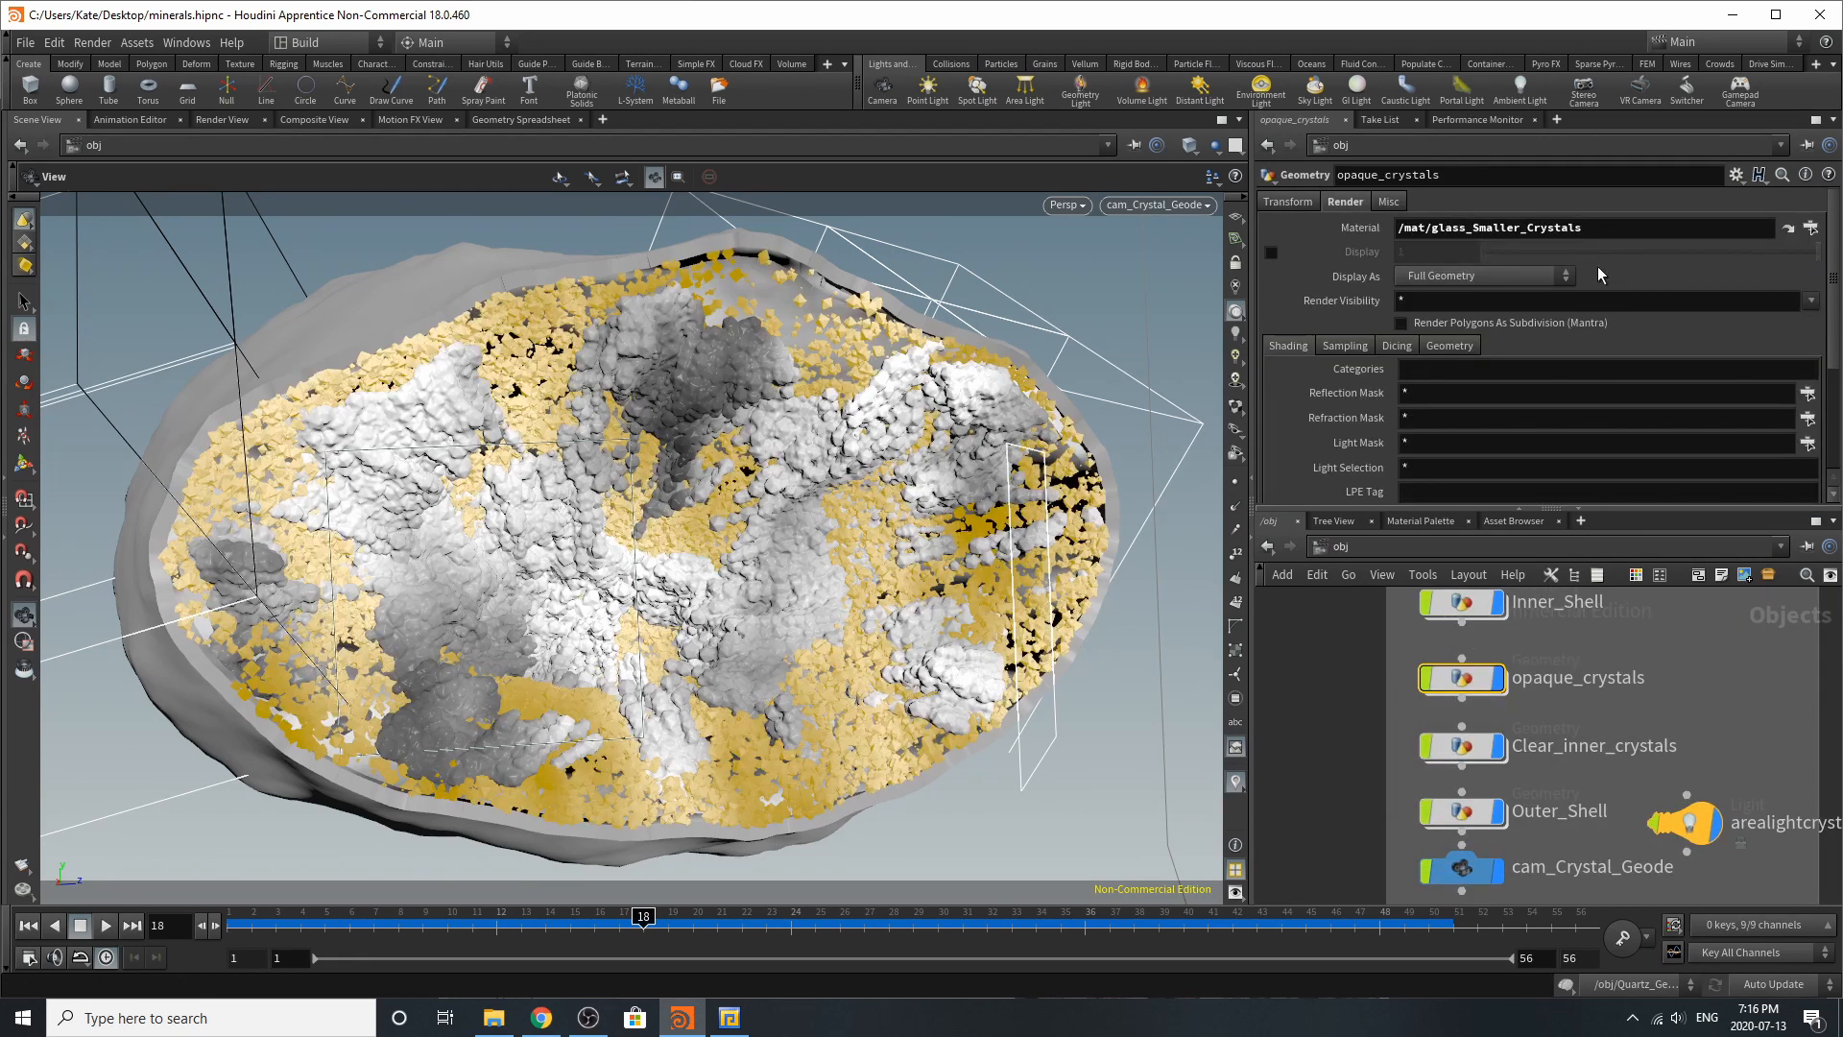
pyautogui.click(1462, 746)
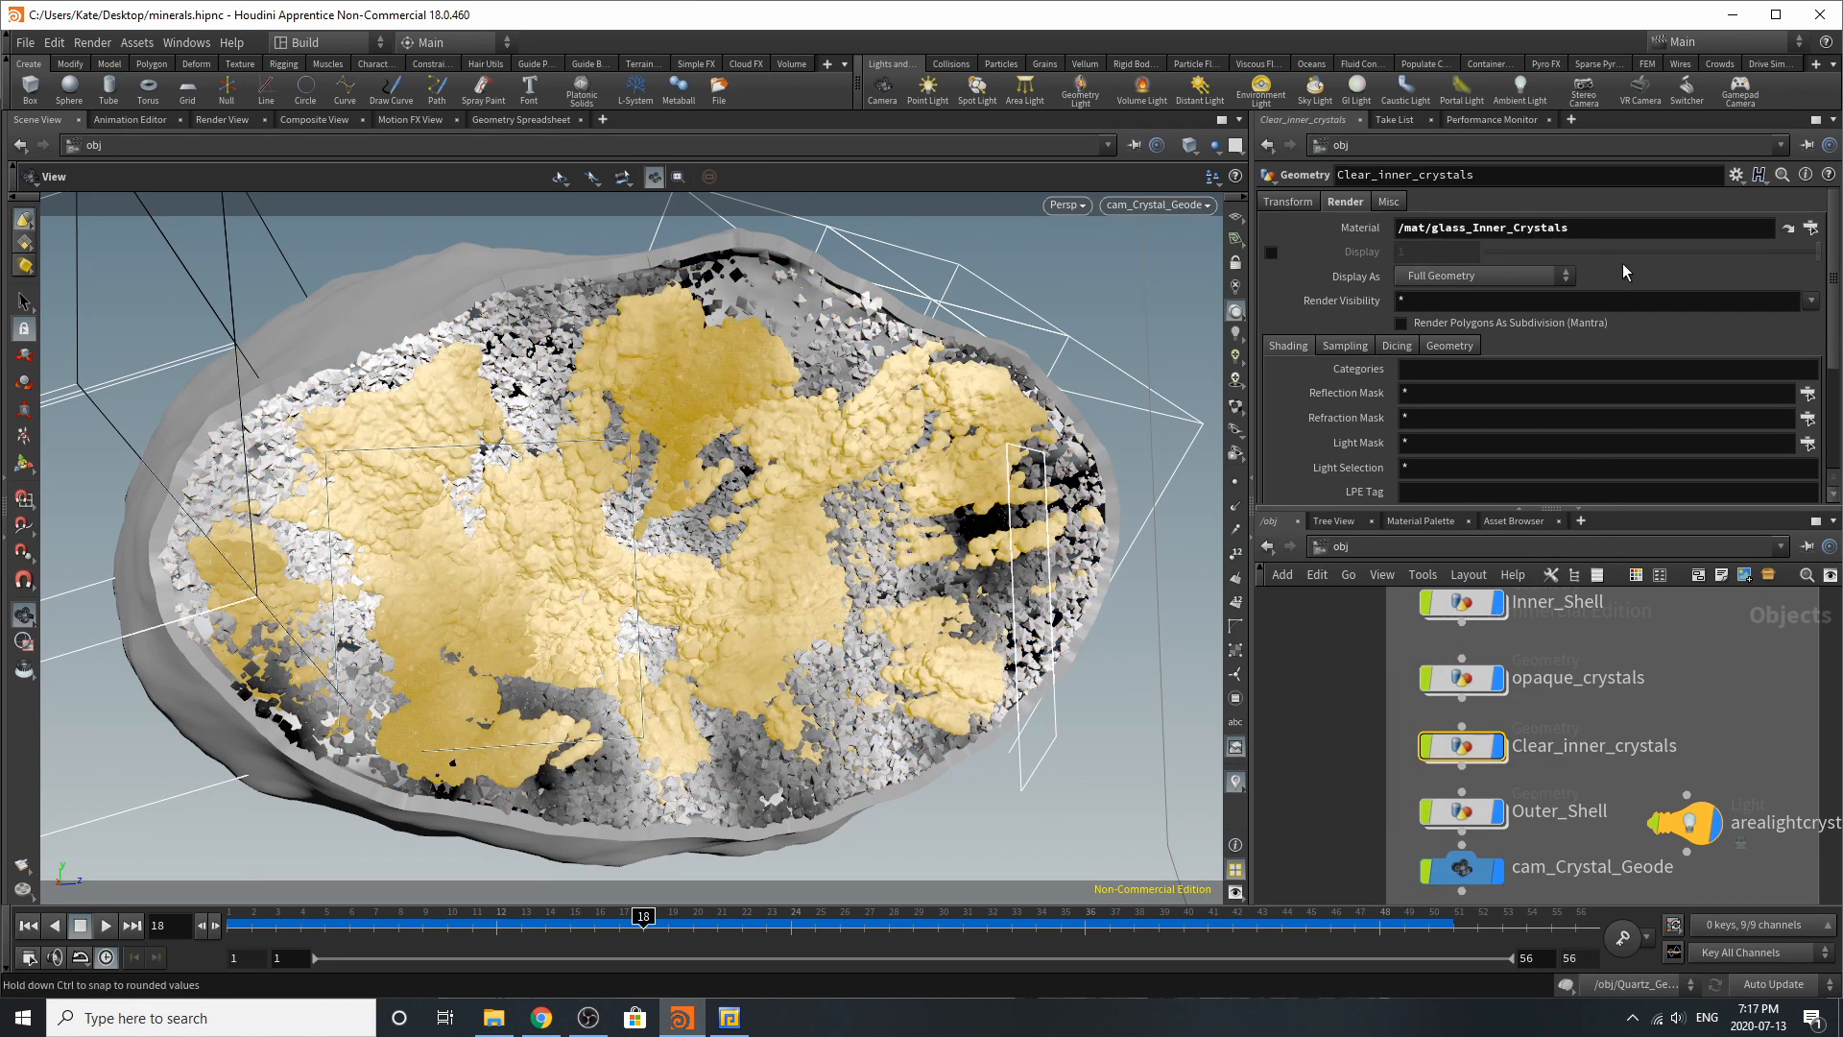
pyautogui.click(1462, 679)
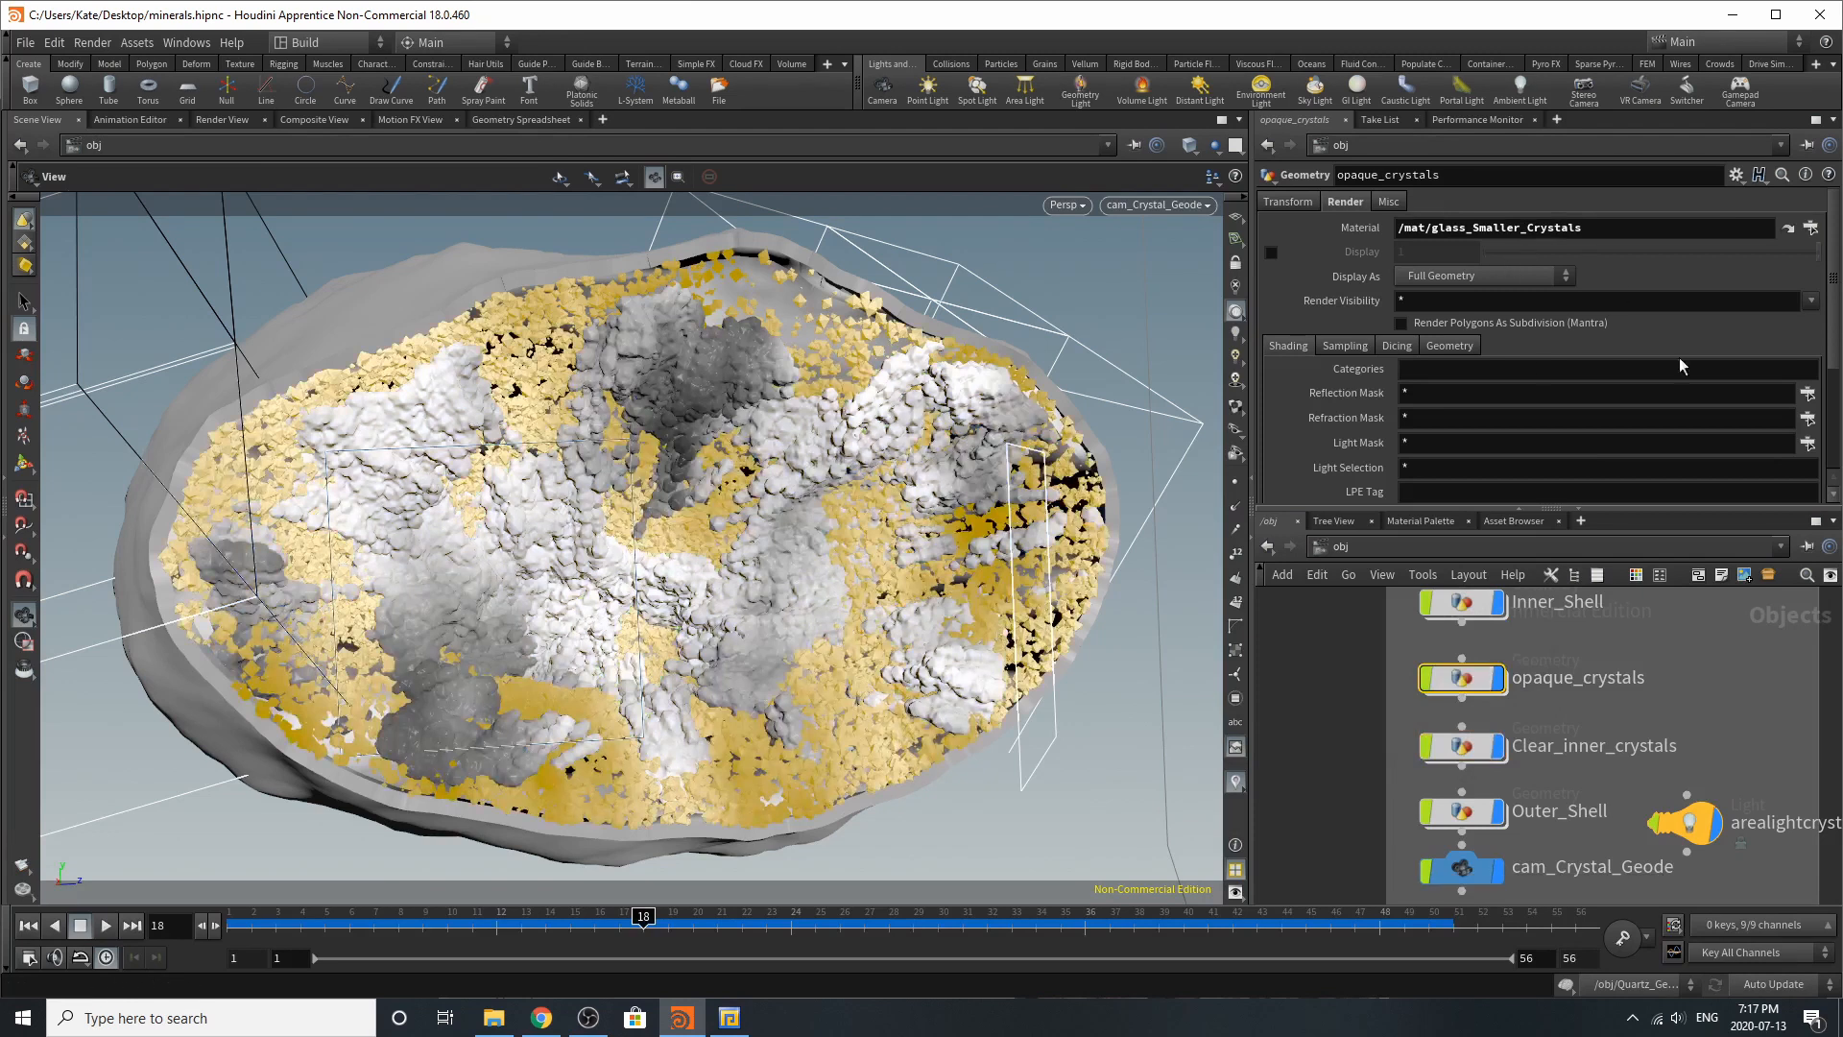
# Step: Check the materials assigned to the Outer_Shell and Inner_Shell objects
pyautogui.click(1462, 811)
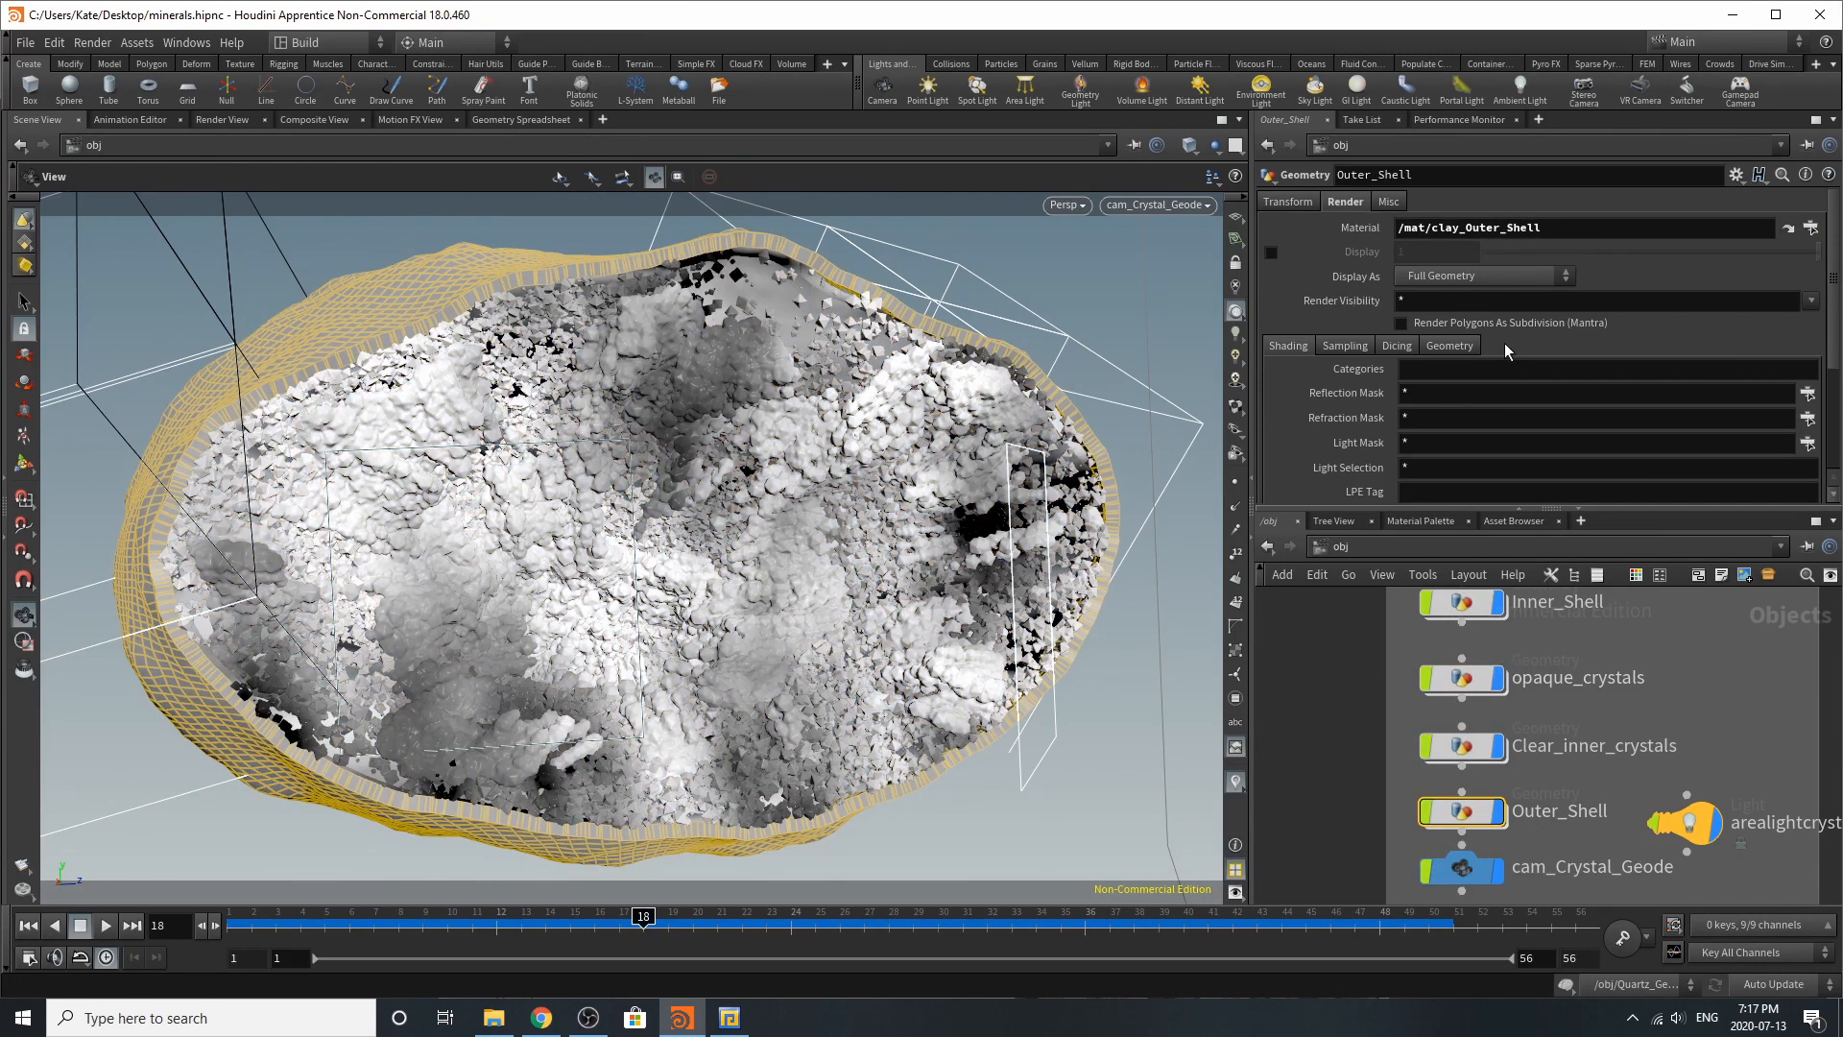
pyautogui.click(1461, 607)
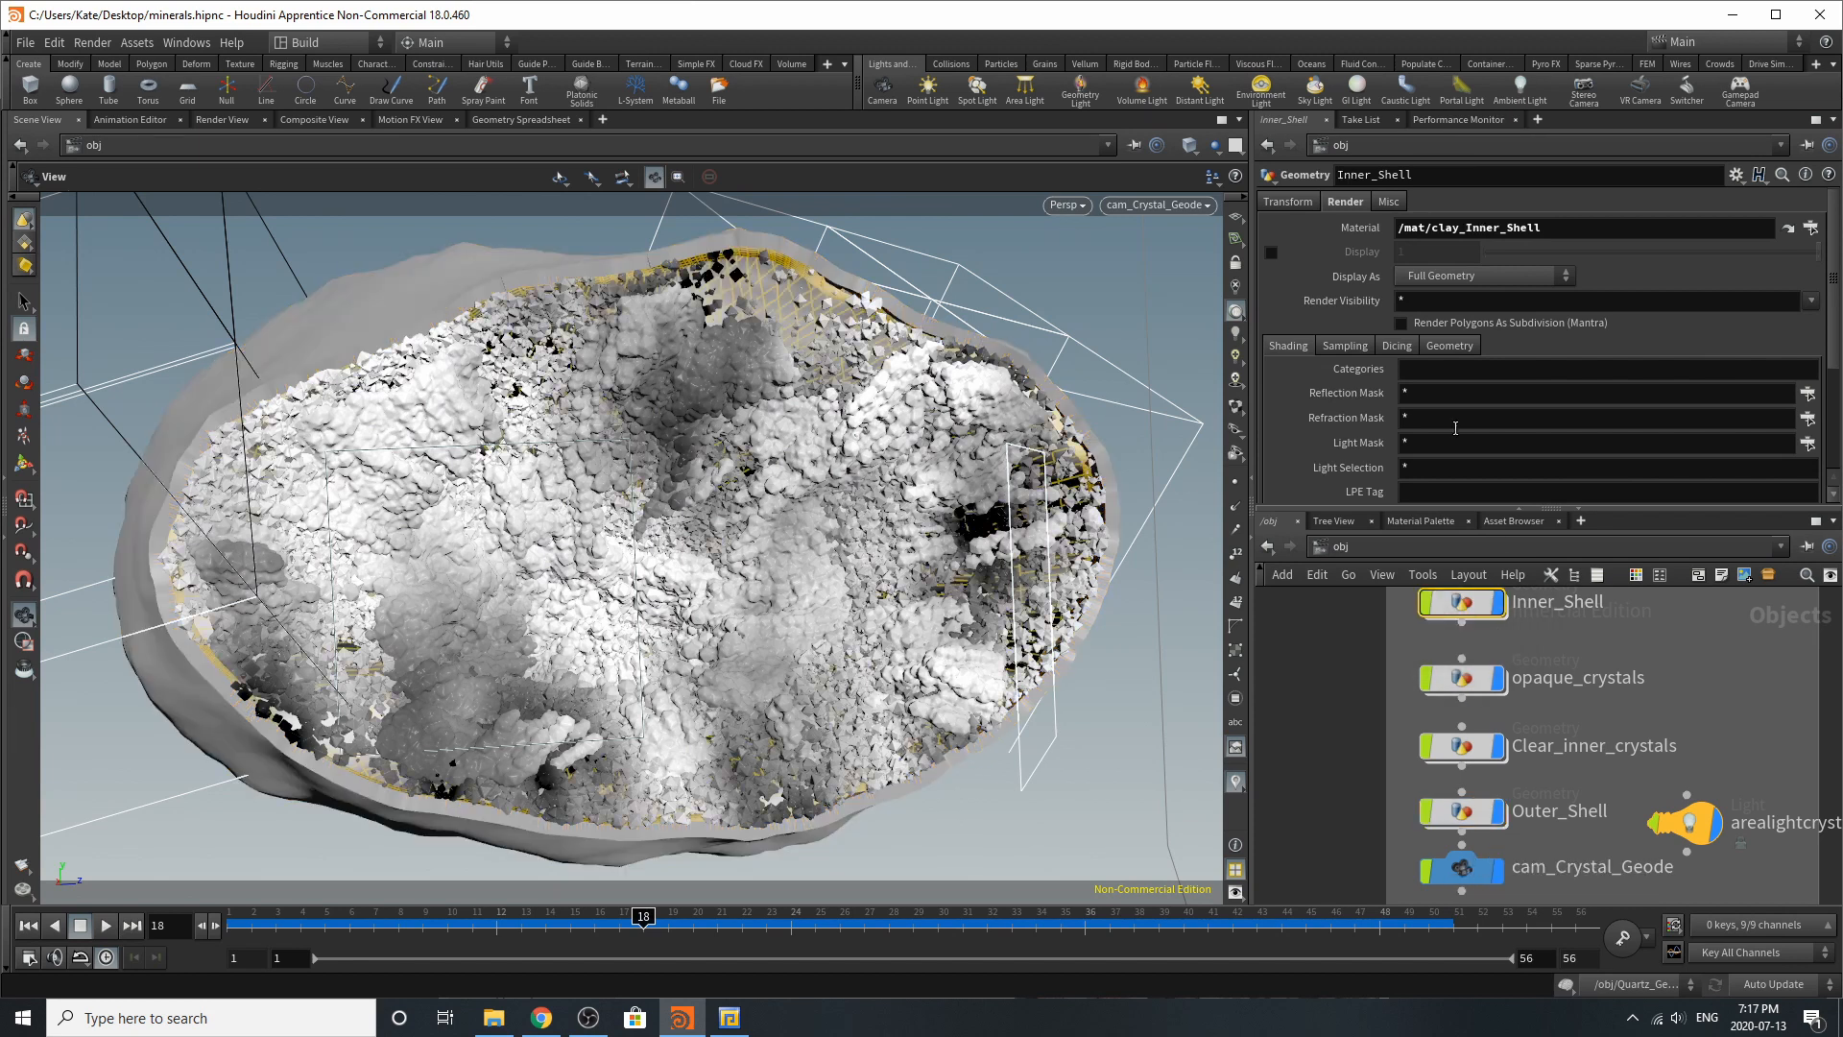
pyautogui.click(1345, 300)
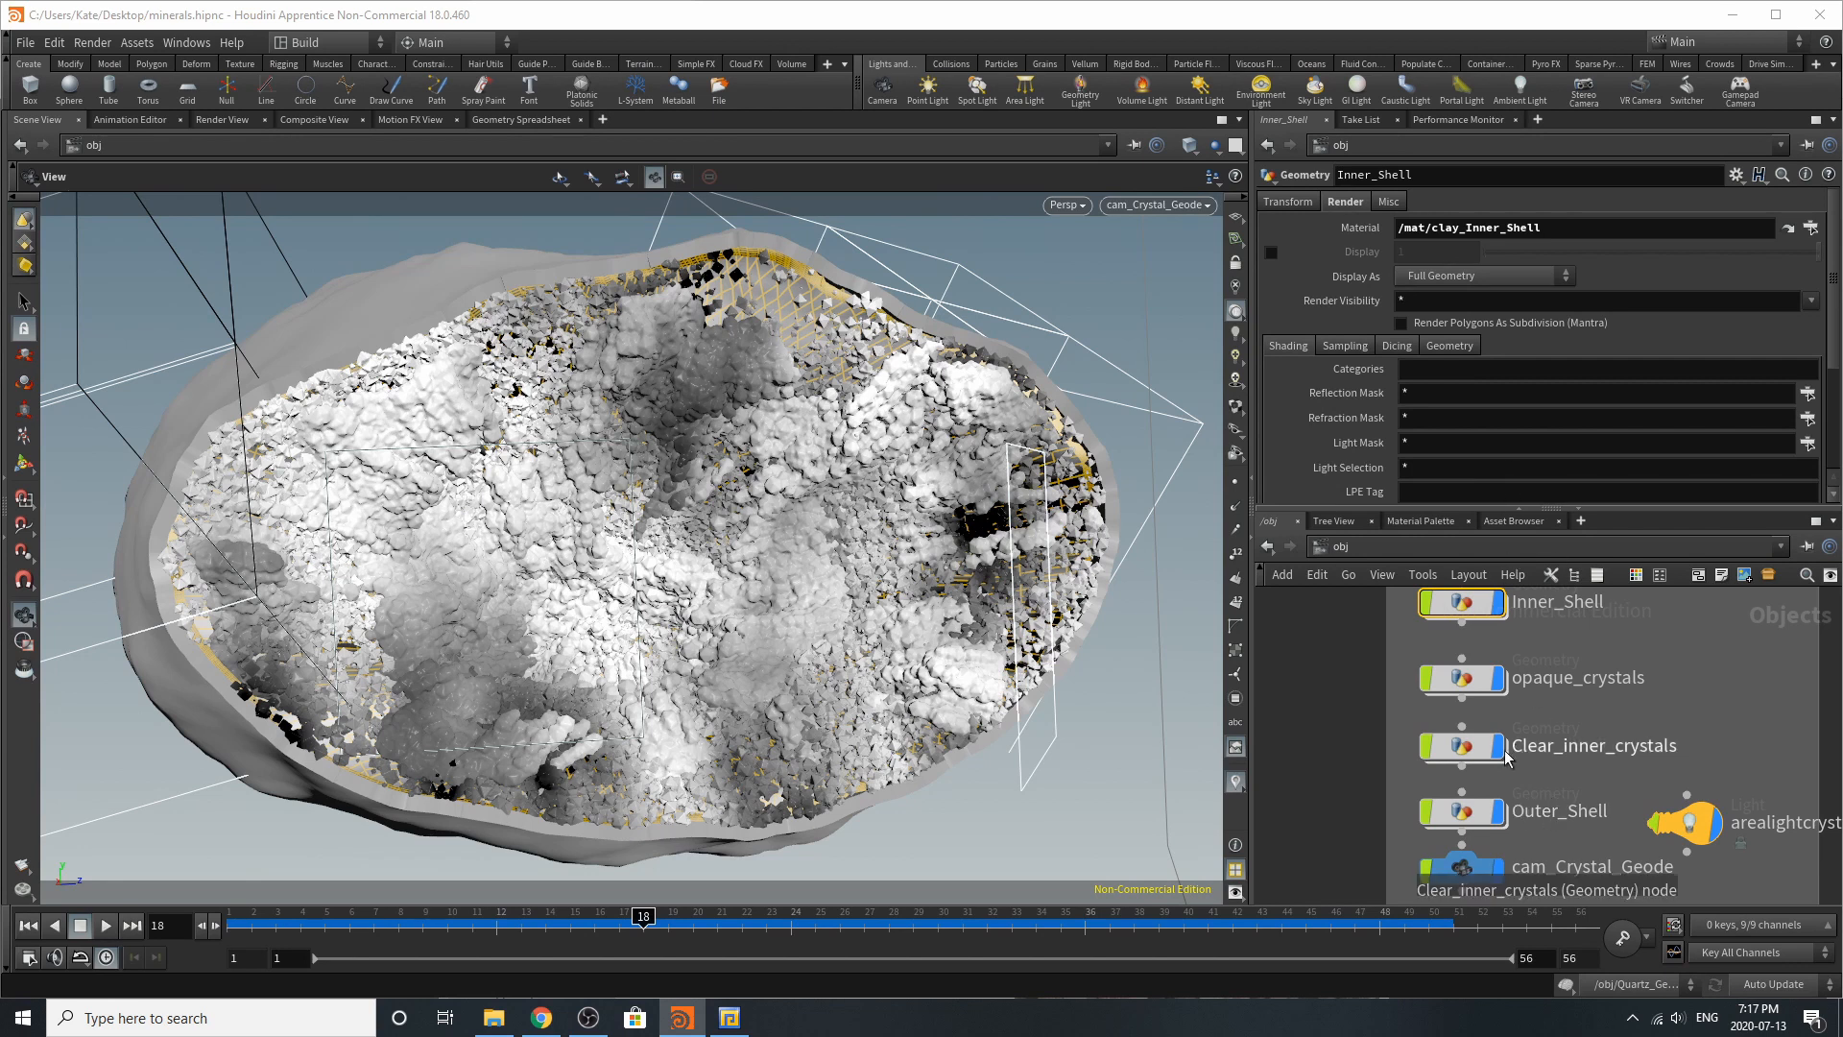
pyautogui.click(1460, 811)
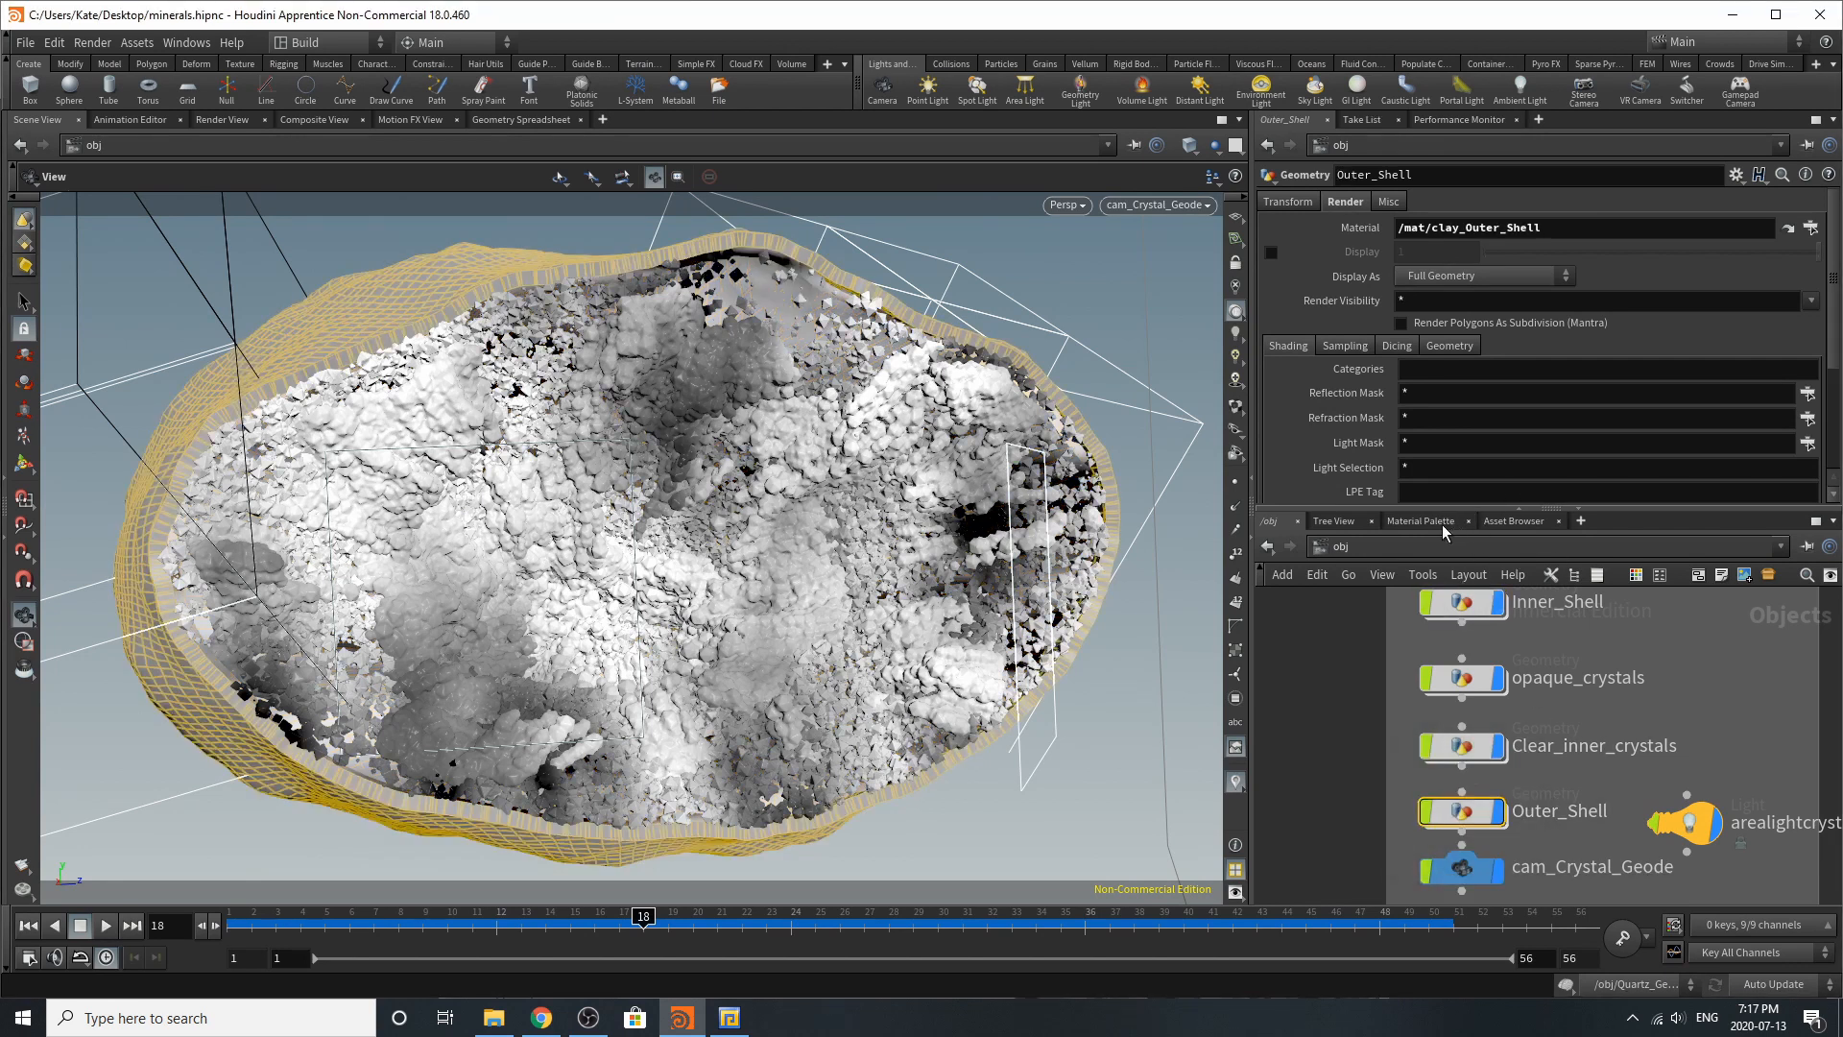
# Step: Open the clay_Inner_Shell material from the scene's materials and examine its surface, opacity, bump and displacement settings
pyautogui.click(1421, 521)
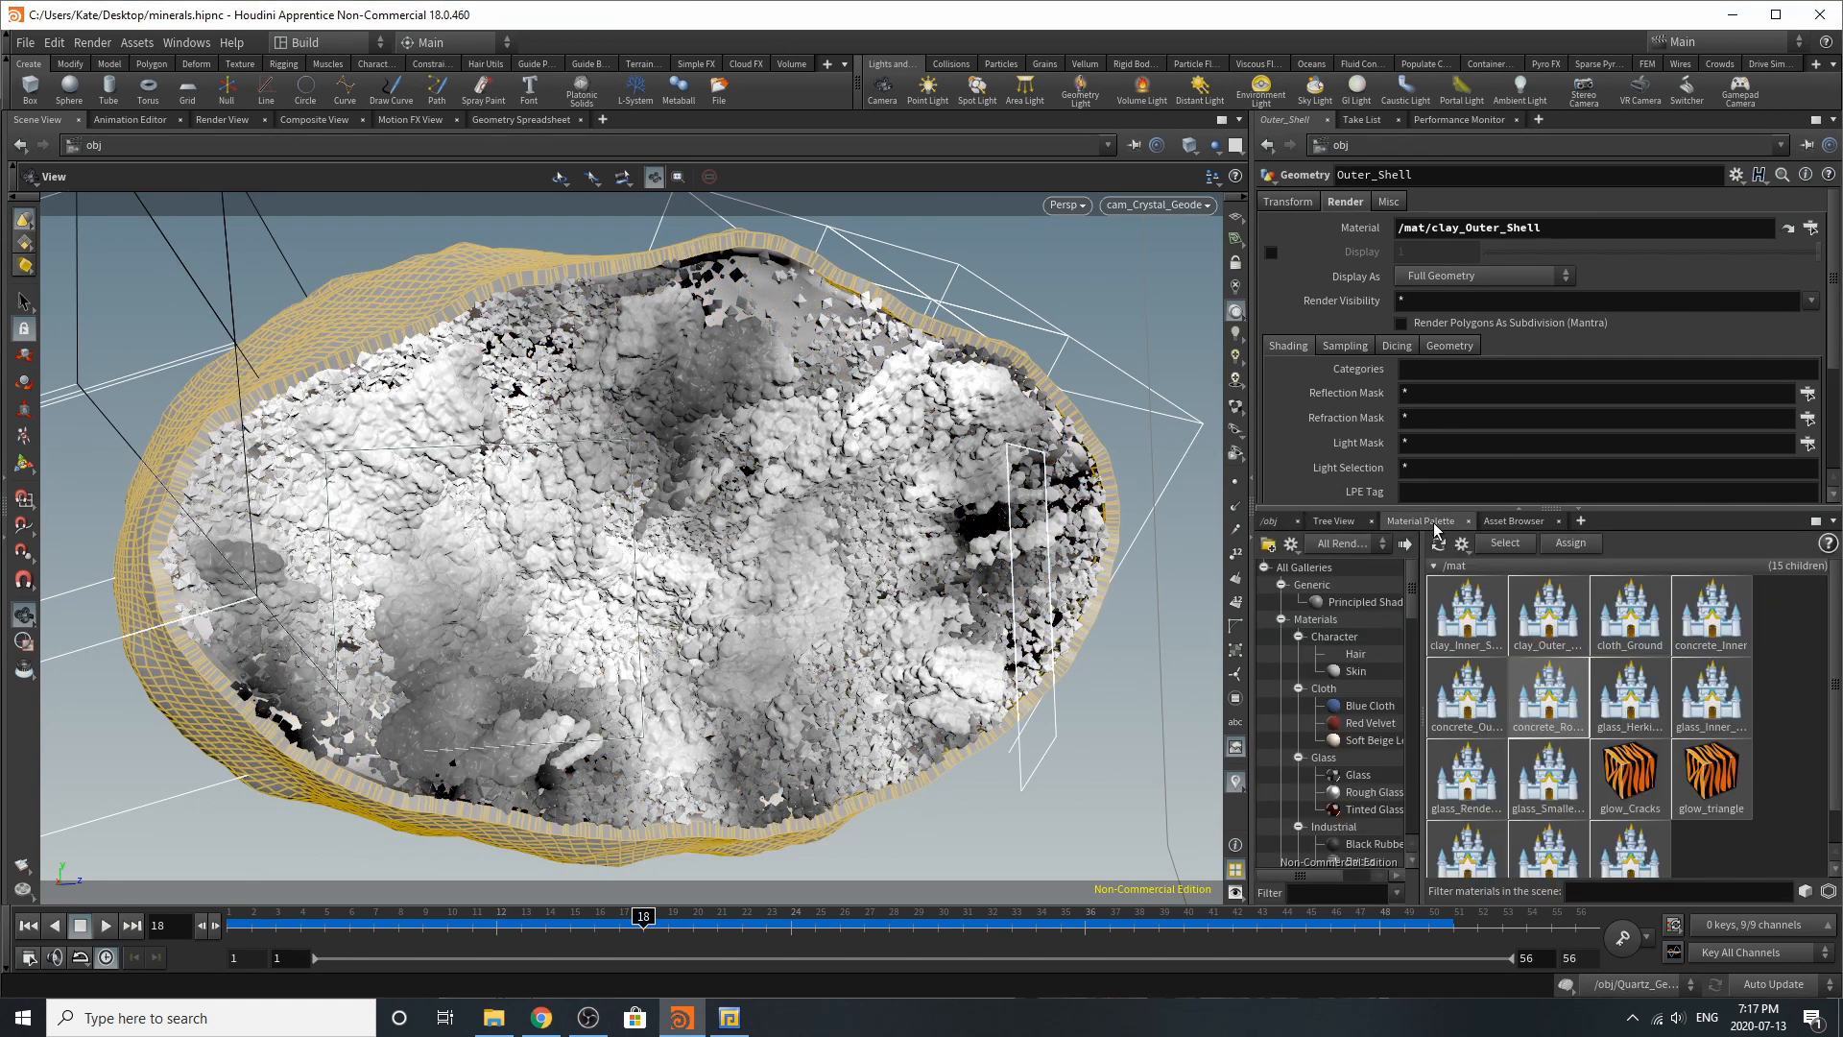
pyautogui.click(1450, 650)
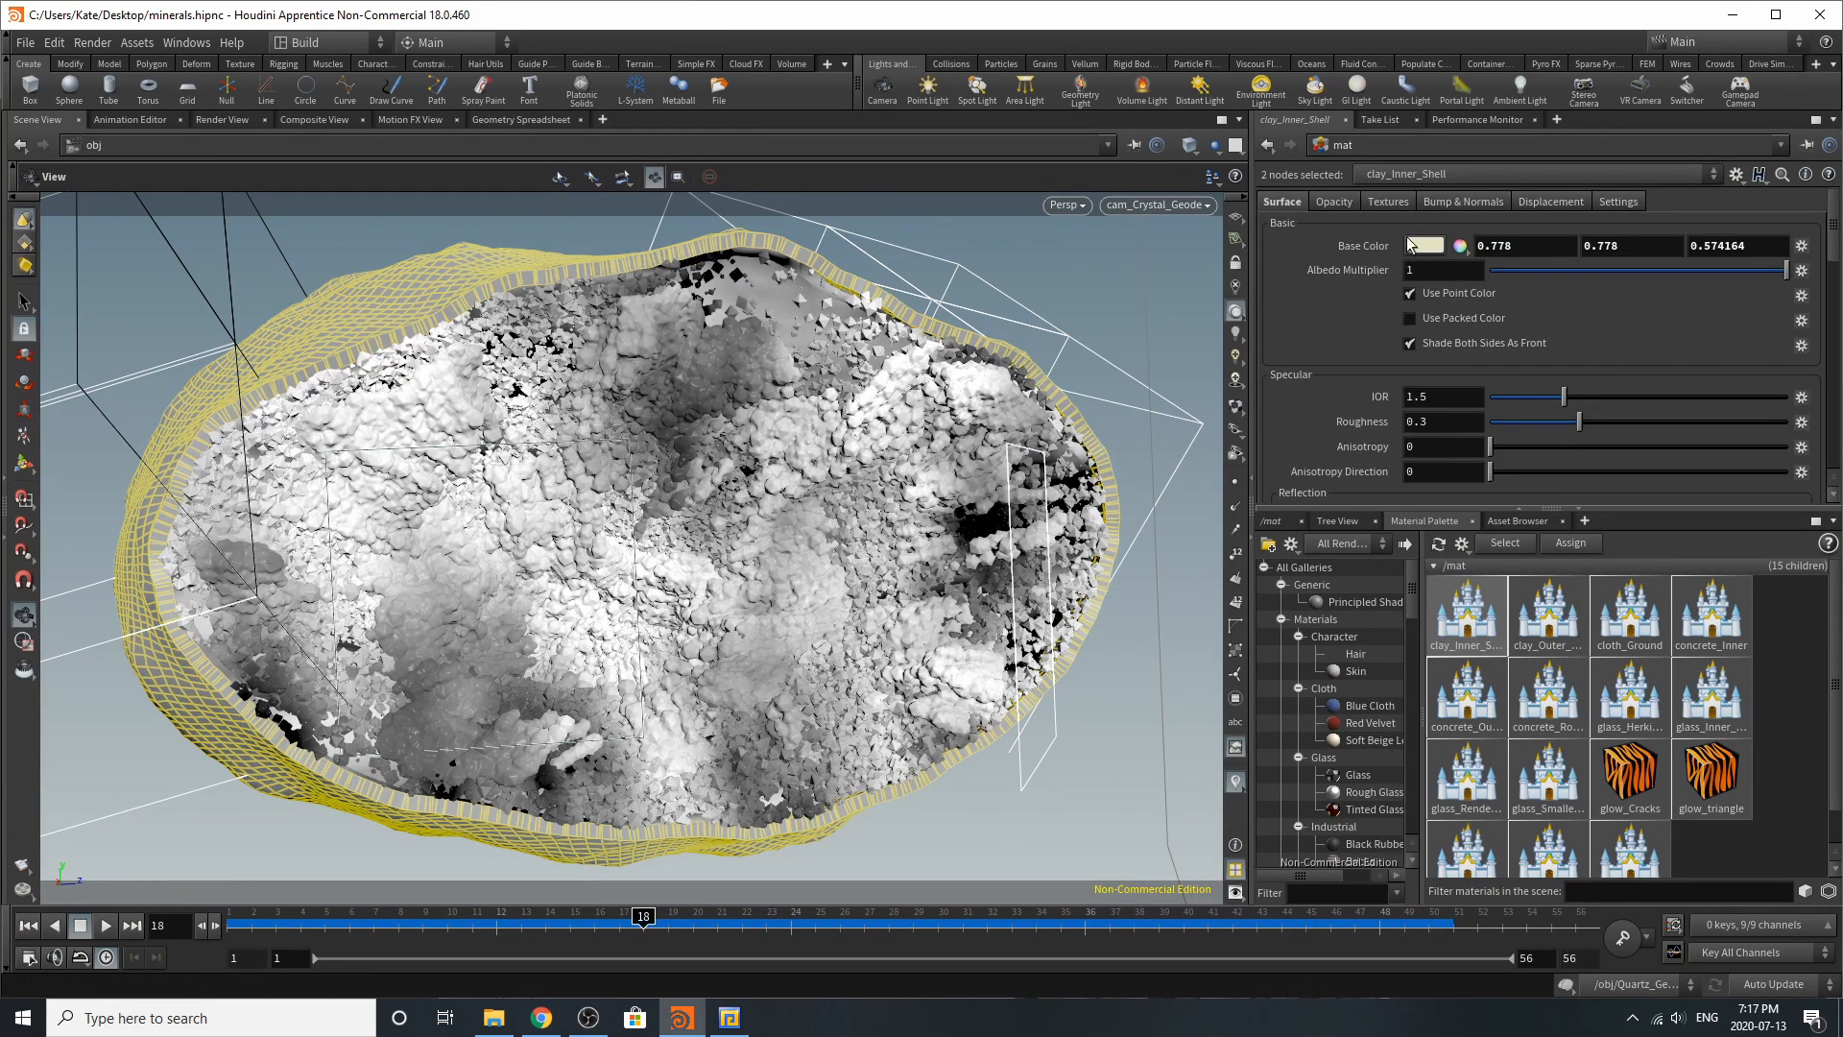
pyautogui.scroll(-2, 1403, 394)
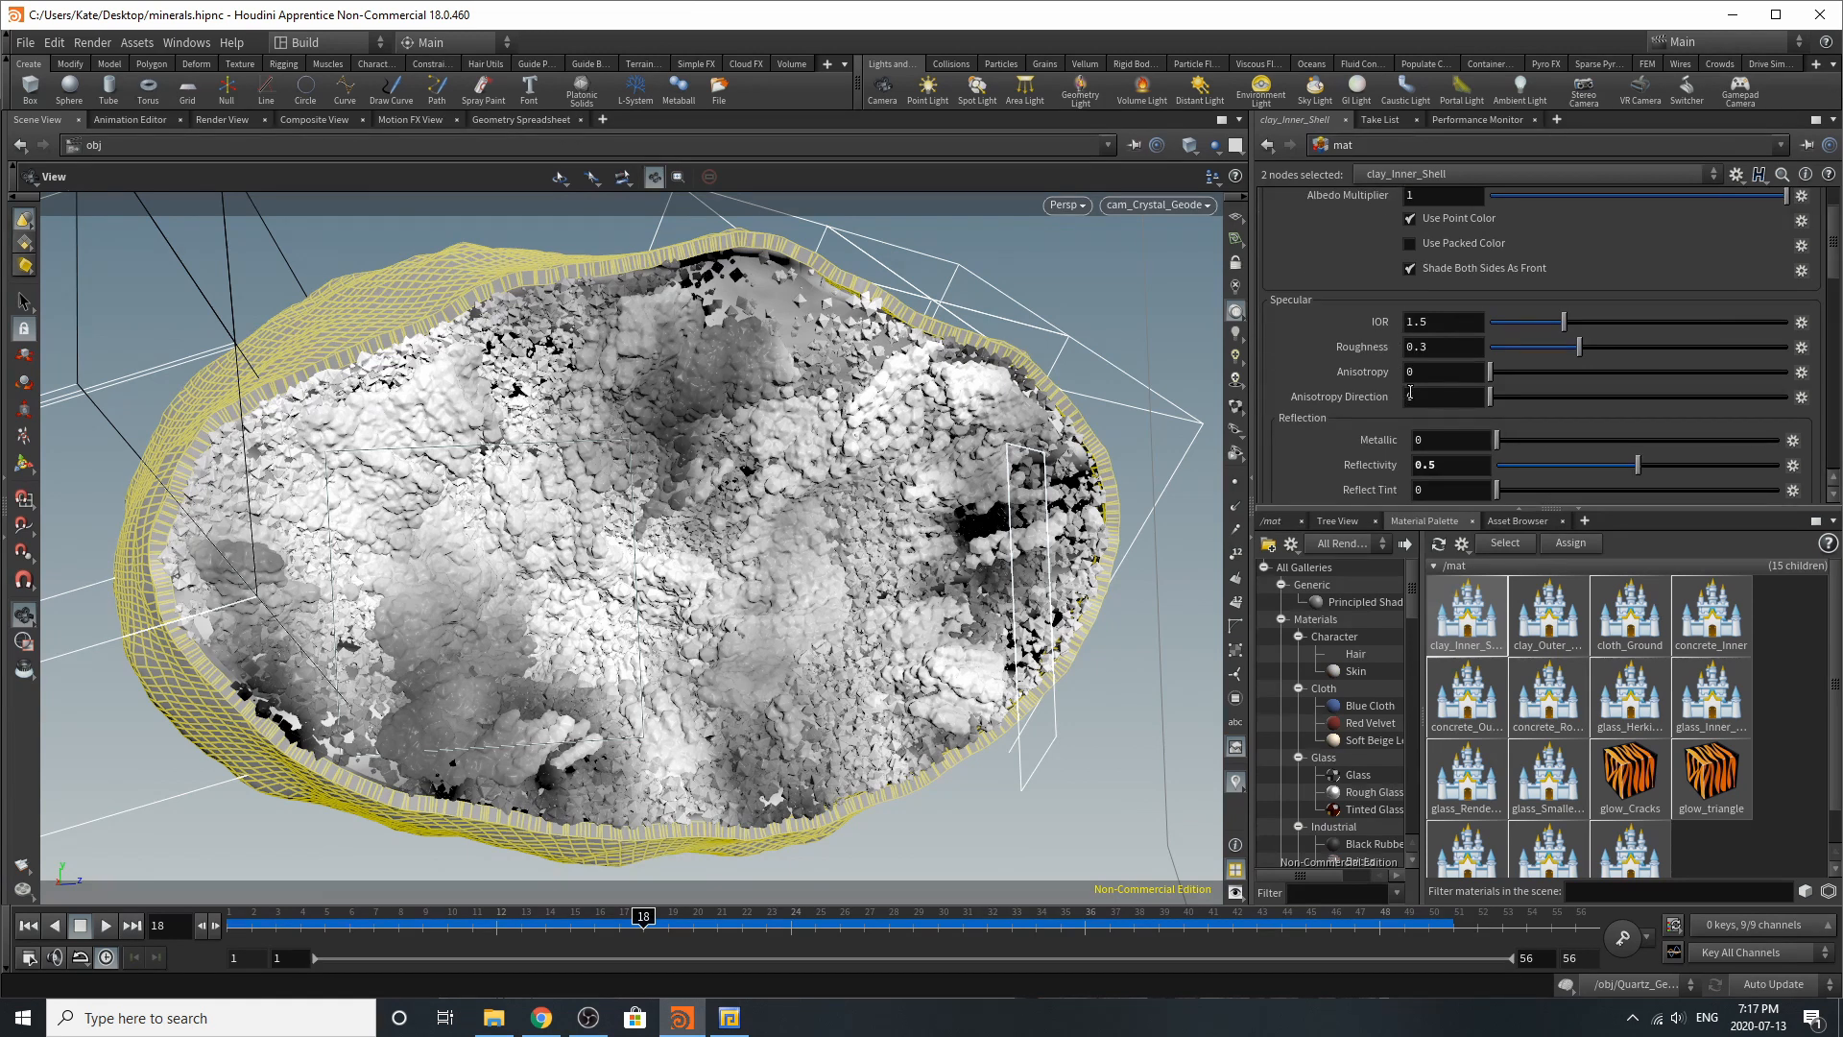
pyautogui.scroll(-3, 1410, 392)
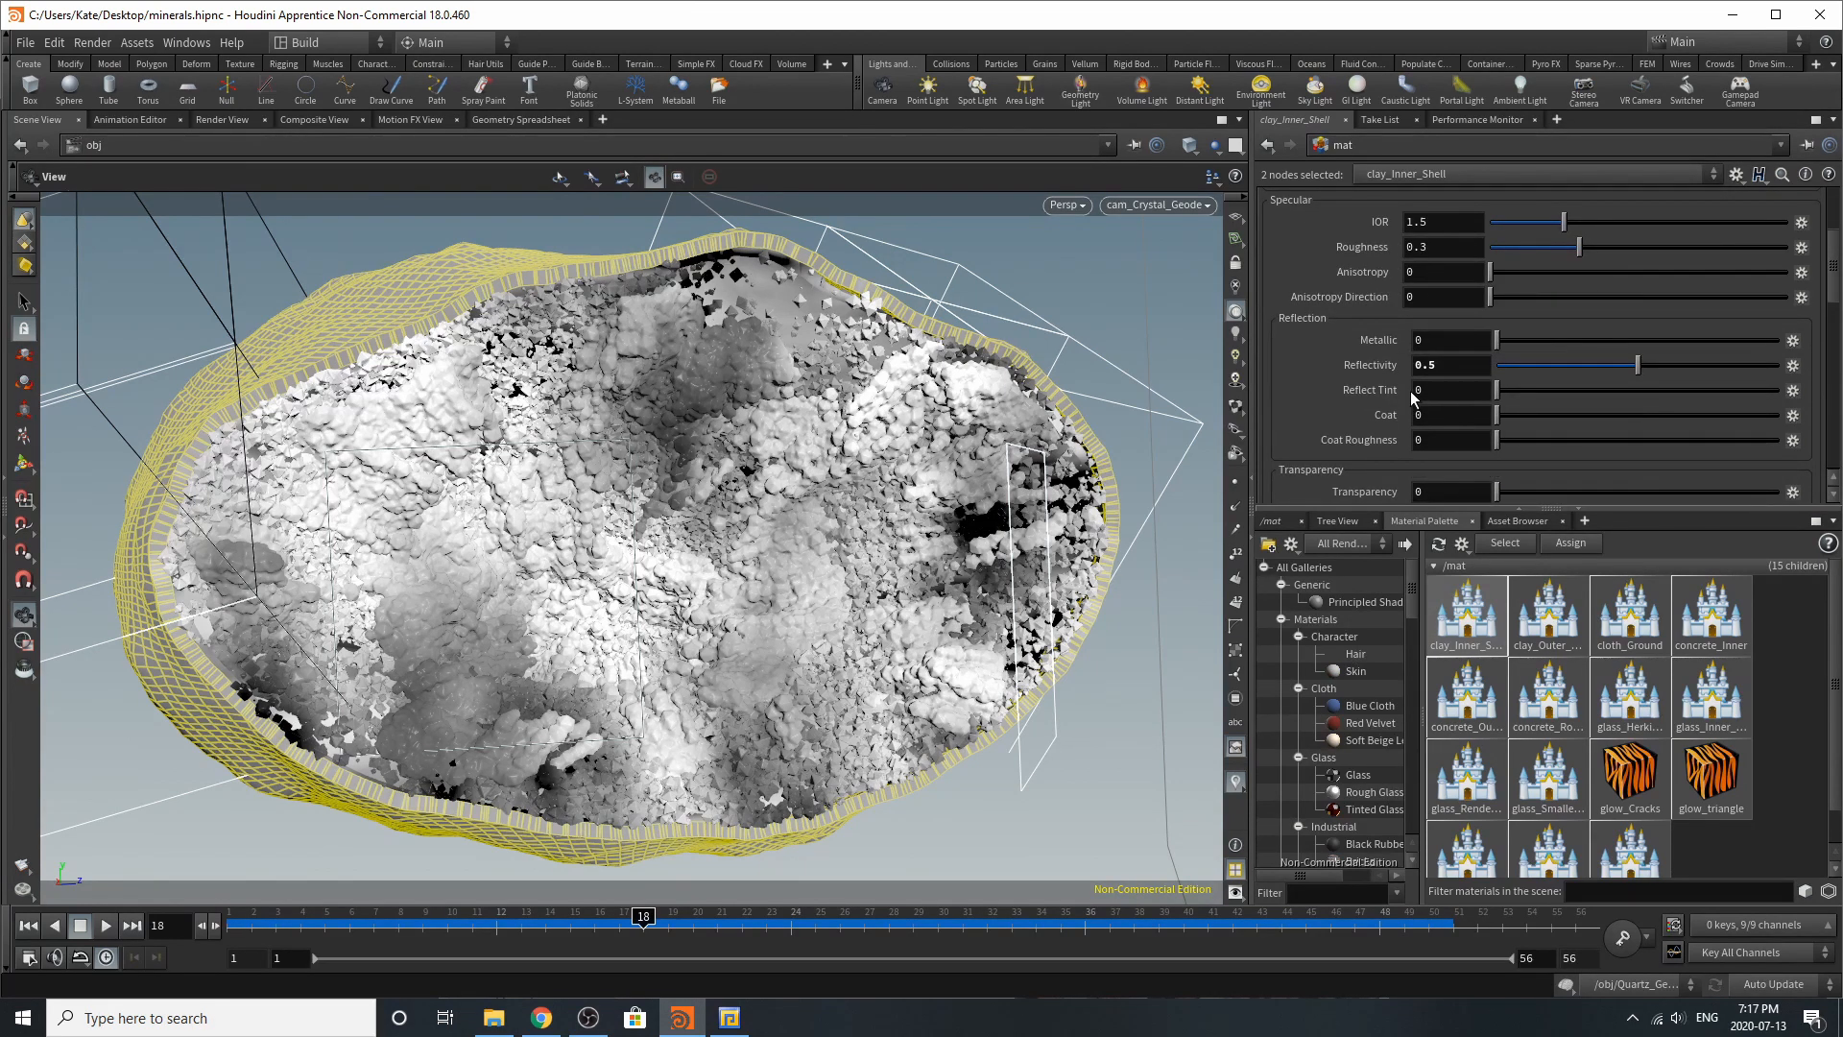
pyautogui.scroll(-7, 1411, 395)
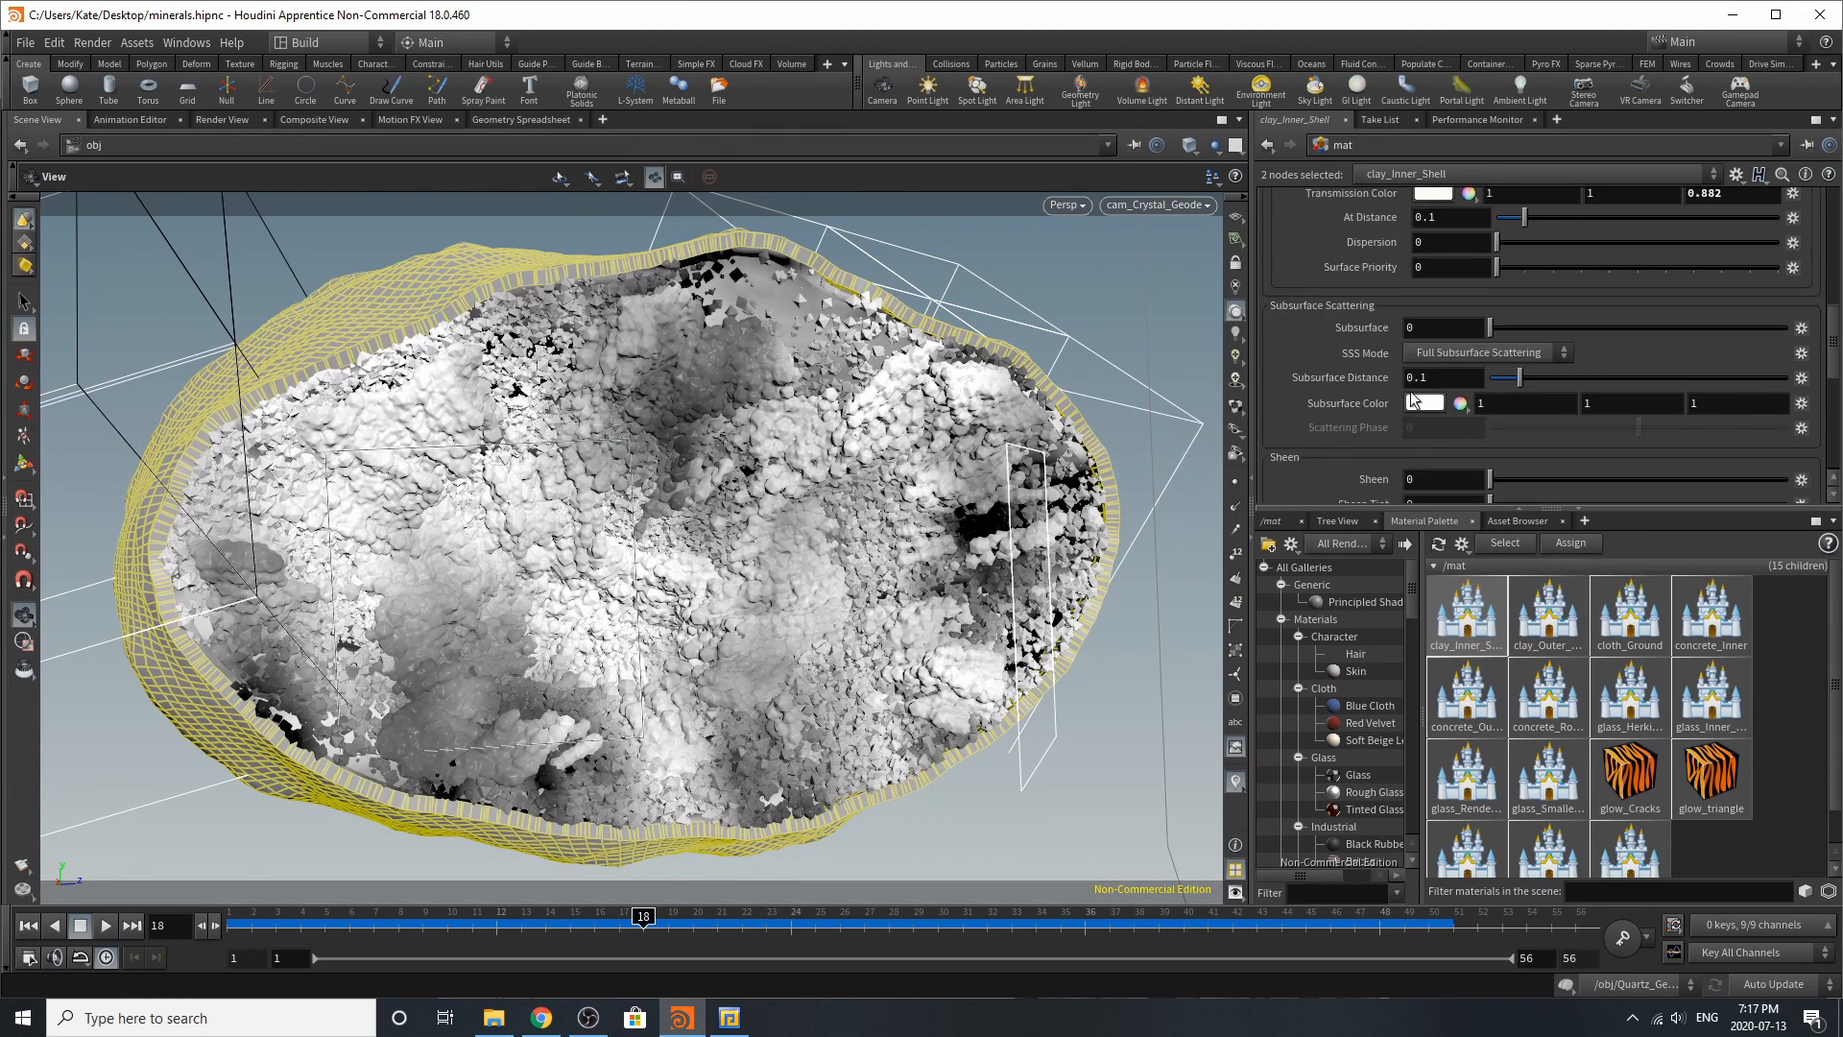
pyautogui.scroll(-9, 1411, 390)
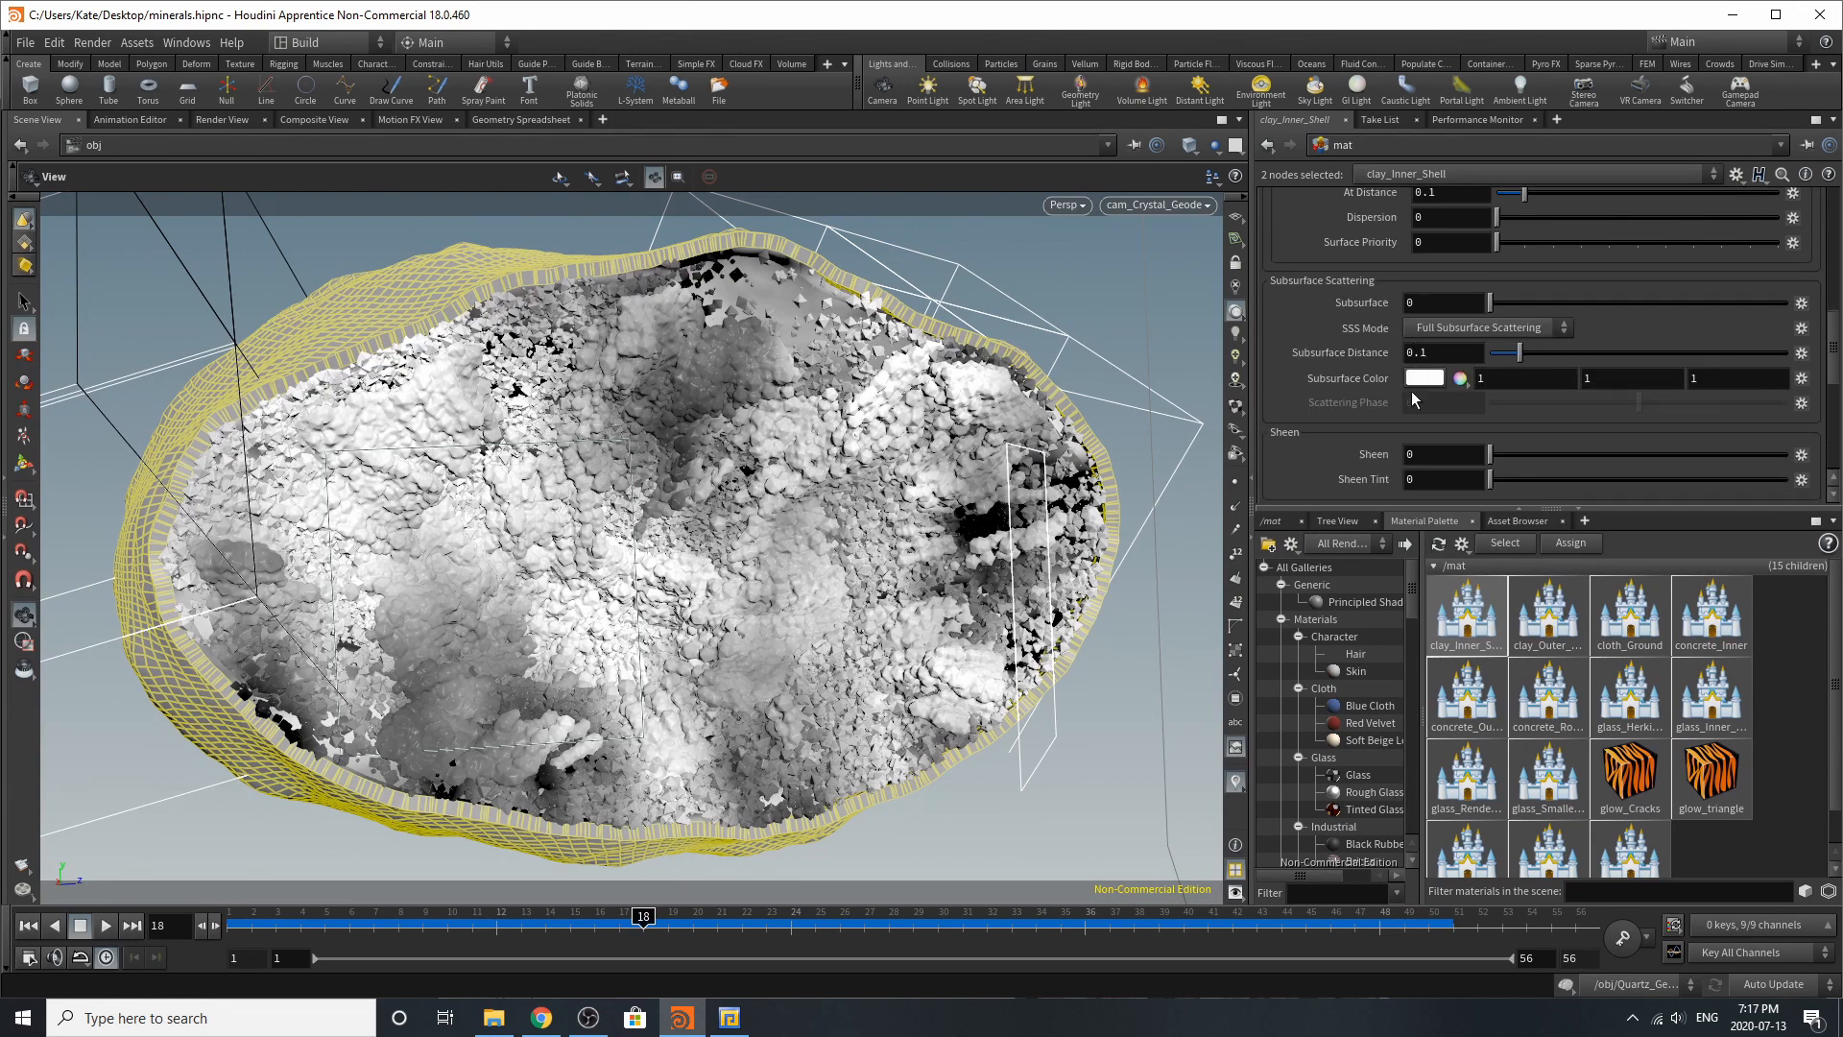
pyautogui.scroll(20, 1411, 392)
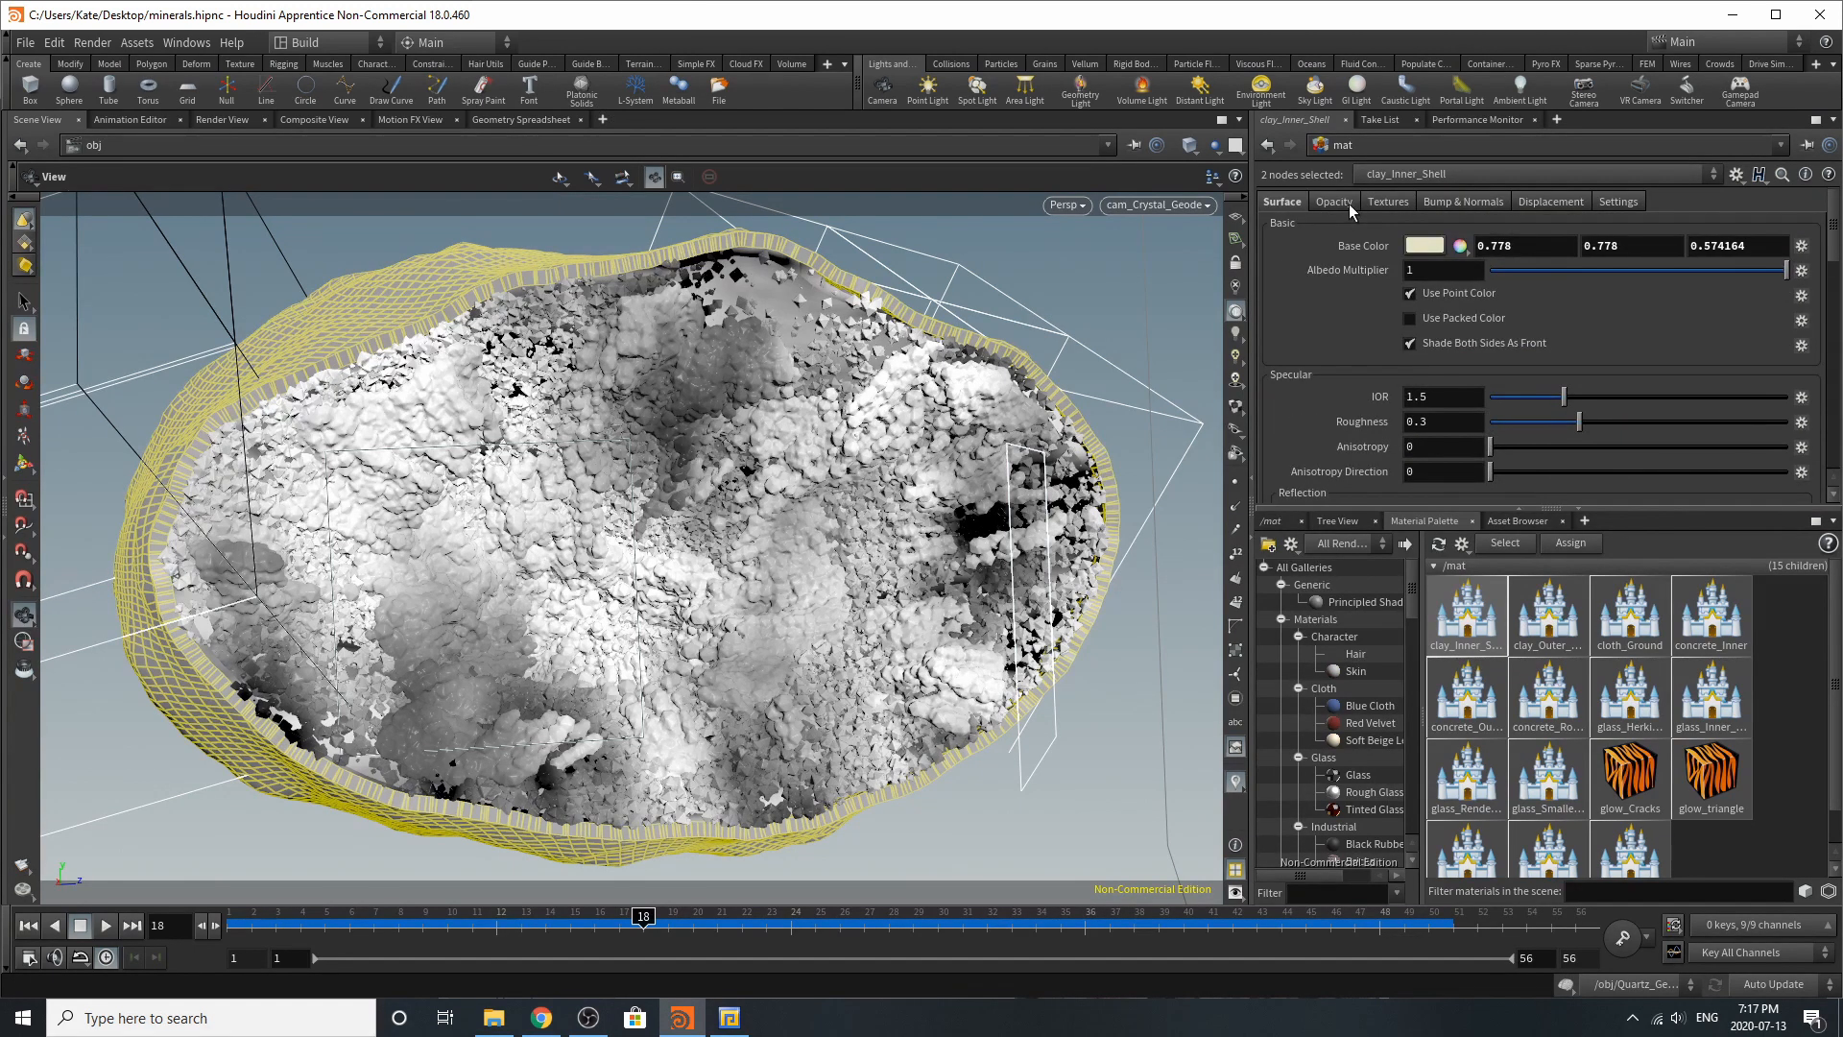
pyautogui.click(1351, 203)
pyautogui.click(1507, 199)
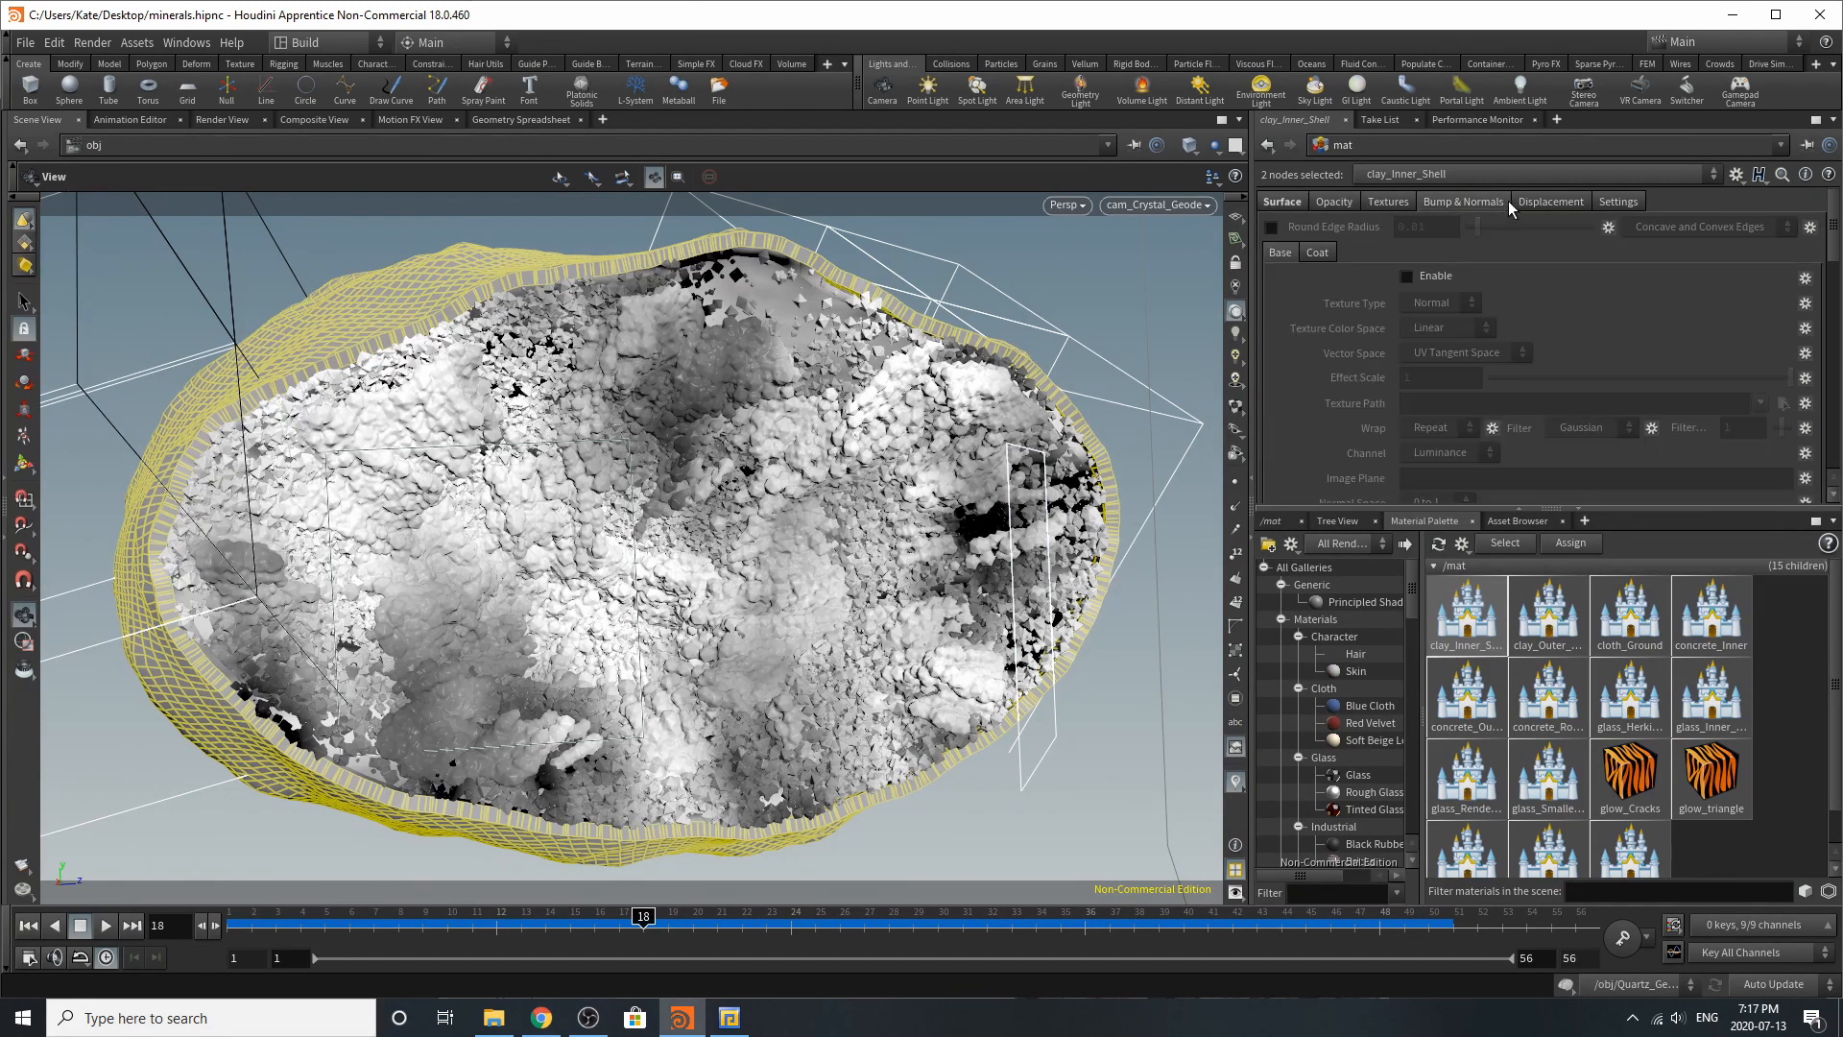
pyautogui.click(1541, 201)
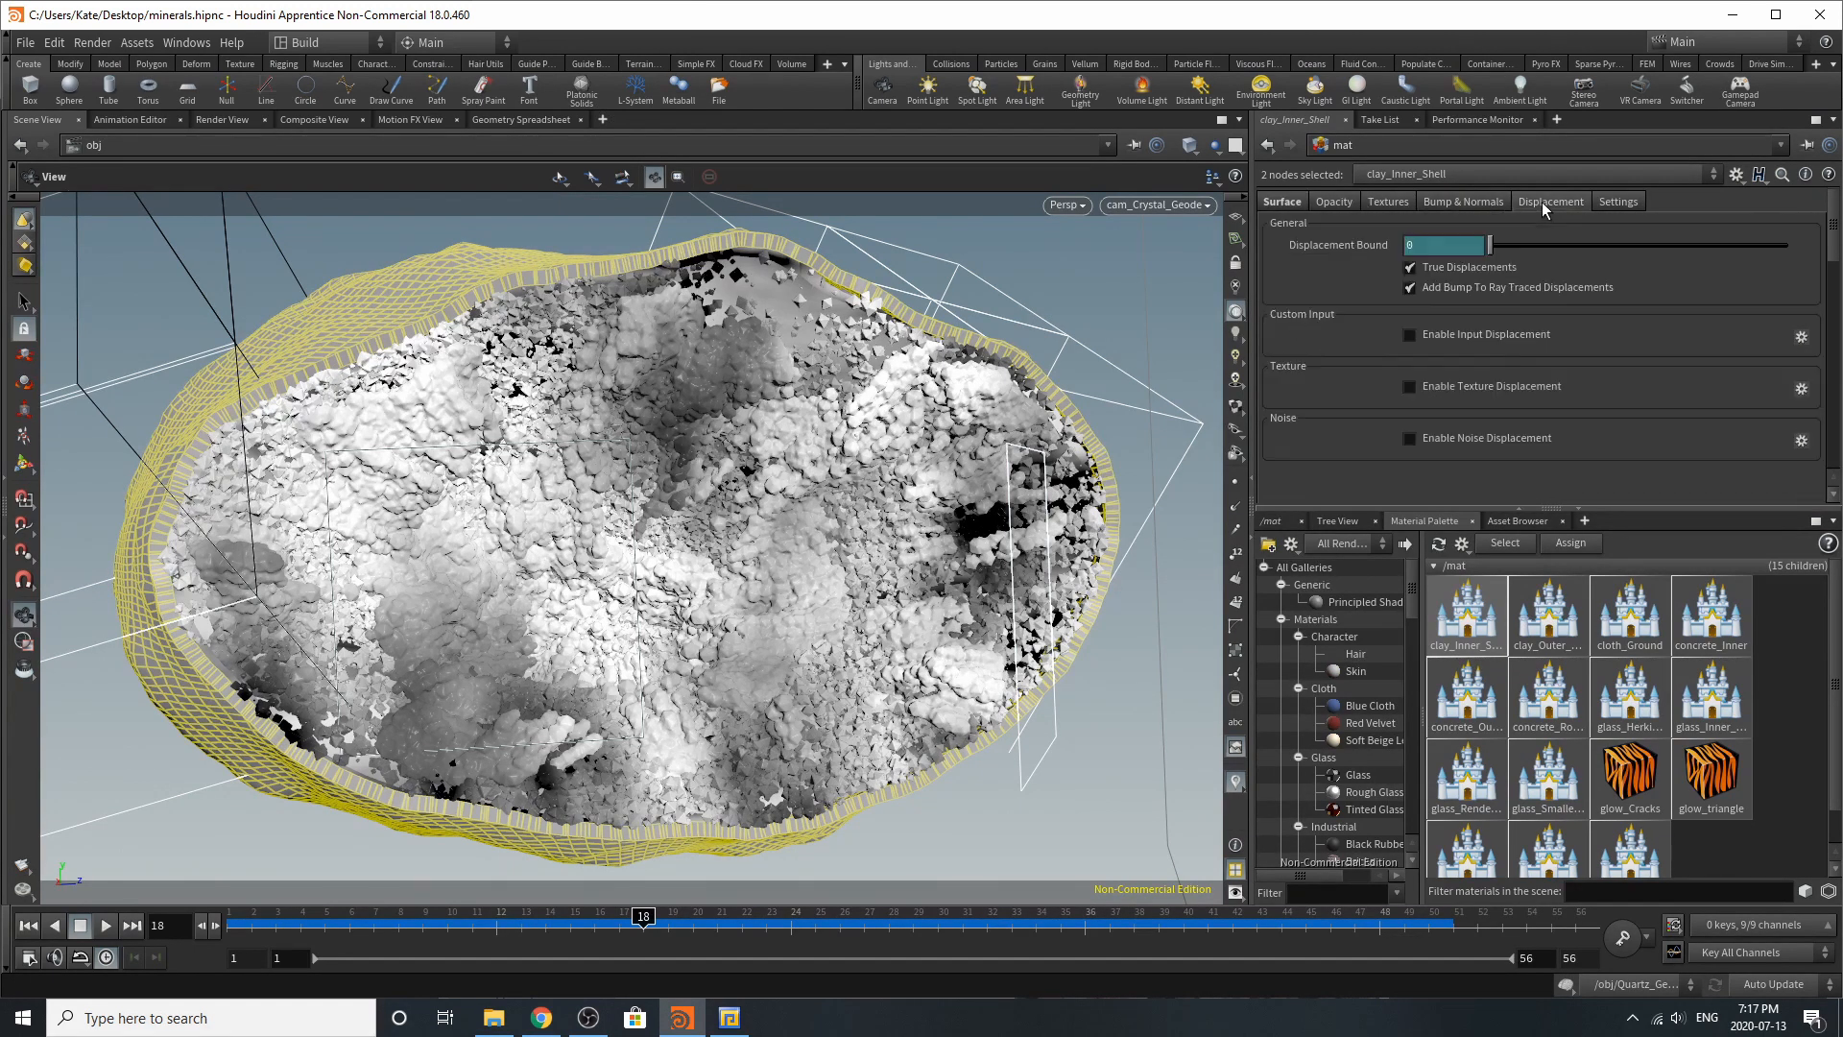
# Step: Examine the clay_Outer_Shell material's surface settings and its noise displacement values
pyautogui.click(1545, 607)
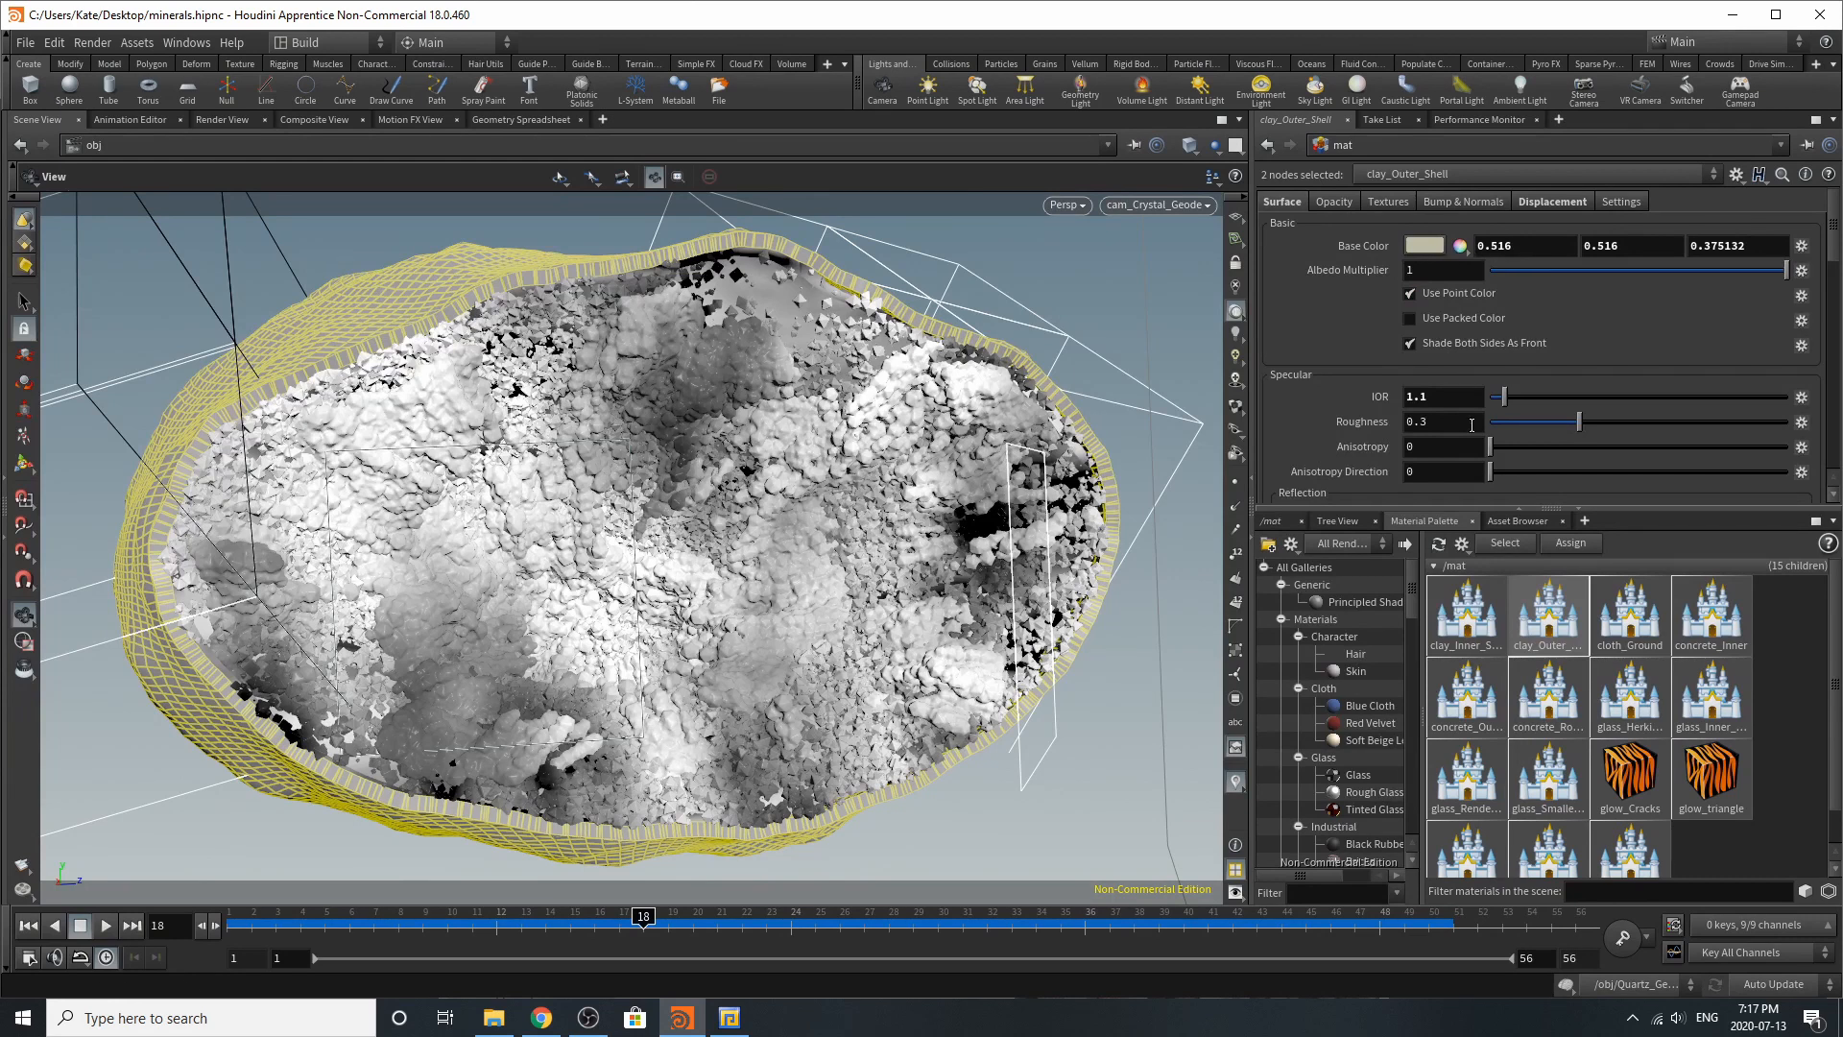
pyautogui.scroll(-4, 1471, 425)
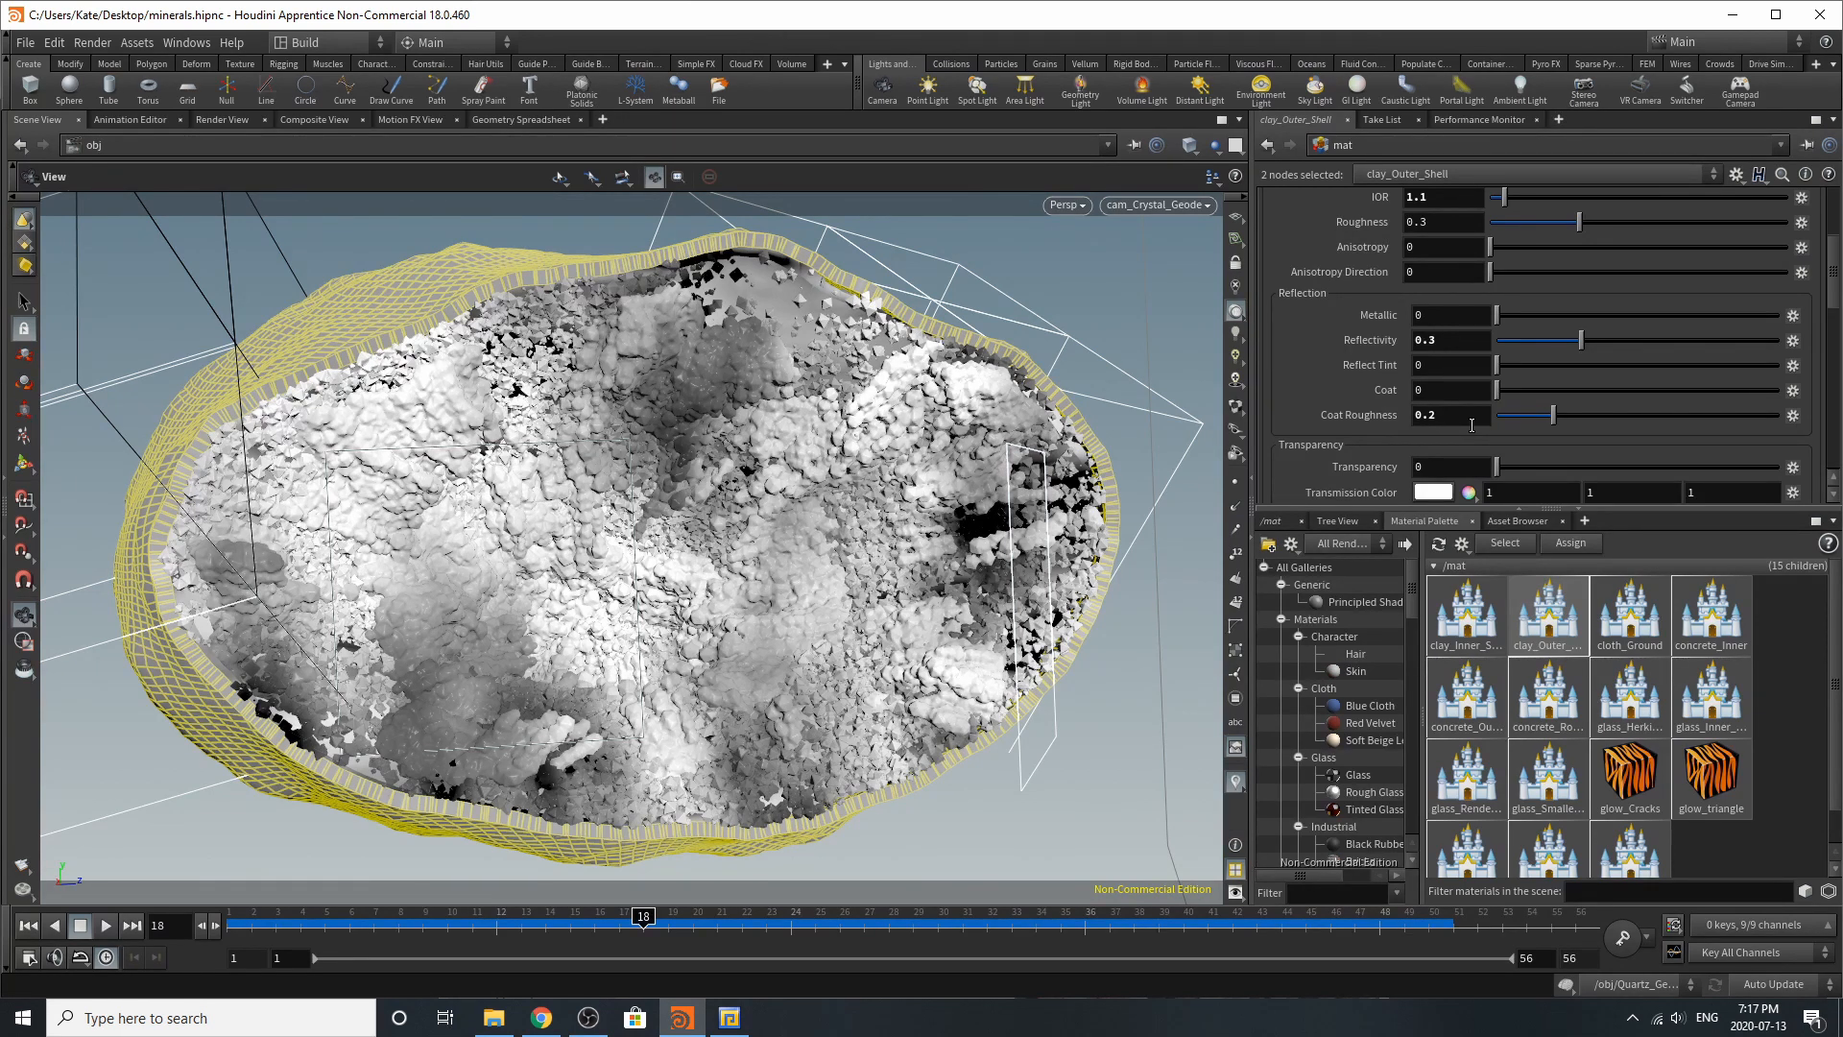
pyautogui.scroll(-8, 1472, 425)
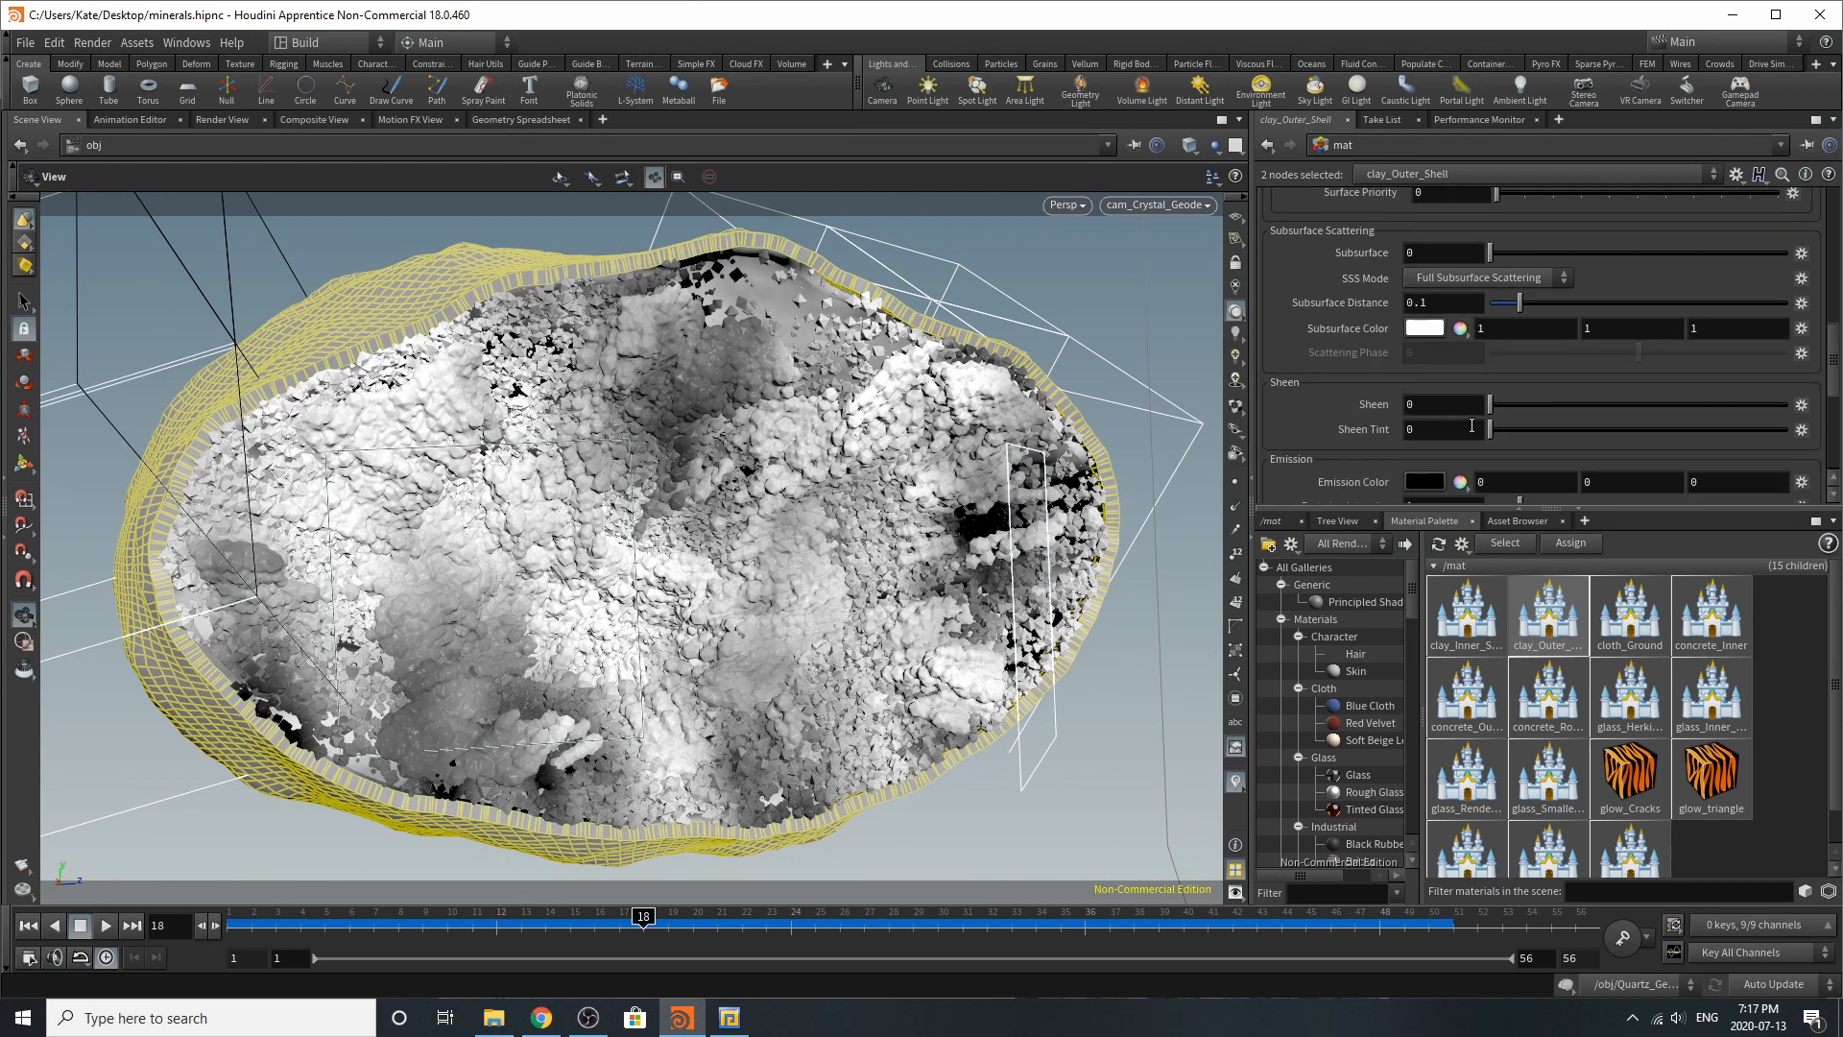
pyautogui.scroll(3, 1471, 425)
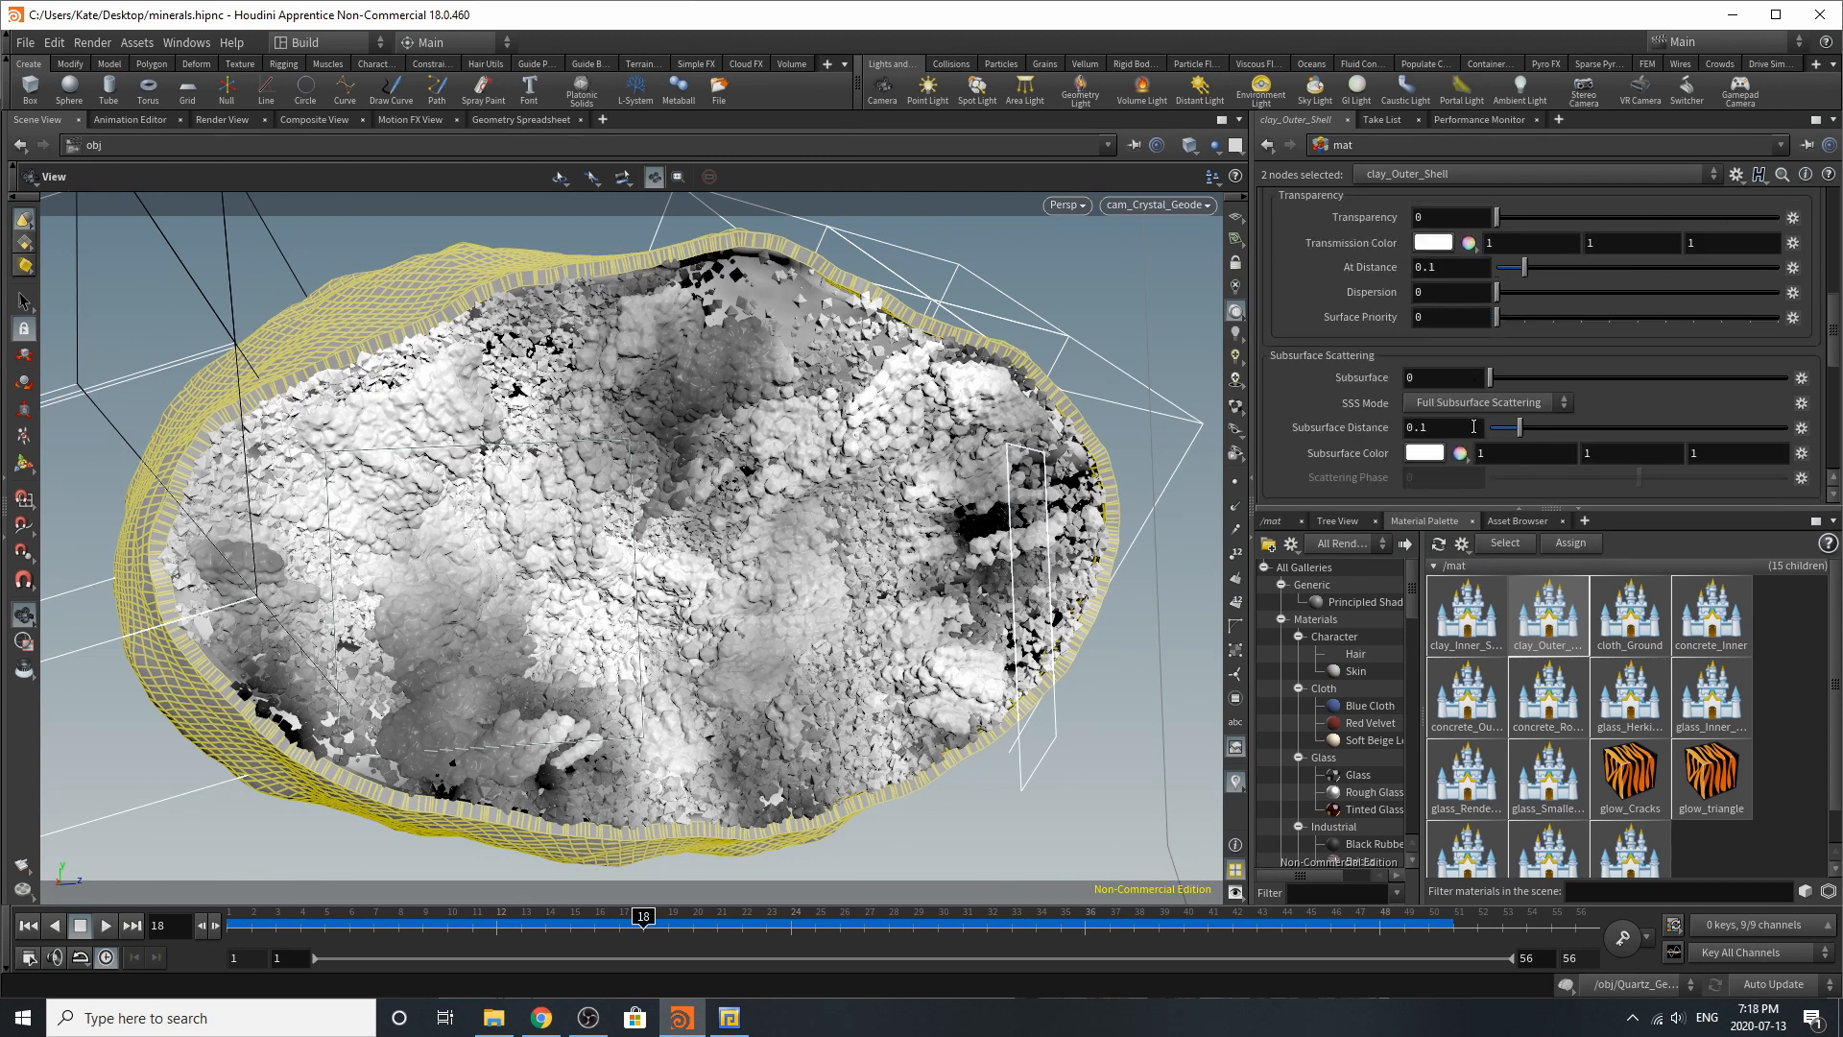
pyautogui.scroll(12, 1474, 425)
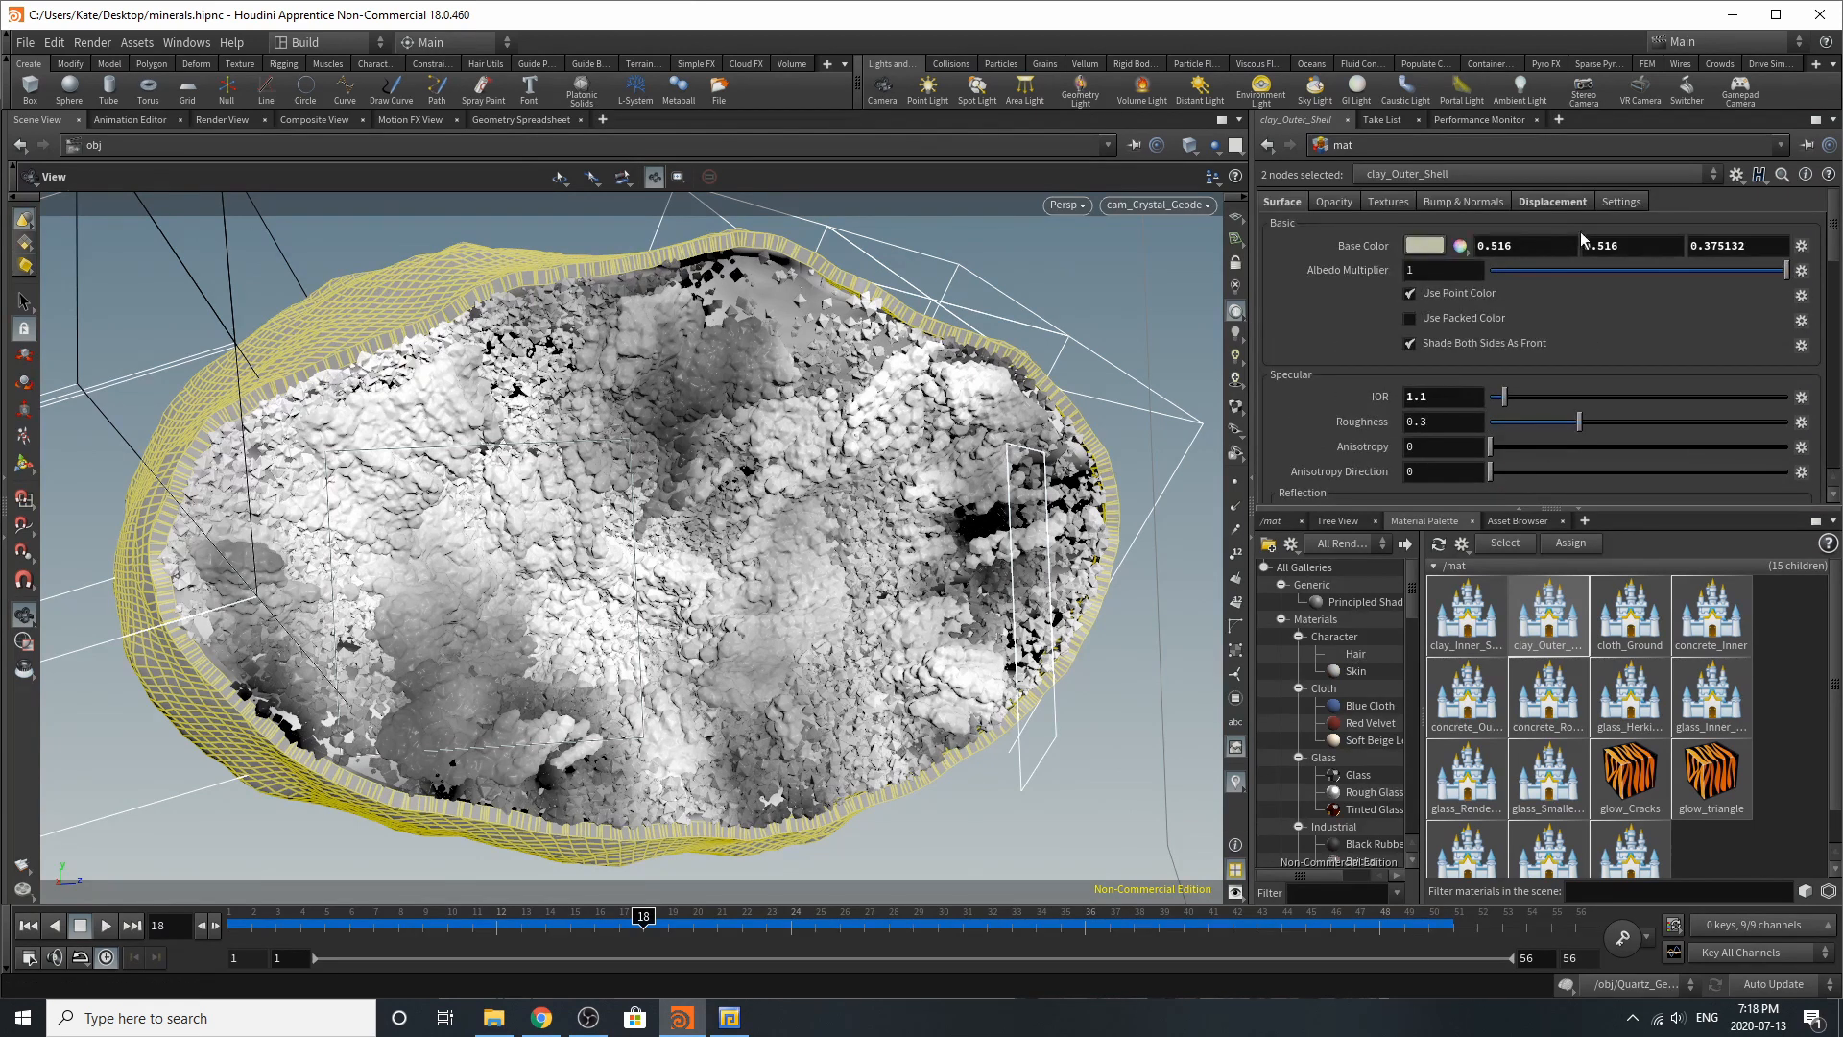
pyautogui.click(1552, 202)
pyautogui.scroll(-3, 1576, 453)
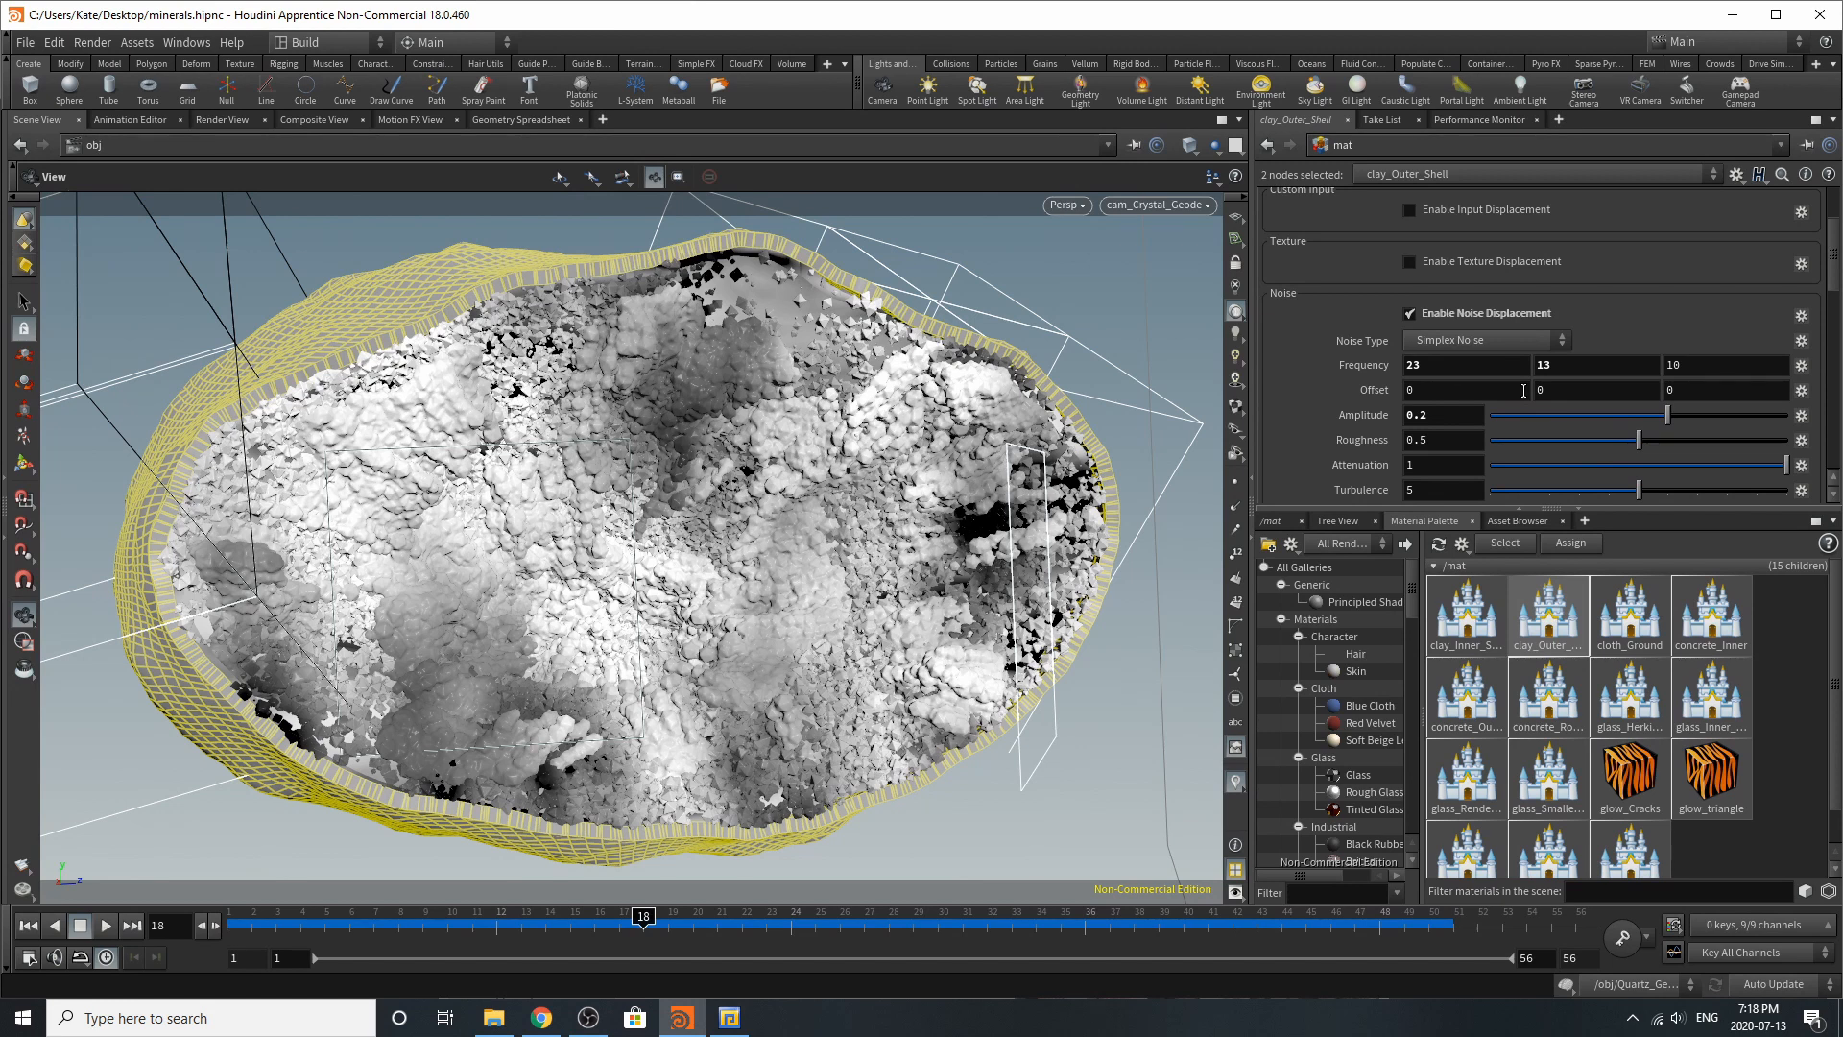
# Step: Examine the glass_Smaller_Crystals material's opacity and its surface settings, from IOR and reflection through transparency, subsurface and sheen
pyautogui.click(1553, 787)
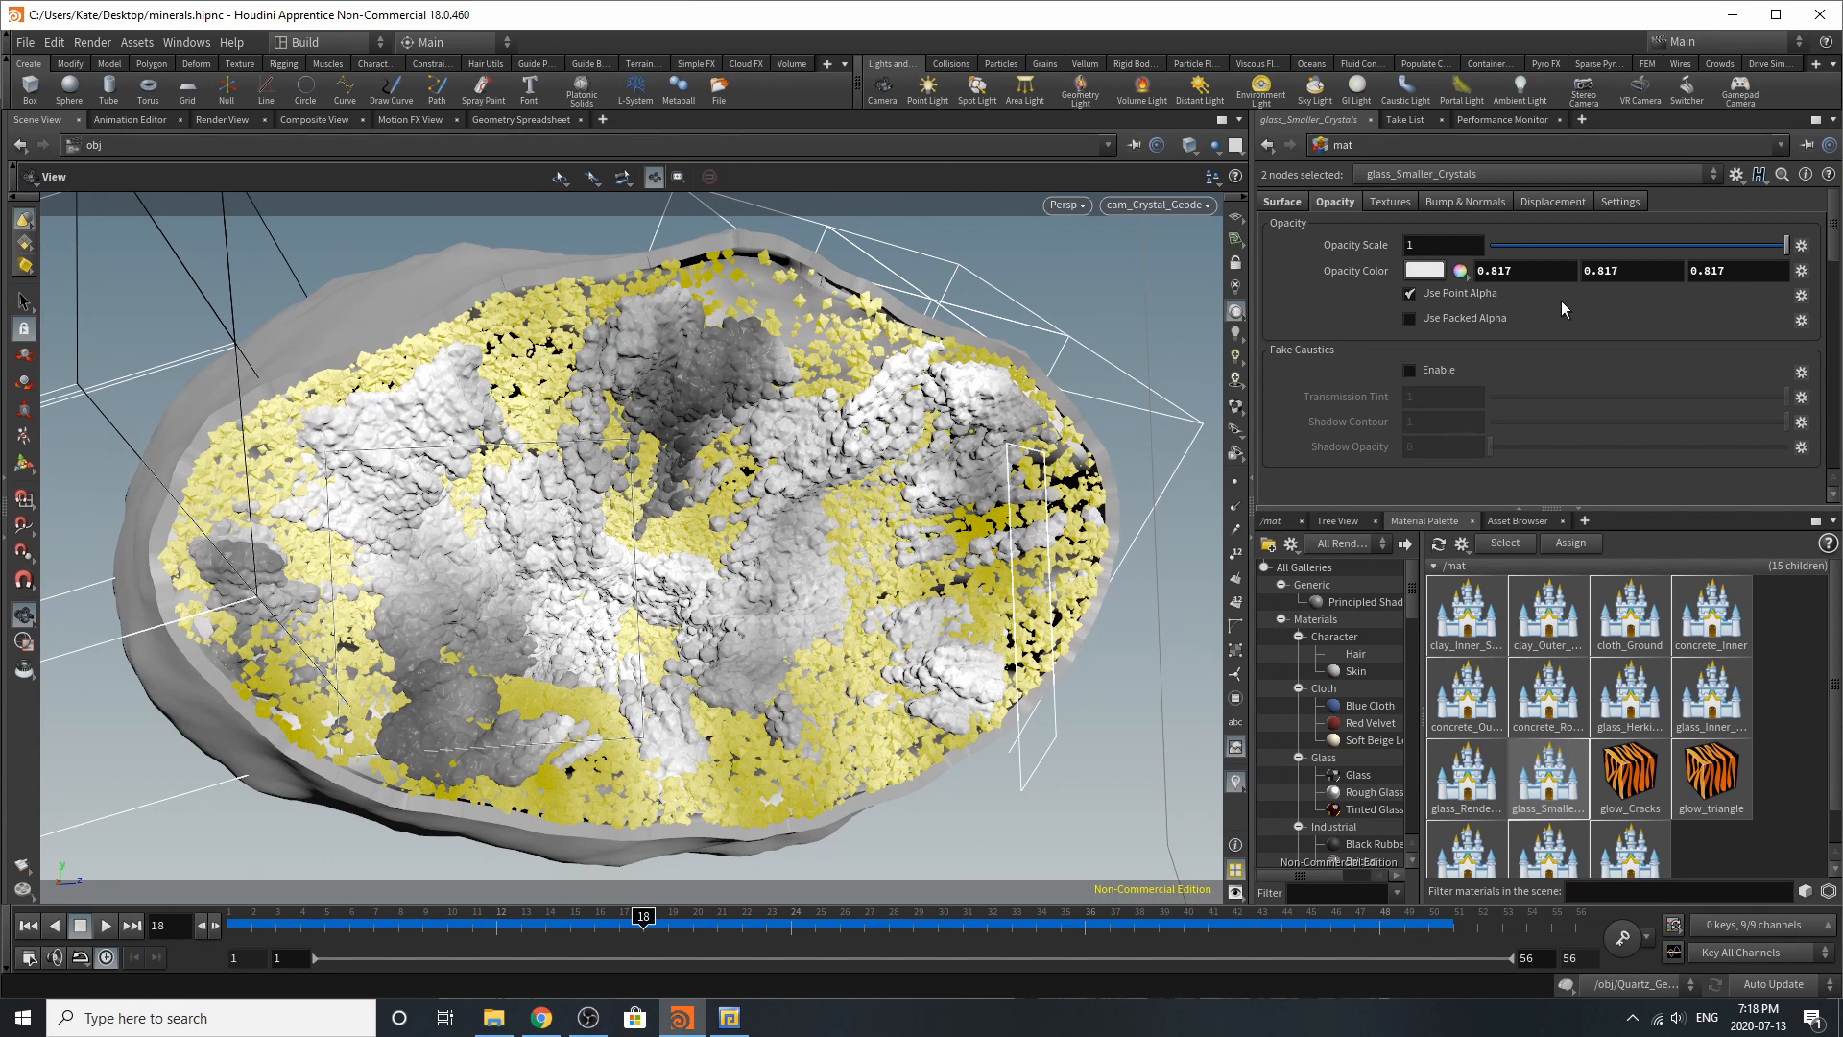
pyautogui.click(1279, 205)
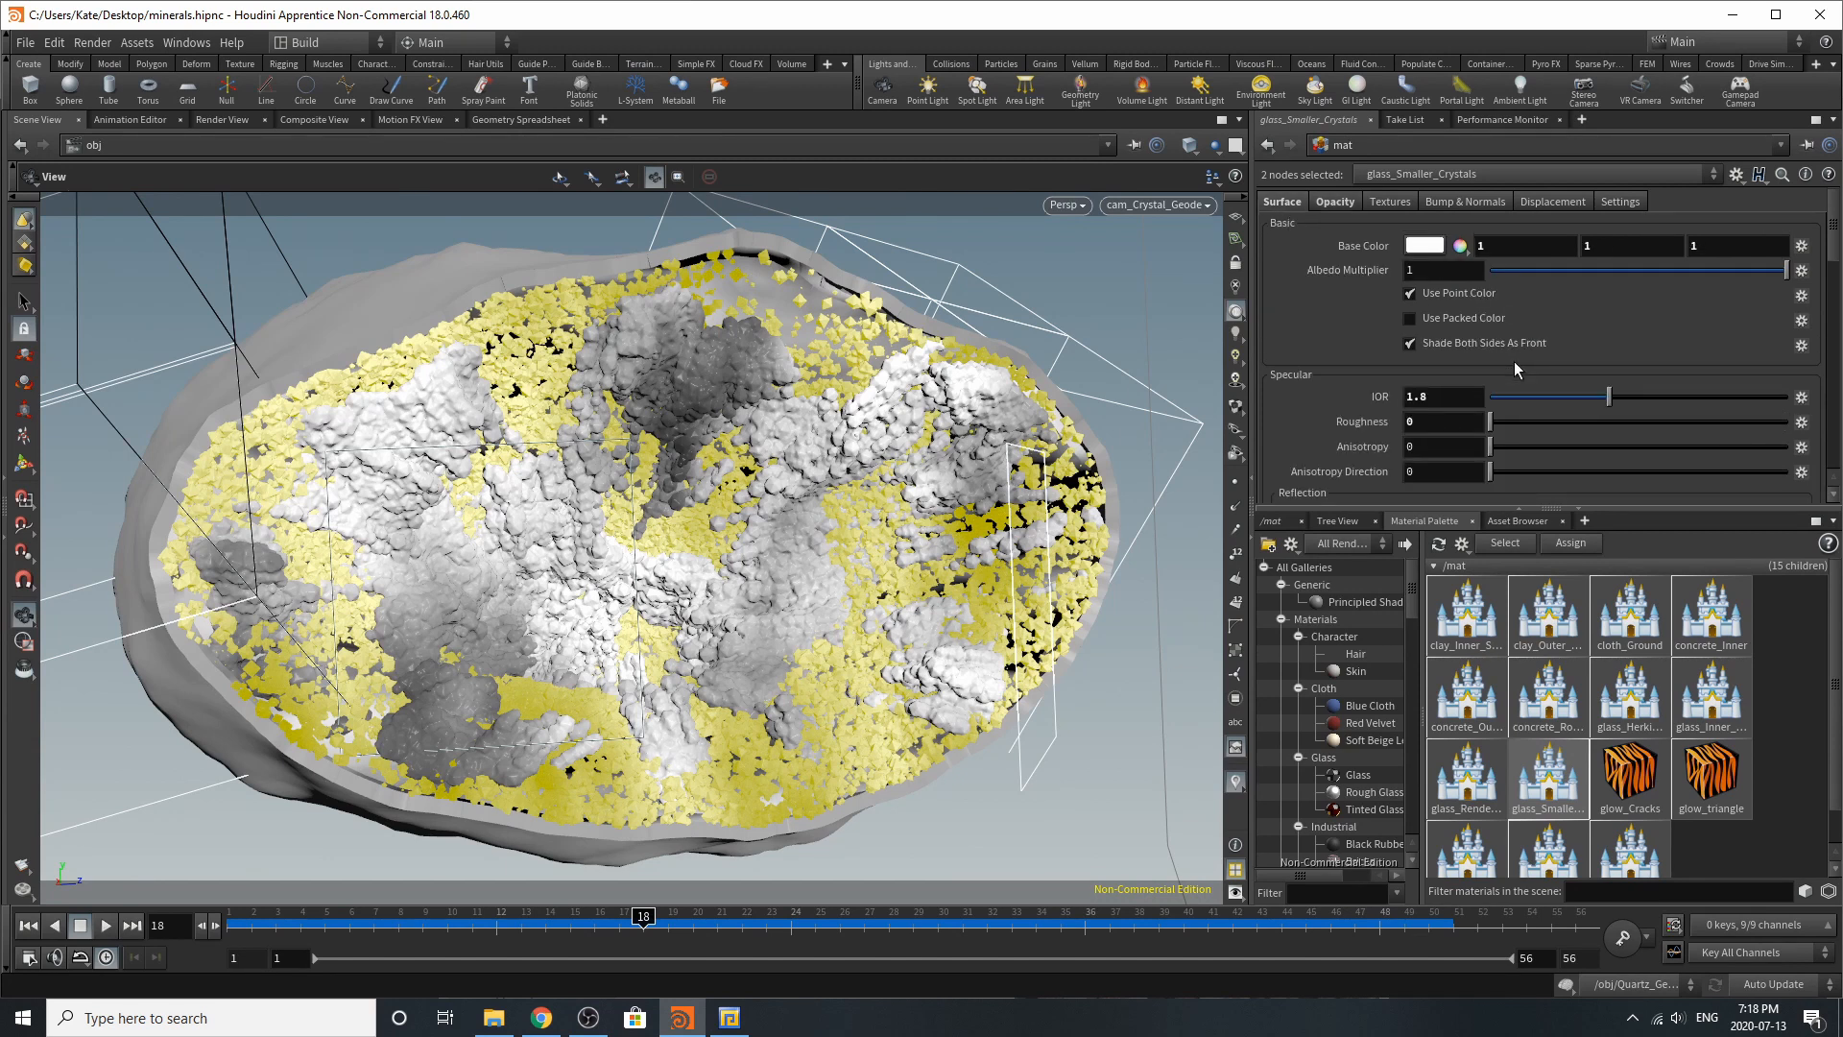
pyautogui.scroll(-5, 1512, 360)
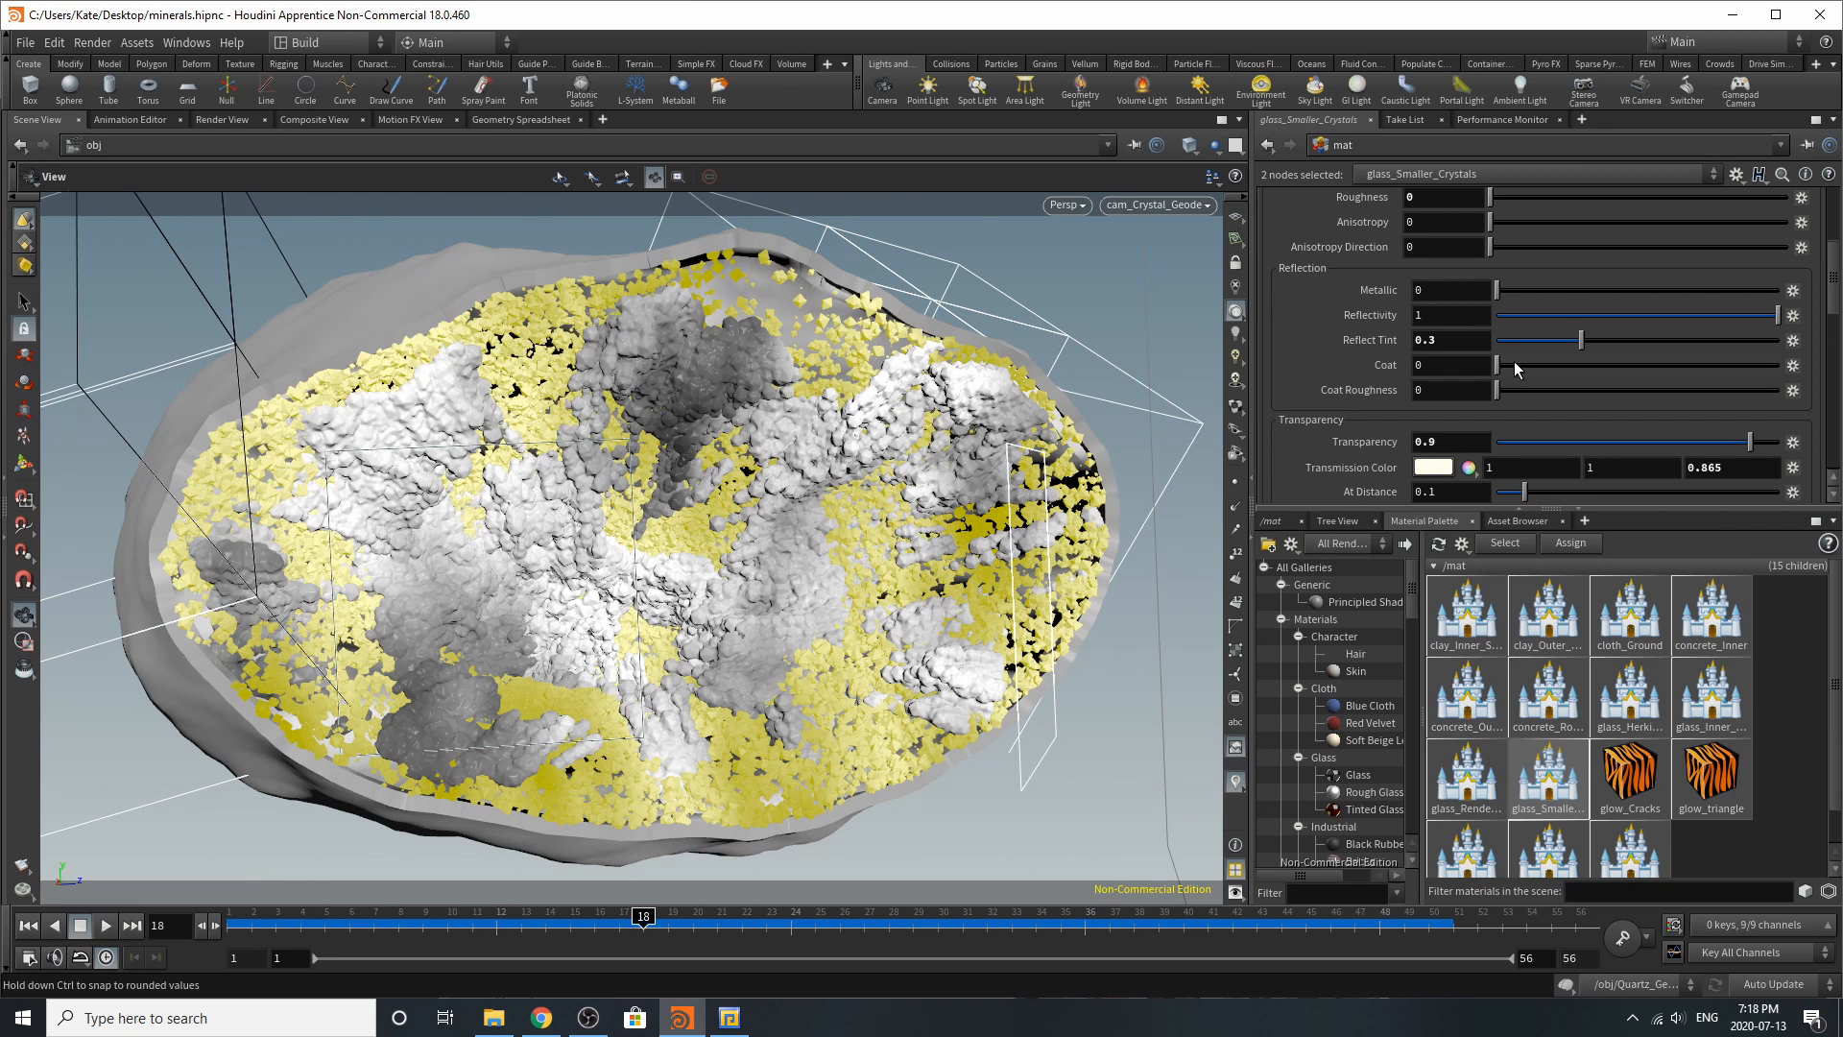
pyautogui.scroll(-2, 1512, 361)
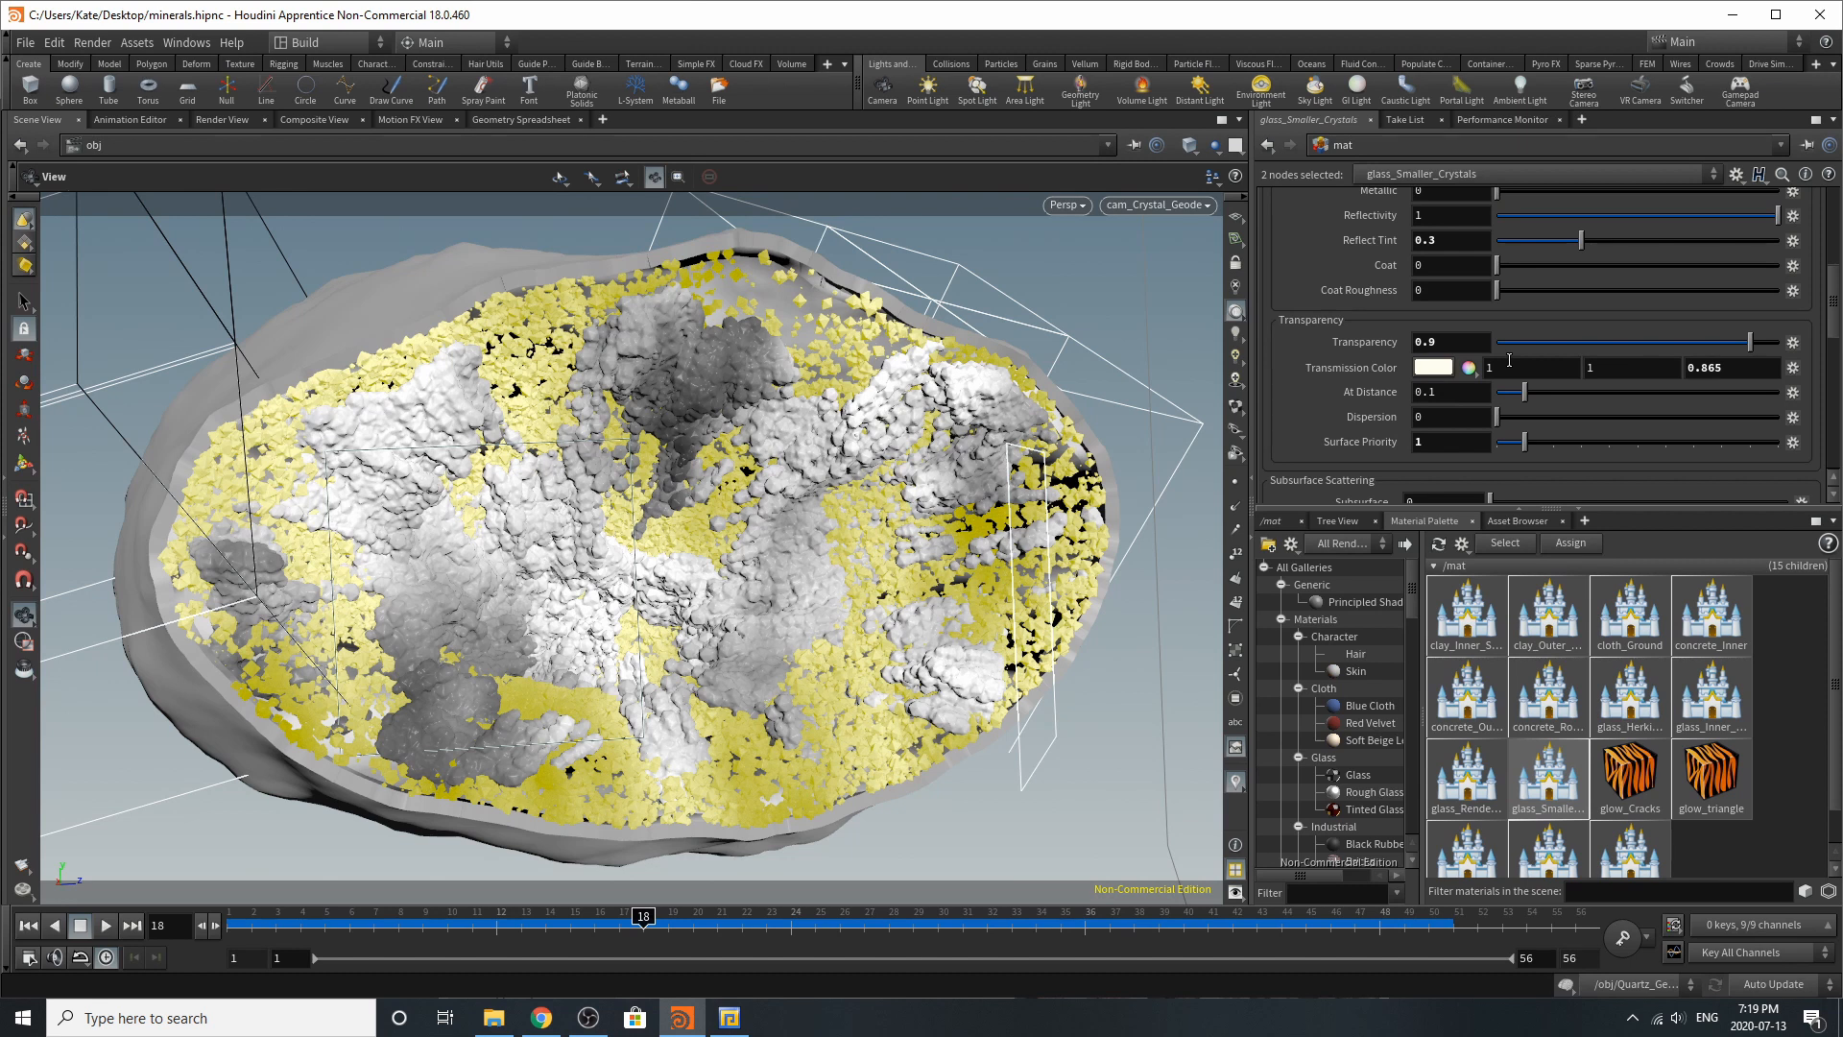
pyautogui.scroll(-2, 1449, 345)
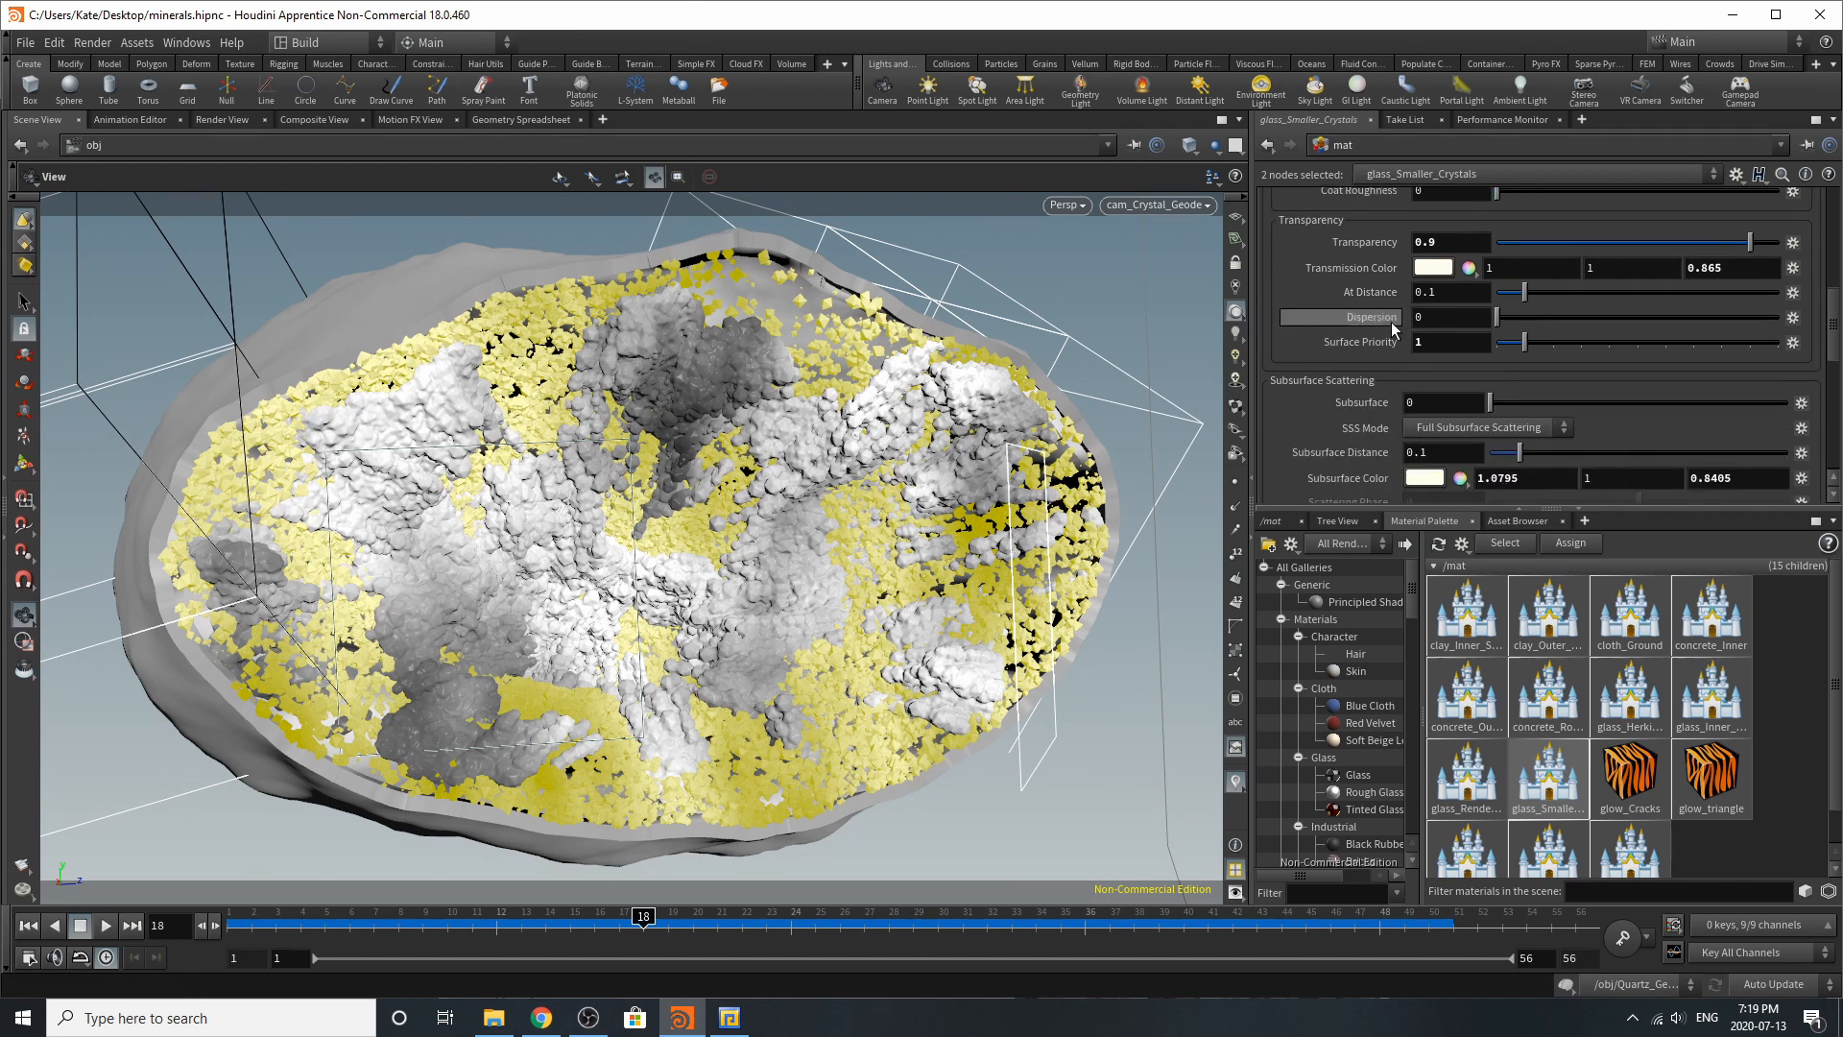
pyautogui.scroll(-2, 1502, 393)
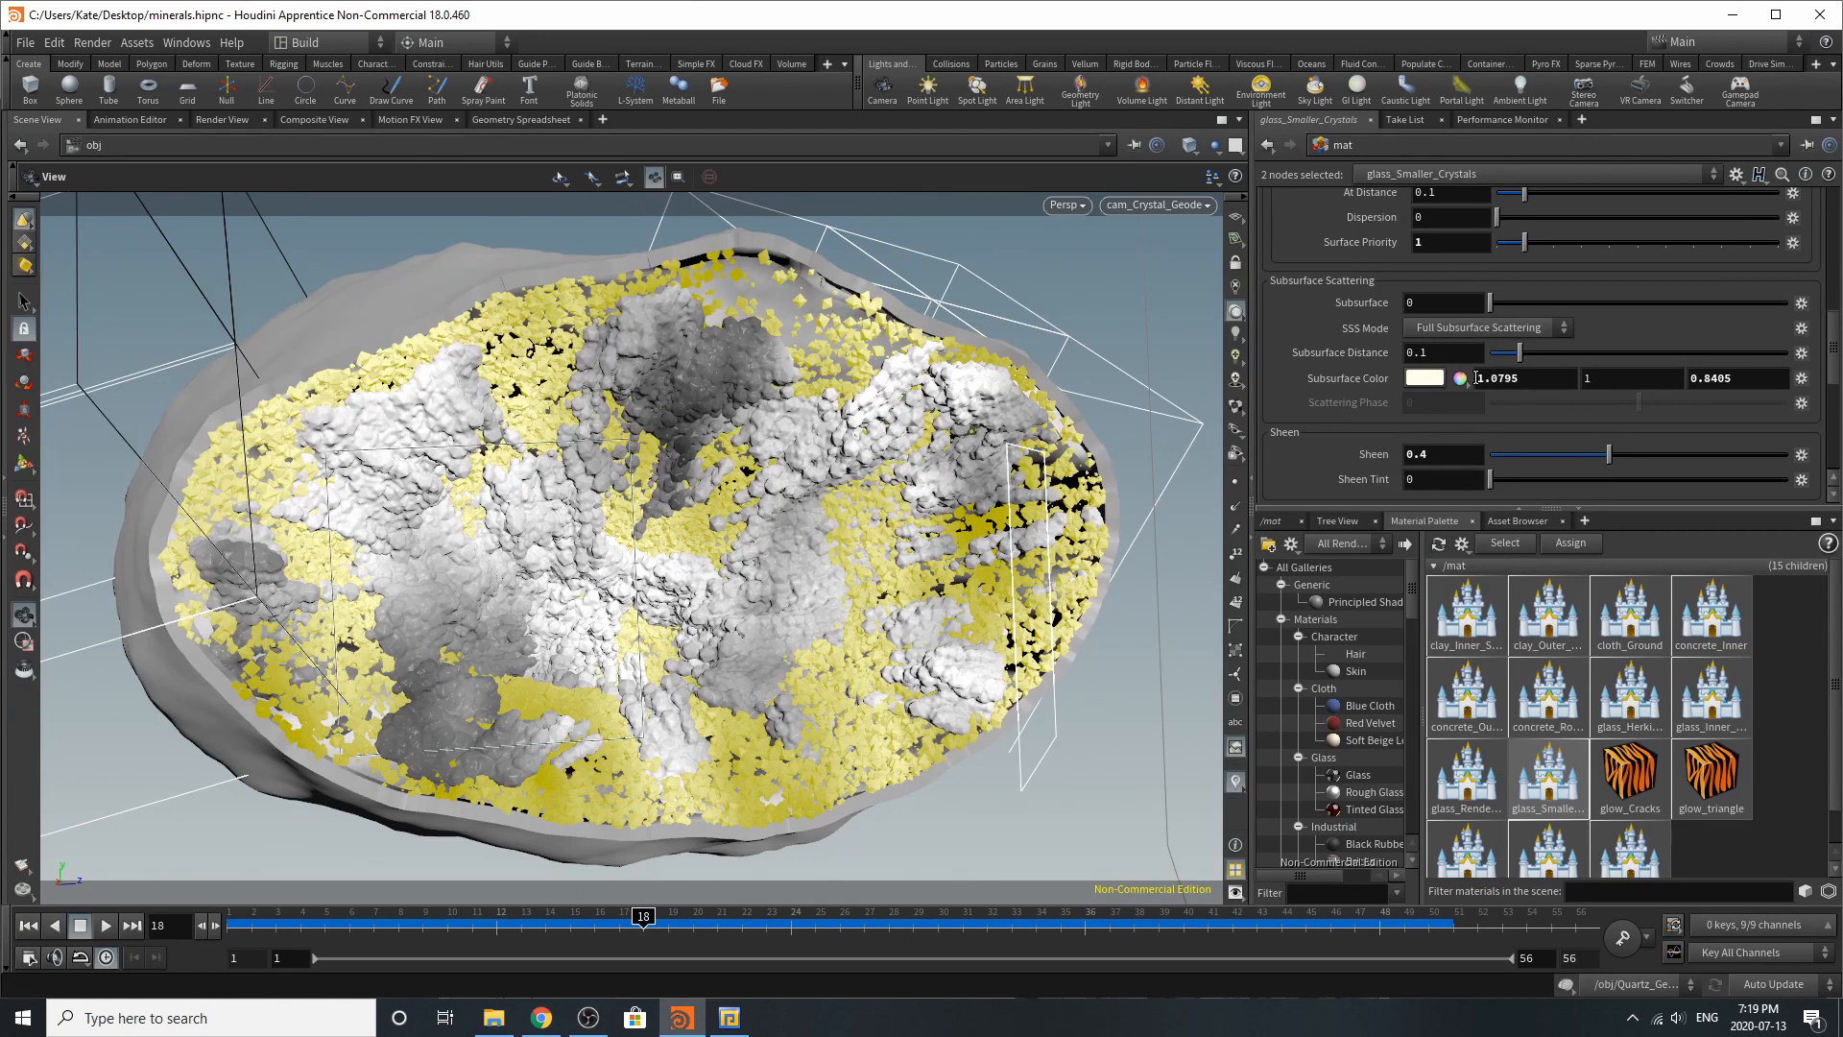
pyautogui.scroll(-2, 1737, 423)
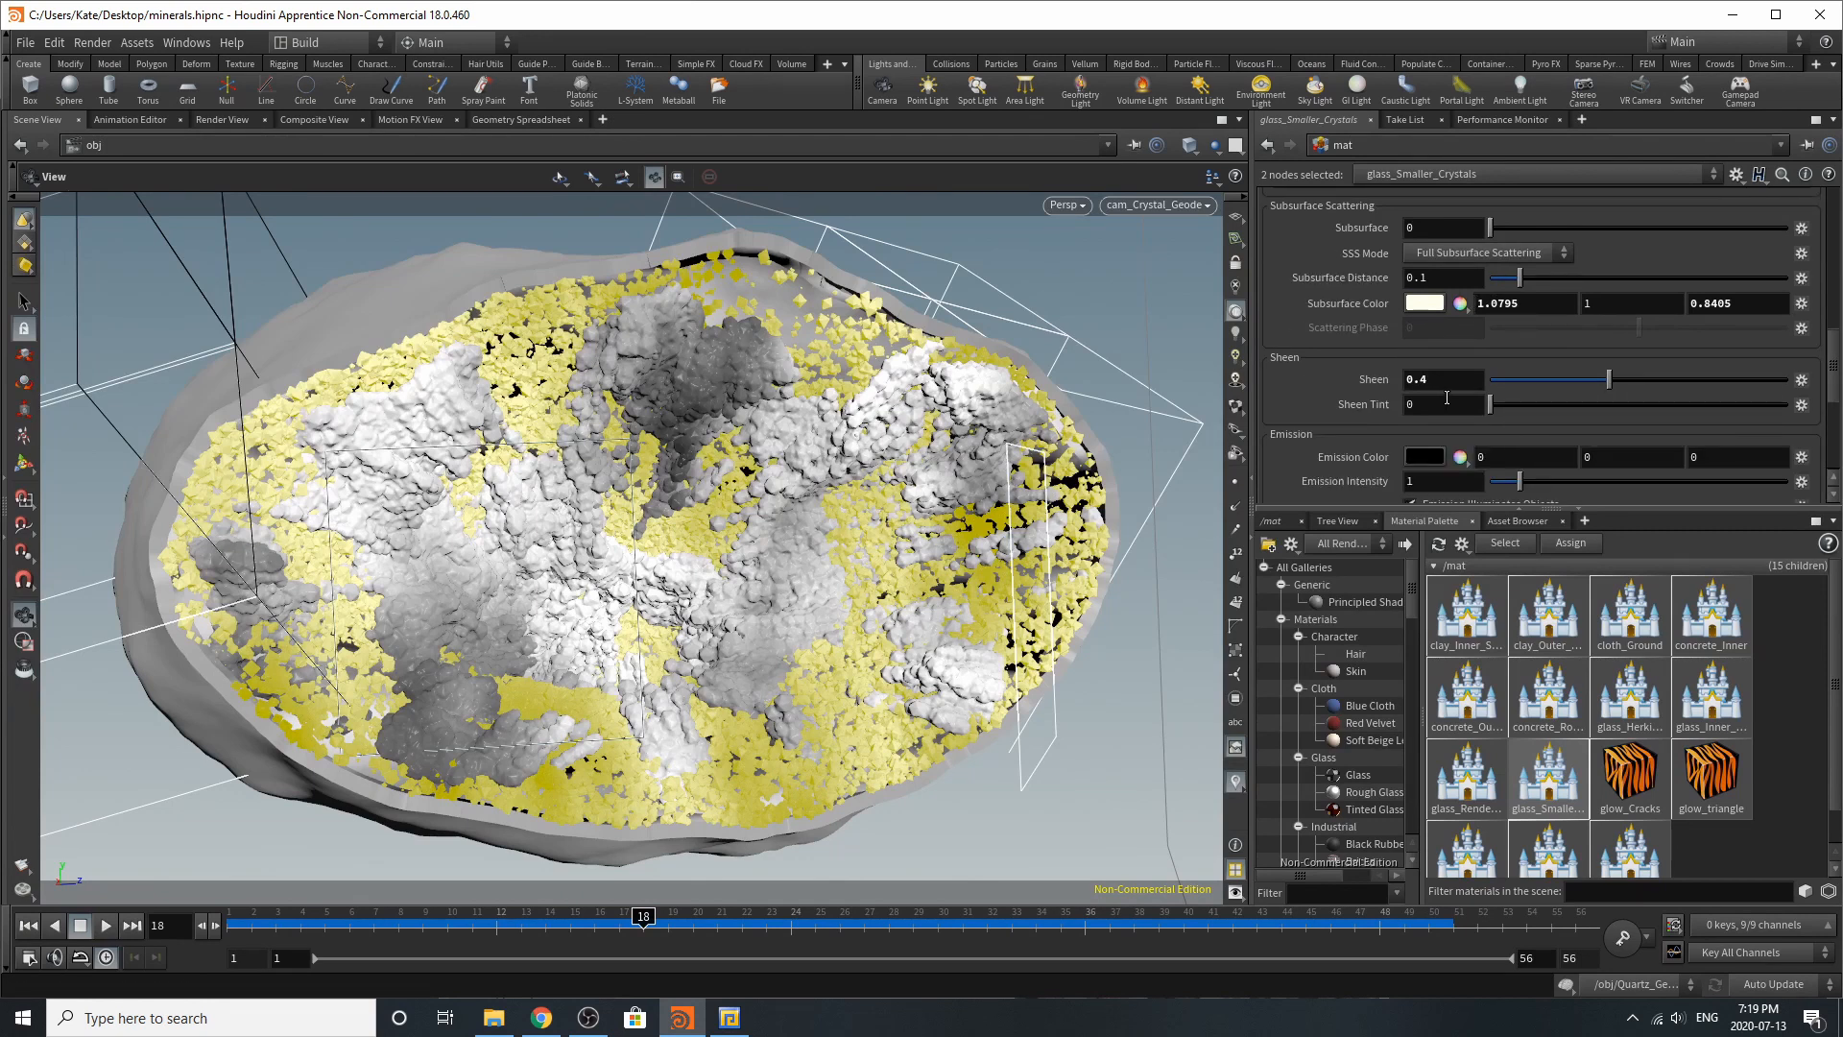
pyautogui.scroll(10, 1448, 396)
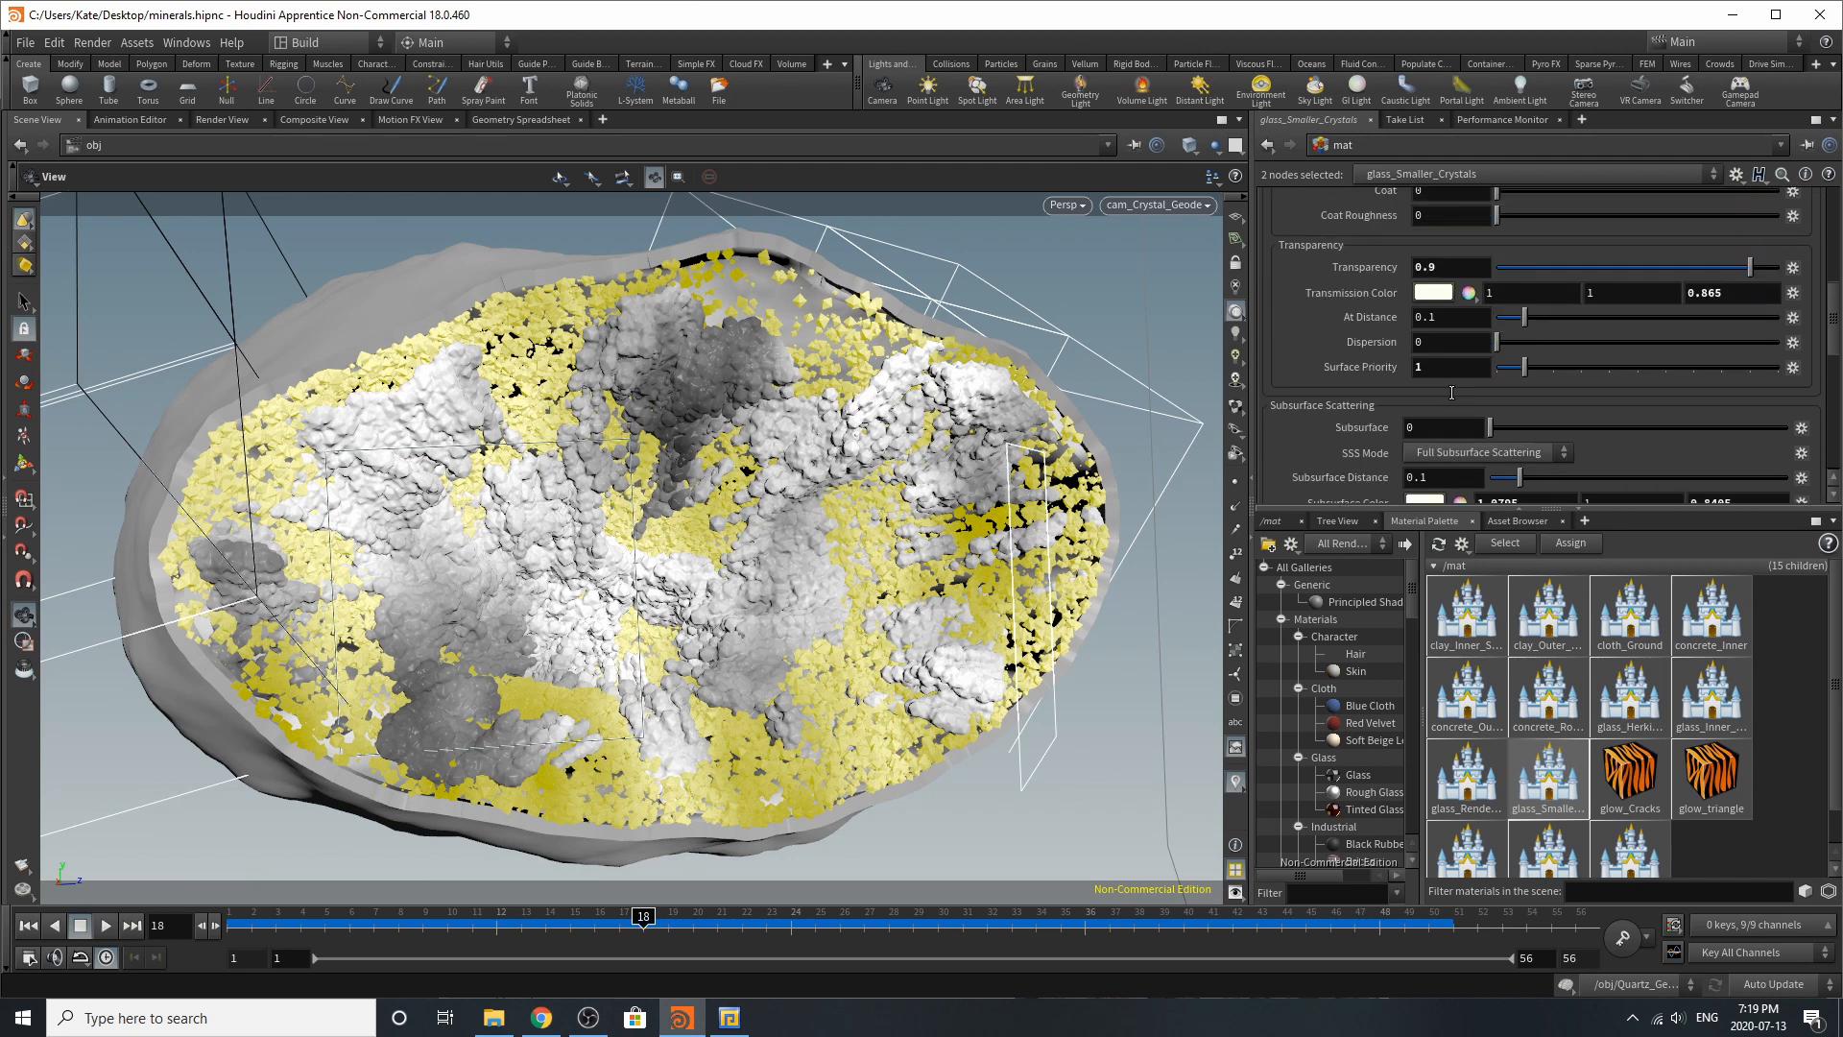
pyautogui.scroll(4, 1458, 391)
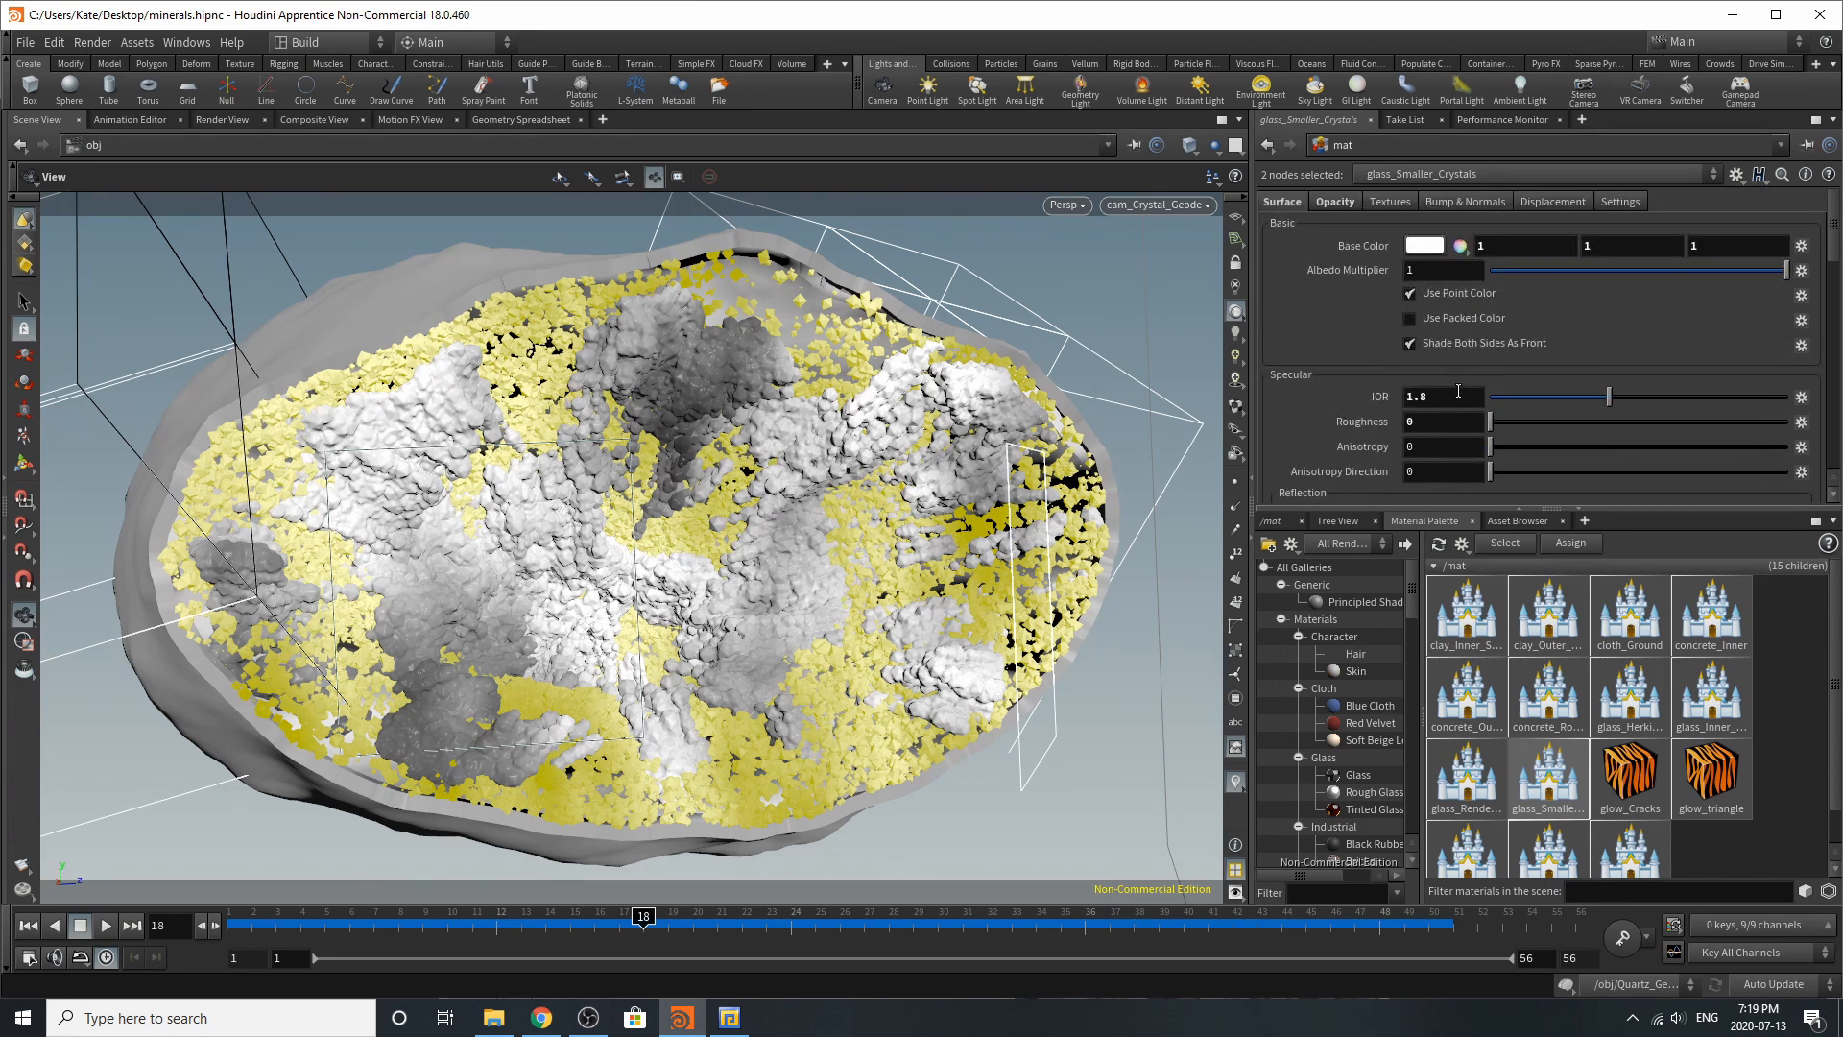
pyautogui.click(1337, 201)
# Step: Examine the glass_Inner_Crystals material's specular, reflection, transparency, subsurface and sheen settings, plus its opacity
pyautogui.click(1712, 693)
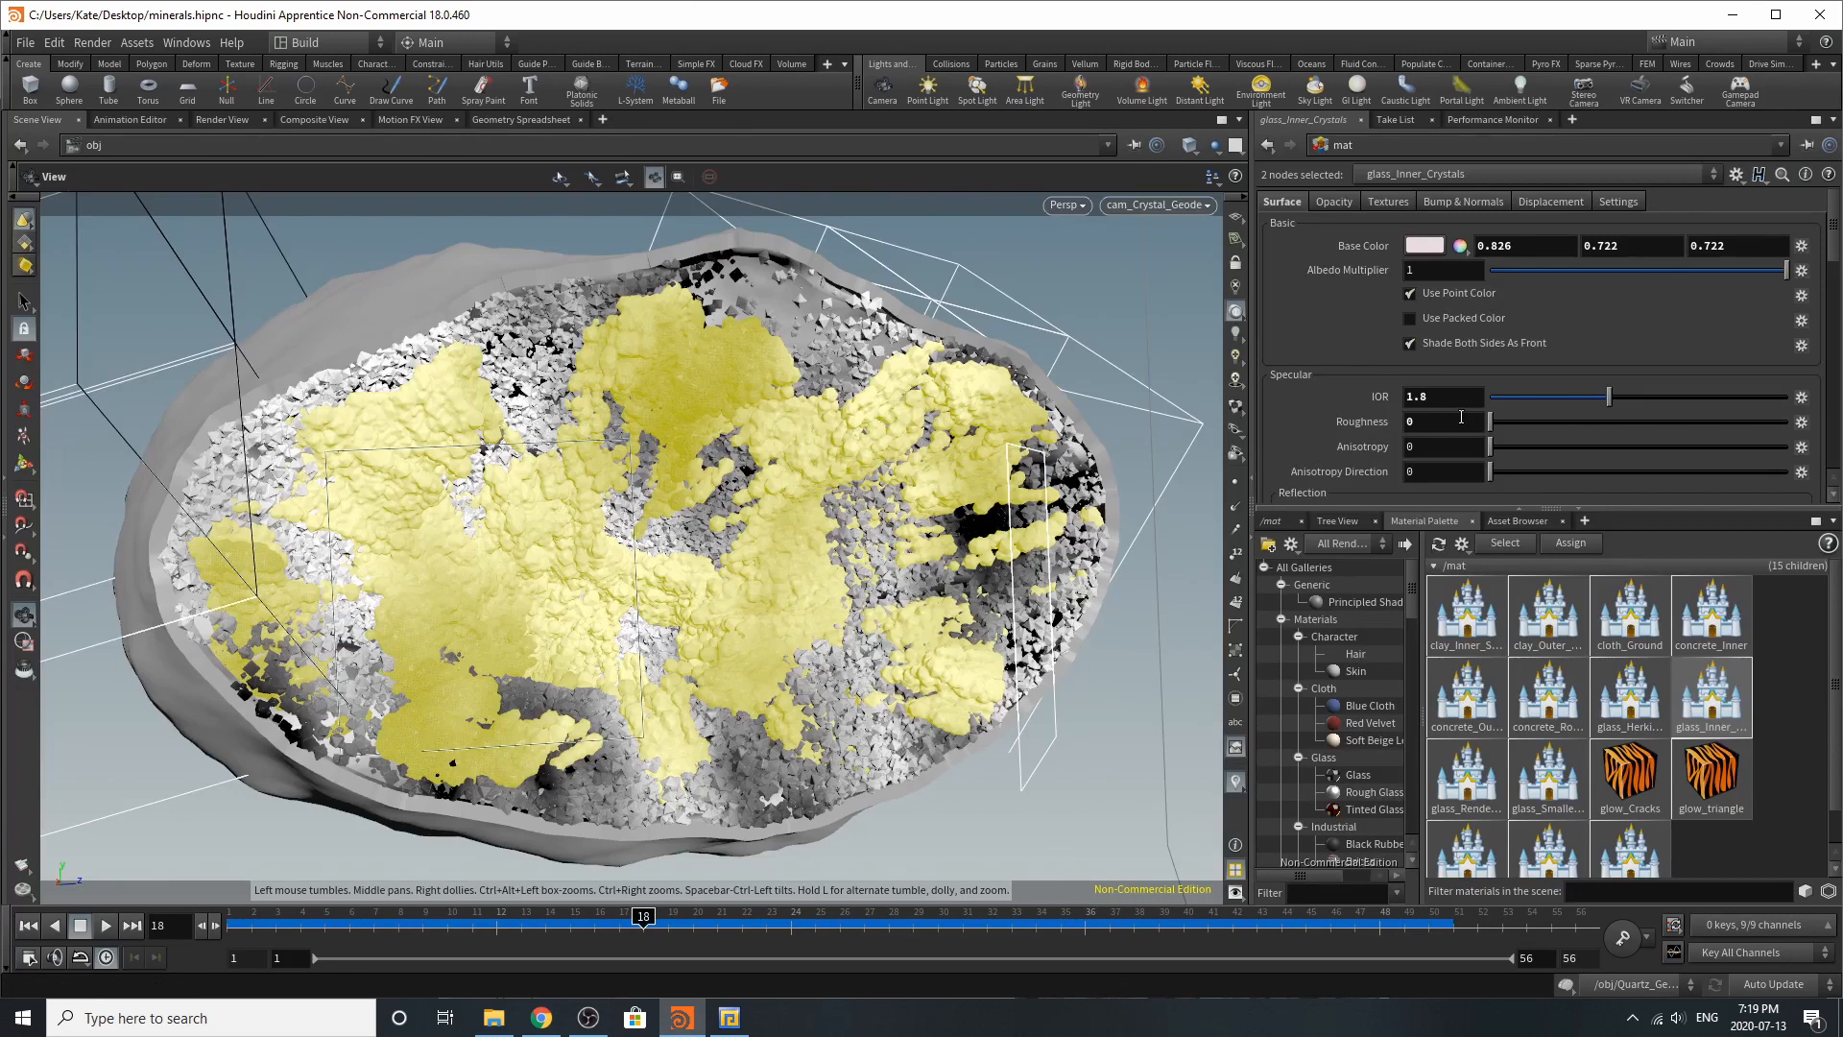
pyautogui.scroll(-3, 1461, 417)
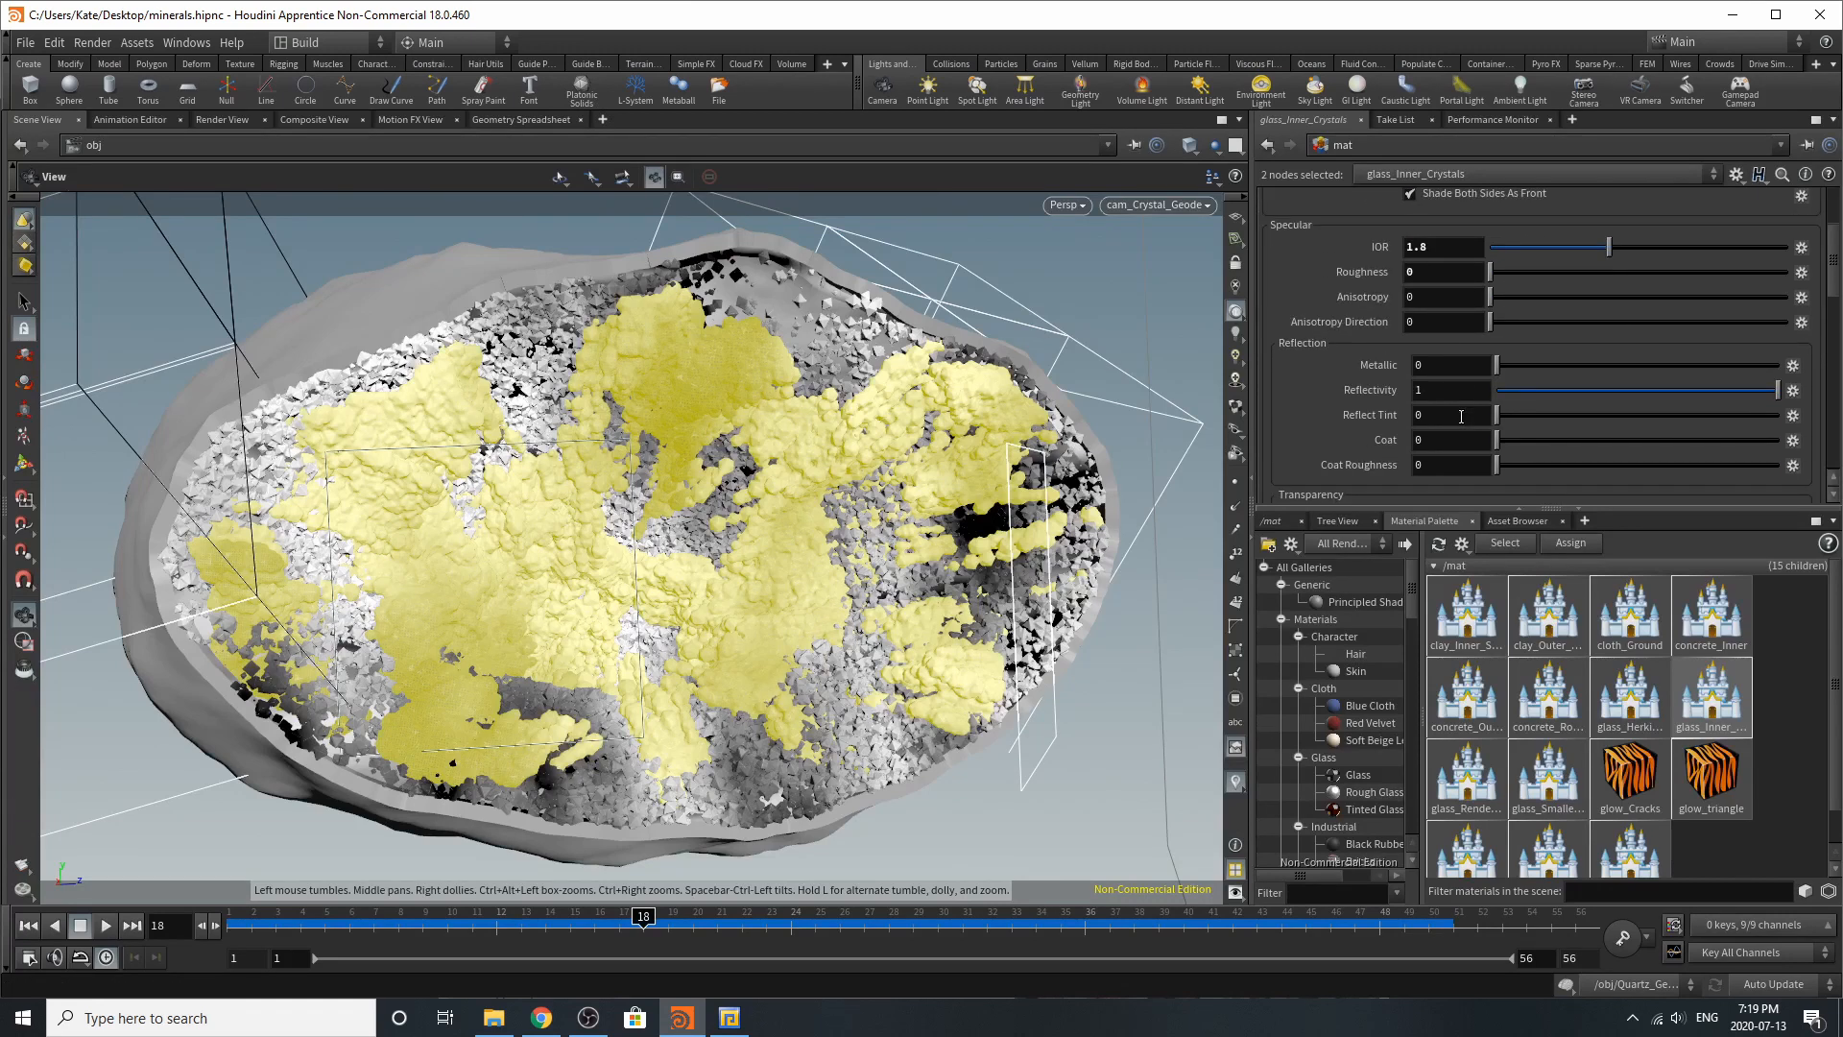
pyautogui.scroll(-4, 1461, 416)
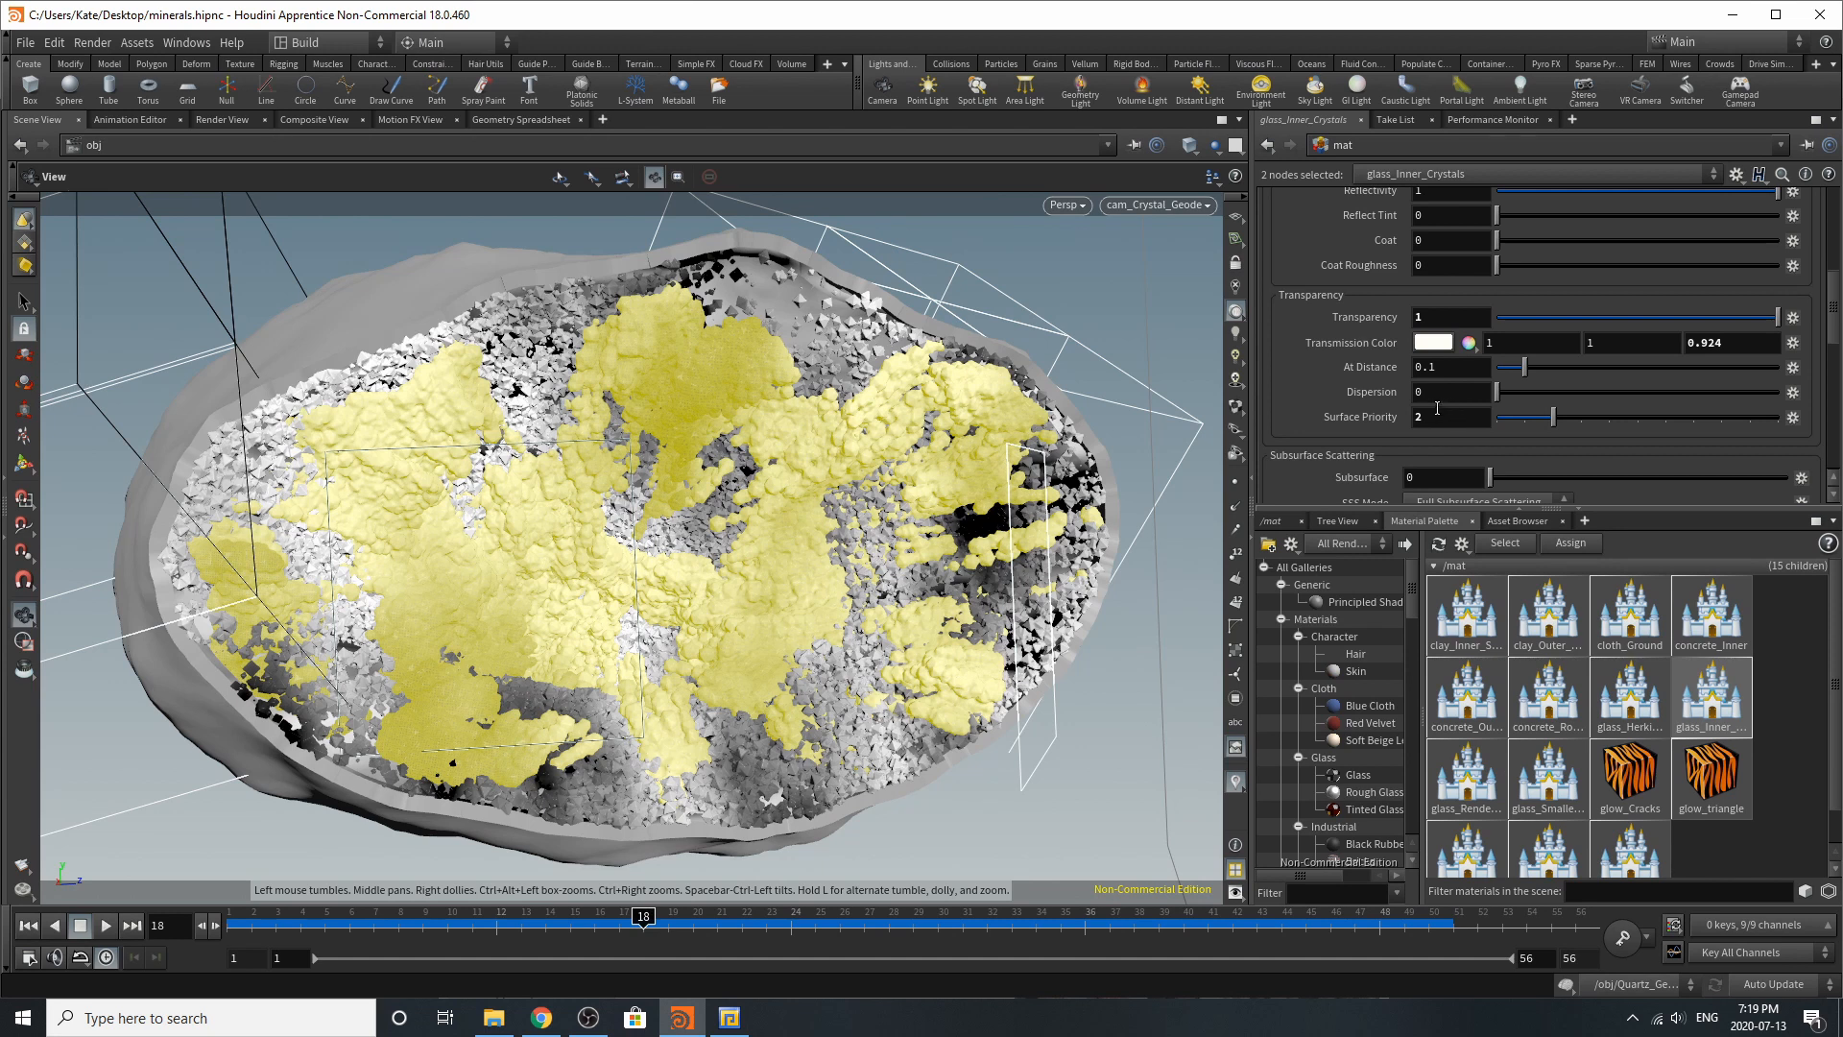
pyautogui.scroll(-2, 1437, 409)
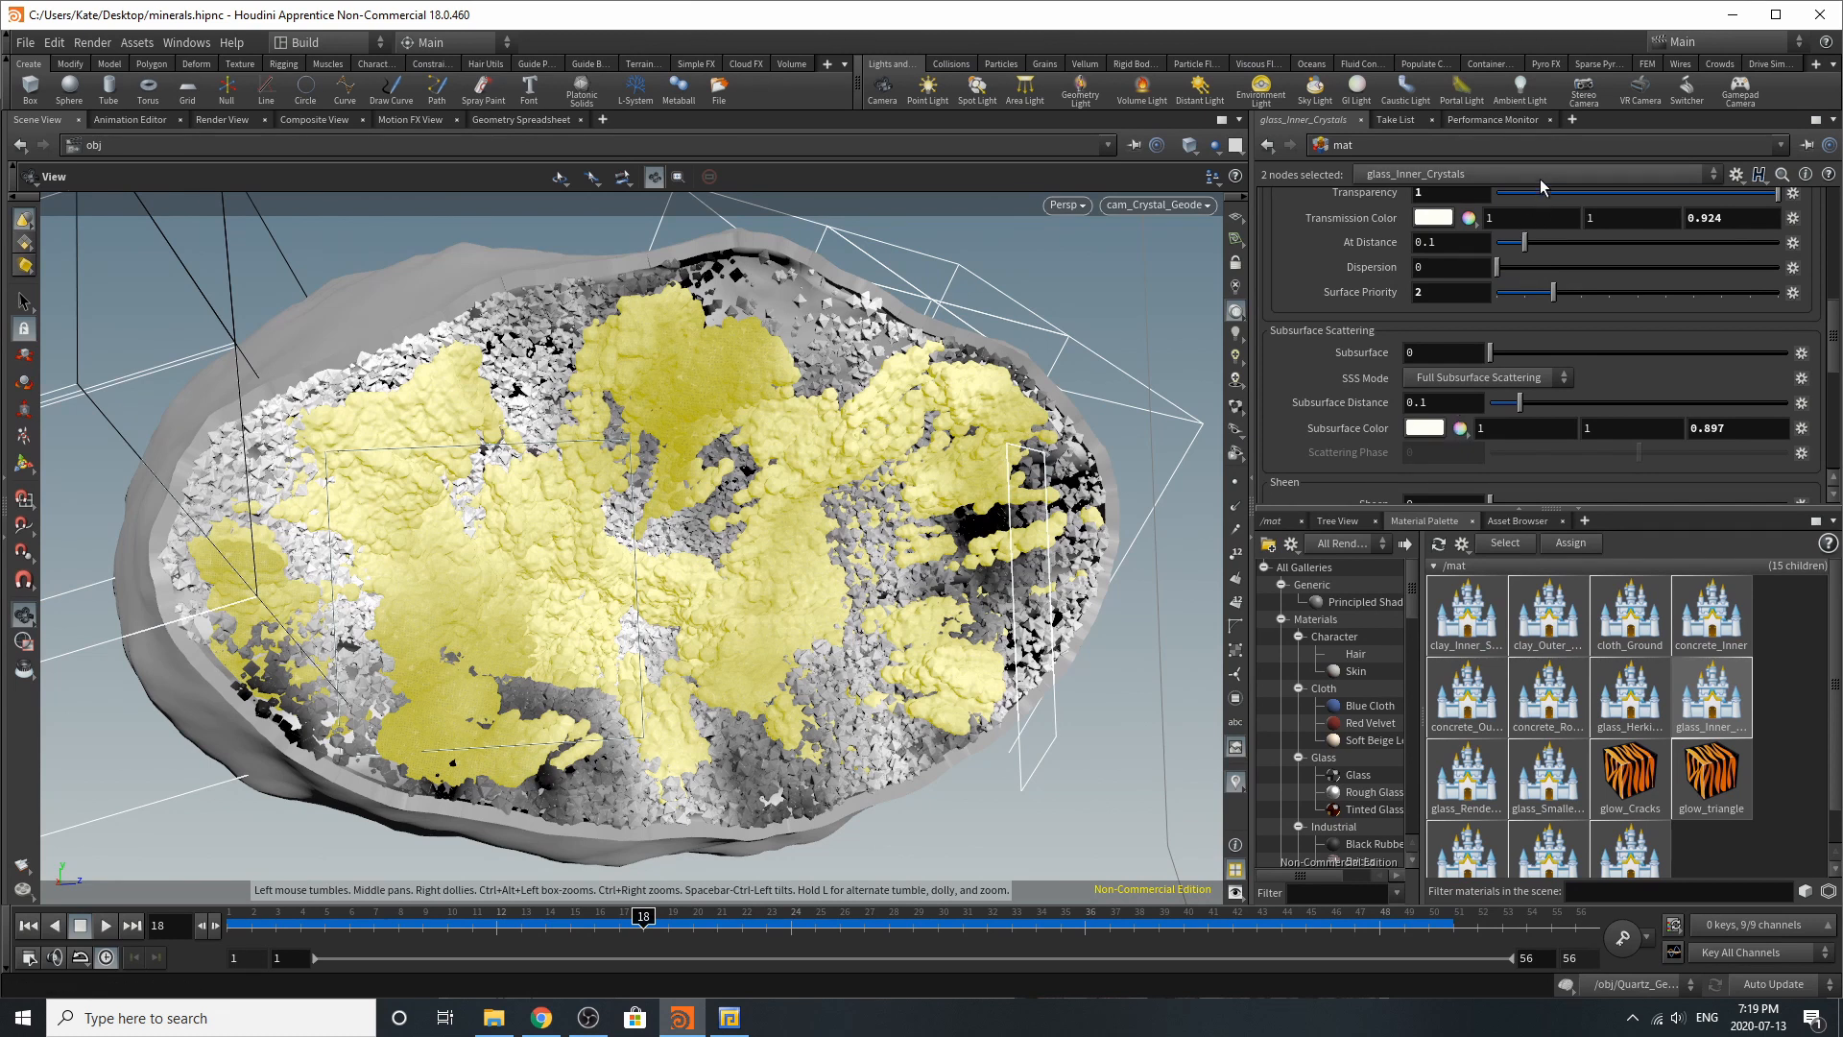
pyautogui.scroll(-2, 1533, 279)
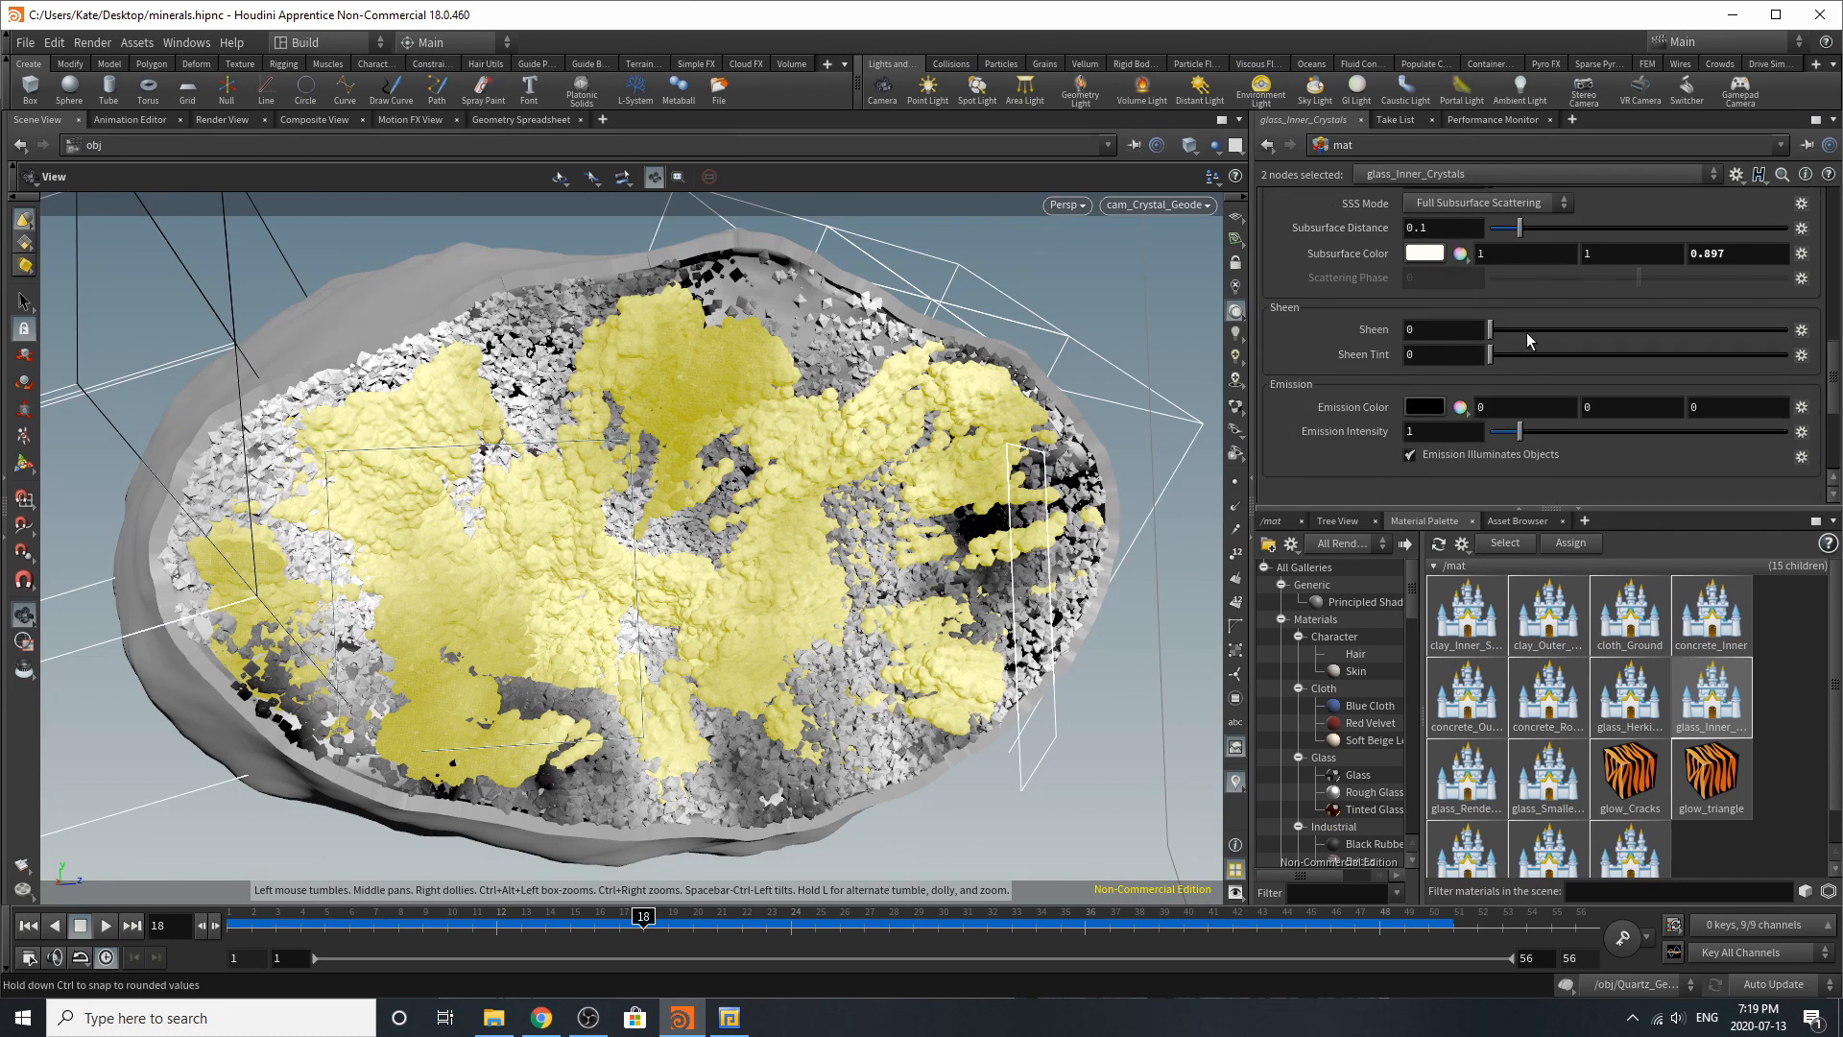
pyautogui.scroll(10, 1528, 359)
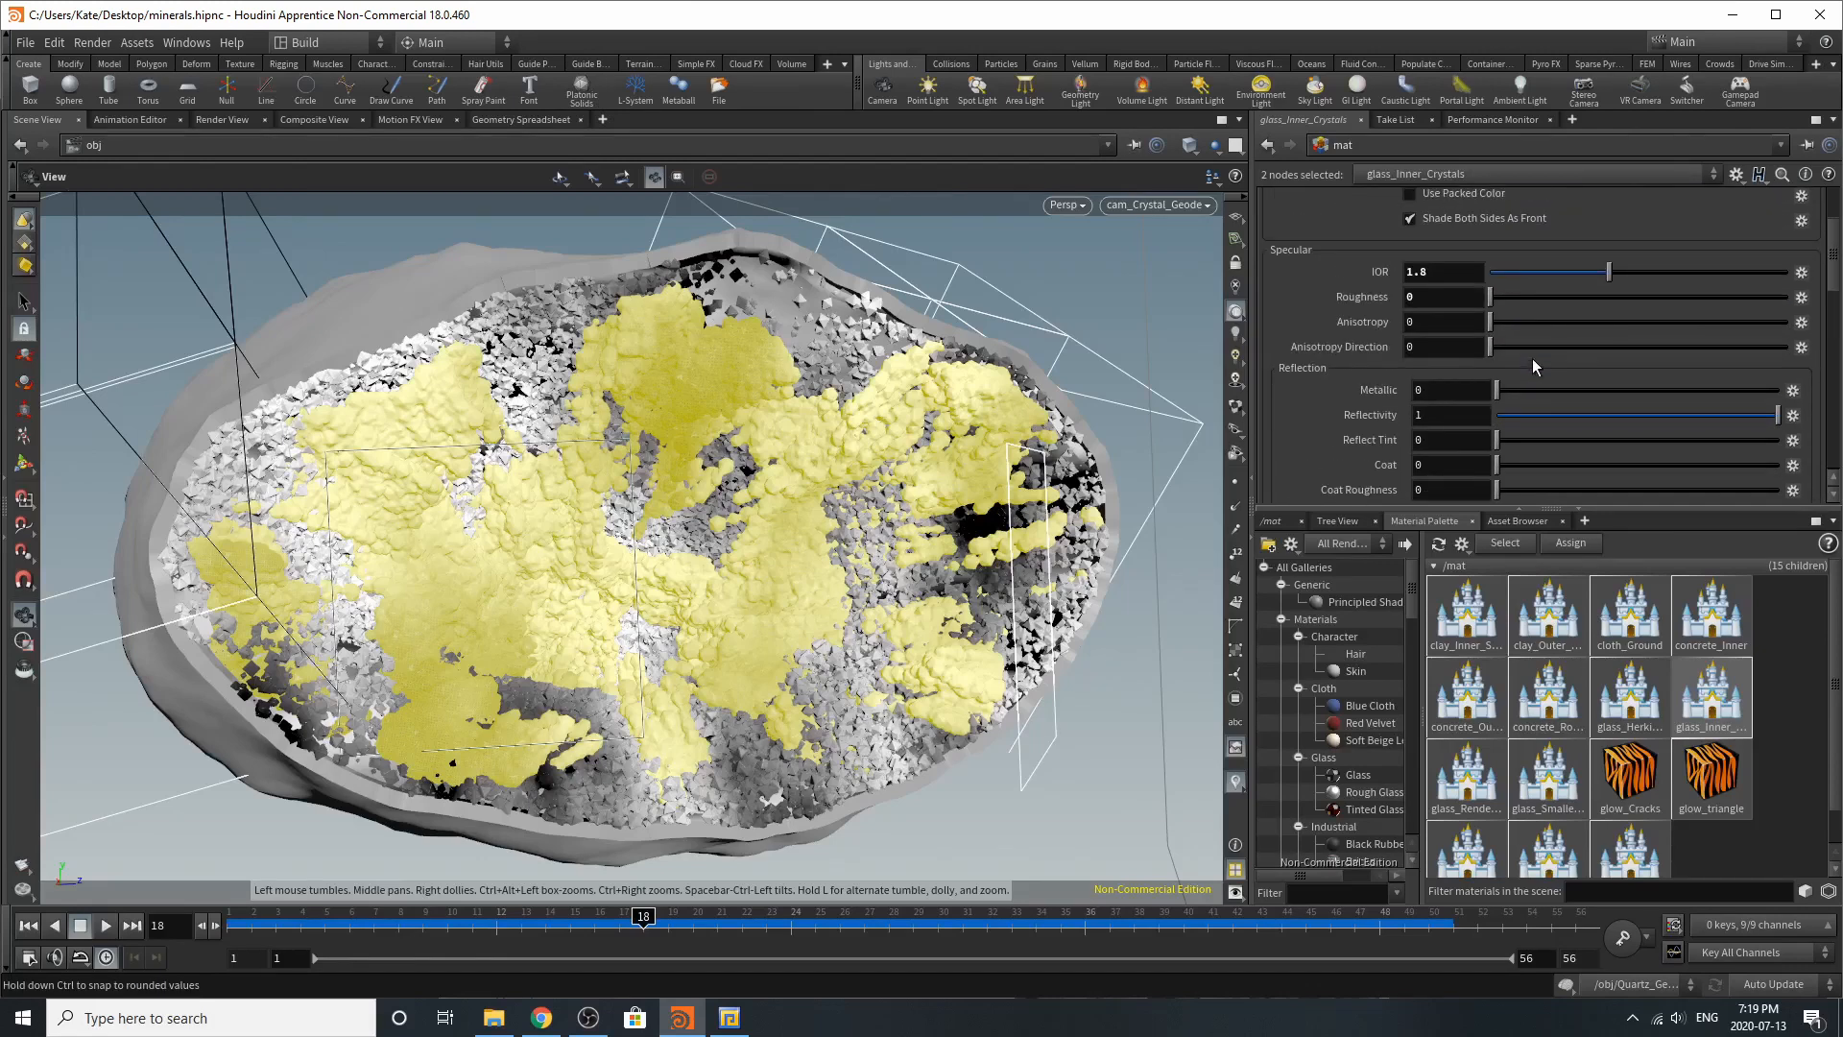
pyautogui.click(1338, 202)
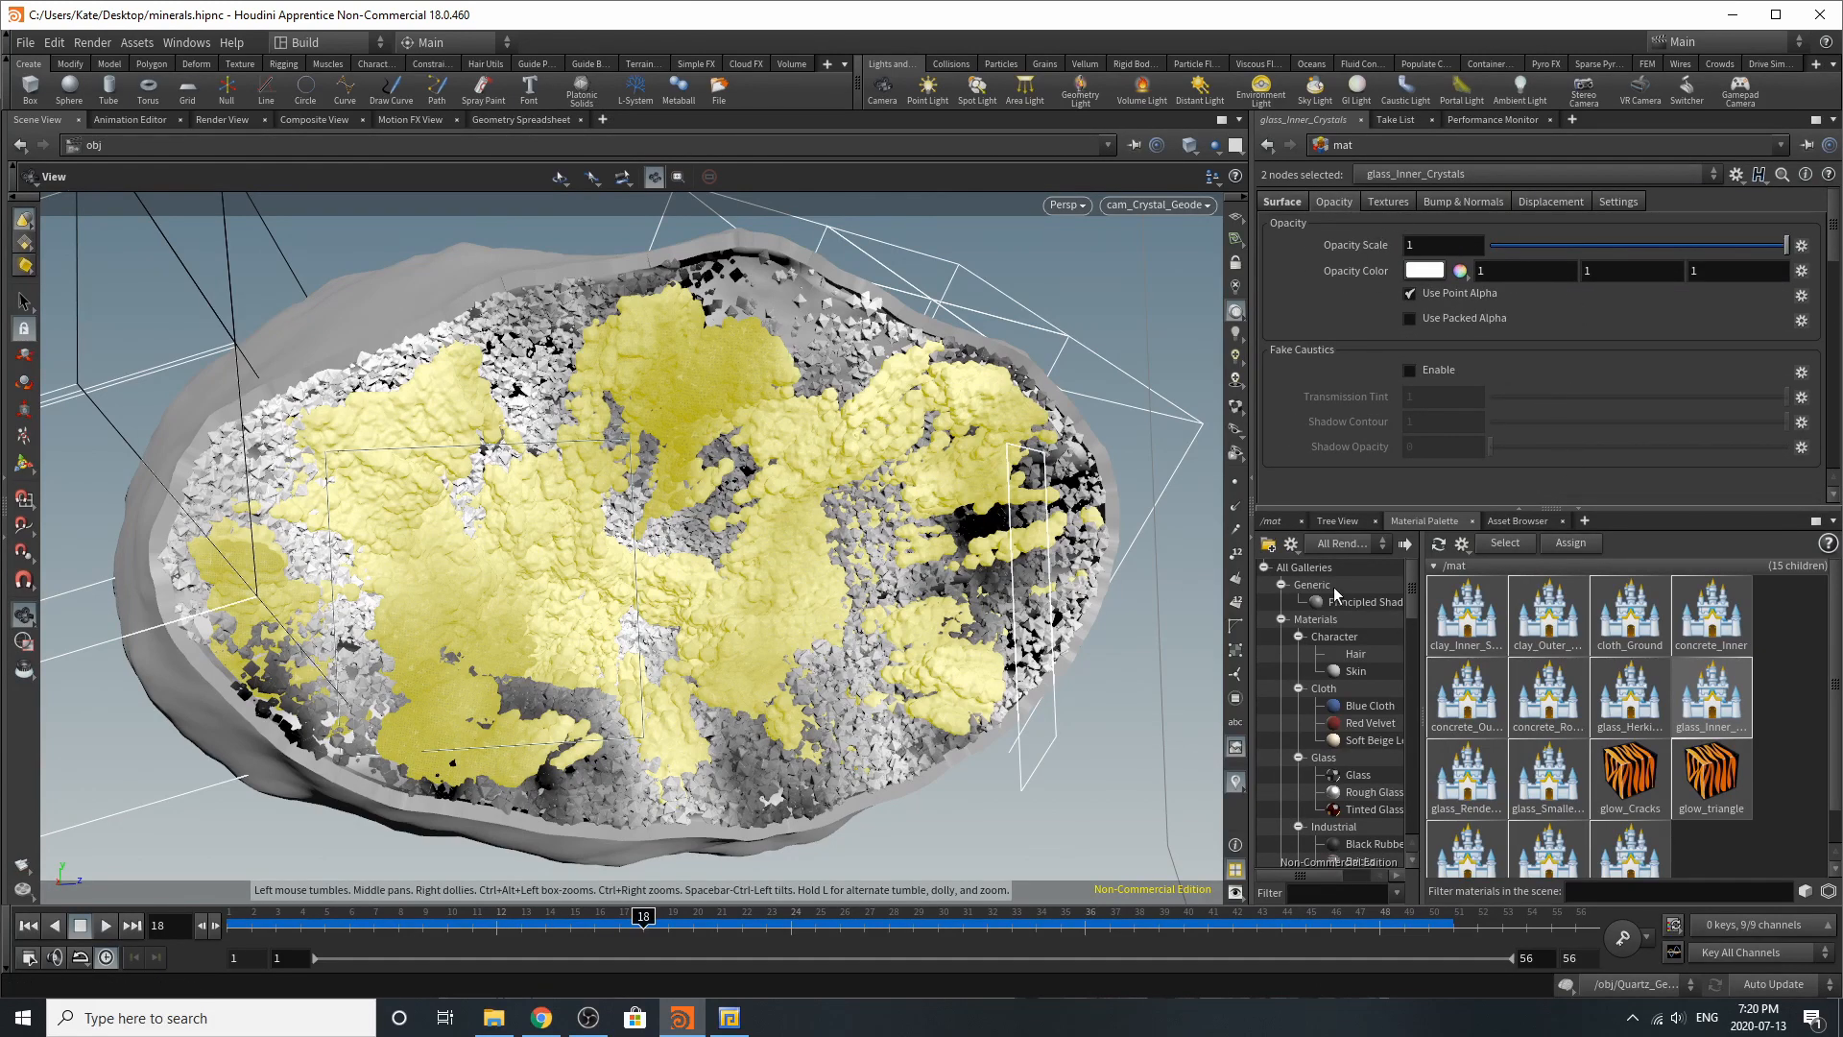
# Step: Return to the obj network and hide the quartz geode's shells, opaque_crystals and Clear_inner_crystals in the viewport
pyautogui.click(1275, 521)
pyautogui.click(1357, 557)
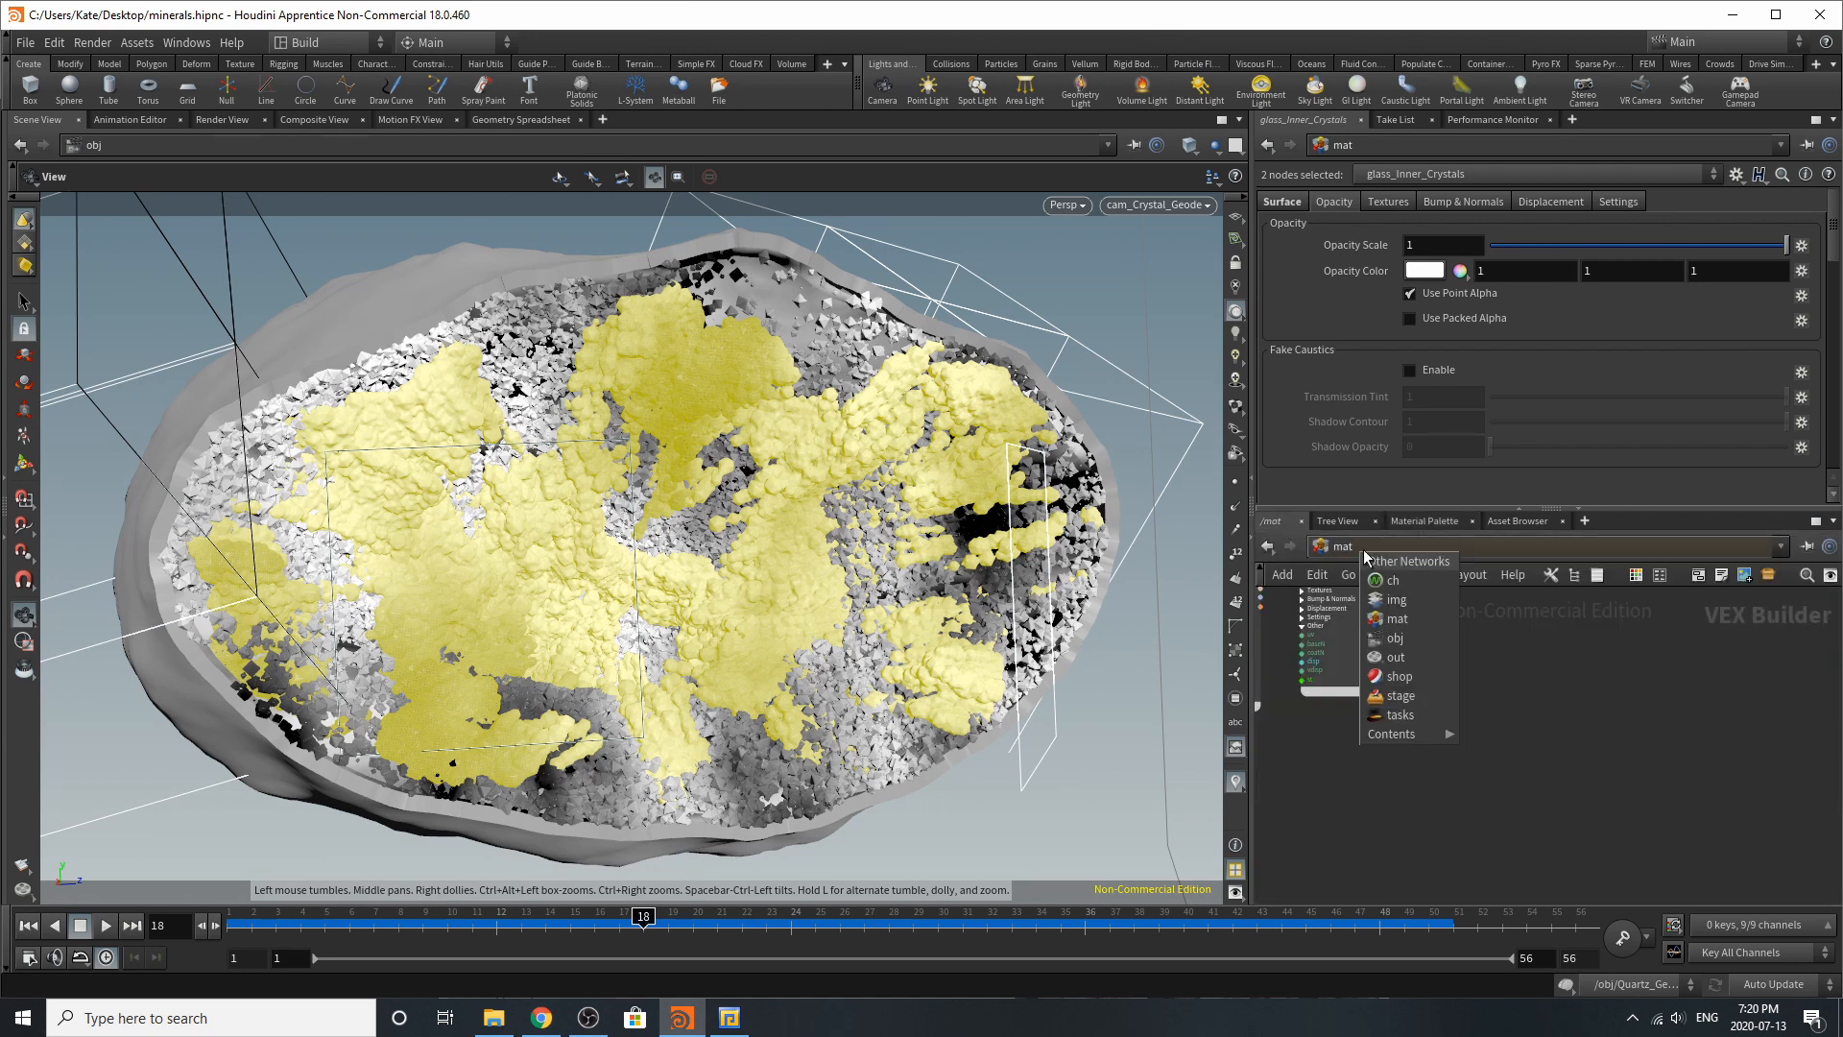
pyautogui.click(1428, 638)
pyautogui.scroll(-5, 1544, 848)
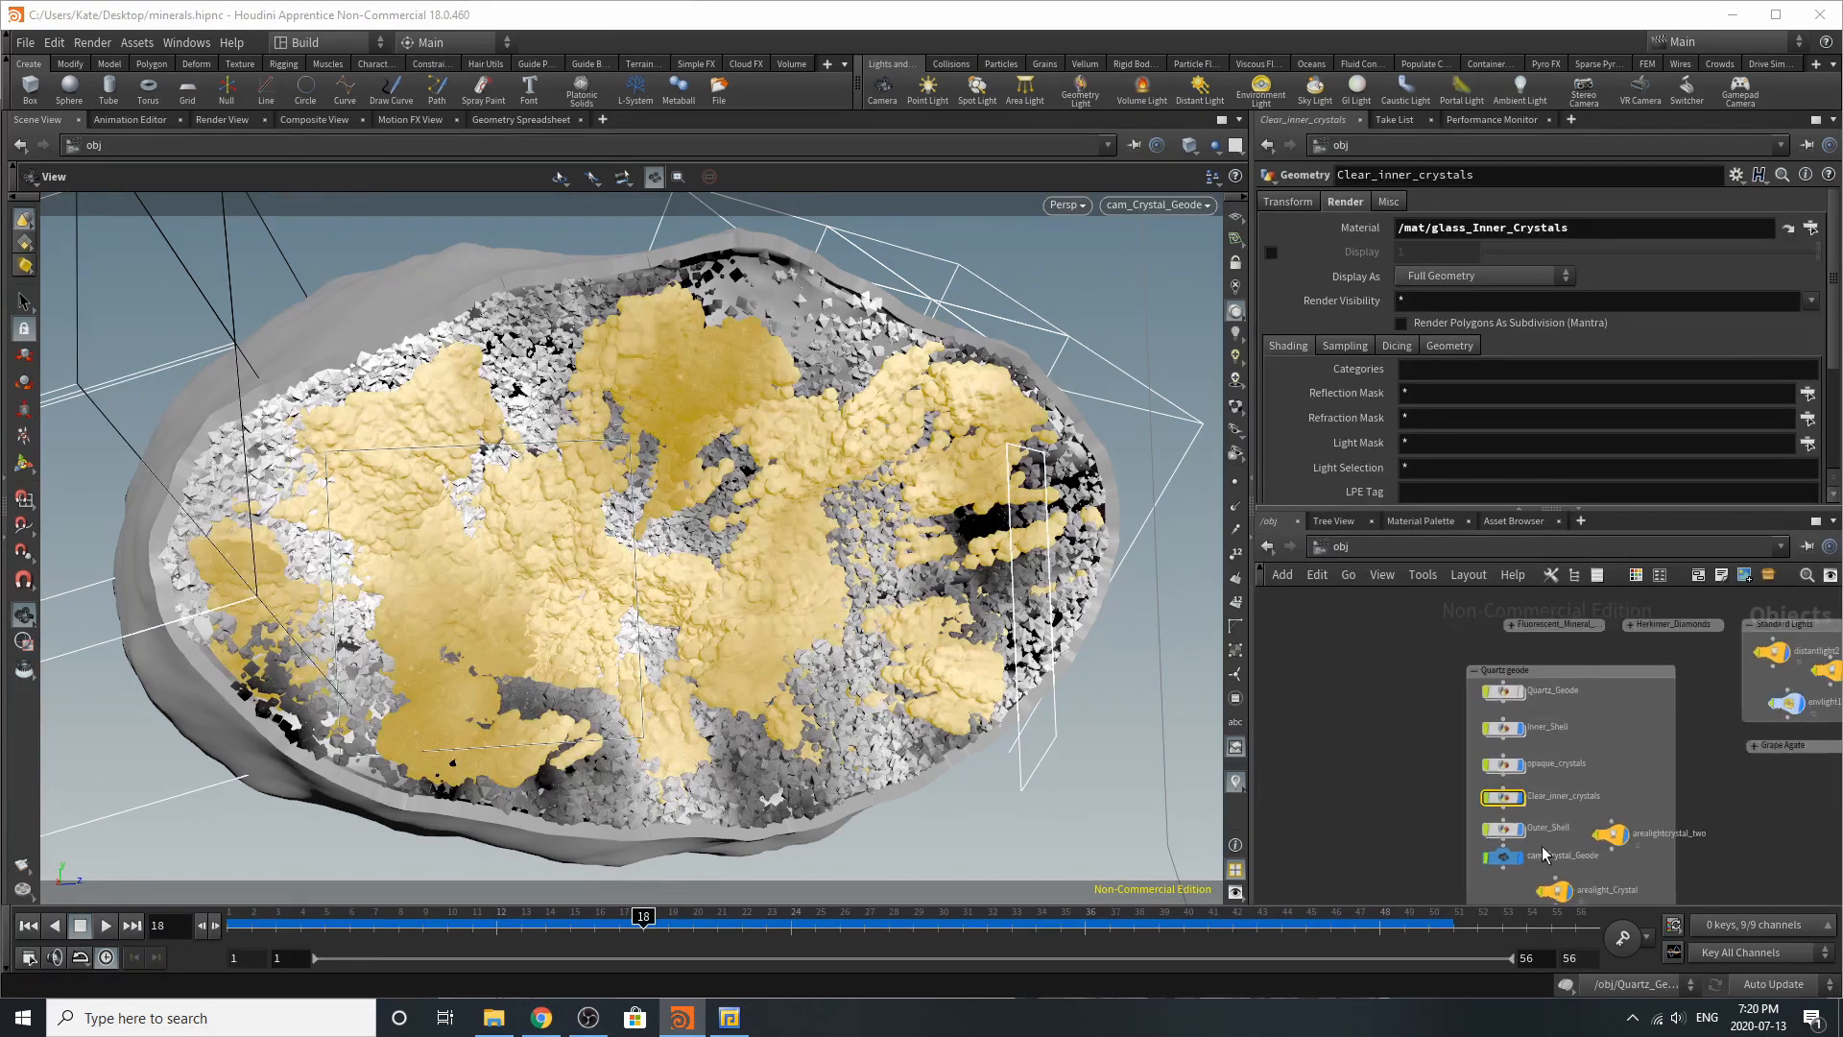
pyautogui.scroll(3, 1568, 788)
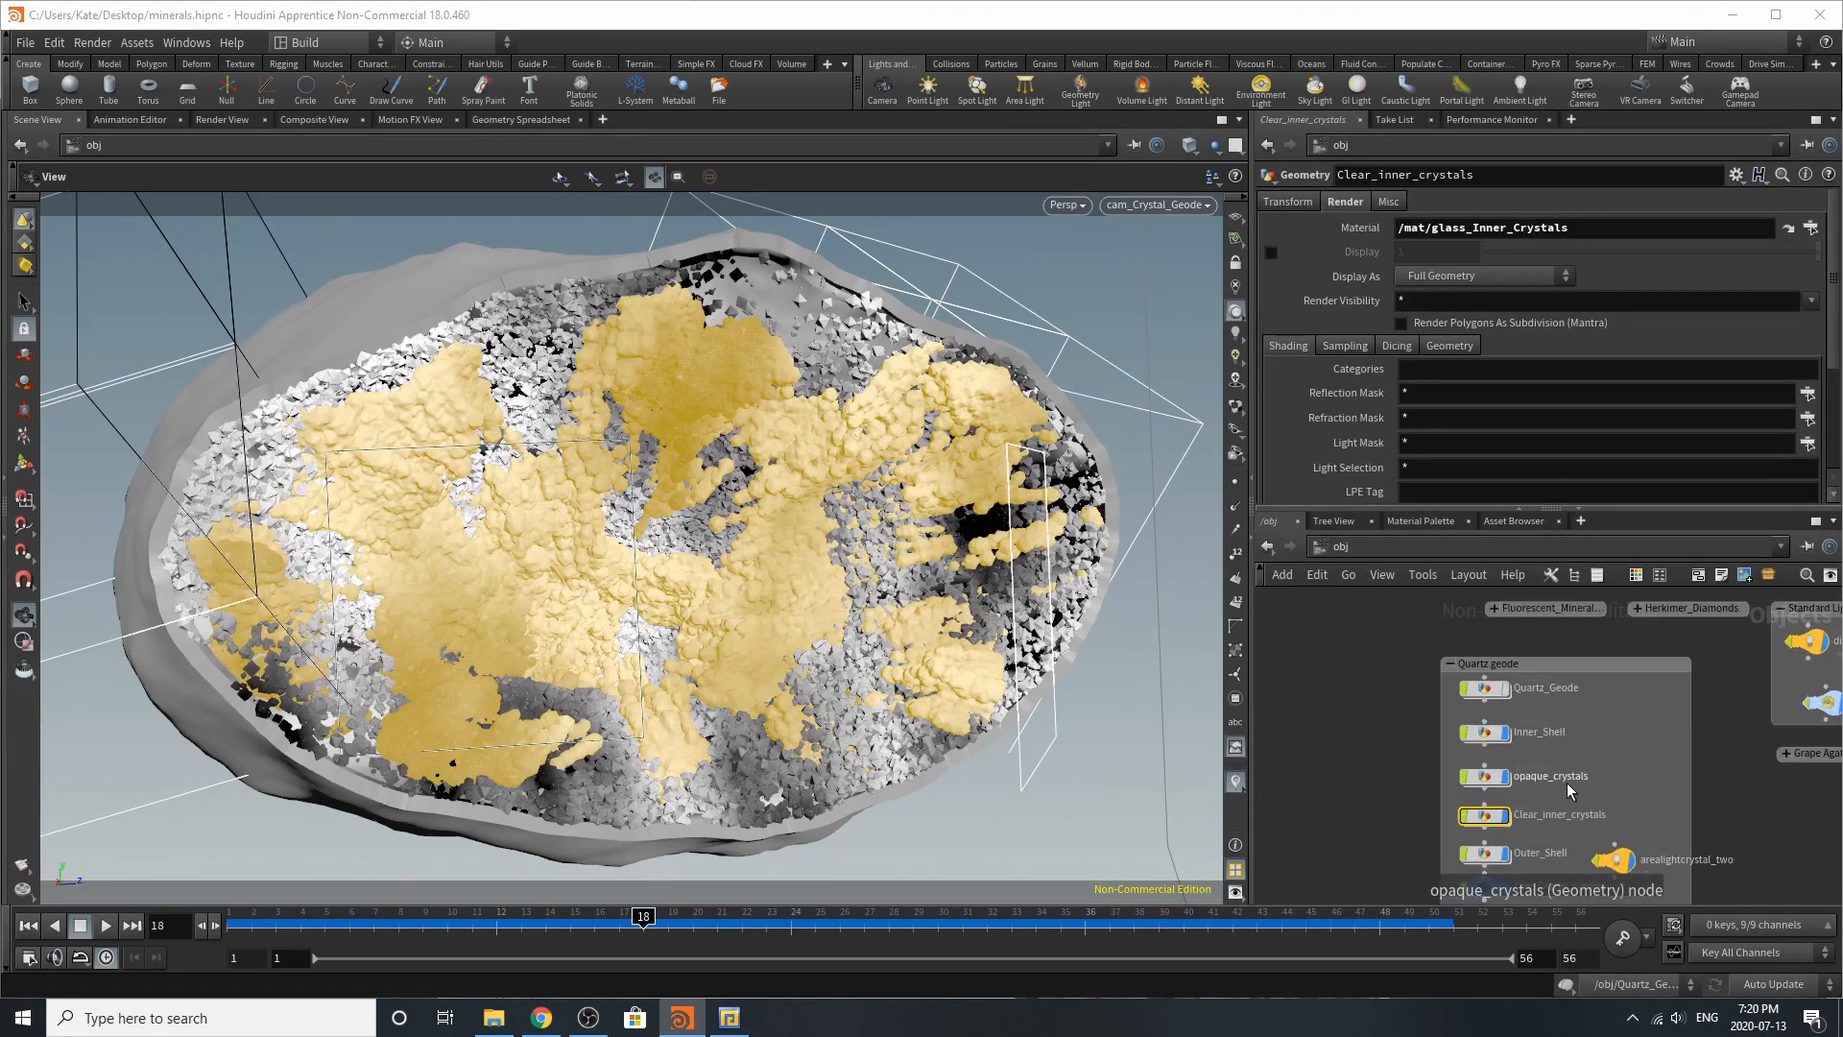
pyautogui.click(1493, 778)
pyautogui.click(1492, 823)
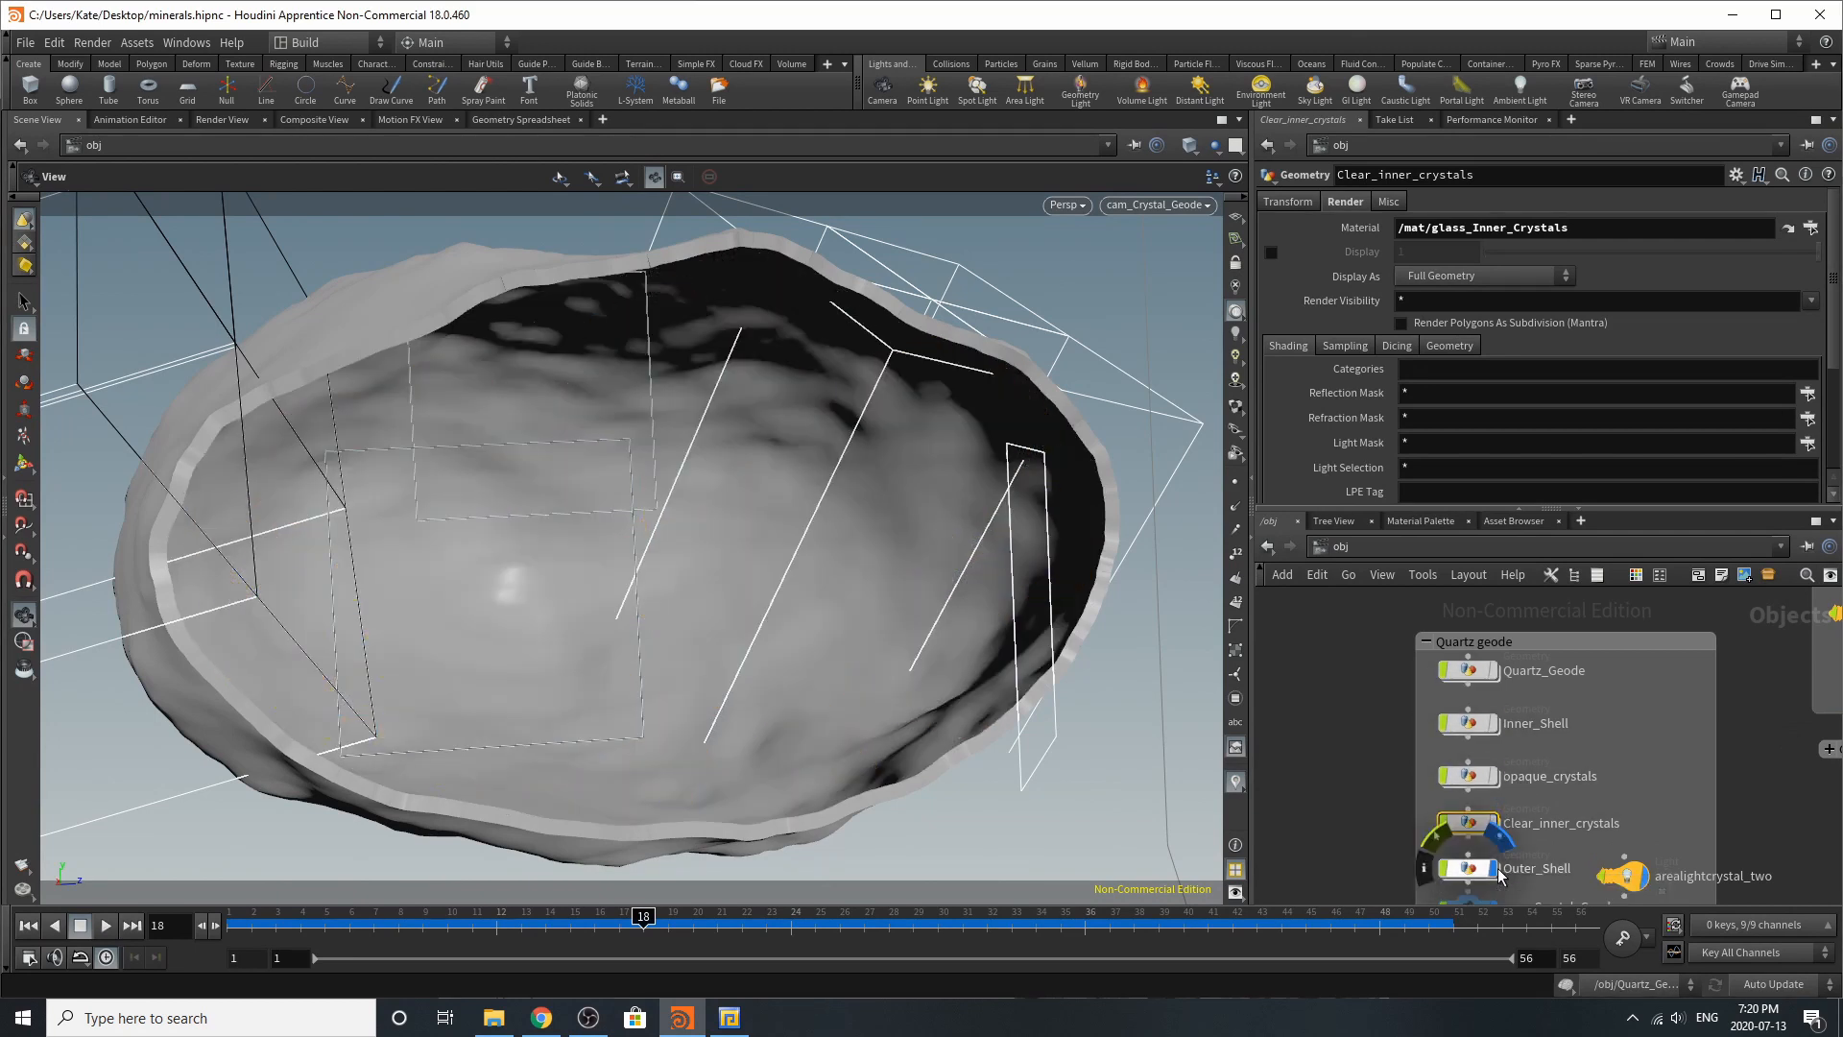
pyautogui.click(1493, 869)
pyautogui.scroll(-4, 1423, 726)
pyautogui.scroll(1, 1430, 731)
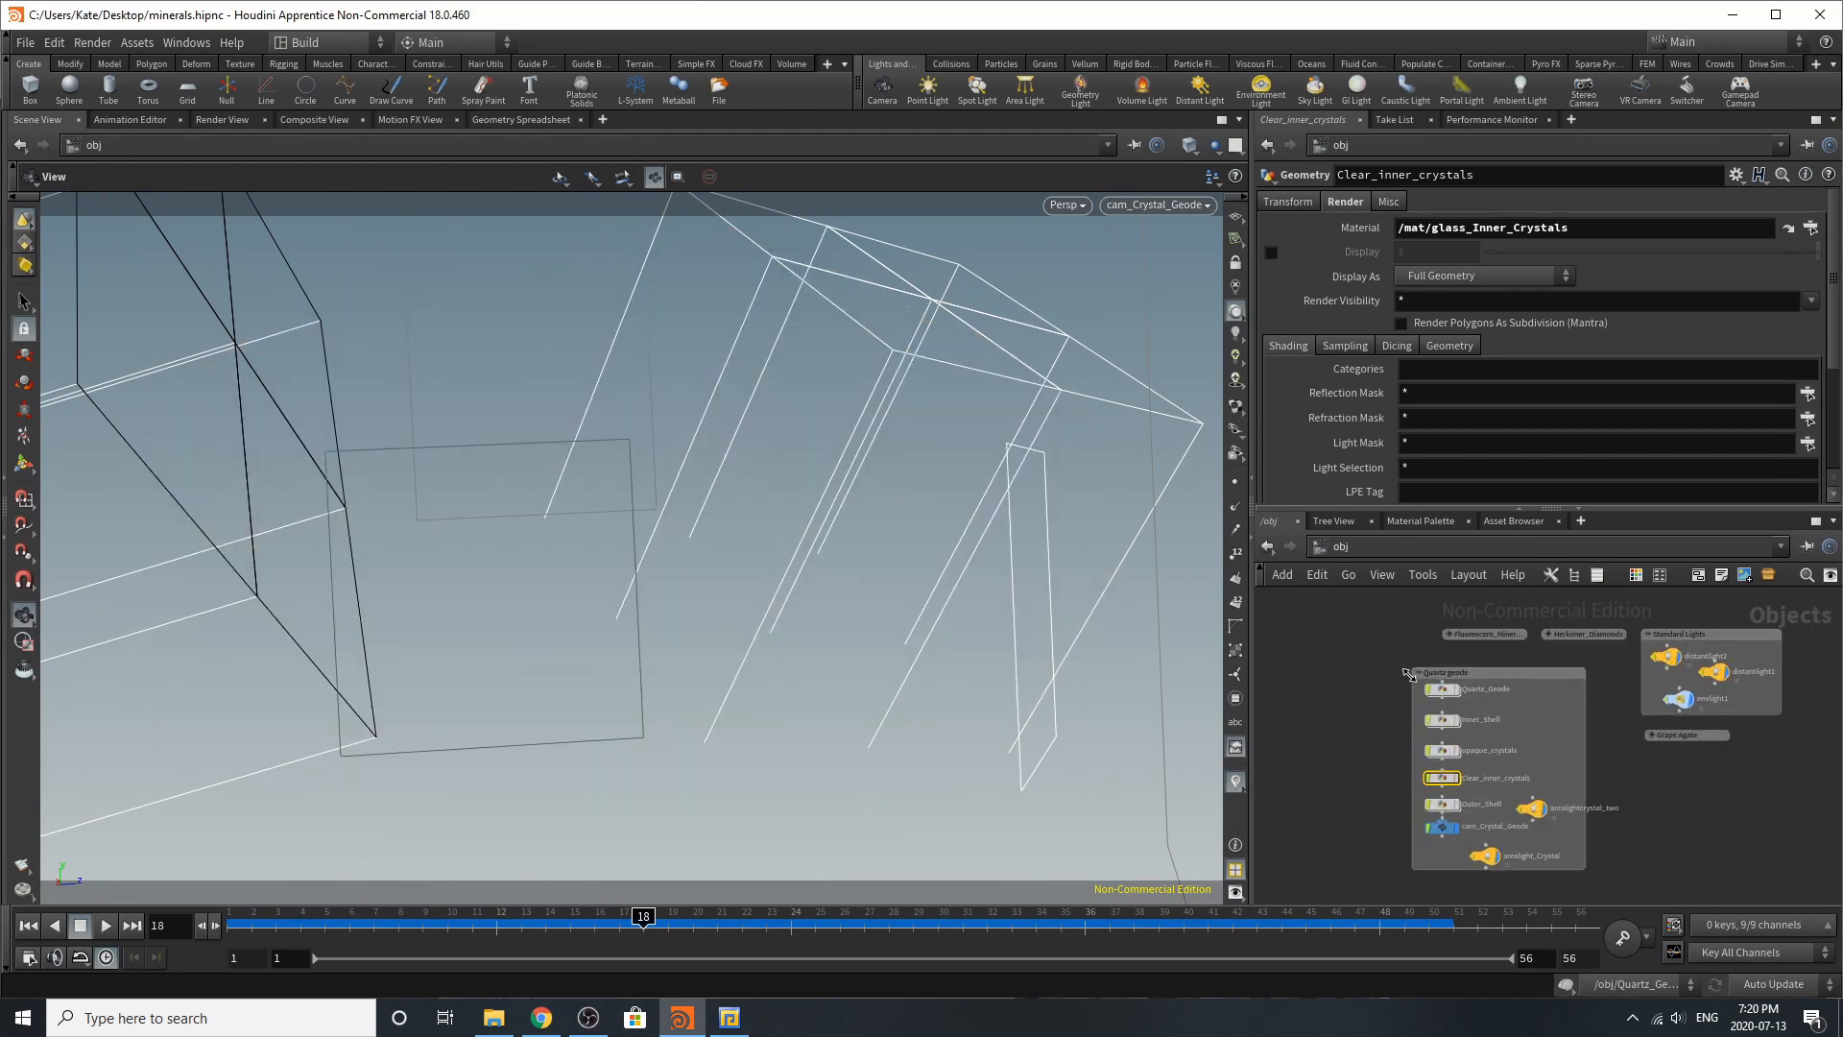
# Step: Collapse the Quartz geode network box below Grape Agate, and expand the Herkimer_Diamonds box in the free space
pyautogui.click(1417, 671)
pyautogui.moveTo(1432, 672); pyautogui.dragTo(1676, 754)
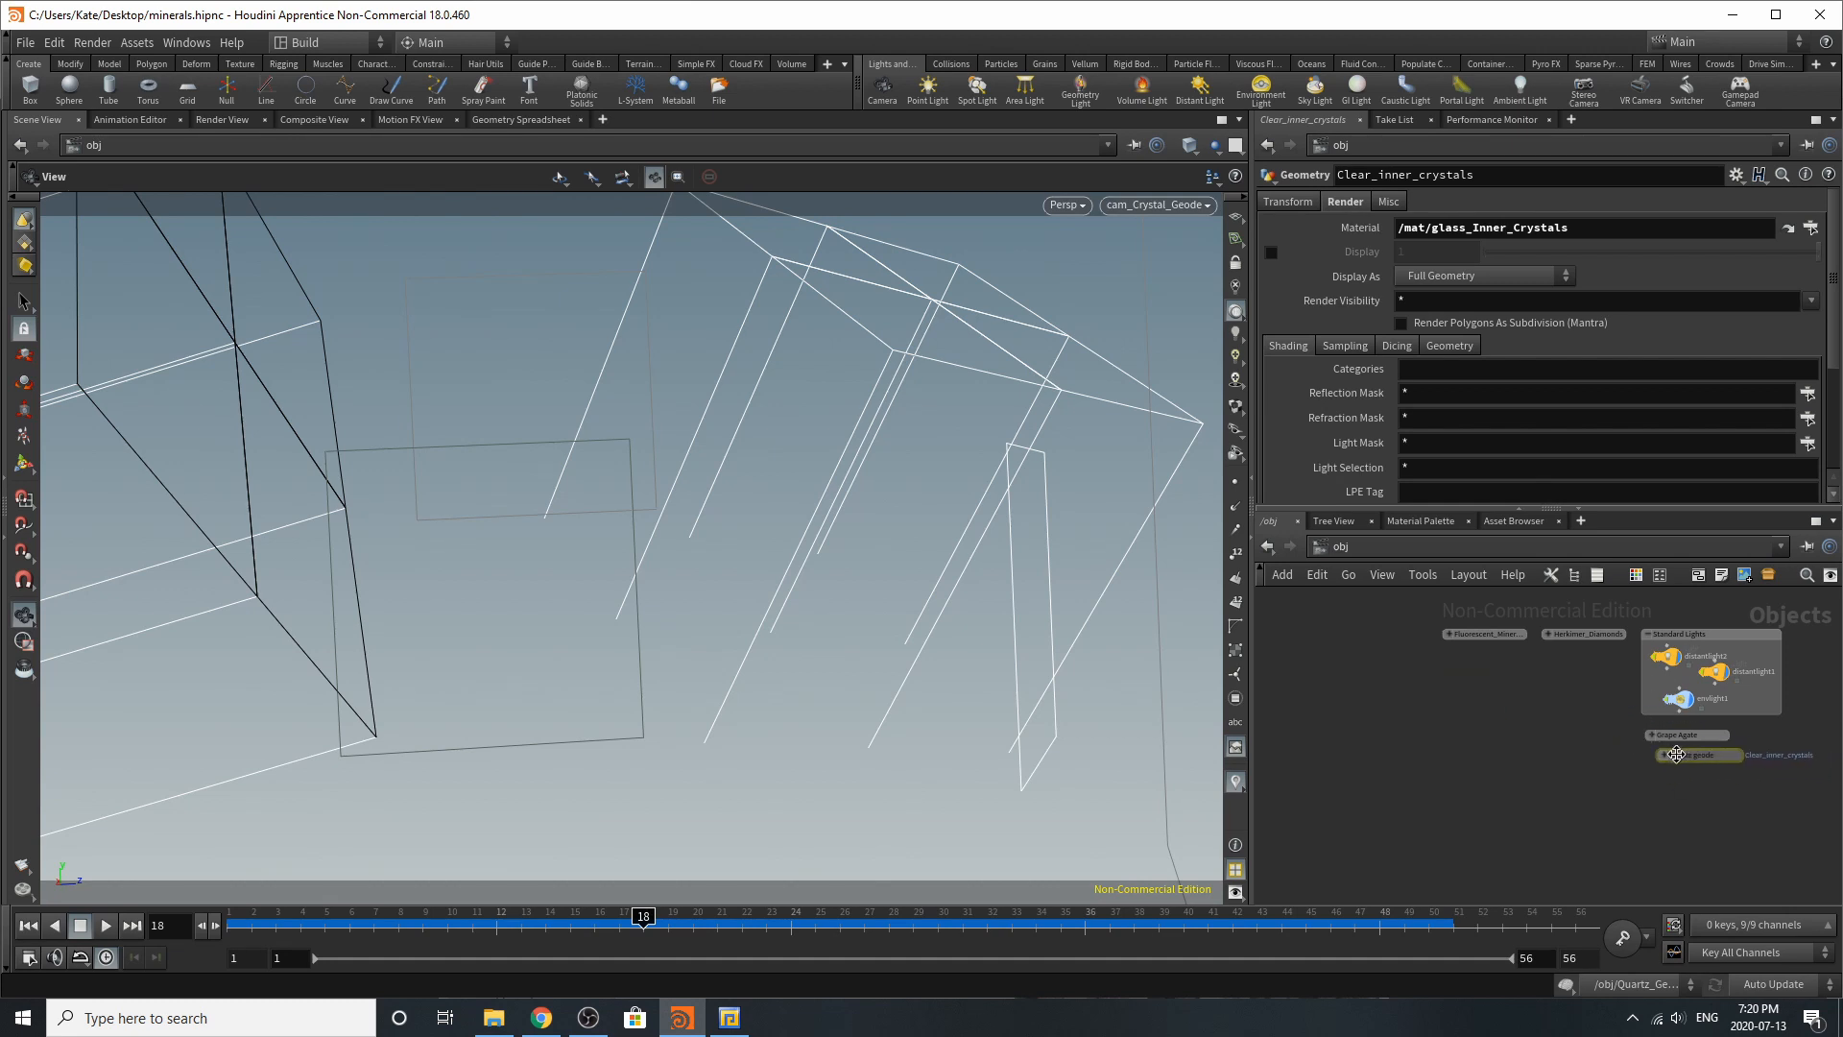
pyautogui.scroll(4, 1564, 719)
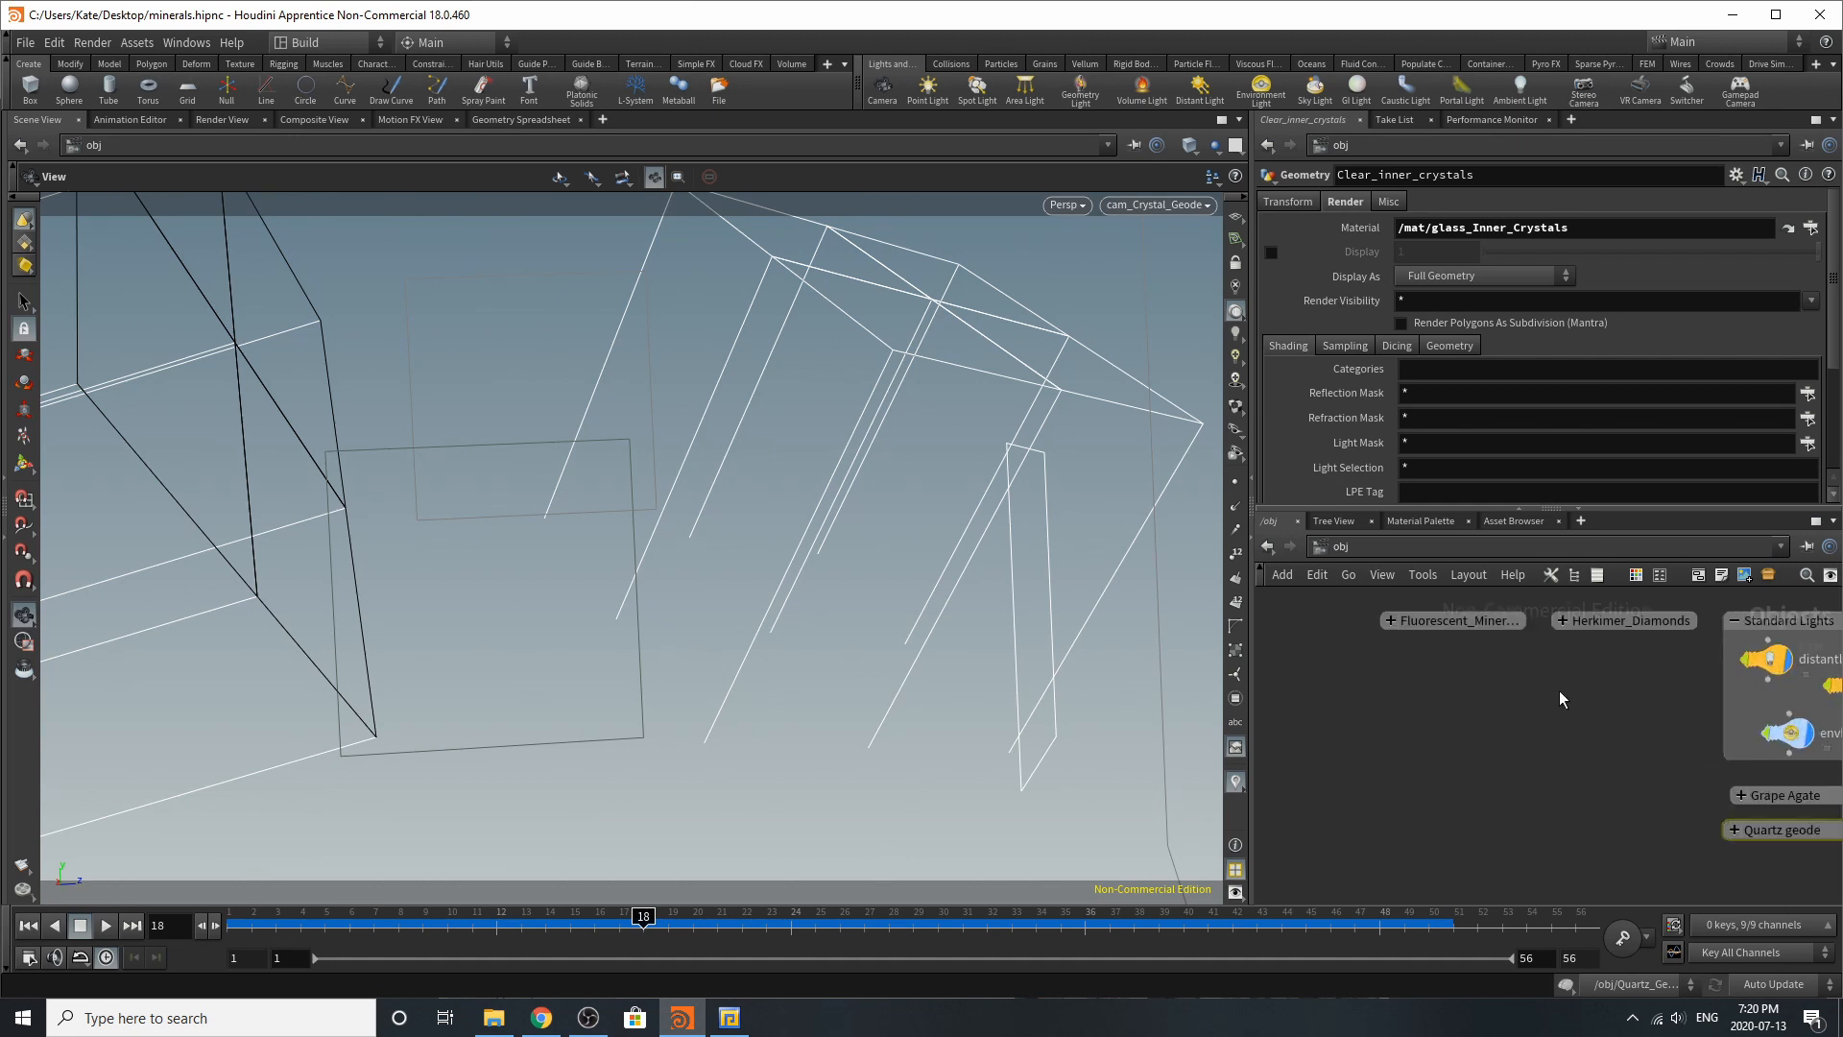
pyautogui.moveTo(1625, 624); pyautogui.dragTo(1581, 691)
pyautogui.click(1389, 710)
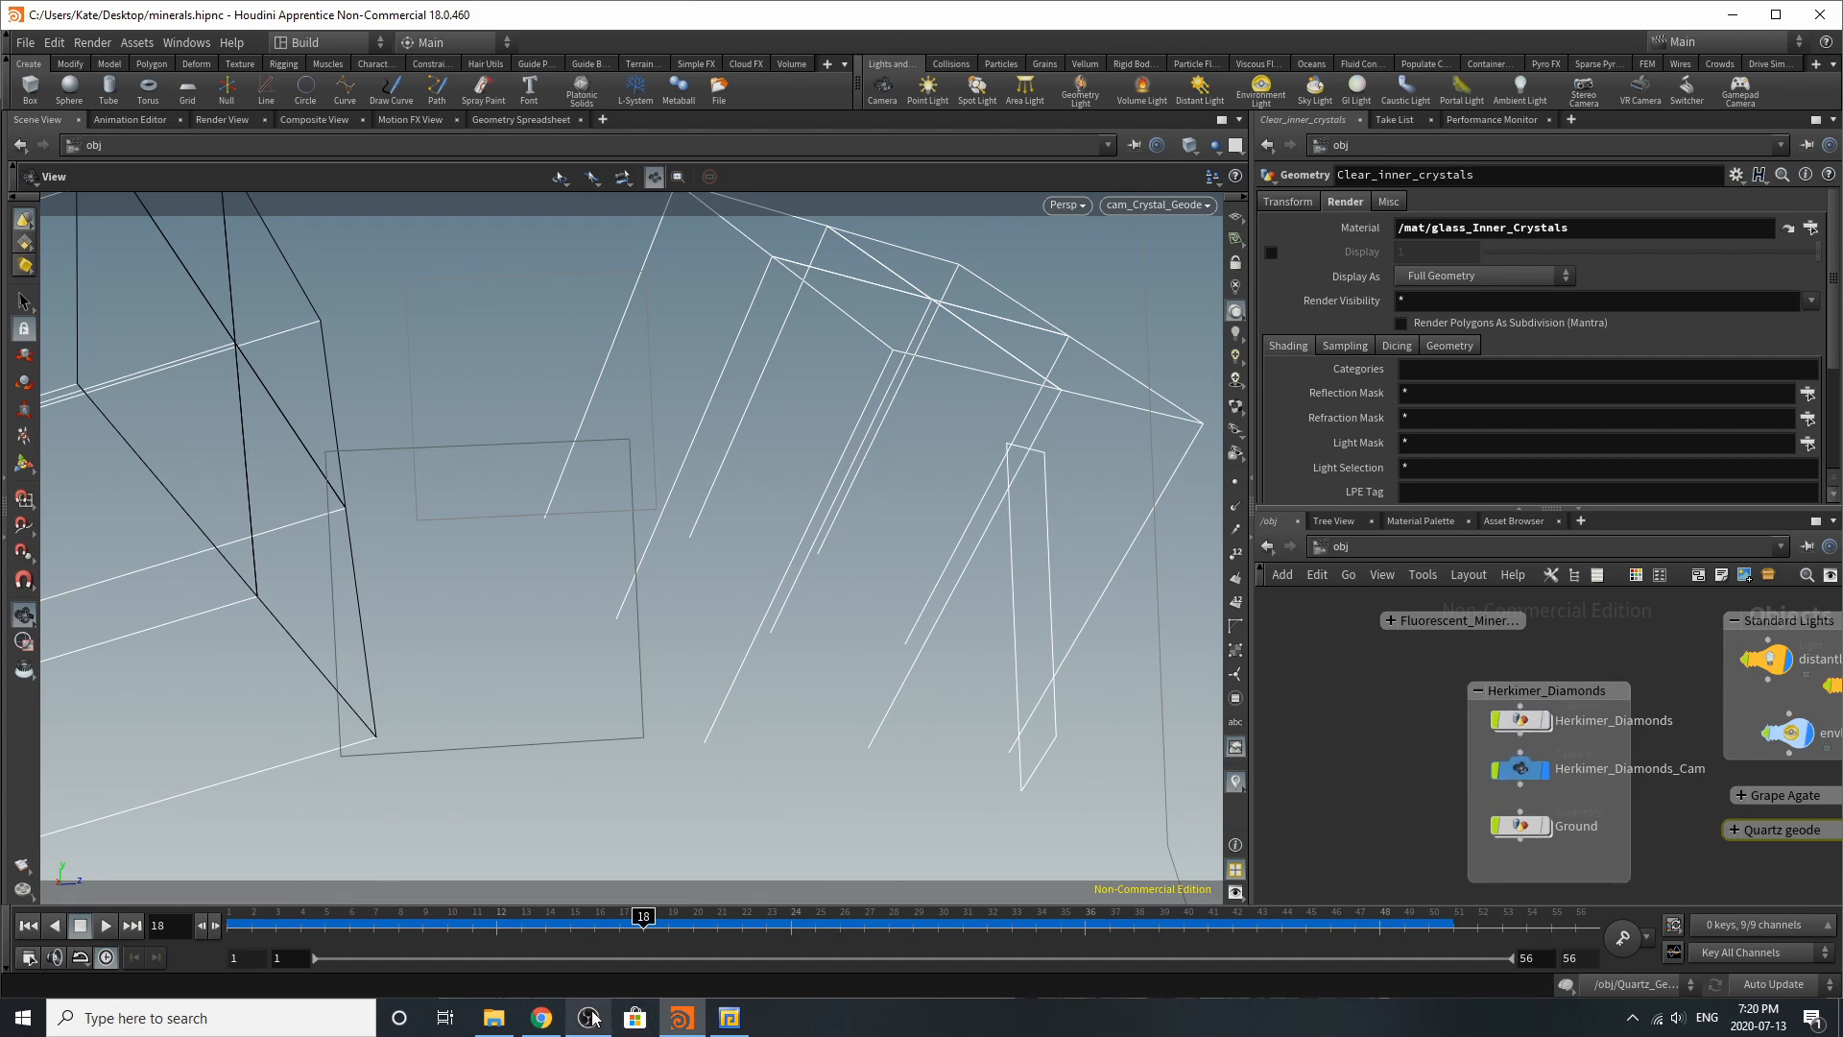
# Step: Switch to Chrome and review the geology.com article on Herkimer Diamonds with its reference photos of the quartz crystals
pyautogui.click(559, 1021)
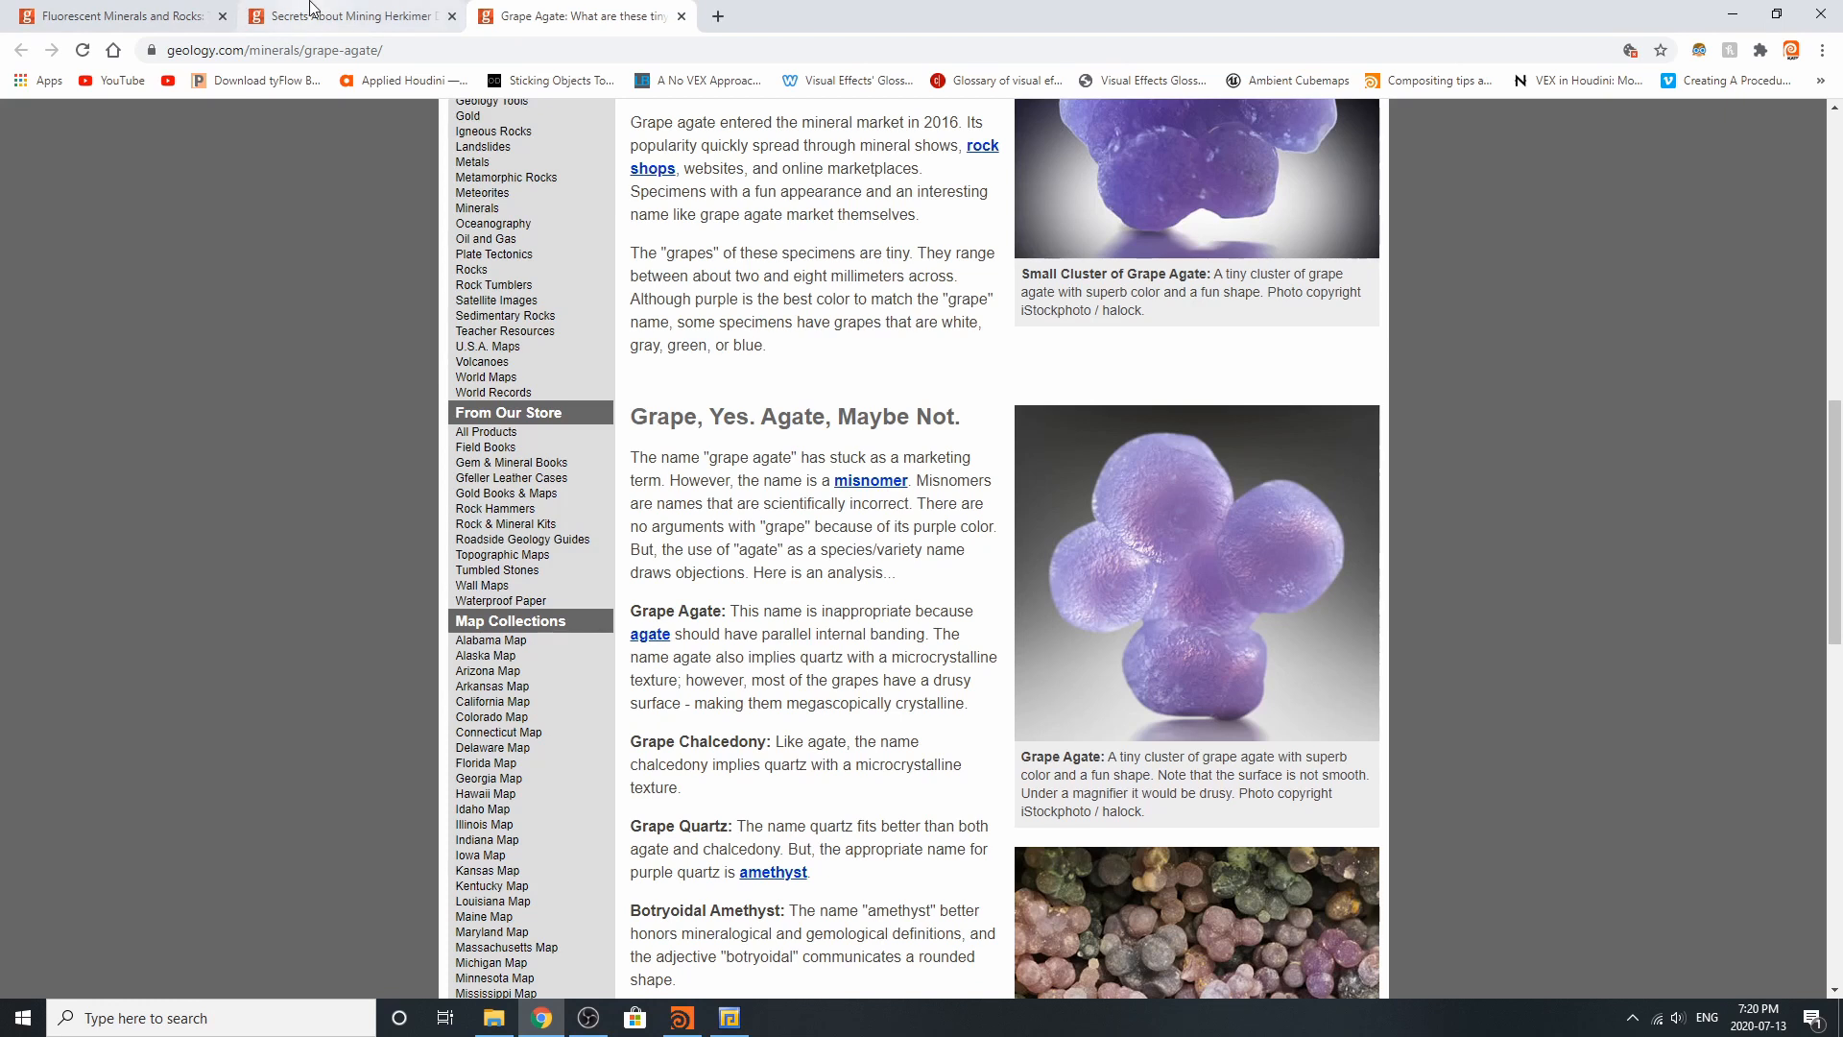
pyautogui.click(343, 8)
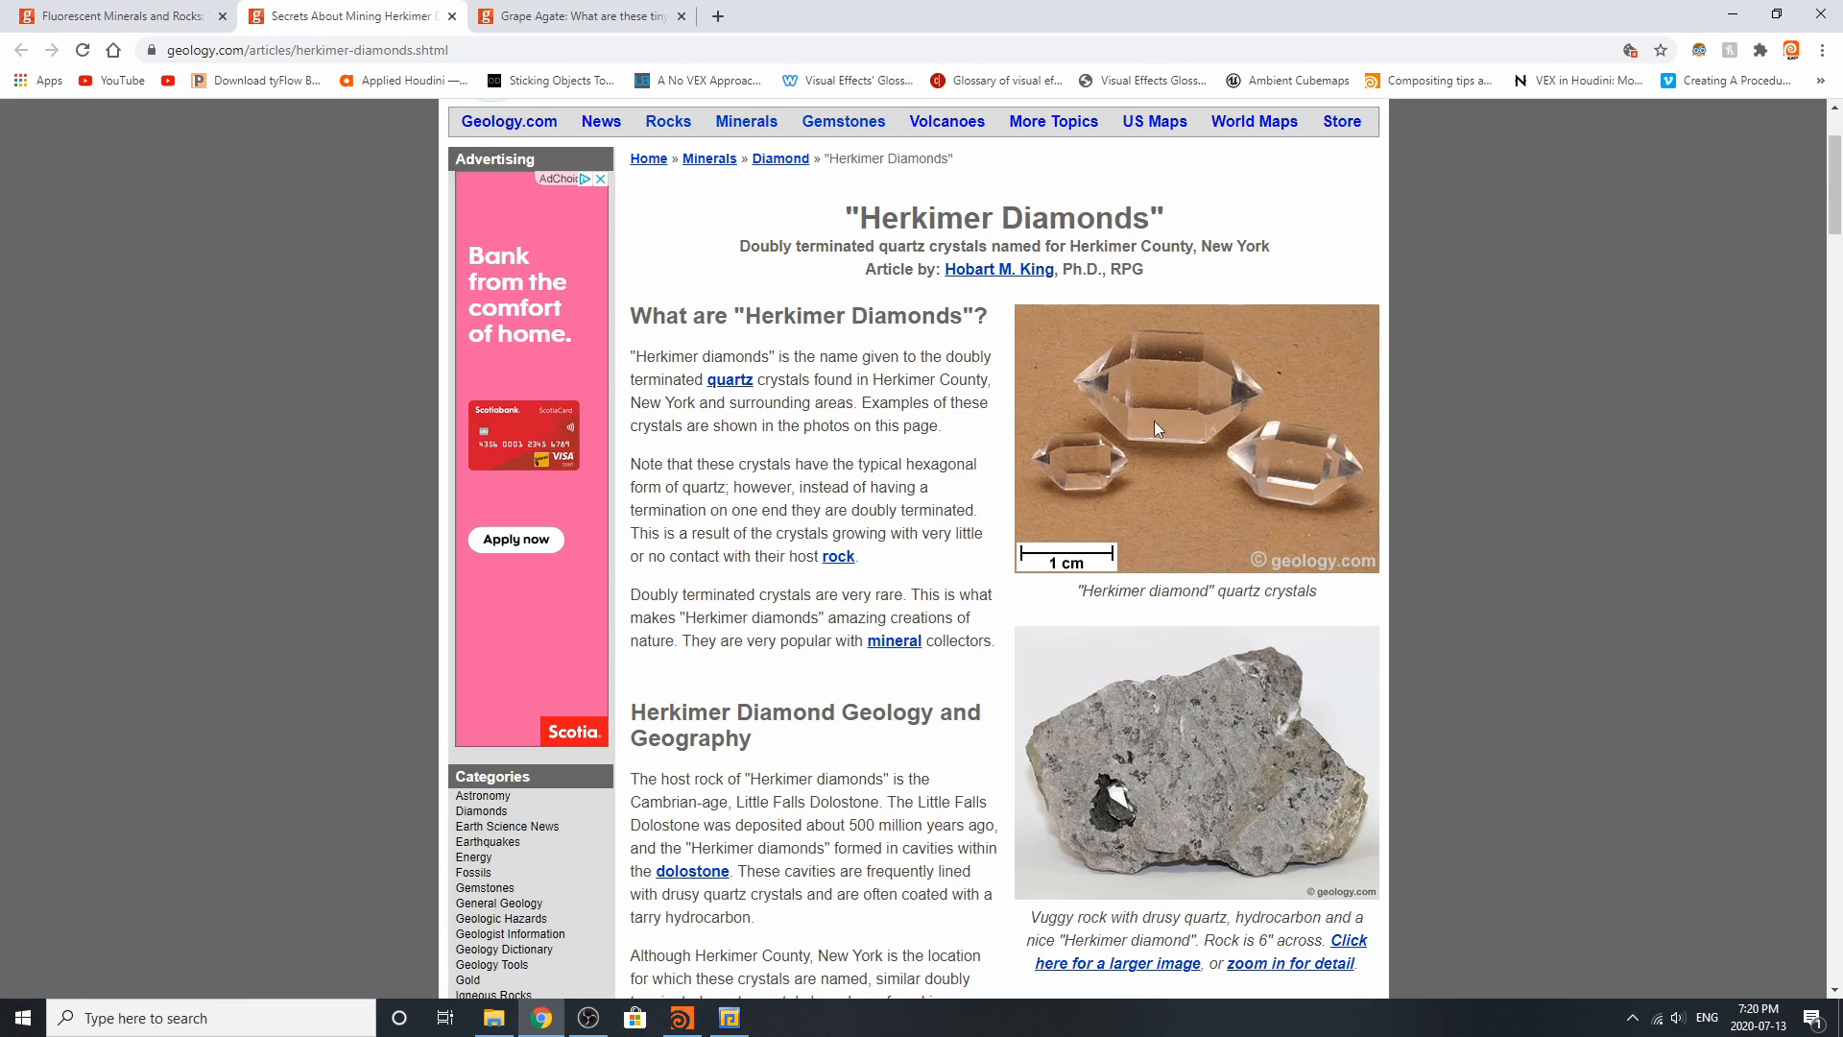
pyautogui.scroll(-6, 1161, 439)
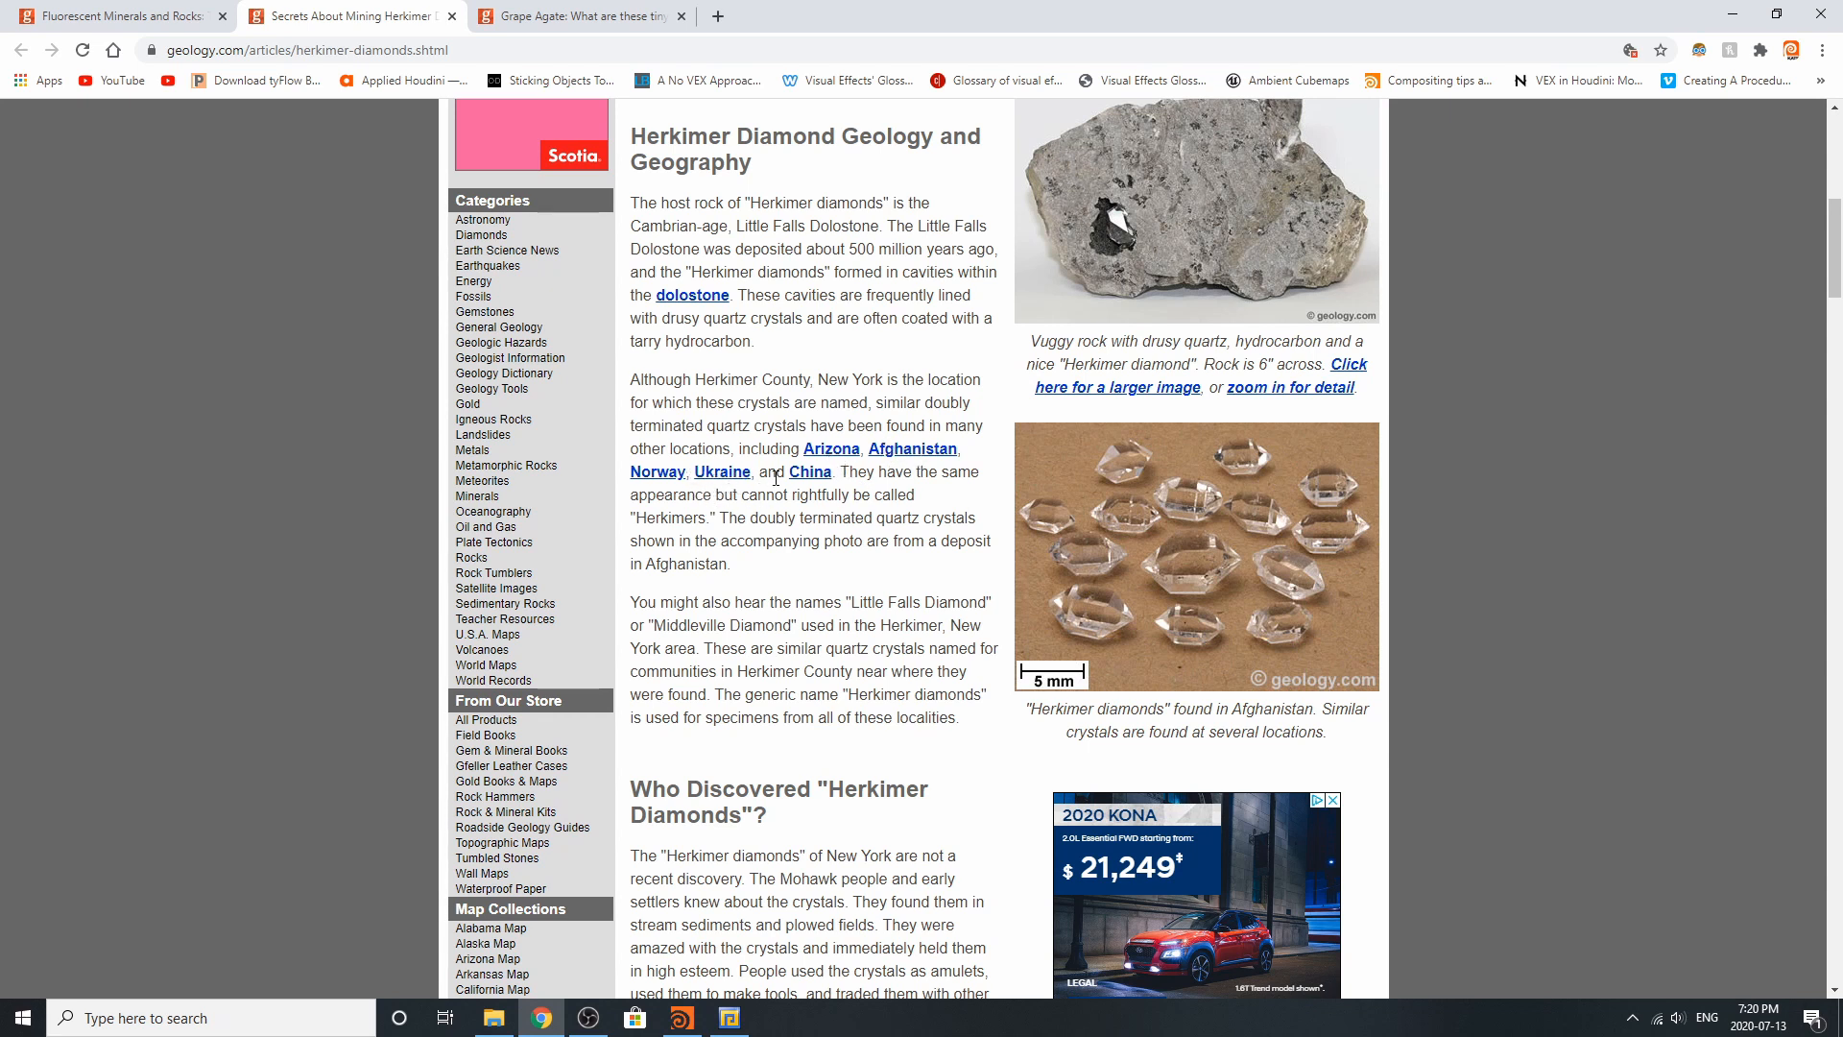
pyautogui.scroll(-9, 786, 695)
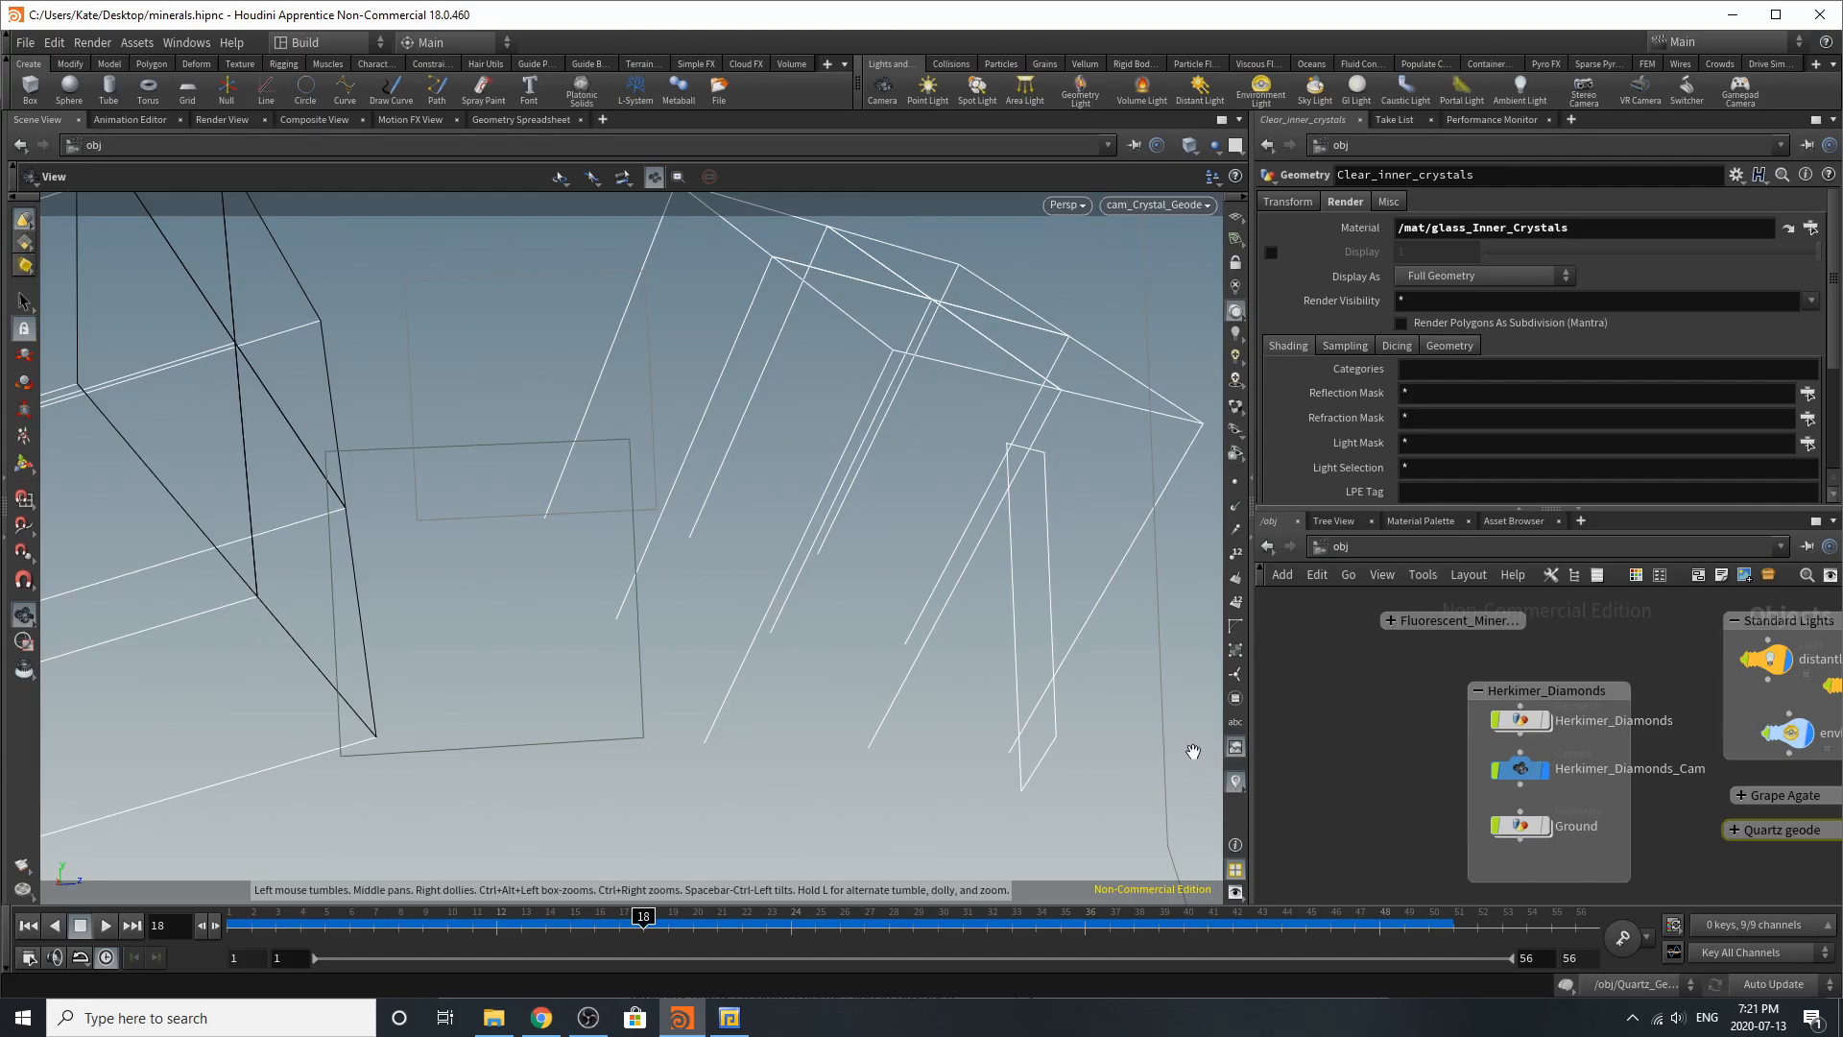
# Step: Switch back to Houdini and turn on the display of the Herkimer_Diamonds and Ground objects
pyautogui.hotkey('alt', 'Tab')
pyautogui.click(1546, 721)
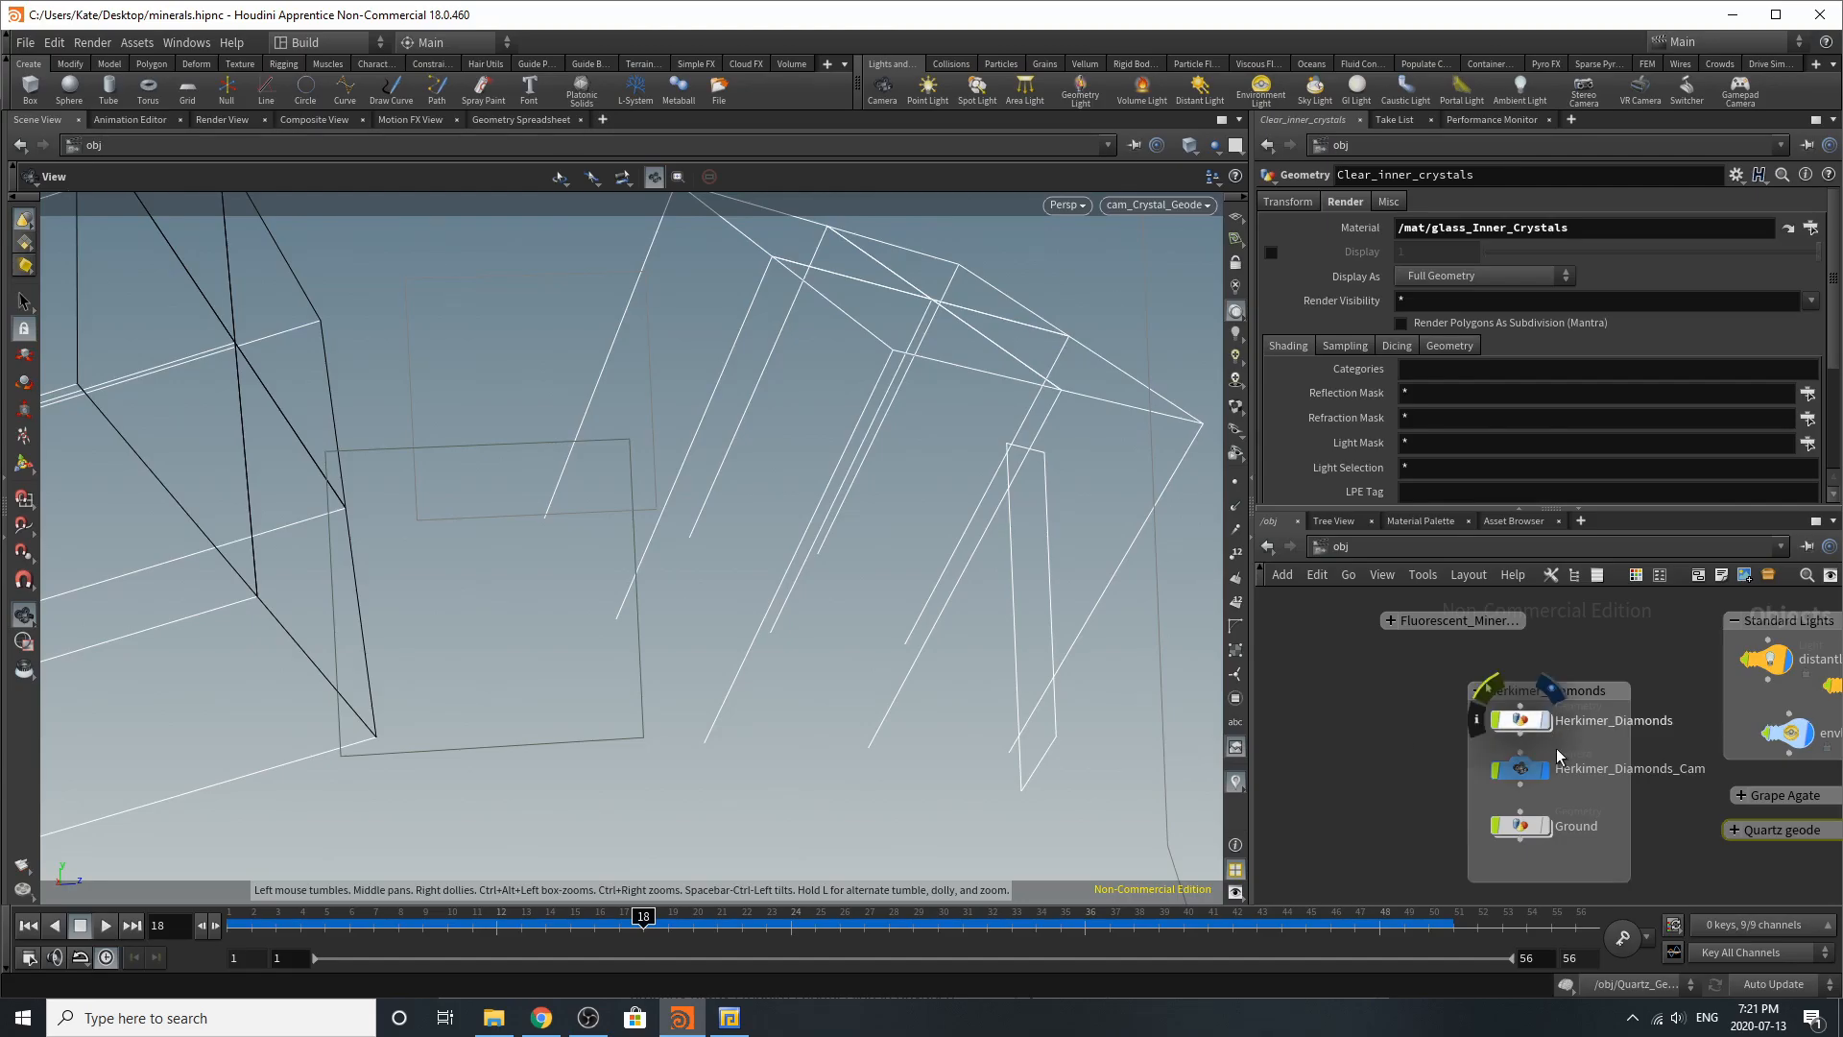
pyautogui.click(1545, 828)
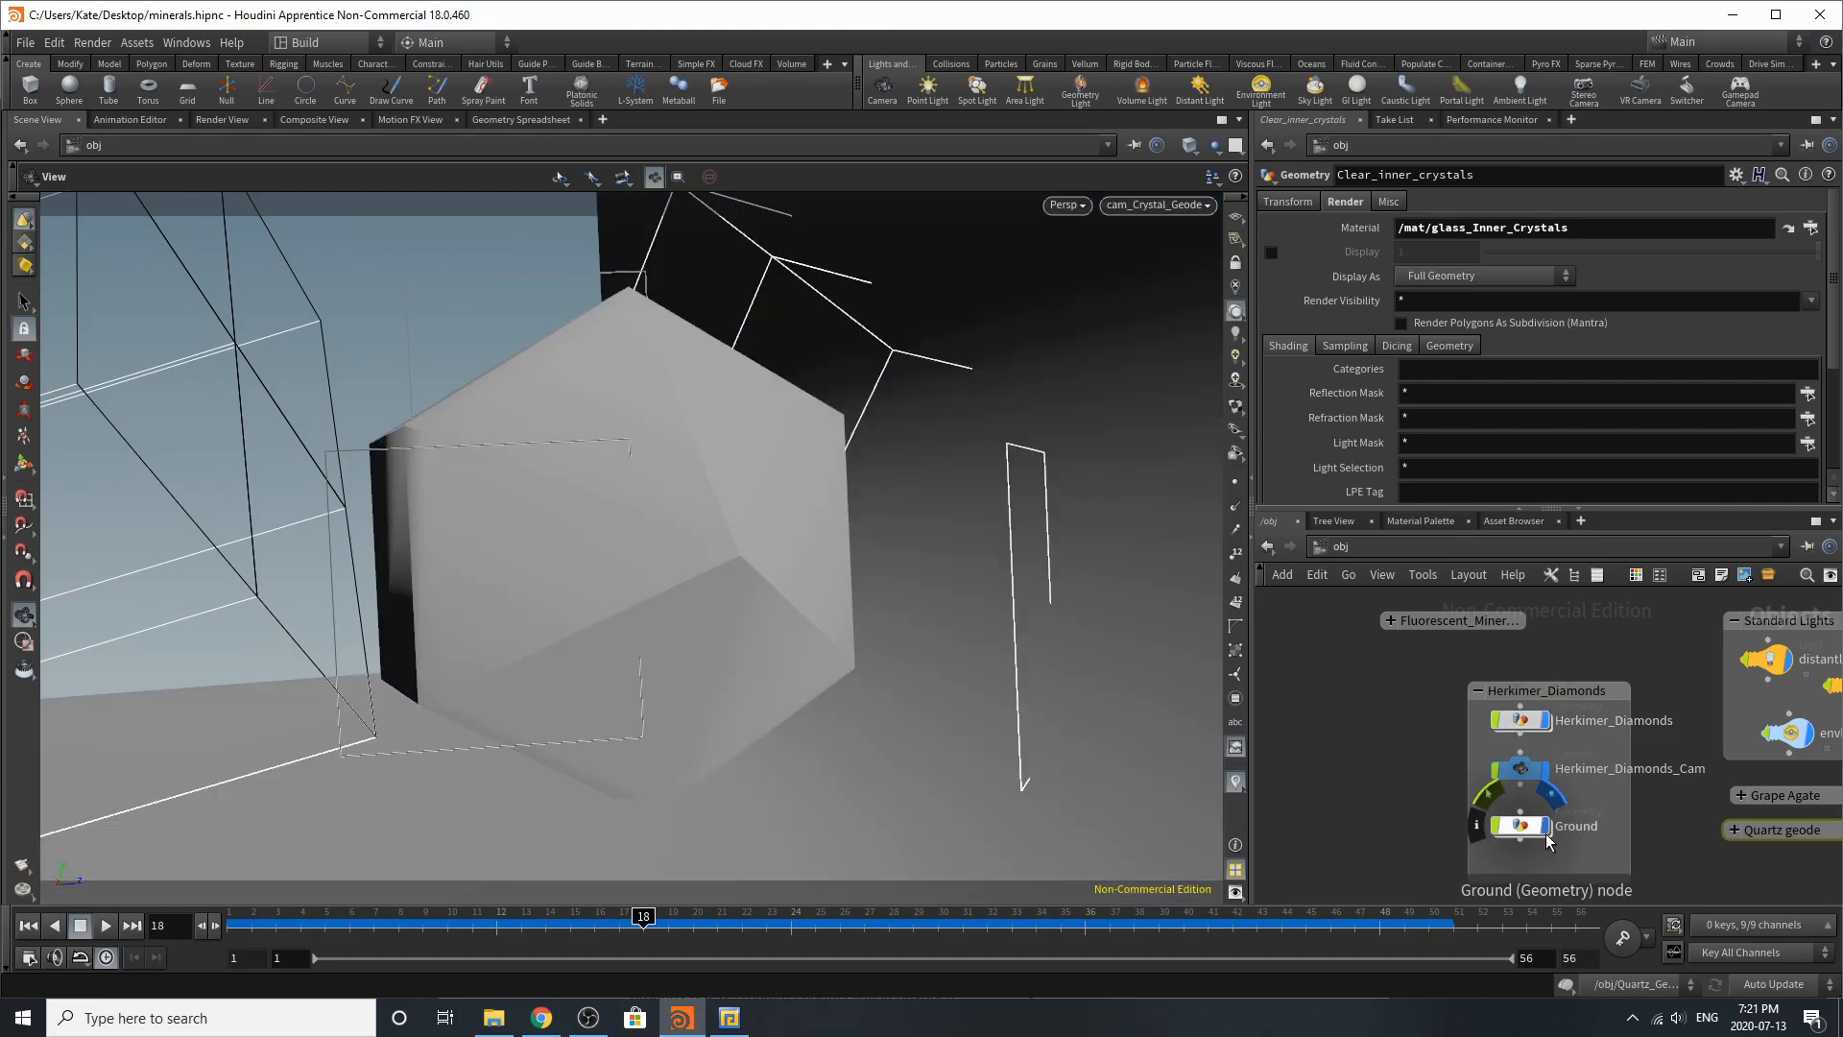
# Step: Inspect the crystal on its curved ground from a free view, and set the viewport to look through Herkimer_Diamonds_Cam
pyautogui.press('g')
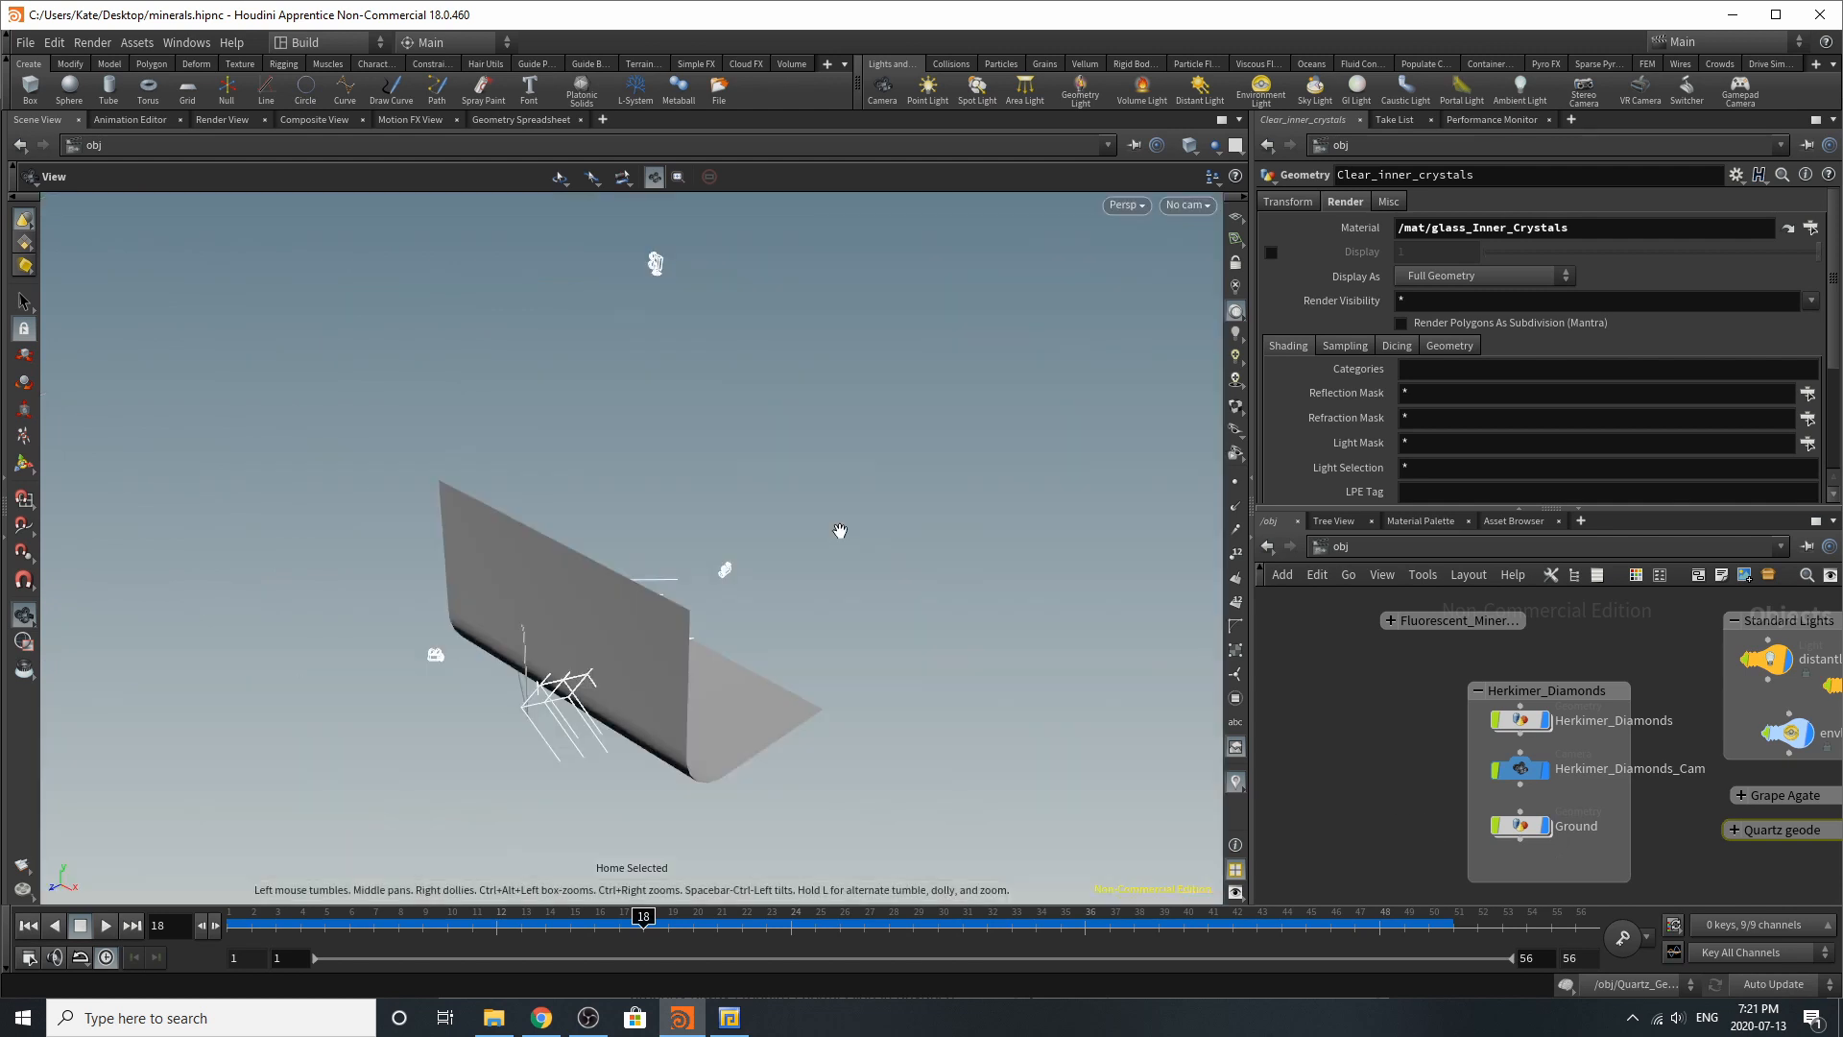
pyautogui.moveTo(921, 593); pyautogui.dragTo(492, 621)
pyautogui.moveTo(586, 675); pyautogui.dragTo(917, 752, button='right')
pyautogui.moveTo(917, 752); pyautogui.dragTo(767, 662, button='middle')
pyautogui.moveTo(633, 629); pyautogui.dragTo(734, 645, button='right')
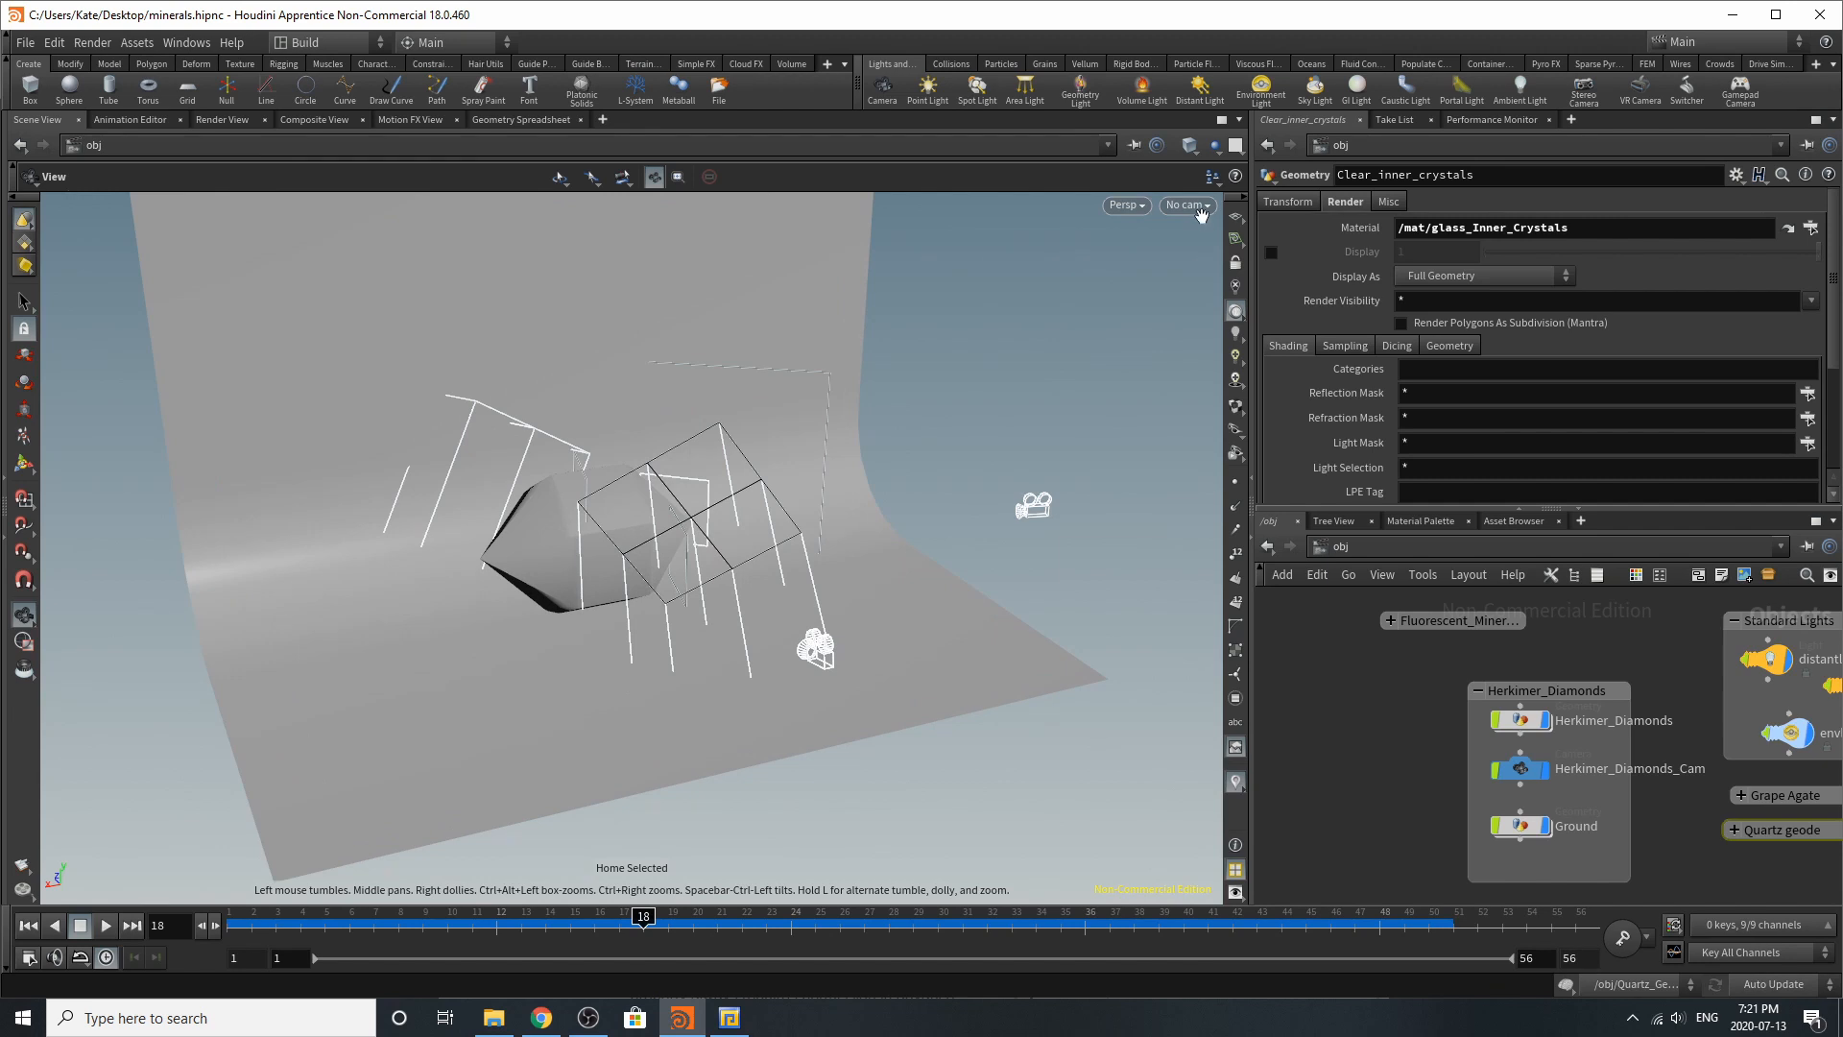
pyautogui.click(1188, 206)
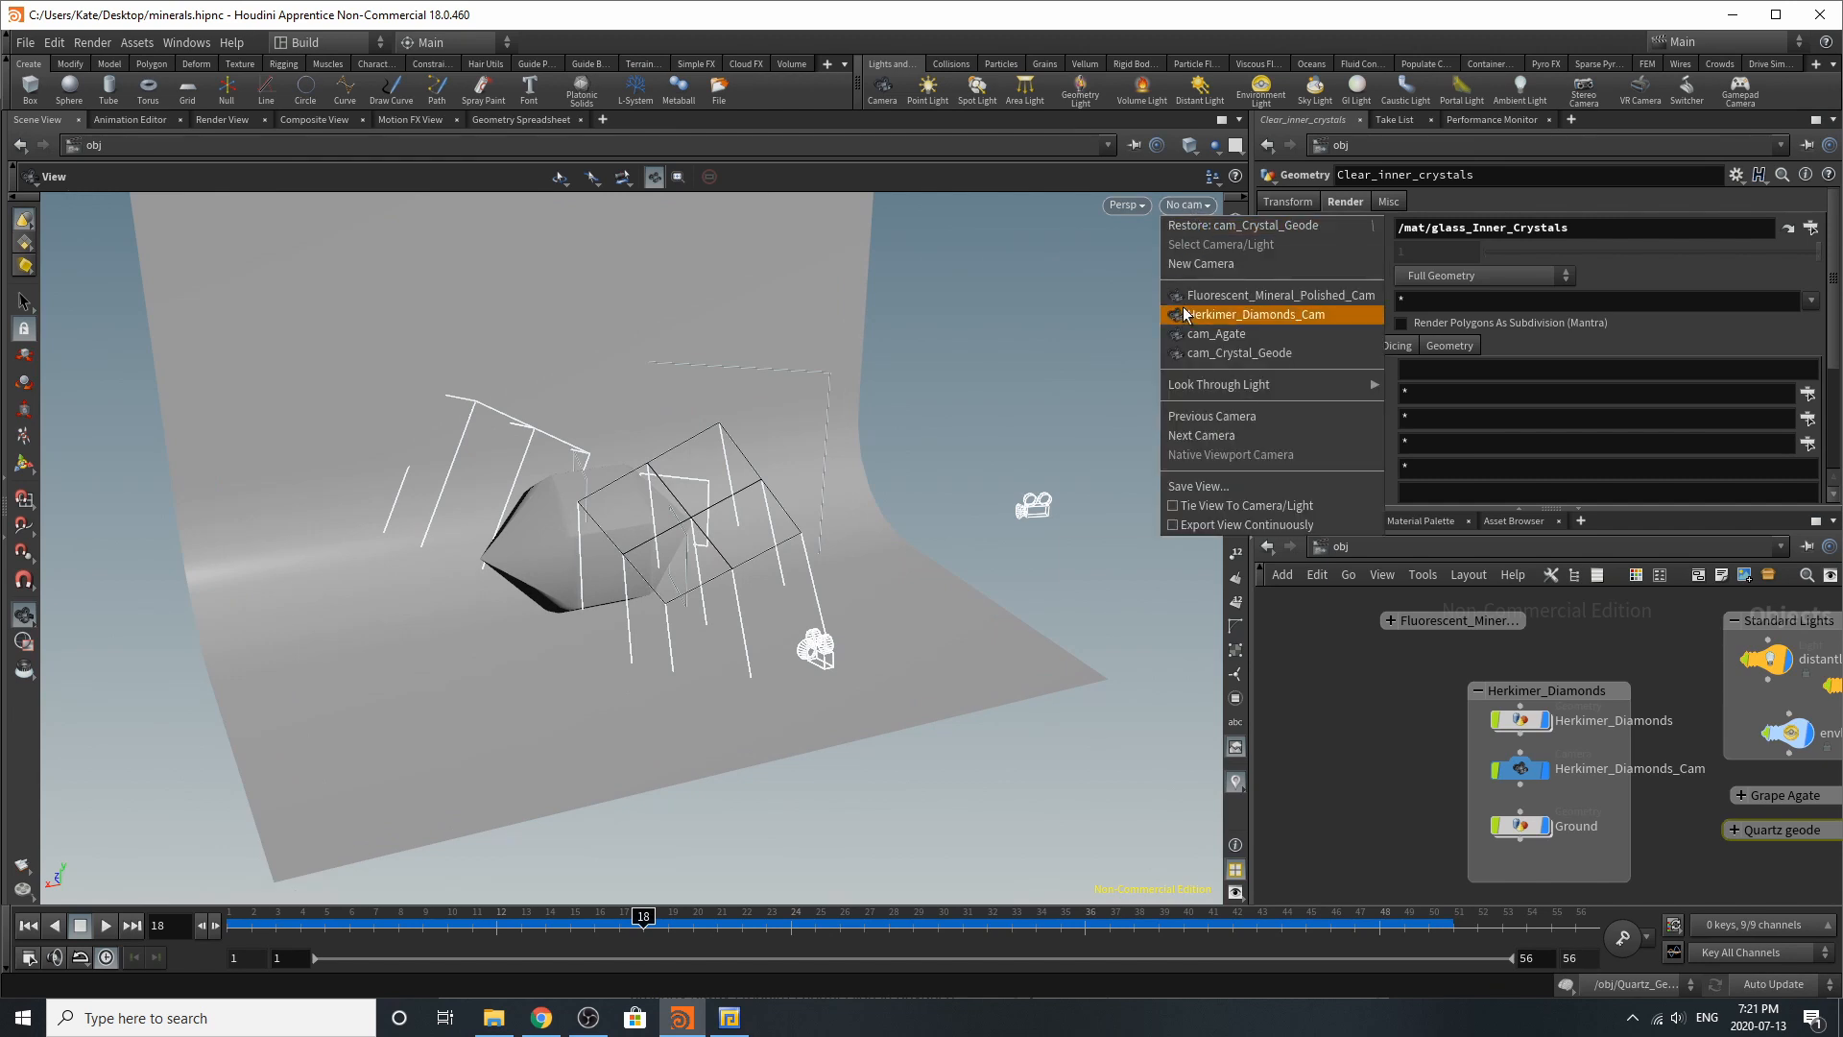
pyautogui.click(1228, 314)
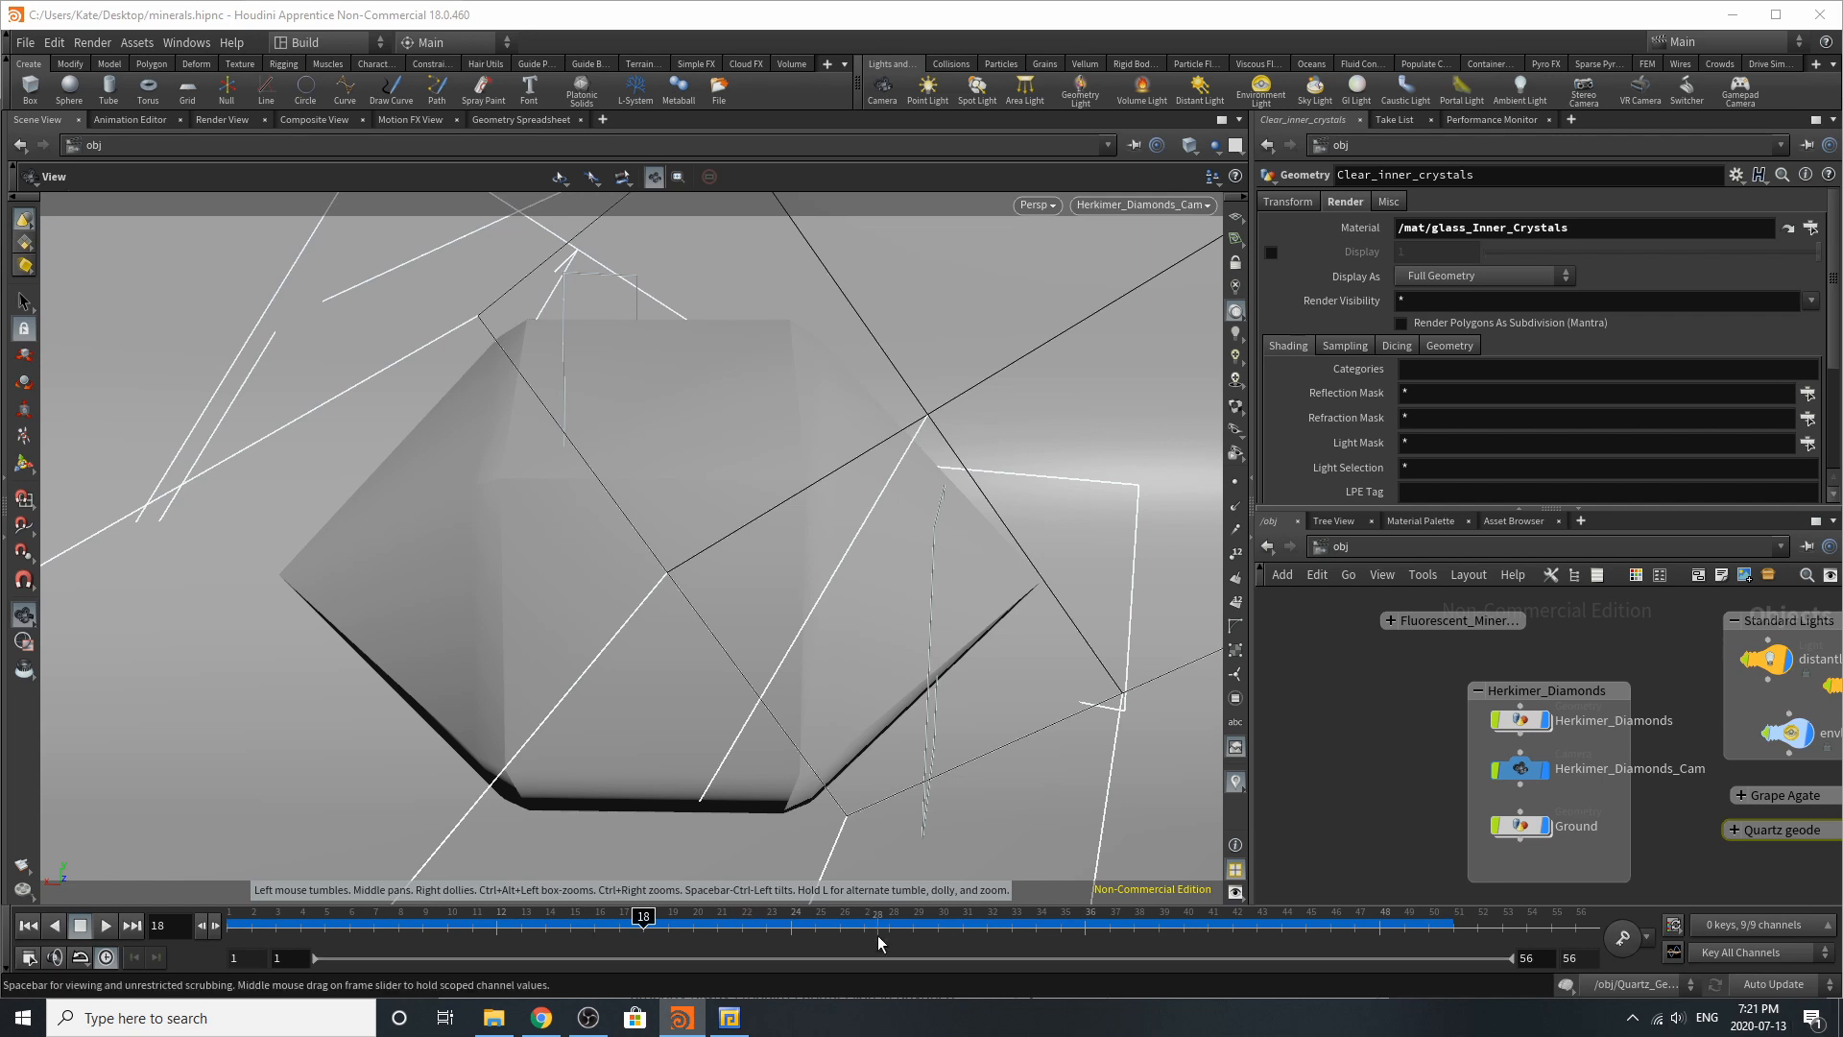
pyautogui.scroll(-3, 1455, 813)
pyautogui.scroll(3, 1456, 813)
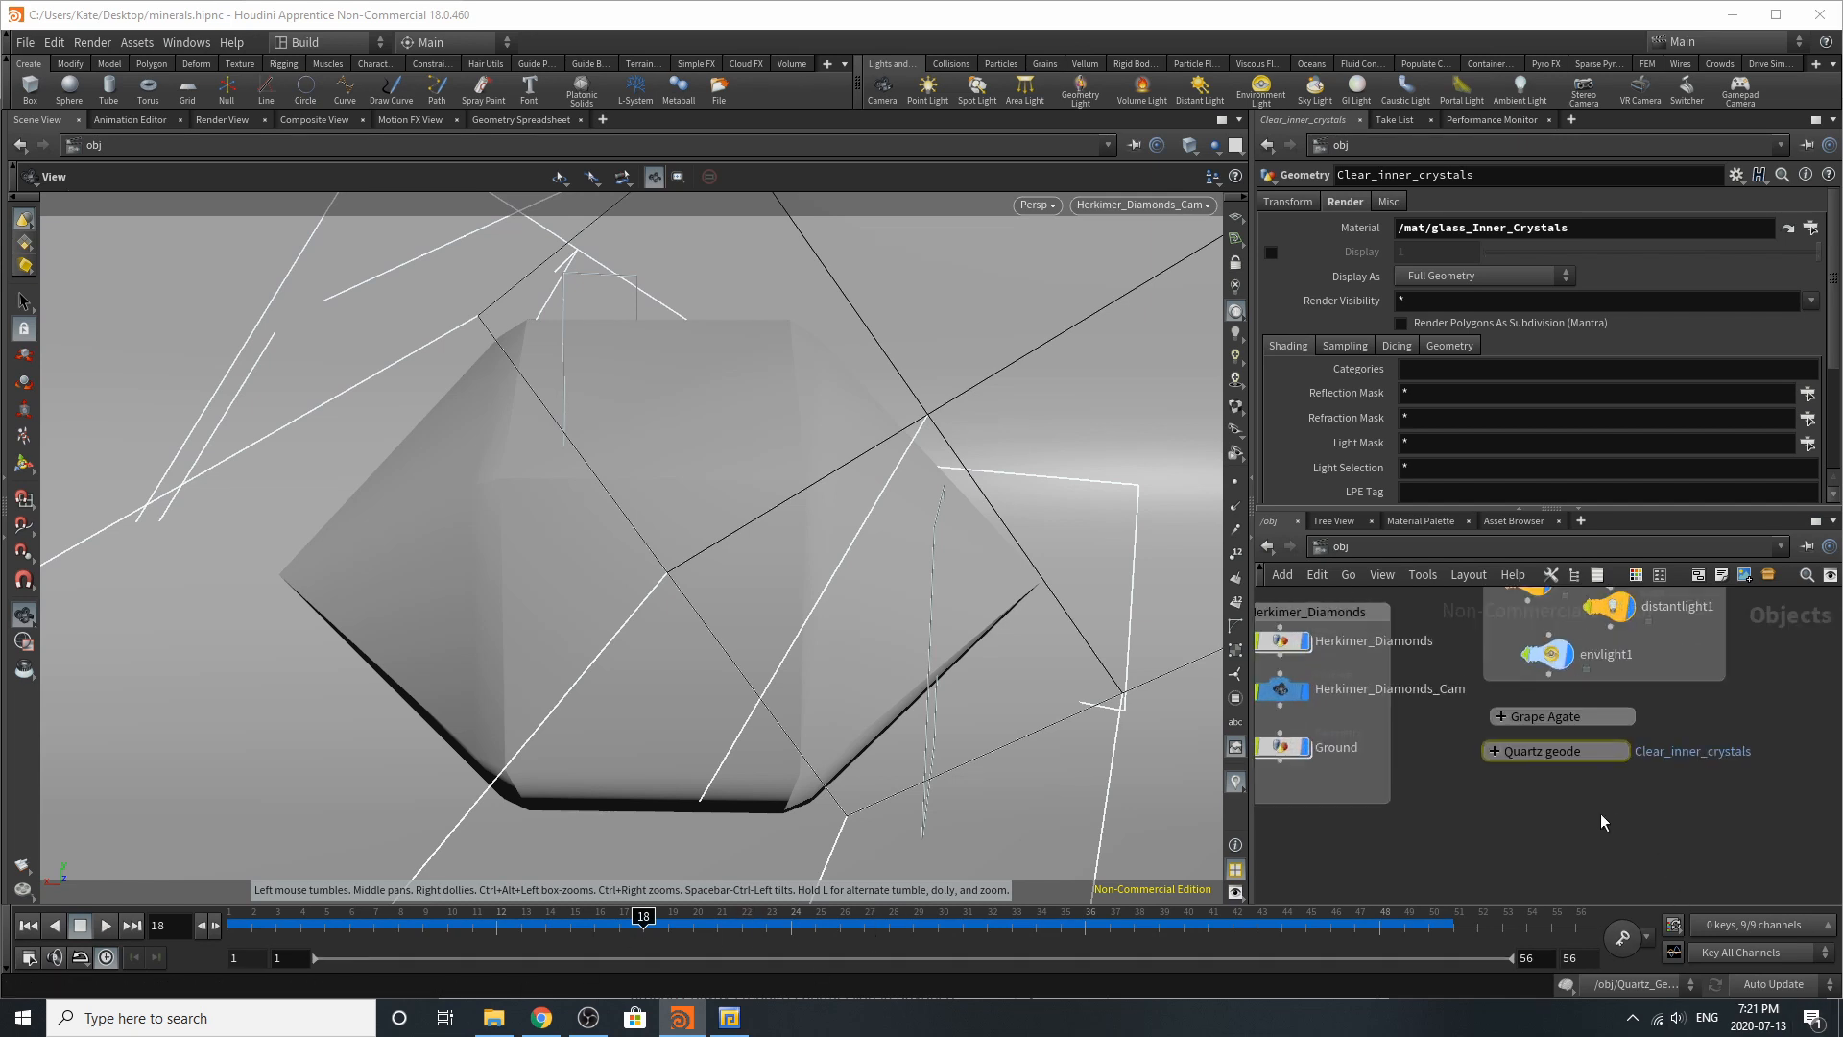
# Step: Show the transform parameters of Herkimer_Diamonds_Cam, and enter the Ground object to display grid1 and review its parameters
pyautogui.scroll(-2, 1301, 843)
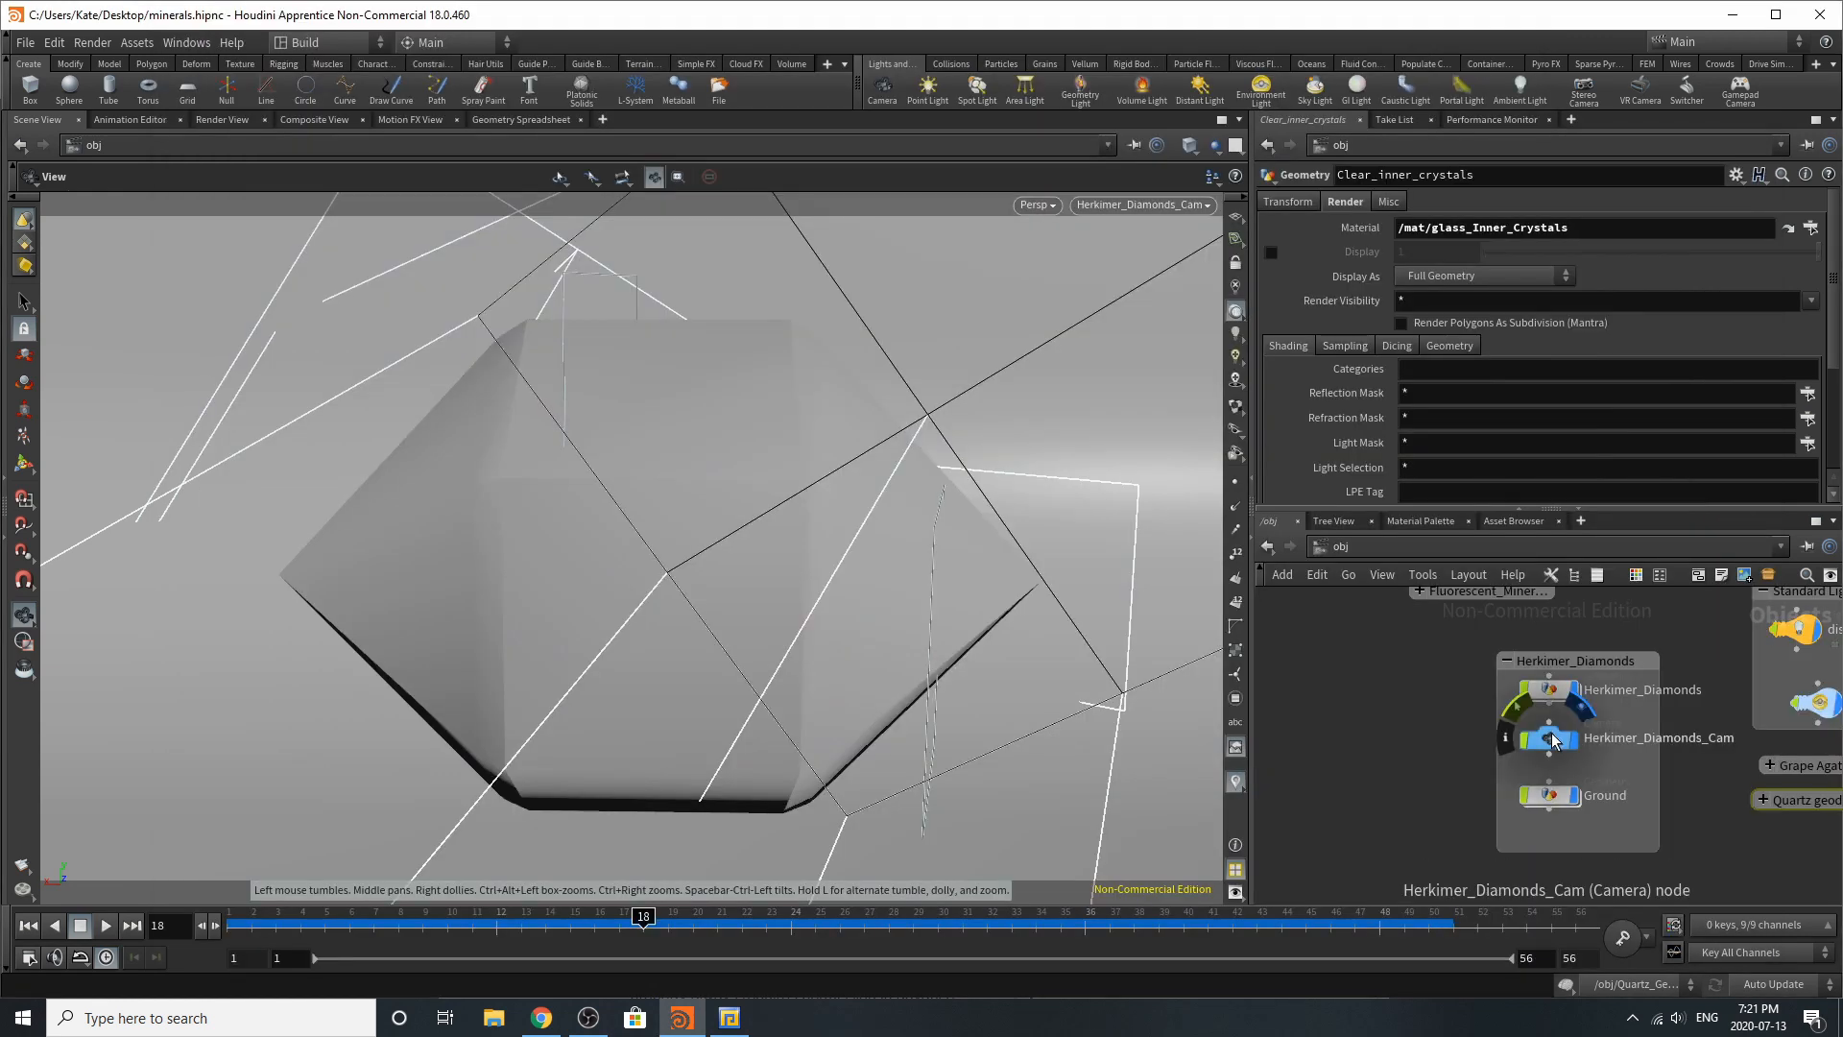
pyautogui.click(1552, 740)
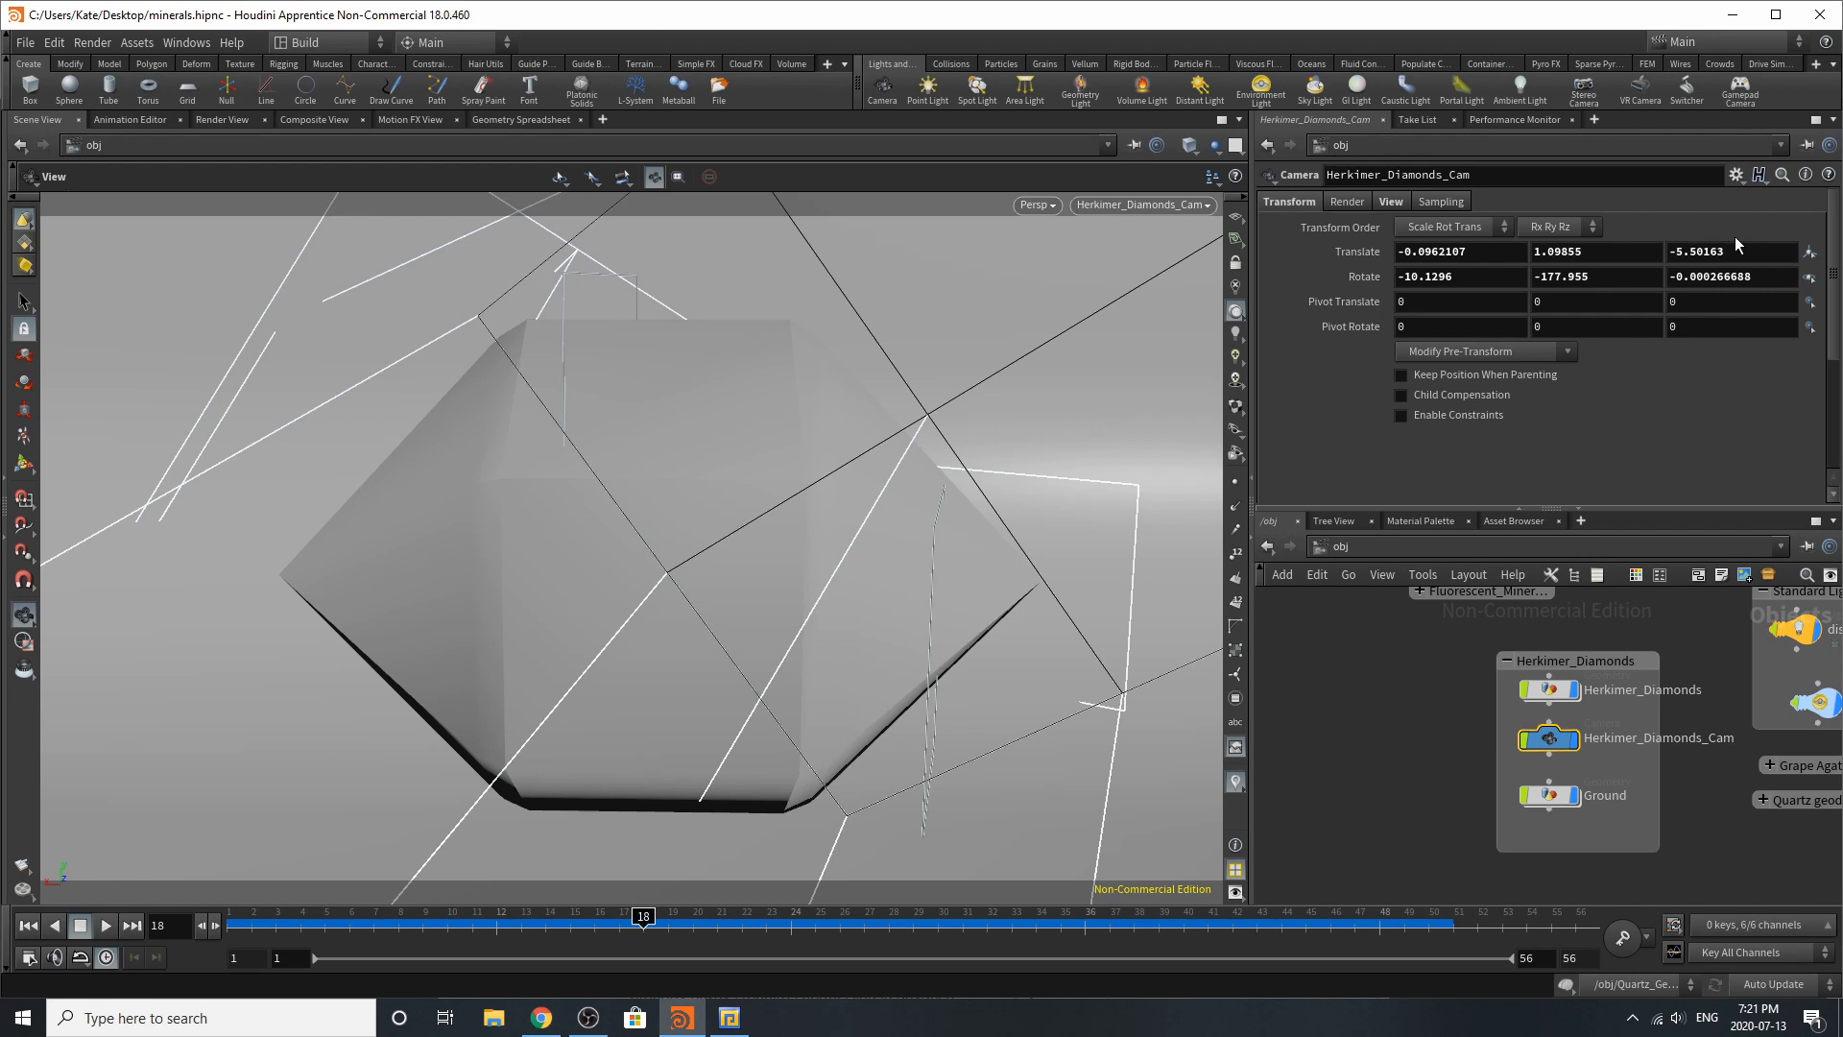
pyautogui.doubleClick(1553, 796)
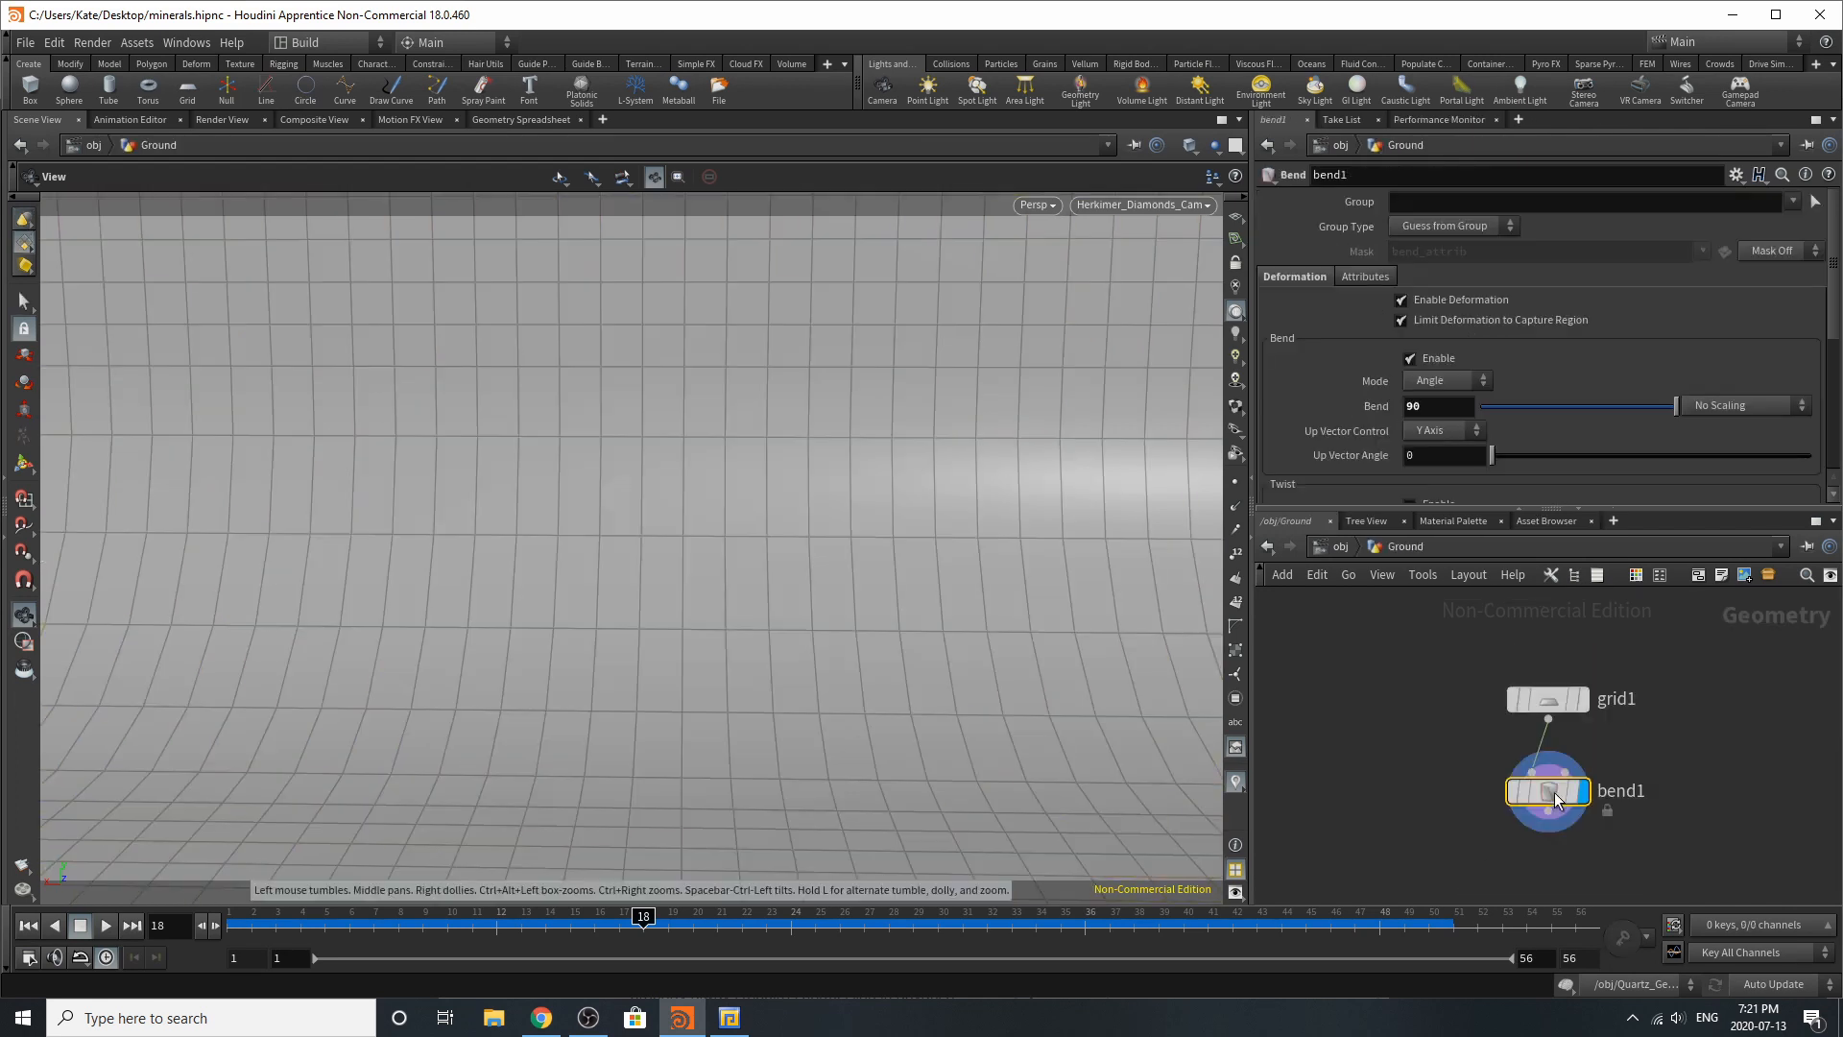
pyautogui.click(1584, 702)
pyautogui.click(1552, 700)
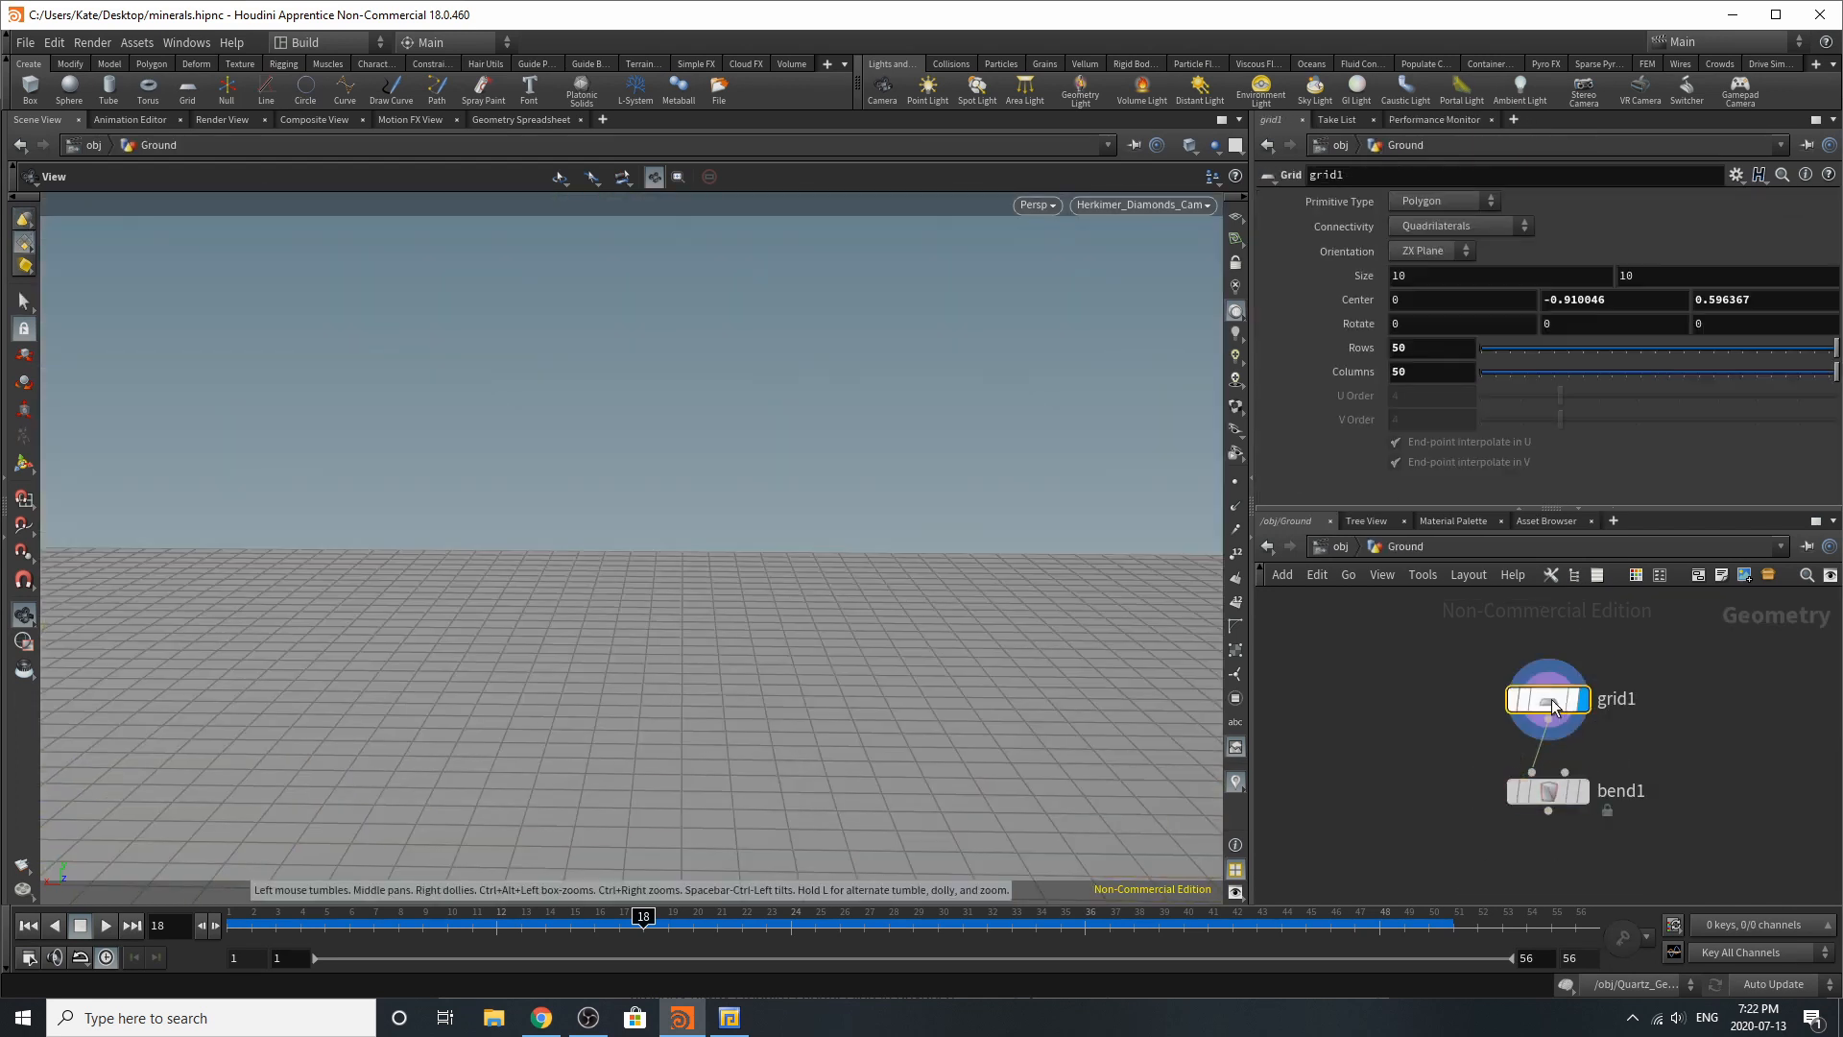
# Step: Display bend1 from a free view and review its bend and capture settings along with the curved ground
pyautogui.press('h')
pyautogui.click(1581, 791)
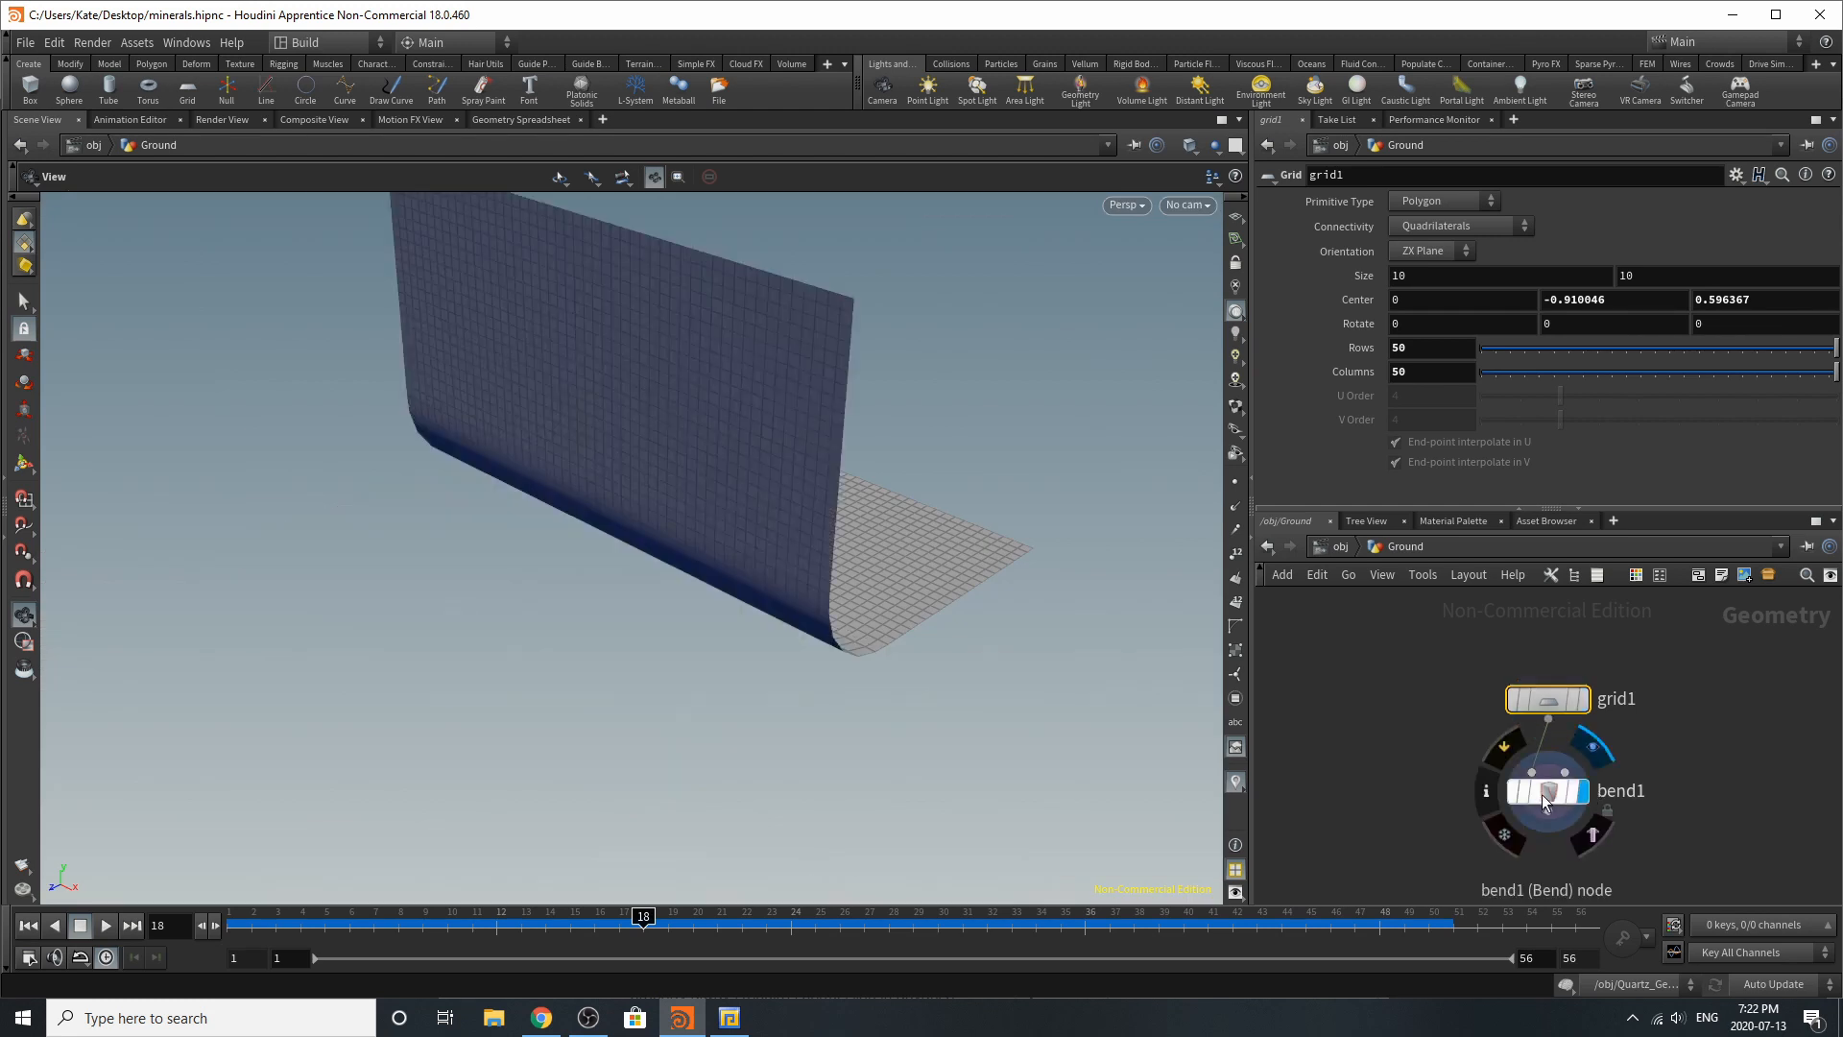
pyautogui.click(1541, 793)
pyautogui.moveTo(802, 584); pyautogui.dragTo(740, 609)
pyautogui.scroll(-3, 1391, 413)
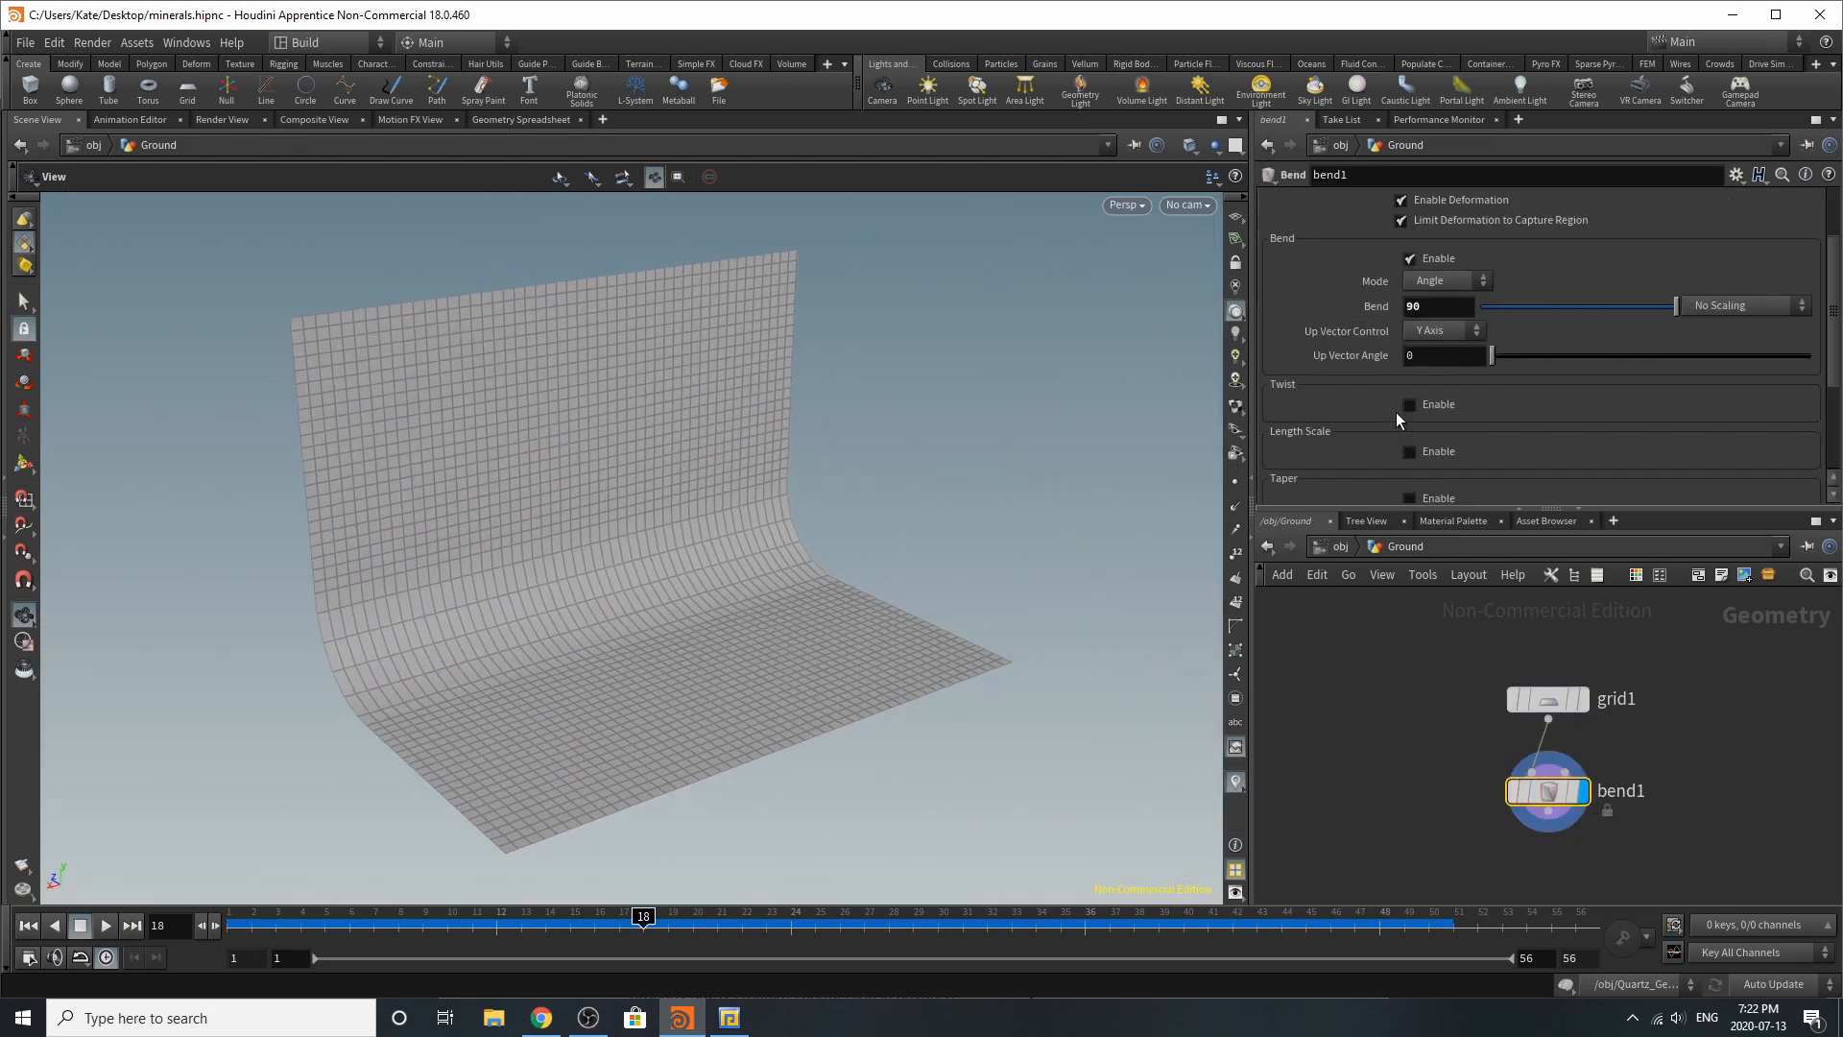
pyautogui.scroll(-3, 1397, 413)
pyautogui.scroll(5, 1421, 424)
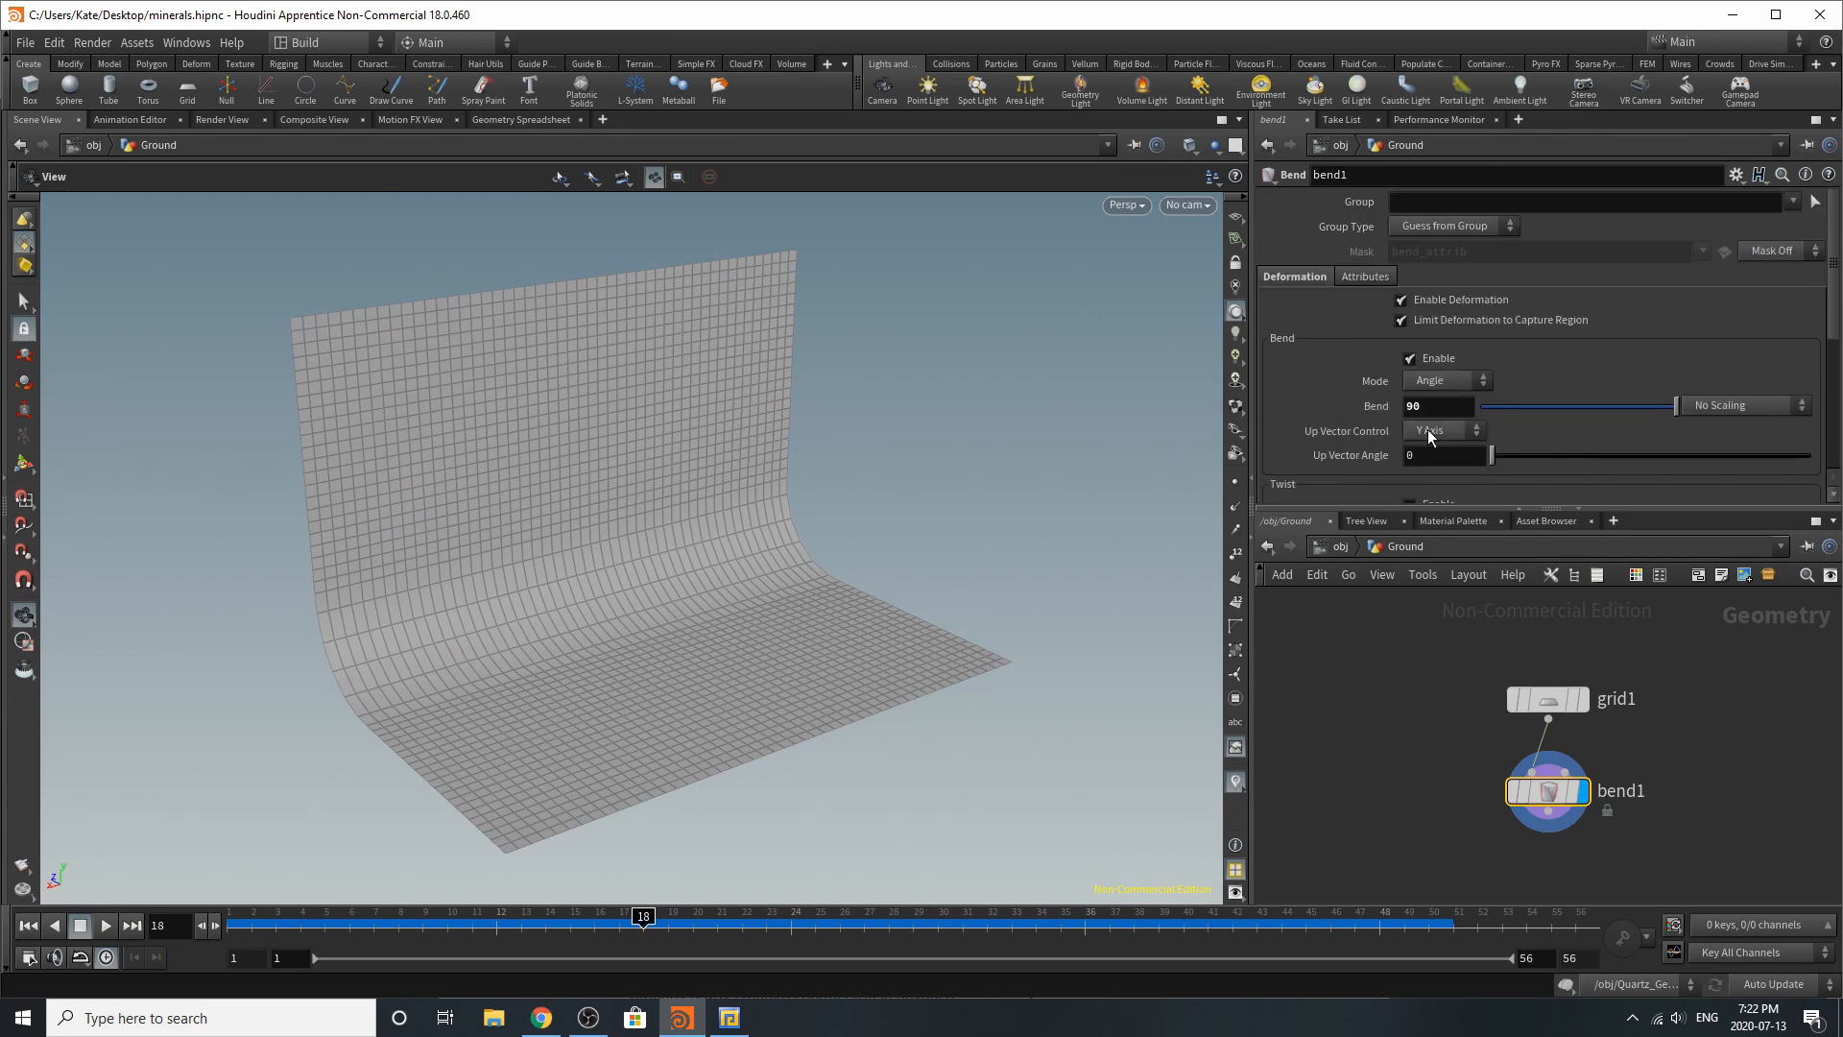
pyautogui.scroll(-5, 1427, 431)
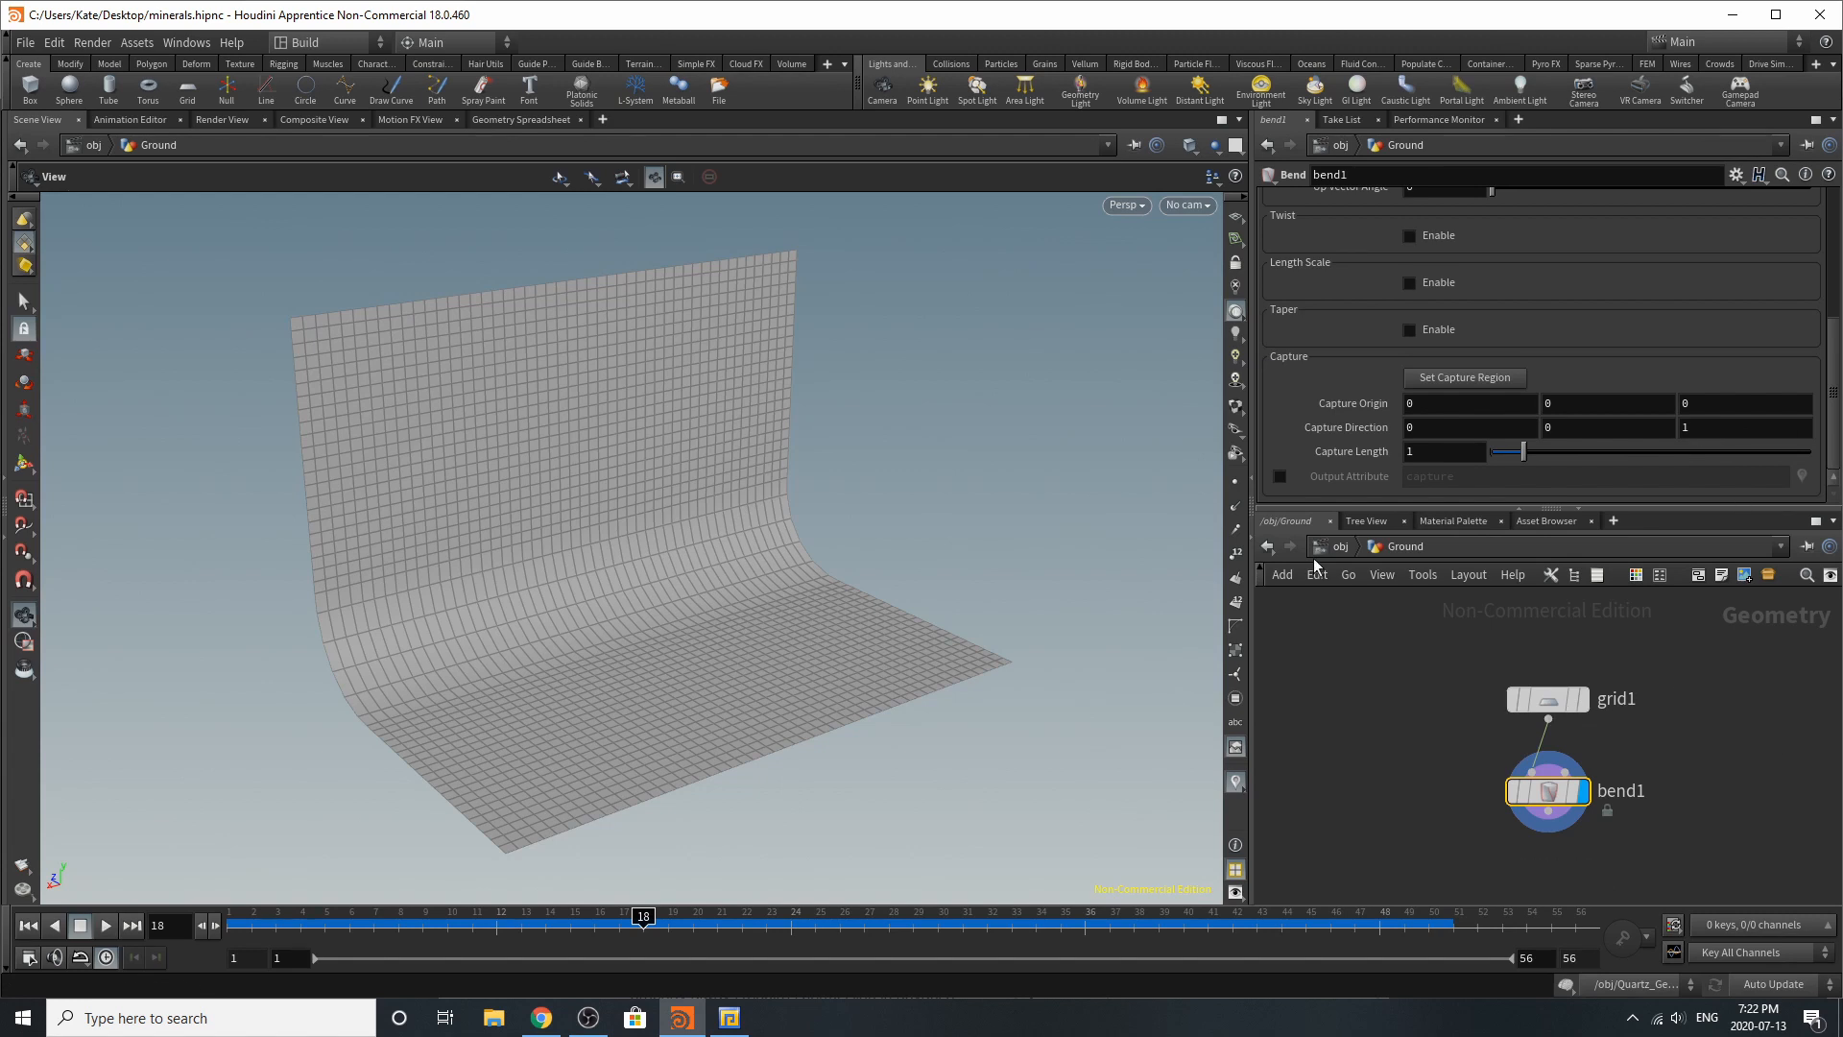
# Step: Enter the Herkimer_Diamonds object, inspect the finished crystal from the side, and find the start of its node chain
pyautogui.click(1339, 546)
pyautogui.doubleClick(1553, 705)
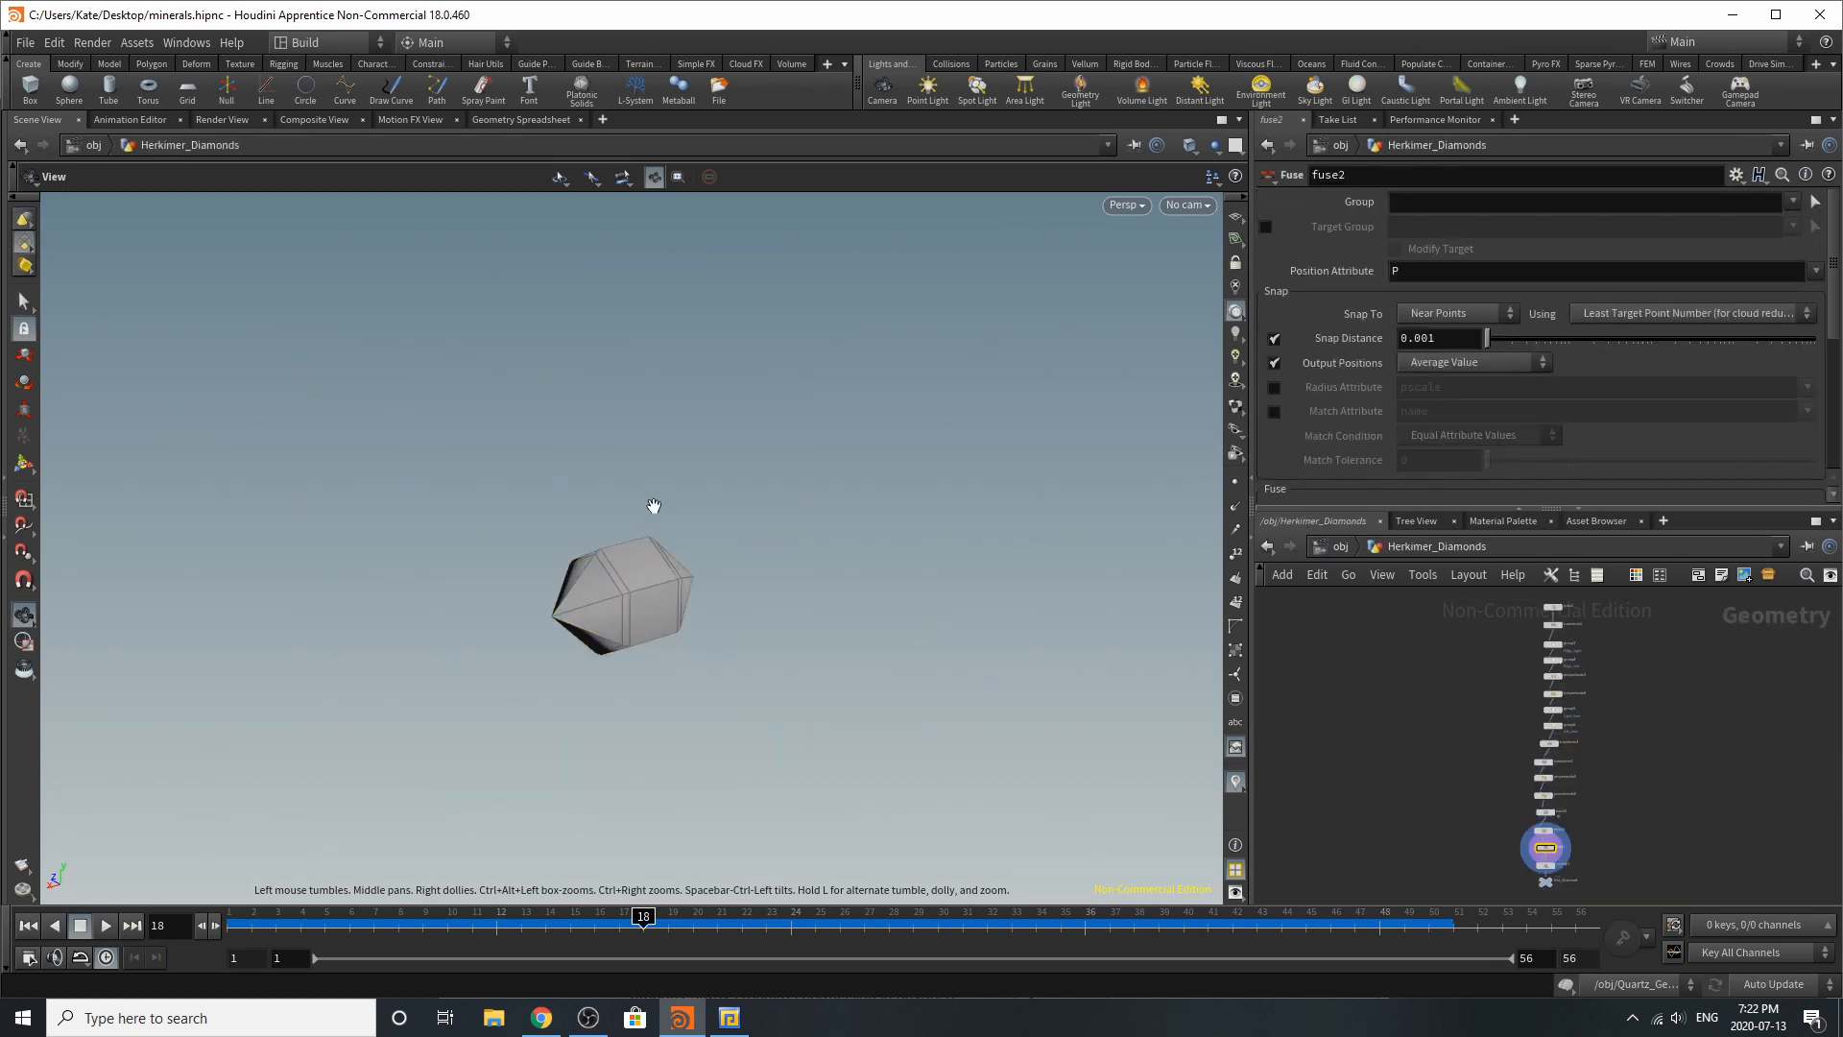
pyautogui.press('g')
pyautogui.moveTo(883, 600); pyautogui.dragTo(638, 596)
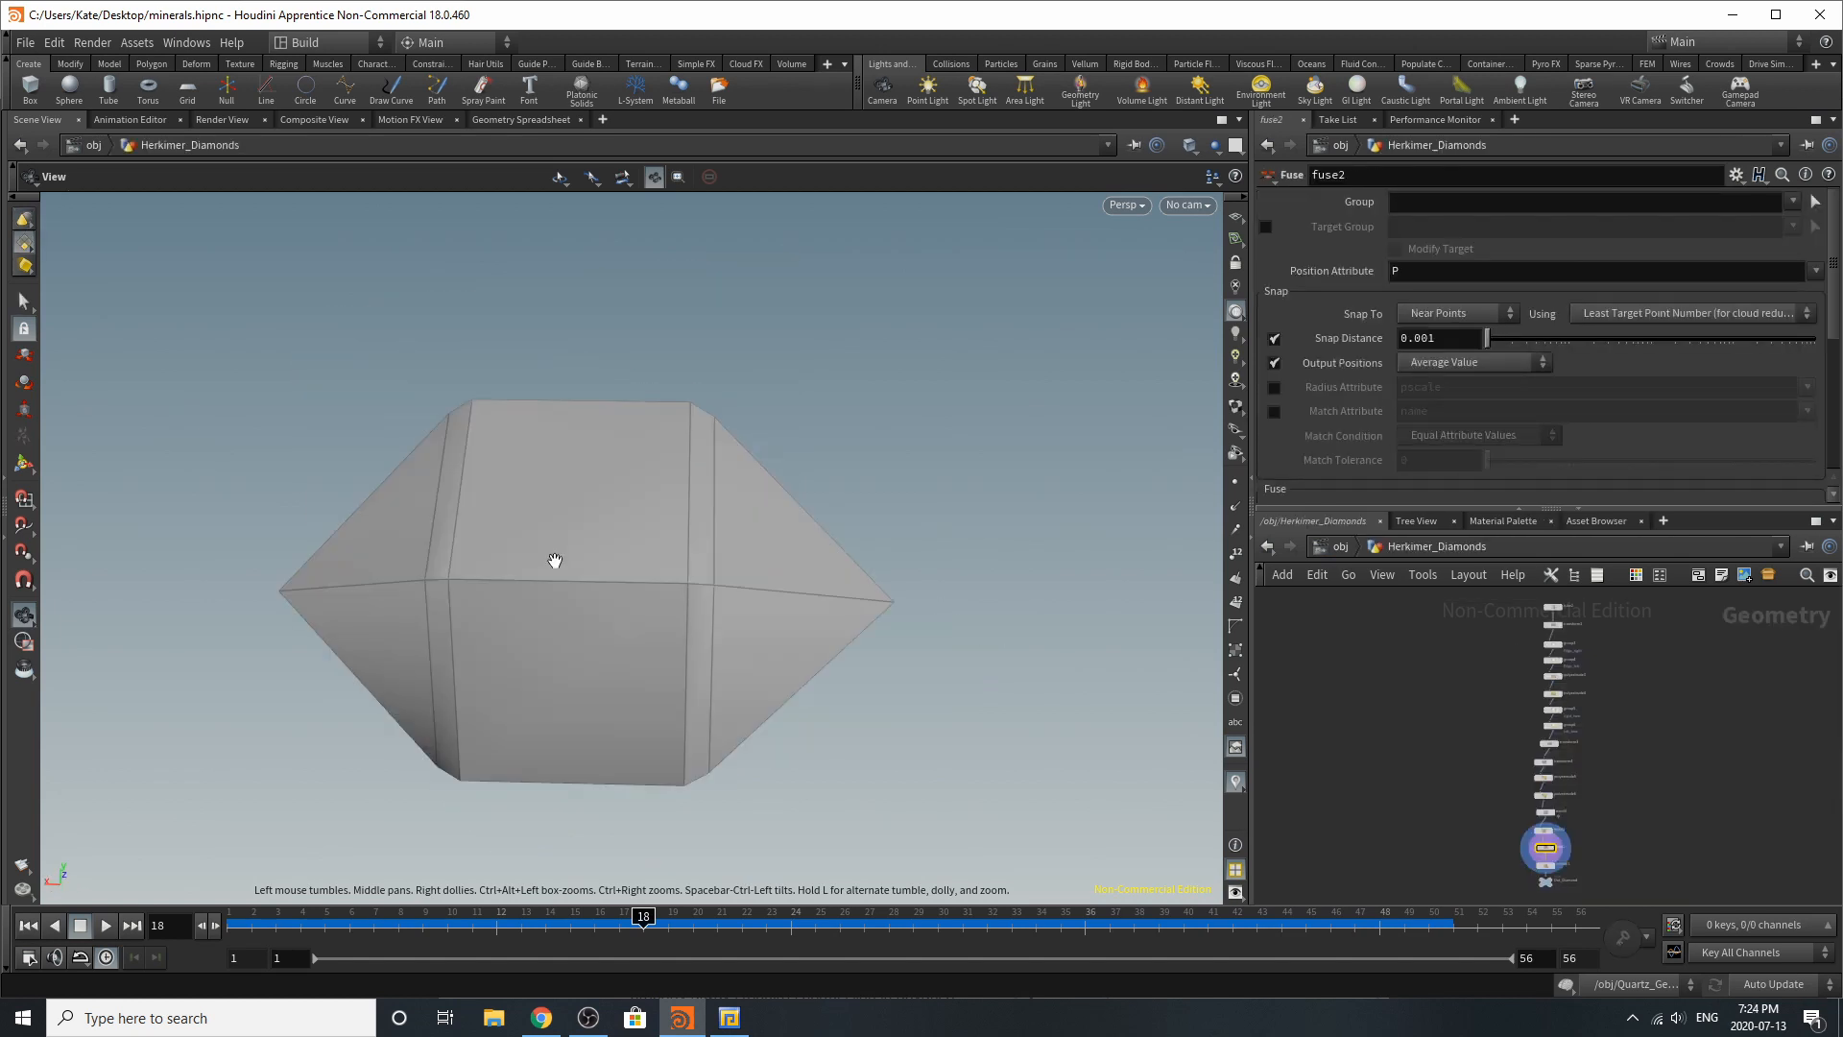
pyautogui.scroll(3, 1570, 602)
pyautogui.scroll(5, 1571, 602)
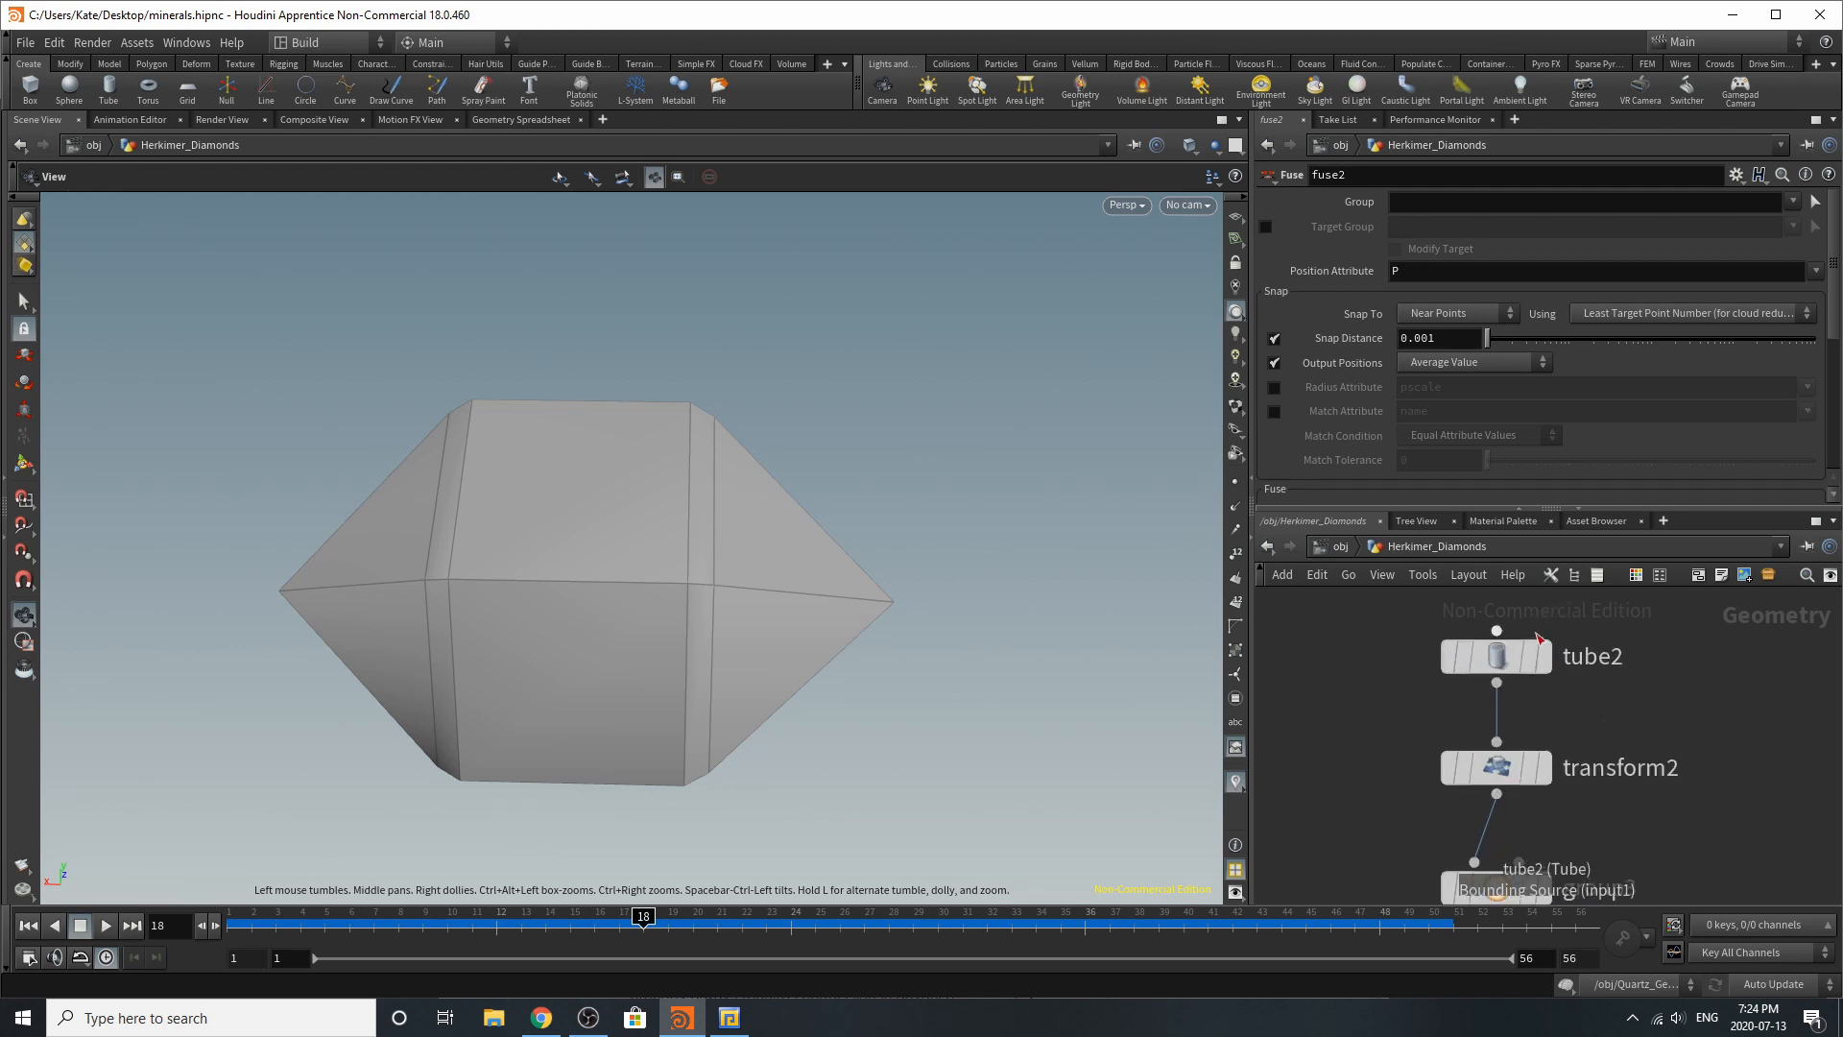
# Step: Display the tube2 node in the viewport and review its primitive type, size, rows and columns
pyautogui.click(1494, 669)
pyautogui.moveTo(826, 670); pyautogui.dragTo(757, 638)
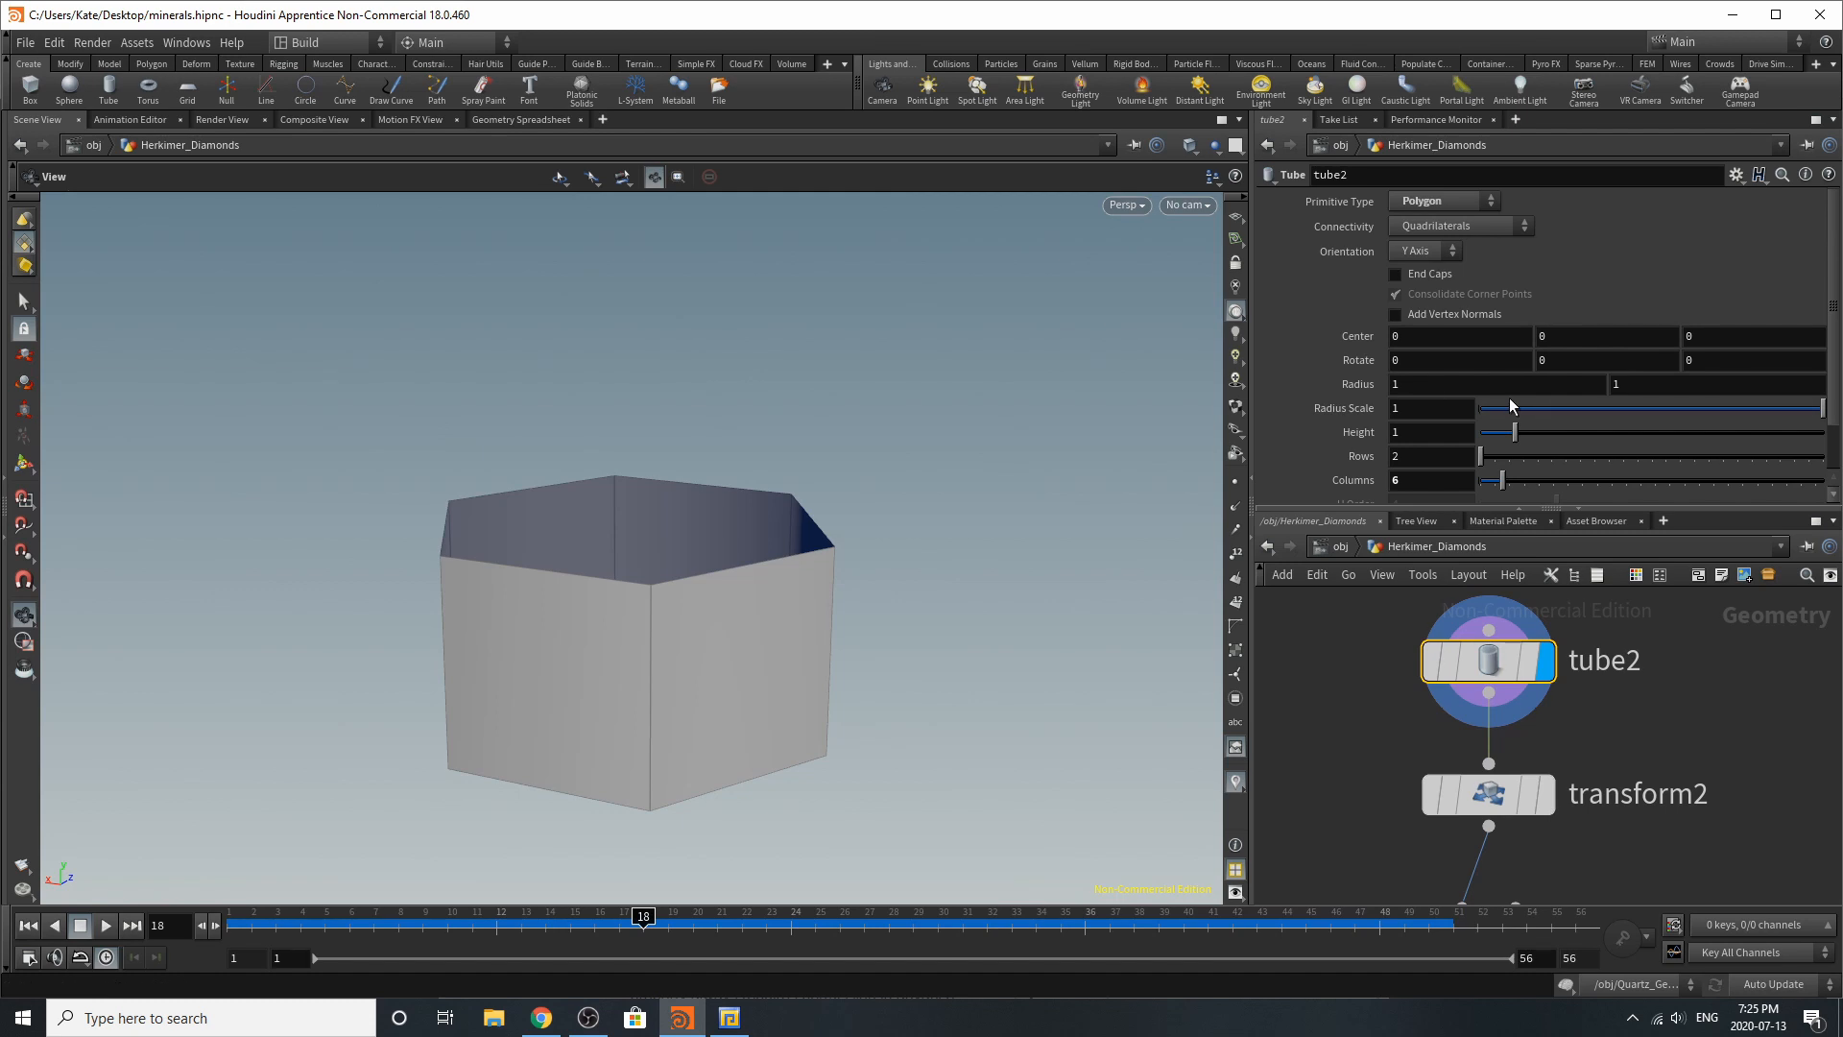
pyautogui.scroll(-2, 1507, 422)
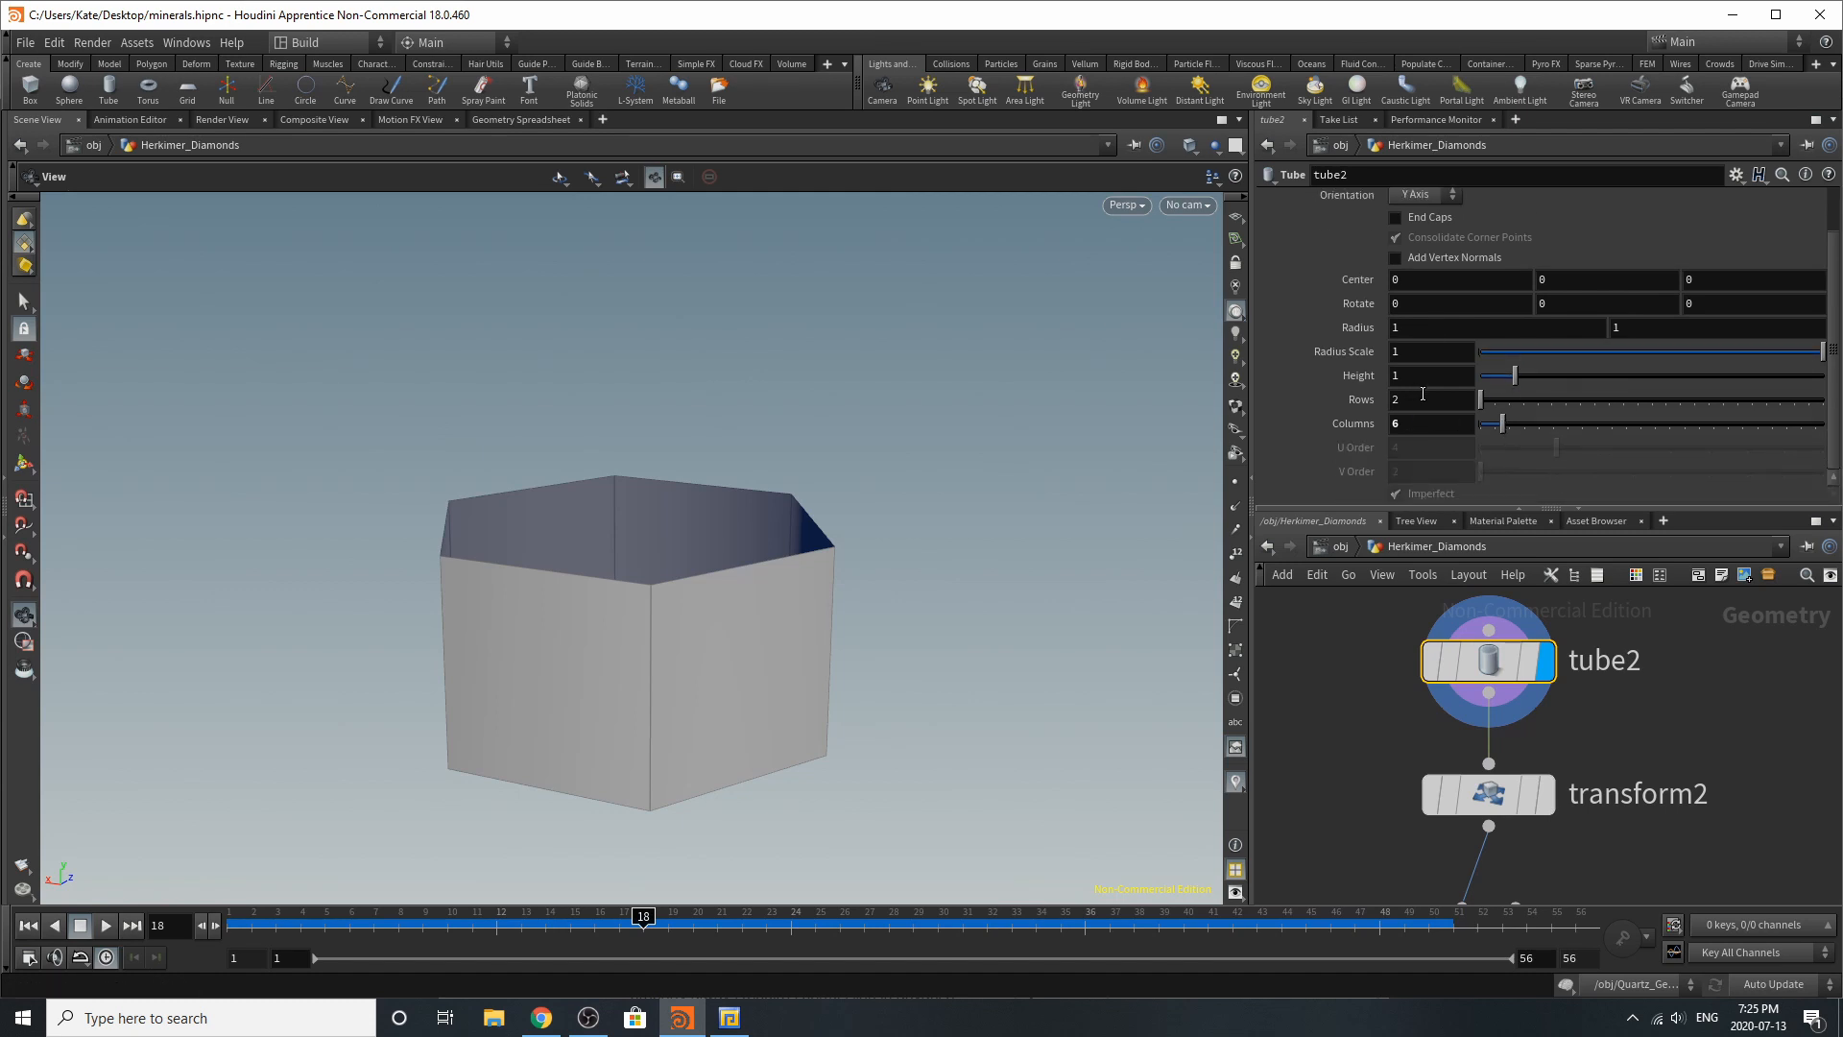
pyautogui.scroll(2, 1423, 394)
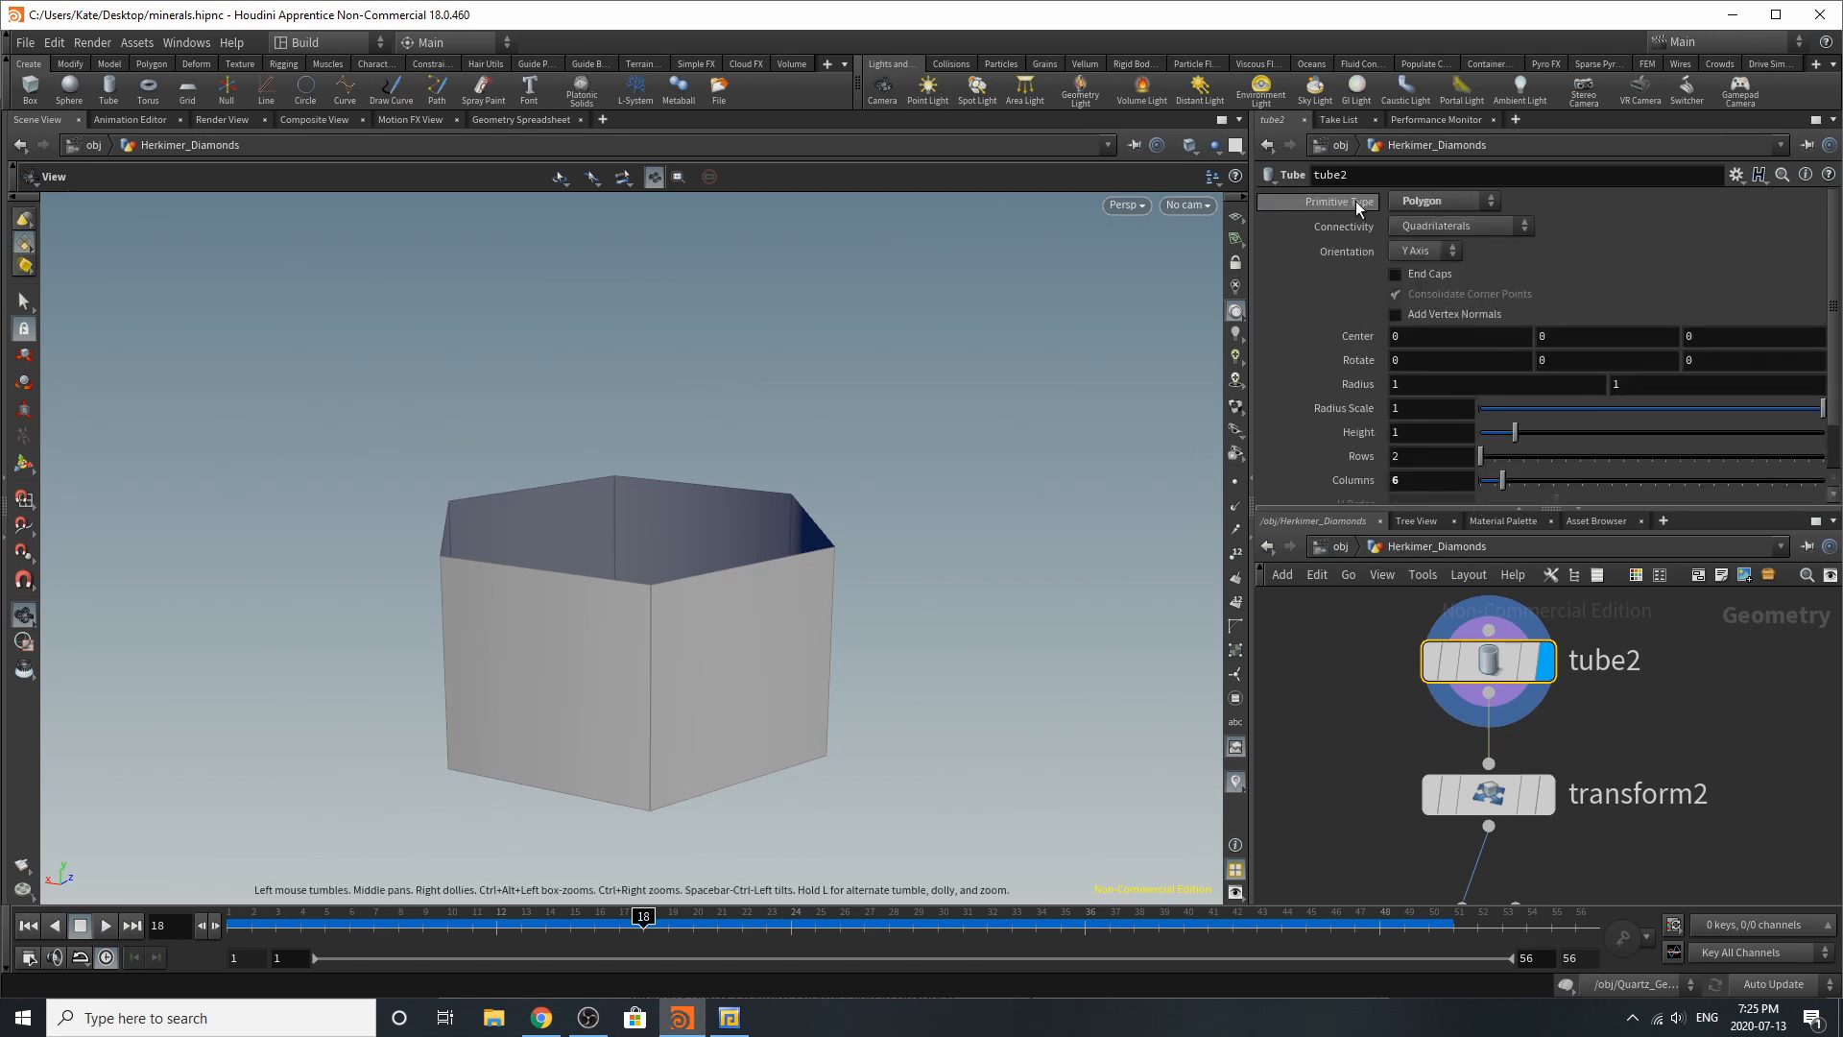
# Step: Display transform2 and group3 in turn, reviewing the tube's rotation and the edges in the Edge_right group
pyautogui.click(1545, 795)
pyautogui.click(1507, 796)
pyautogui.scroll(-3, 1505, 805)
pyautogui.scroll(3, 1507, 802)
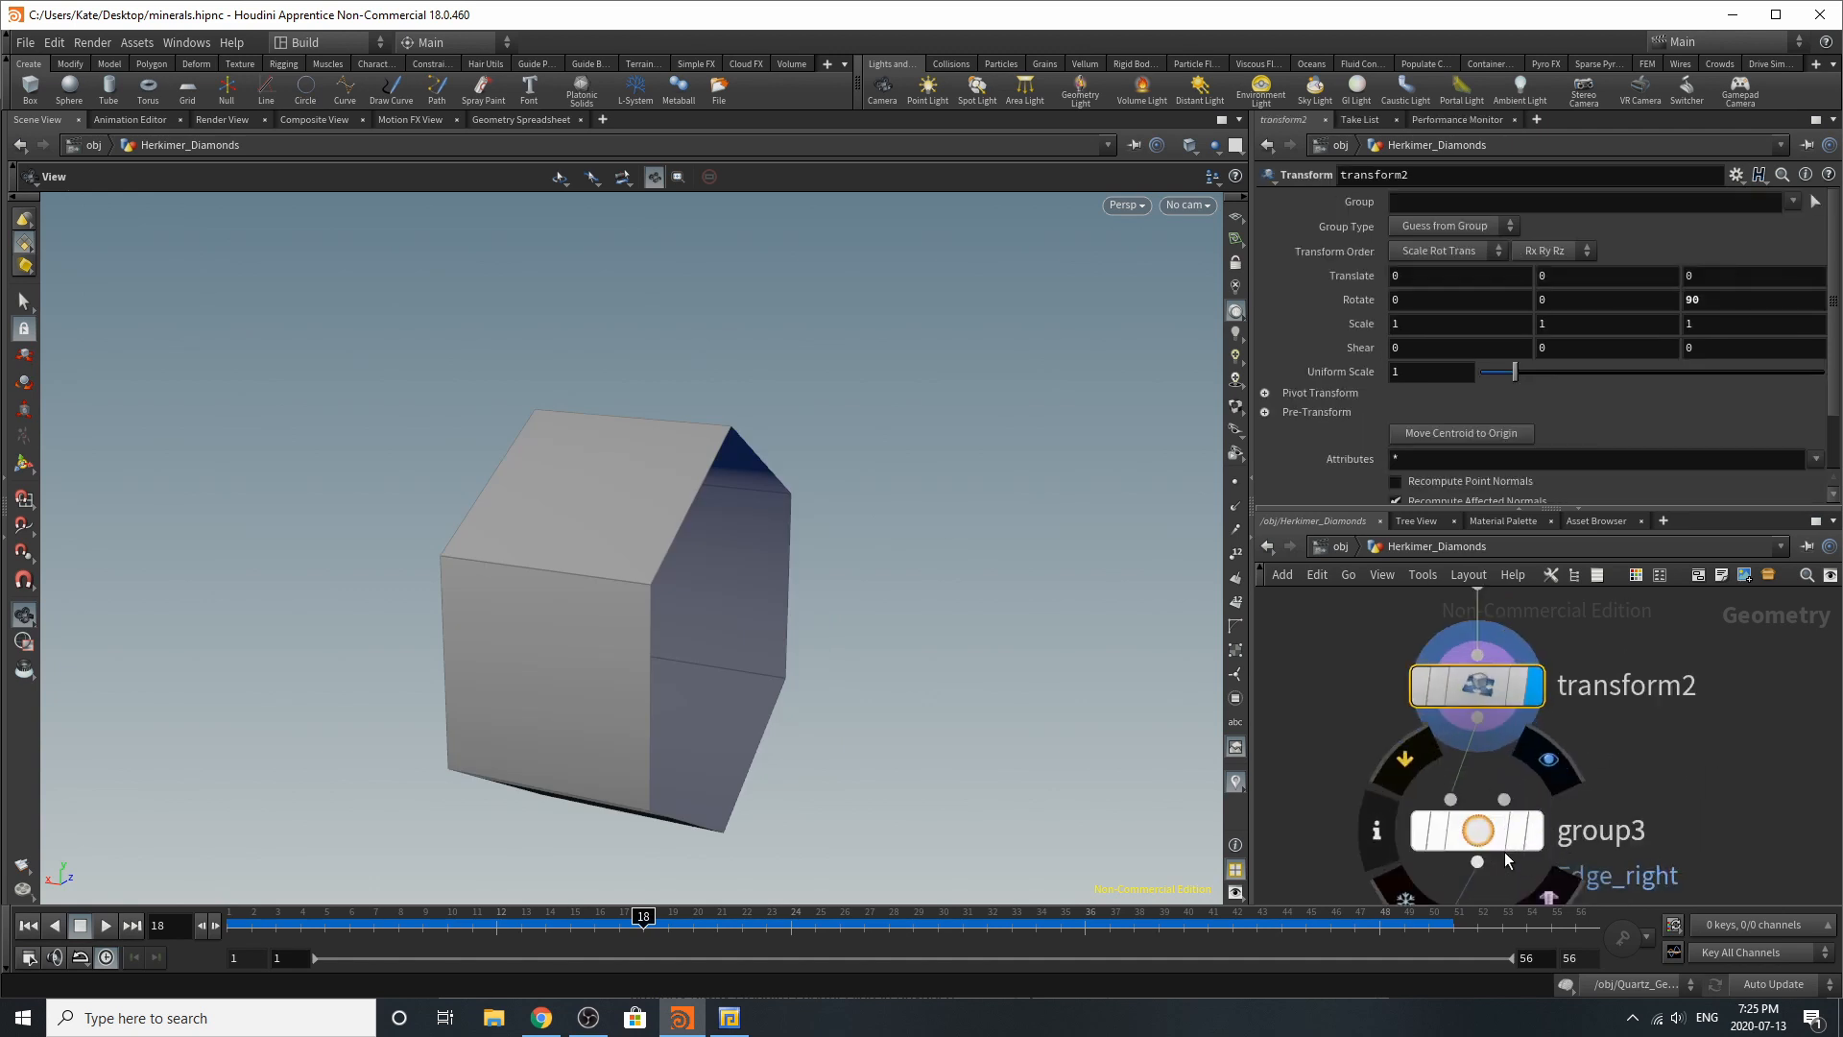
pyautogui.click(1533, 820)
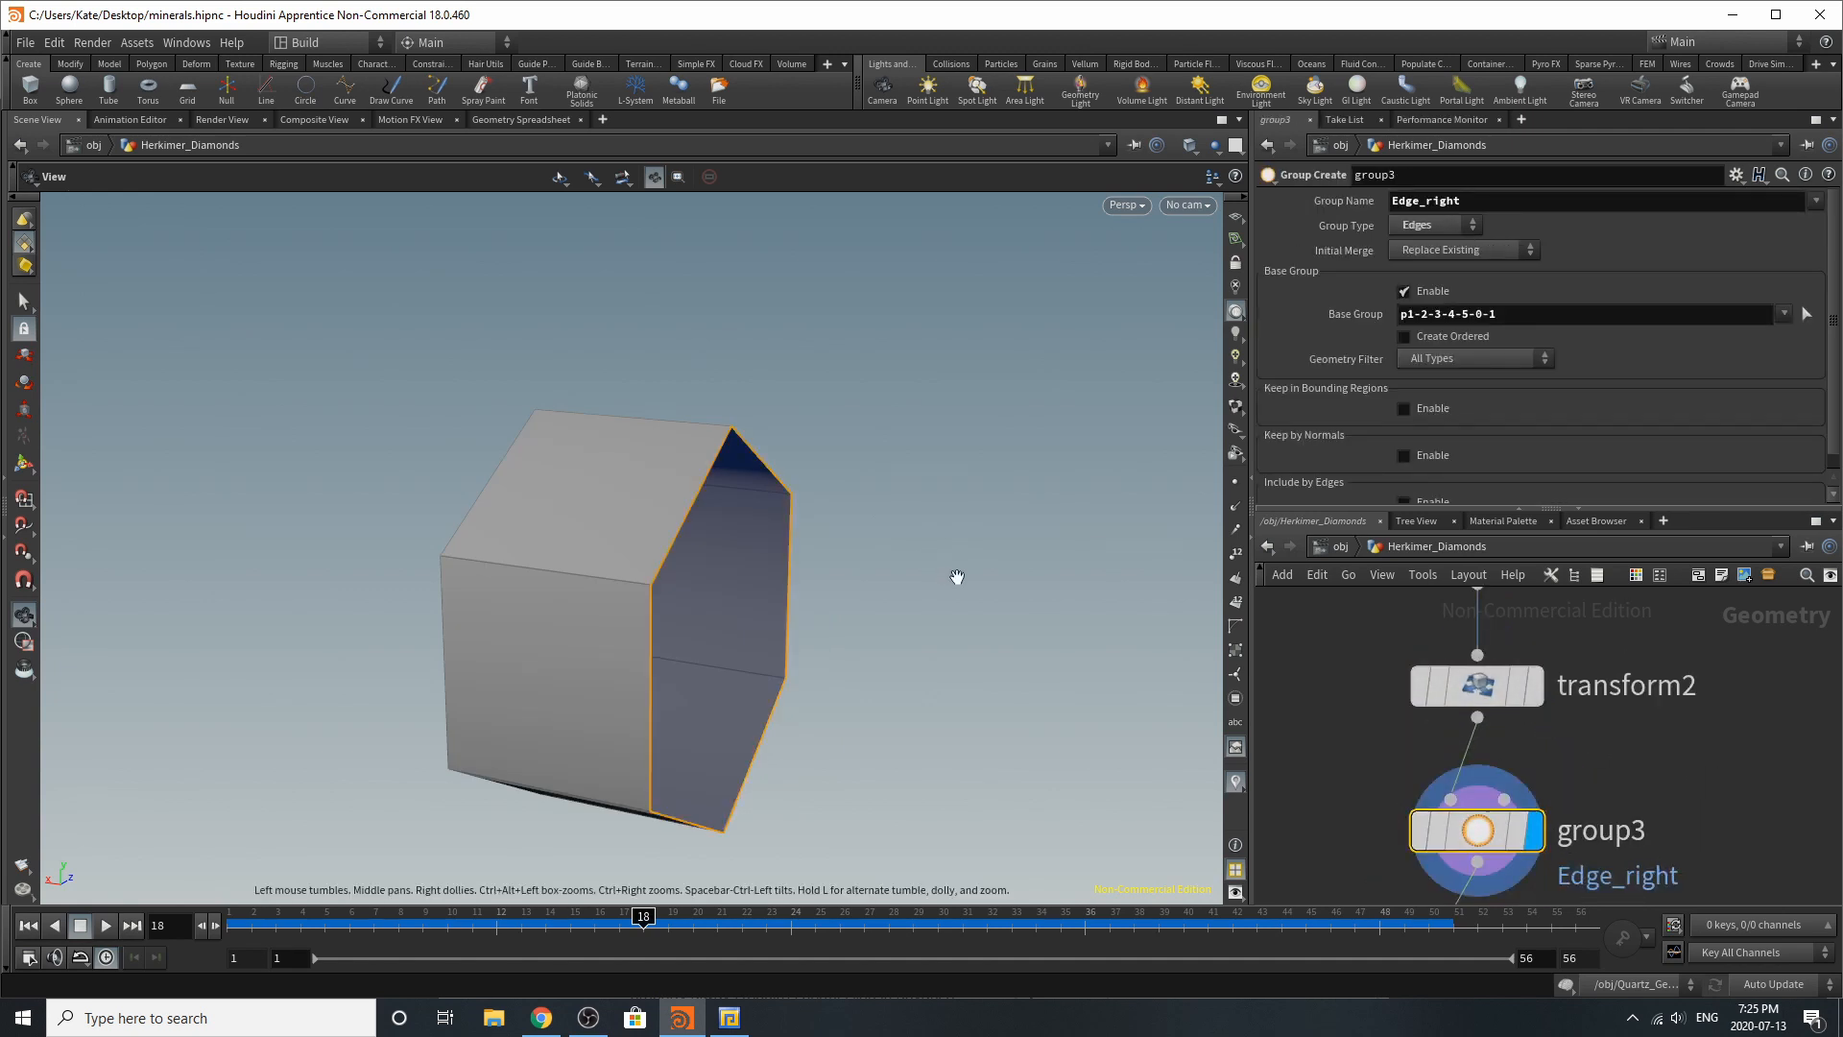
pyautogui.moveTo(954, 575); pyautogui.dragTo(748, 544)
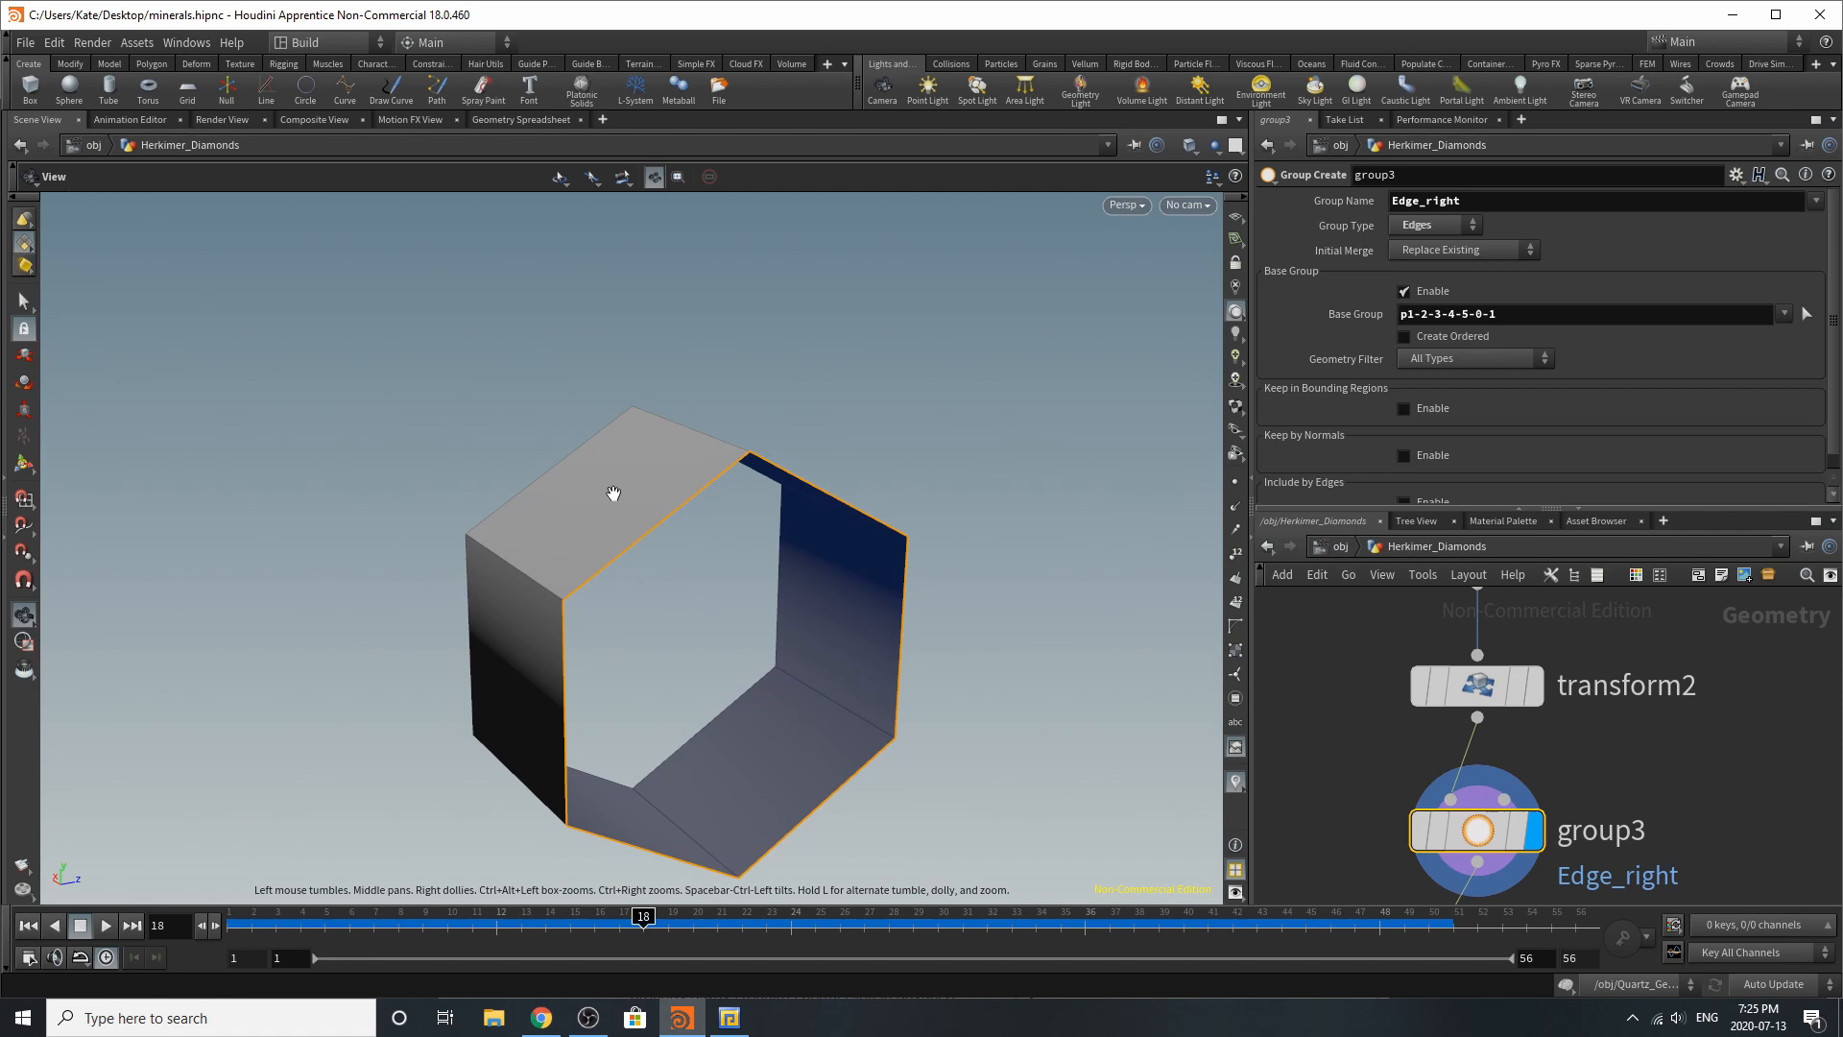
# Step: Switch geometry selection to edges, select the tube's right open edge loop, and look up the Group operator
pyautogui.click(24, 300)
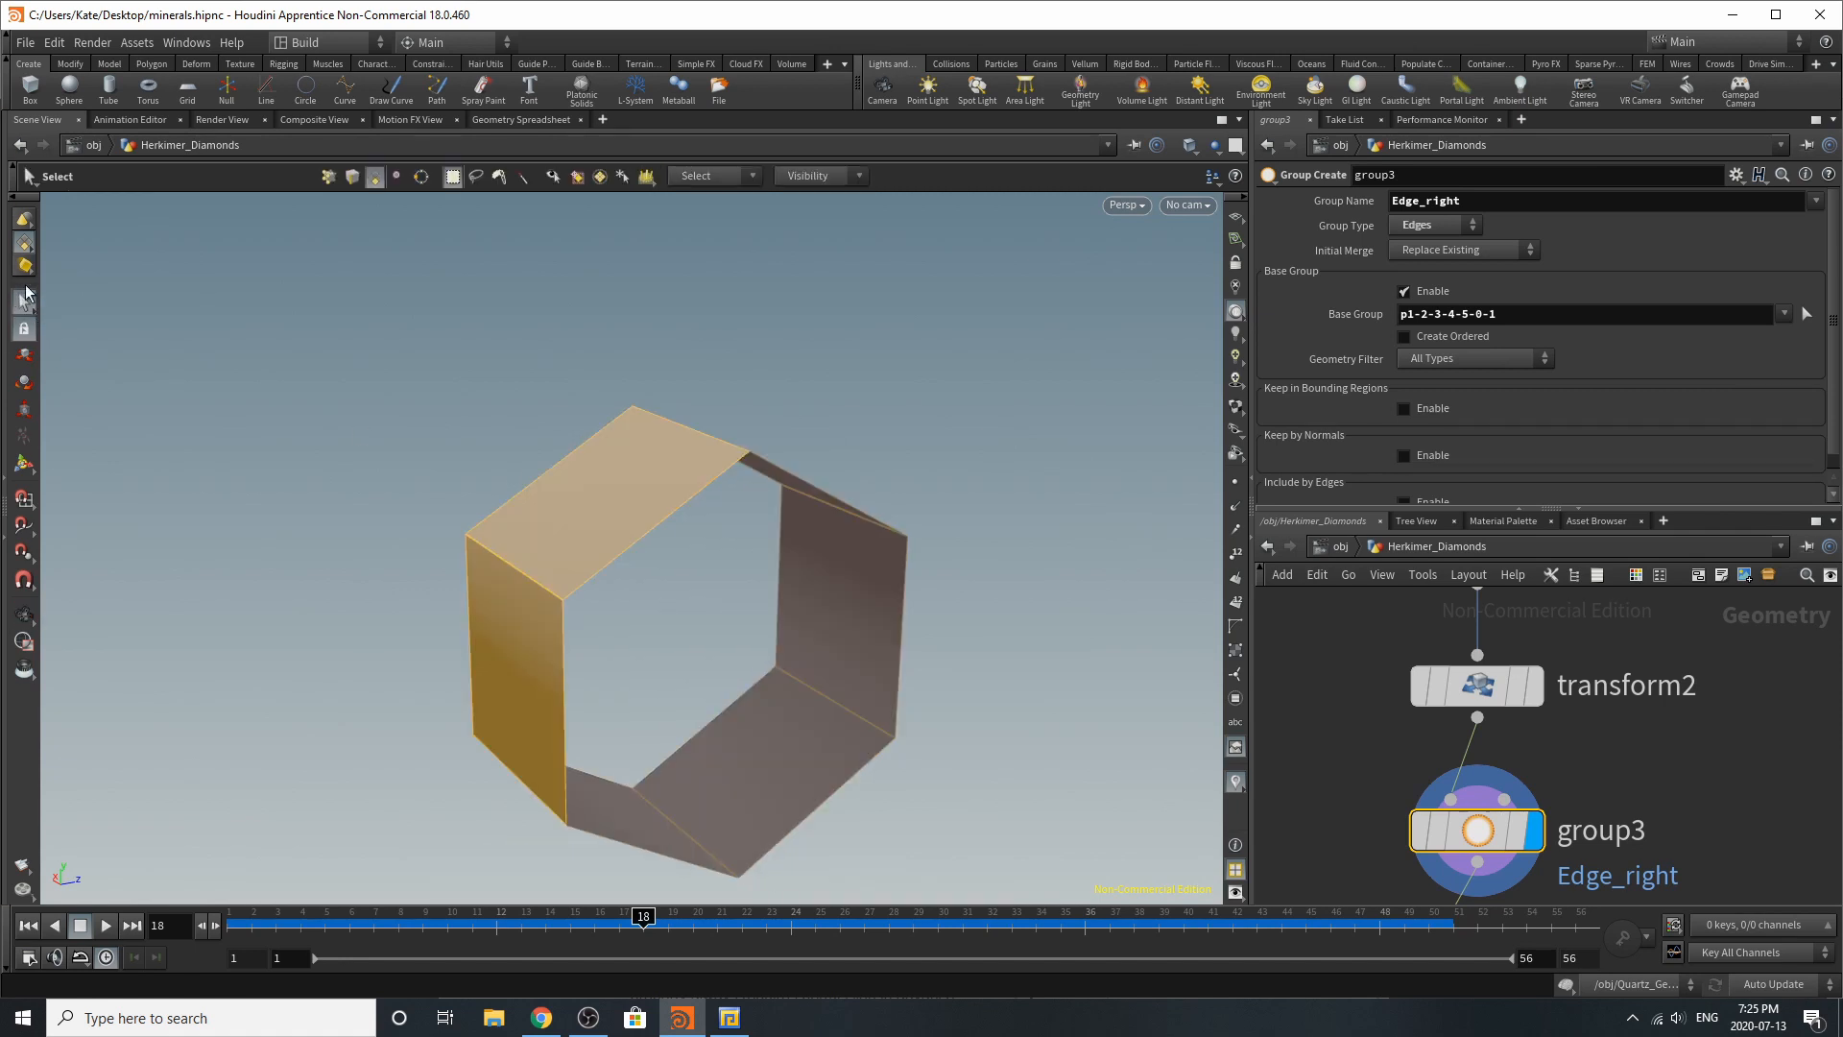
pyautogui.click(24, 248)
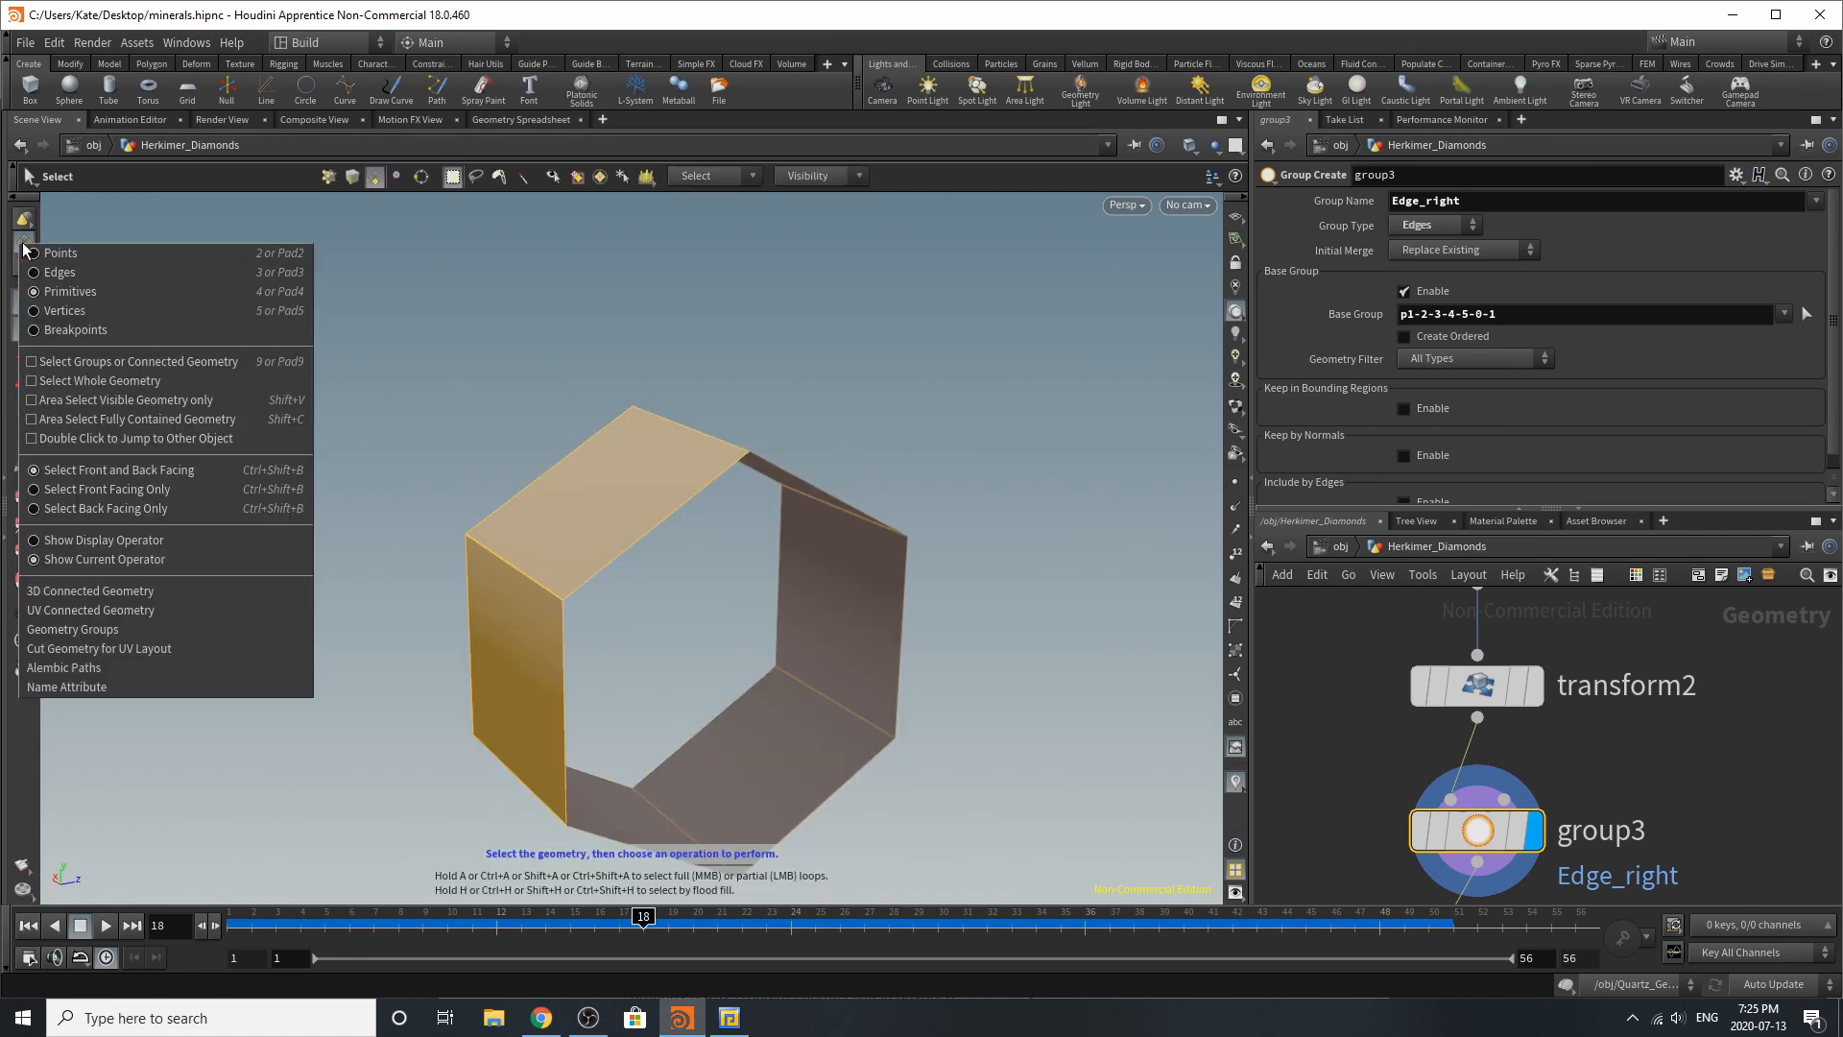
pyautogui.click(56, 272)
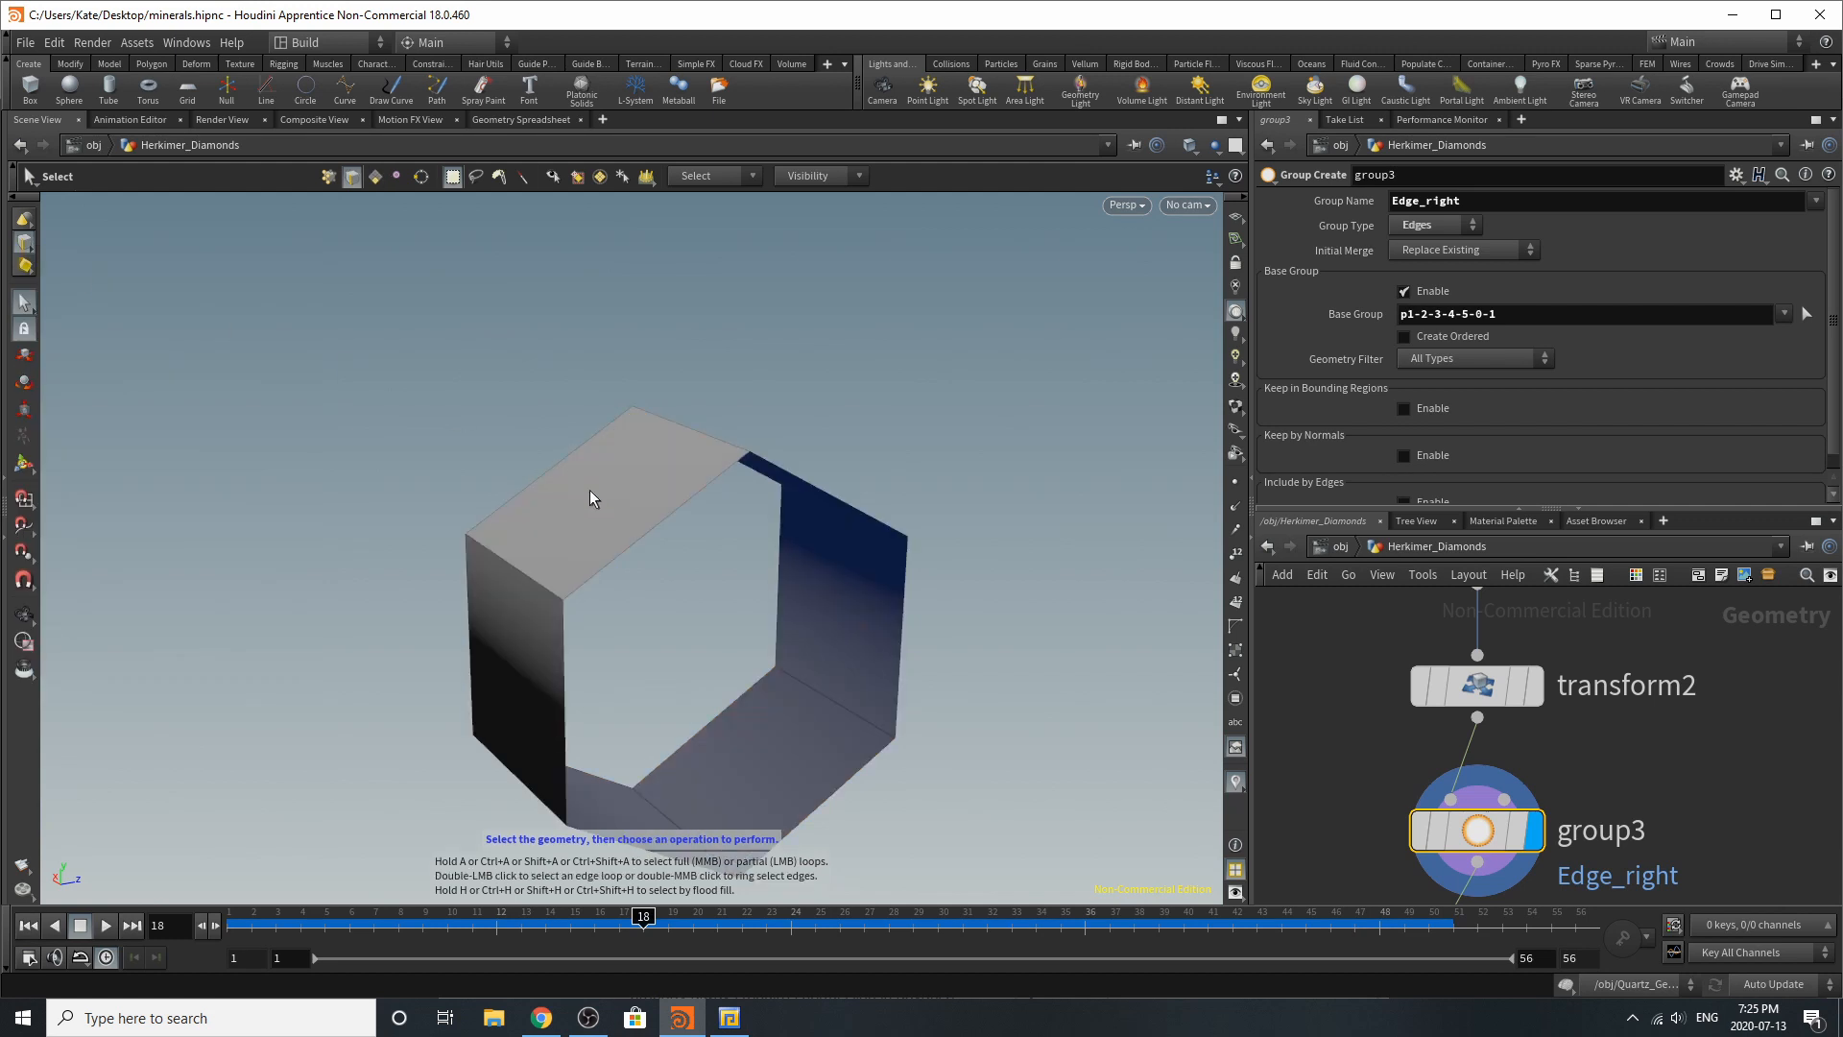
pyautogui.doubleClick(622, 552)
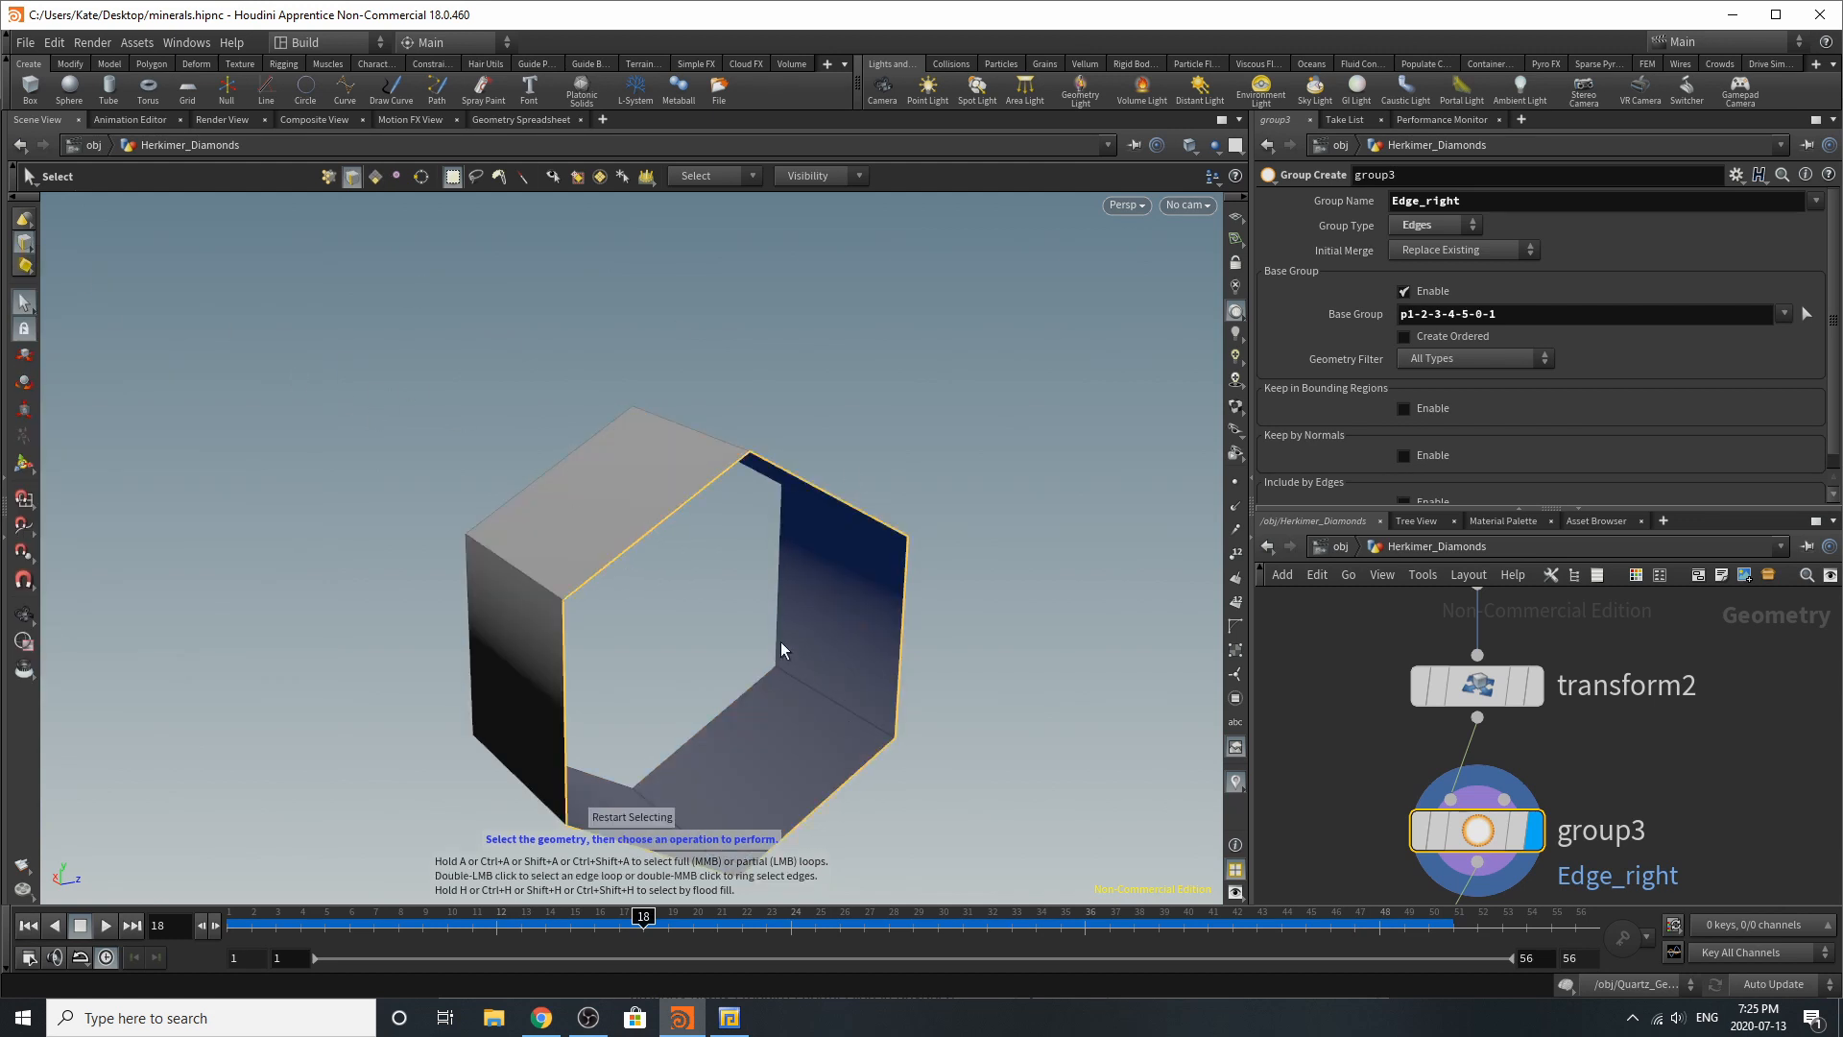
pyautogui.press('Tab')
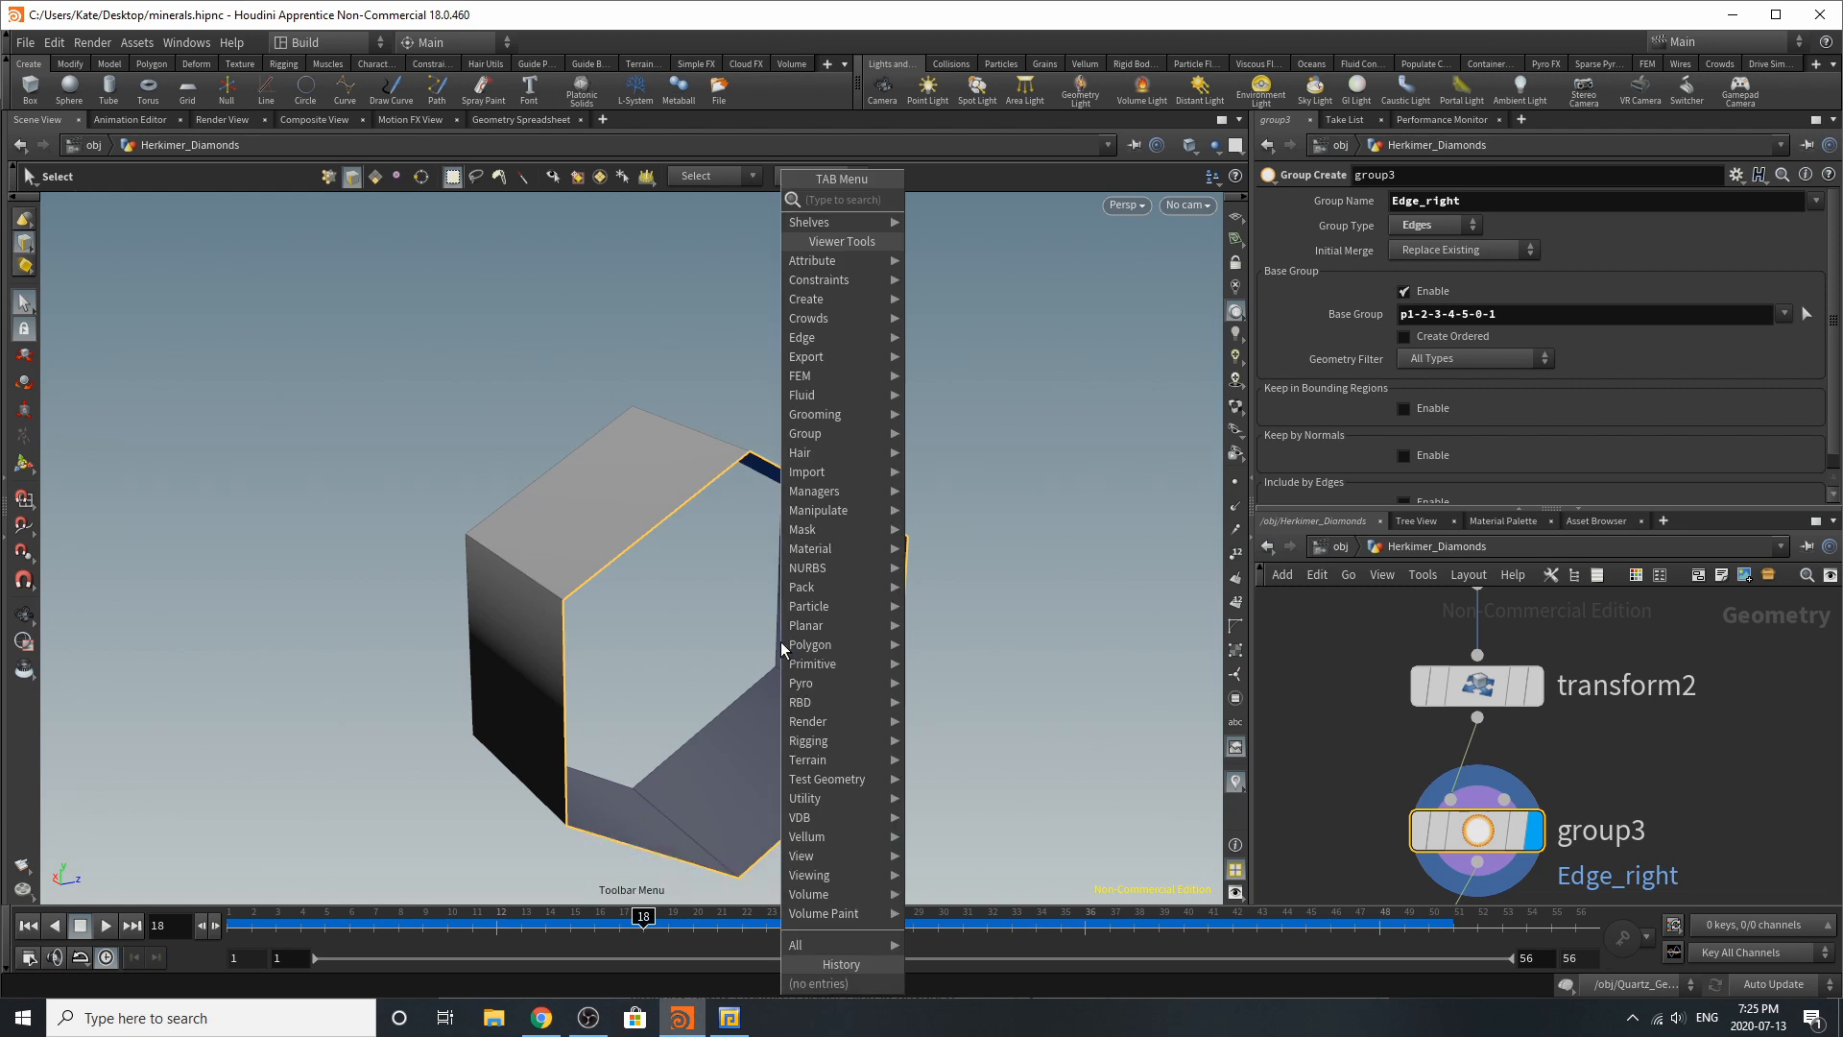
pyautogui.write('grou')
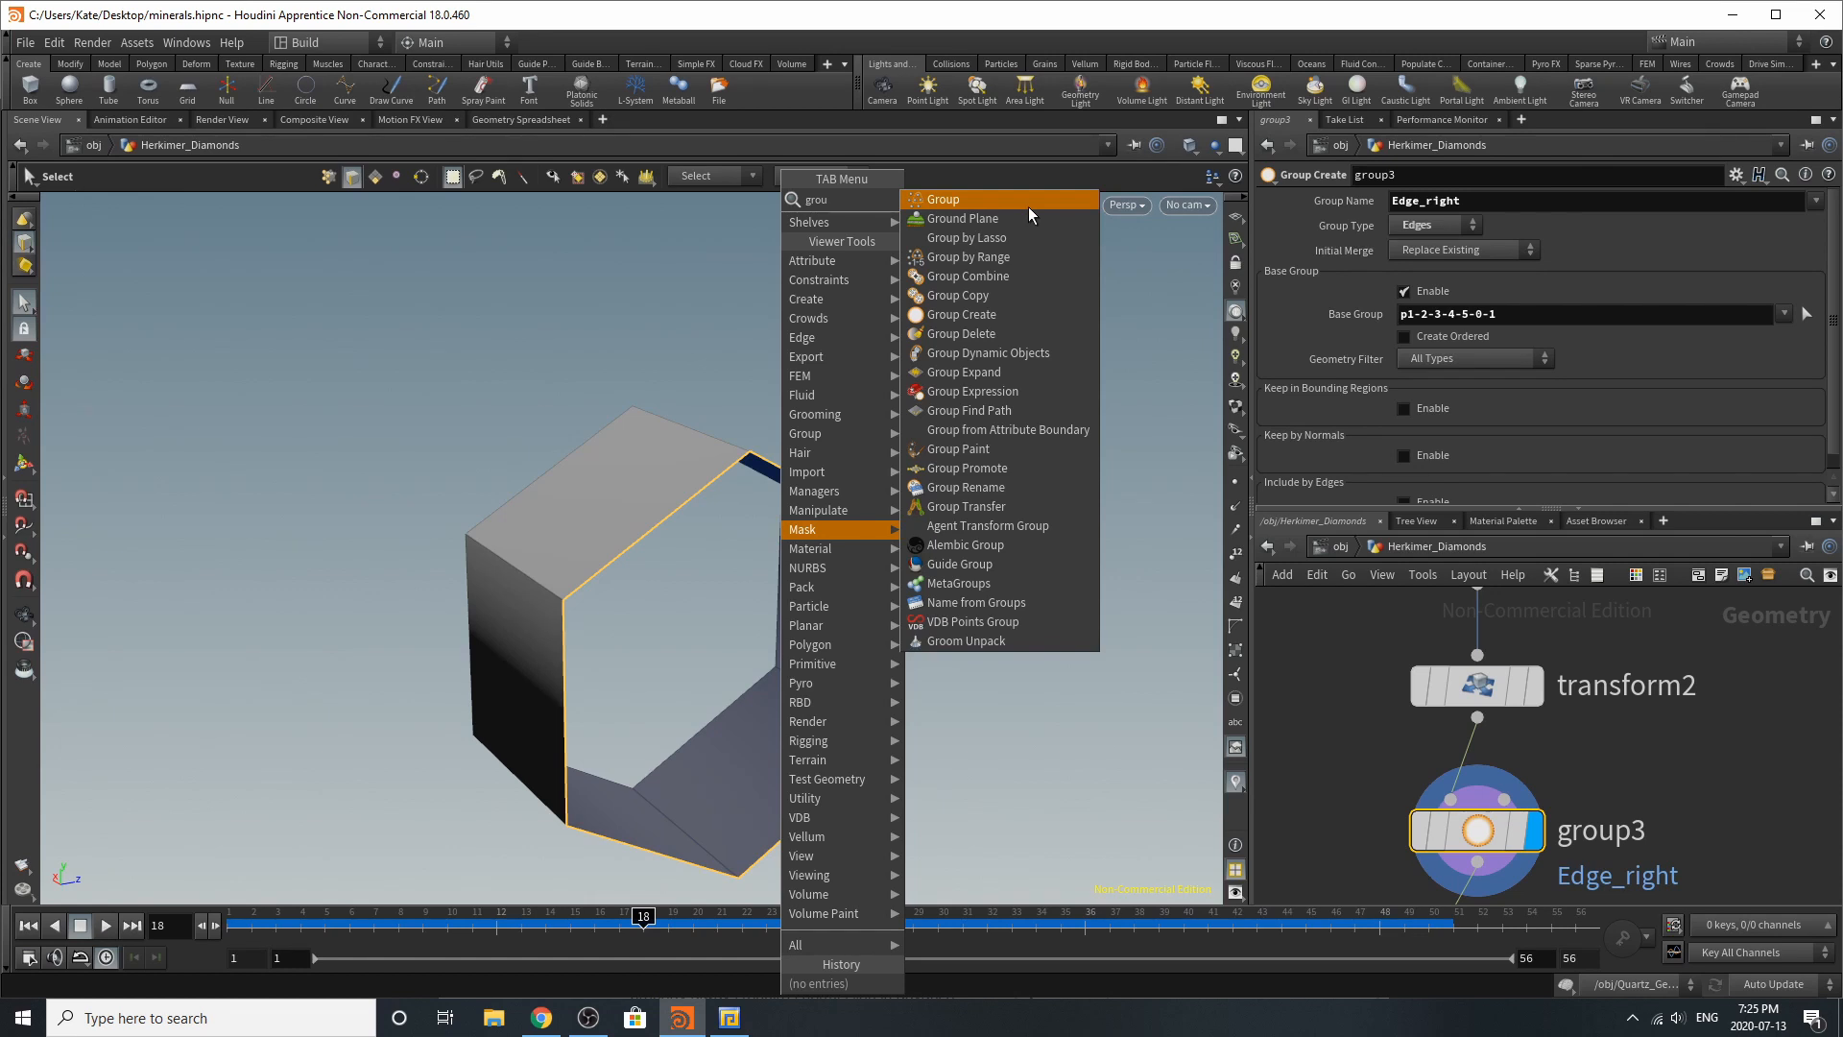
pyautogui.click(1028, 206)
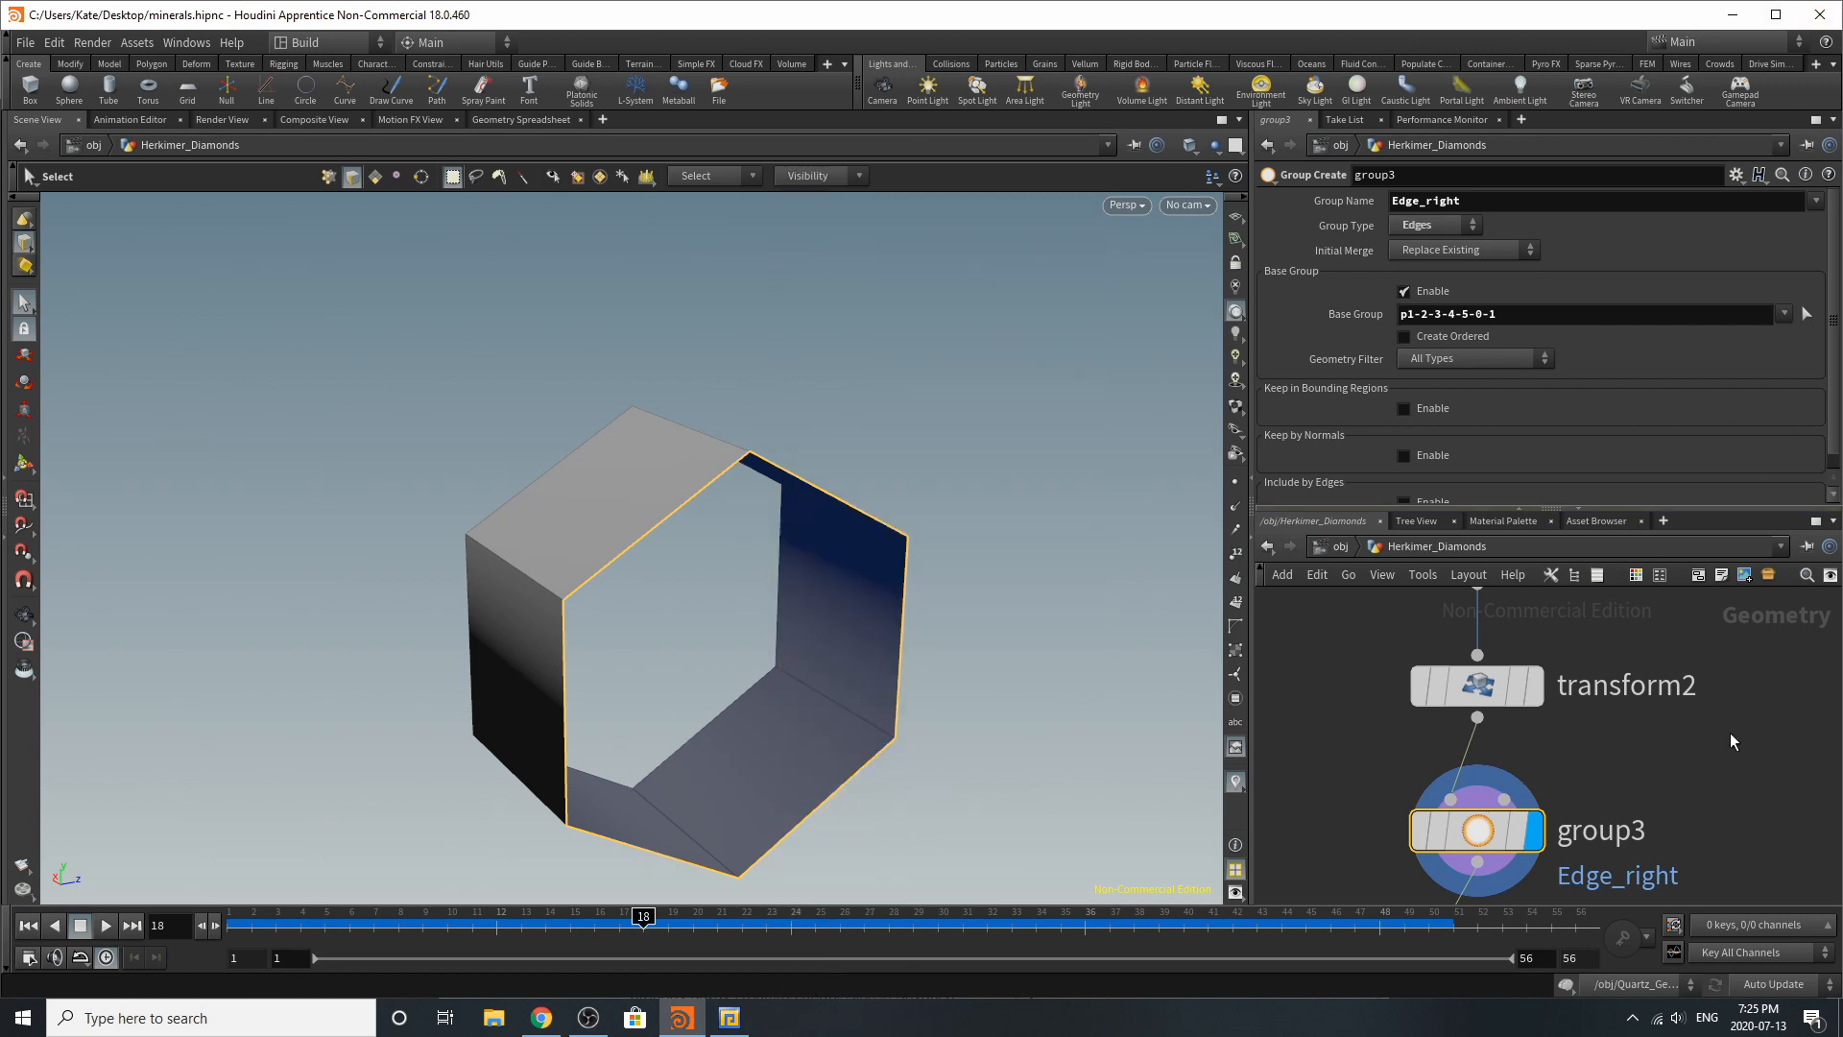
# Step: Display group4 and inspect its Edge_left group settings with the tube turned to its other open end
pyautogui.scroll(-5, 1469, 715)
pyautogui.scroll(6, 1509, 828)
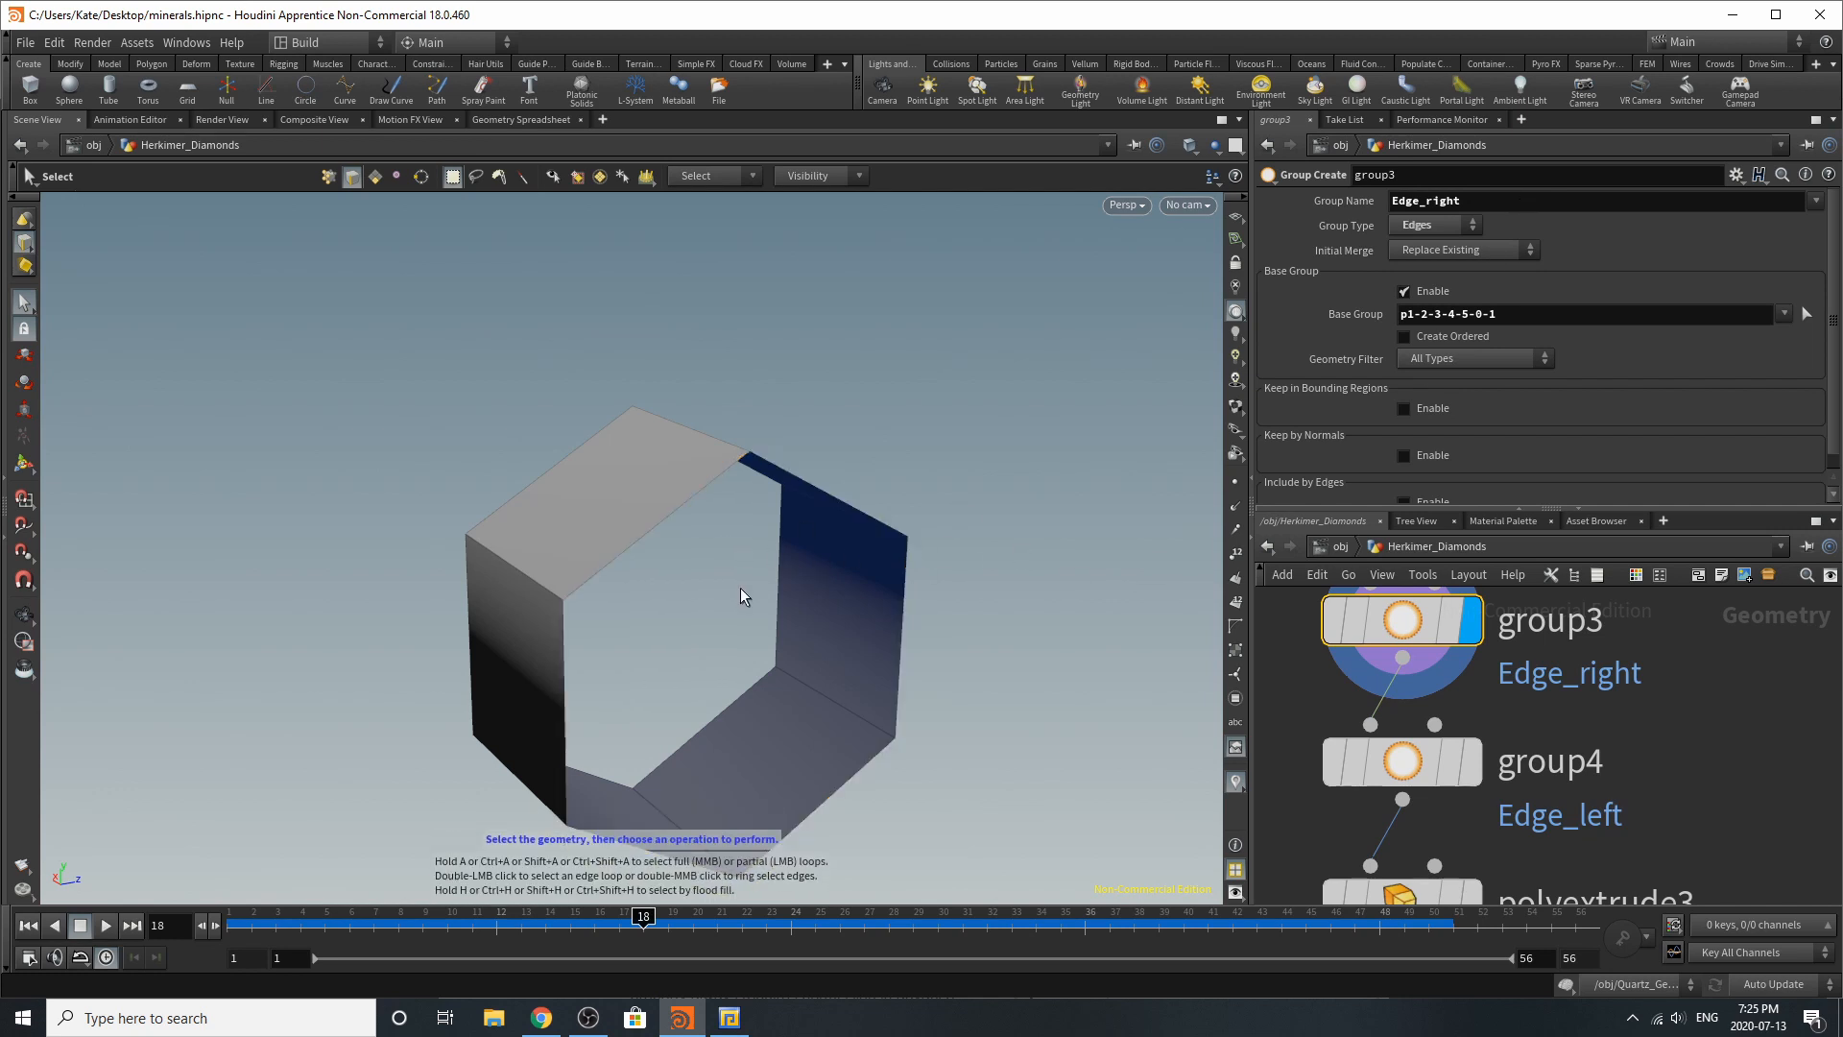
pyautogui.moveTo(781, 597); pyautogui.dragTo(960, 580)
pyautogui.click(1478, 774)
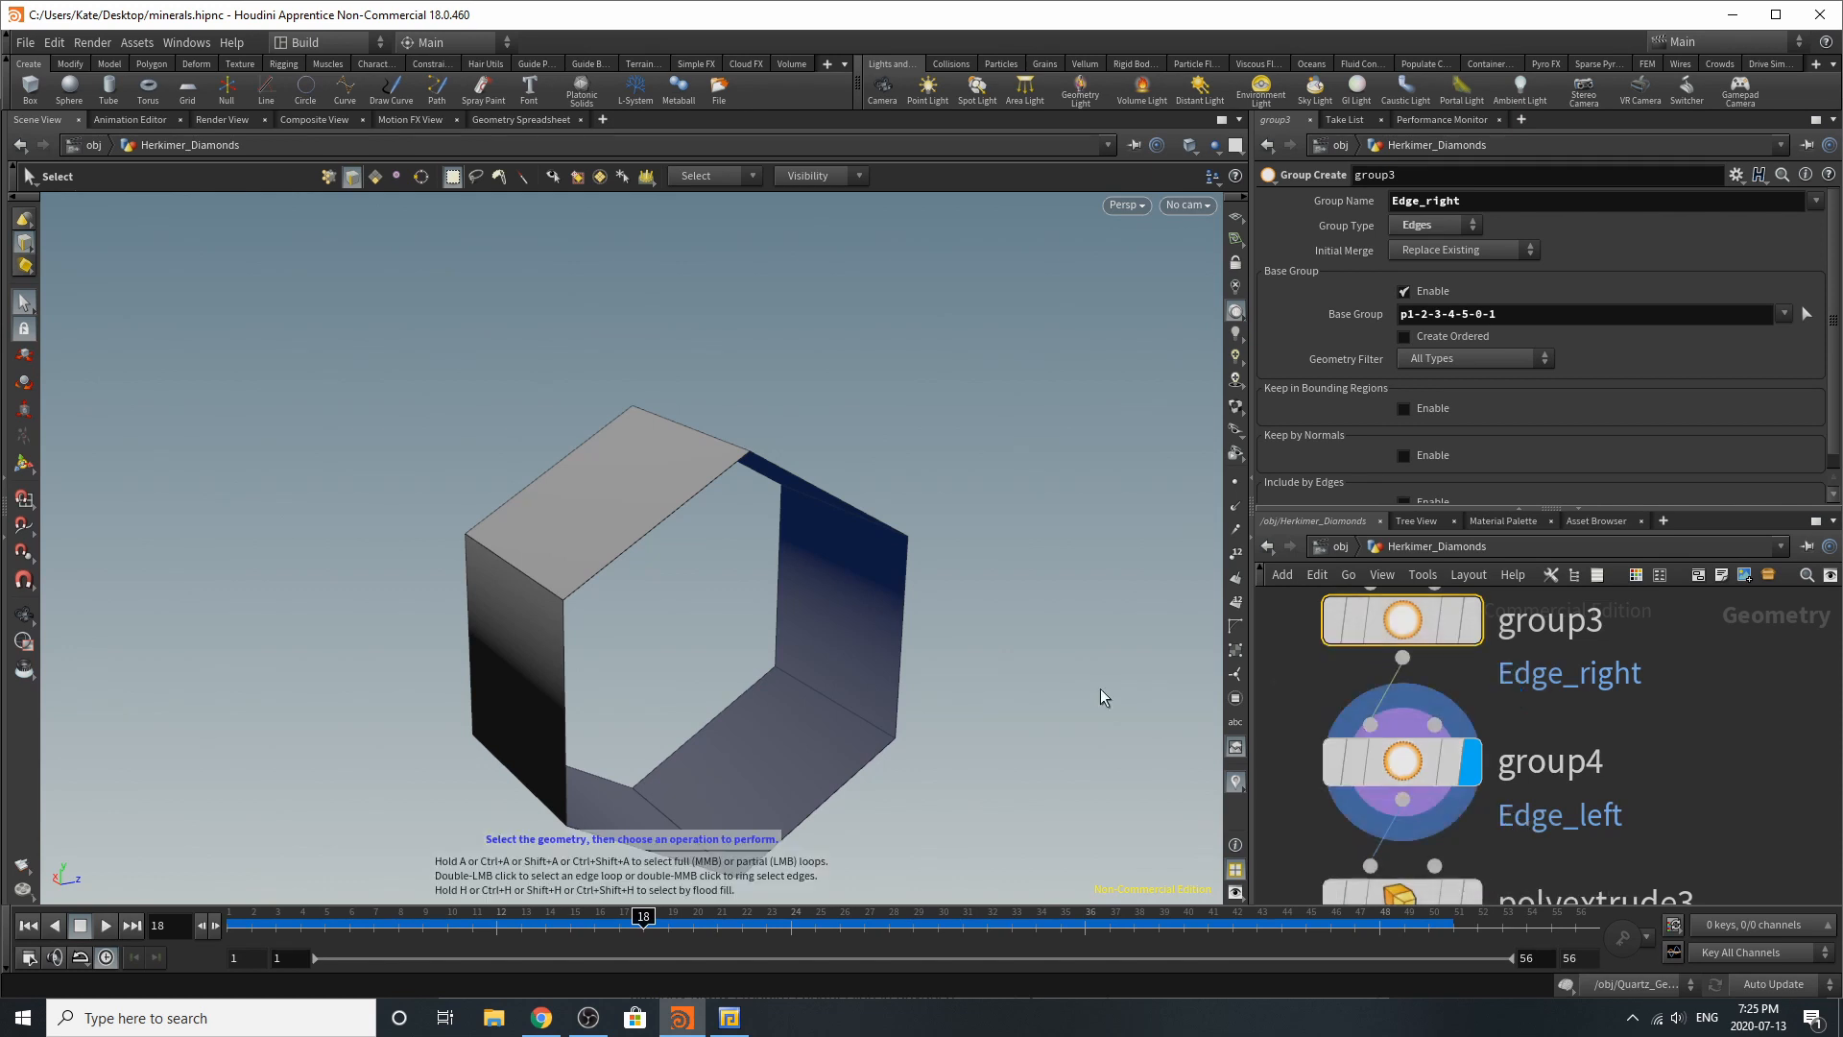
pyautogui.press('Escape')
pyautogui.moveTo(838, 645); pyautogui.dragTo(876, 609)
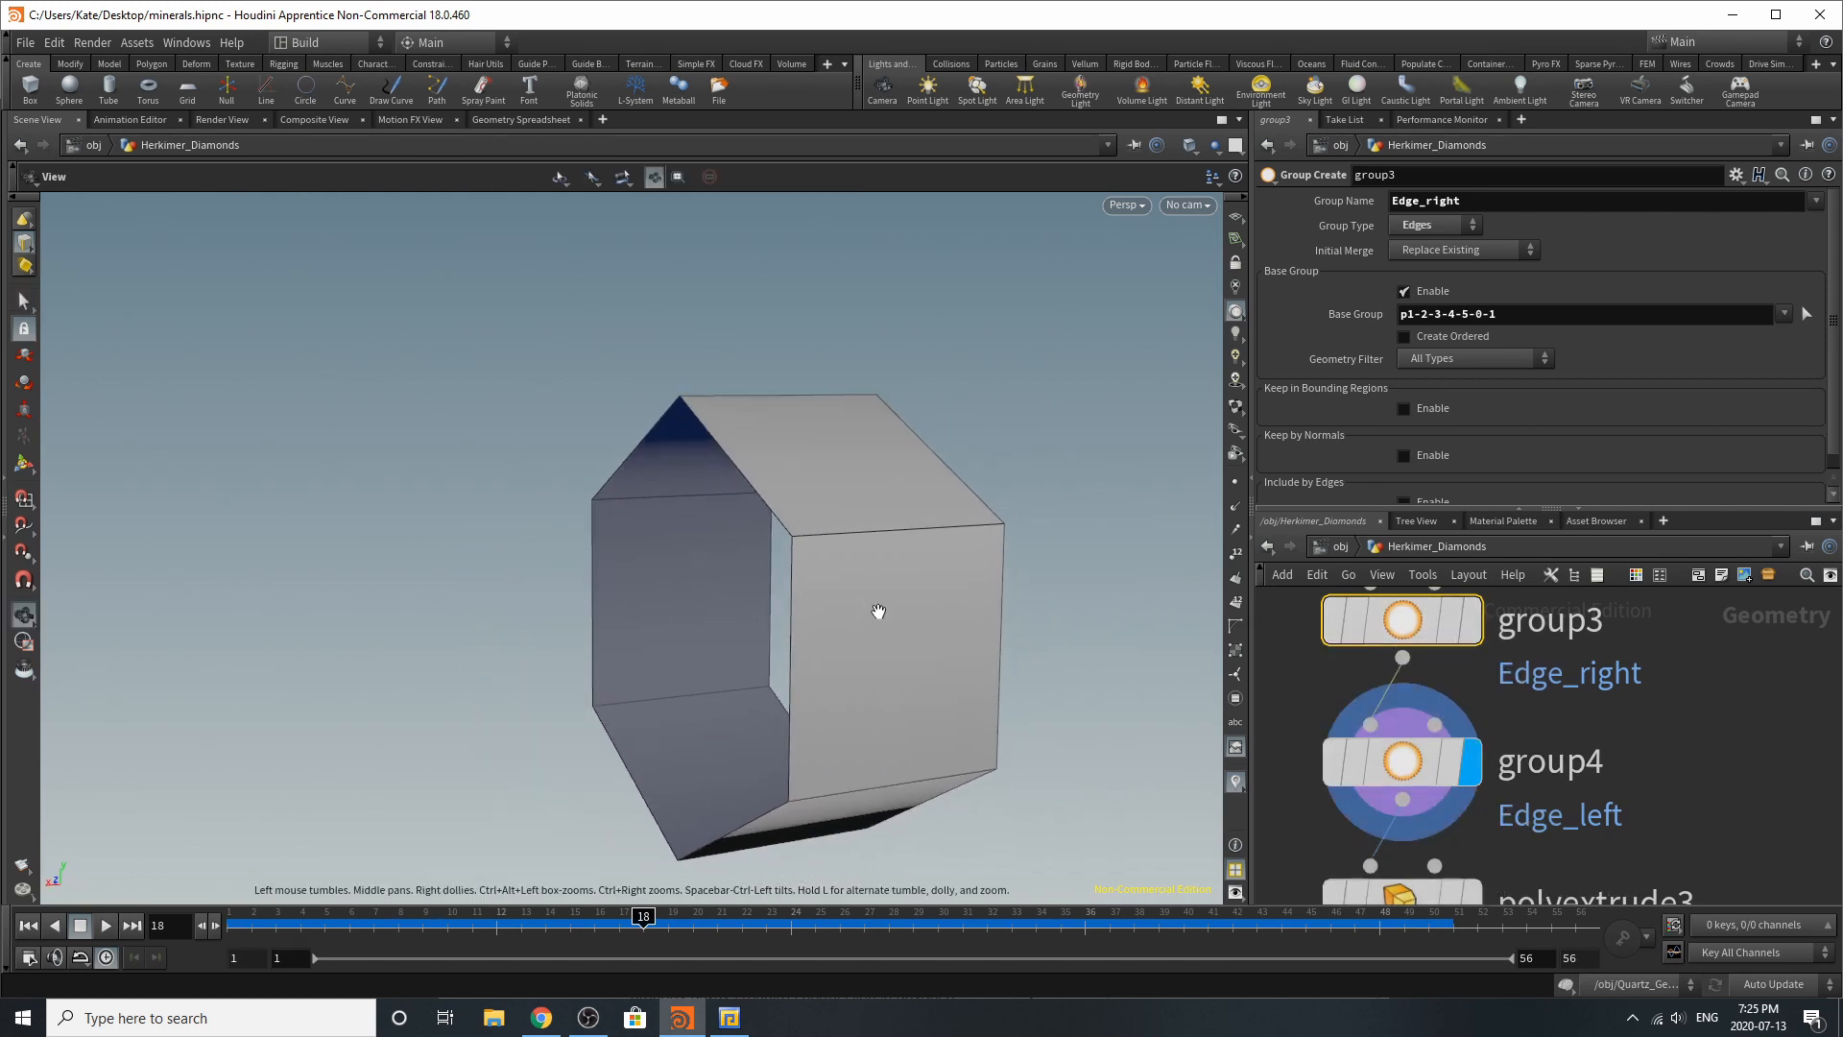
pyautogui.press('s')
pyautogui.click(1420, 773)
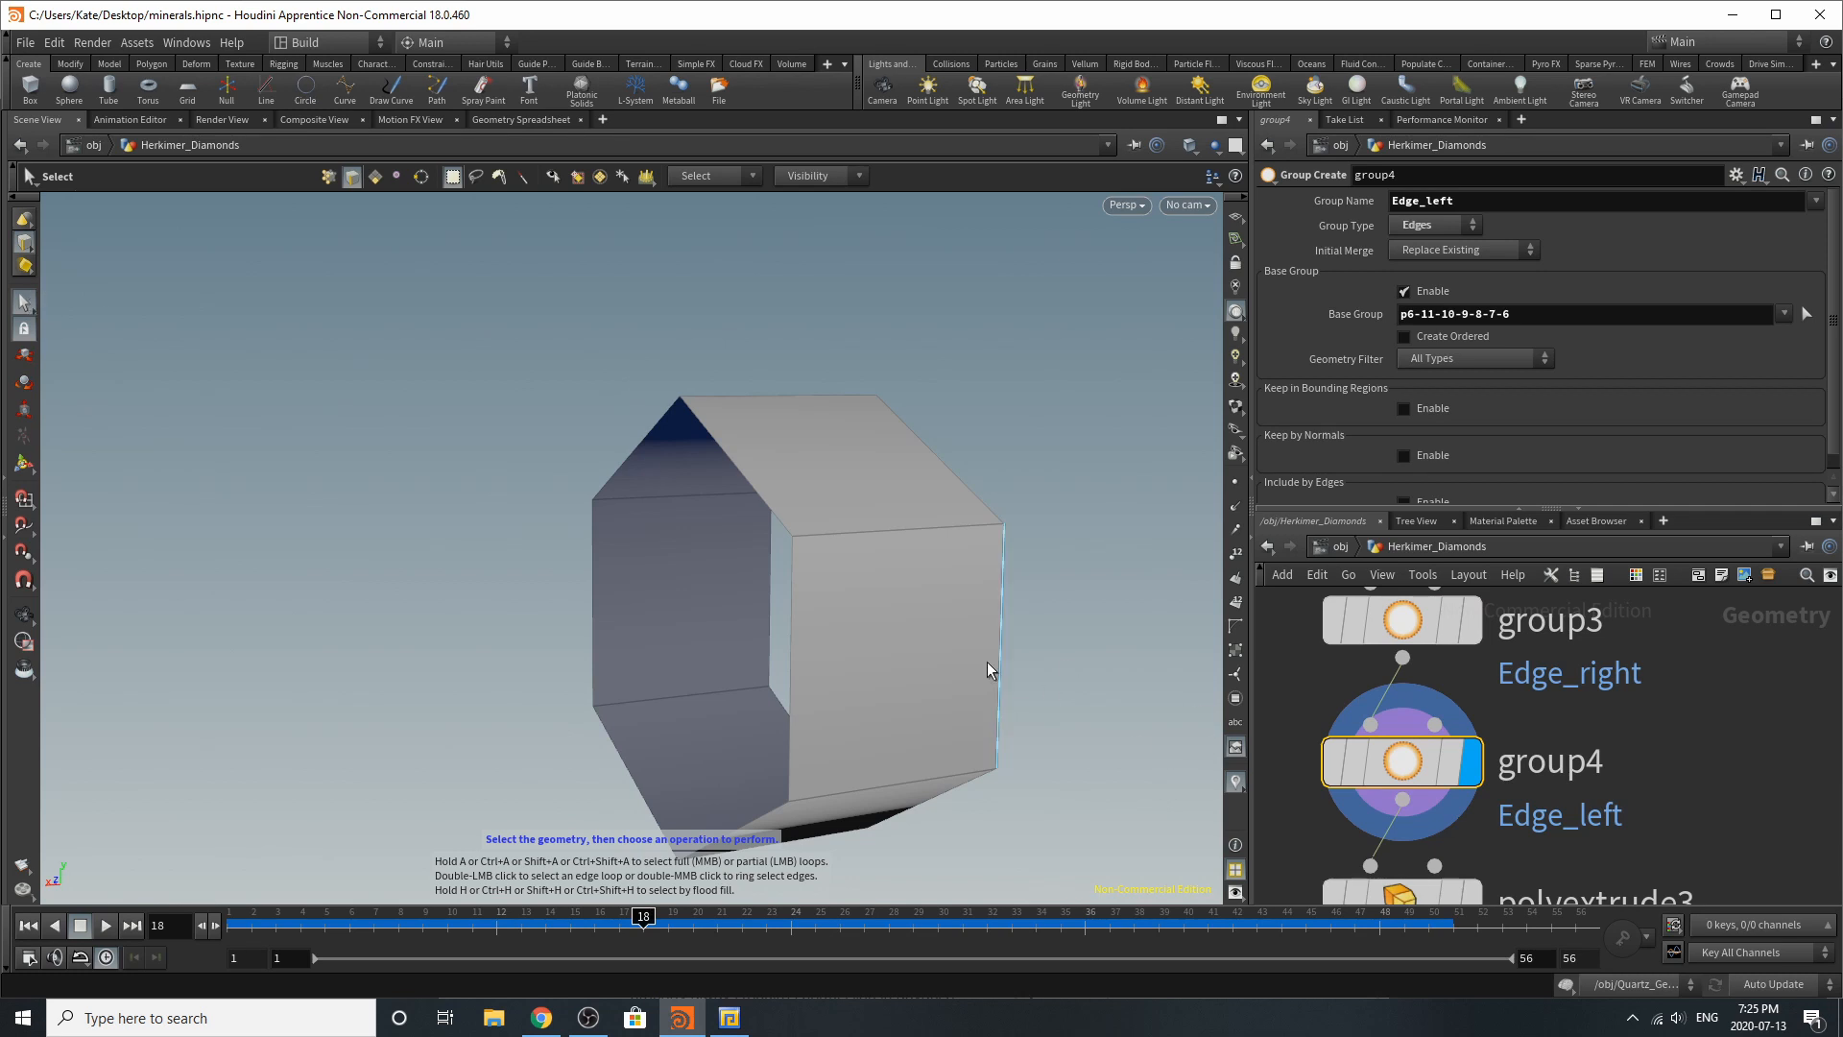
# Step: Display polyextrude3 and review its input group, extrusion distance and side group settings
pyautogui.scroll(-3, 1403, 776)
pyautogui.click(1409, 758)
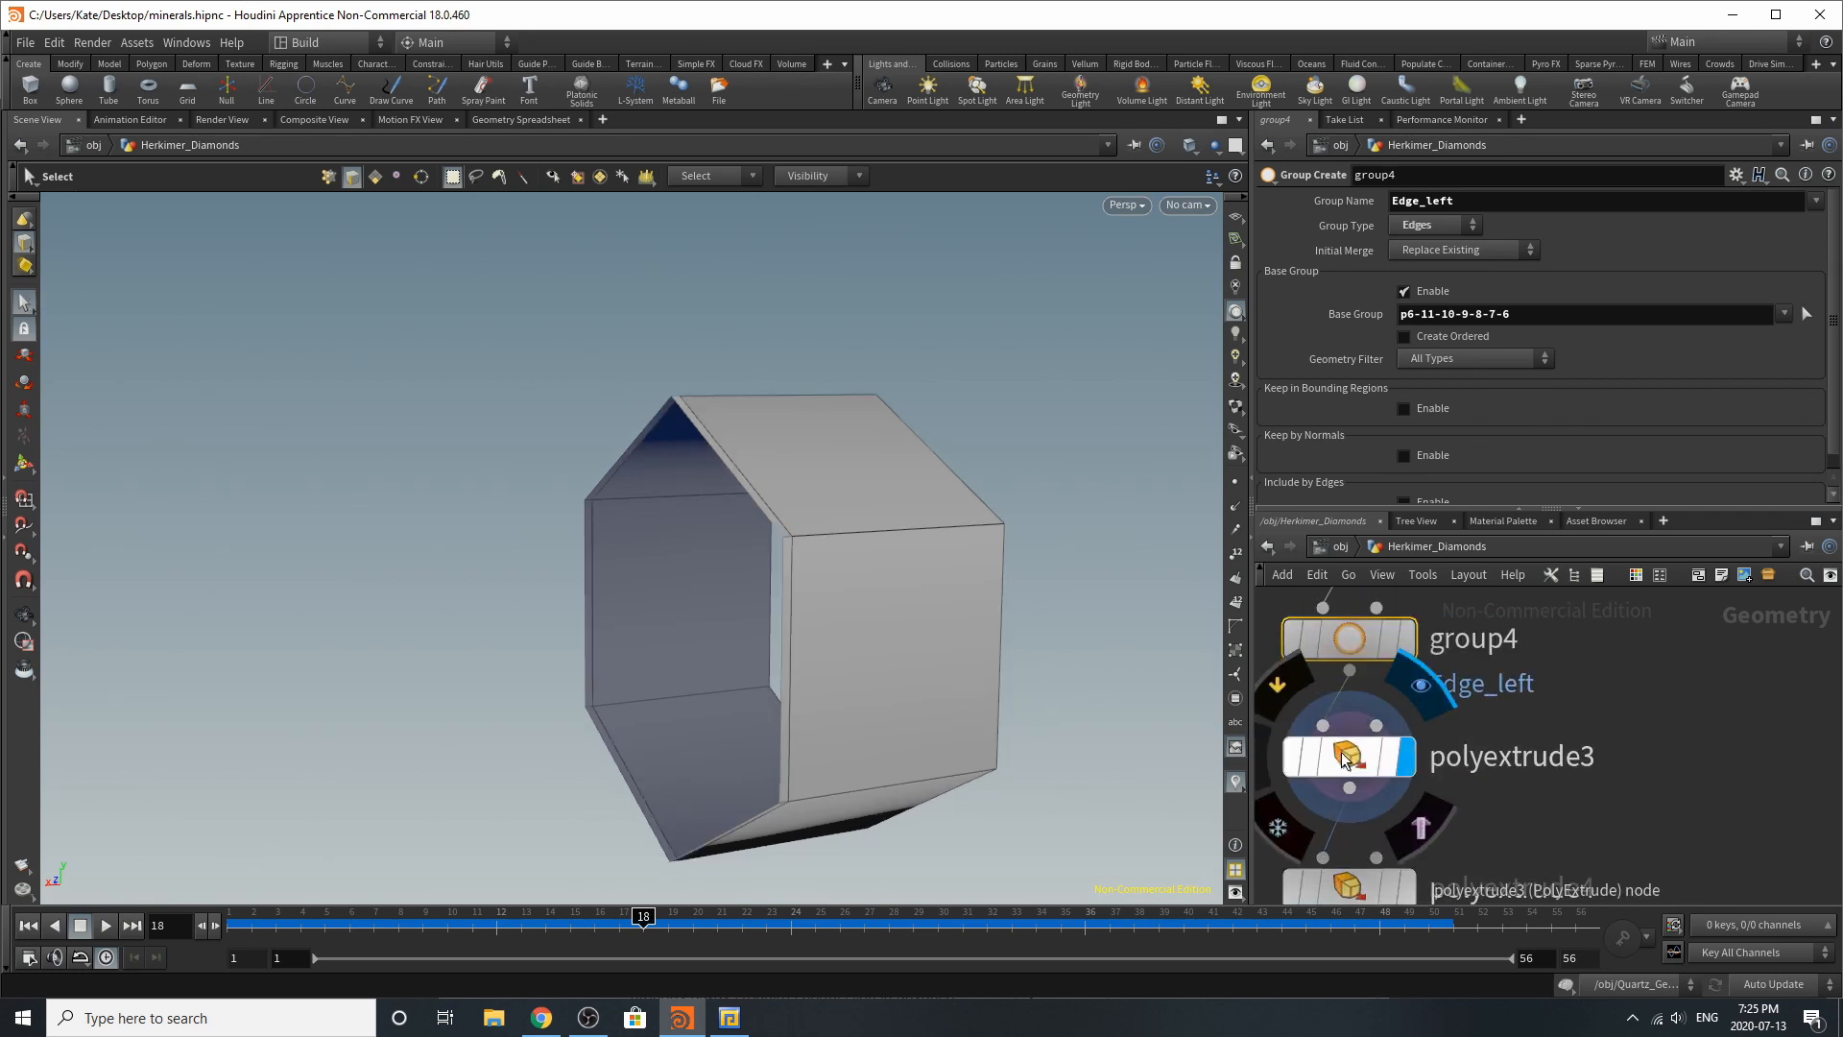
pyautogui.click(1349, 756)
pyautogui.press('Escape')
pyautogui.press('s')
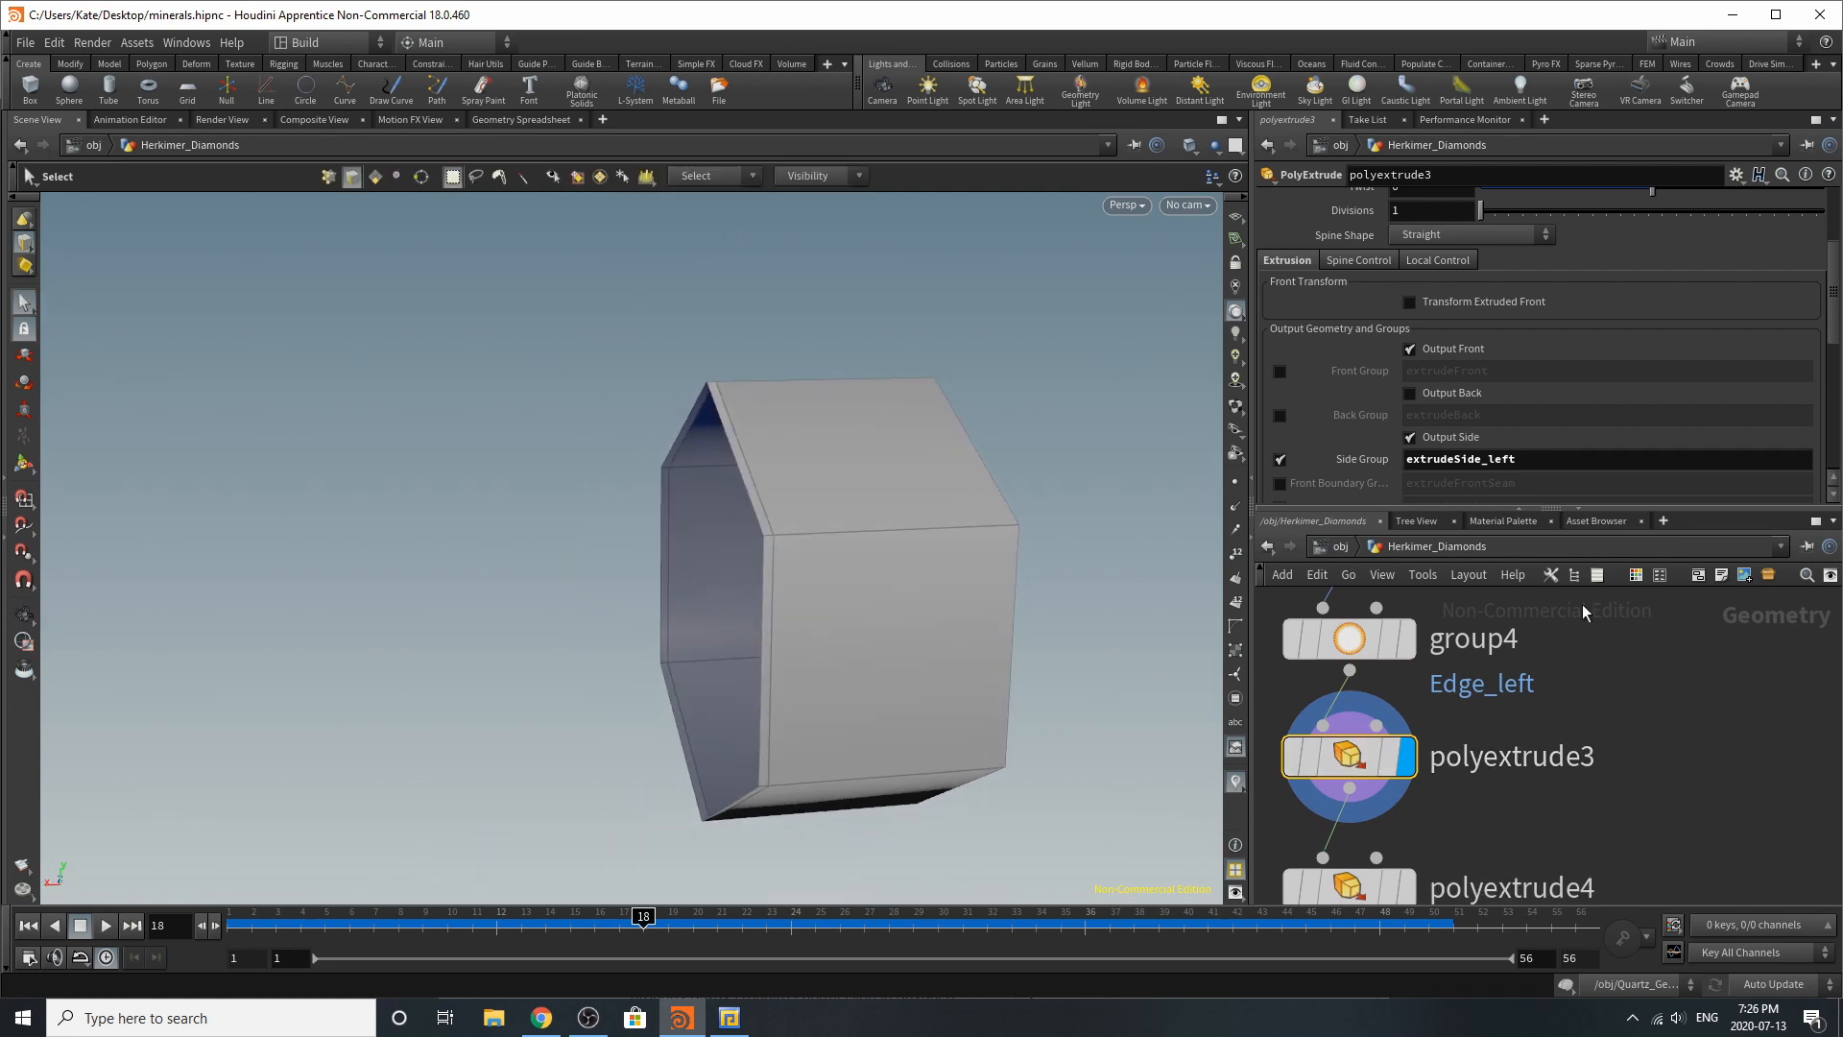
pyautogui.scroll(4, 1431, 411)
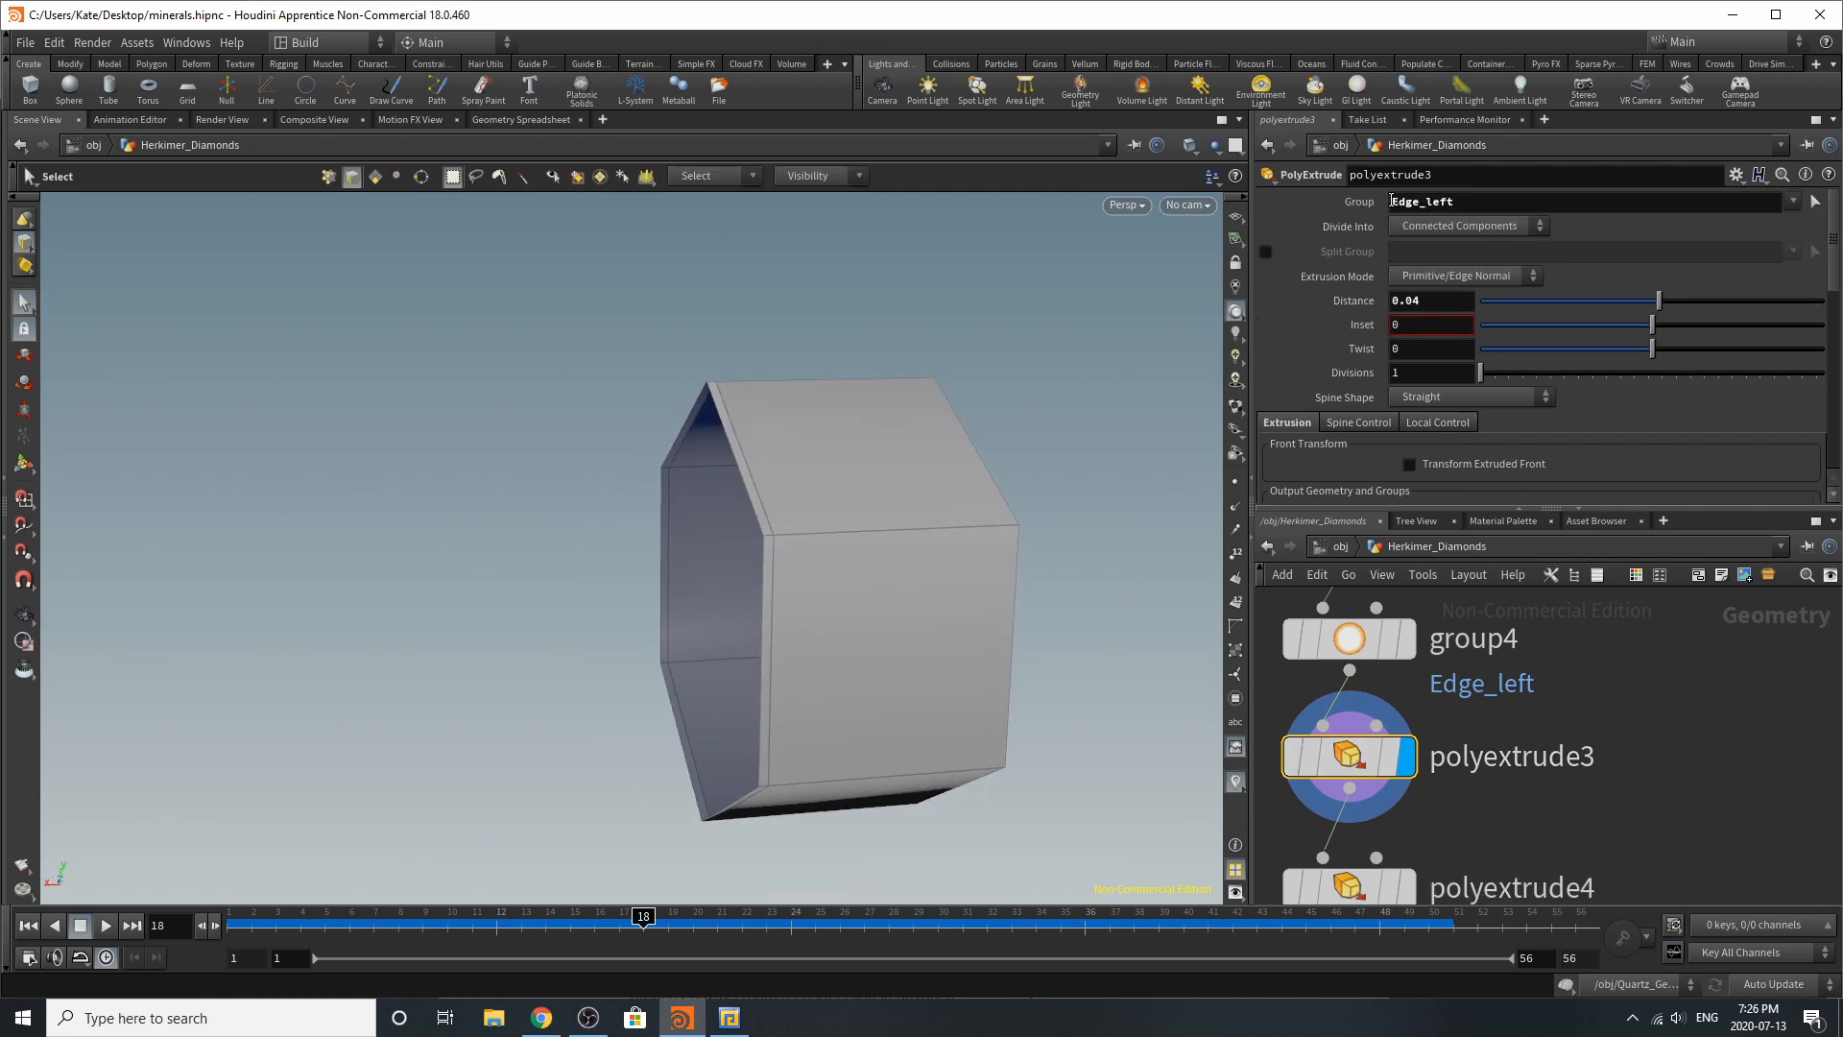
pyautogui.scroll(-4, 1454, 397)
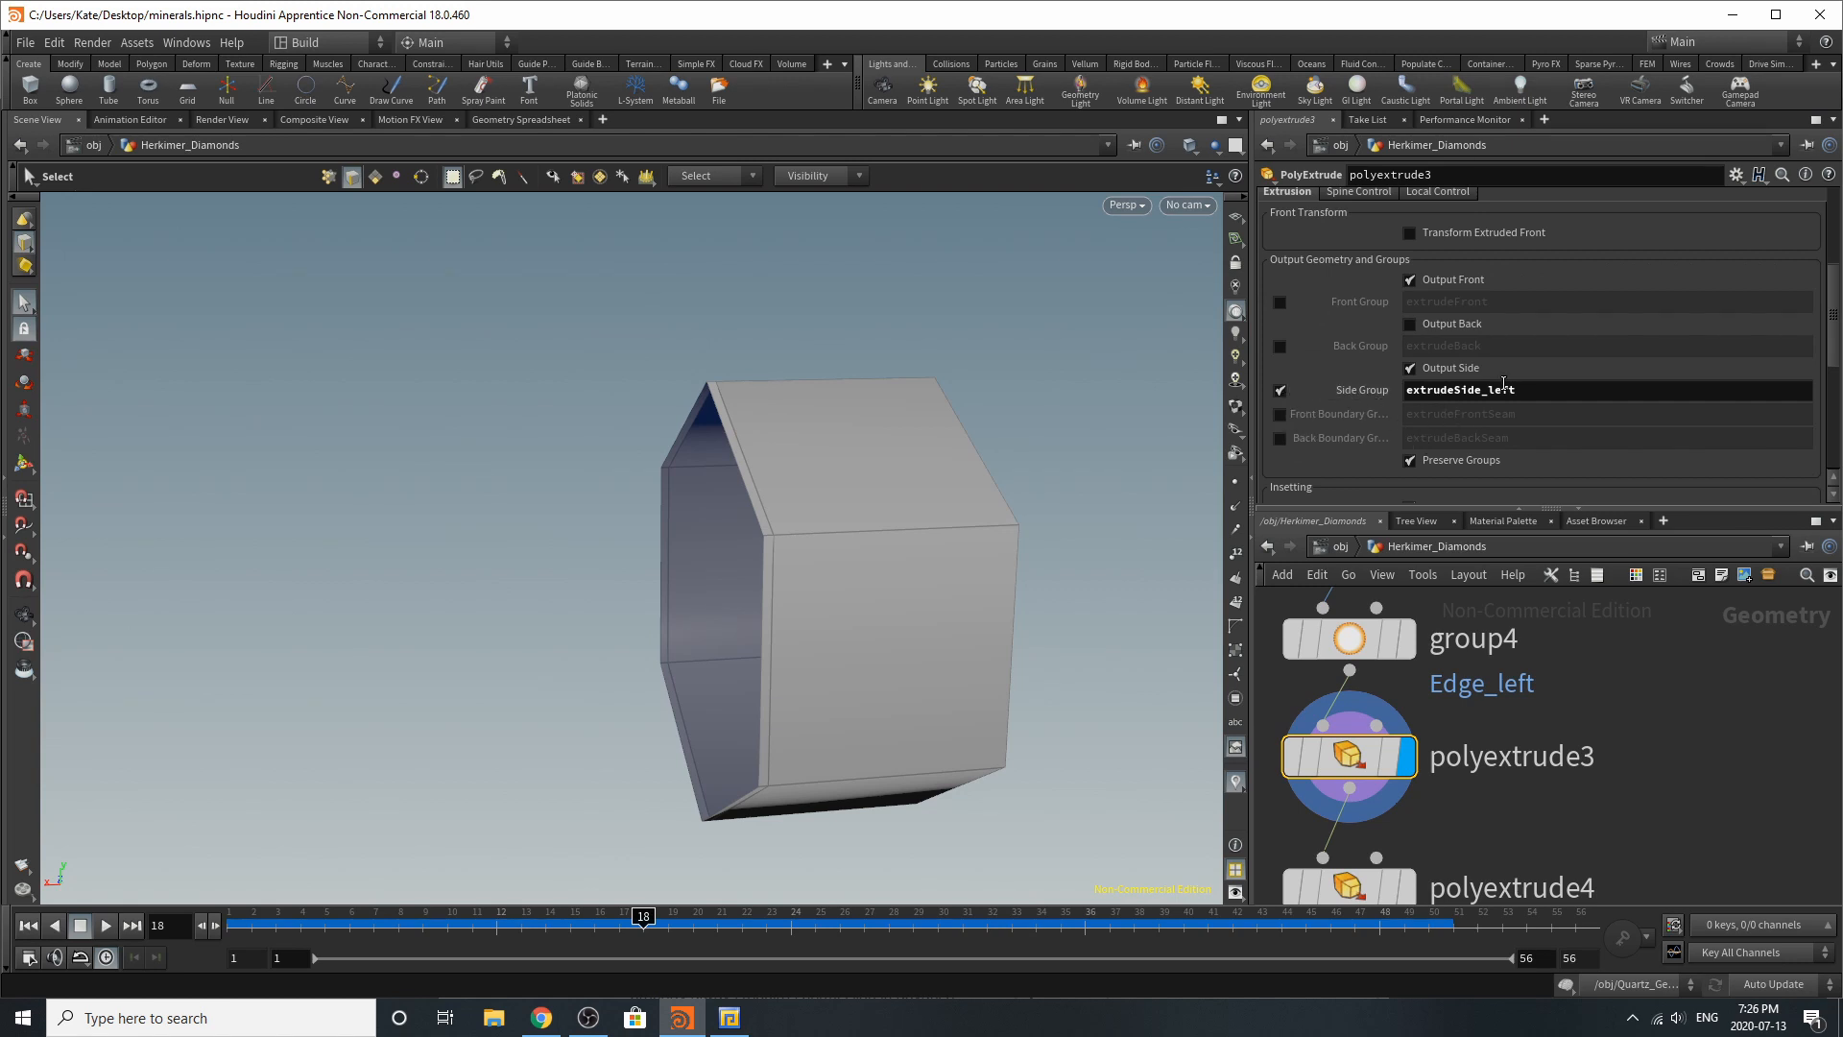
# Step: Revert polyextrude3's Side Group name to its default, and undo the revert
pyautogui.rightClick(1555, 390)
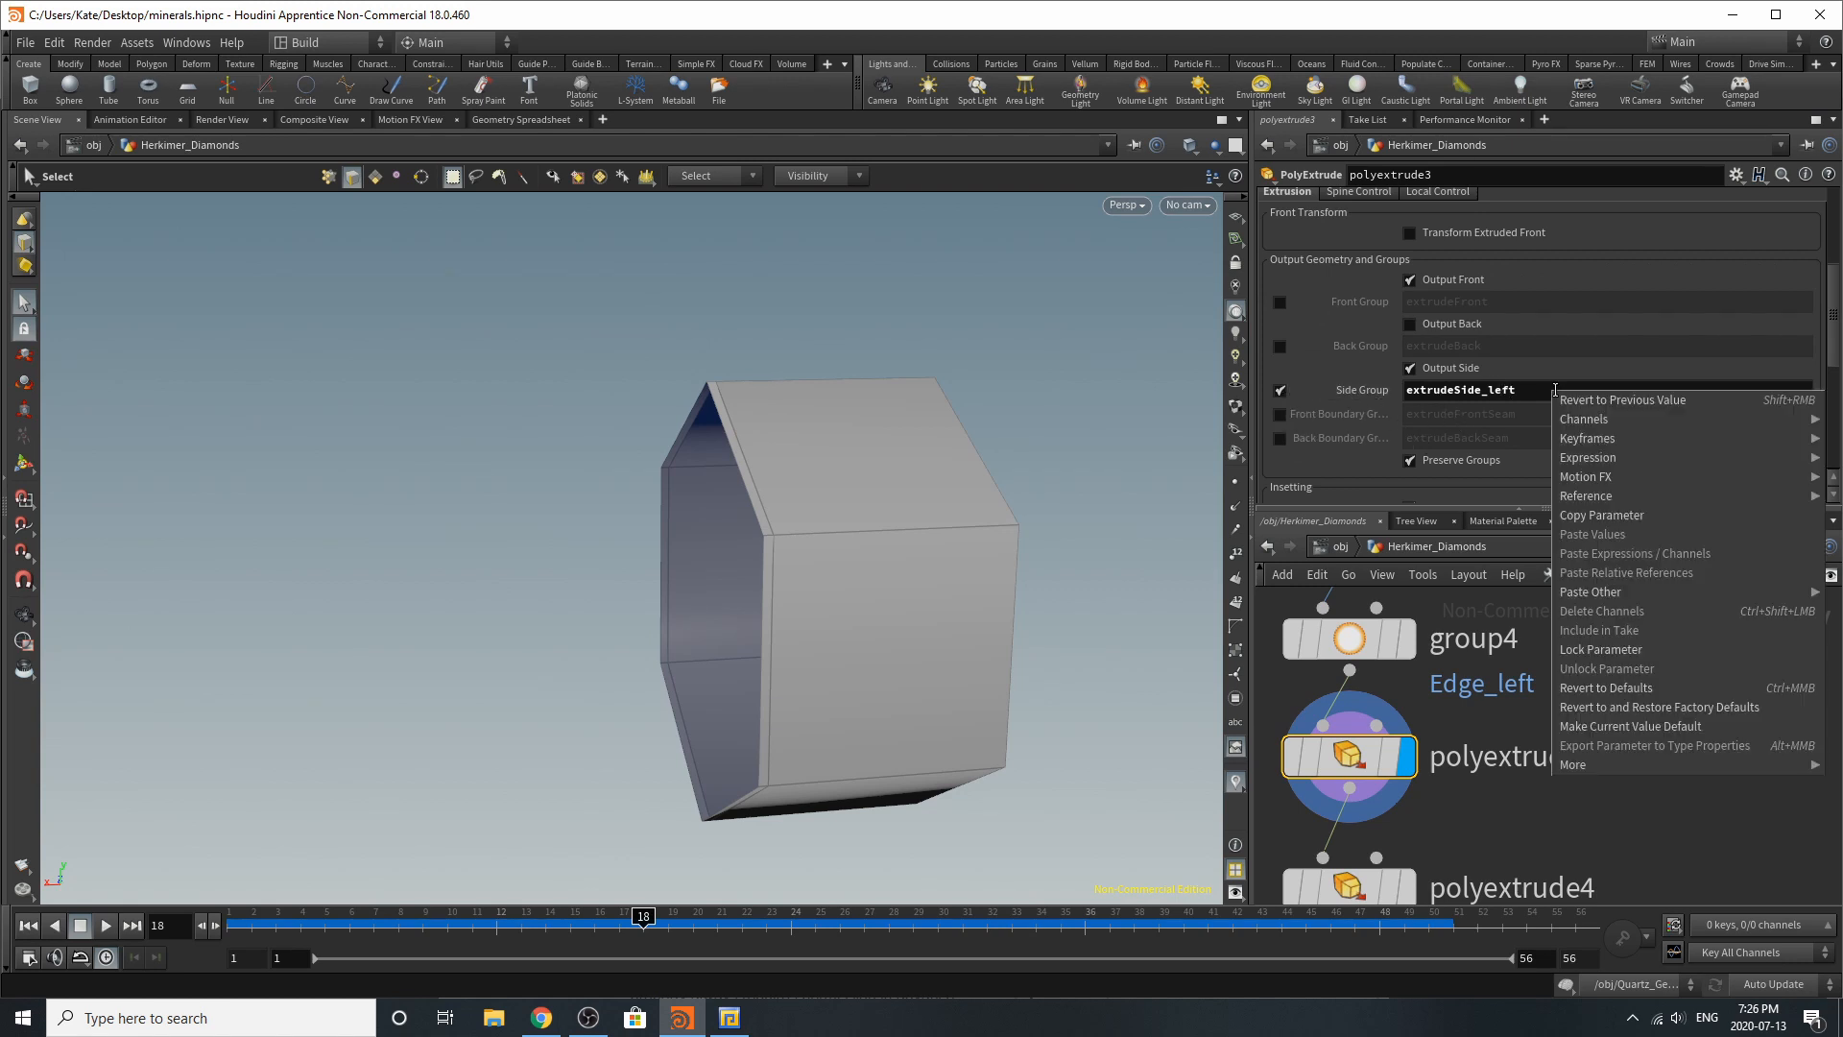
pyautogui.click(1661, 693)
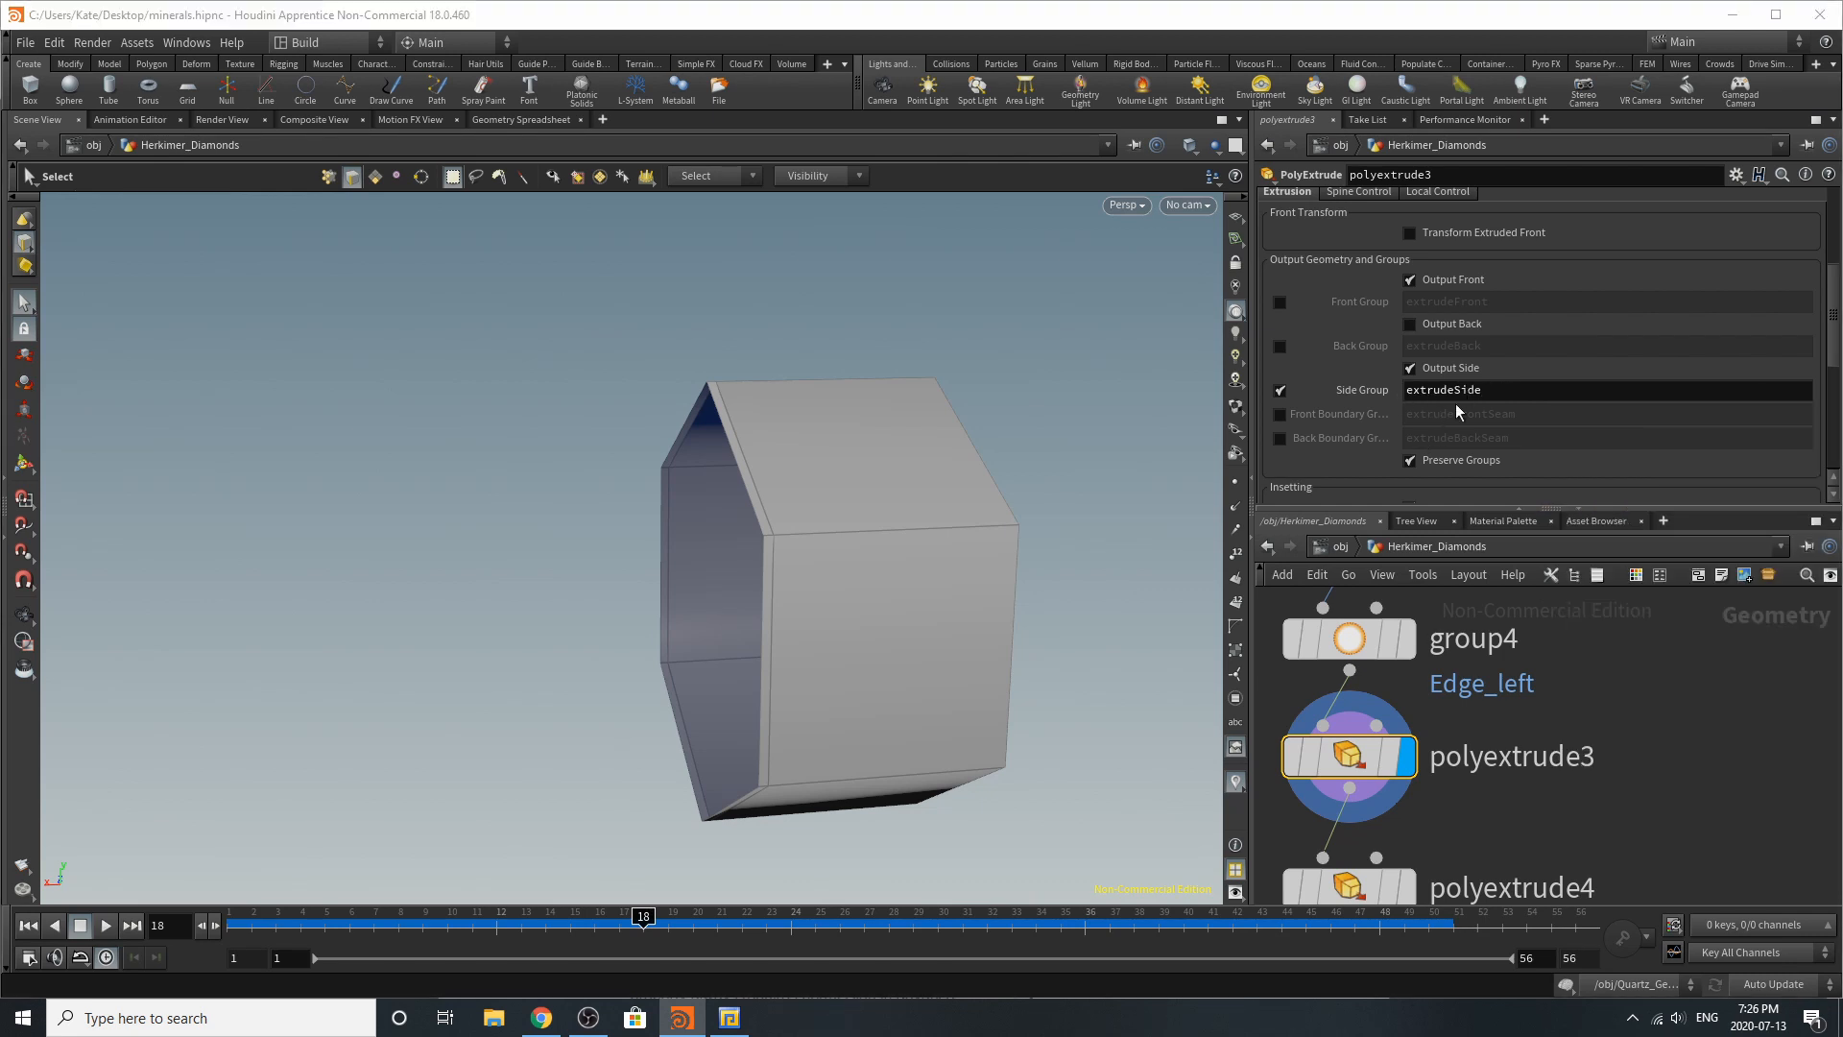
pyautogui.hotkey('ctrl', 'z')
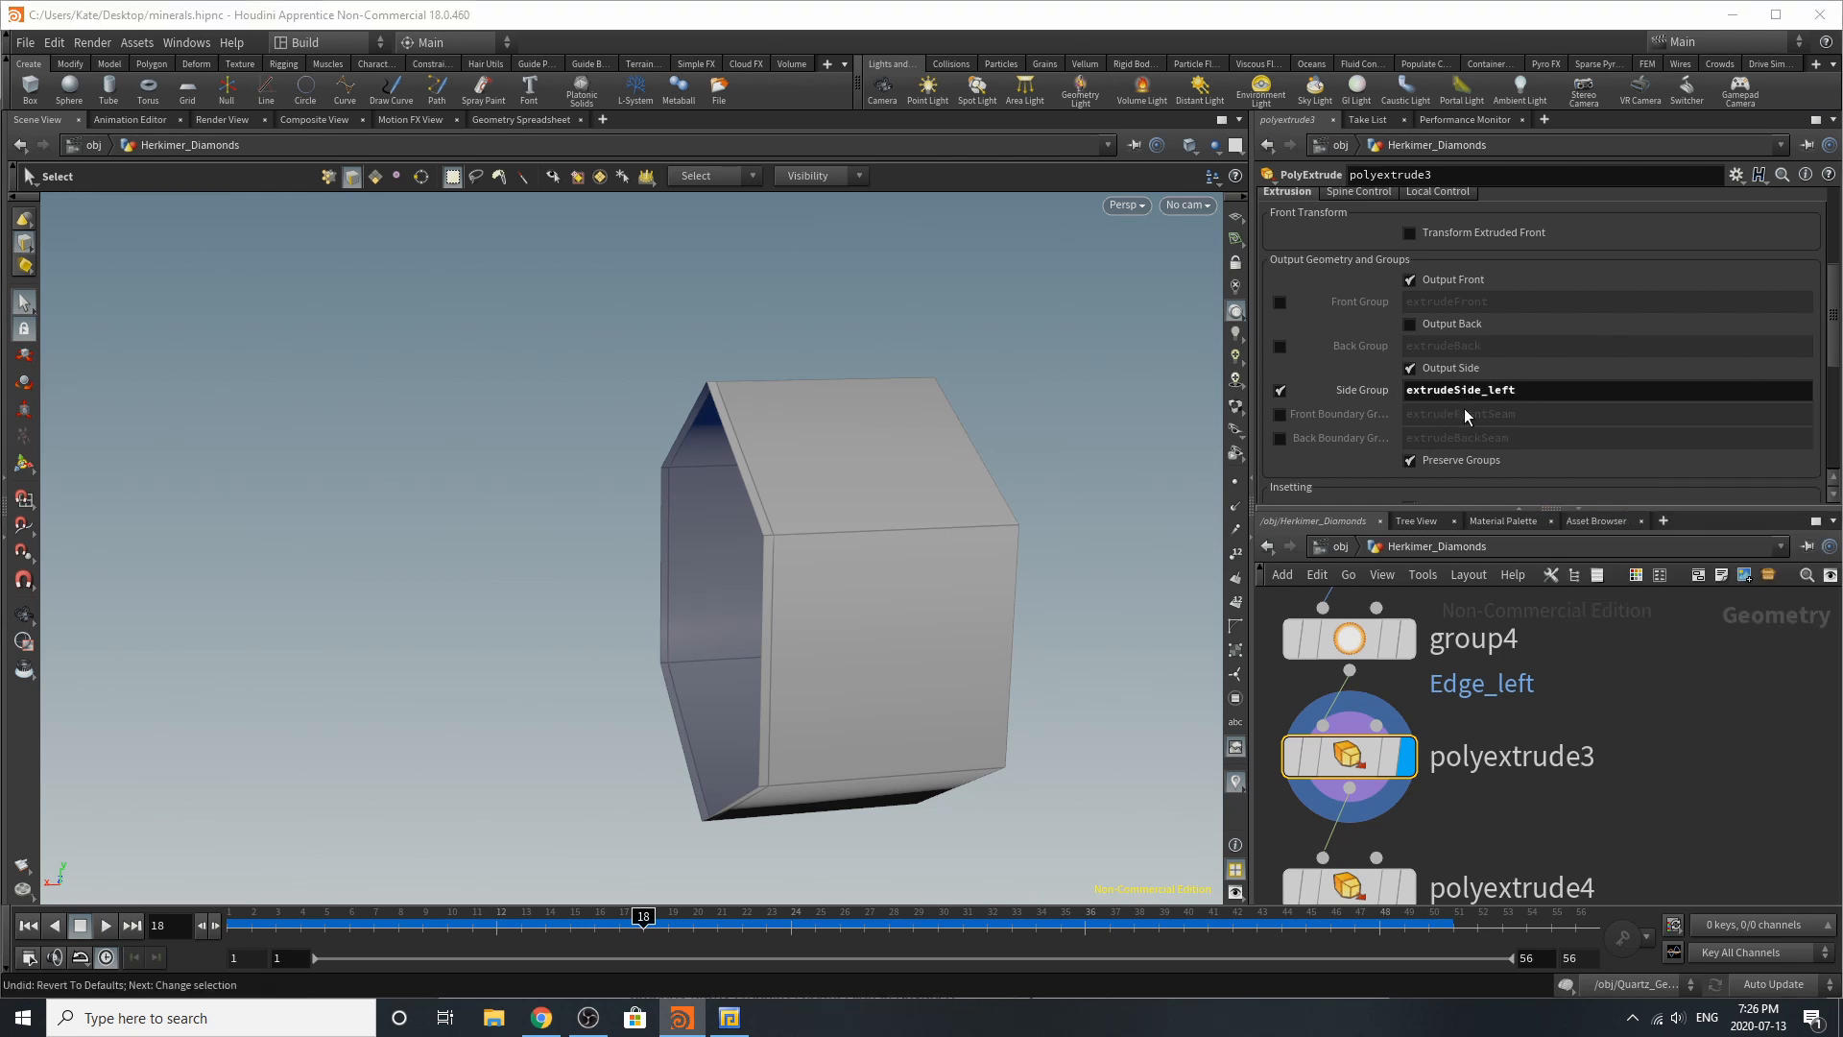
# Step: Display polyextrude4 and review its input group, linked extrusion distance and side group settings
pyautogui.scroll(-1, 1407, 642)
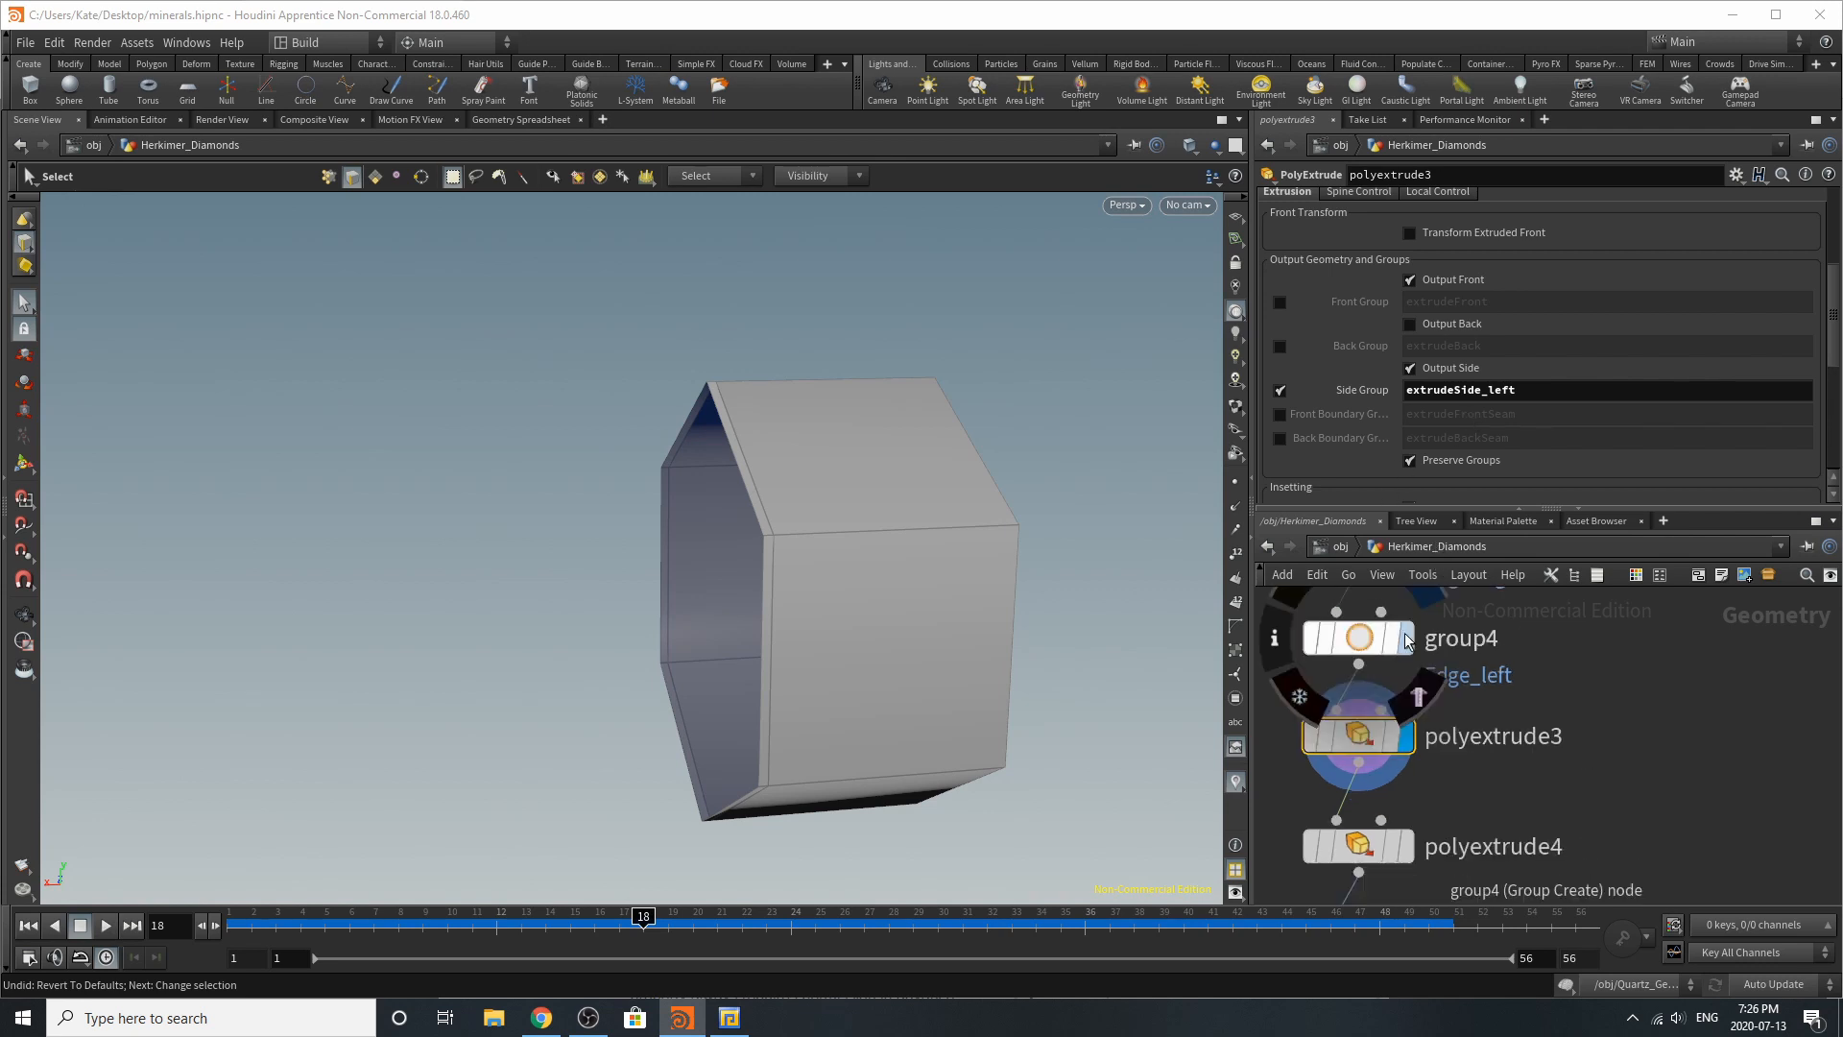
pyautogui.scroll(1, 1363, 691)
pyautogui.scroll(1, 1313, 798)
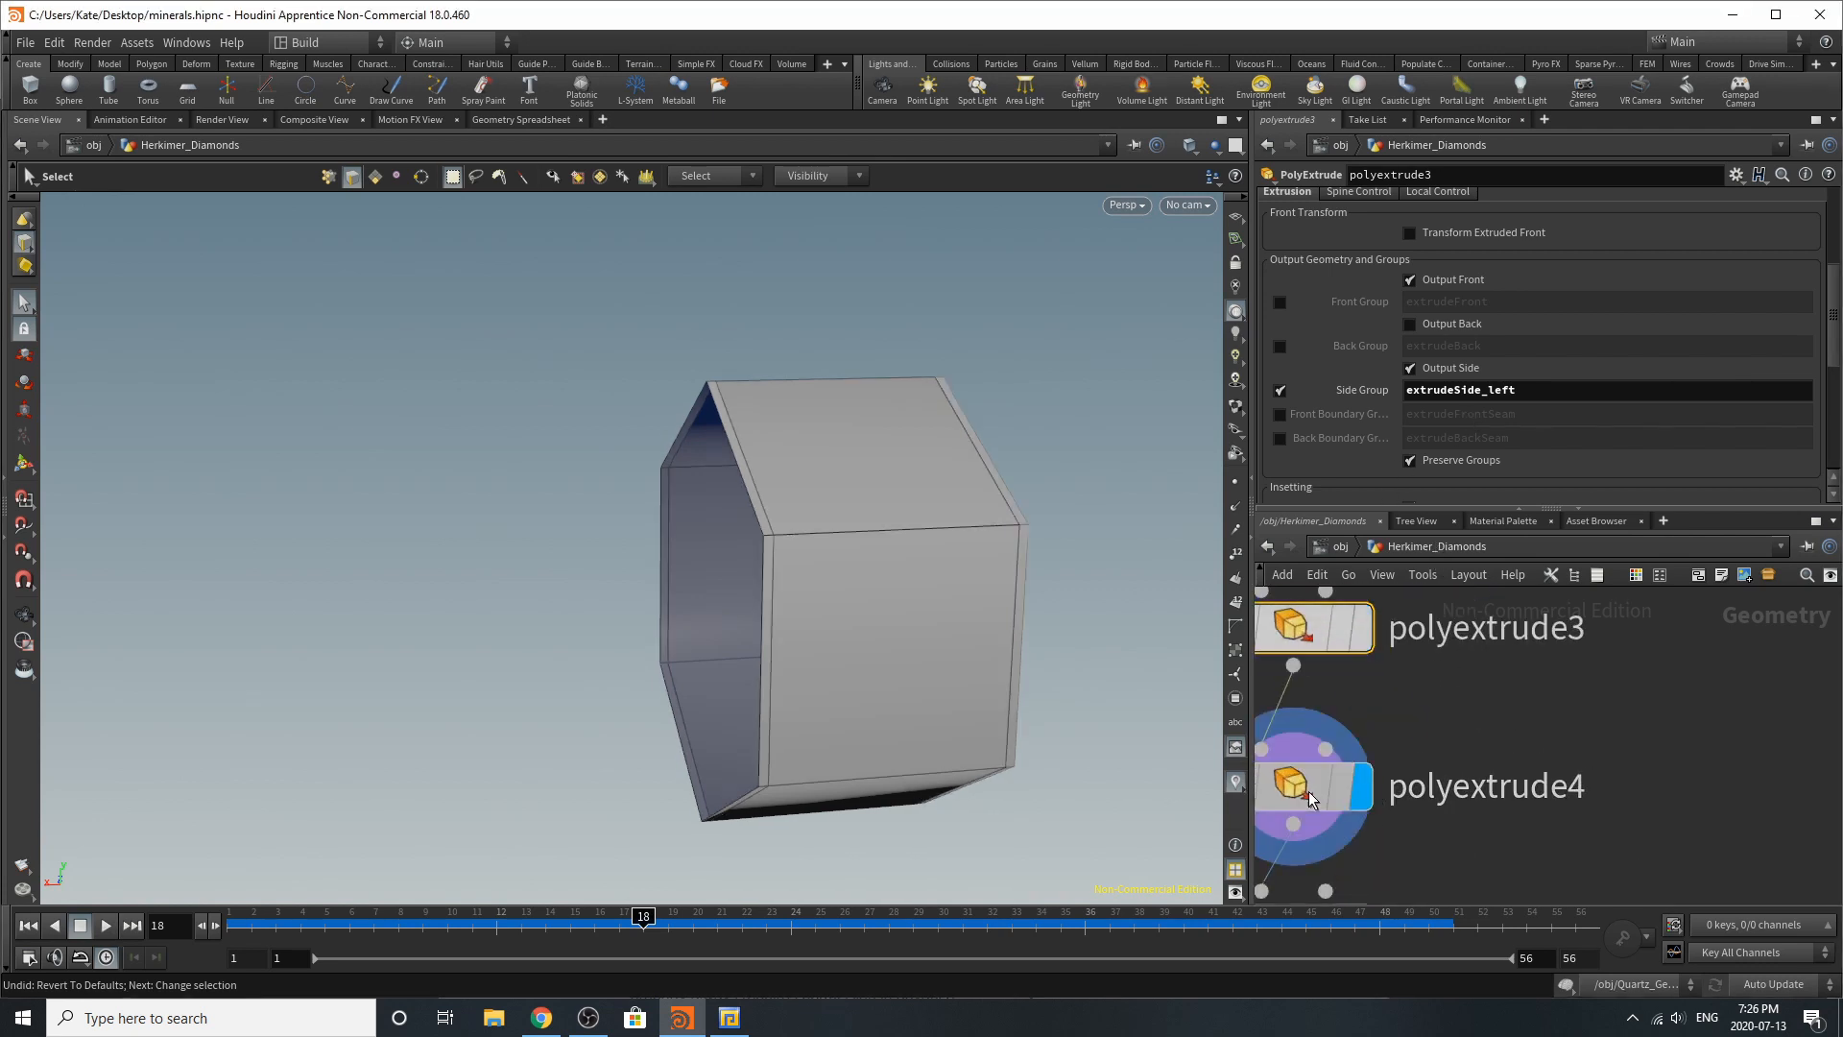
pyautogui.click(1312, 797)
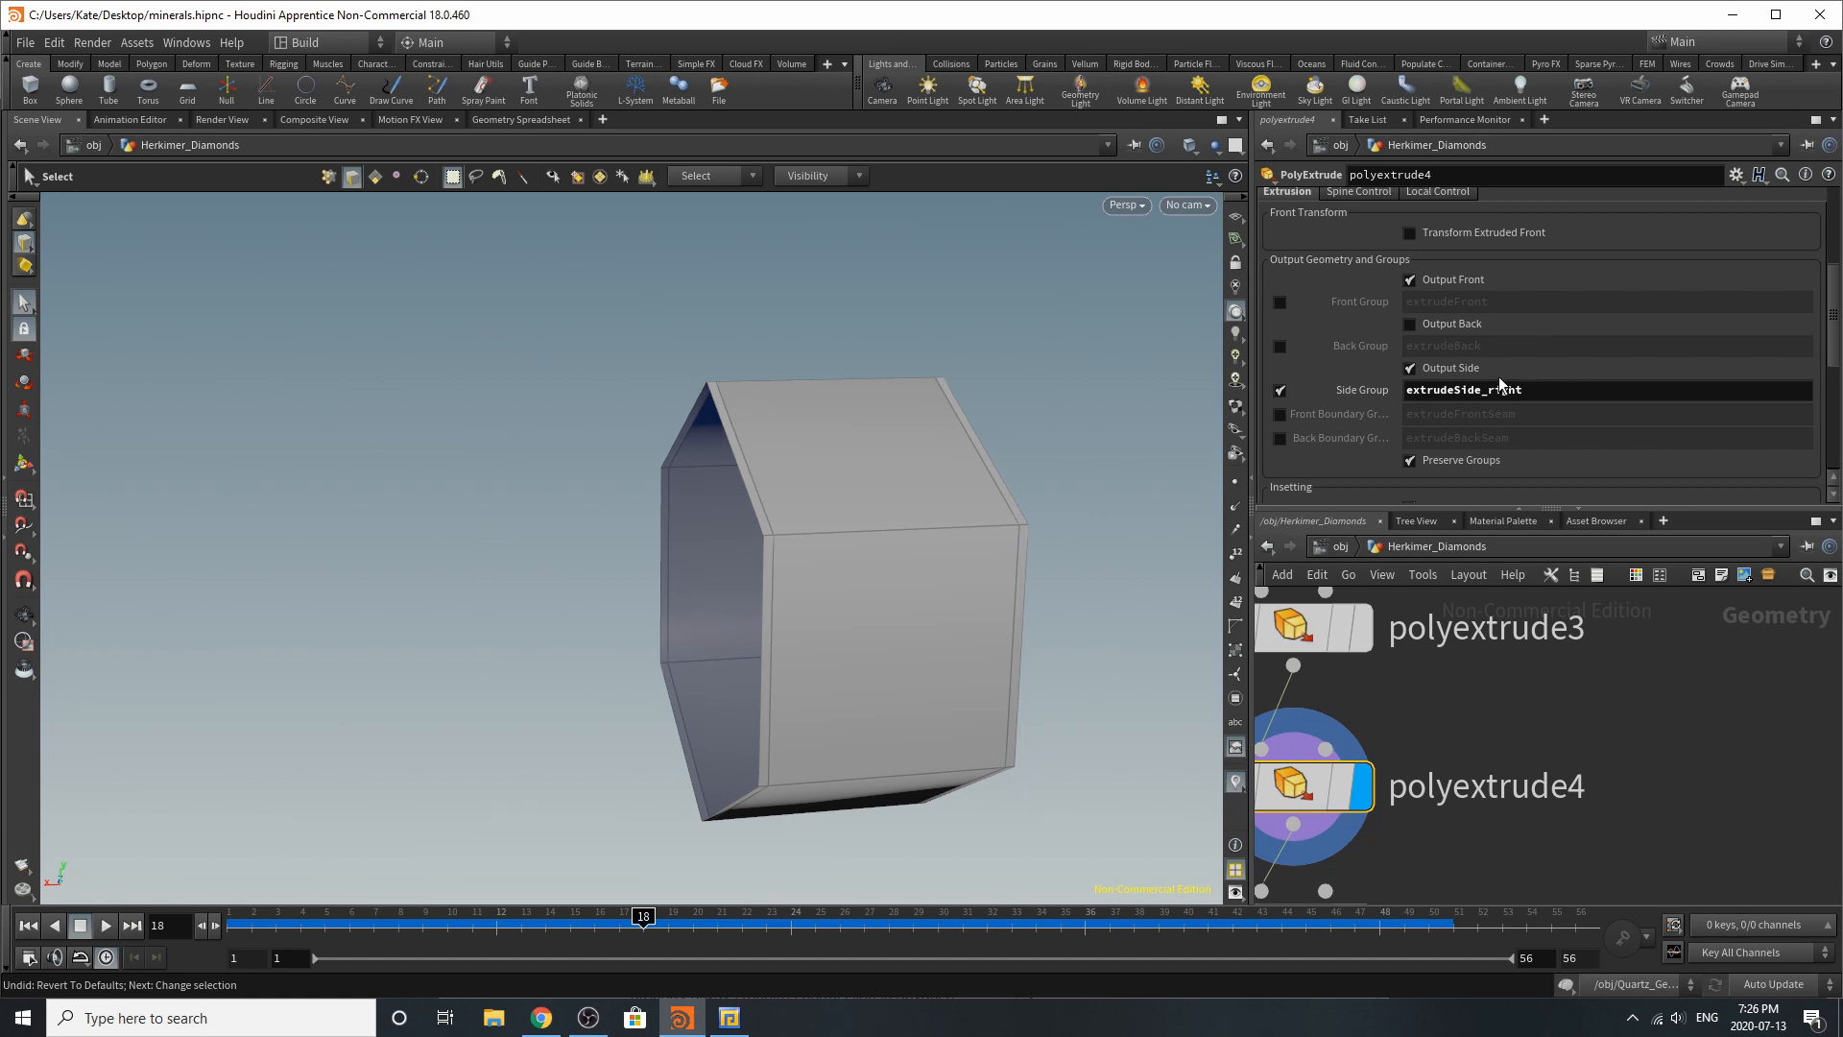
pyautogui.scroll(5, 1461, 482)
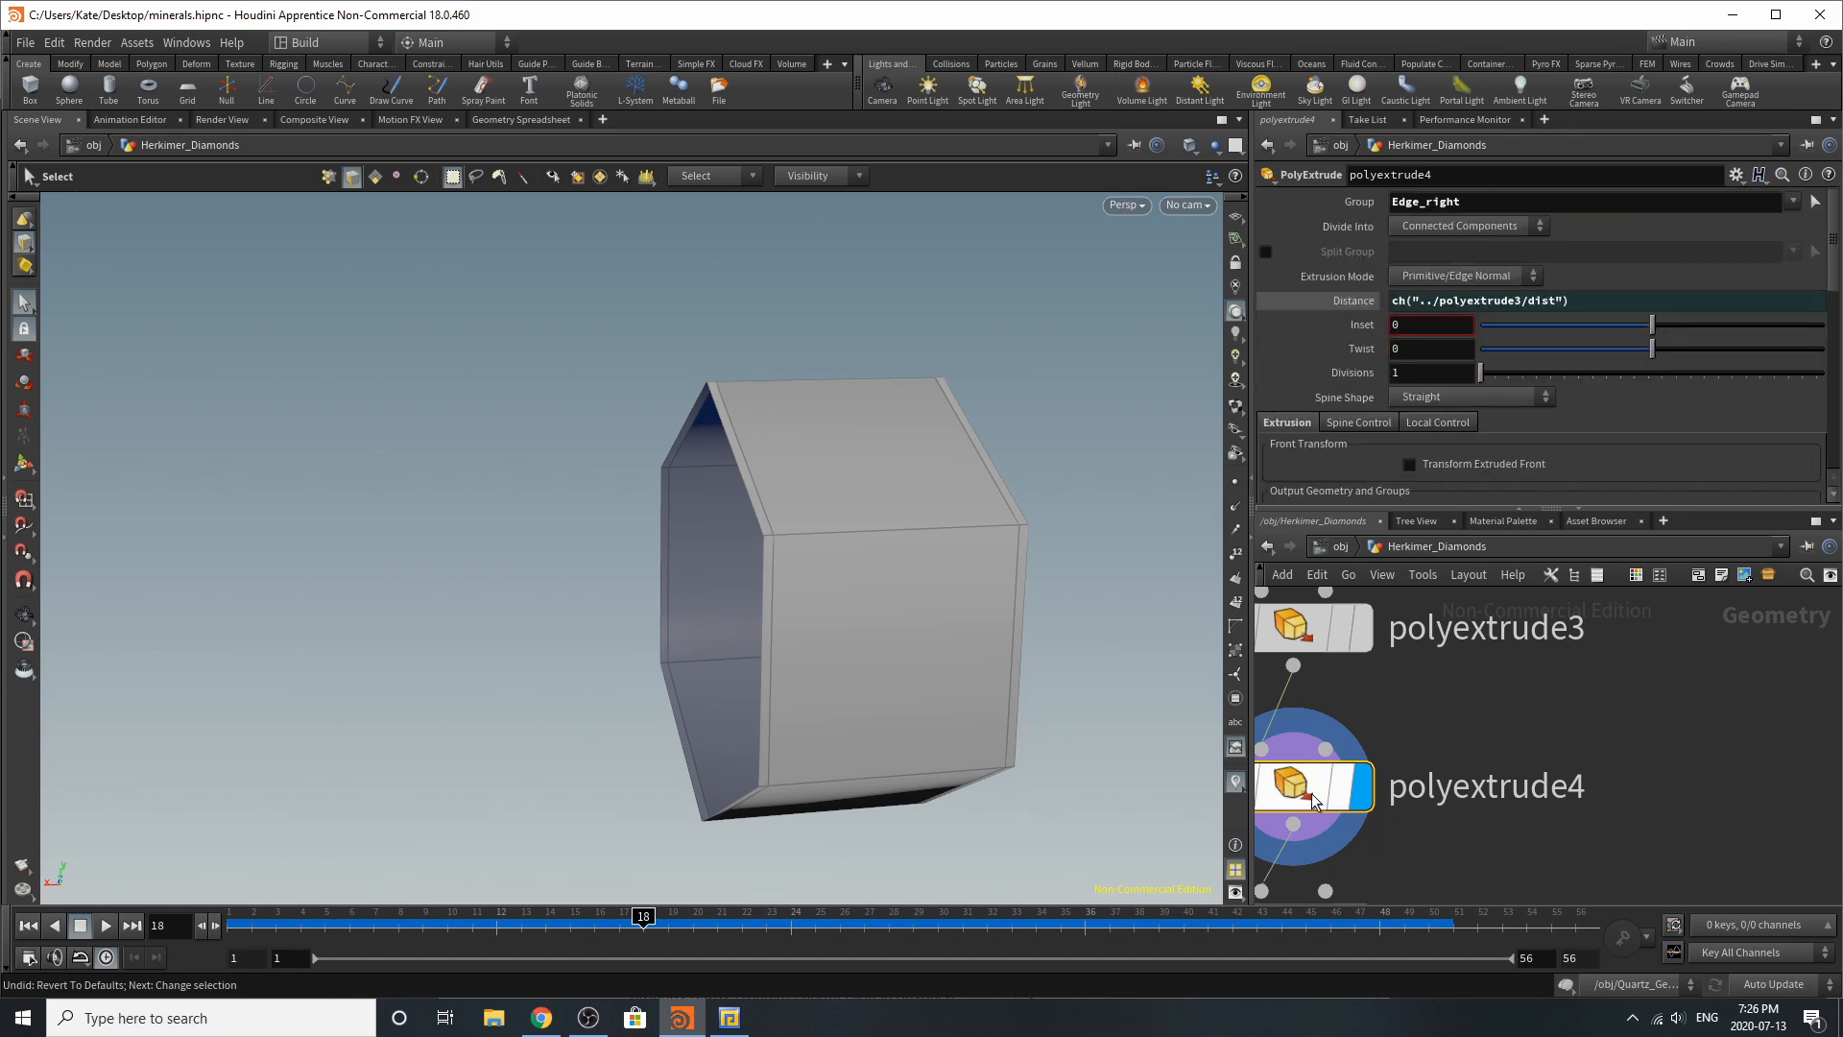
pyautogui.scroll(-5, 1424, 481)
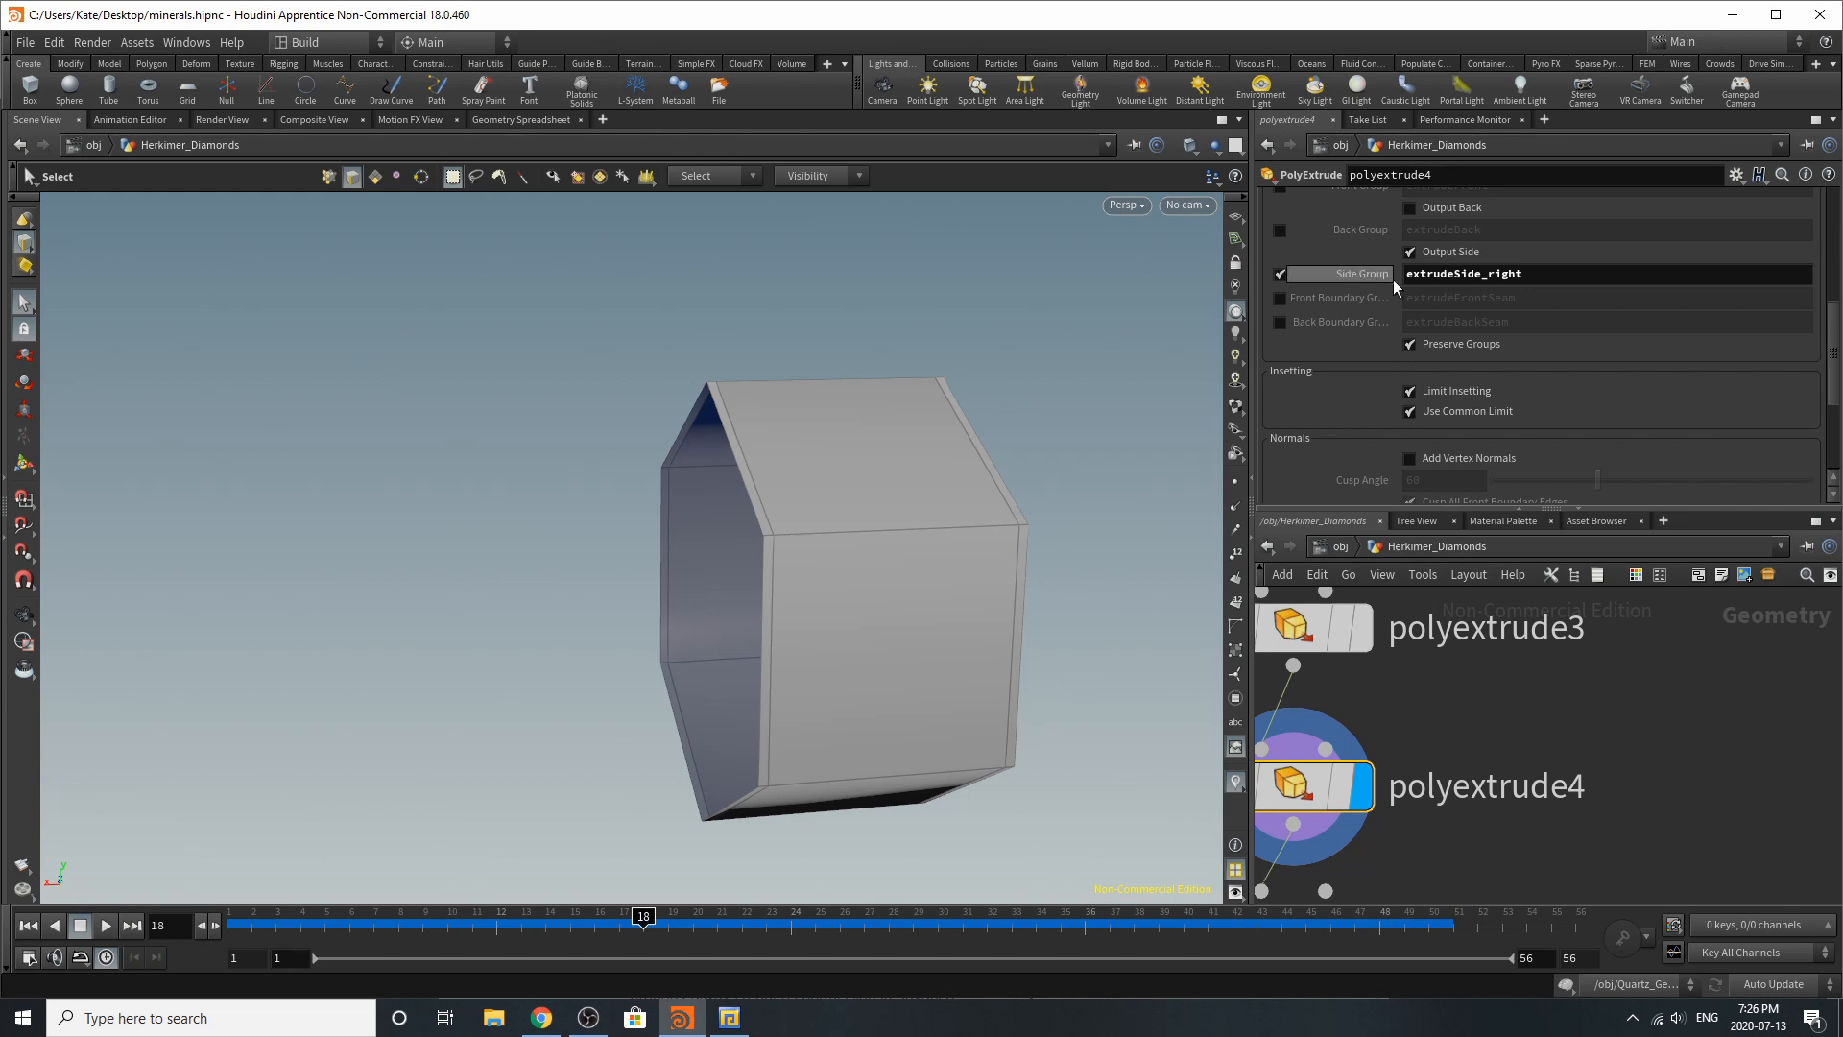
pyautogui.scroll(-3, 1436, 857)
pyautogui.scroll(3, 1418, 865)
# Step: Display group5, inspect its right_two edge group with the tube turned to that open end, and check the available group names
pyautogui.click(1419, 848)
pyautogui.click(1349, 826)
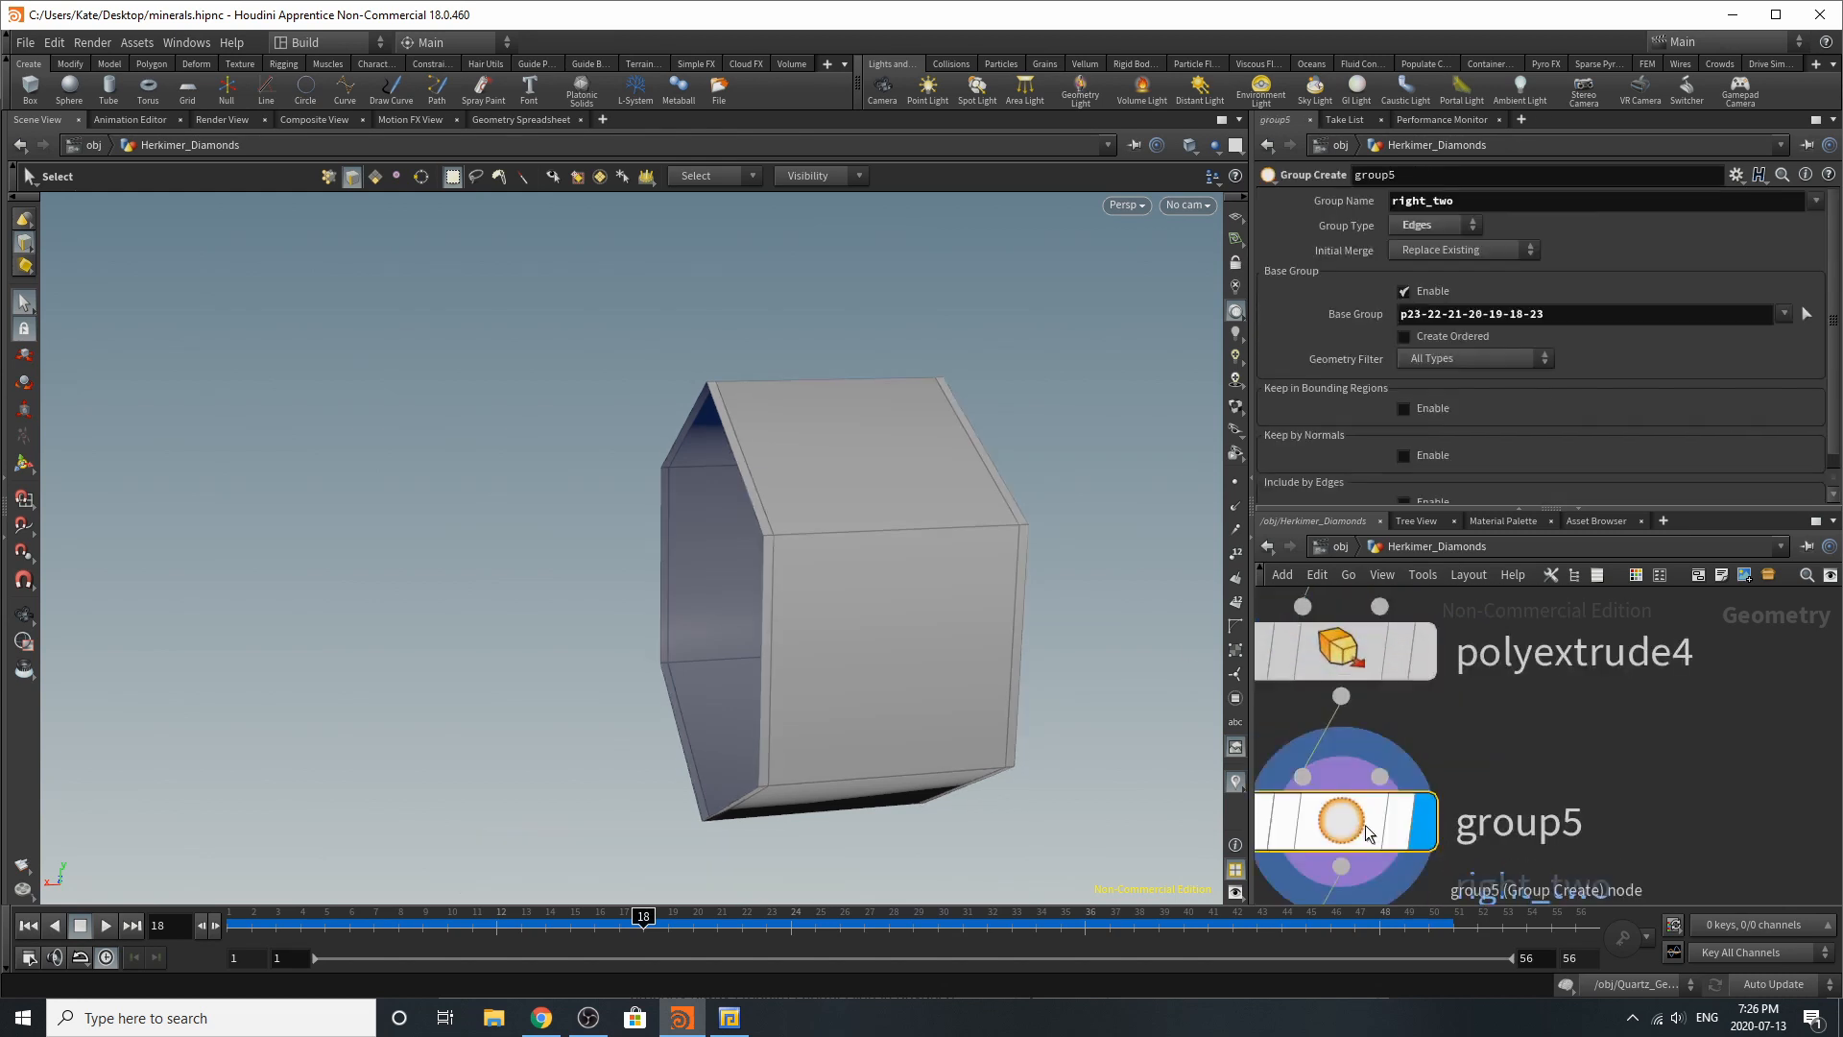
pyautogui.scroll(-3, 1430, 711)
pyautogui.scroll(3, 1411, 758)
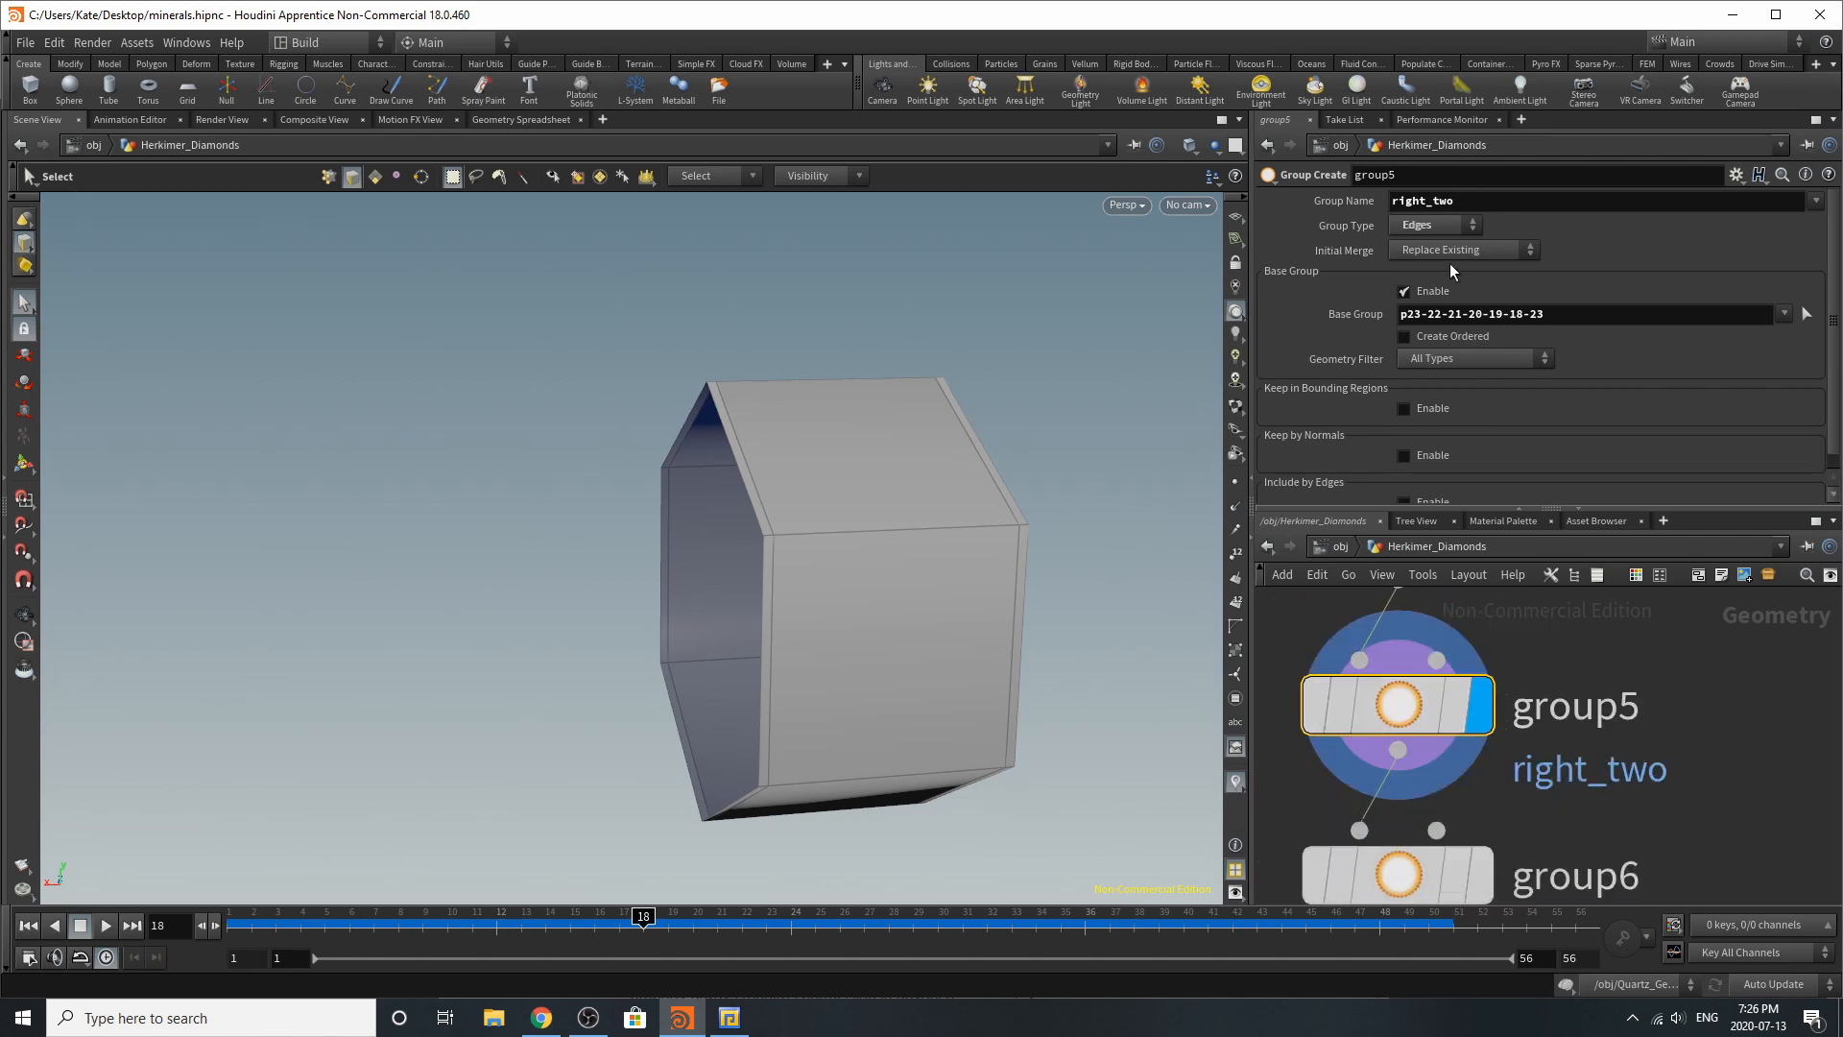
pyautogui.keyDown('alt'); pyautogui.moveTo(1107, 515); pyautogui.dragTo(806, 498); pyautogui.keyUp('alt')
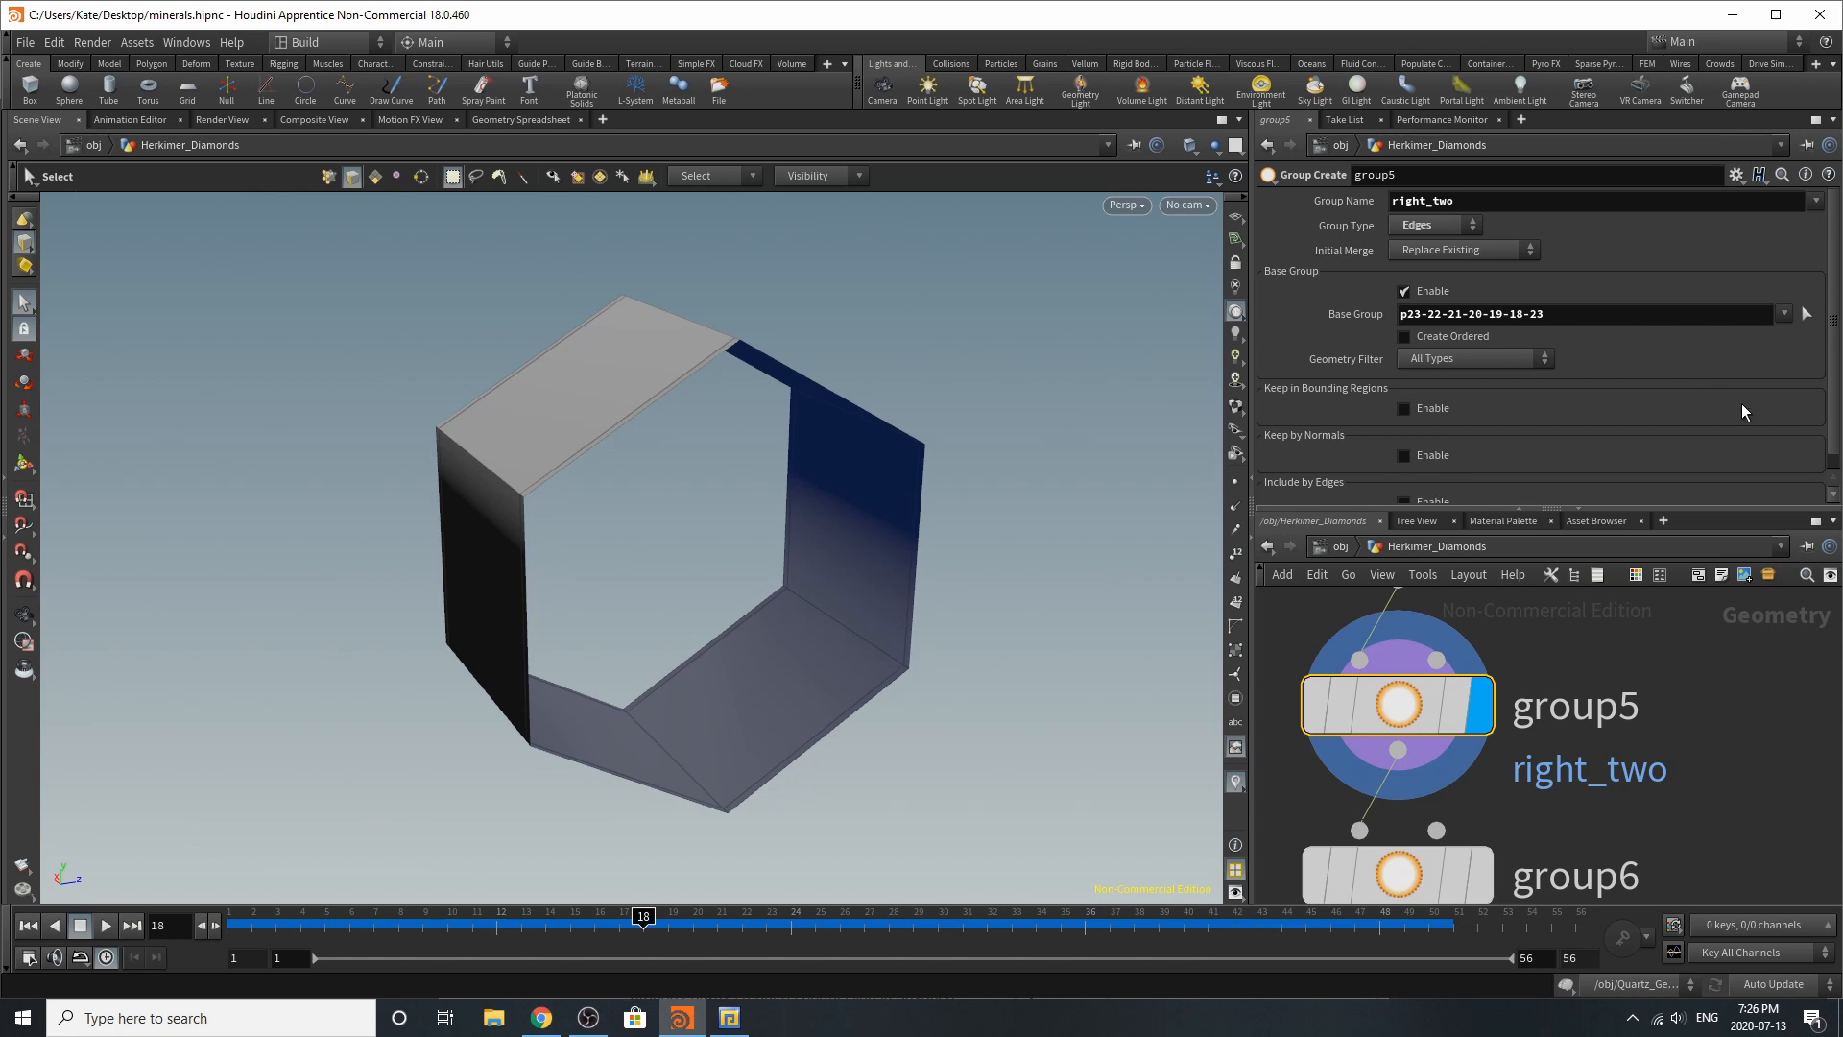
pyautogui.click(1819, 207)
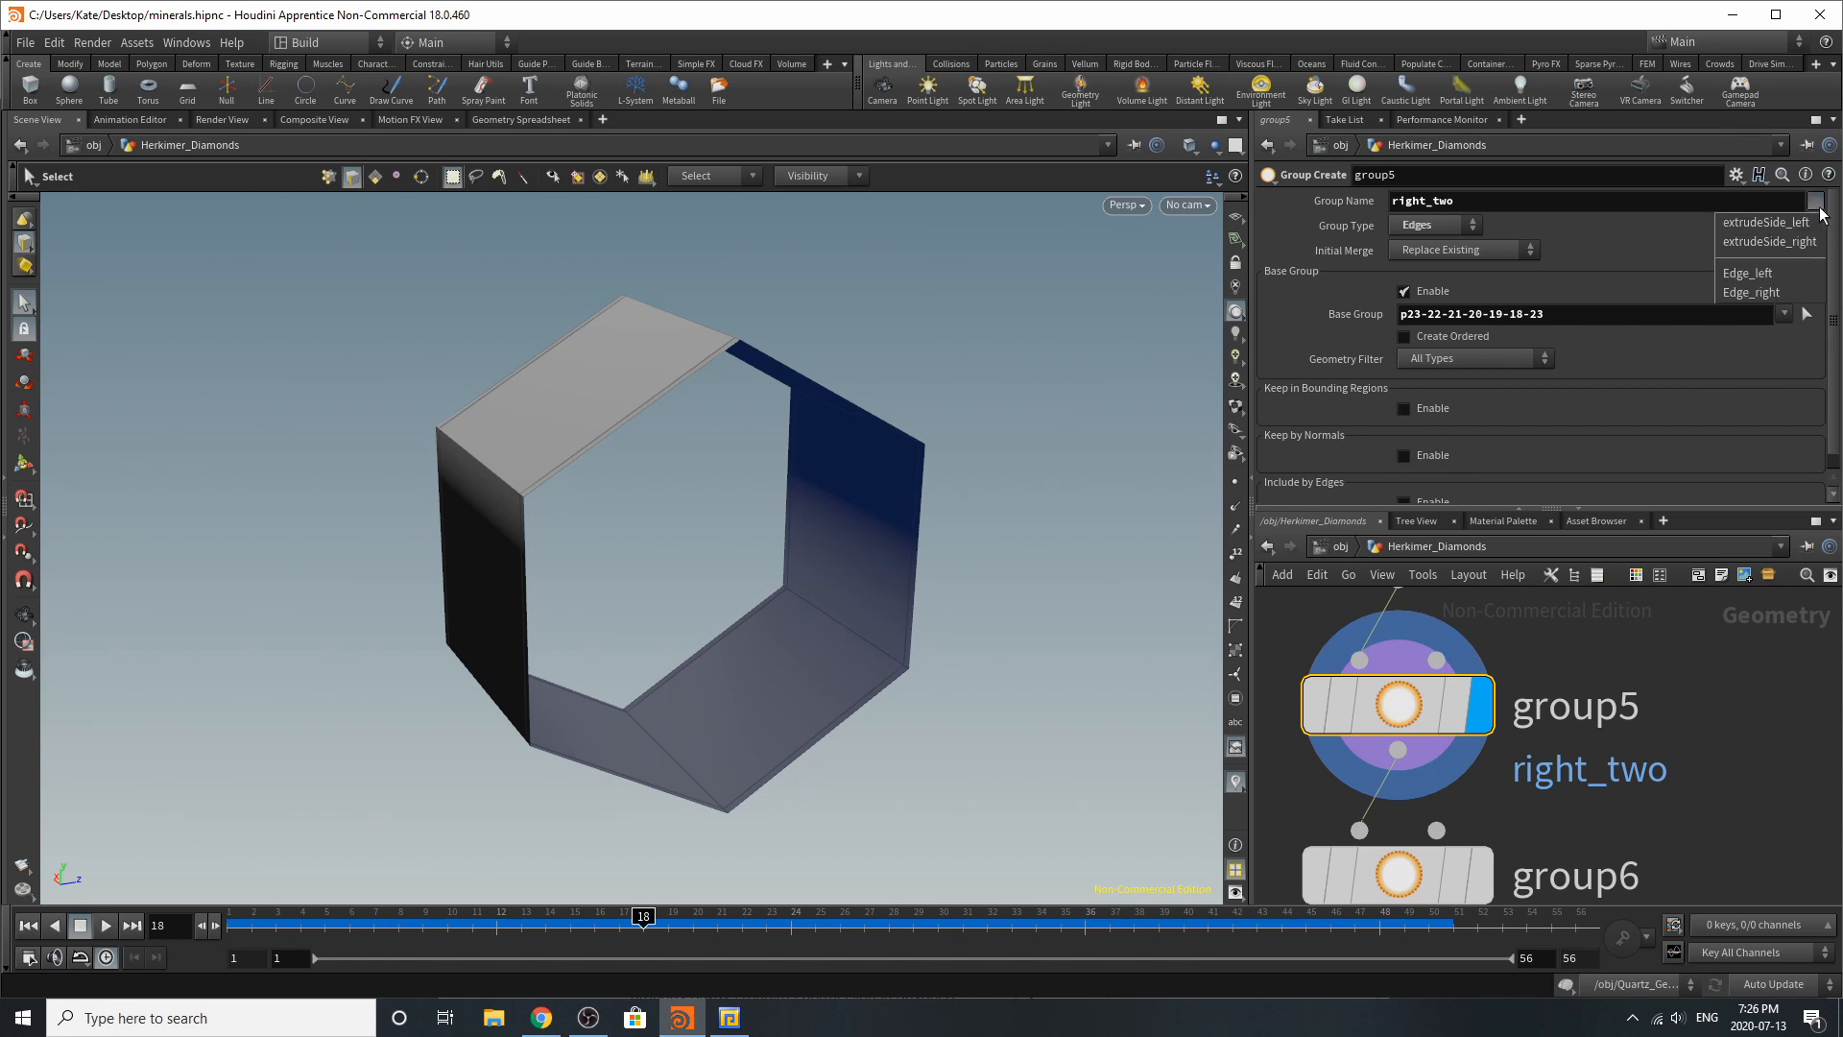
pyautogui.click(1819, 208)
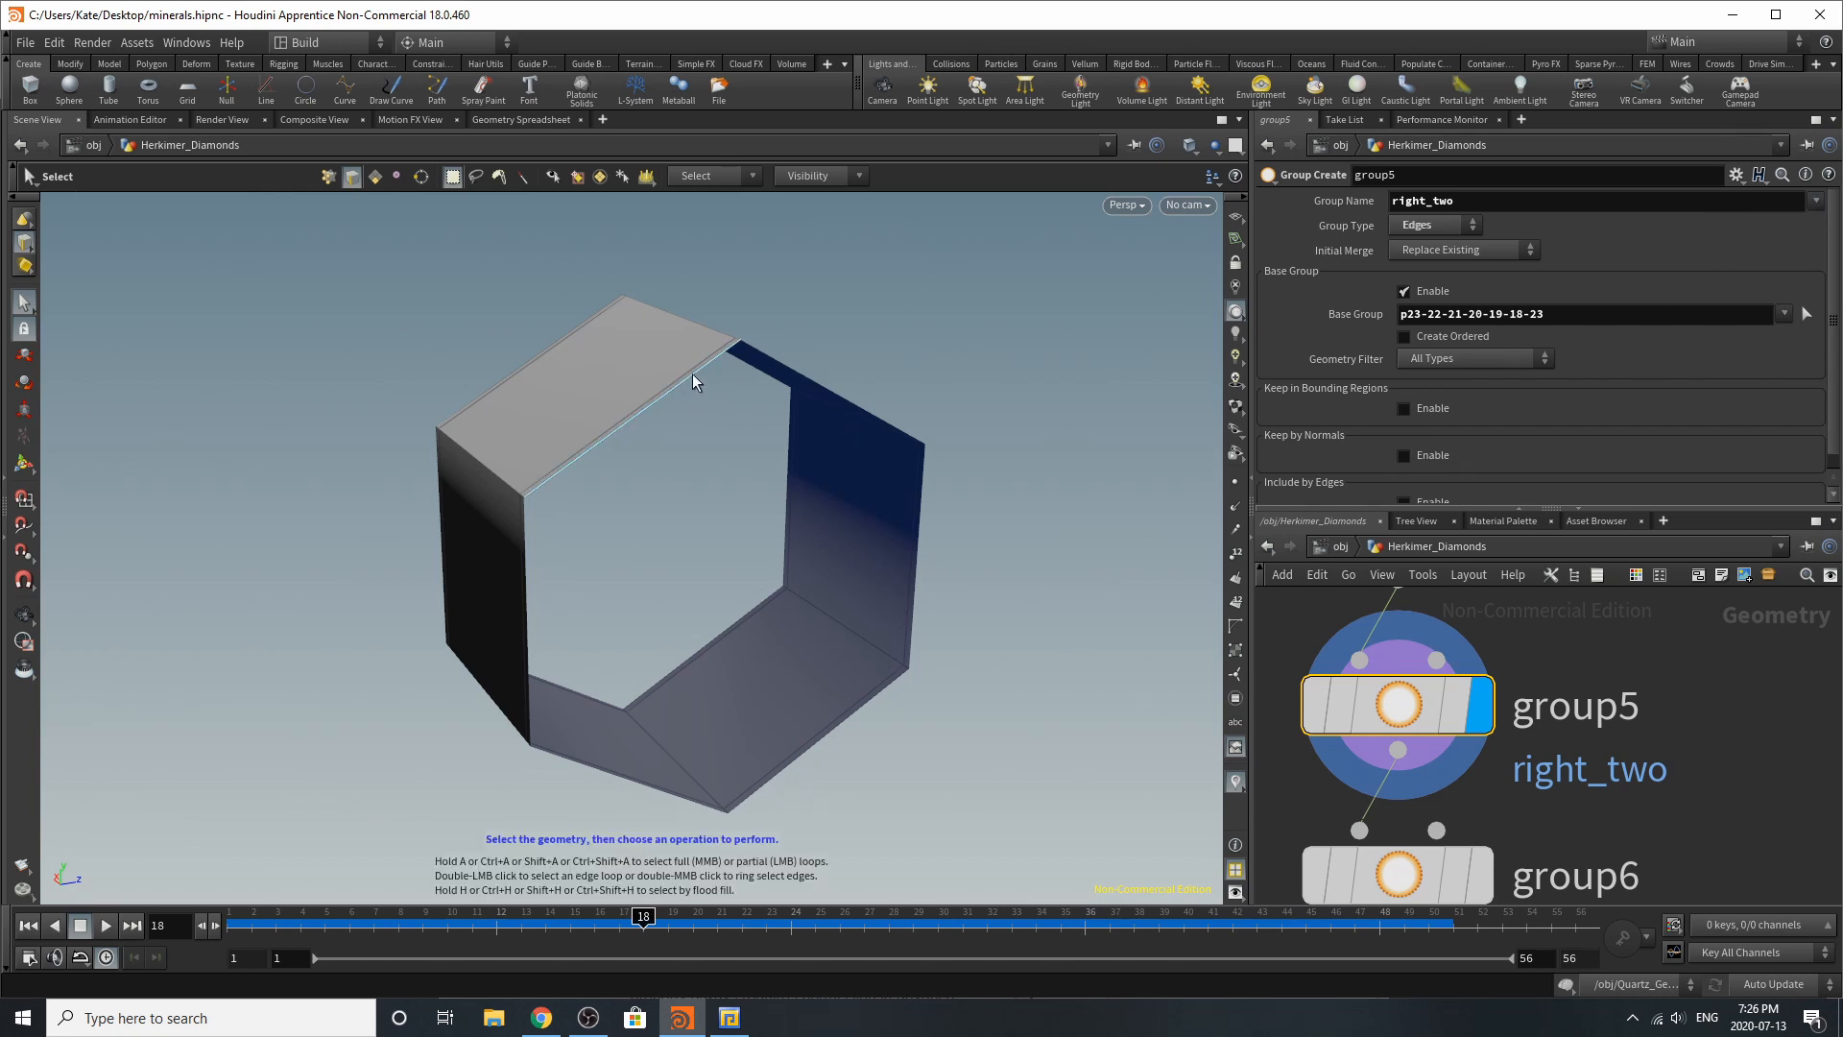
# Step: Display group6 and inspect its left_two edge group settings with the tube turned to the opposite open end
pyautogui.scroll(-4, 1414, 610)
pyautogui.scroll(1, 1369, 722)
pyautogui.click(1457, 733)
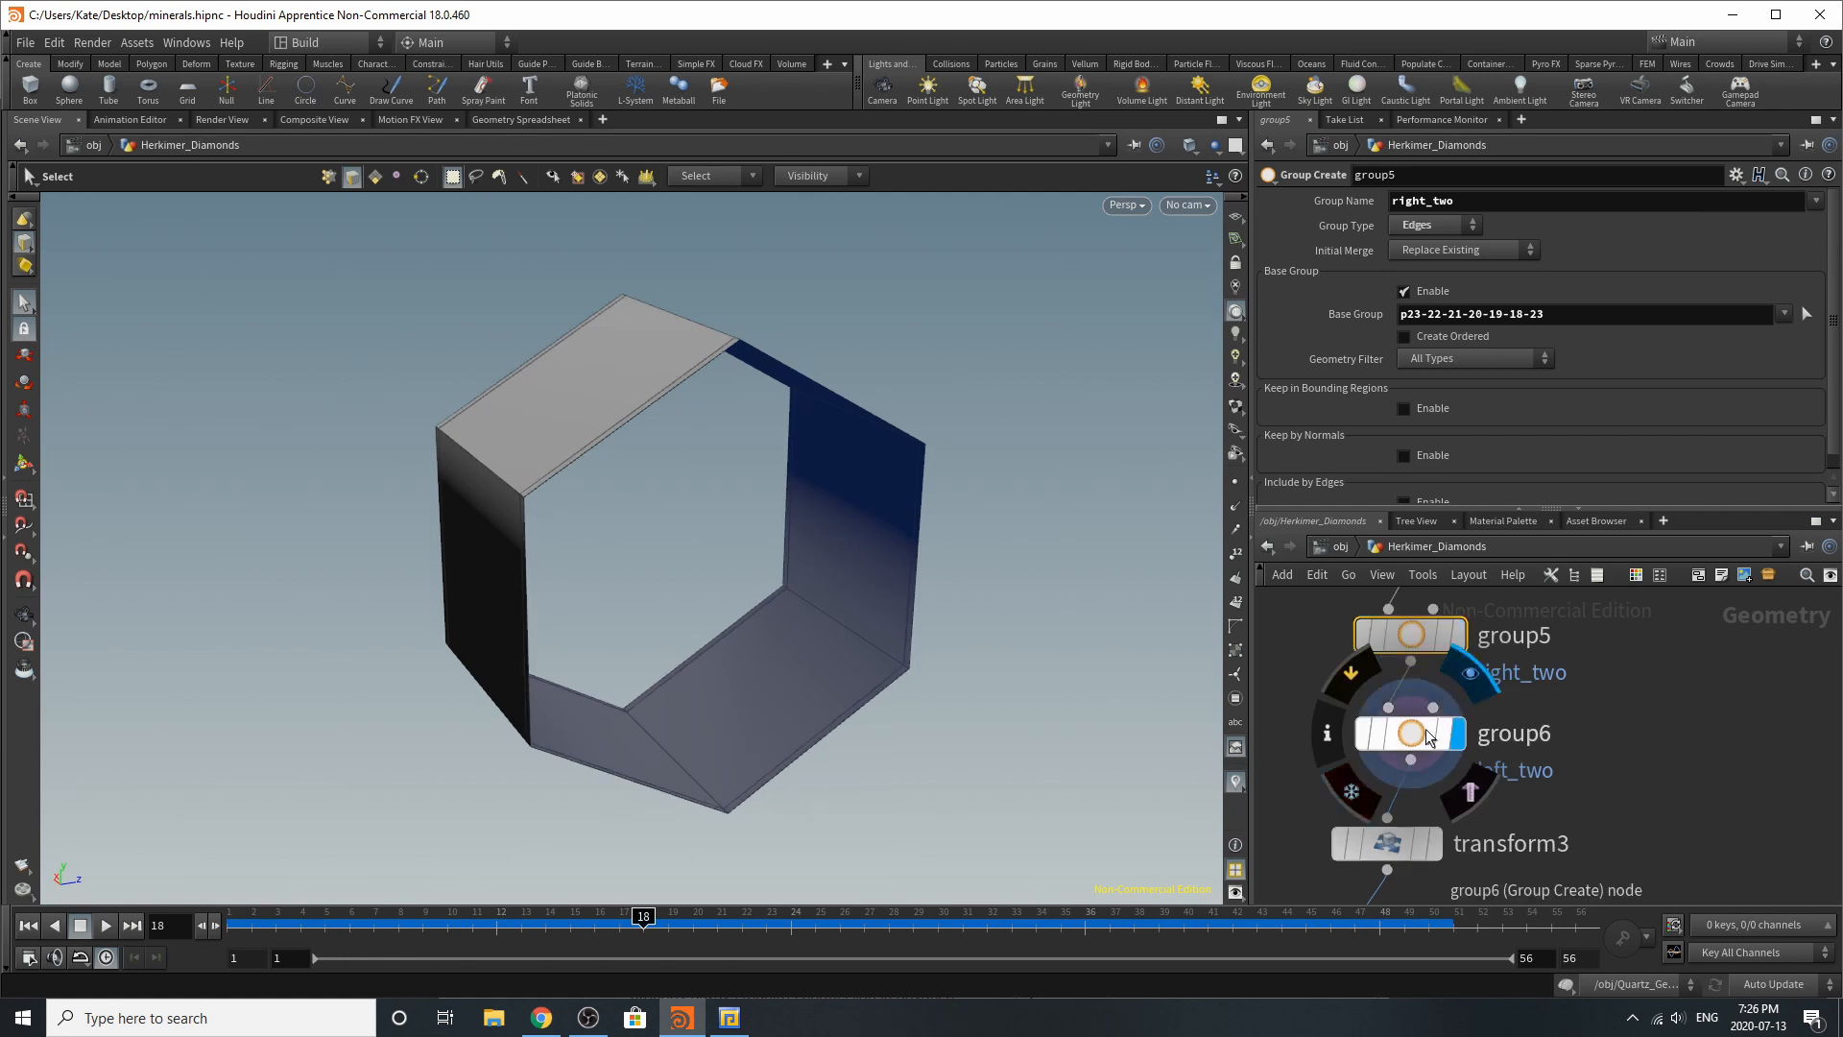
pyautogui.click(1429, 737)
pyautogui.keyDown('alt'); pyautogui.moveTo(582, 479); pyautogui.dragTo(607, 533); pyautogui.keyUp('alt')
# Step: Switch geometry selection to edges and select the edge loop around the tube's left opening
pyautogui.press('2')
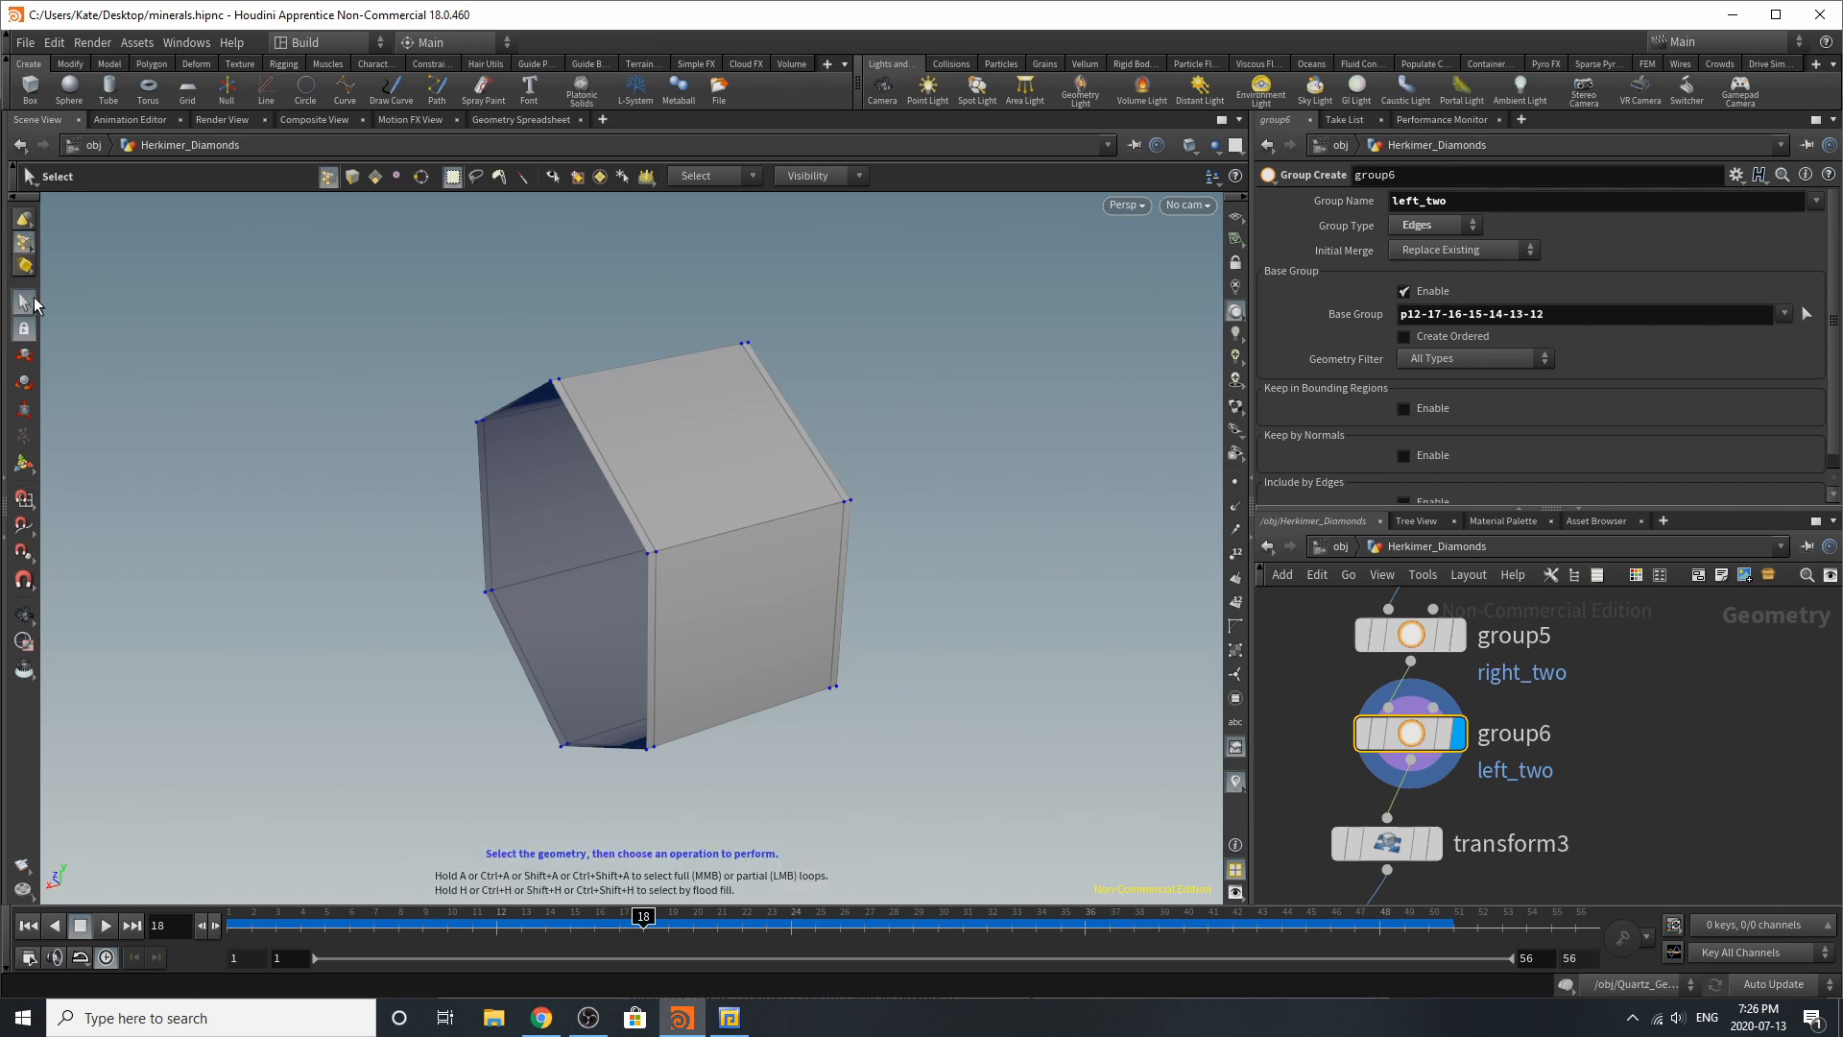
pyautogui.rightClick(19, 243)
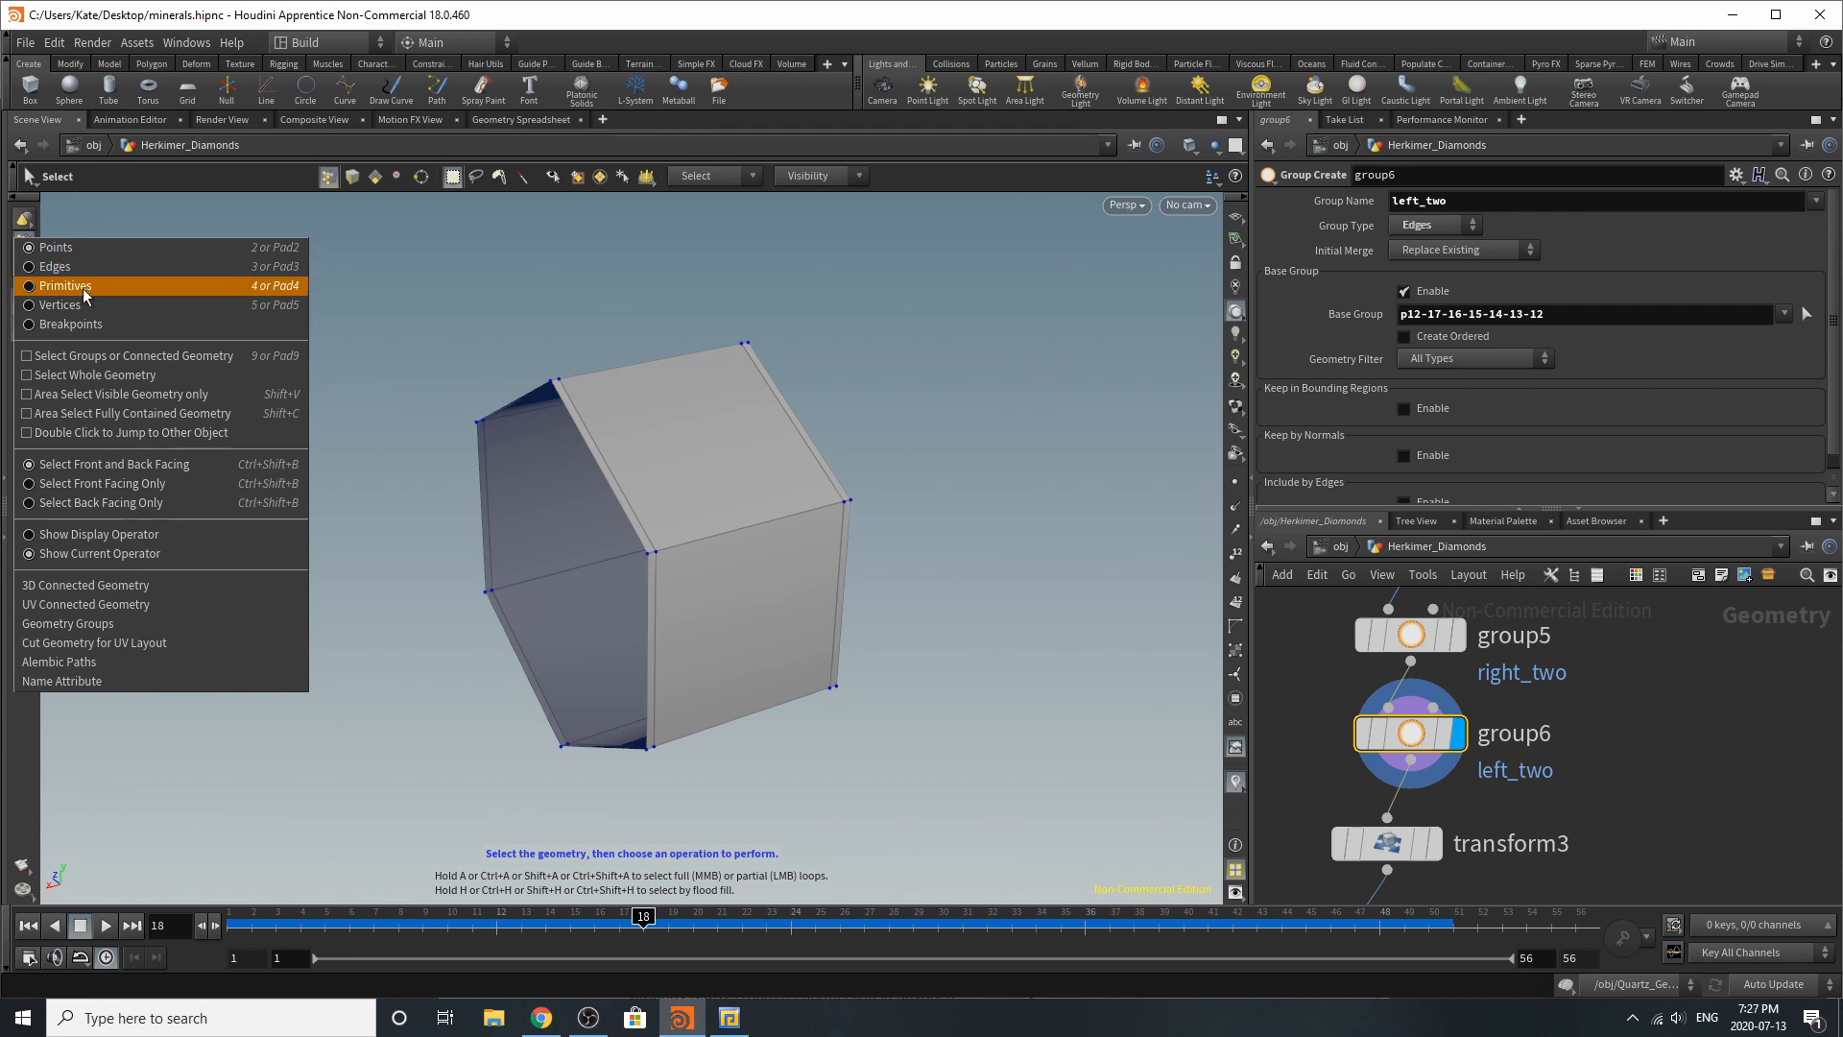
pyautogui.click(166, 286)
pyautogui.doubleClick(621, 524)
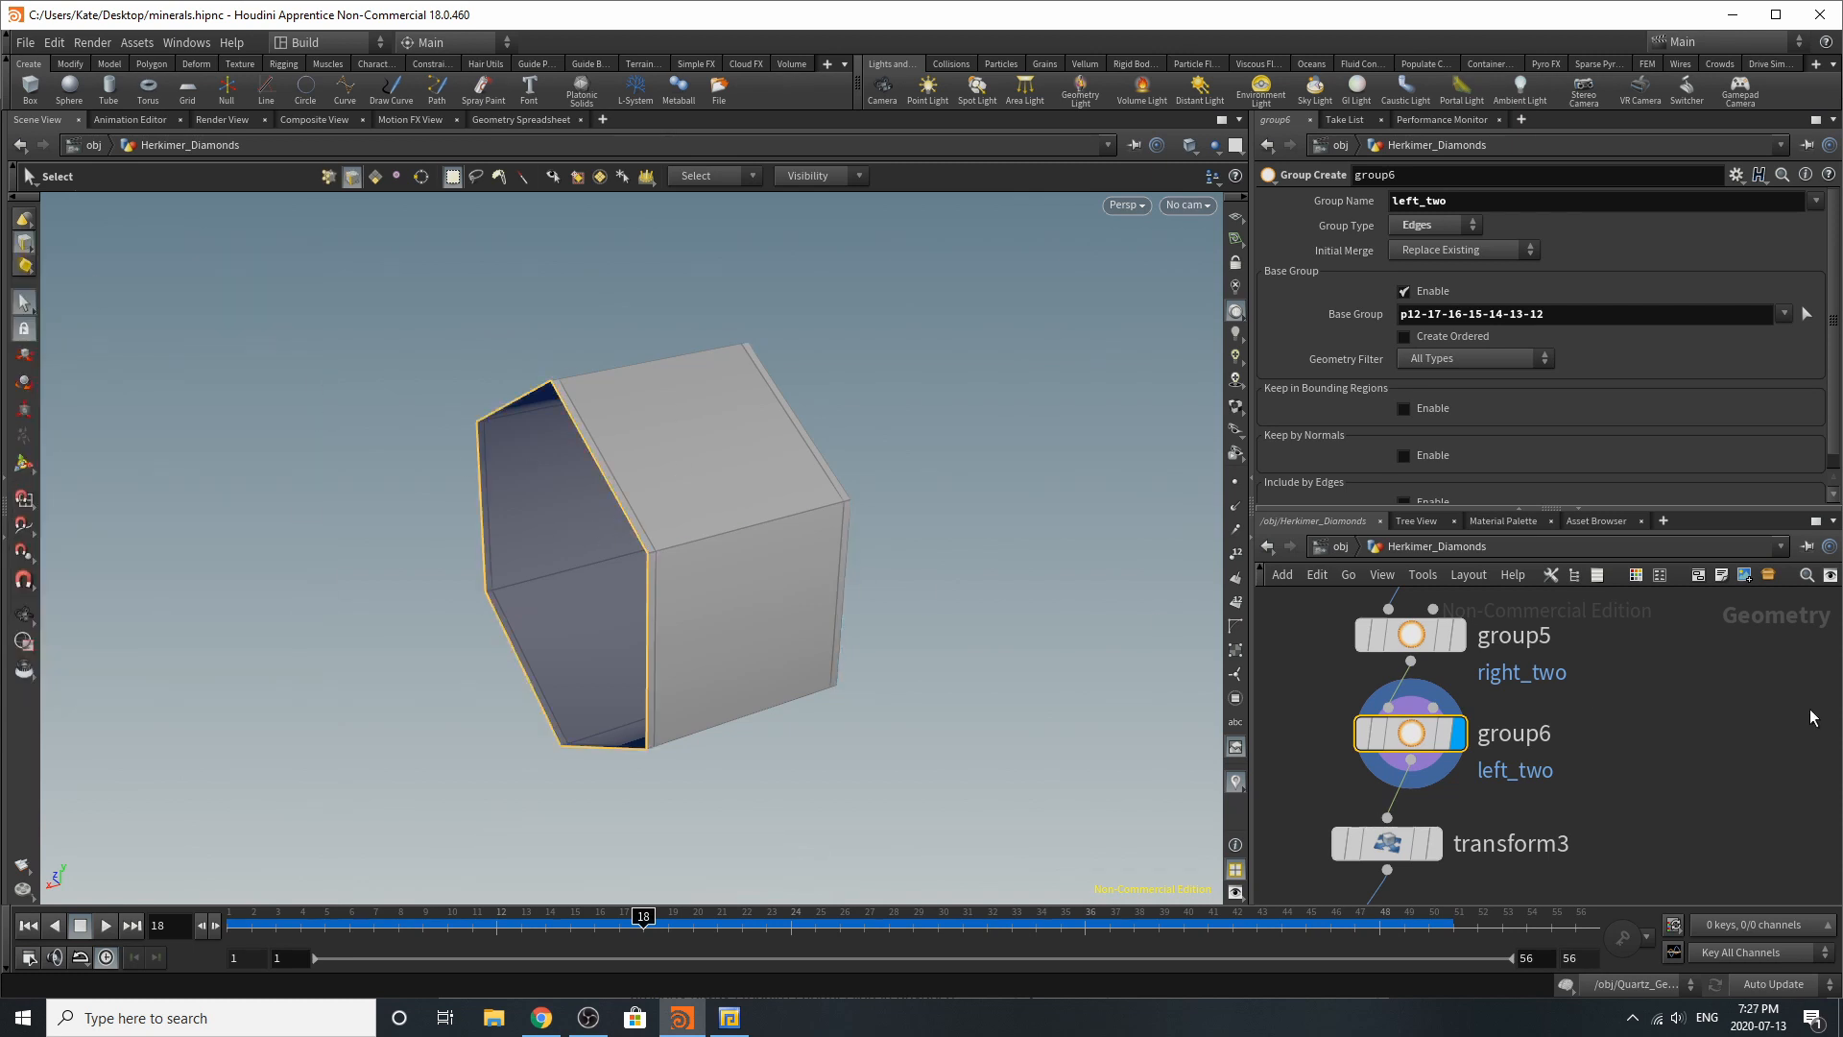
# Step: Display transform3 and review the translation and uniform scale it applies to the left_two group
pyautogui.moveTo(1497, 837); pyautogui.dragTo(1639, 756, button='middle')
pyautogui.click(1572, 762)
pyautogui.click(1546, 774)
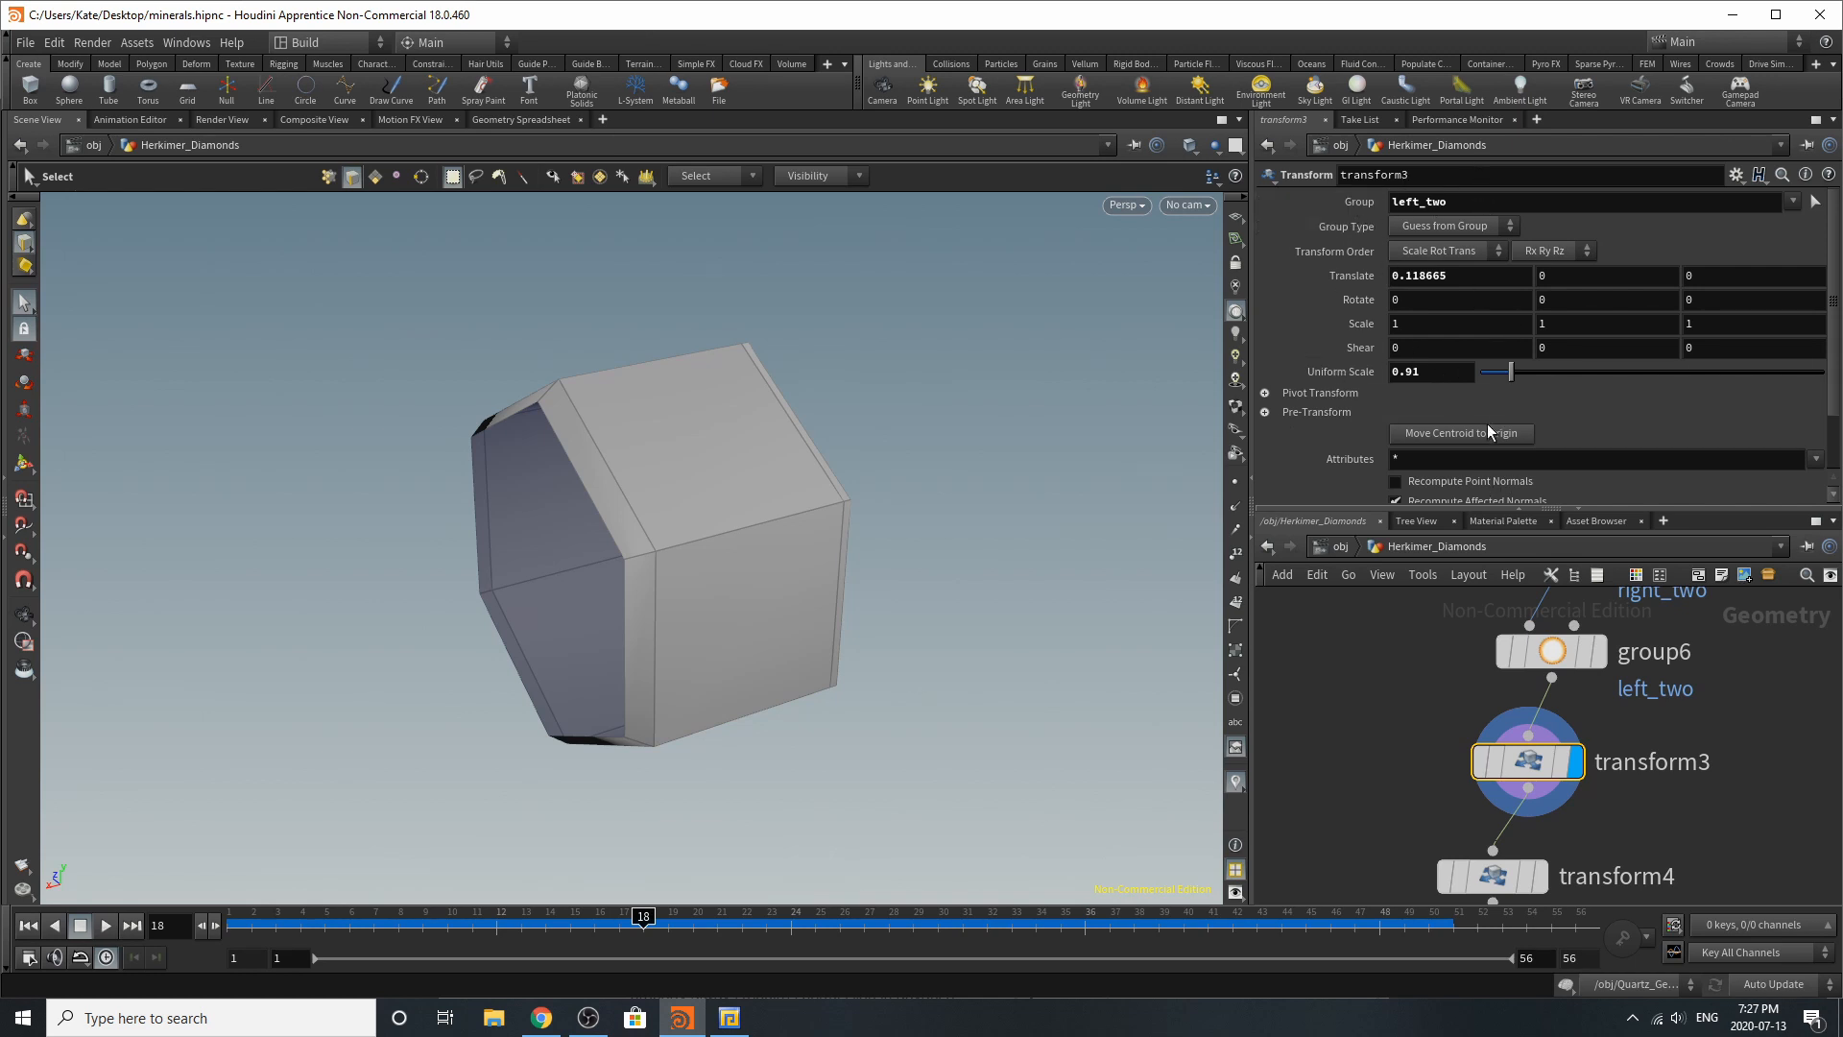
# Step: Display transform4 and review its right_two translation and uniform scale with the tube turned to its right end
pyautogui.scroll(-3, 1498, 672)
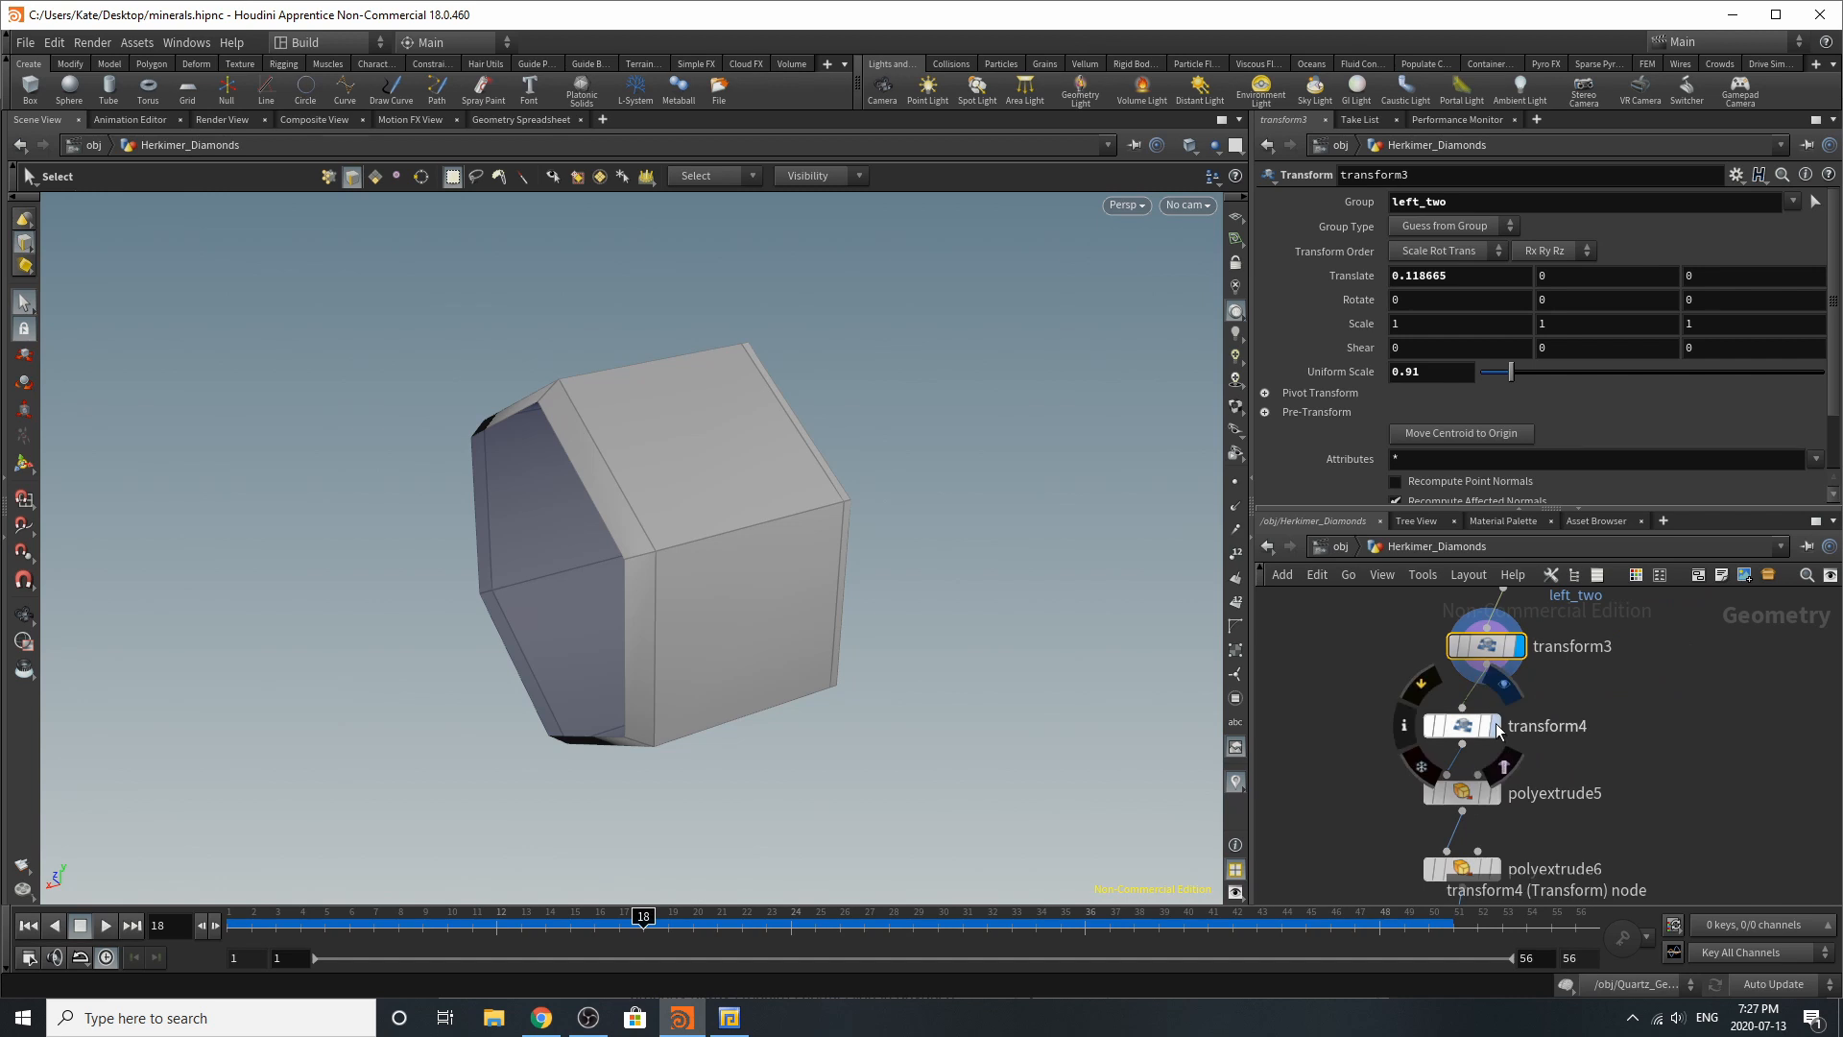
pyautogui.click(1464, 726)
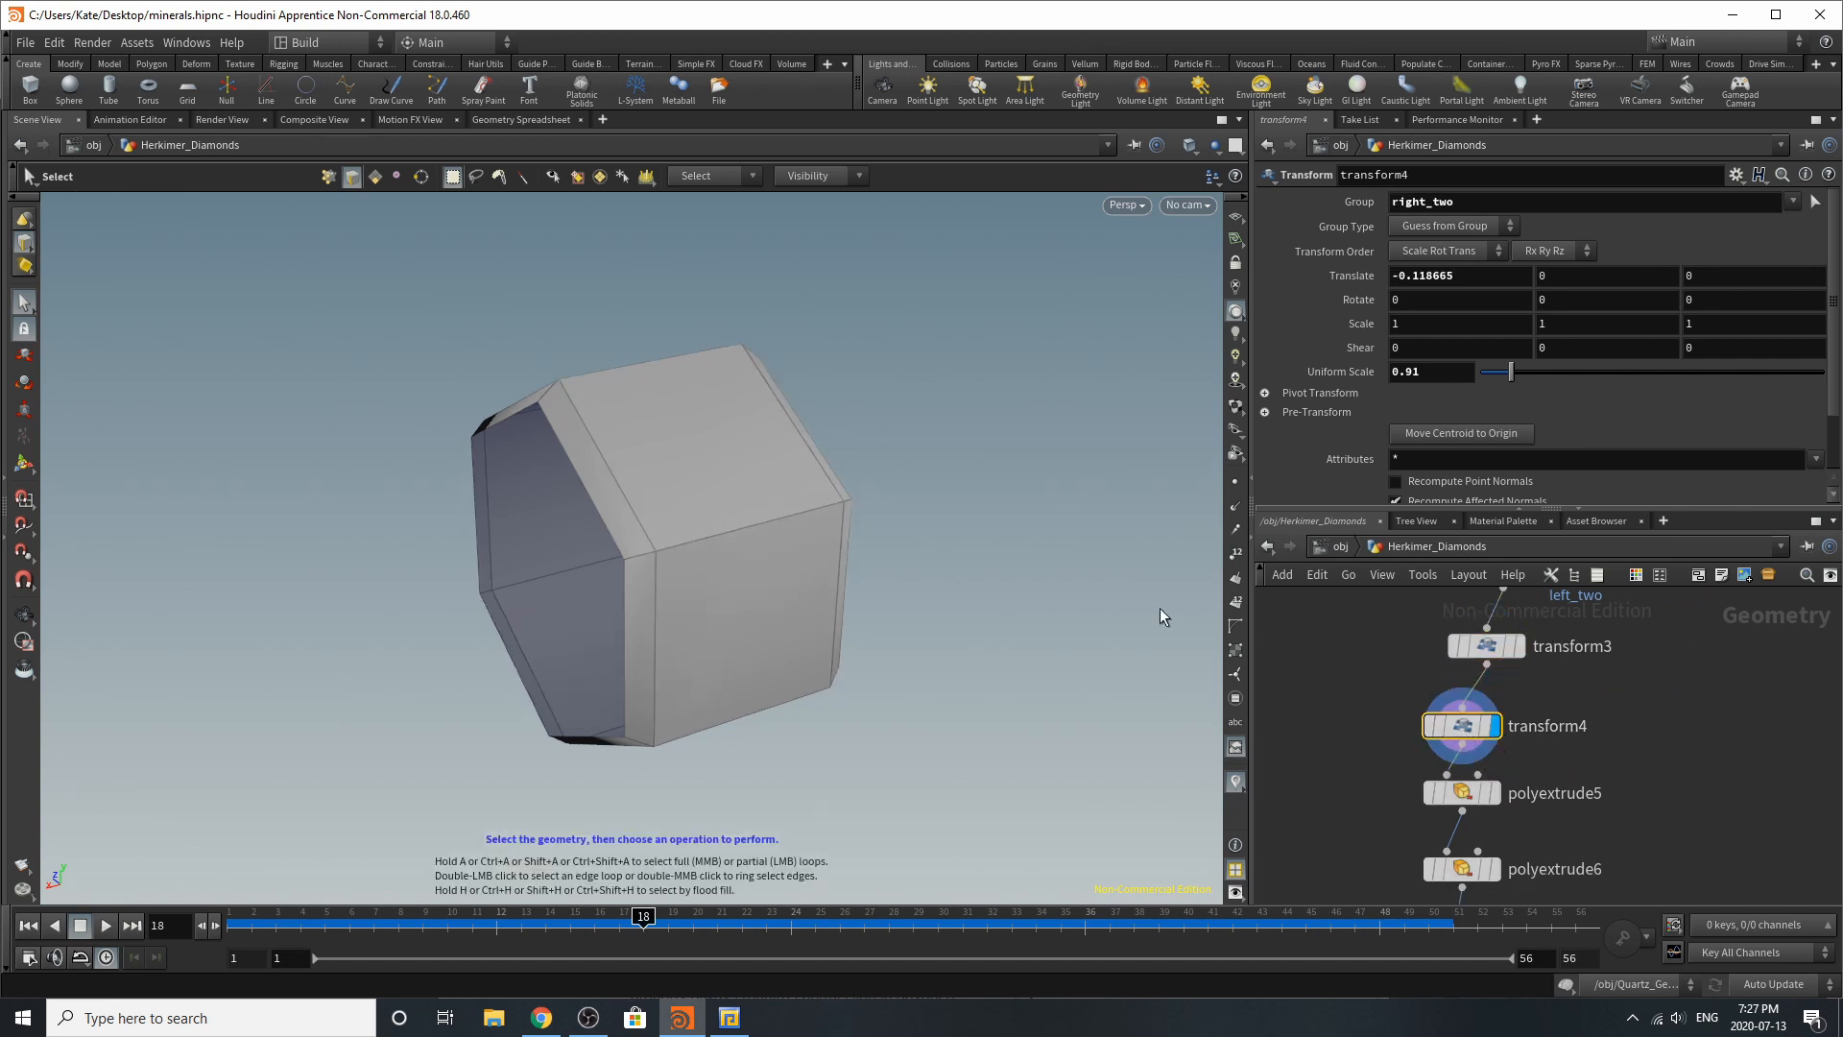
pyautogui.press('Escape')
pyautogui.moveTo(1073, 569); pyautogui.dragTo(711, 497)
pyautogui.press('s')
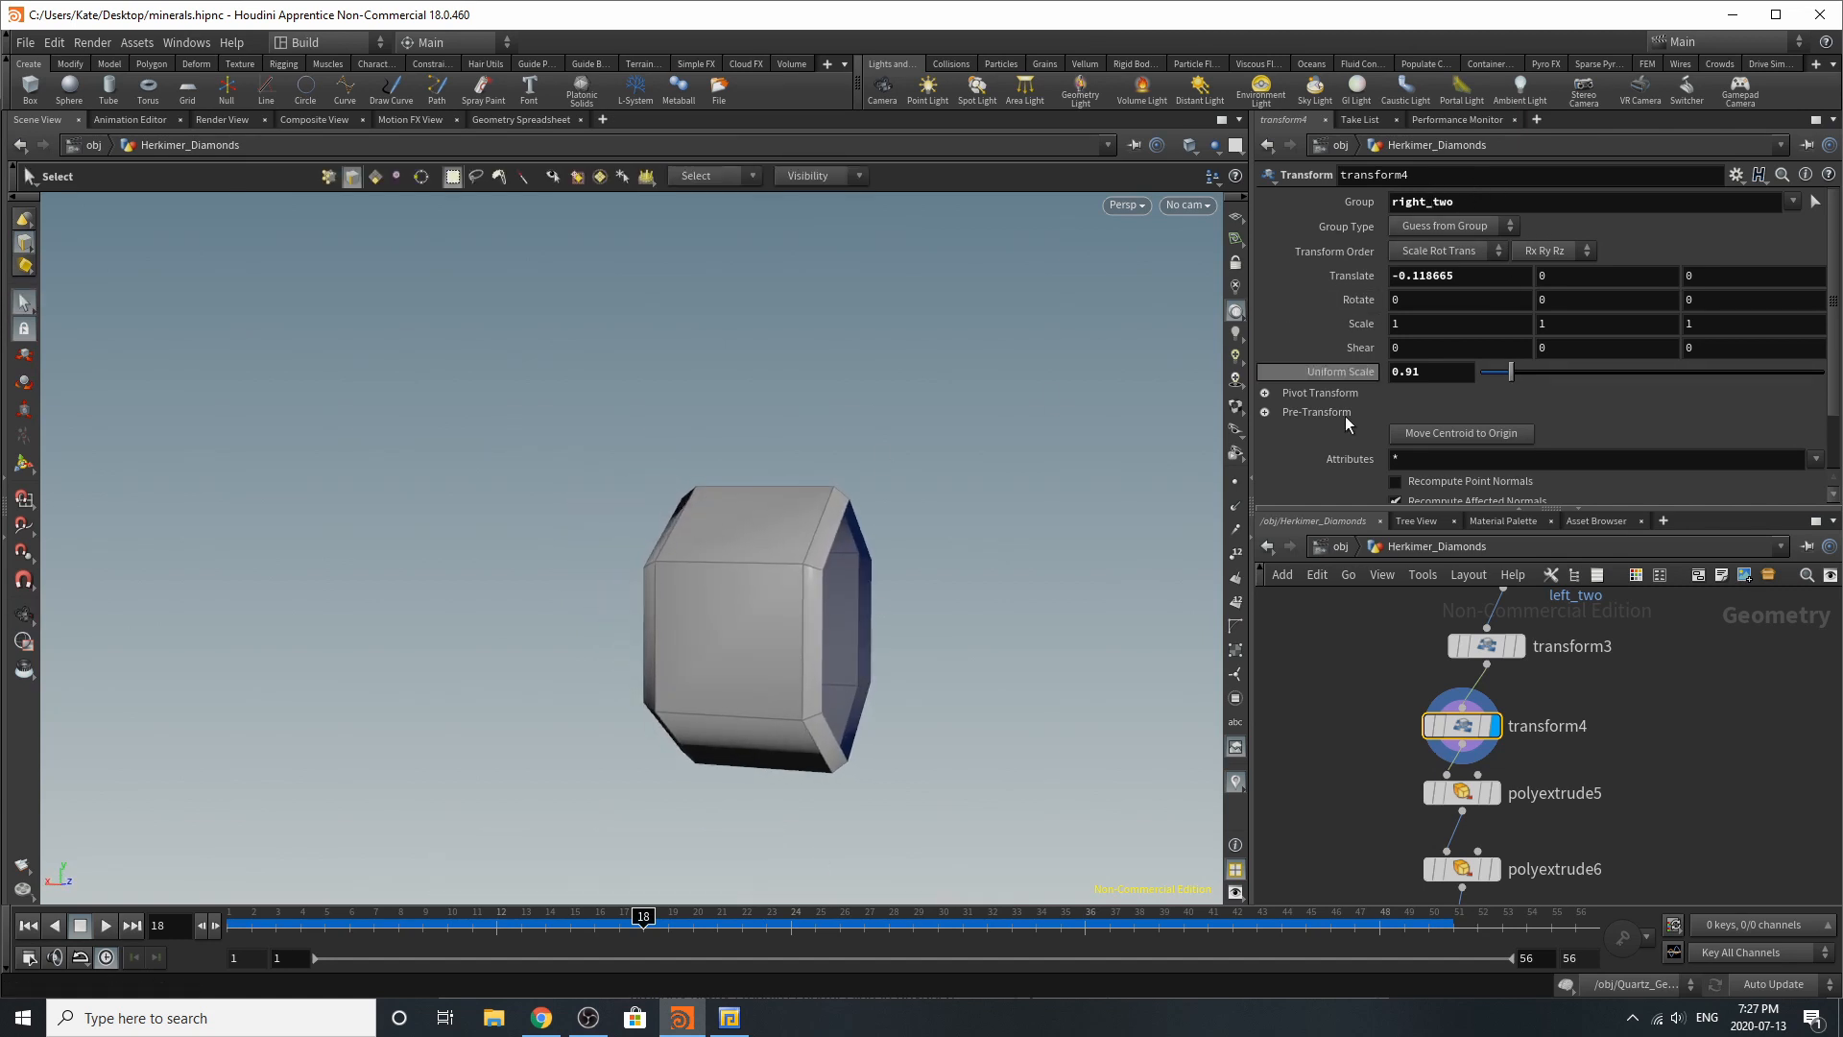
pyautogui.scroll(-3, 1543, 715)
pyautogui.scroll(3, 1518, 753)
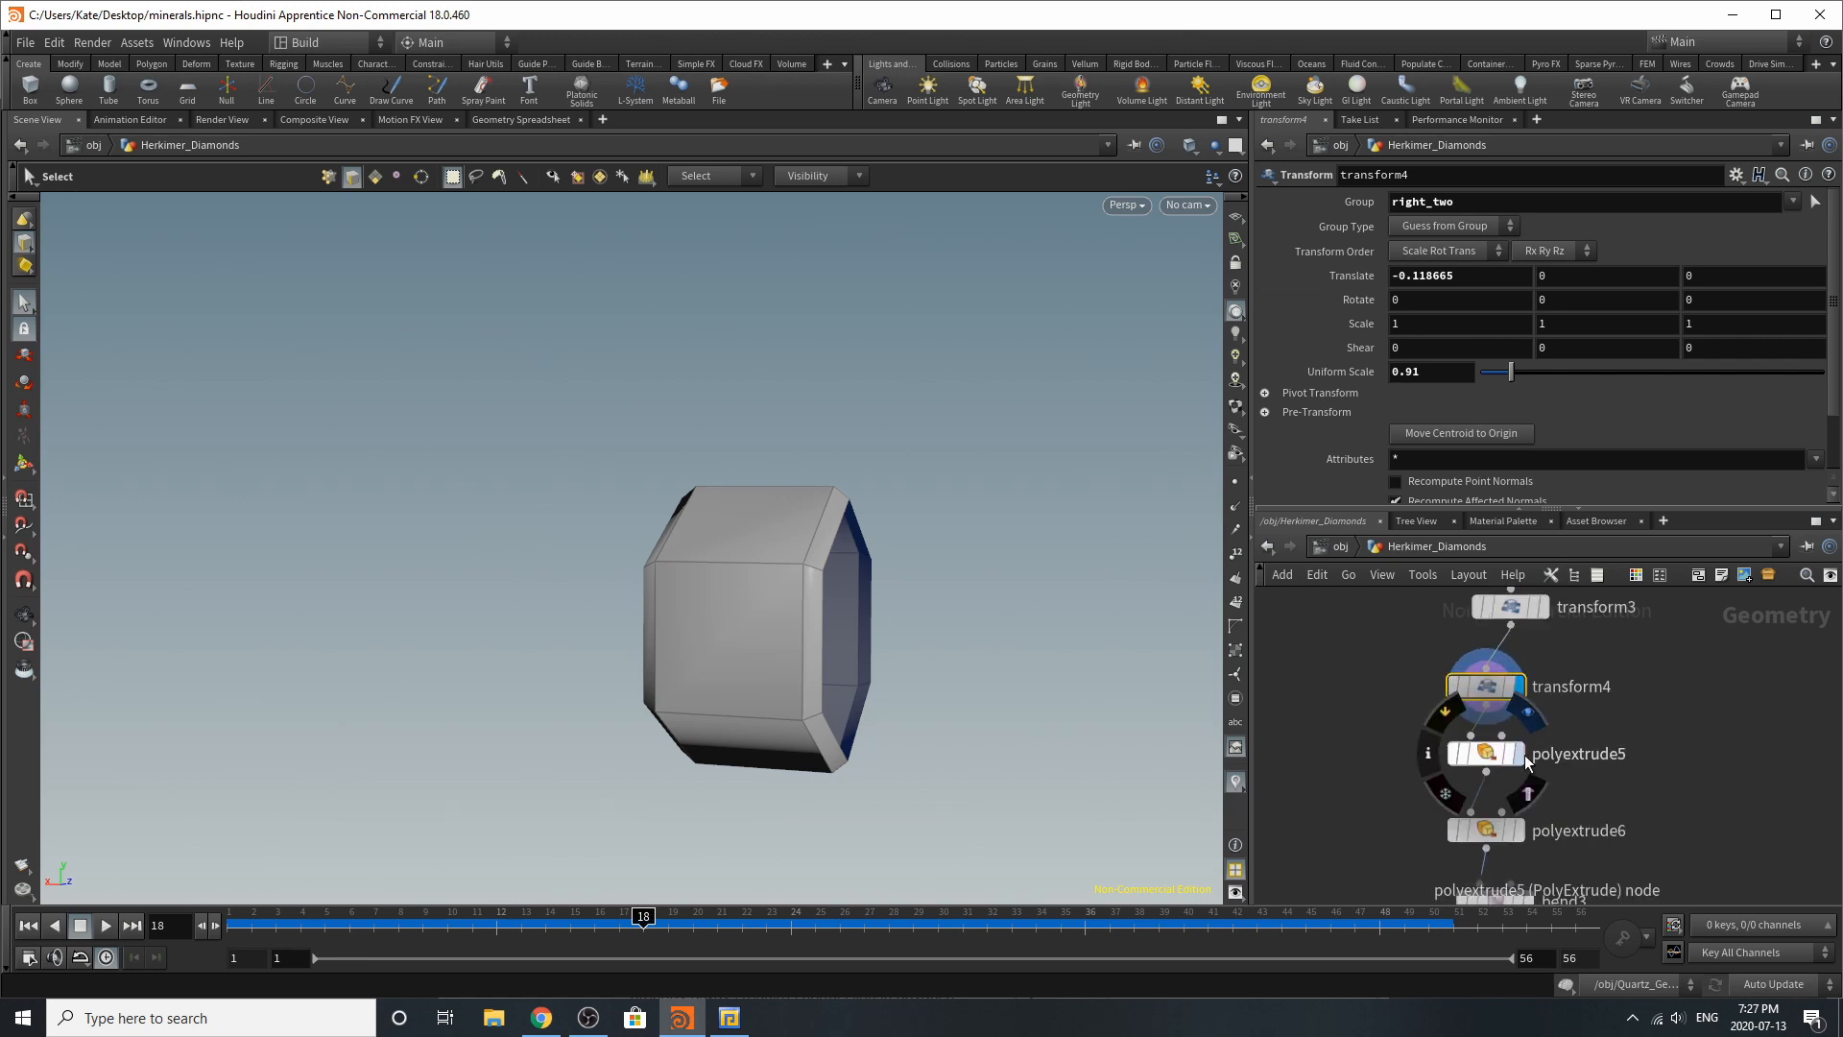
# Step: Display polyextrude5, turn the crystal to its extruded left end, and review the input group, distance and side group settings
pyautogui.click(1519, 754)
pyautogui.press('Escape')
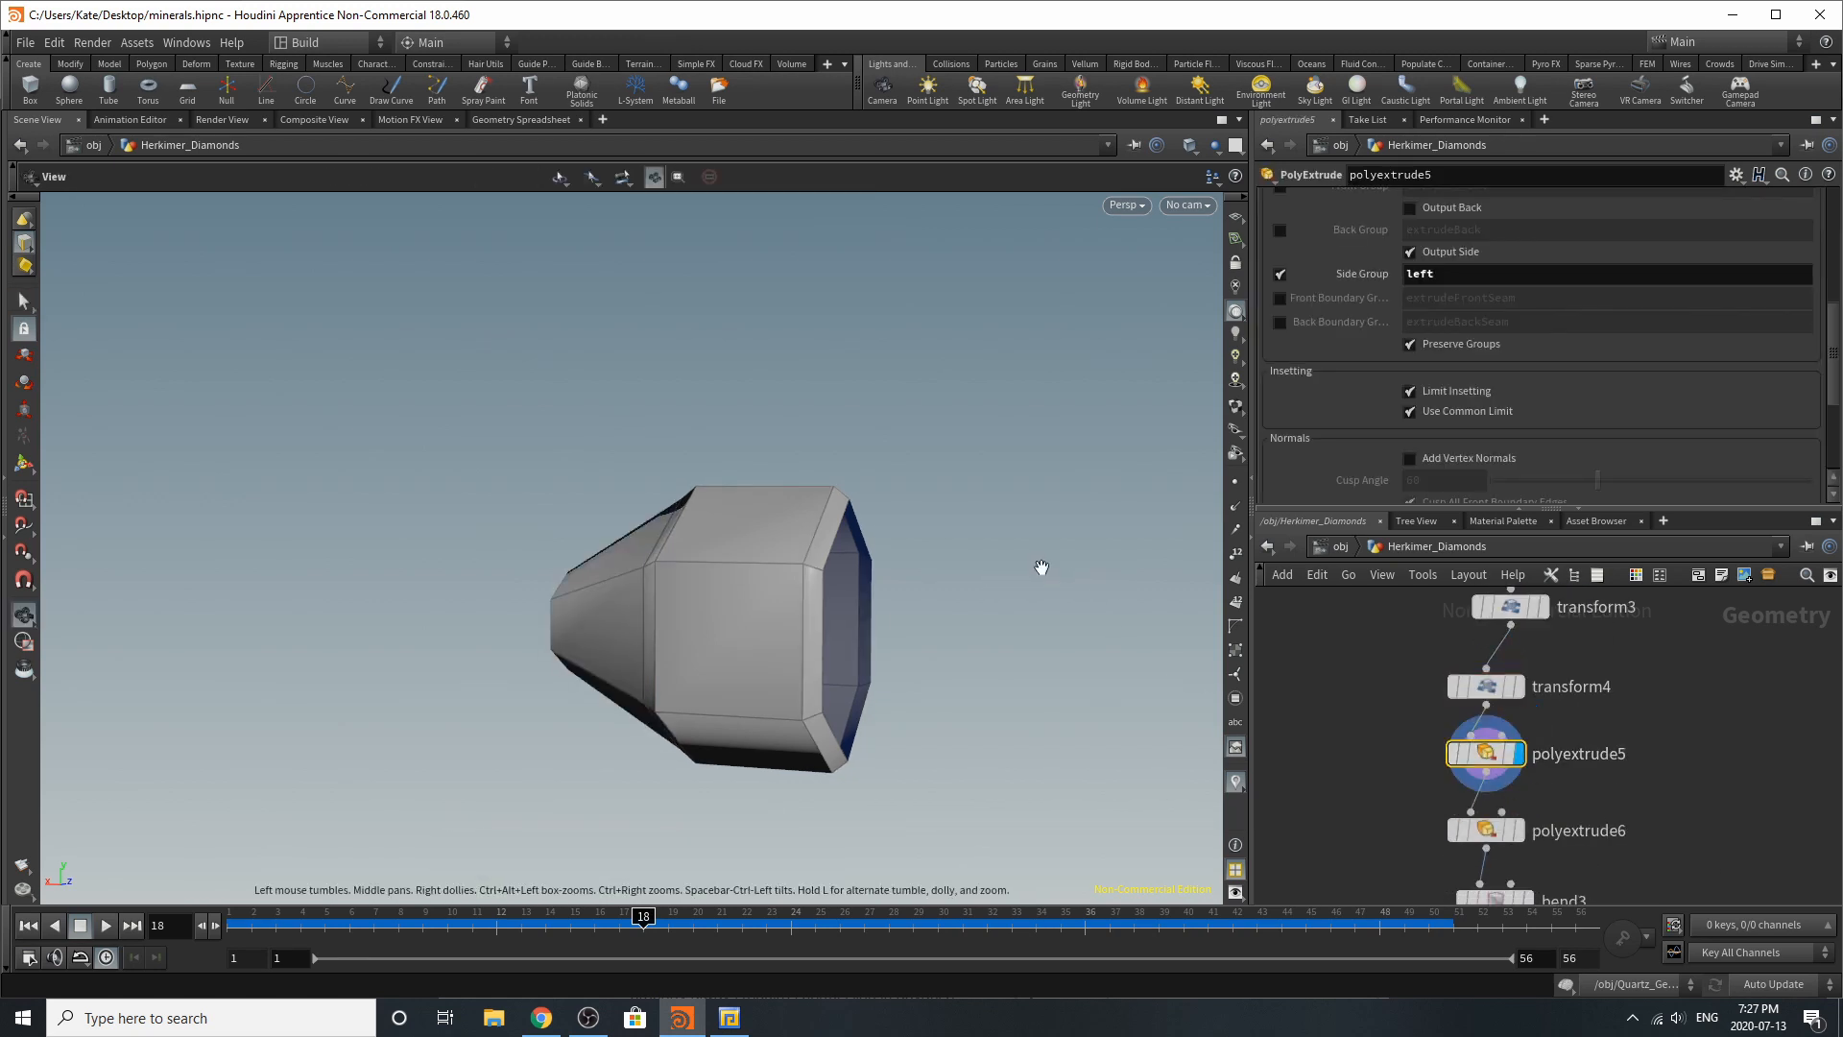
pyautogui.keyDown('alt'); pyautogui.moveTo(1042, 567); pyautogui.dragTo(1211, 549); pyautogui.keyUp('alt')
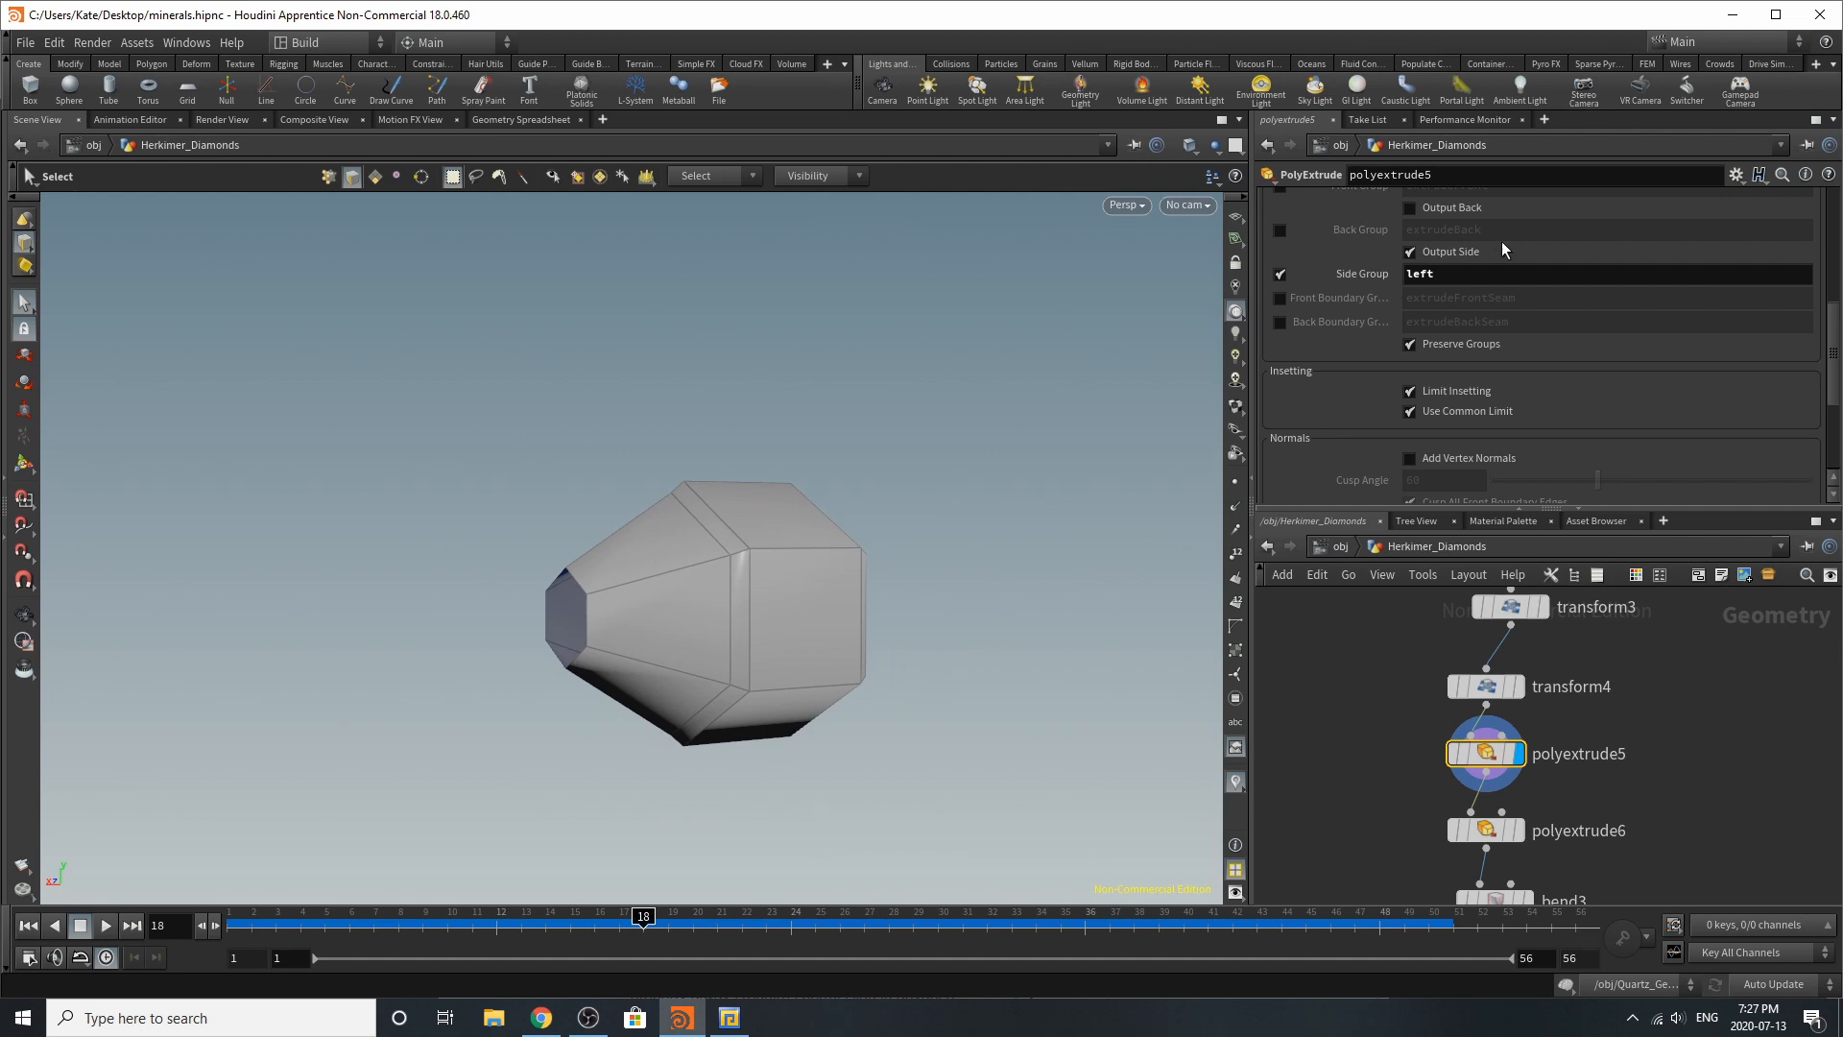
pyautogui.scroll(6, 1478, 377)
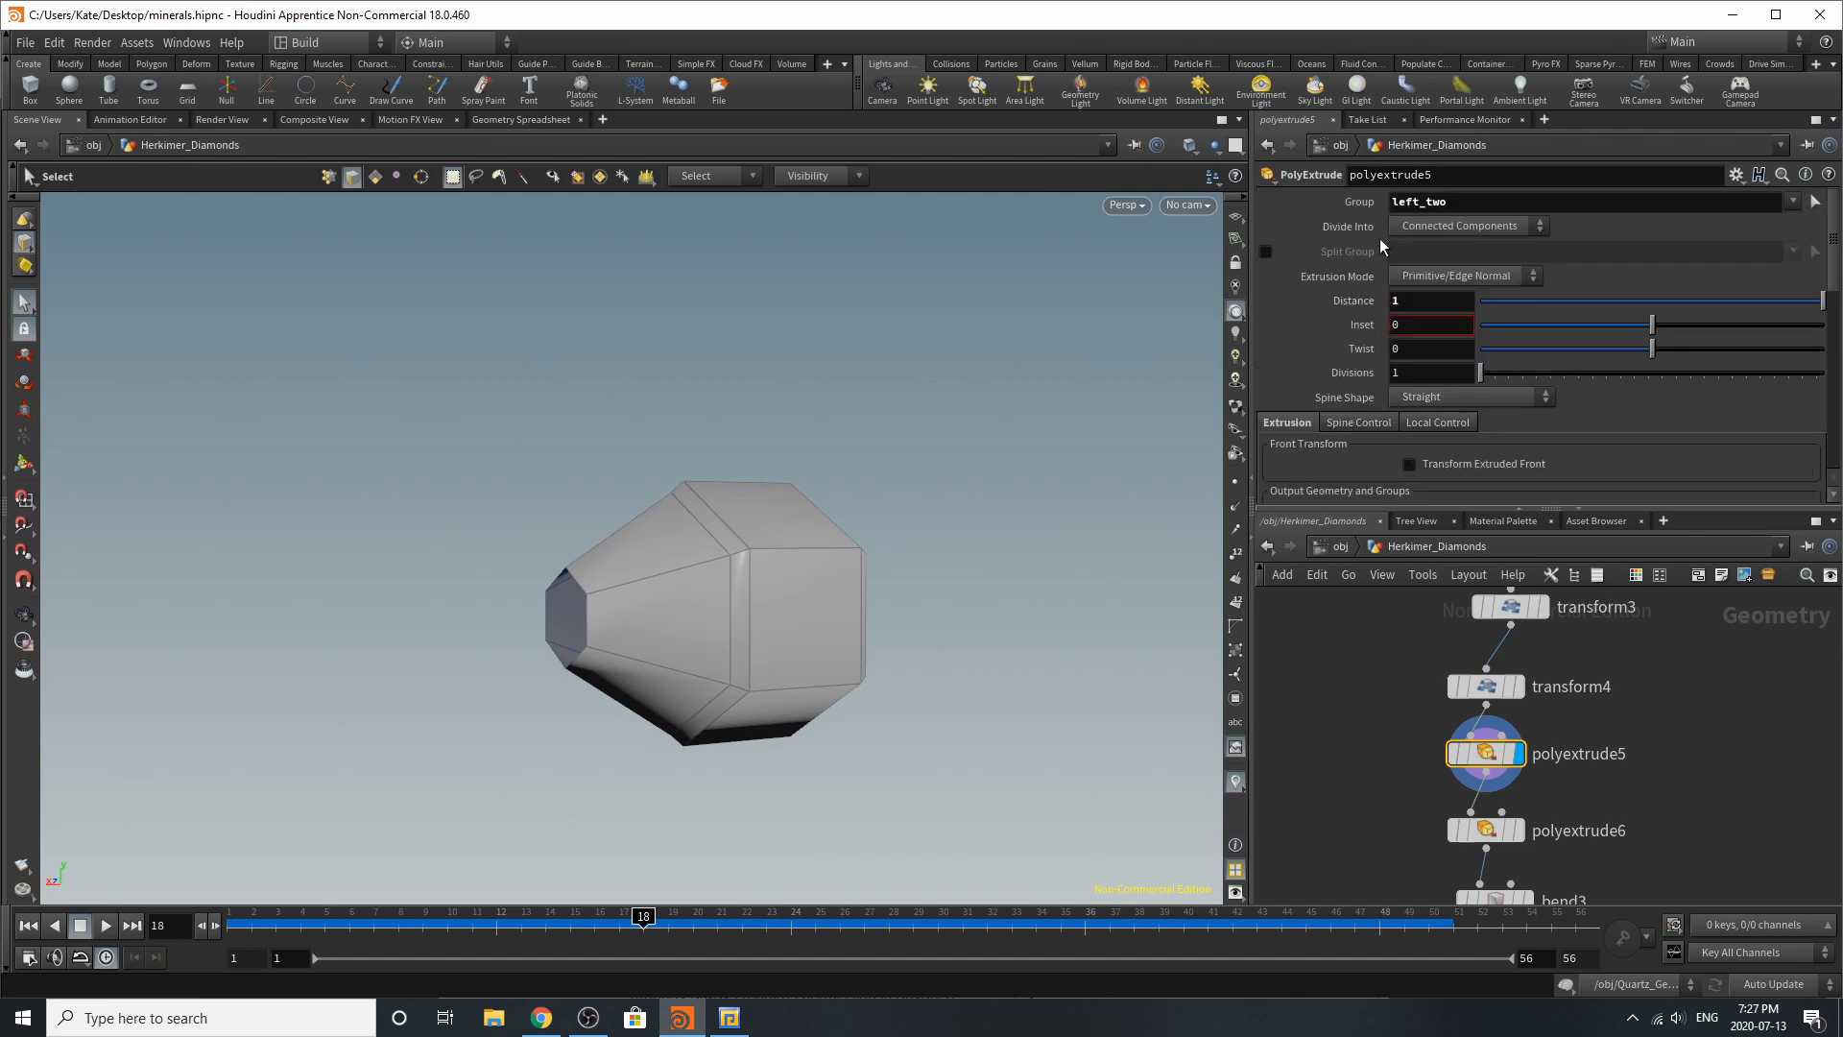
pyautogui.scroll(-5, 1528, 386)
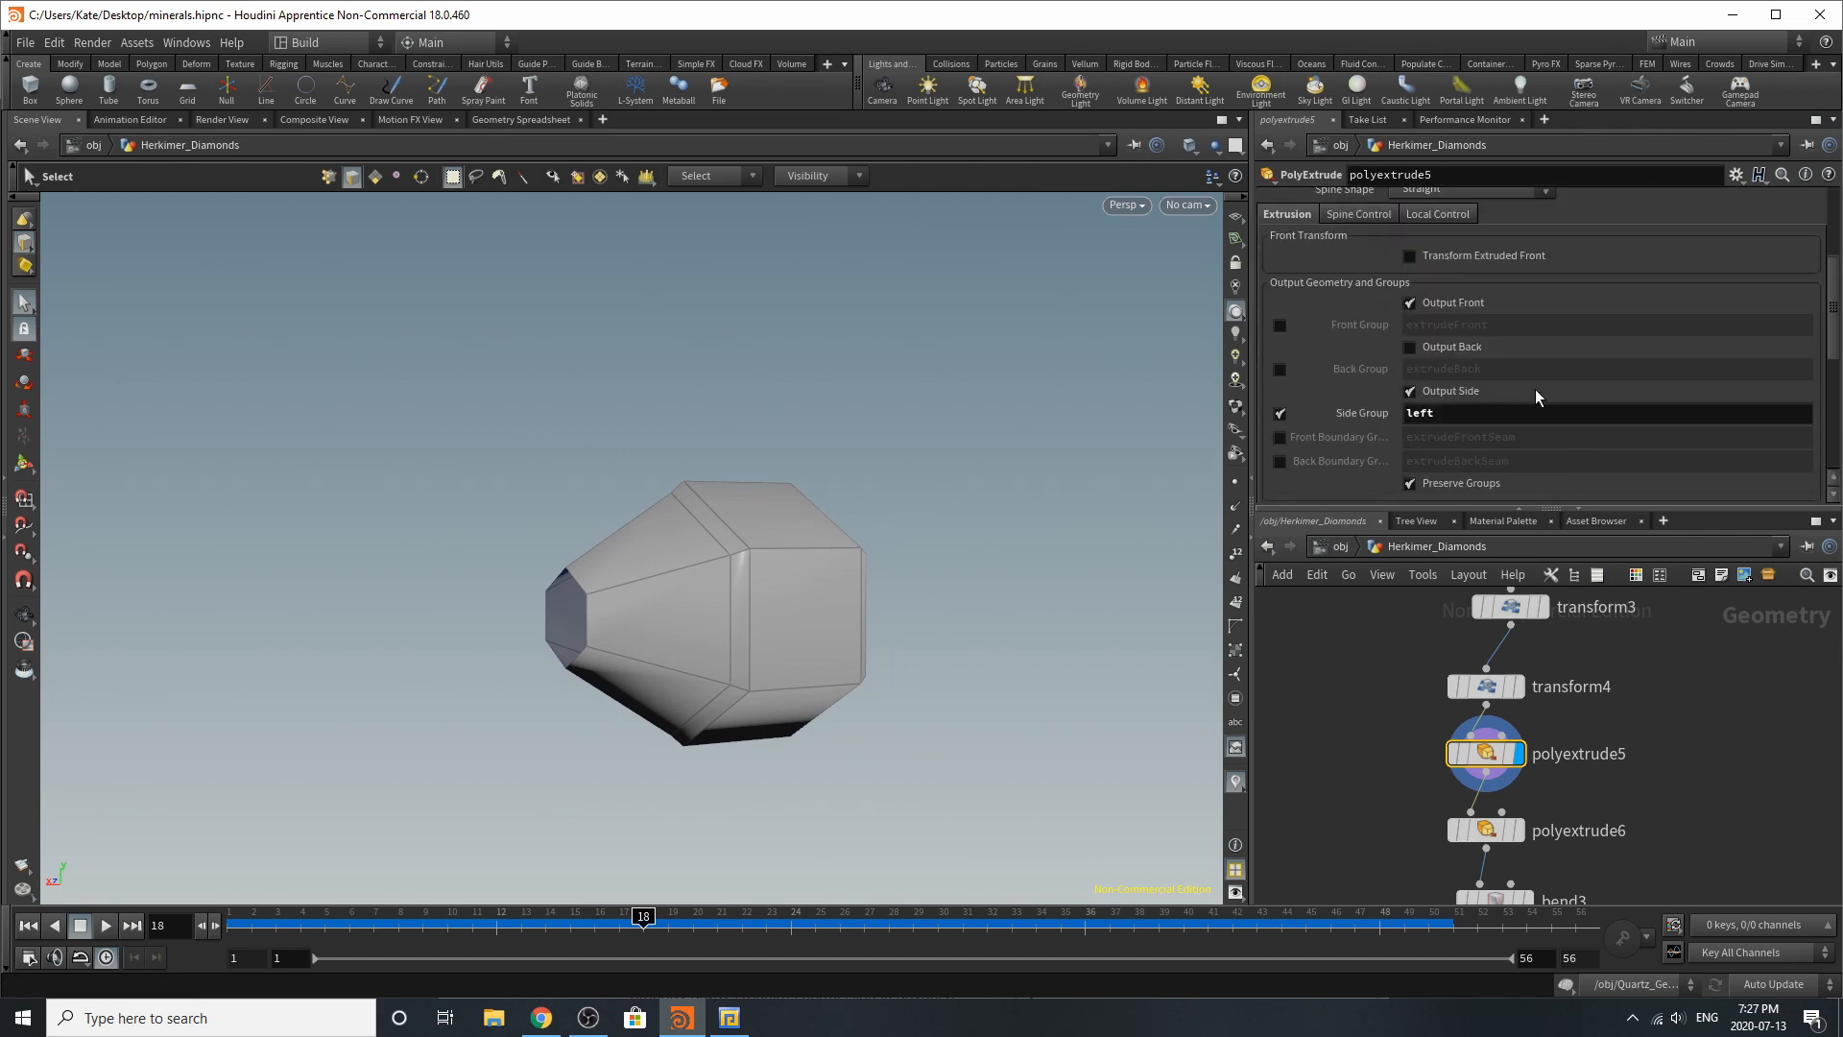
pyautogui.scroll(-2, 1534, 389)
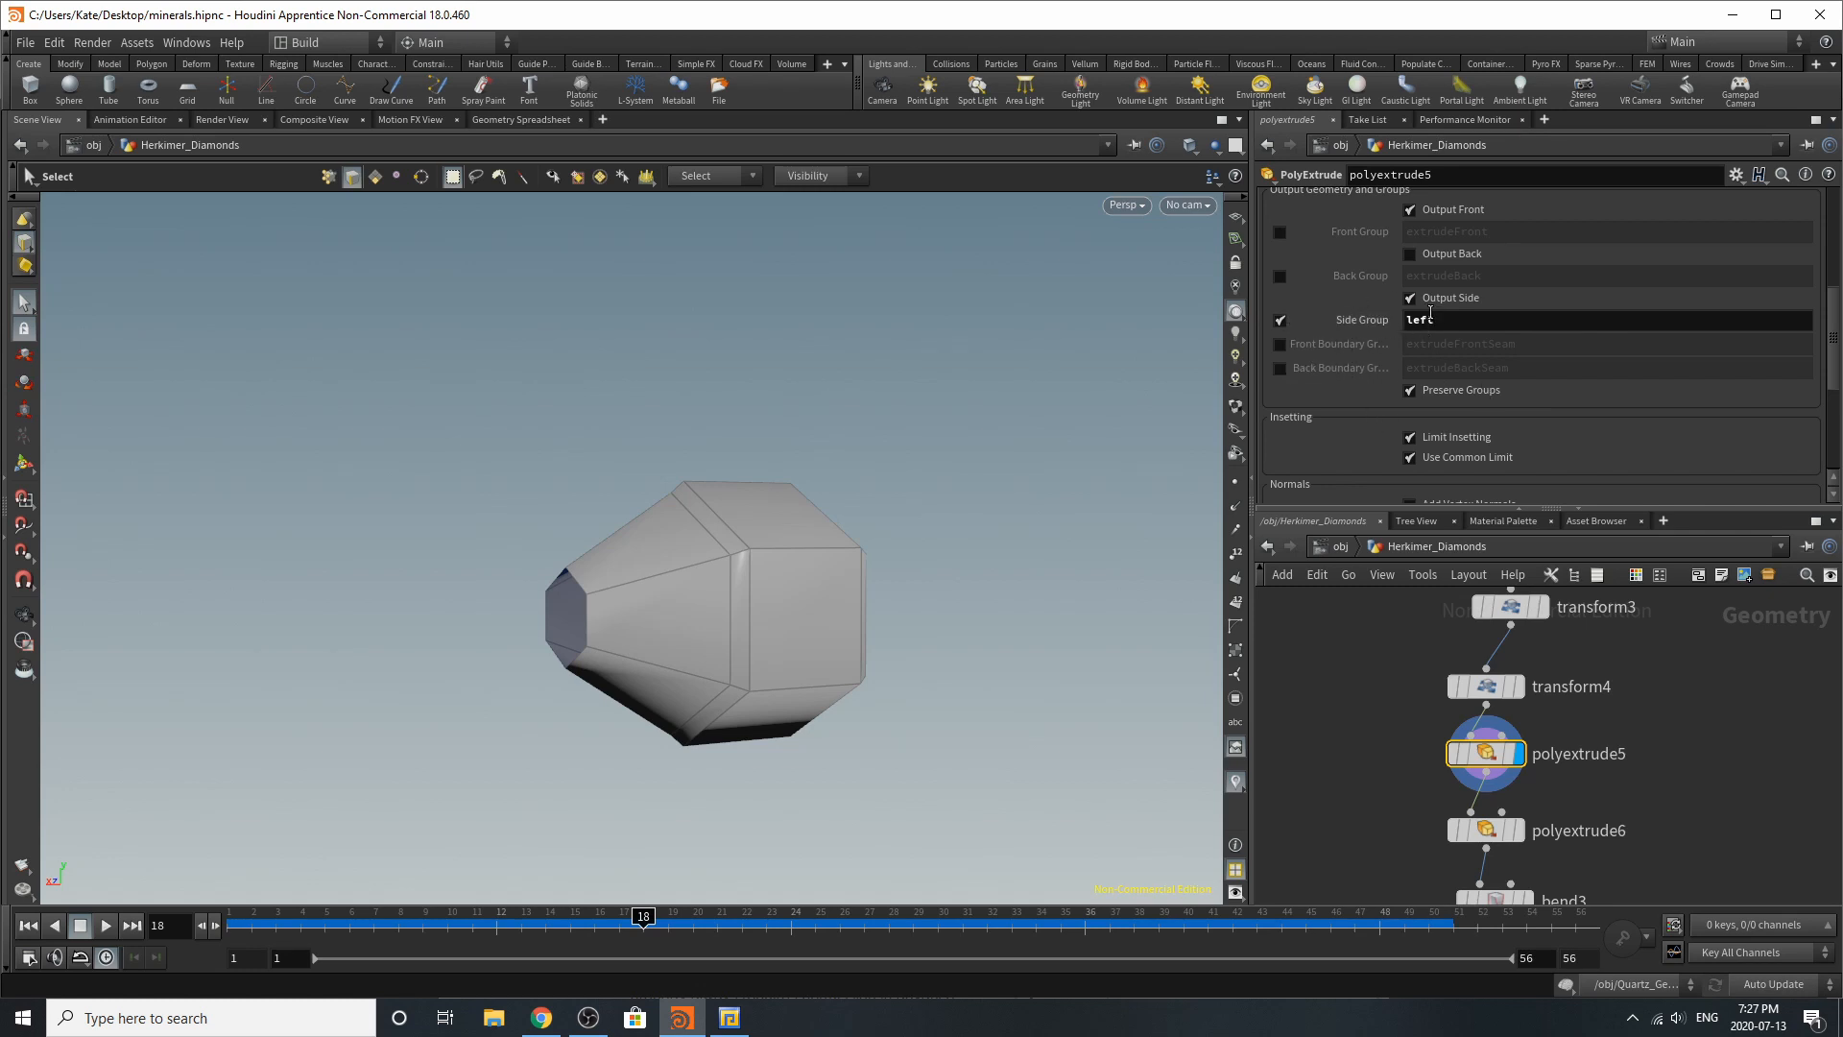
# Step: Revert polyextrude5's Side Group name to its default, and undo the revert
pyautogui.rightClick(1481, 319)
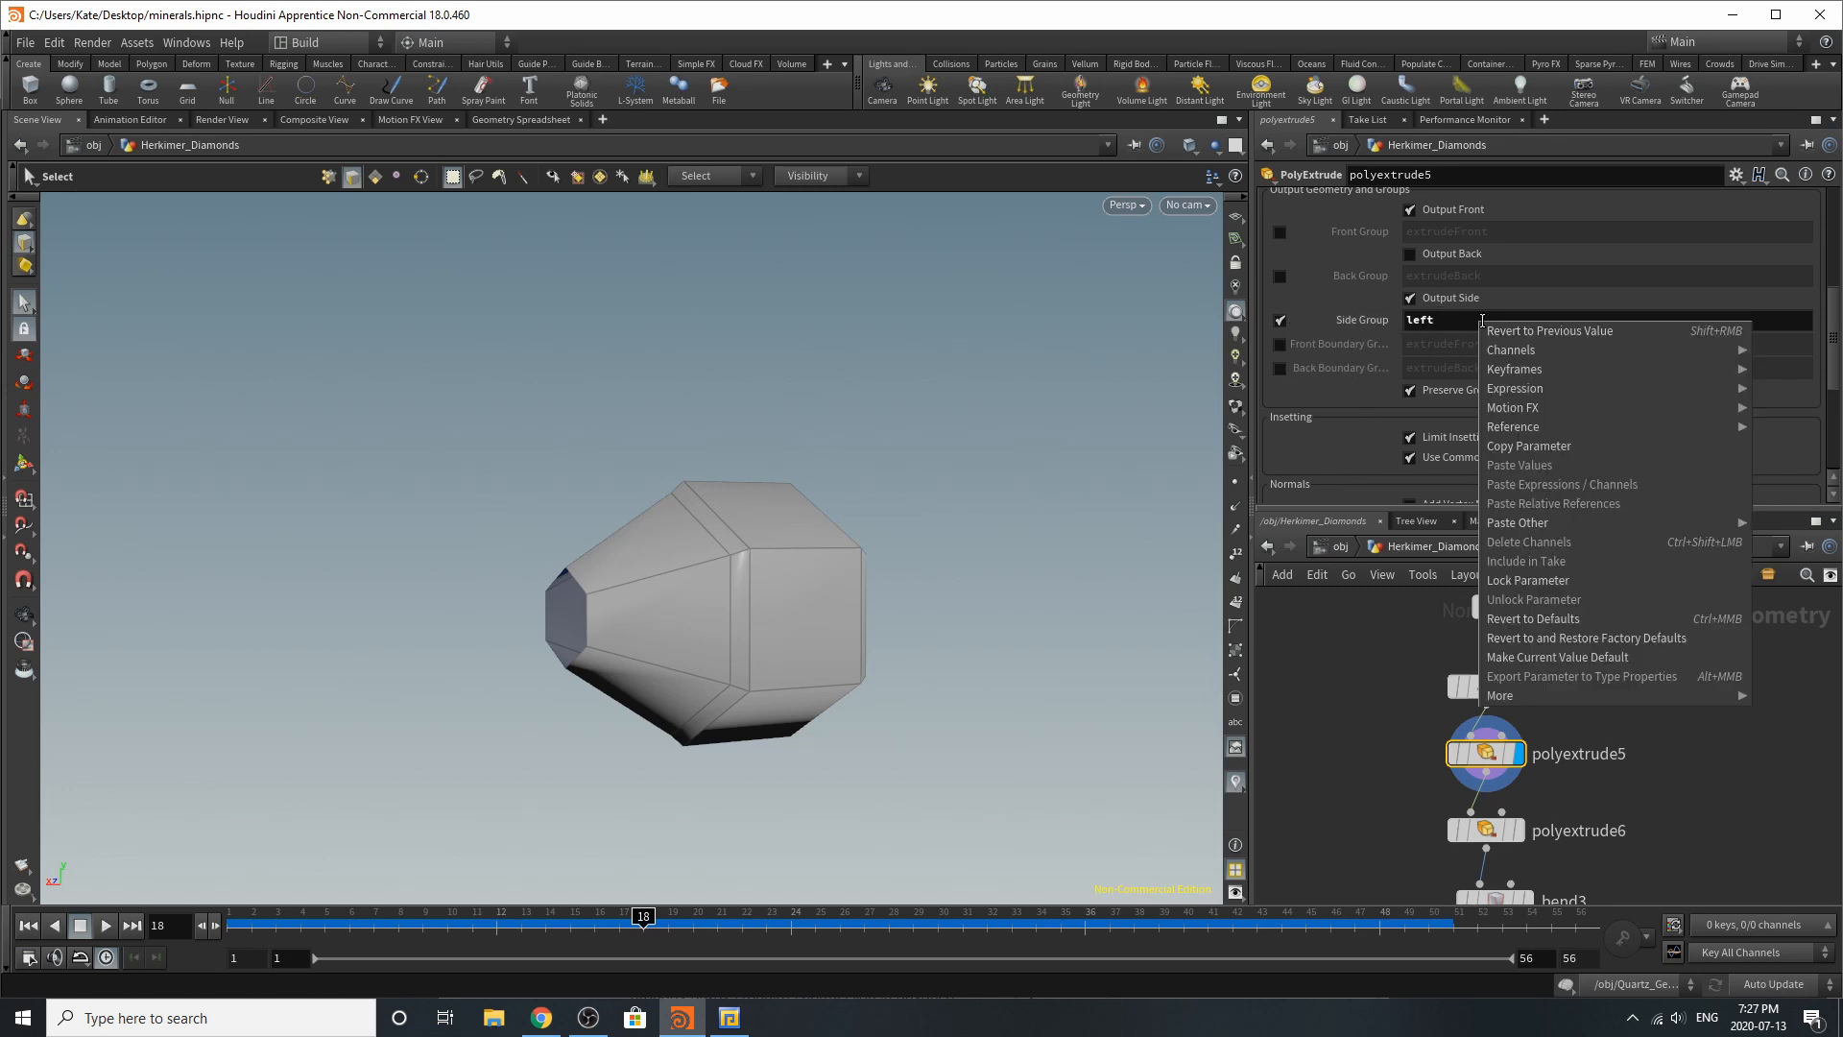
pyautogui.click(1564, 618)
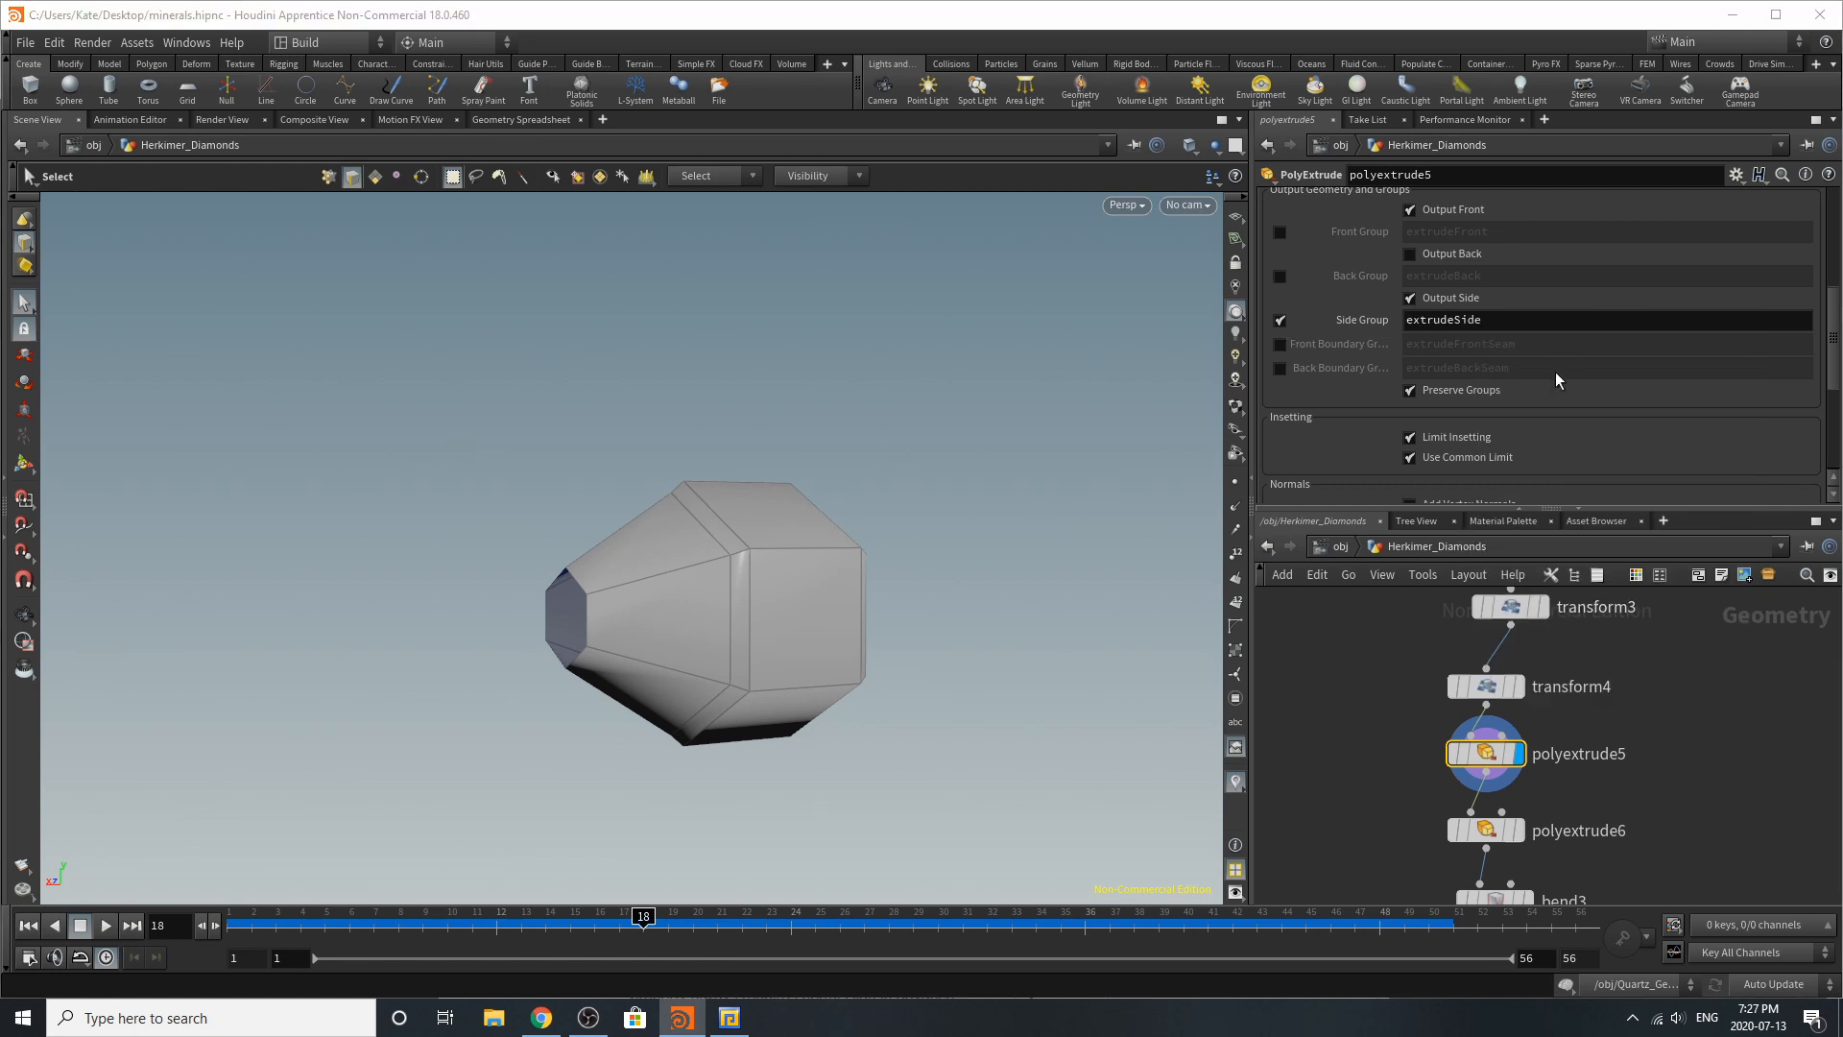
pyautogui.hotkey('ctrl', 'z')
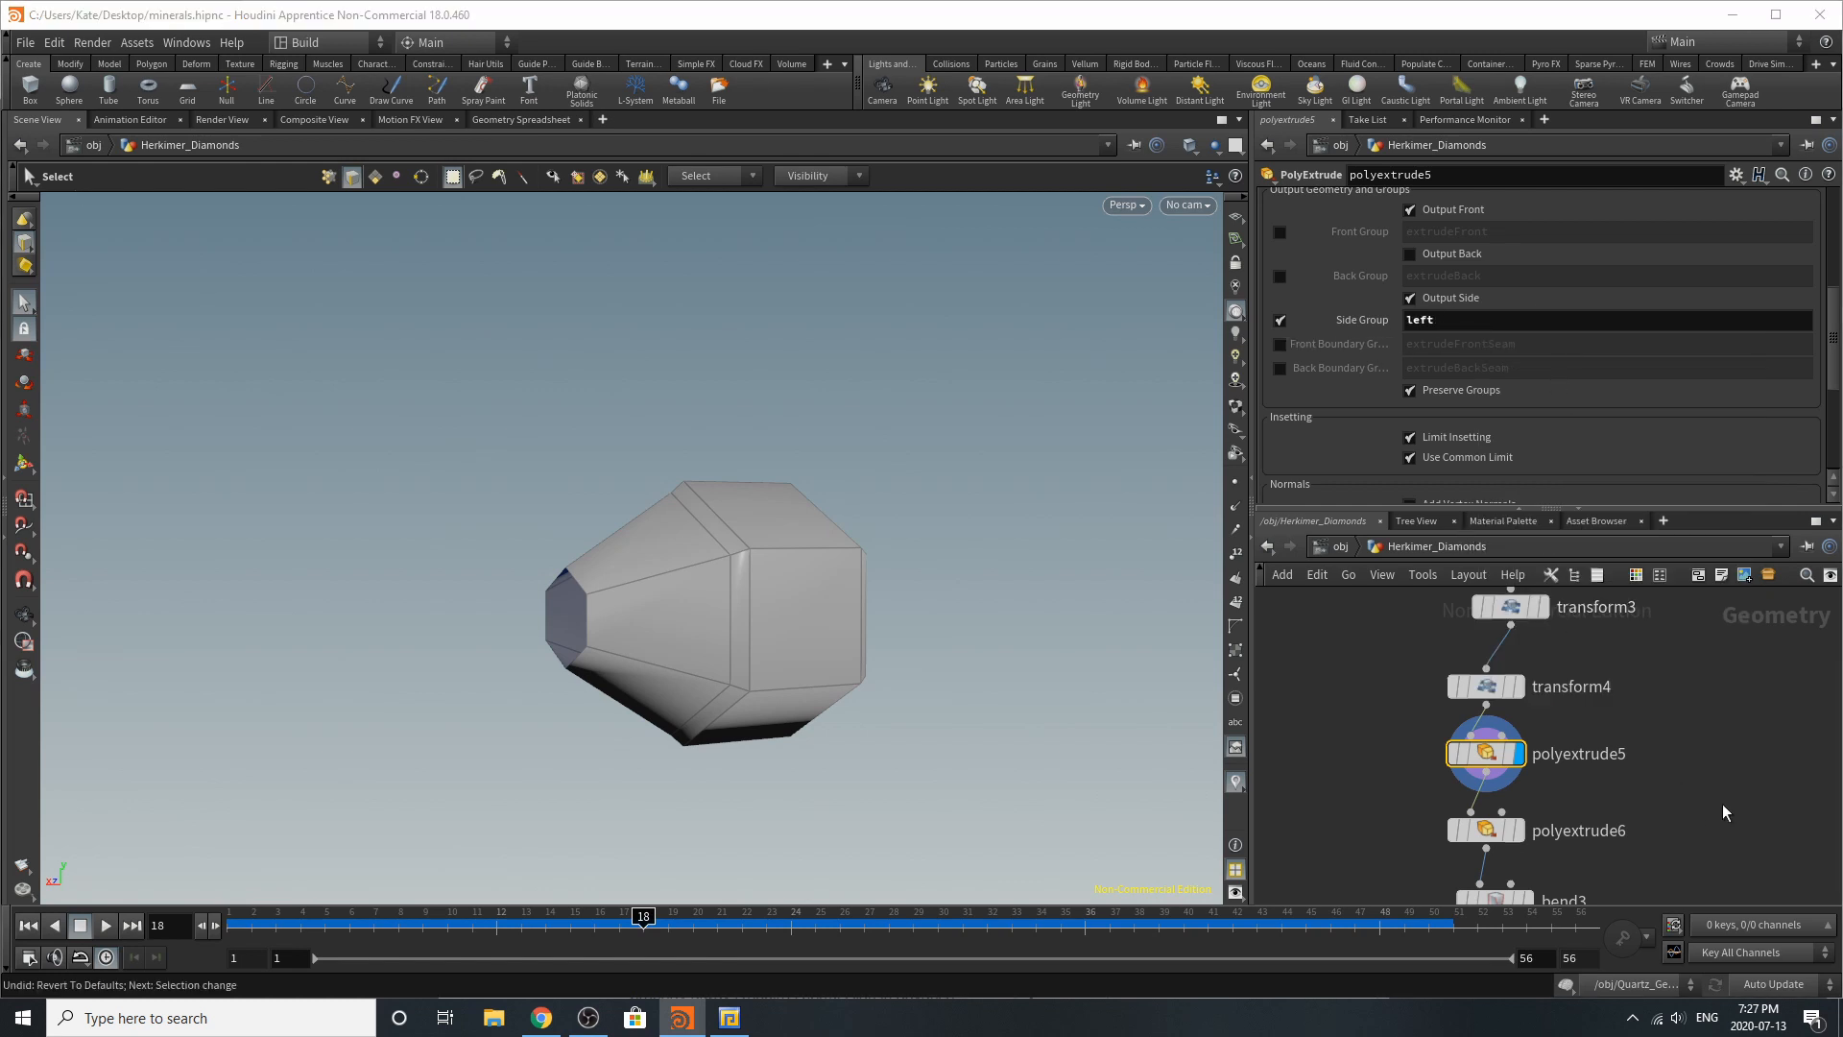
# Step: Display polyextrude6, turn the crystal to its right end, and review the input group, distance and side group settings
pyautogui.click(1518, 829)
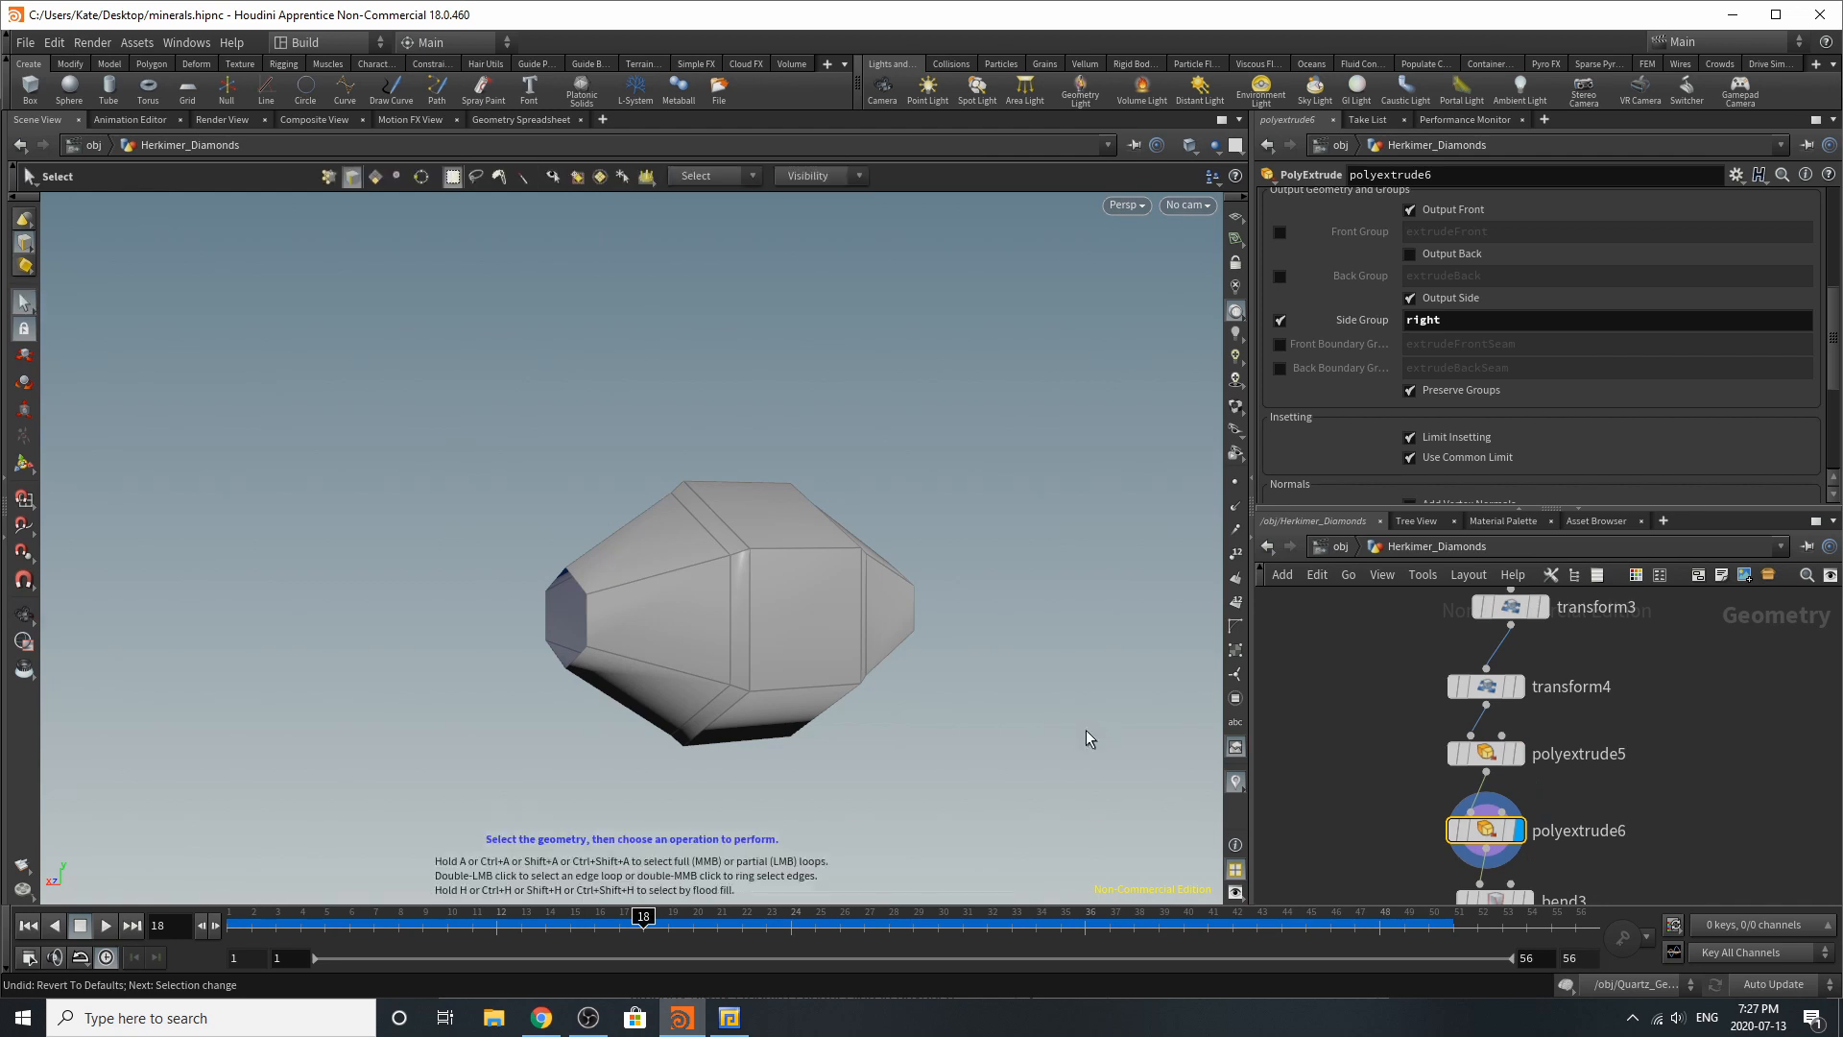
pyautogui.press('Escape')
pyautogui.moveTo(951, 663)
pyautogui.mouseDown()
pyautogui.moveTo(897, 666)
pyautogui.moveTo(959, 687)
pyautogui.moveTo(894, 689)
pyautogui.moveTo(959, 689)
pyautogui.mouseUp()
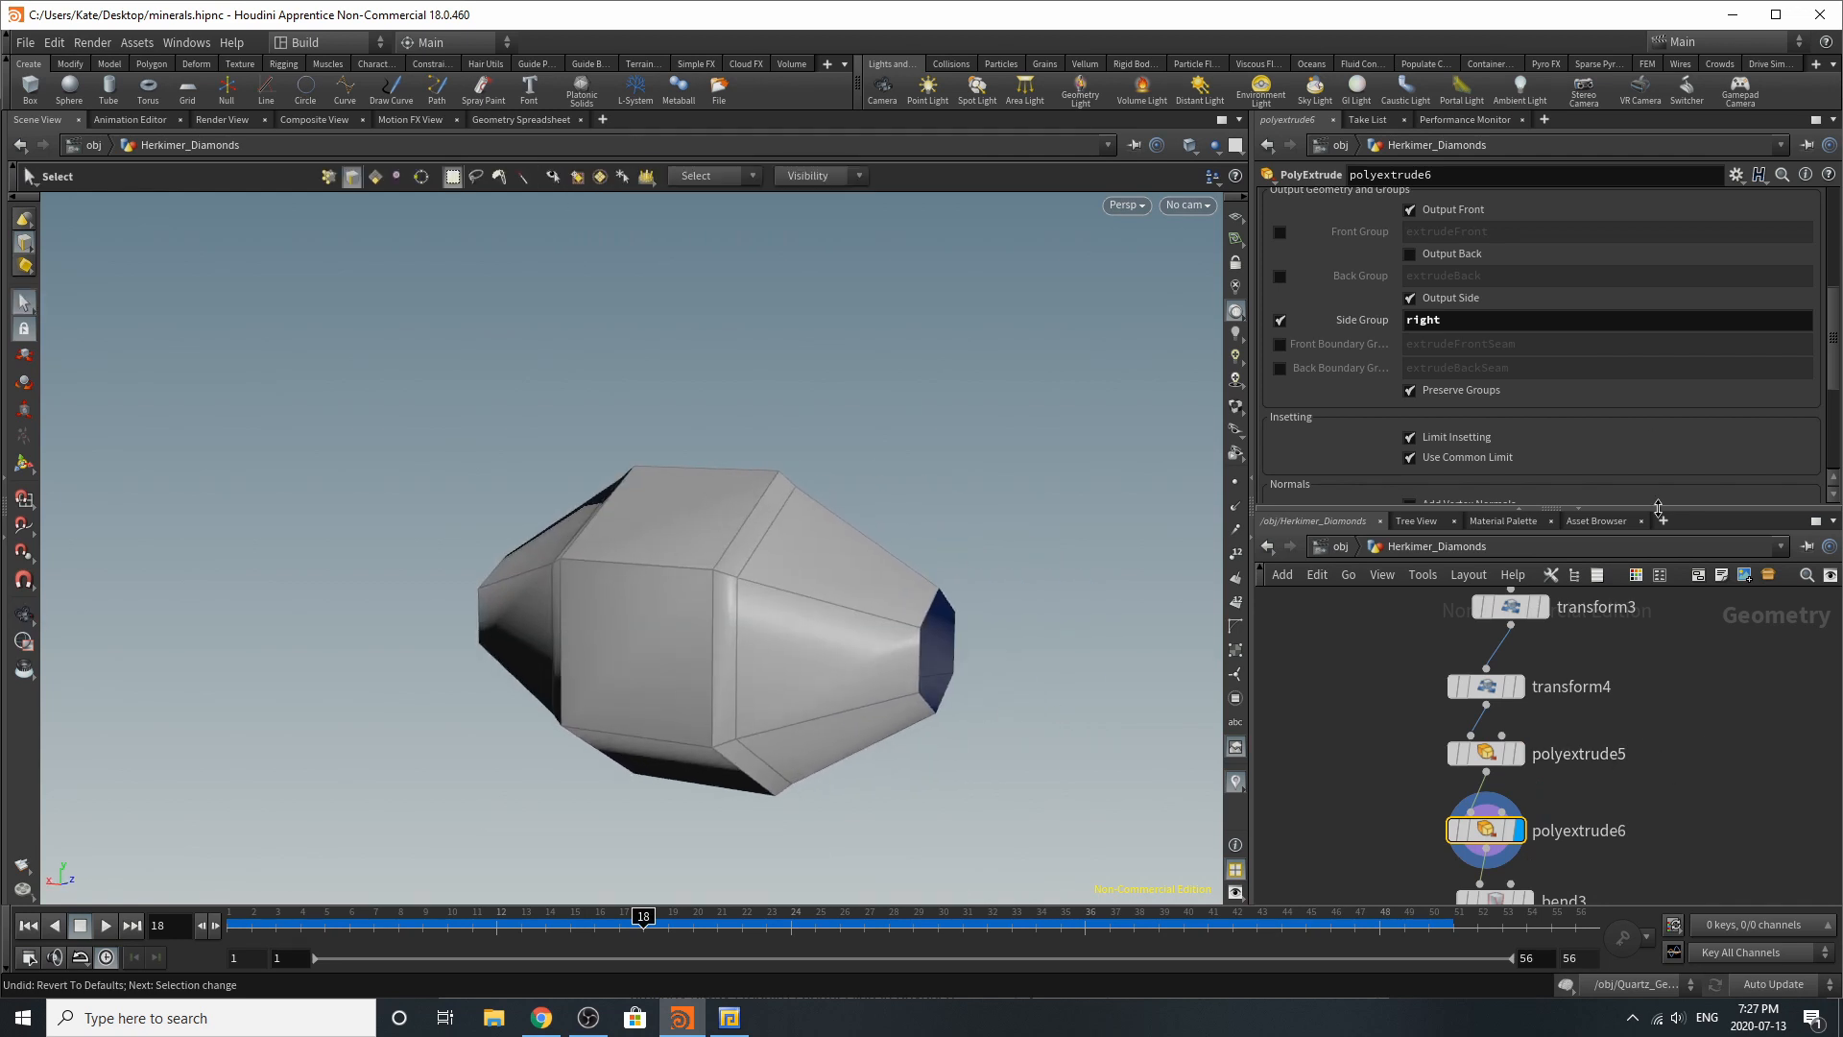
pyautogui.scroll(2, 1486, 288)
pyautogui.scroll(3, 1484, 279)
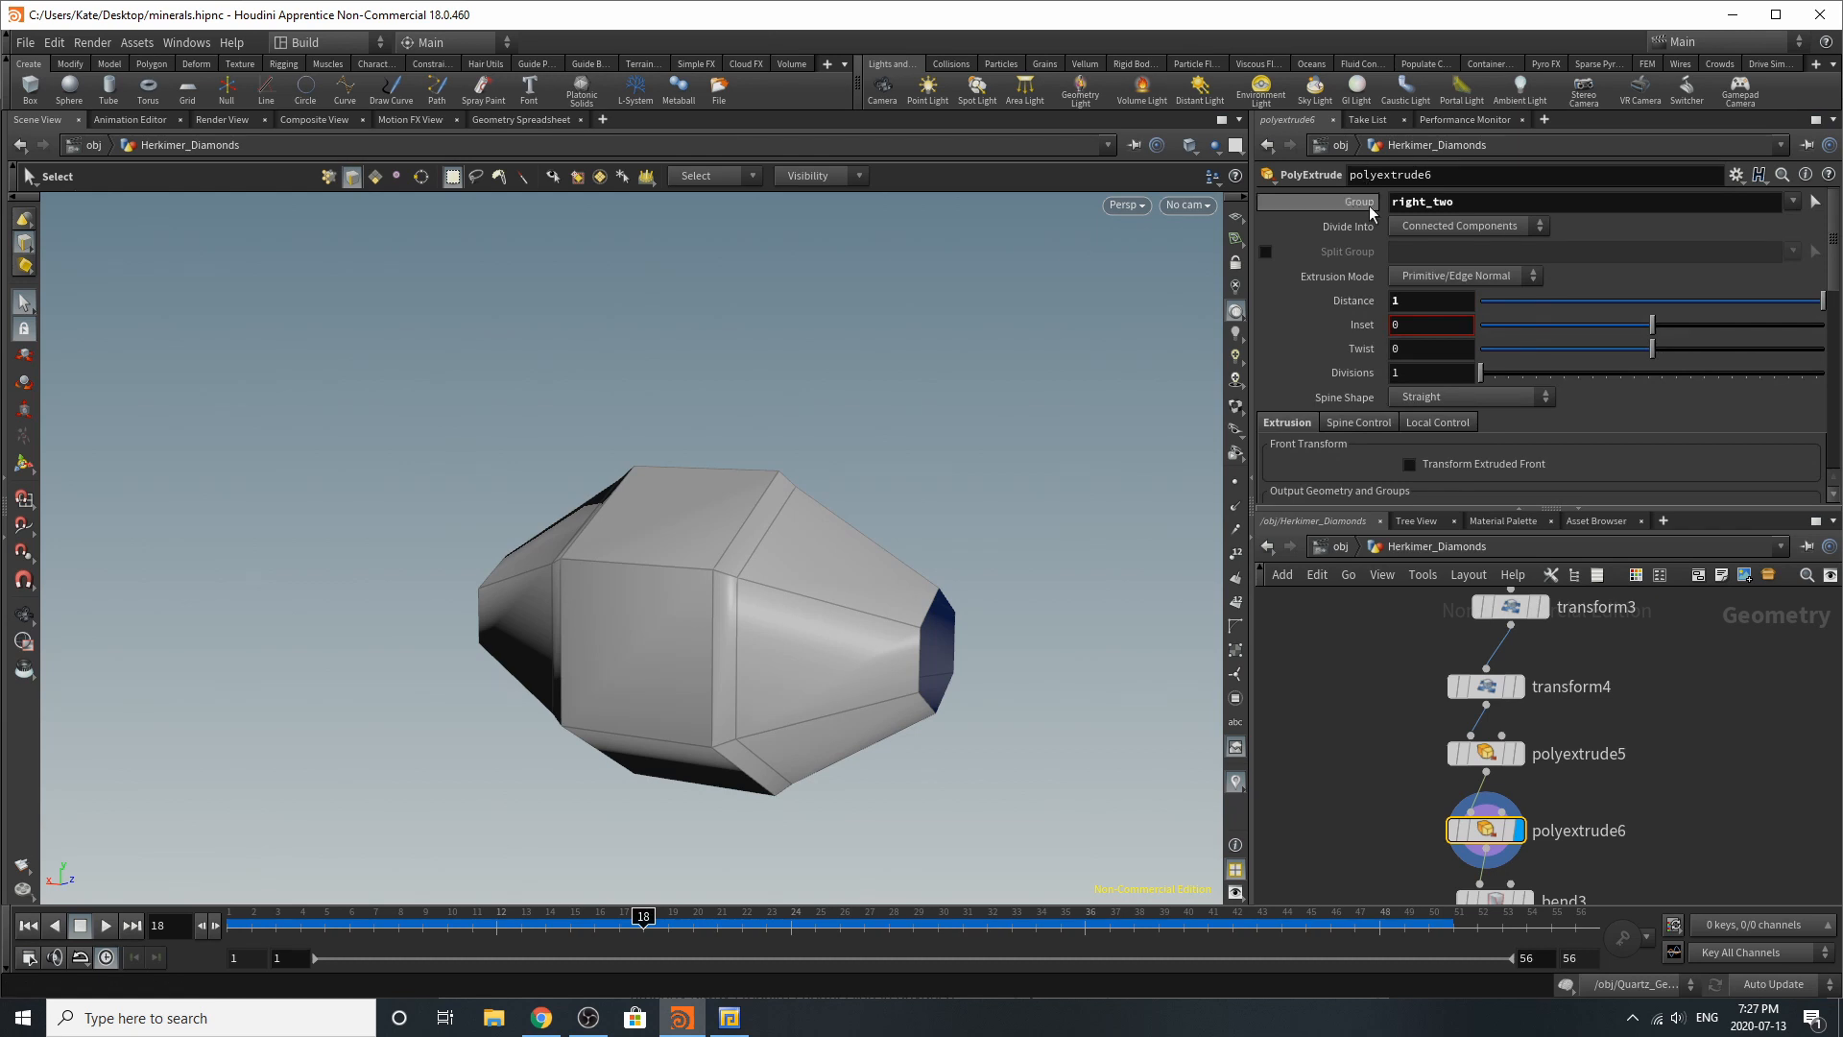
pyautogui.scroll(-5, 1540, 384)
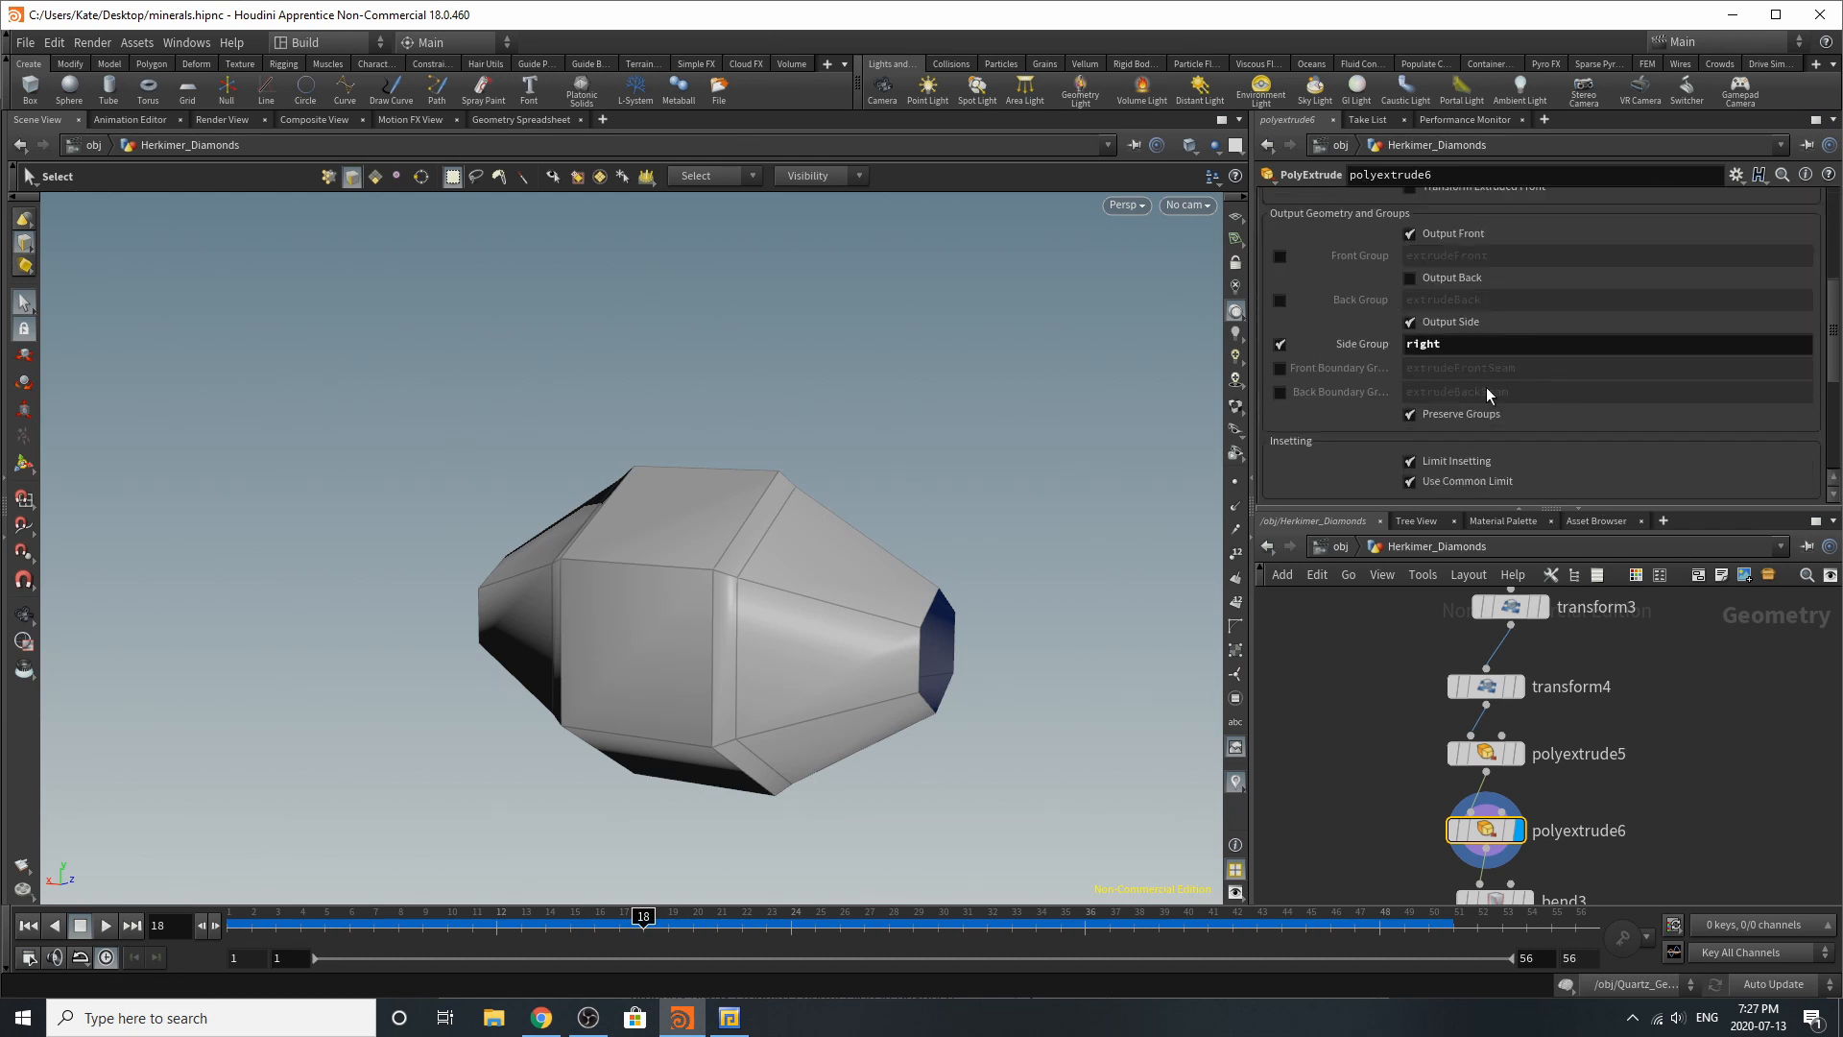
# Step: Display bend3 and review its right group, taper squish and capture region settings
pyautogui.scroll(-2, 1673, 814)
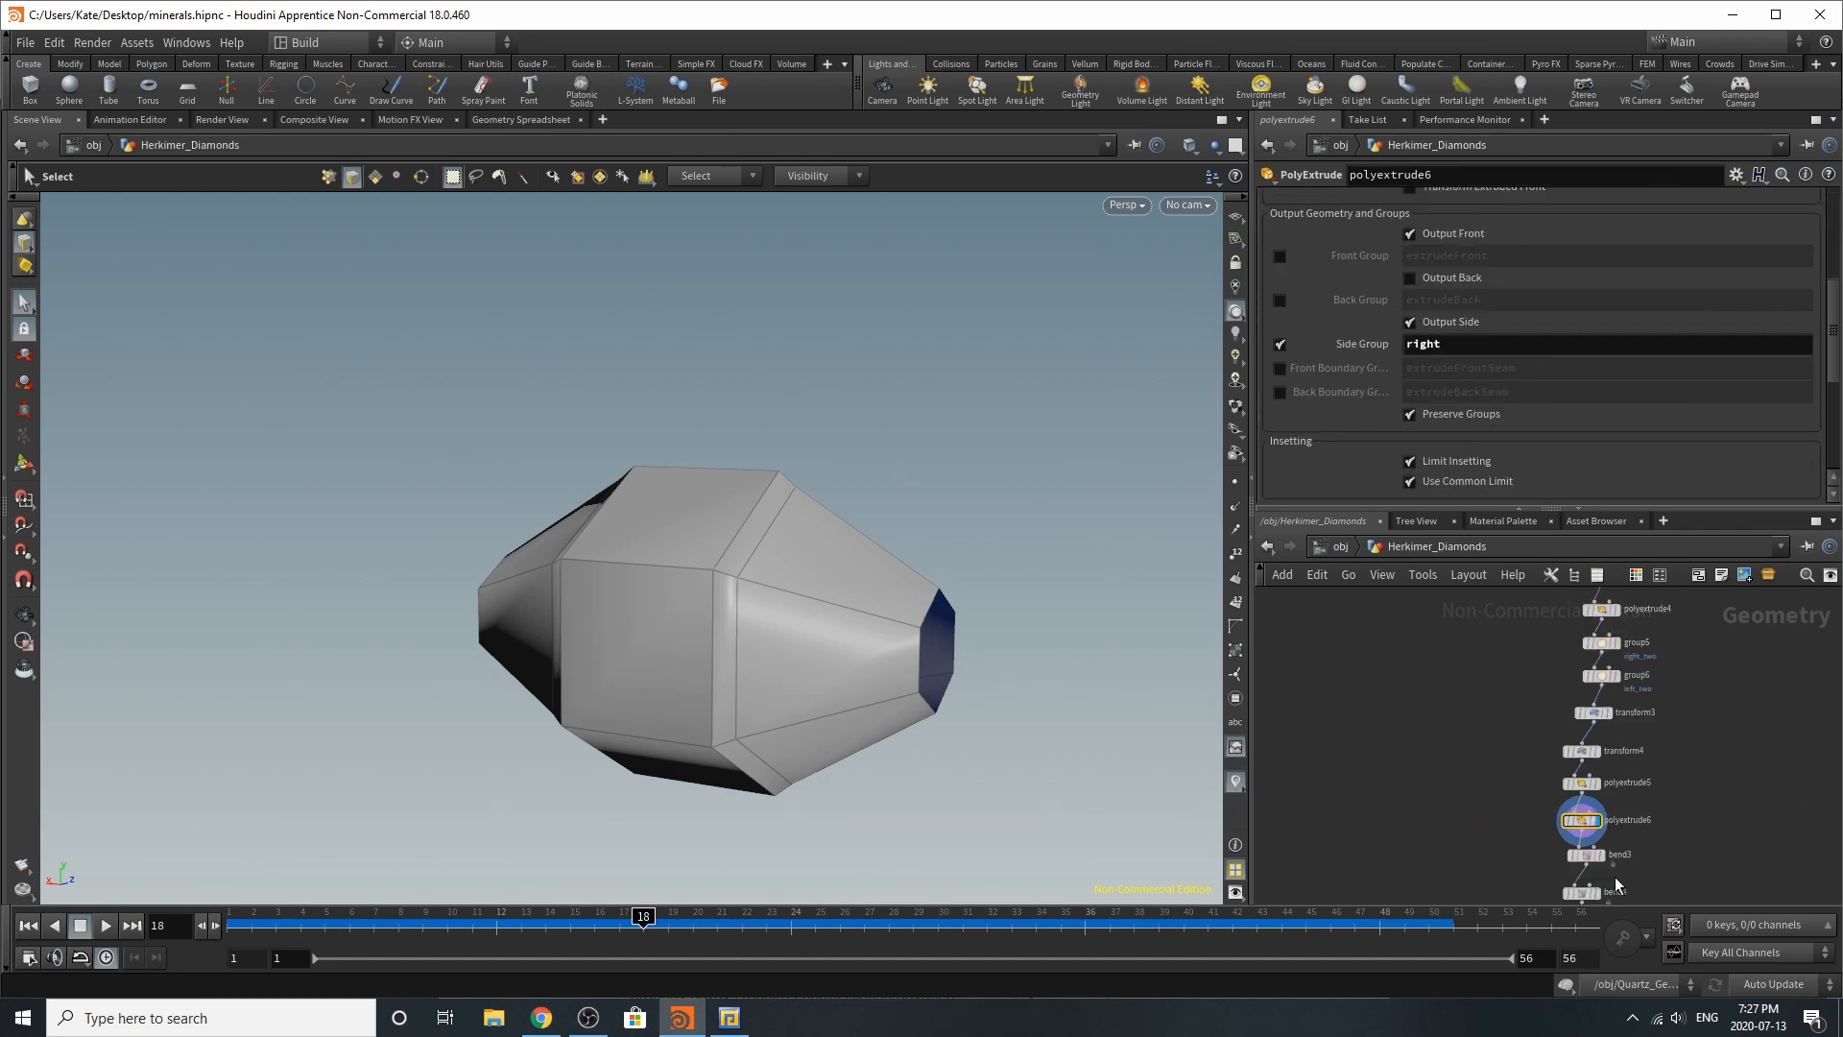
pyautogui.scroll(3, 1584, 787)
pyautogui.click(1582, 823)
pyautogui.click(1537, 834)
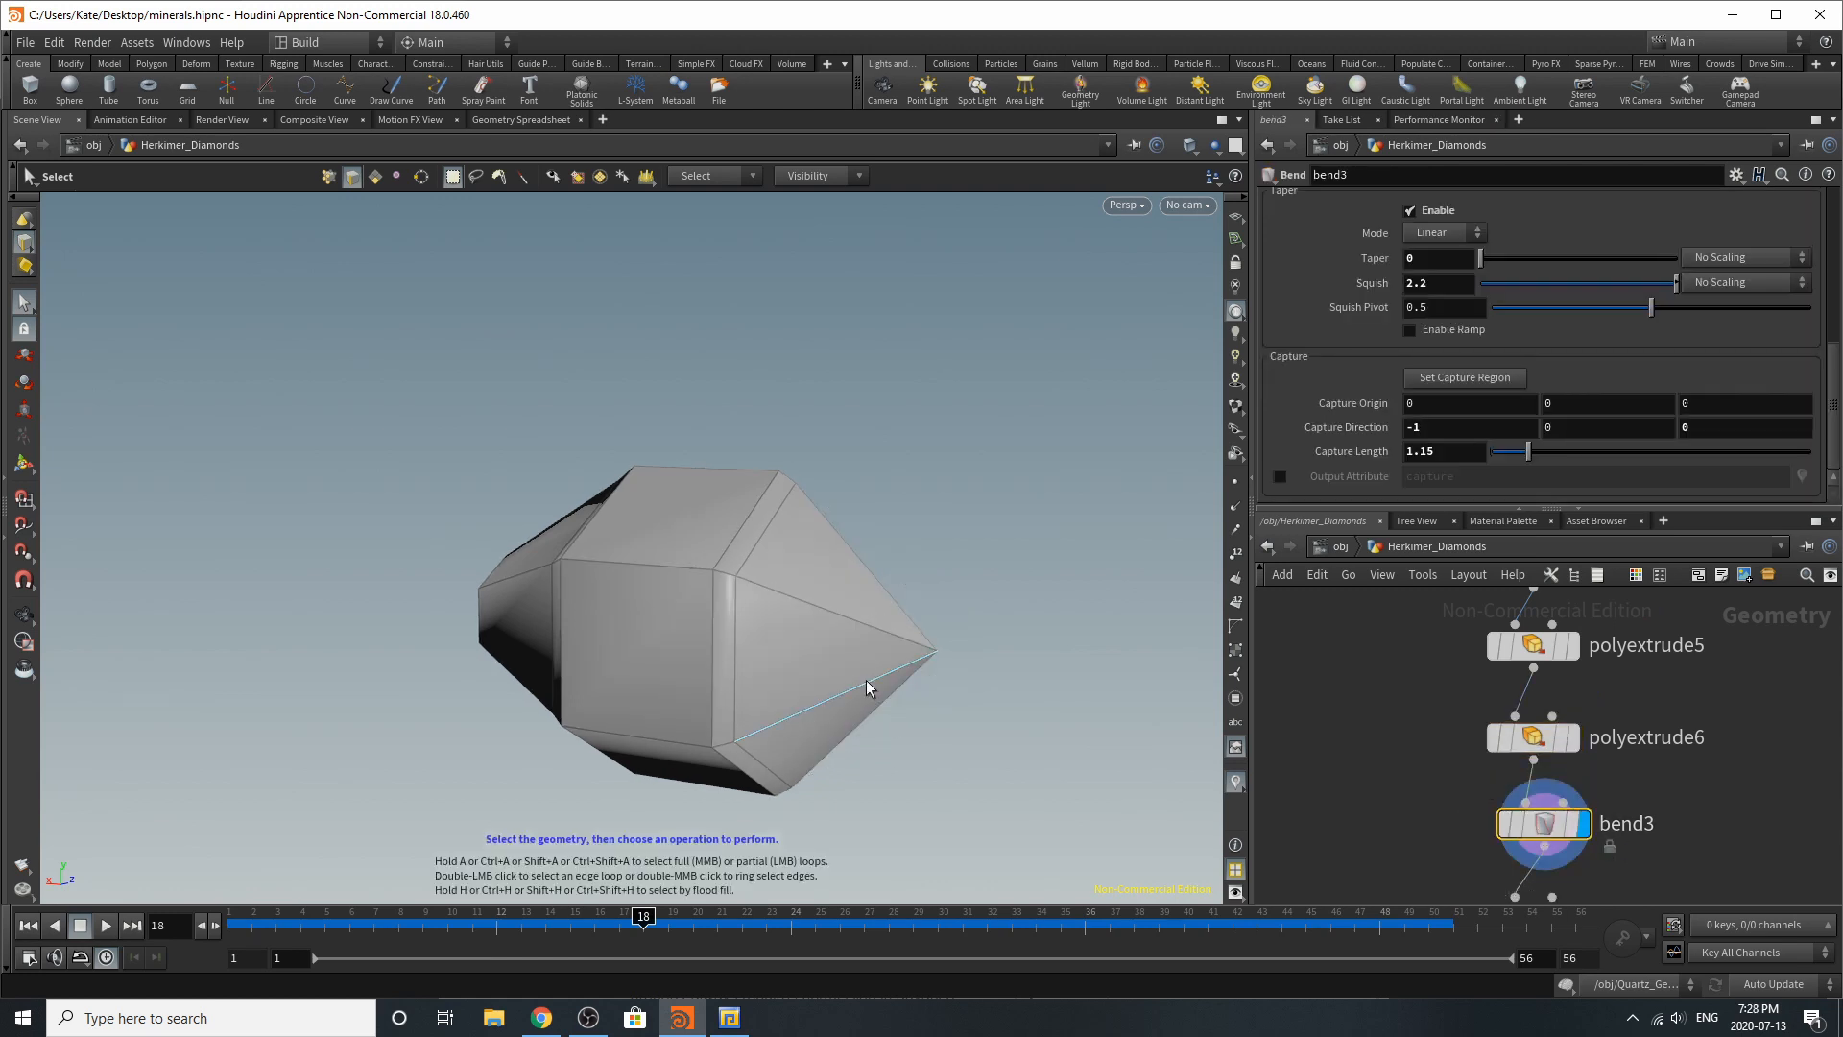
pyautogui.scroll(3, 1316, 487)
pyautogui.scroll(1, 1317, 487)
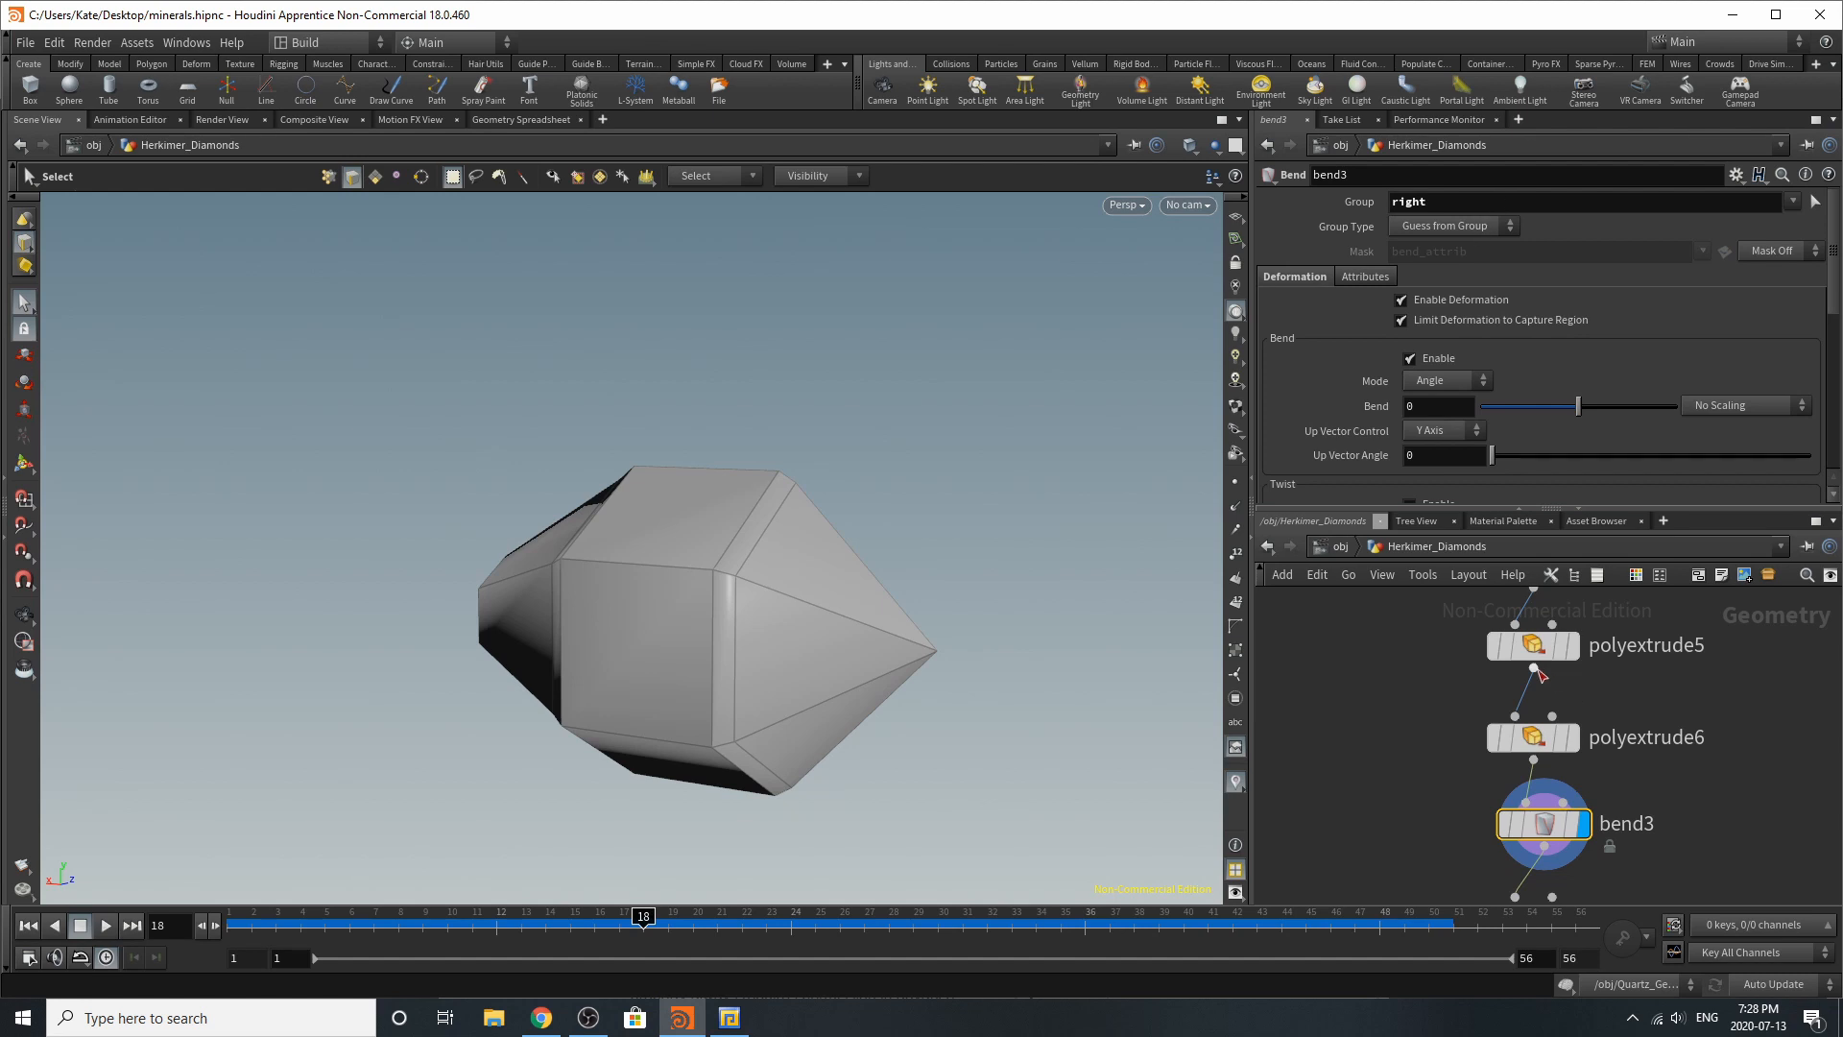
# Step: Display bend4, turn the crystal to its left end, and review the left group, taper squish and capture region settings
pyautogui.scroll(-3, 1541, 676)
pyautogui.click(1526, 739)
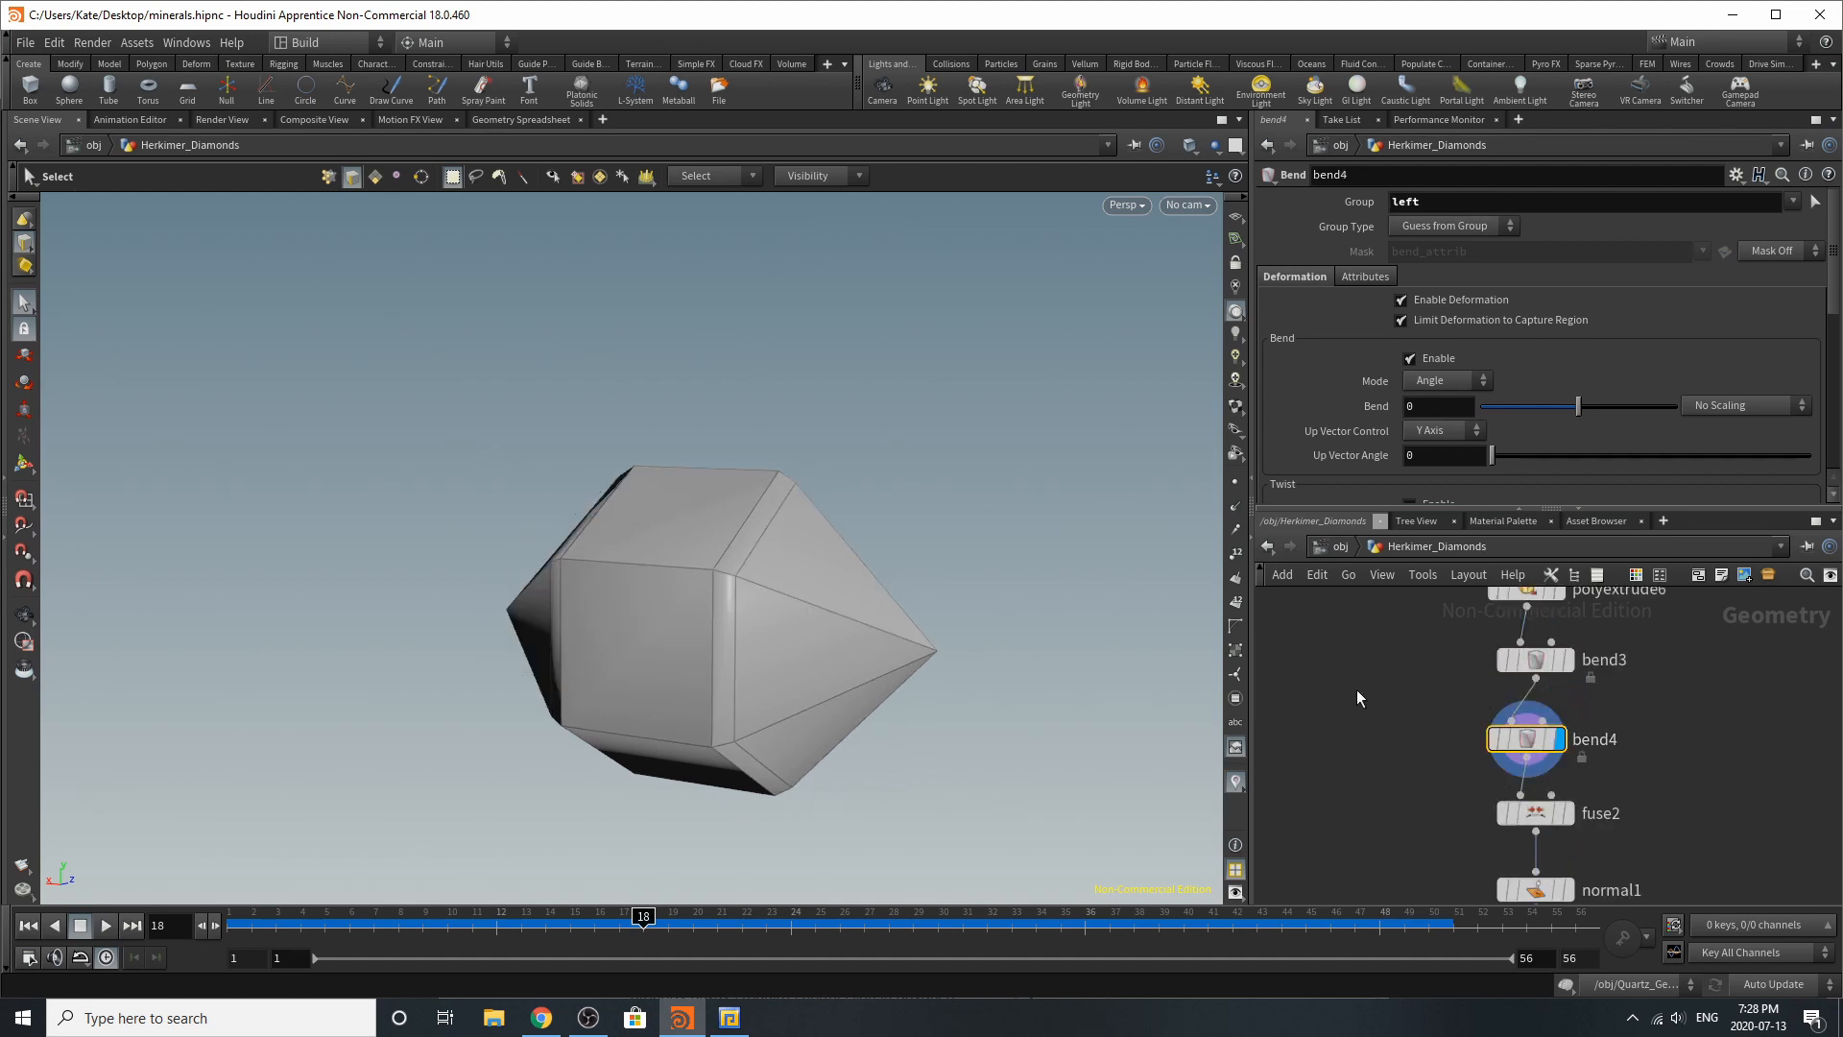
pyautogui.keyDown('alt'); pyautogui.moveTo(674, 618); pyautogui.dragTo(998, 625); pyautogui.keyUp('alt')
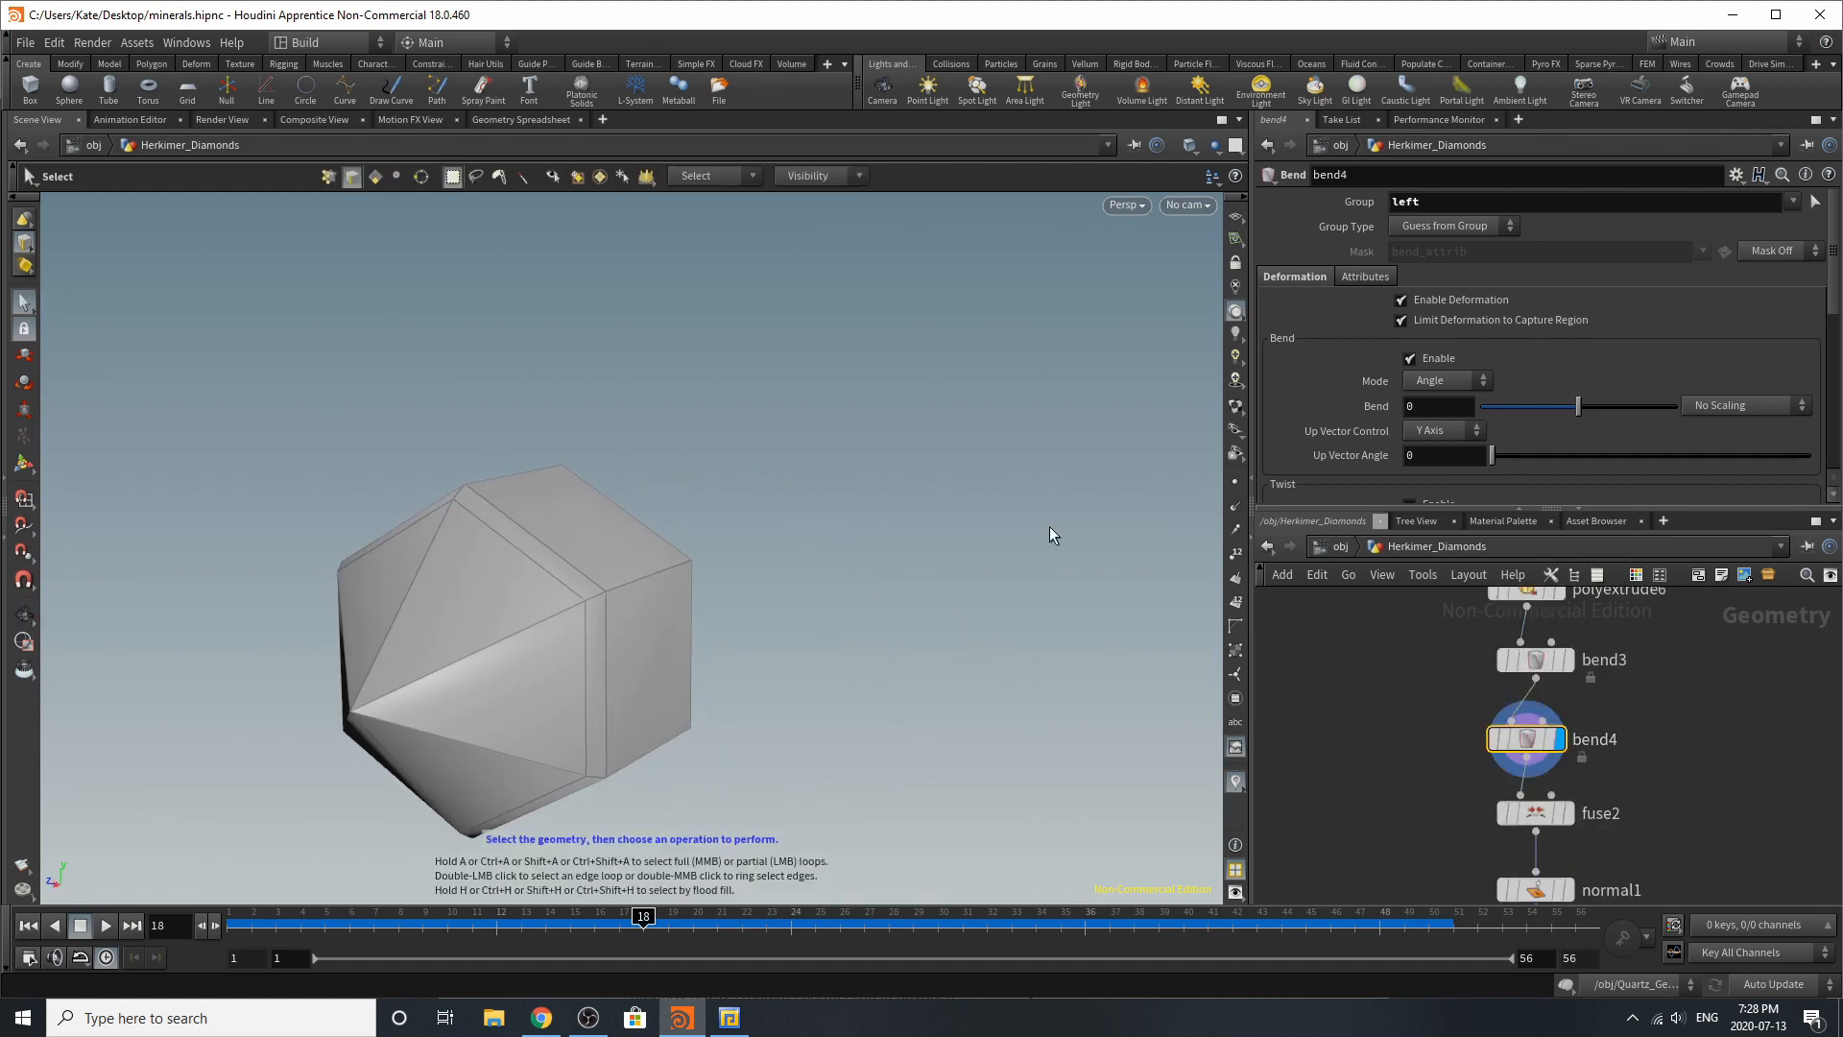
pyautogui.scroll(-5, 1549, 428)
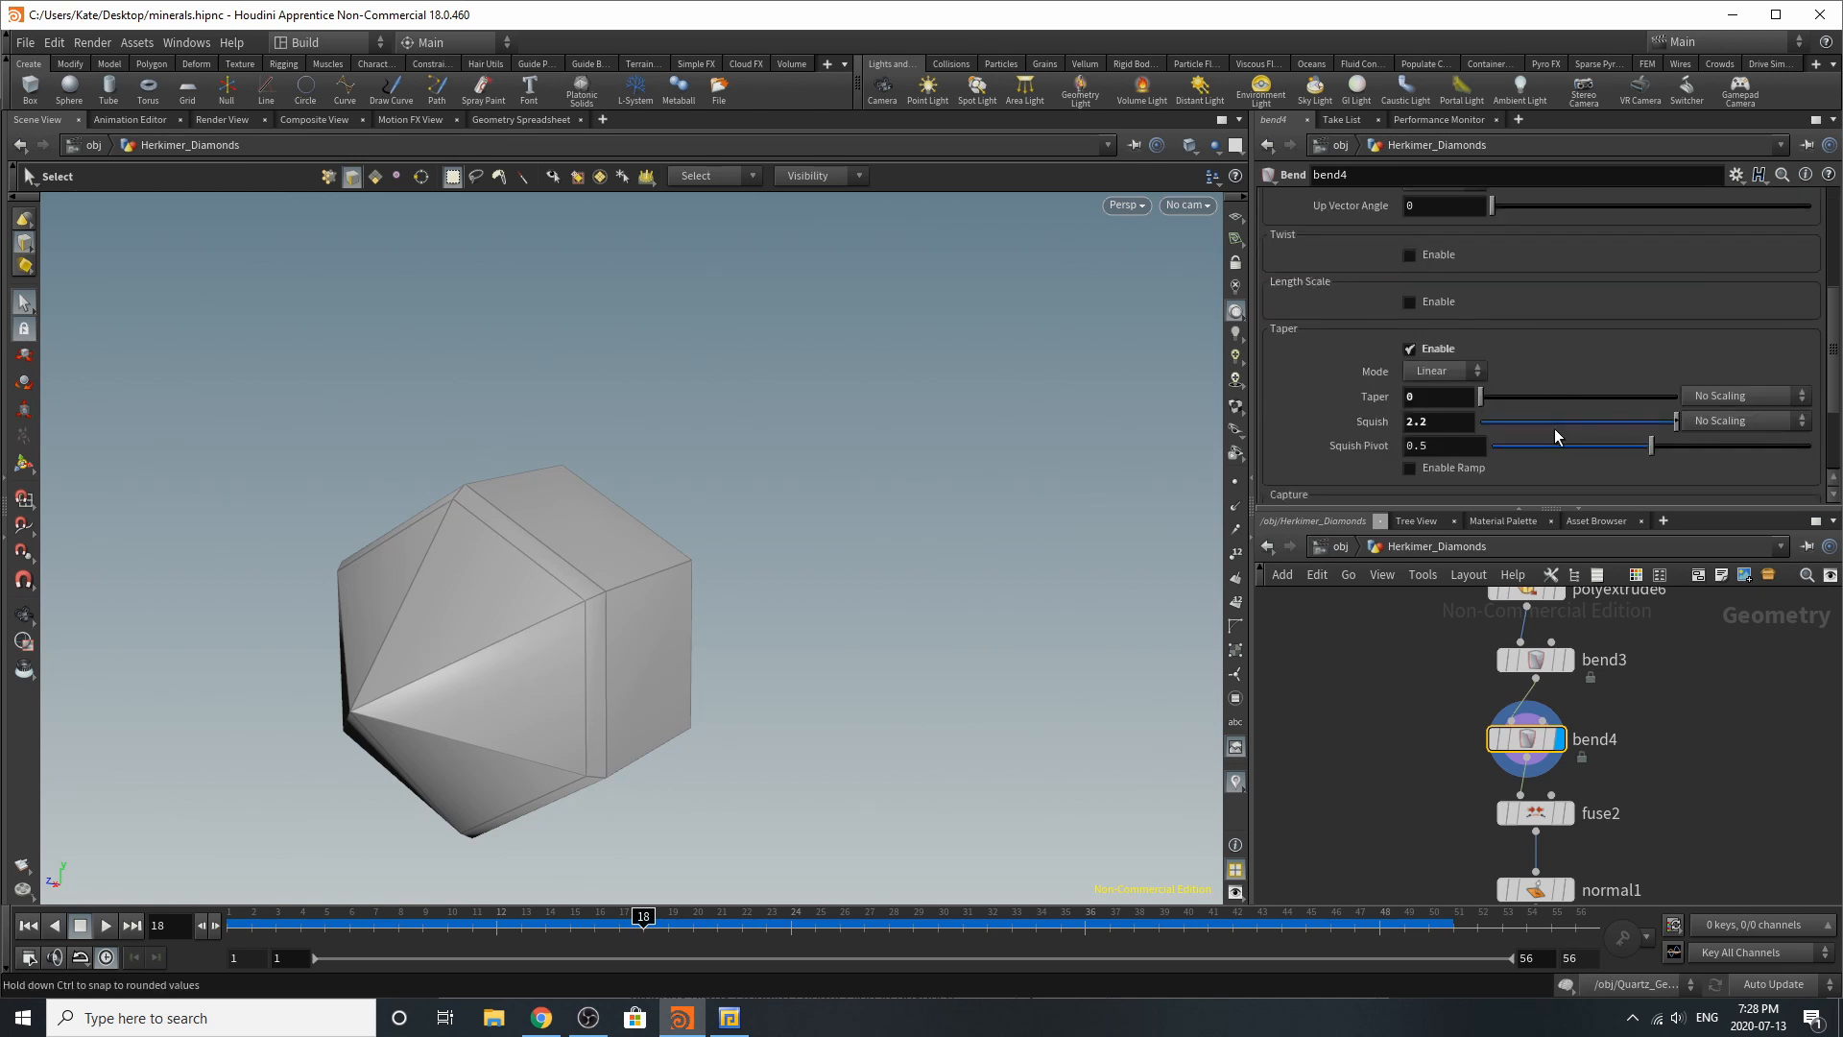
pyautogui.scroll(-2, 1553, 428)
pyautogui.scroll(-1, 1458, 376)
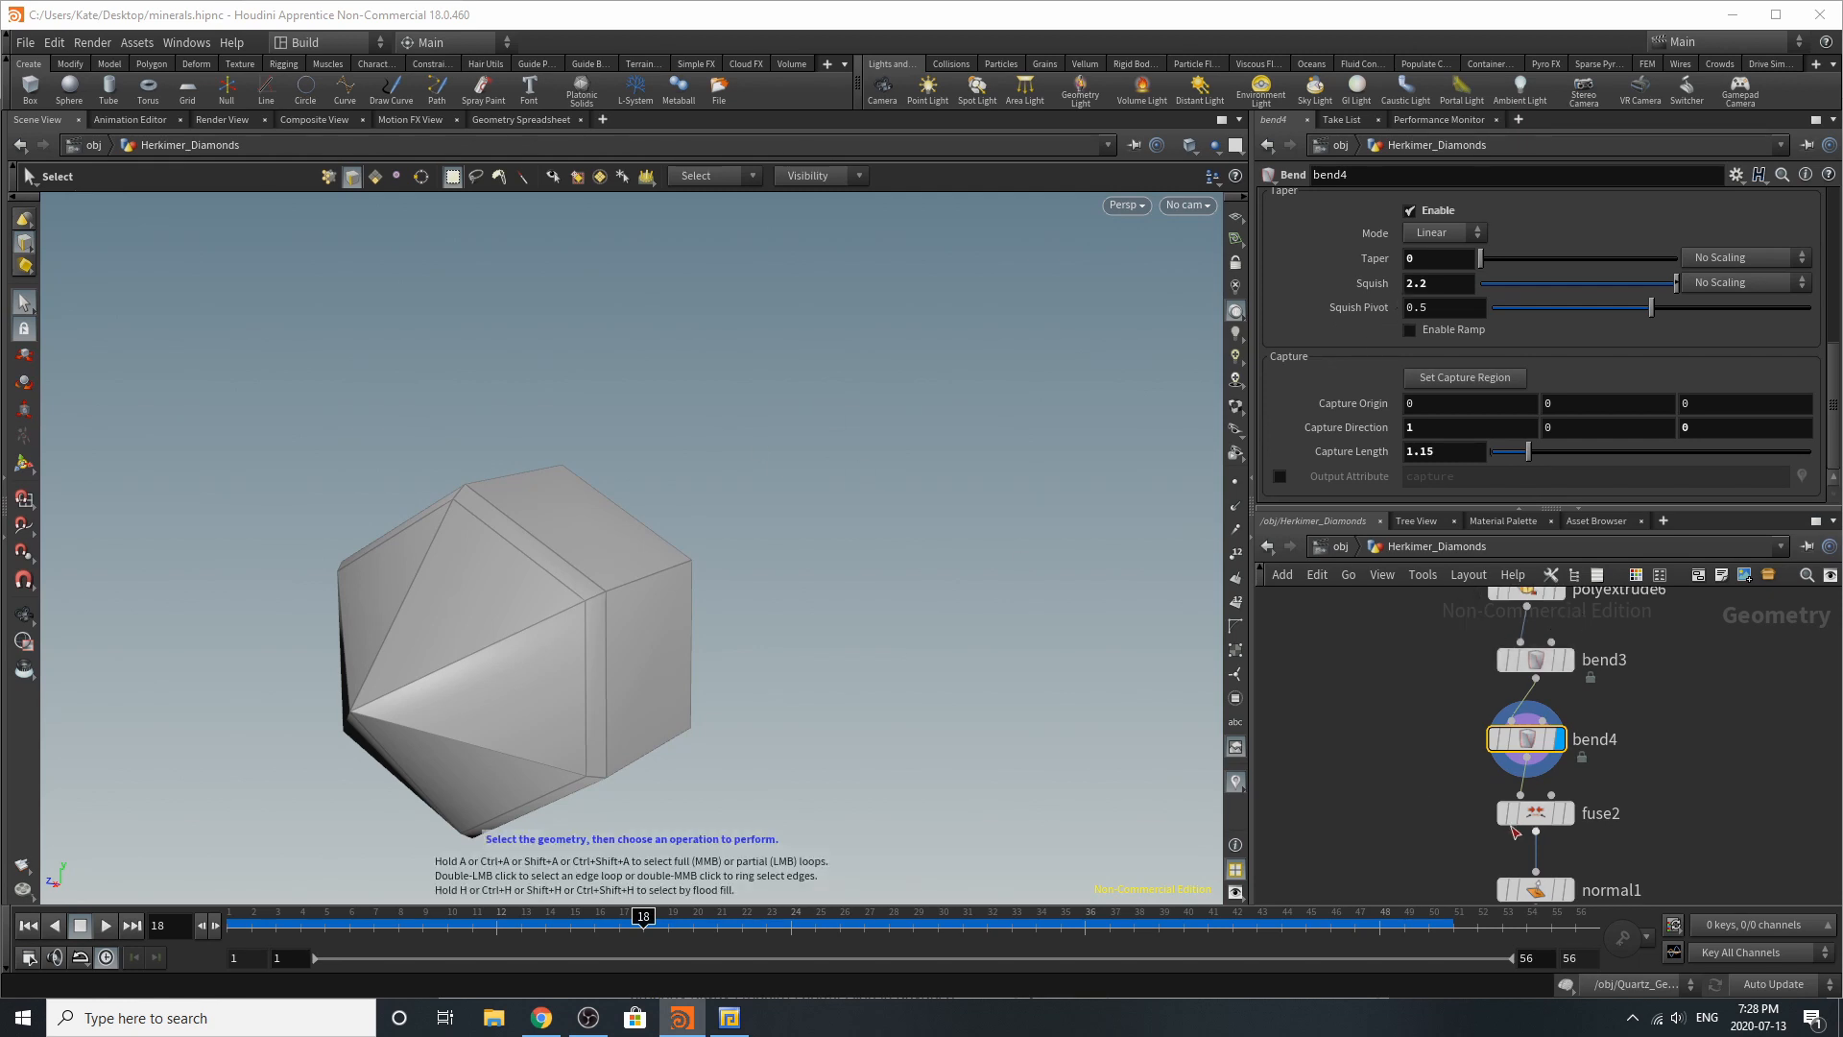
# Step: Display fuse2 with point markers turned on and examine the points at the crystal's tip up close
pyautogui.click(1568, 814)
pyautogui.click(1540, 814)
pyautogui.keyDown('alt'); pyautogui.moveTo(795, 648); pyautogui.dragTo(617, 649); pyautogui.keyUp('alt')
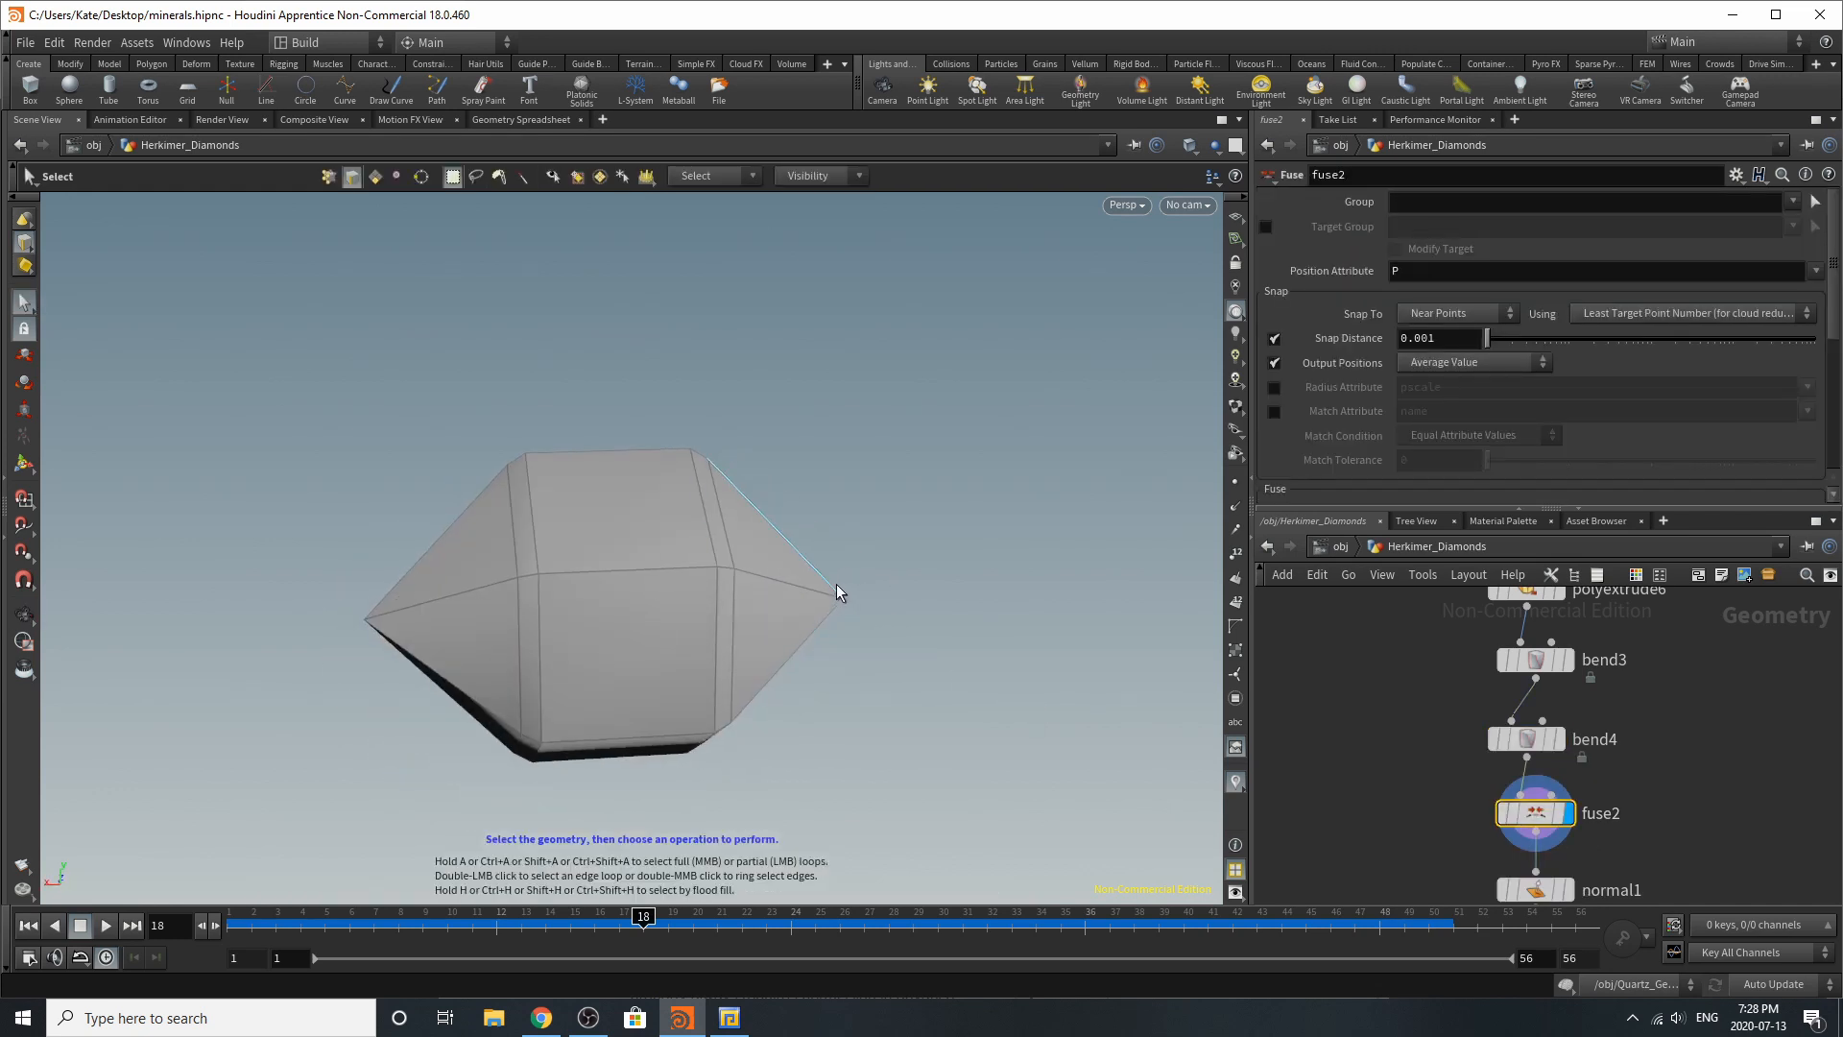
pyautogui.click(1235, 483)
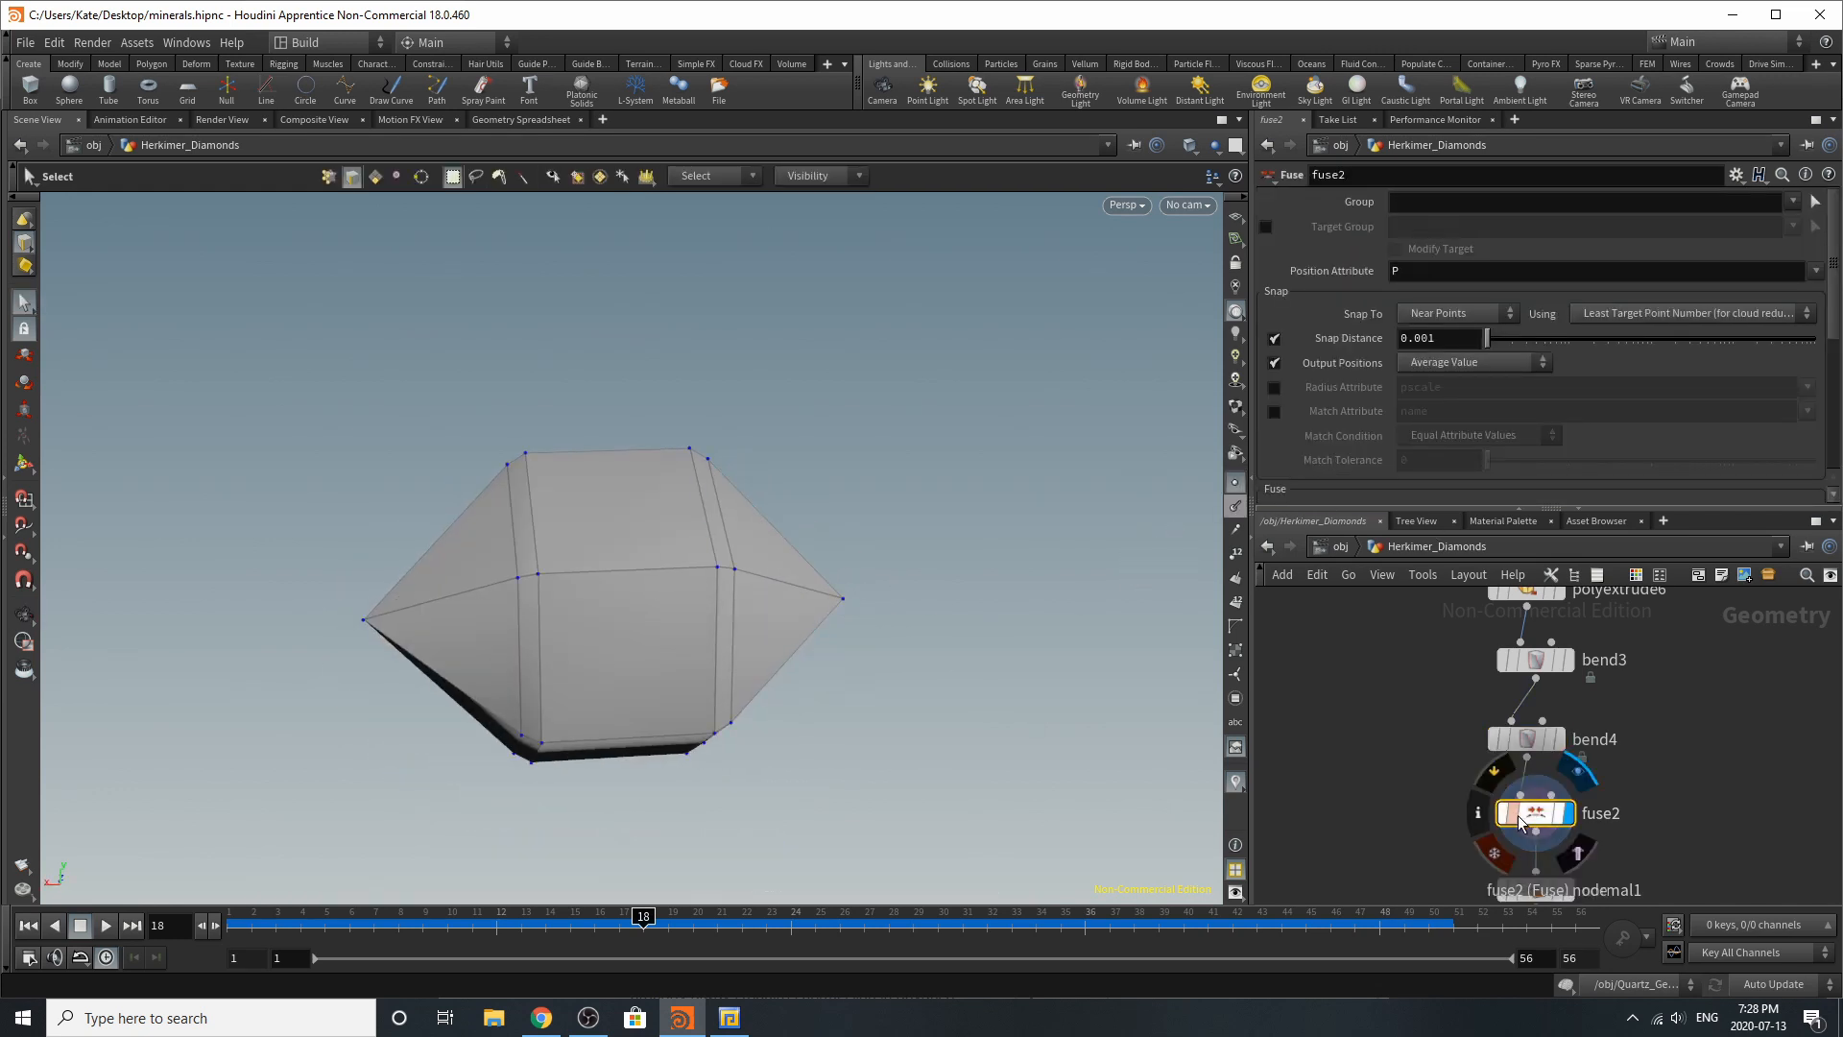
pyautogui.keyDown('alt'); pyautogui.moveTo(851, 633); pyautogui.dragTo(860, 666); pyautogui.keyUp('alt')
pyautogui.keyDown('alt'); pyautogui.moveTo(995, 663); pyautogui.dragTo(1168, 572, button='right'); pyautogui.keyUp('alt')
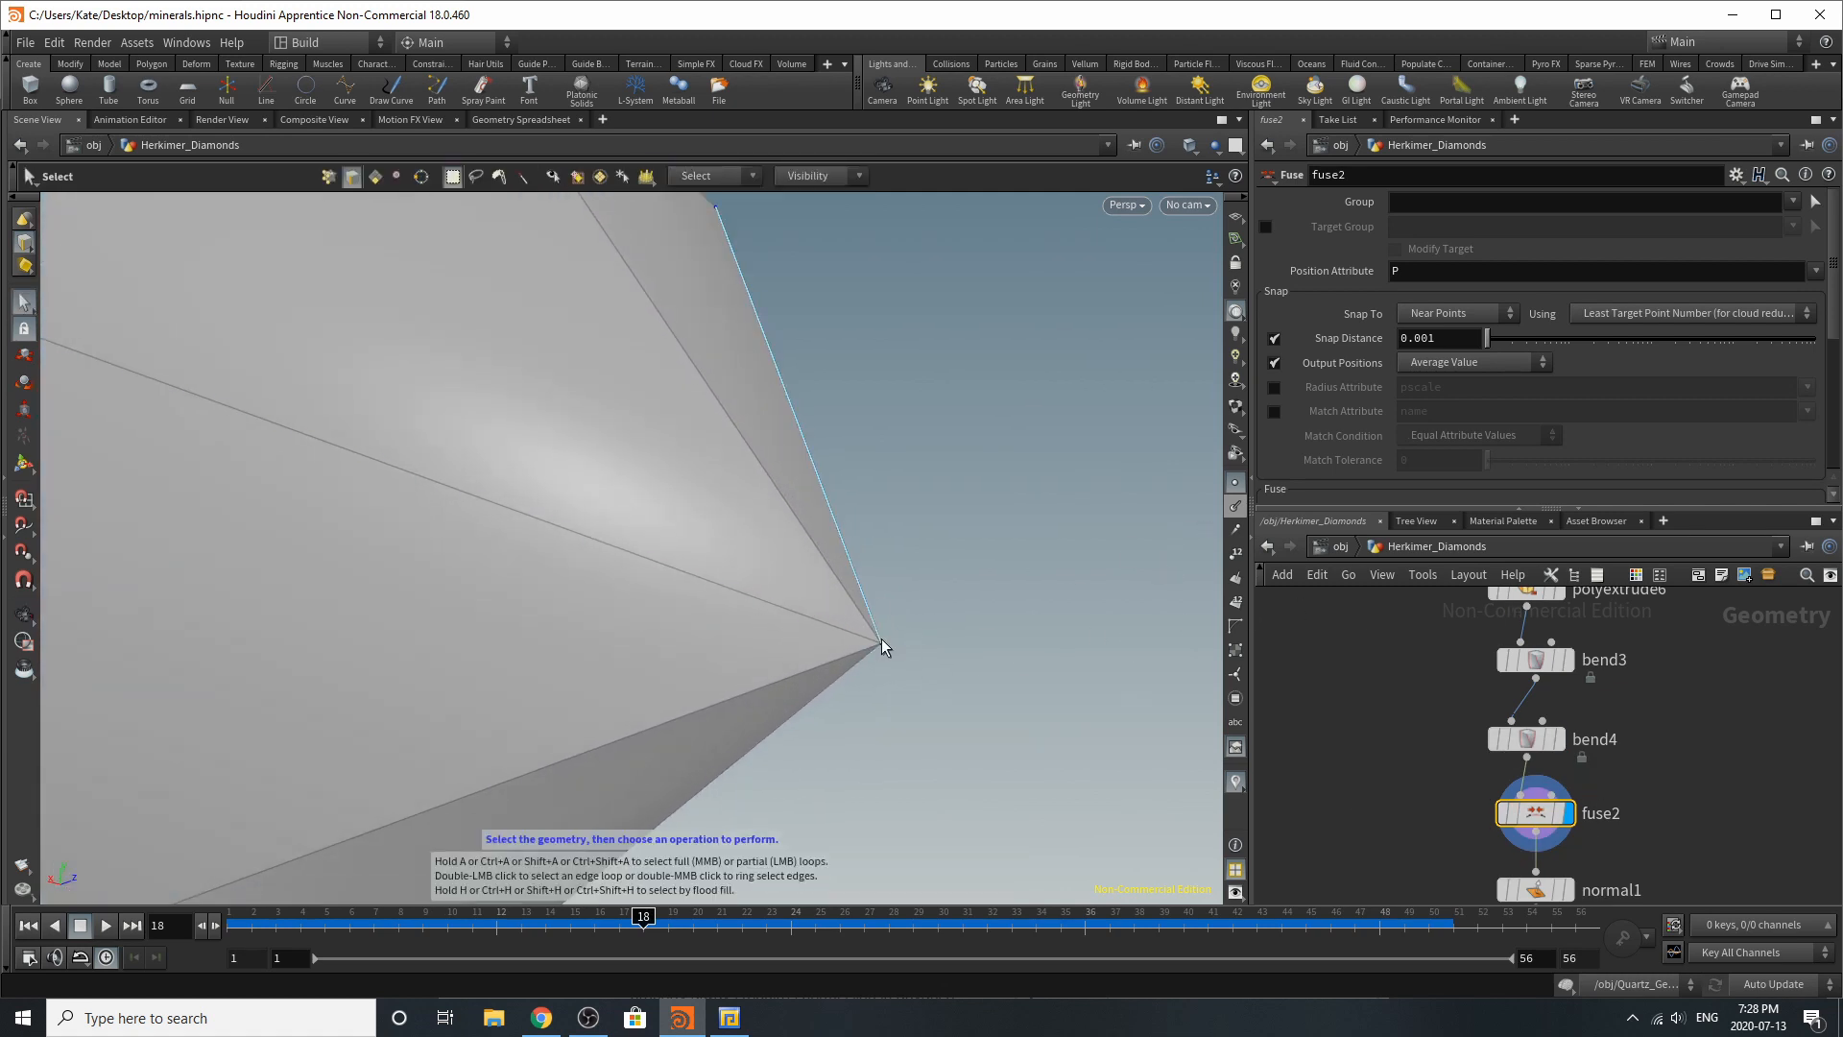
# Step: Display bend4 again and examine the unfused points at the crystal's tips from several sides
pyautogui.click(1559, 741)
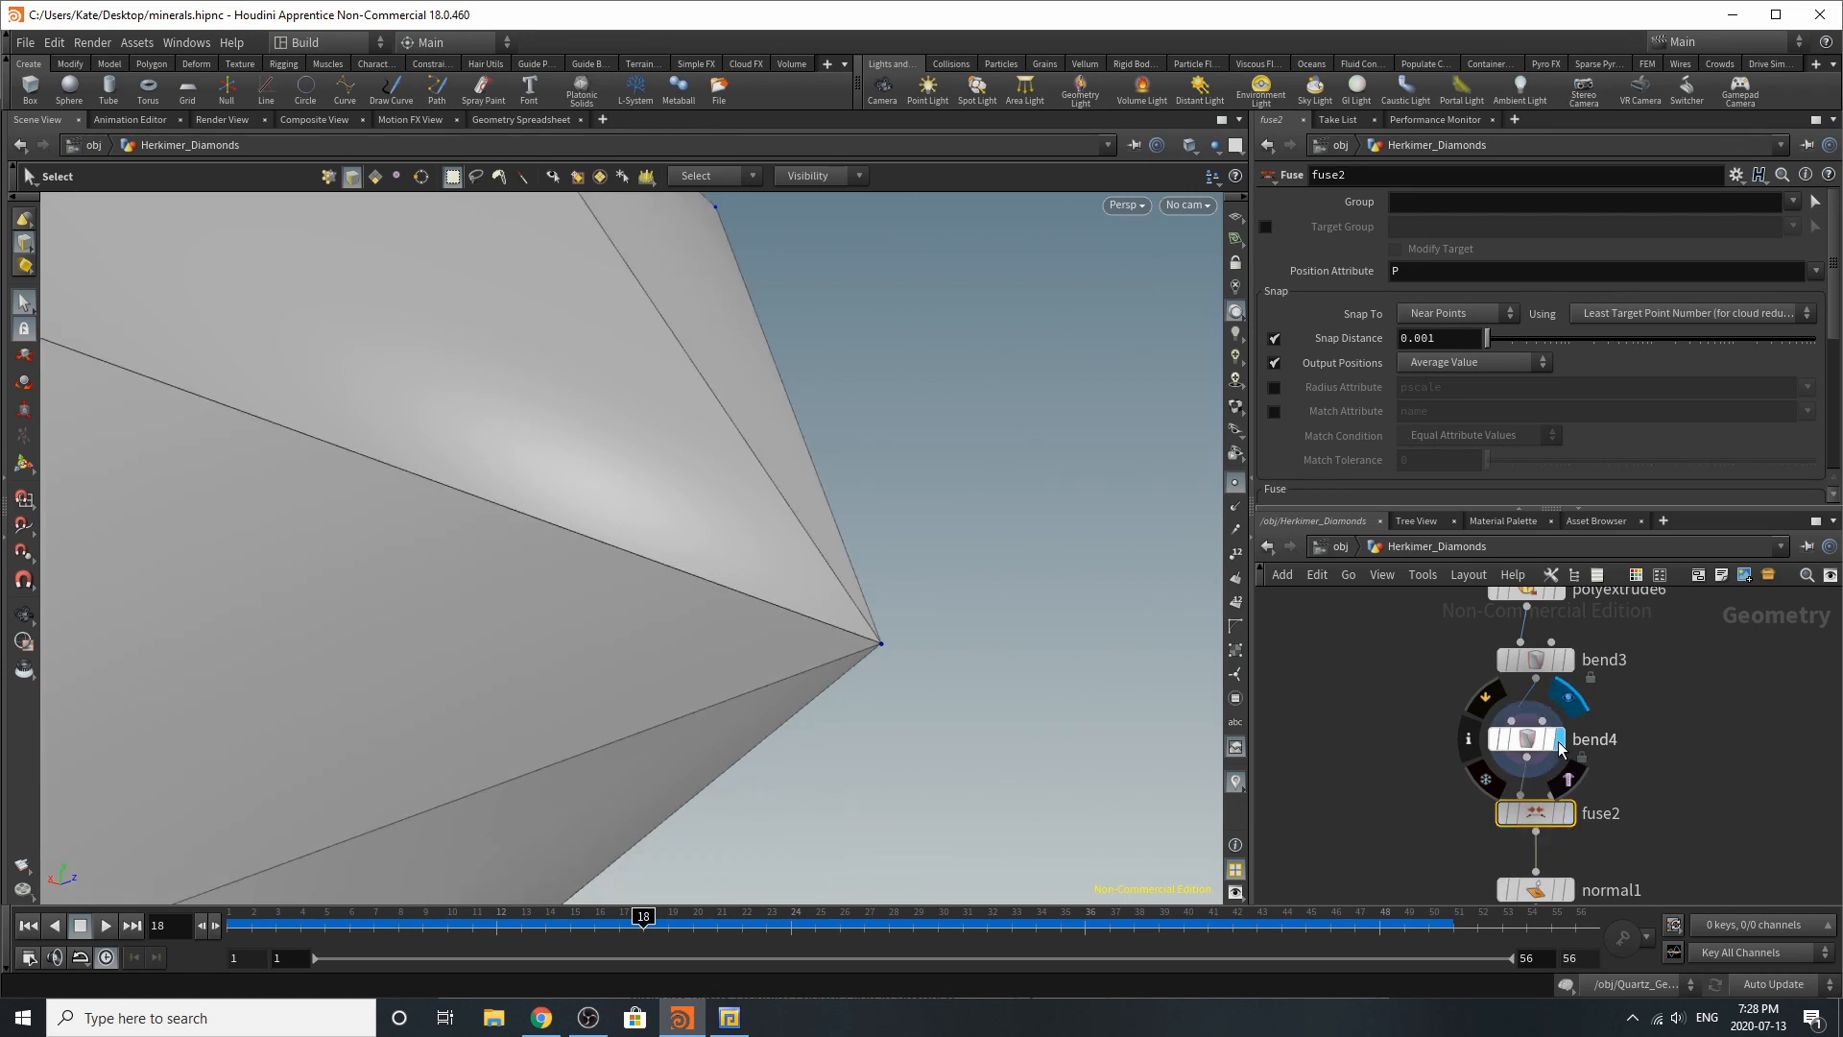
pyautogui.click(1528, 742)
pyautogui.keyDown('alt'); pyautogui.moveTo(965, 650); pyautogui.dragTo(1512, 645); pyautogui.keyUp('alt')
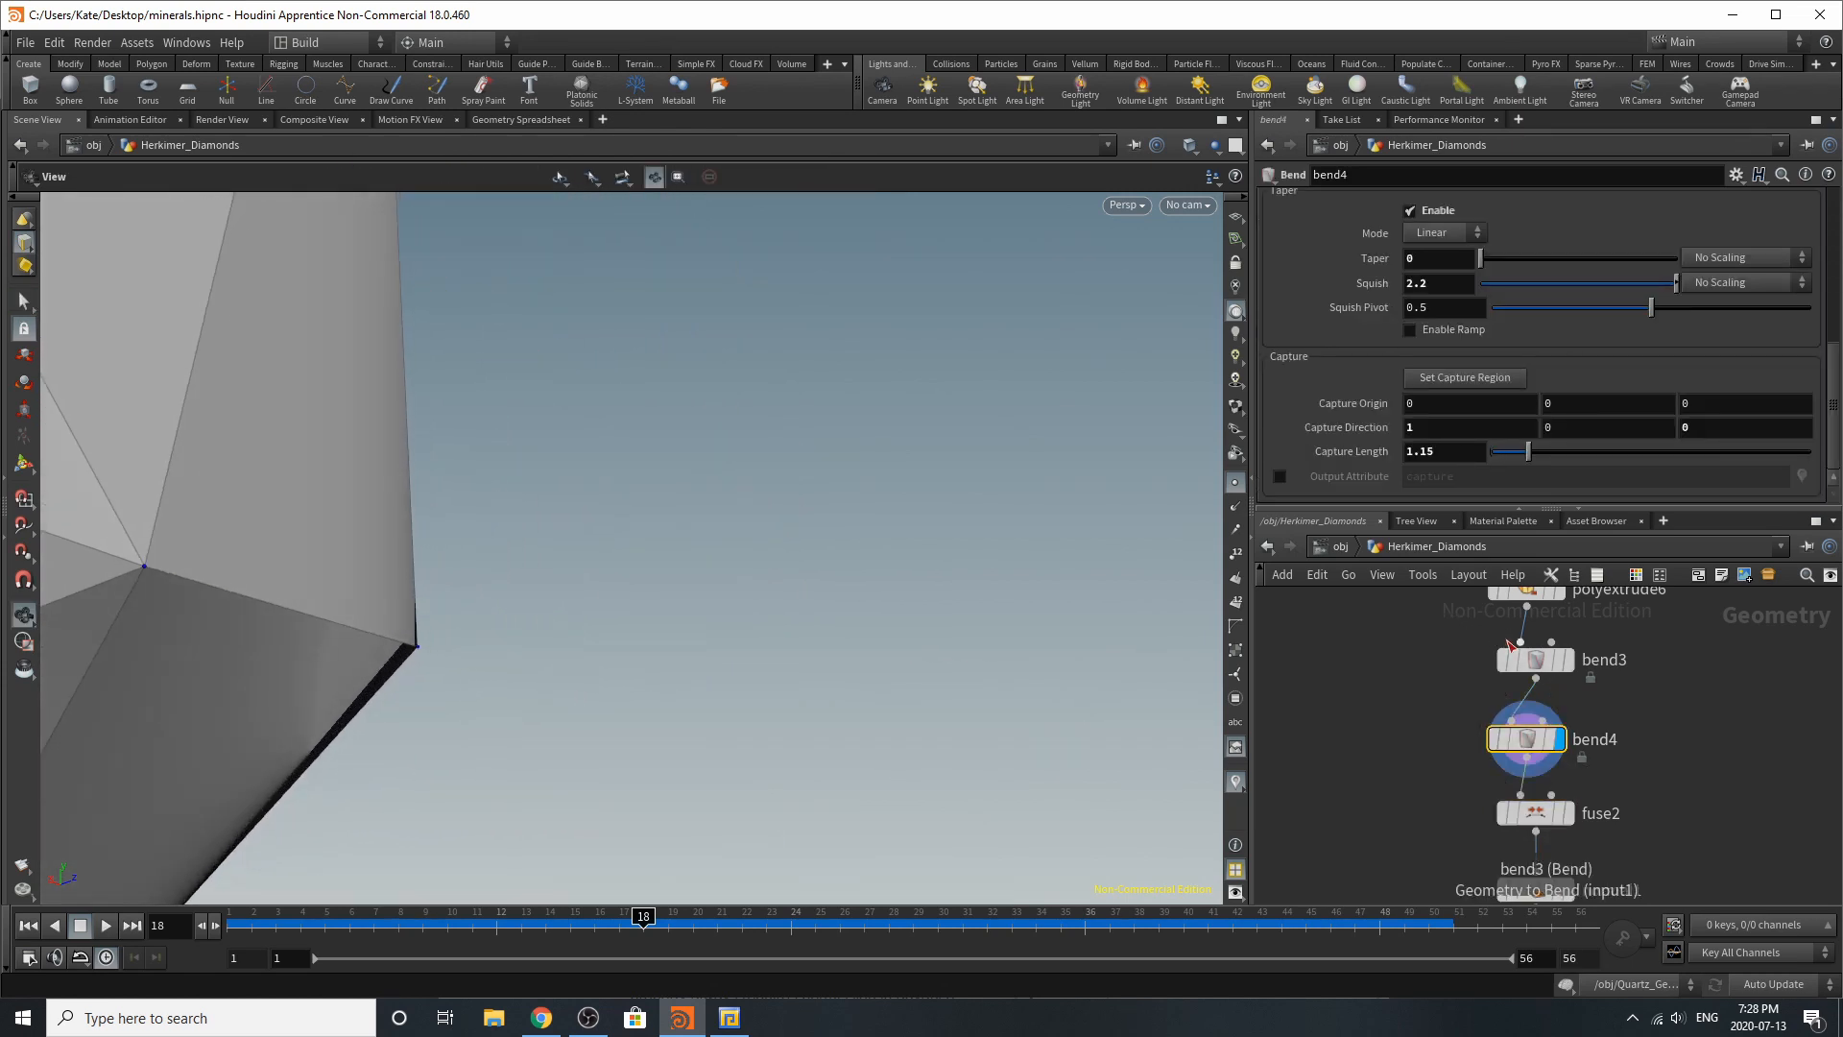
pyautogui.moveTo(329, 572)
pyautogui.keyDown('alt'); pyautogui.mouseDown()
pyautogui.moveTo(288, 551)
pyautogui.moveTo(403, 547)
pyautogui.moveTo(238, 568)
pyautogui.moveTo(320, 588)
pyautogui.mouseUp(); pyautogui.keyUp('alt')
pyautogui.scroll(-3, 238, 568)
pyautogui.scroll(-5, 444, 617)
pyautogui.moveTo(629, 605); pyautogui.dragTo(707, 660, button='middle')
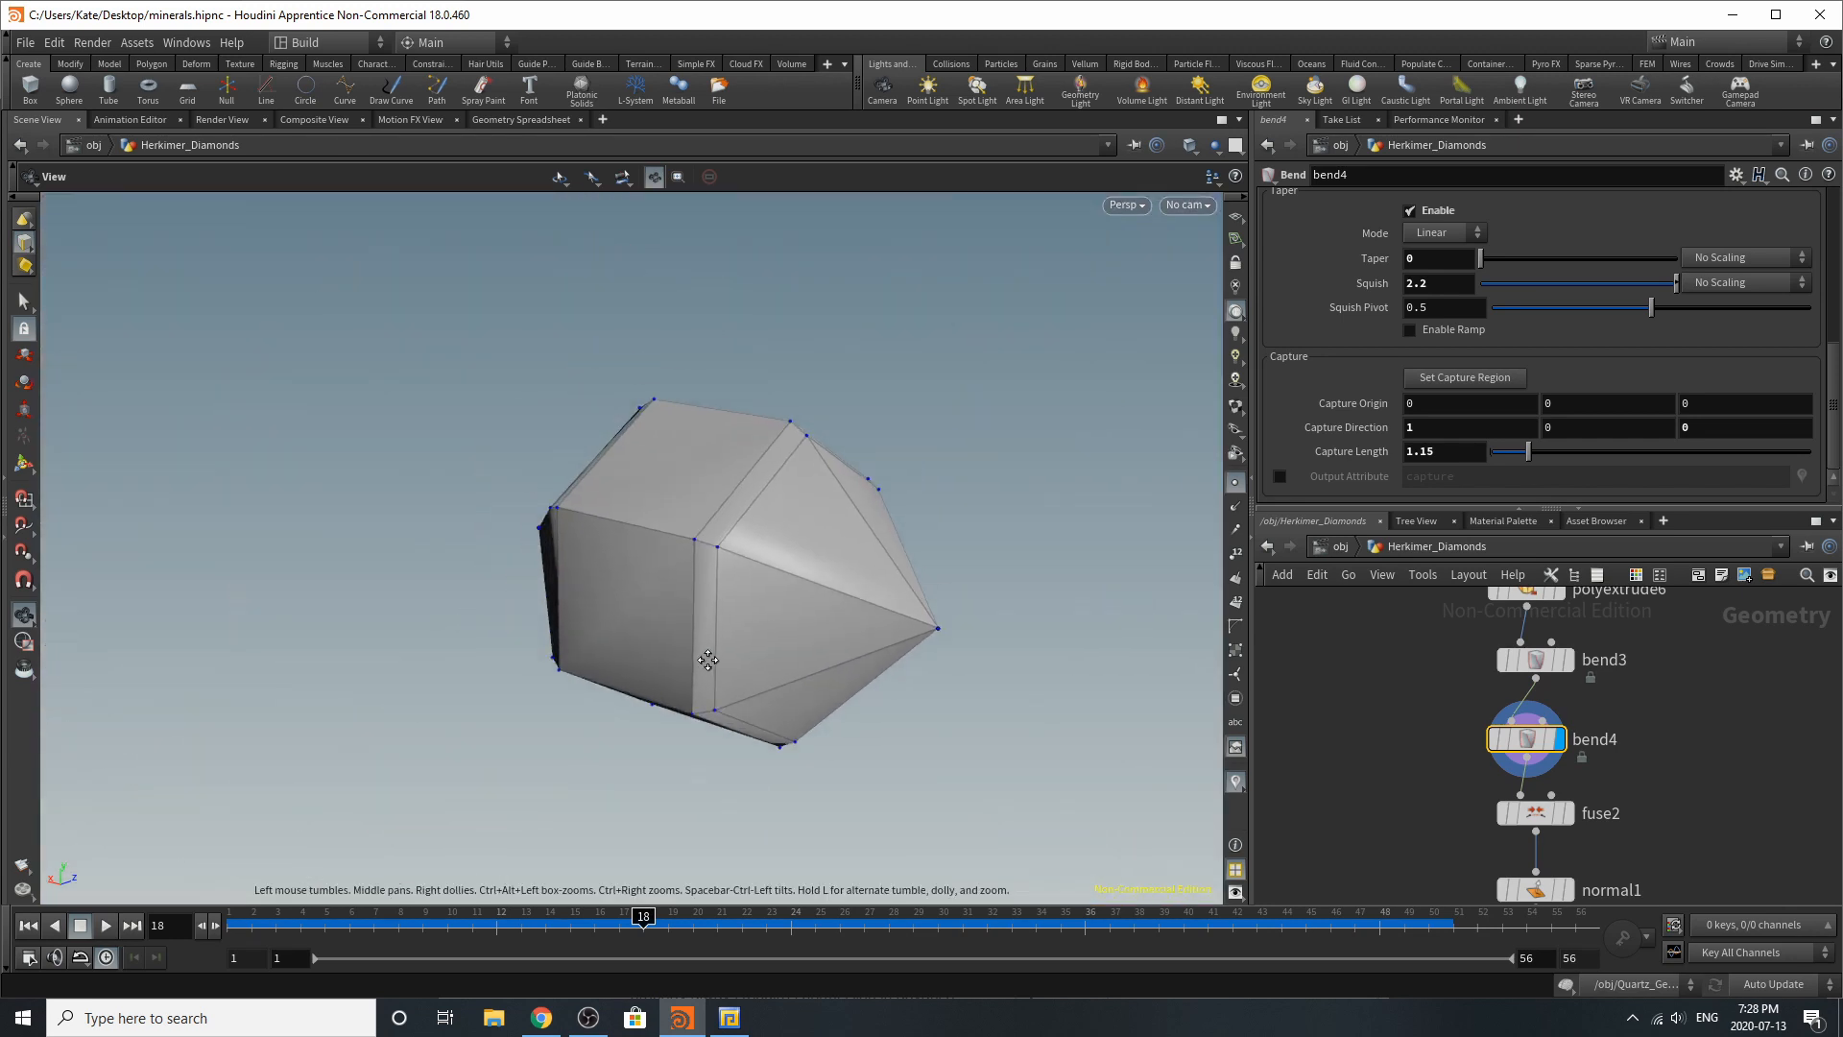
pyautogui.moveTo(708, 660); pyautogui.dragTo(880, 638)
pyautogui.press('s')
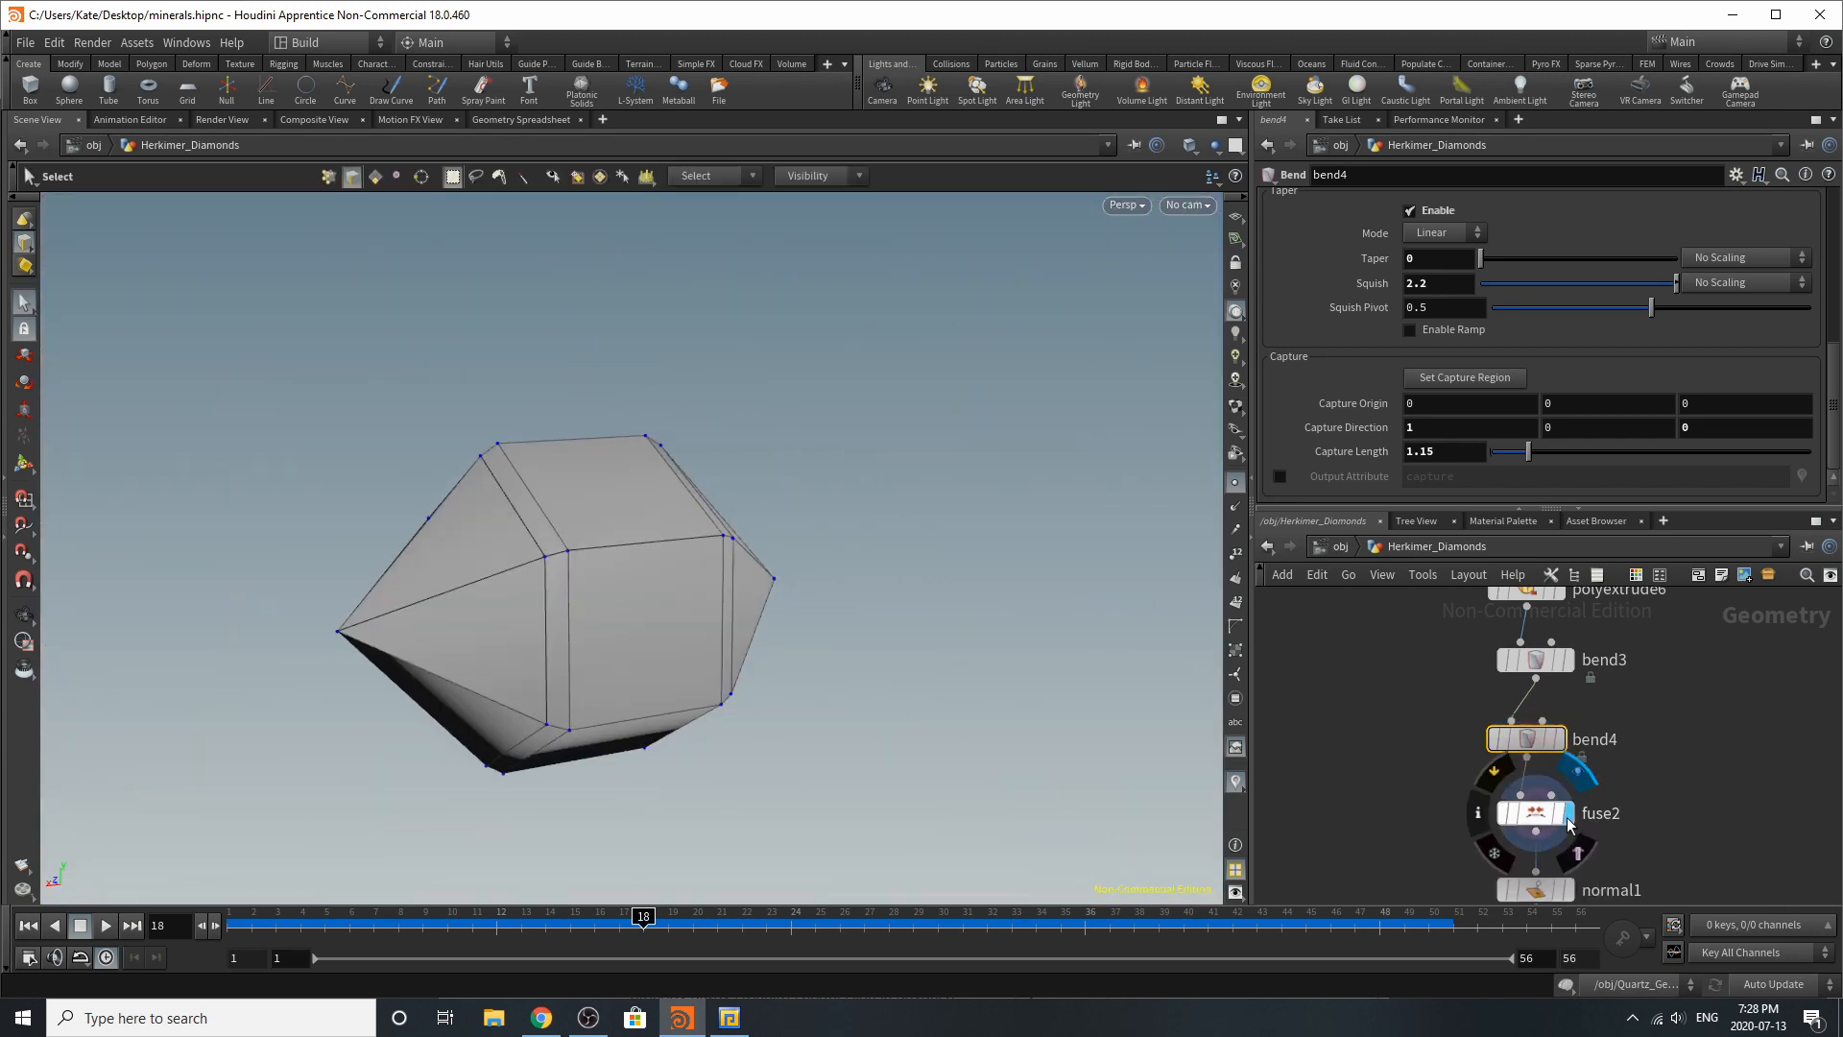
# Step: Go through fuse2 and normal1 at the end of the chain and display the Out_Diamond null
pyautogui.click(1544, 816)
pyautogui.scroll(-4, 1609, 667)
pyautogui.scroll(4, 1601, 758)
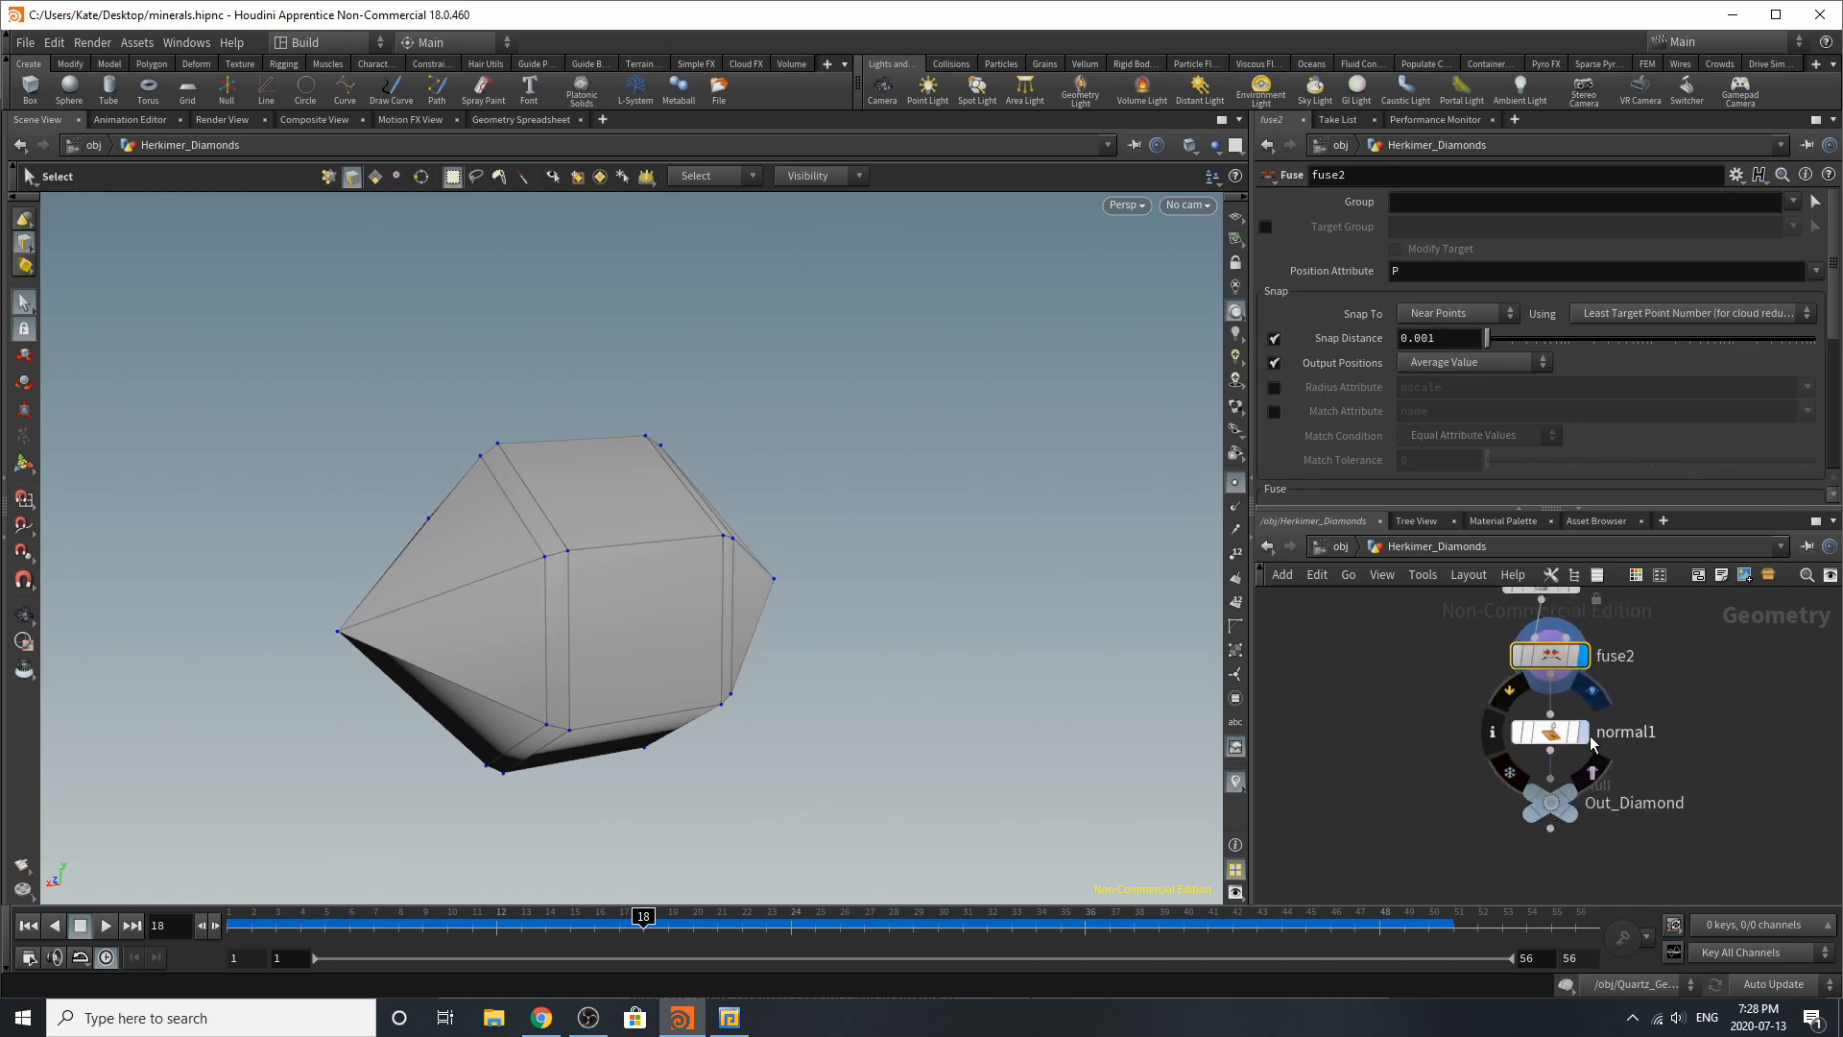
pyautogui.click(1584, 735)
pyautogui.click(1547, 740)
pyautogui.click(1548, 805)
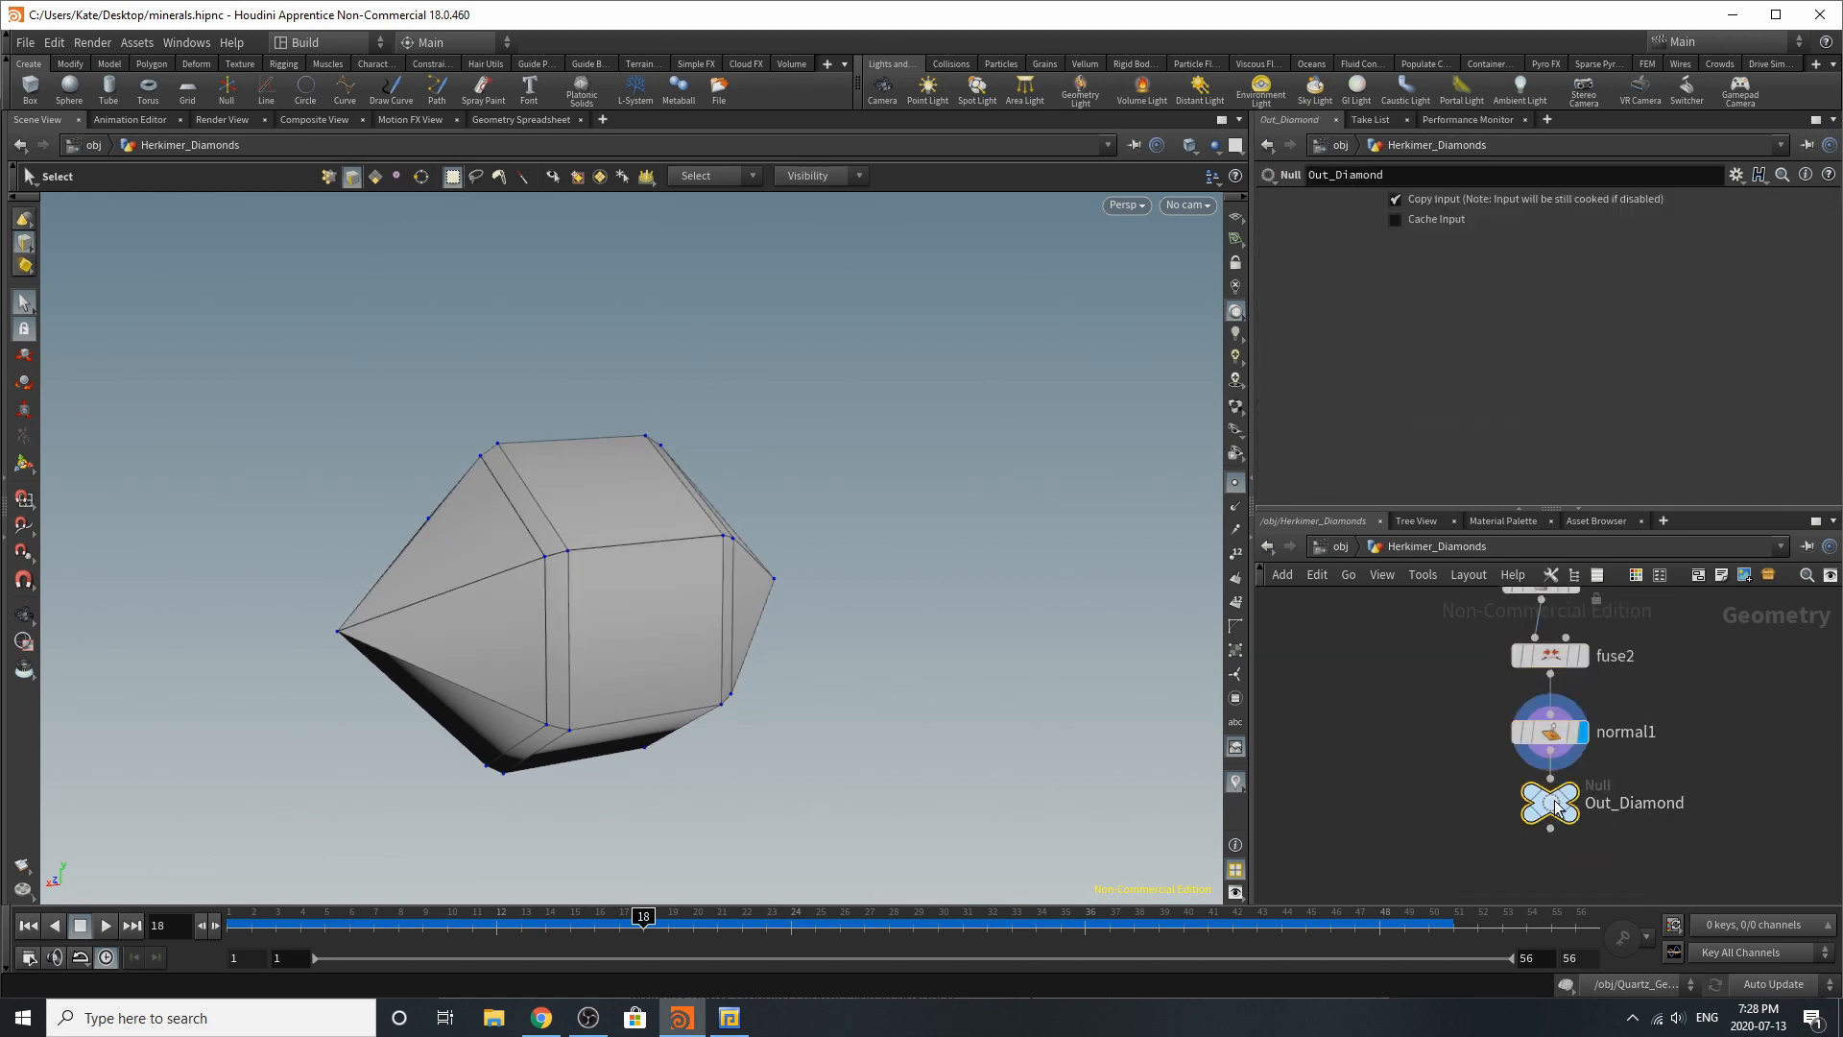
pyautogui.click(1571, 792)
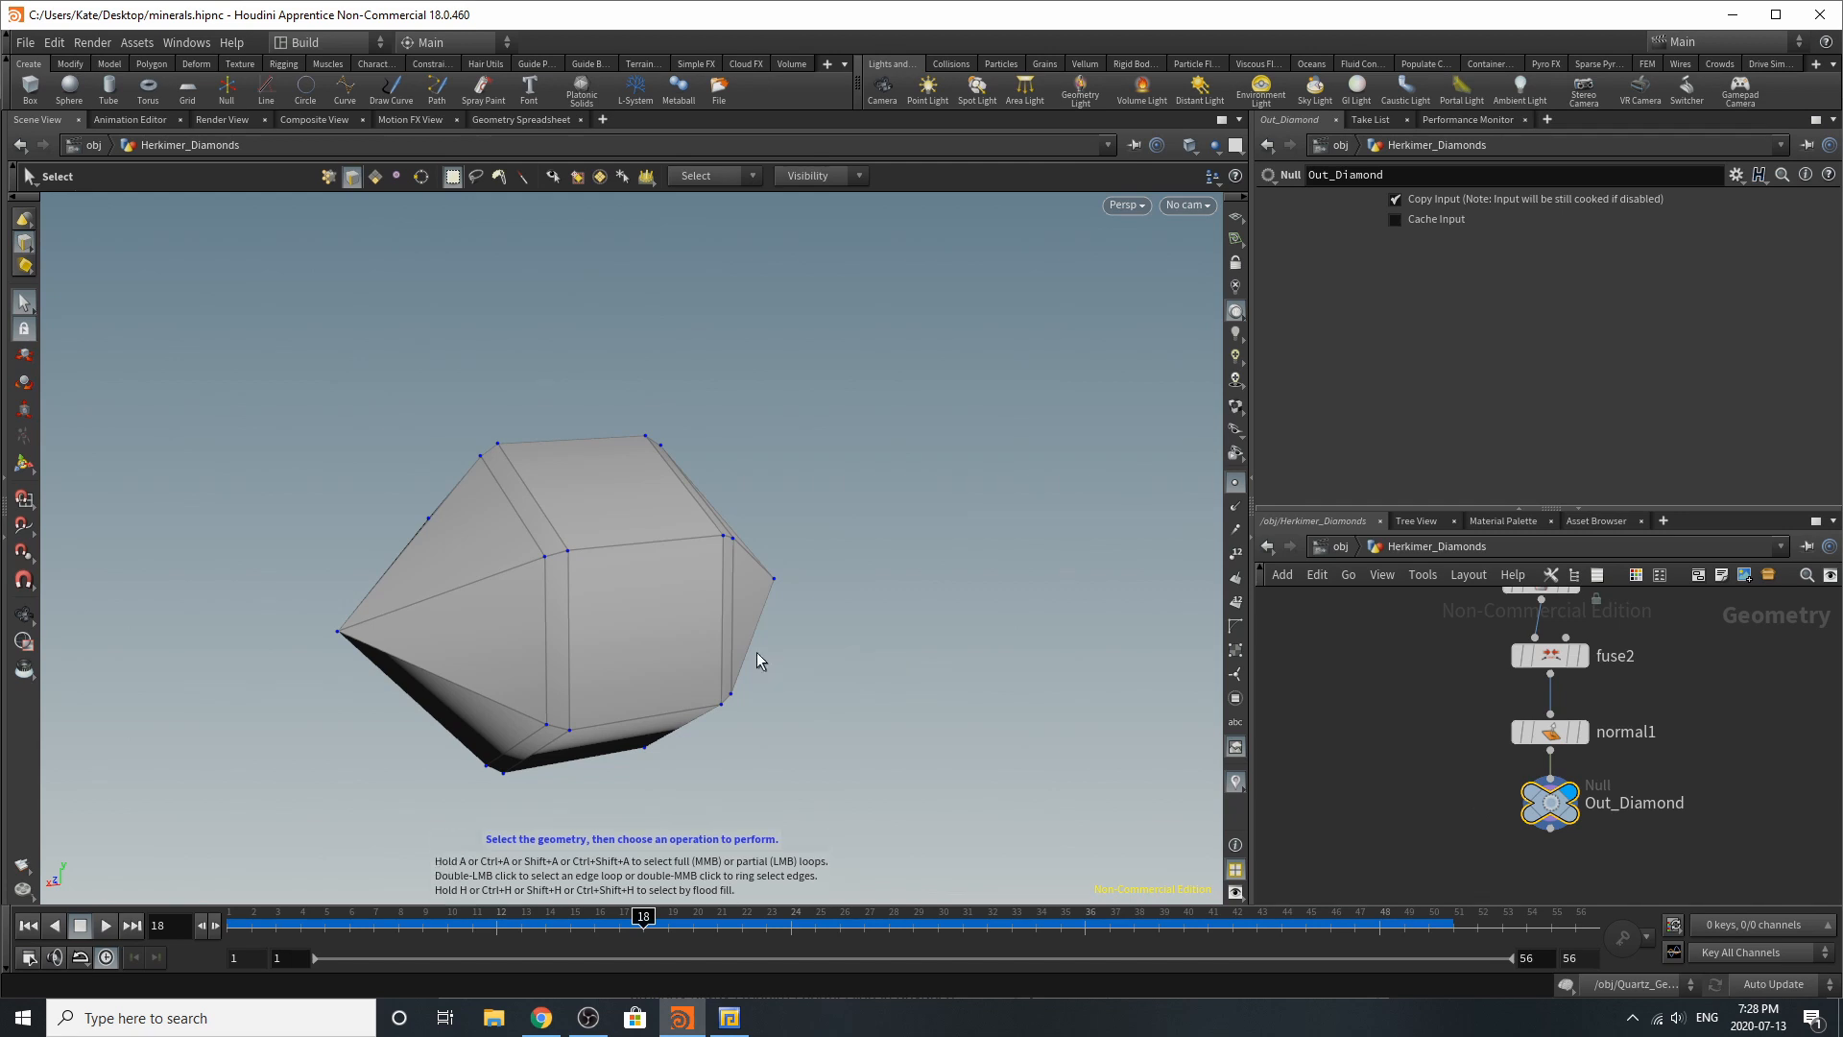
# Step: Return to the object level and look at the scene through Herkimer_Diamonds_Cam
pyautogui.press('Escape')
pyautogui.moveTo(762, 659); pyautogui.dragTo(872, 593)
pyautogui.moveTo(574, 530); pyautogui.dragTo(614, 586)
pyautogui.press('s')
pyautogui.click(1342, 546)
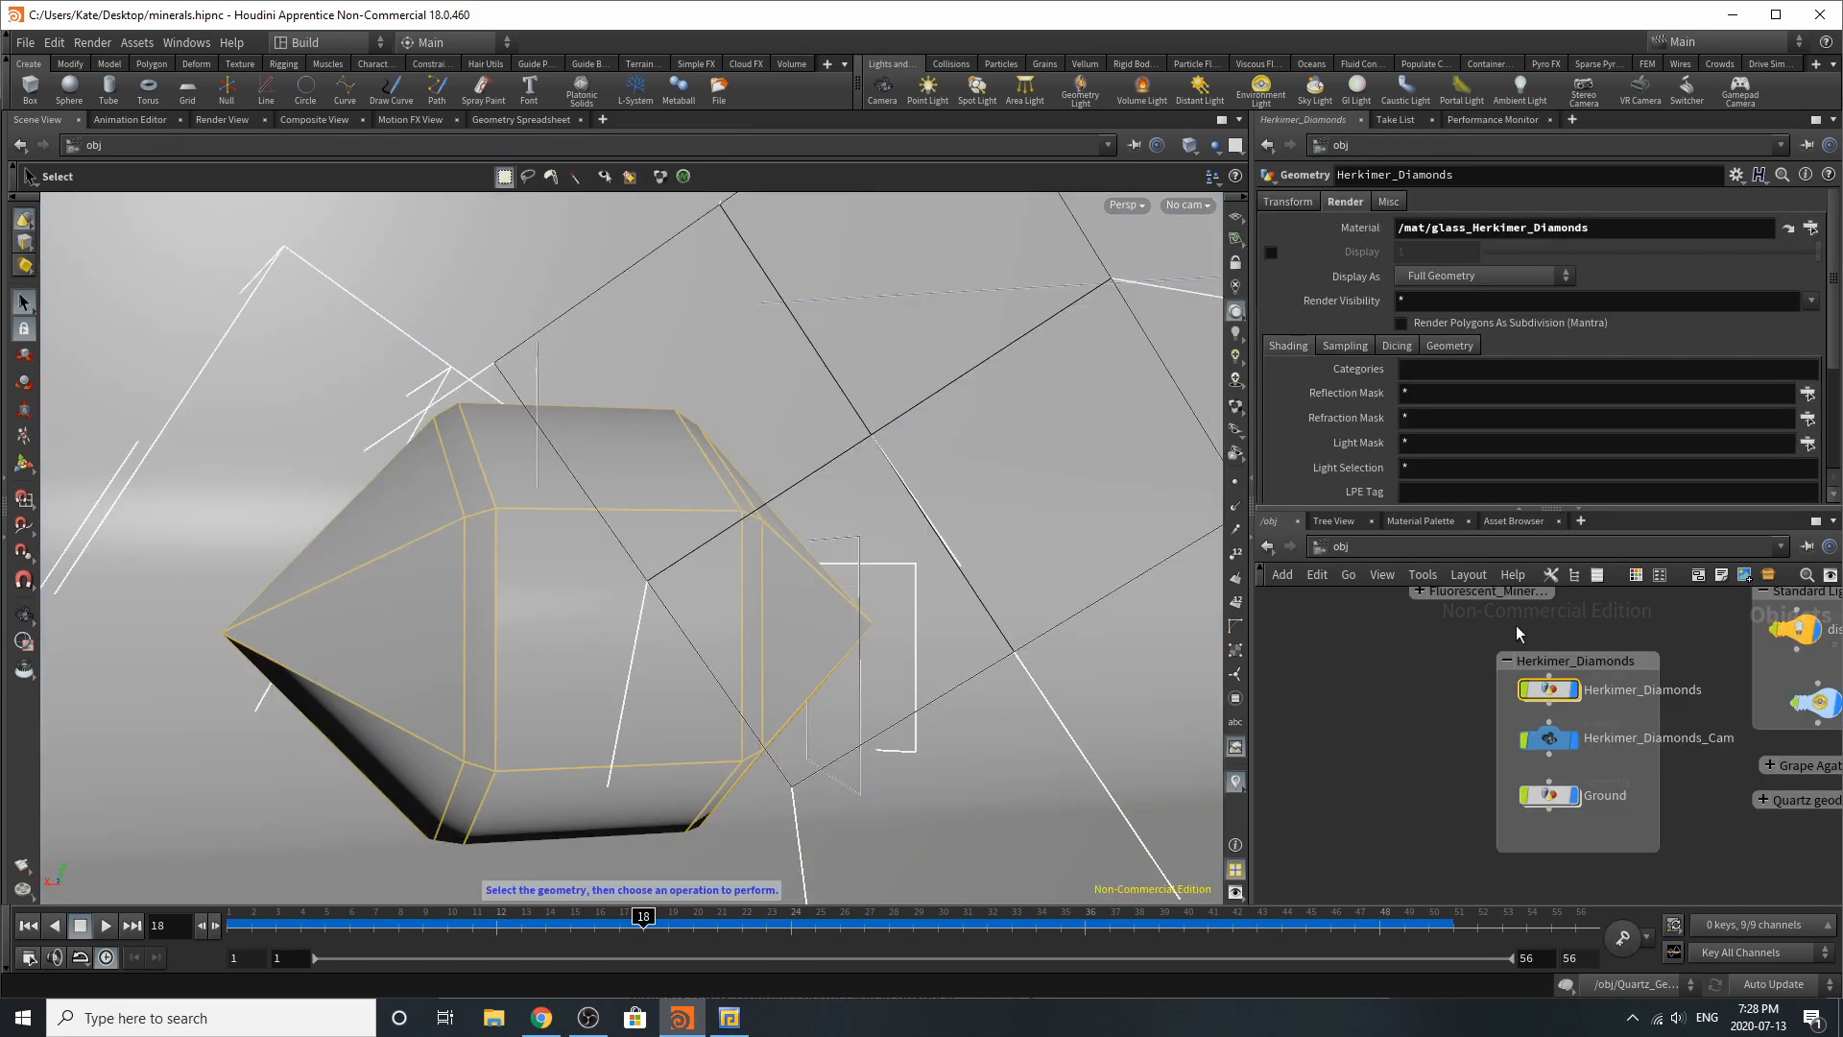
pyautogui.click(1187, 205)
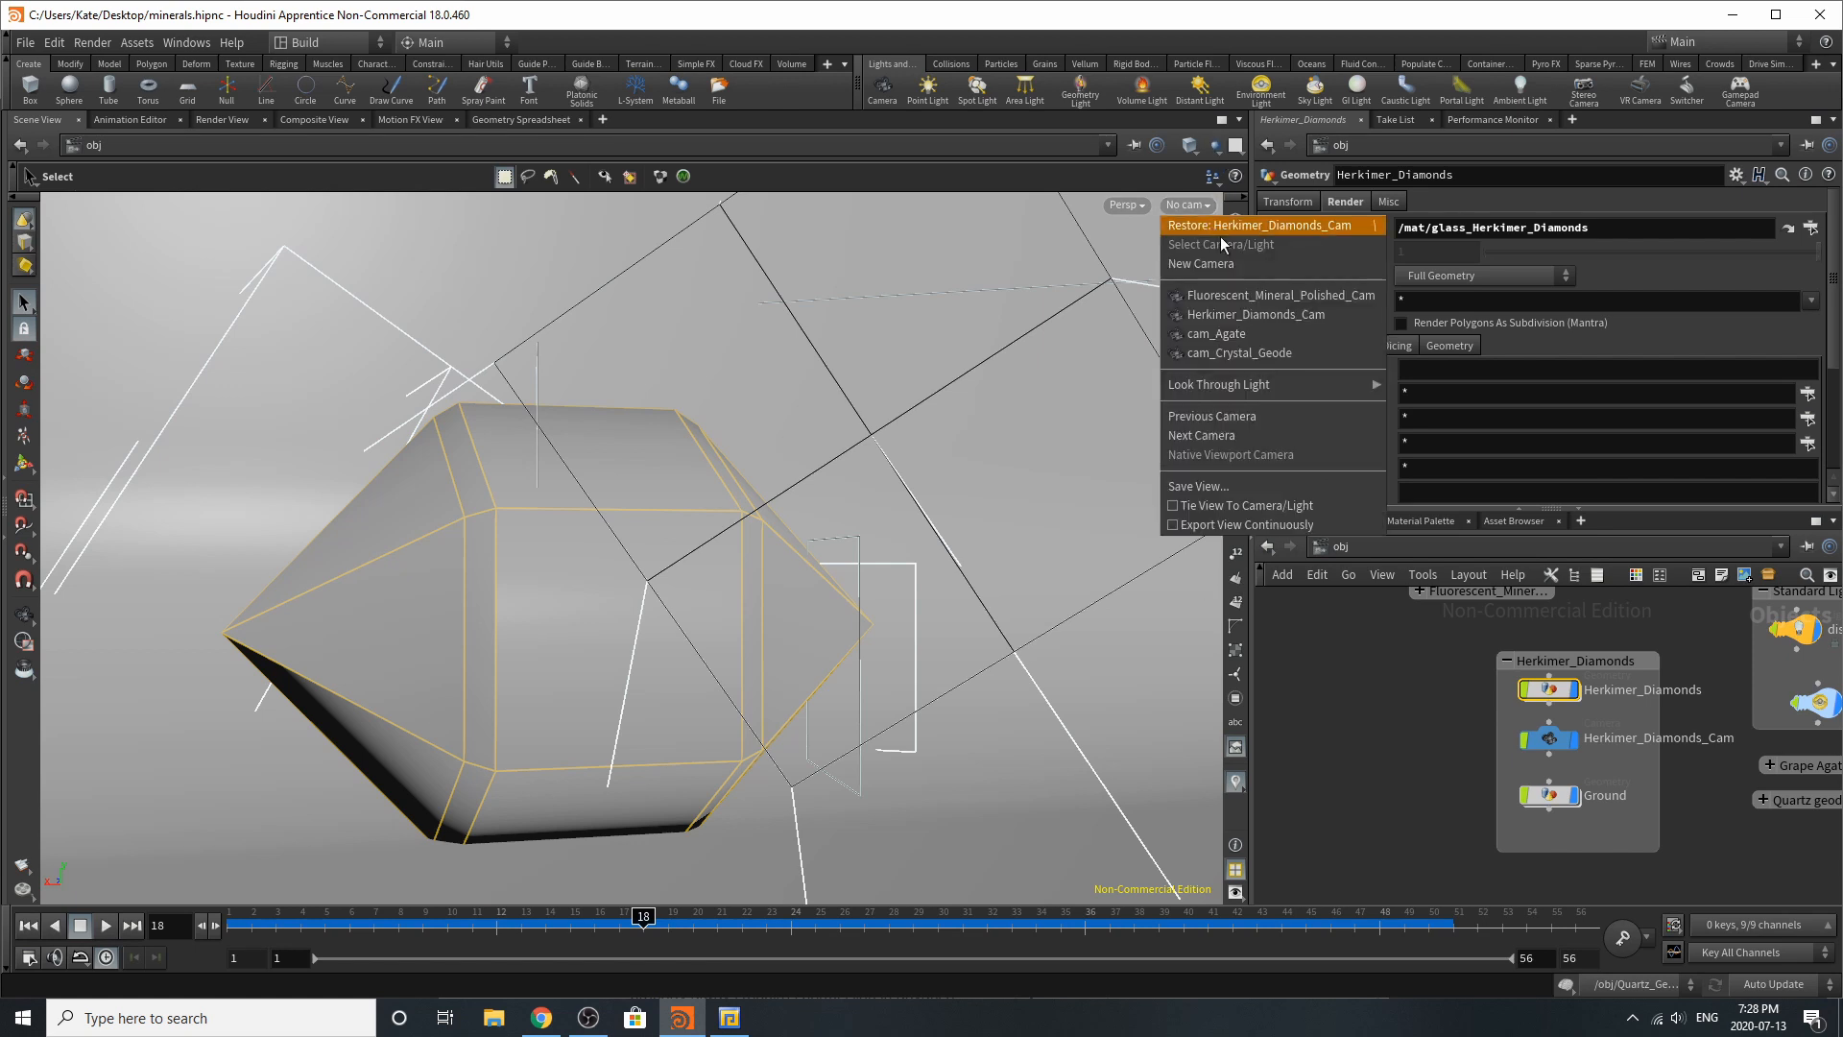
pyautogui.click(1244, 314)
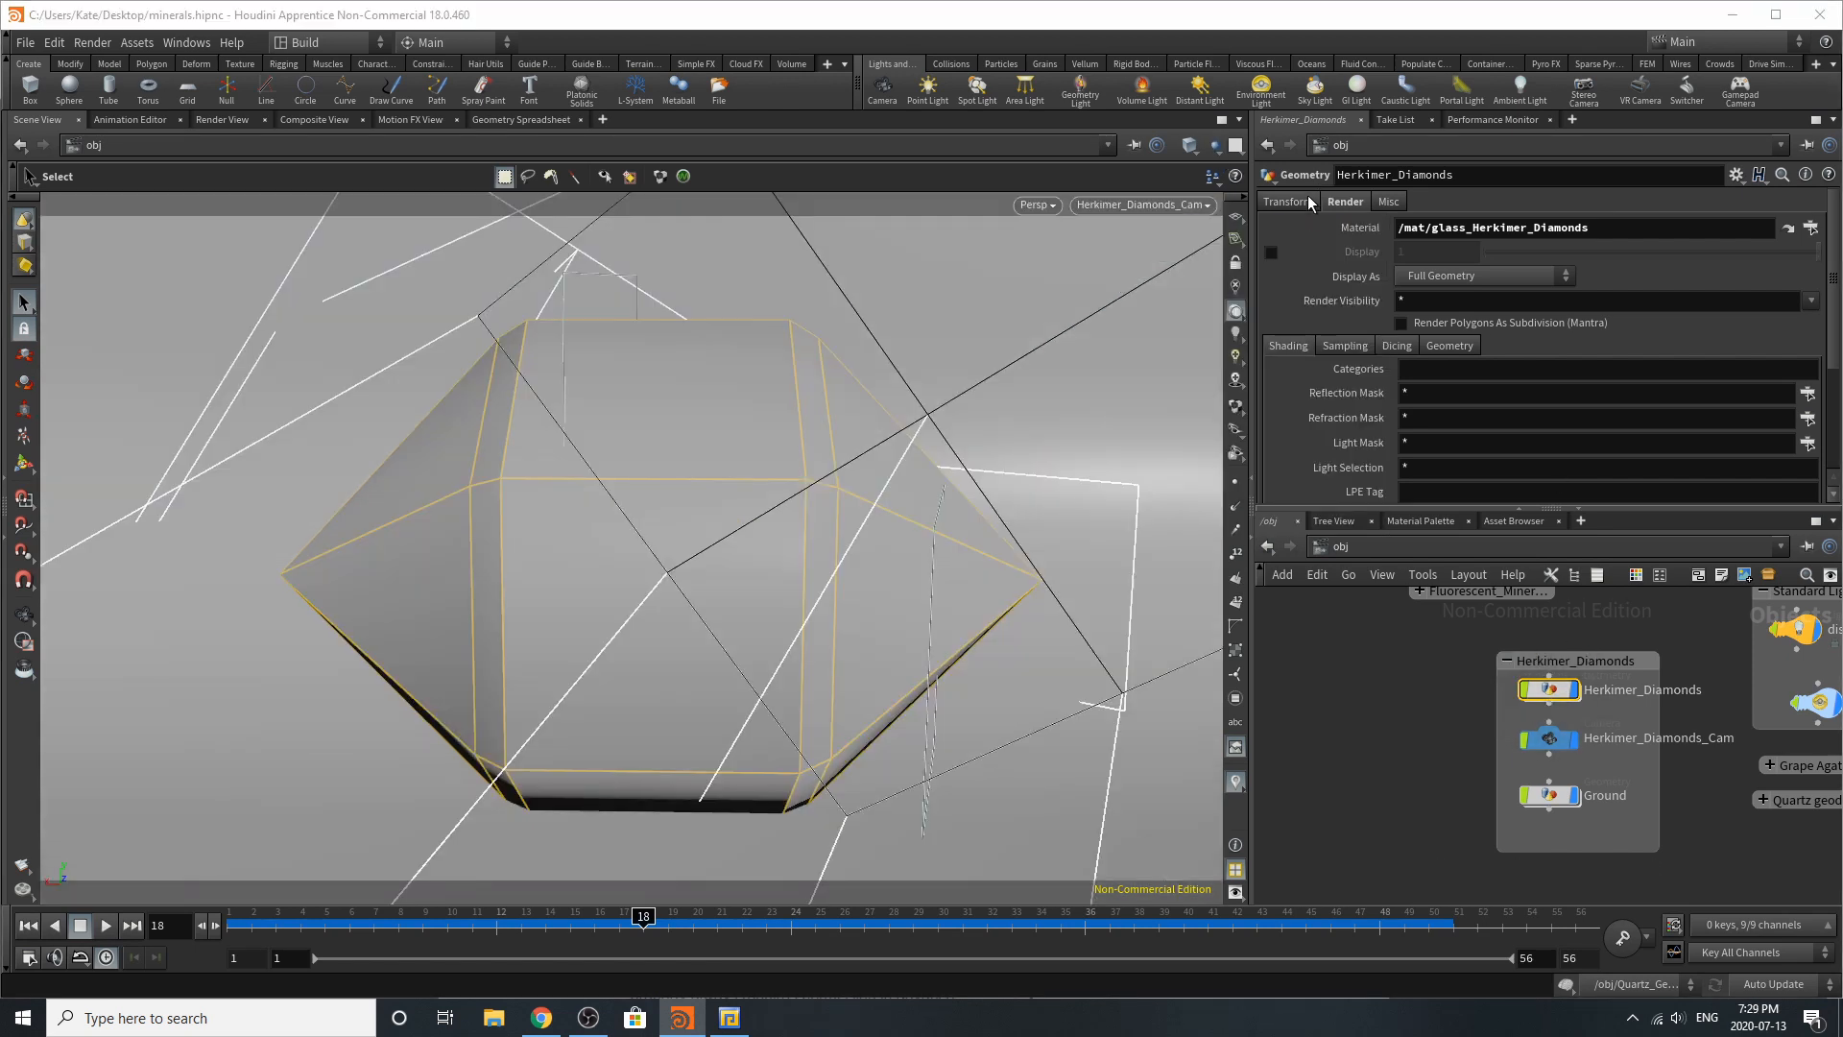
# Step: Select the Ground object and review its cloth_Ground material's base color, roughness, reflection and sheen settings
pyautogui.click(1536, 798)
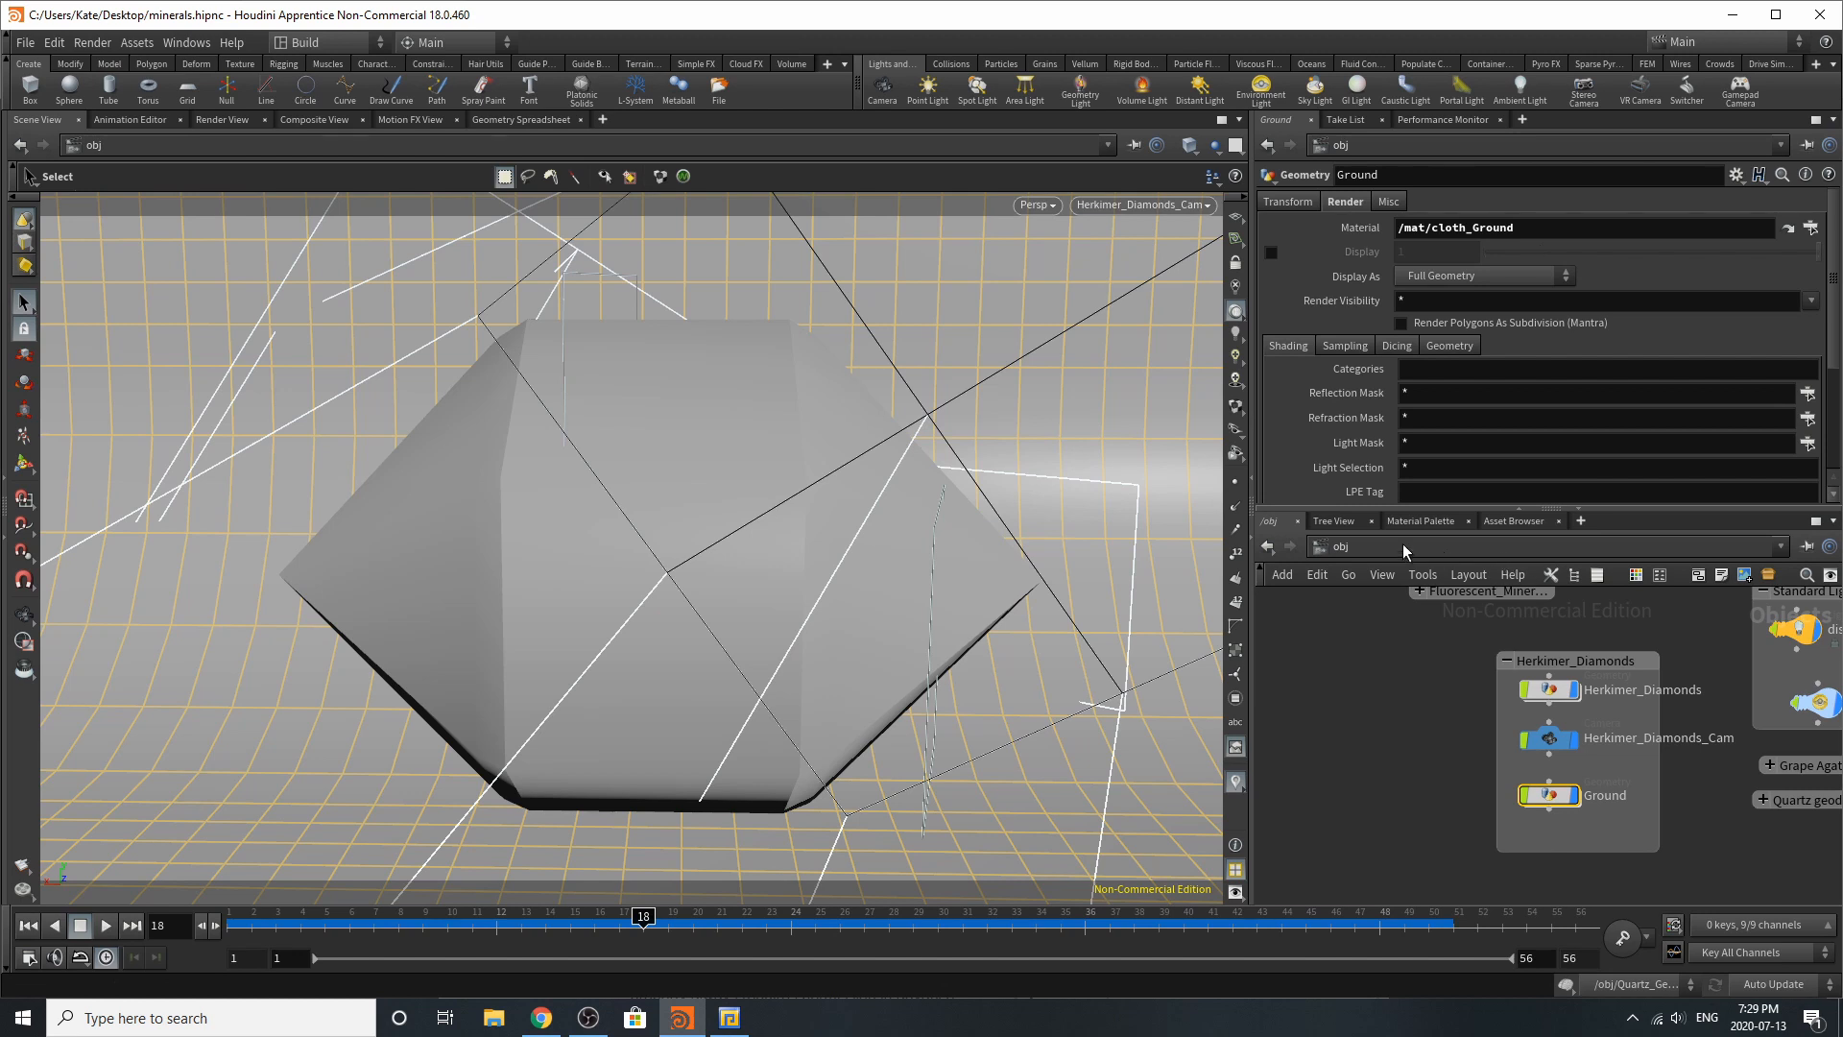
pyautogui.click(1421, 521)
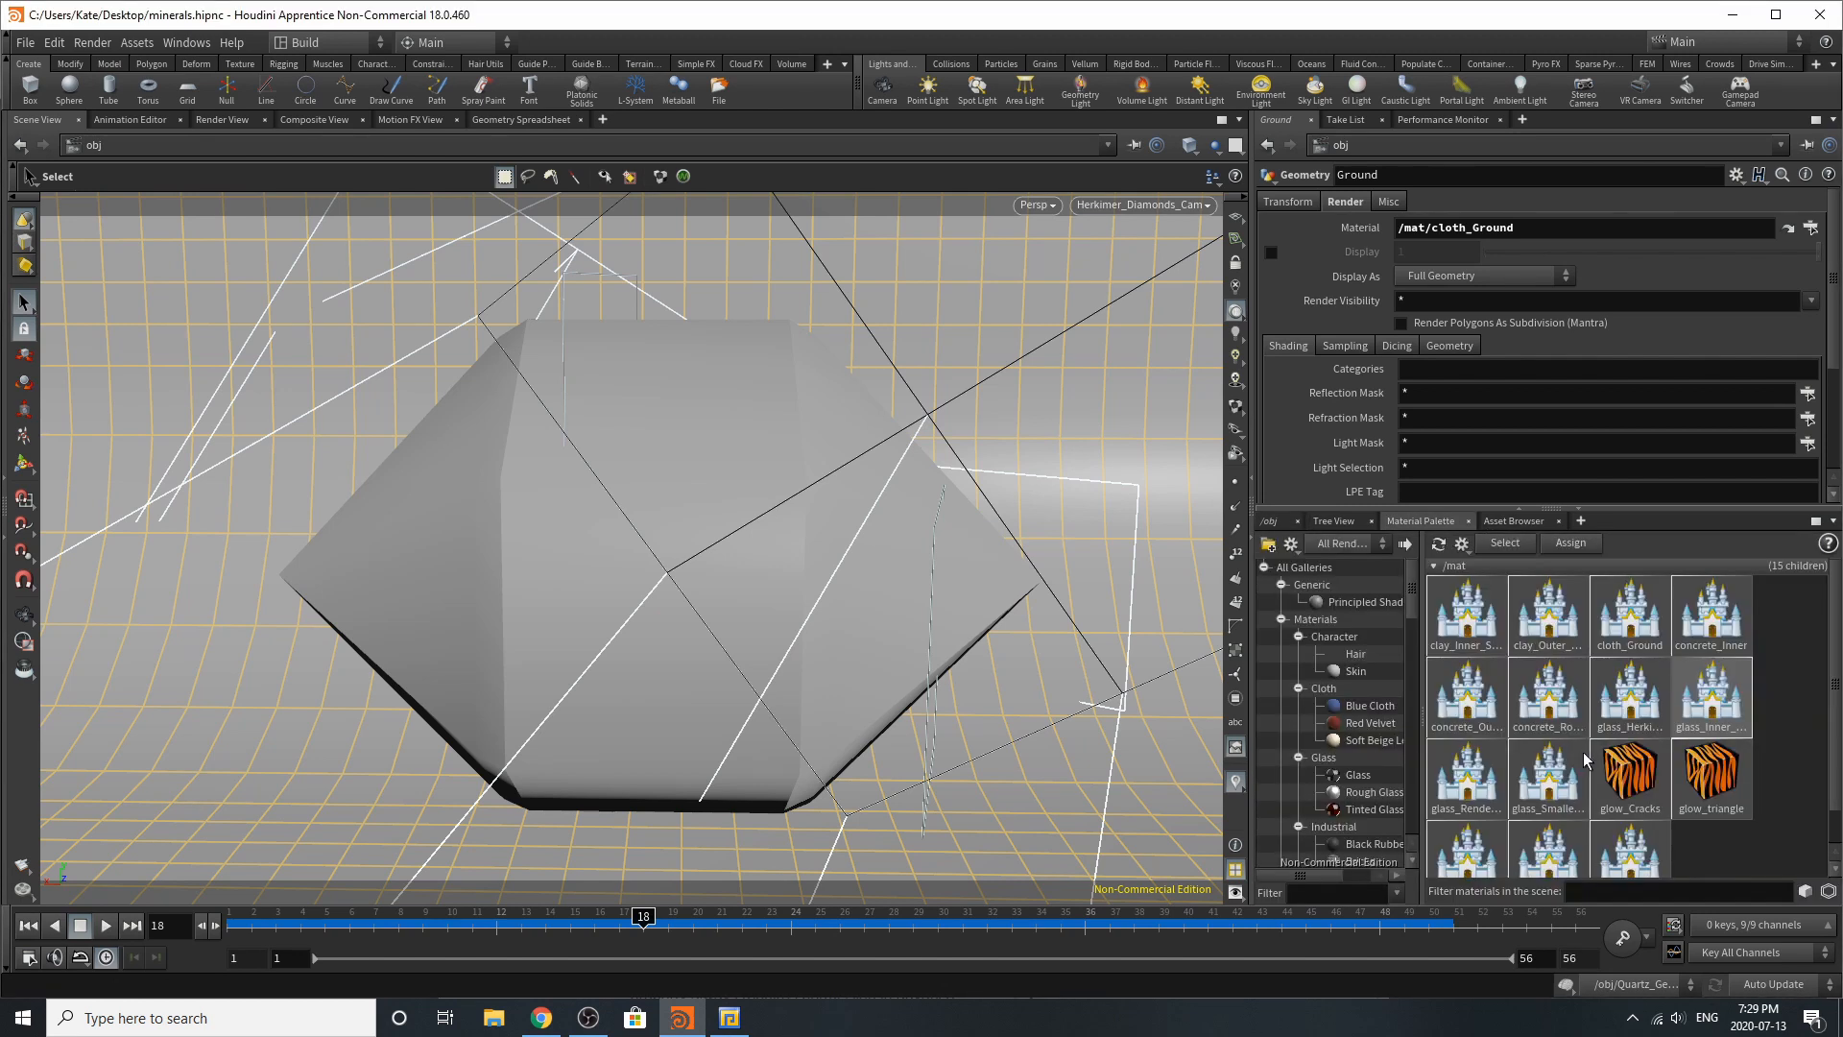
pyautogui.click(1631, 610)
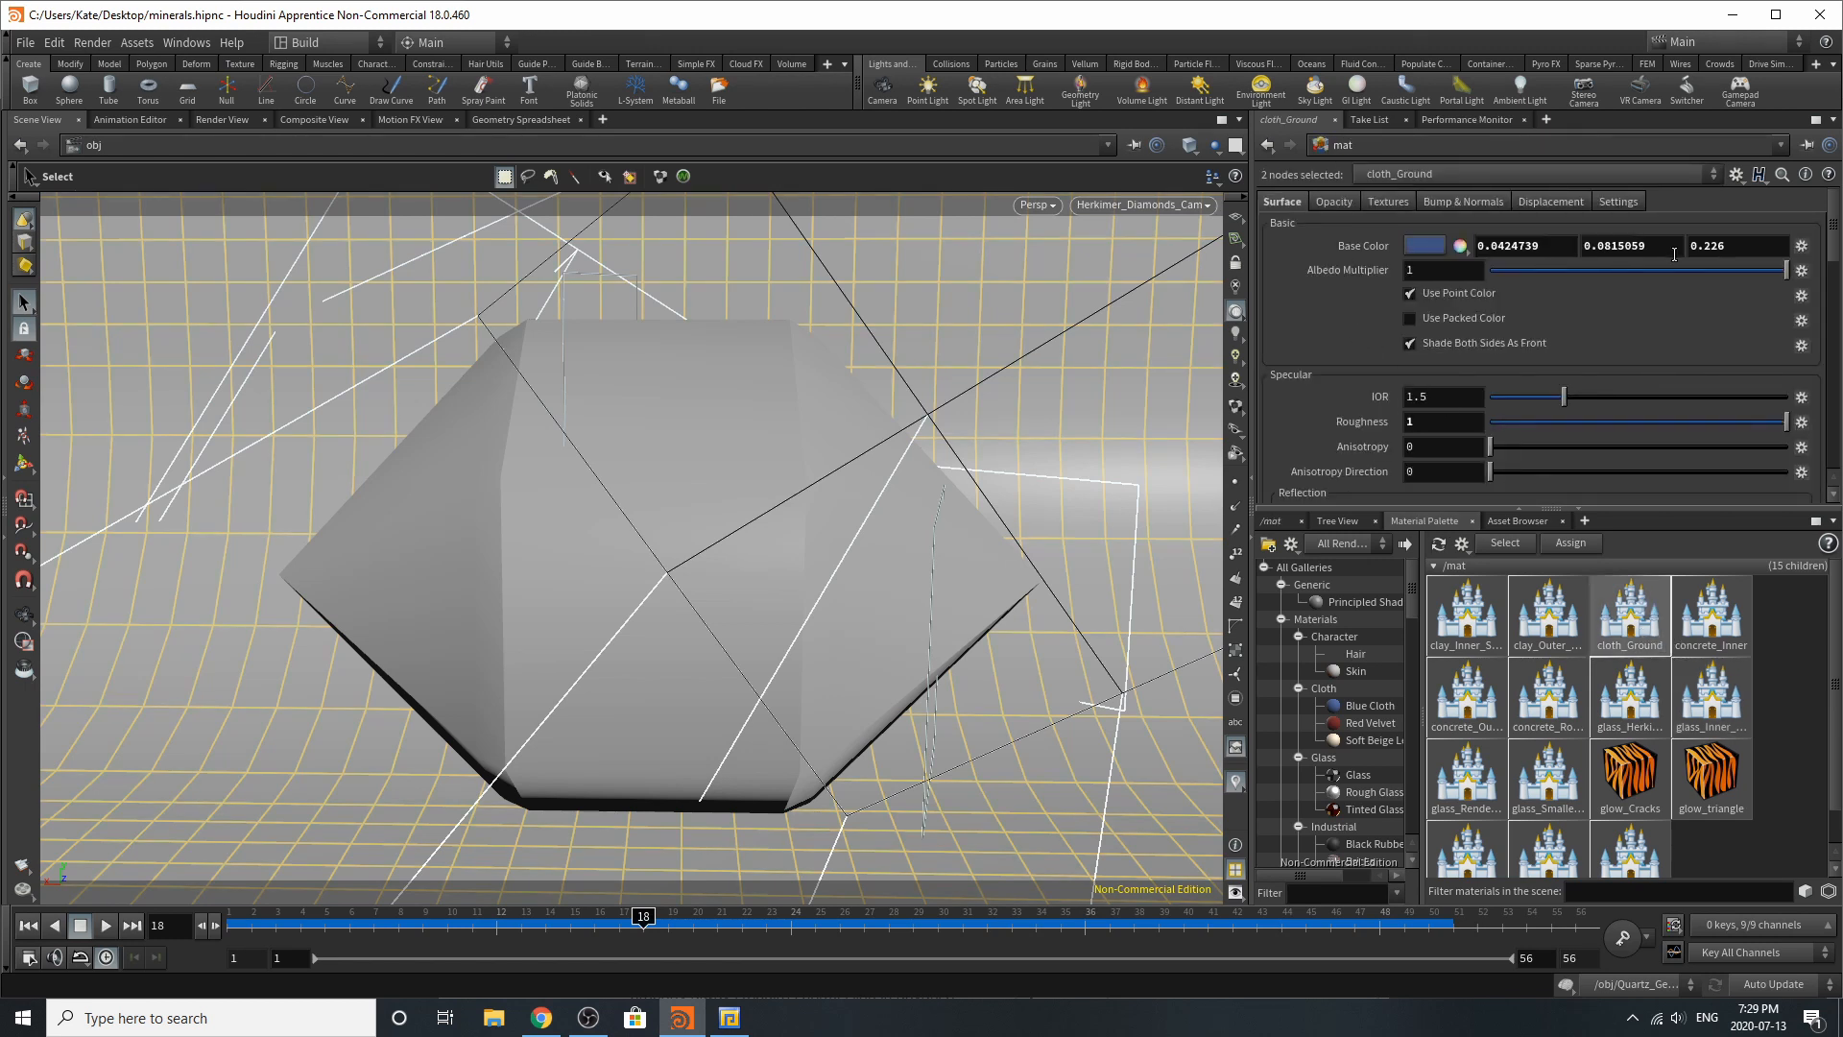
pyautogui.scroll(-5, 1540, 435)
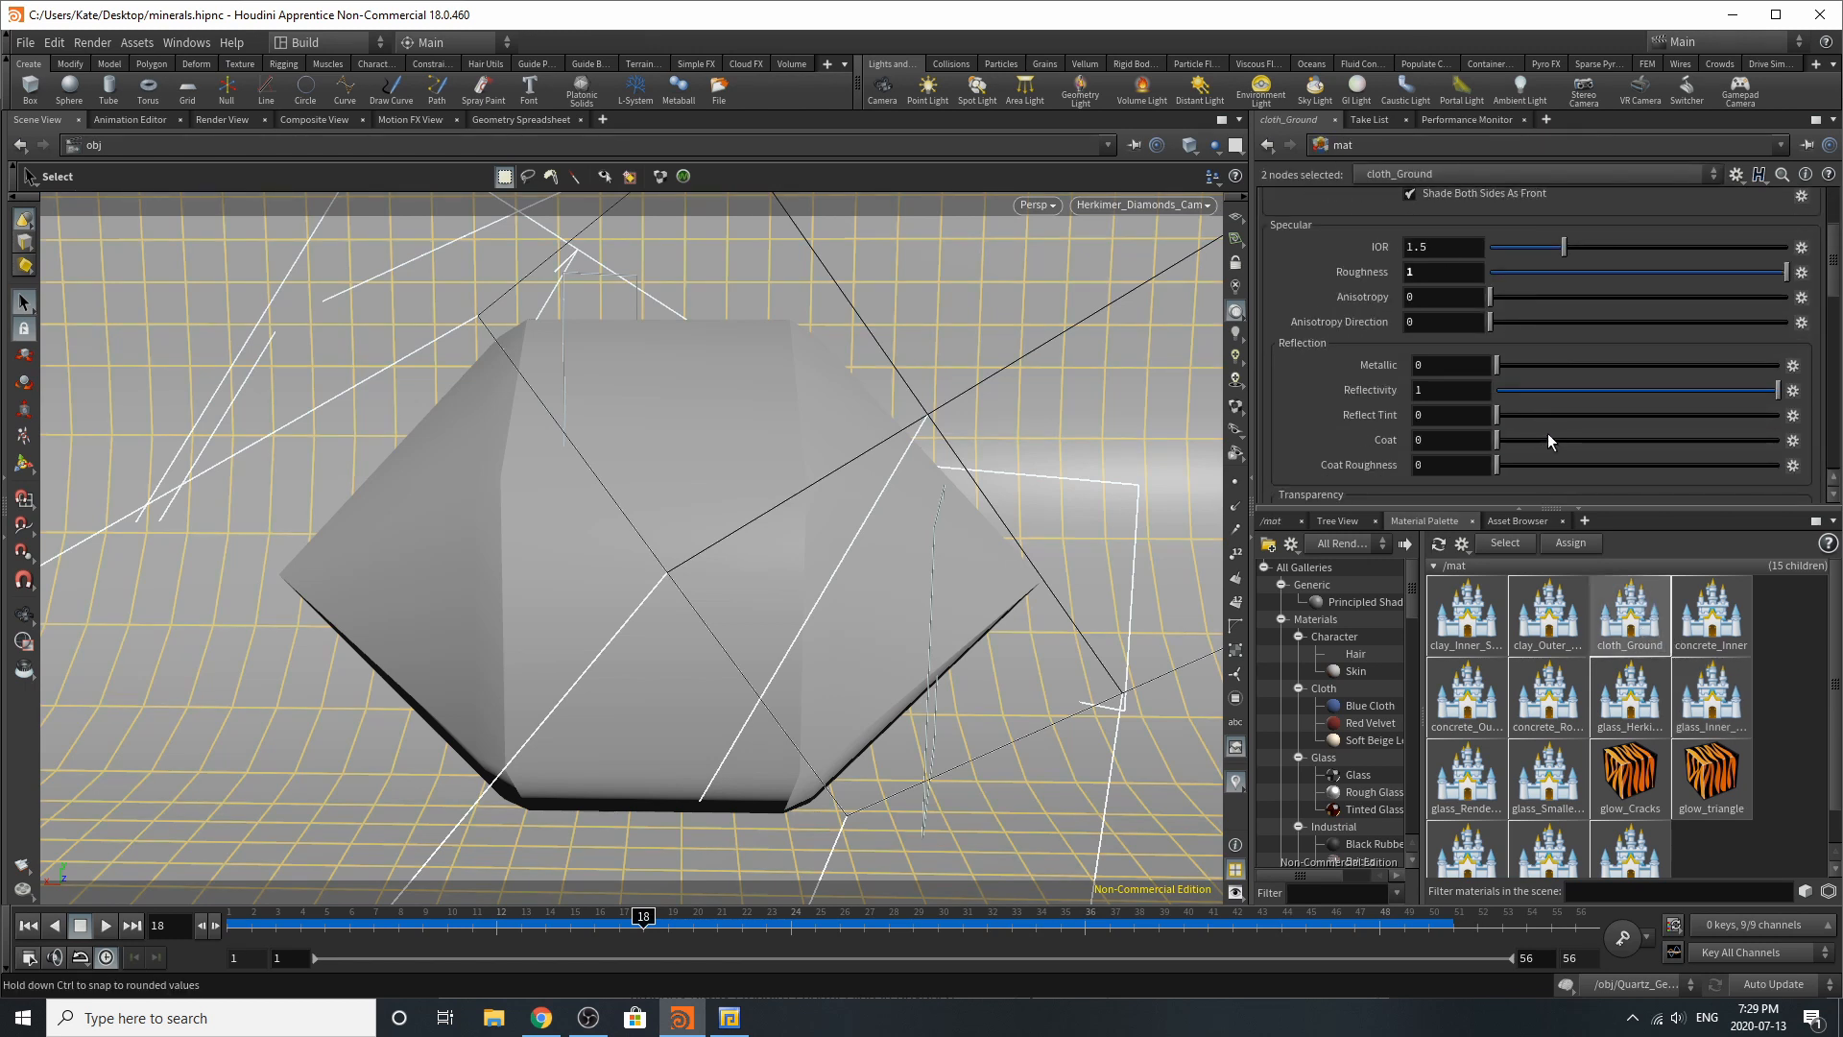
pyautogui.scroll(-2, 1547, 433)
pyautogui.scroll(-10, 1452, 359)
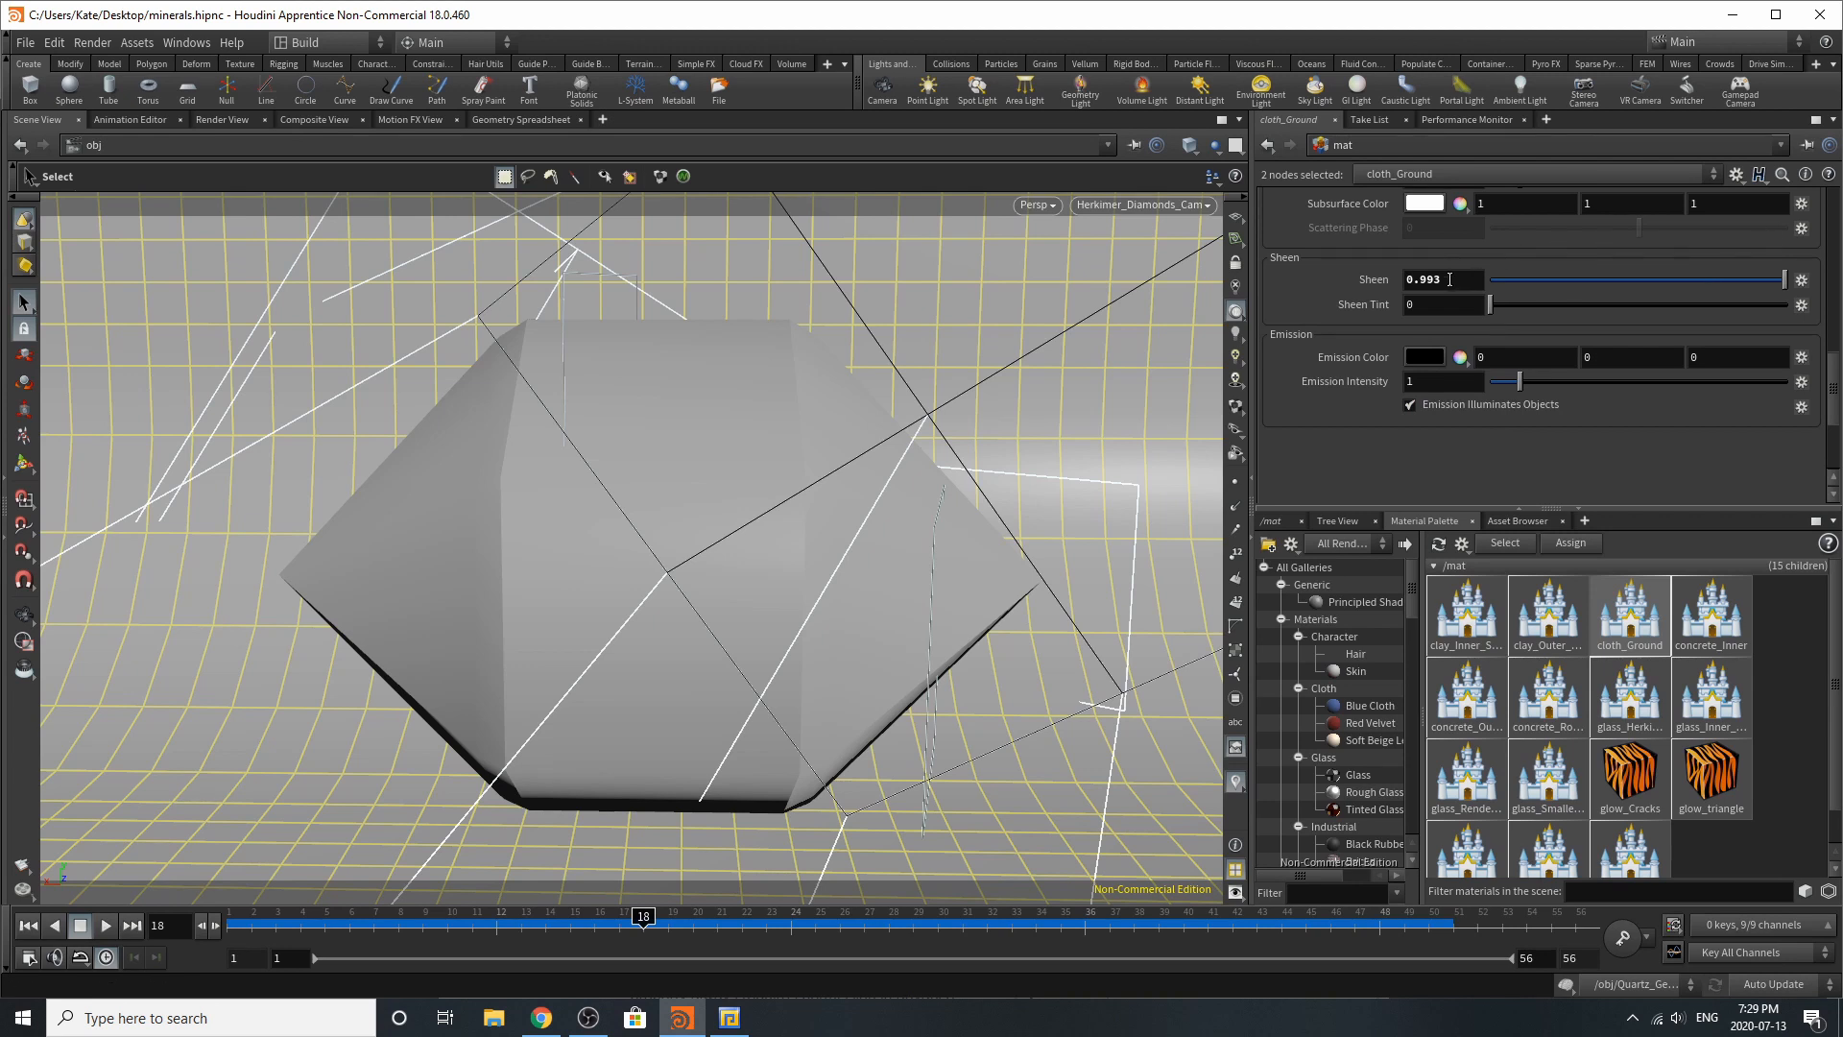
pyautogui.scroll(5, 1529, 405)
pyautogui.scroll(10, 1539, 413)
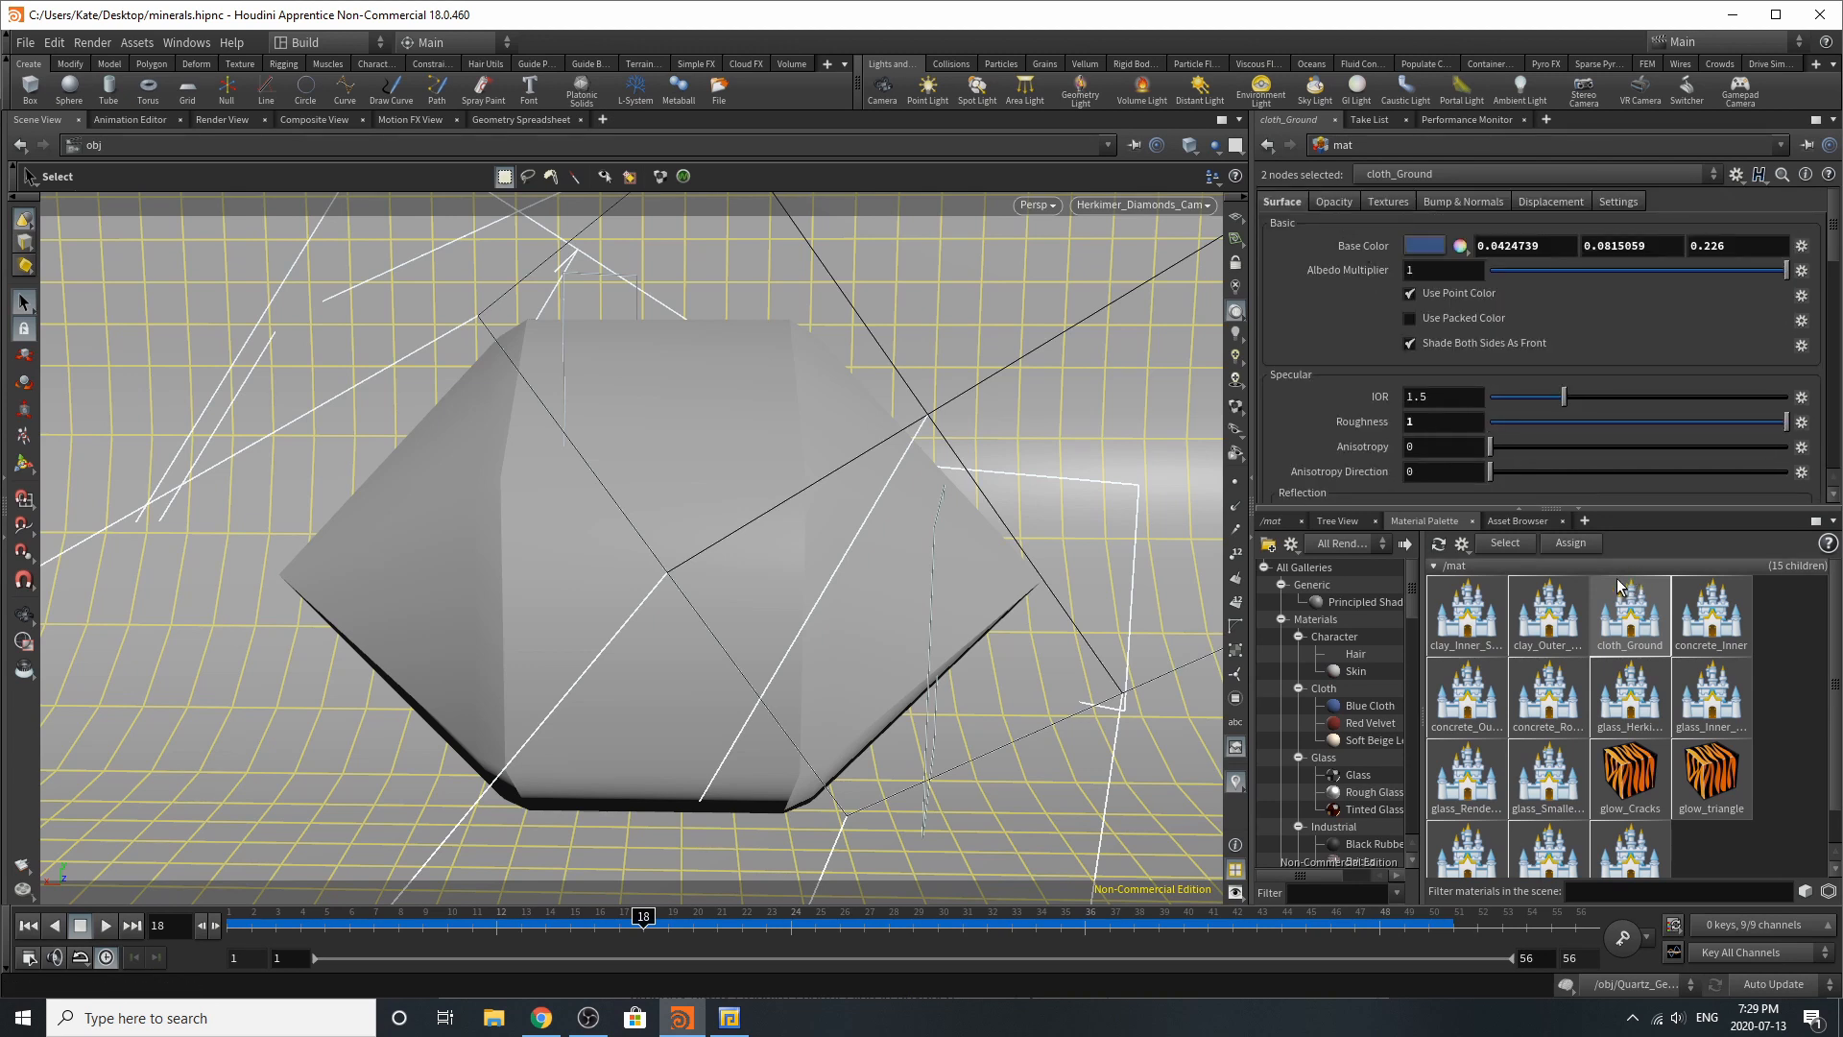
# Step: Review the glass_Herkimer_Diamonds material's base color, roughness, transparency, subsurface and emission settings
pyautogui.click(1652, 731)
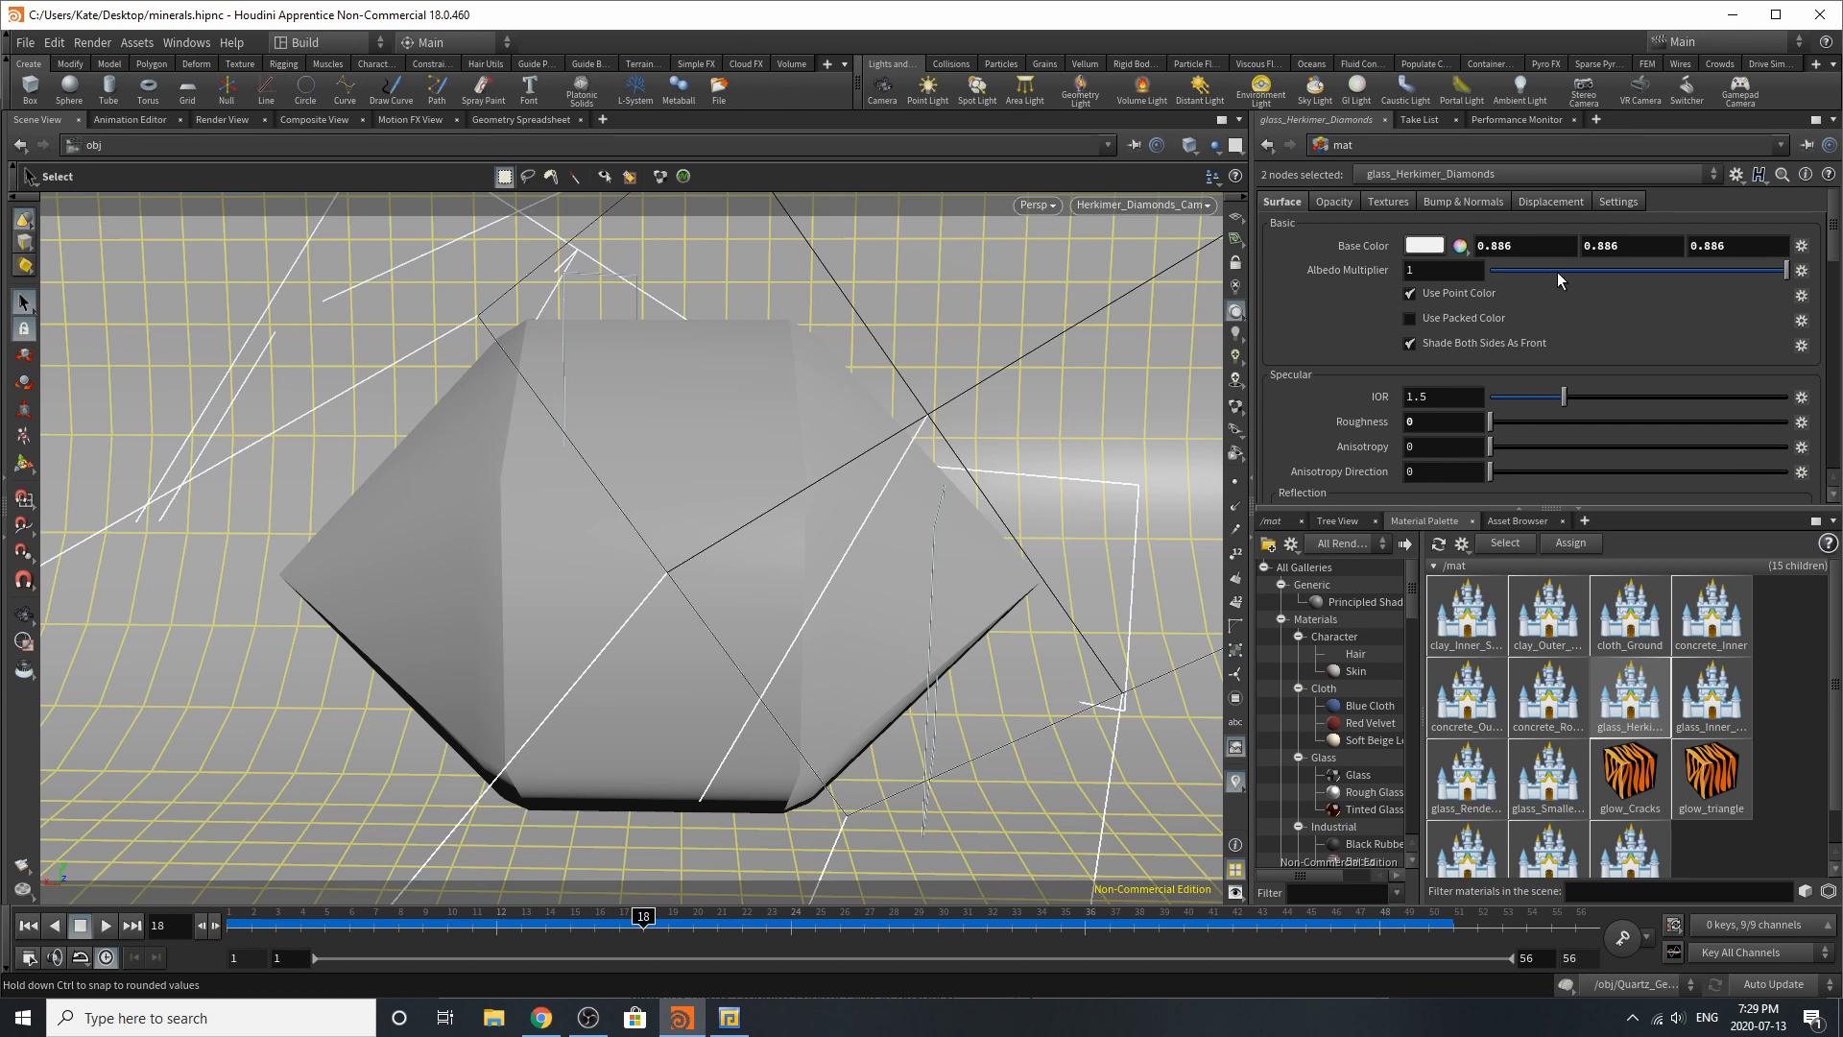
pyautogui.scroll(-3, 1557, 272)
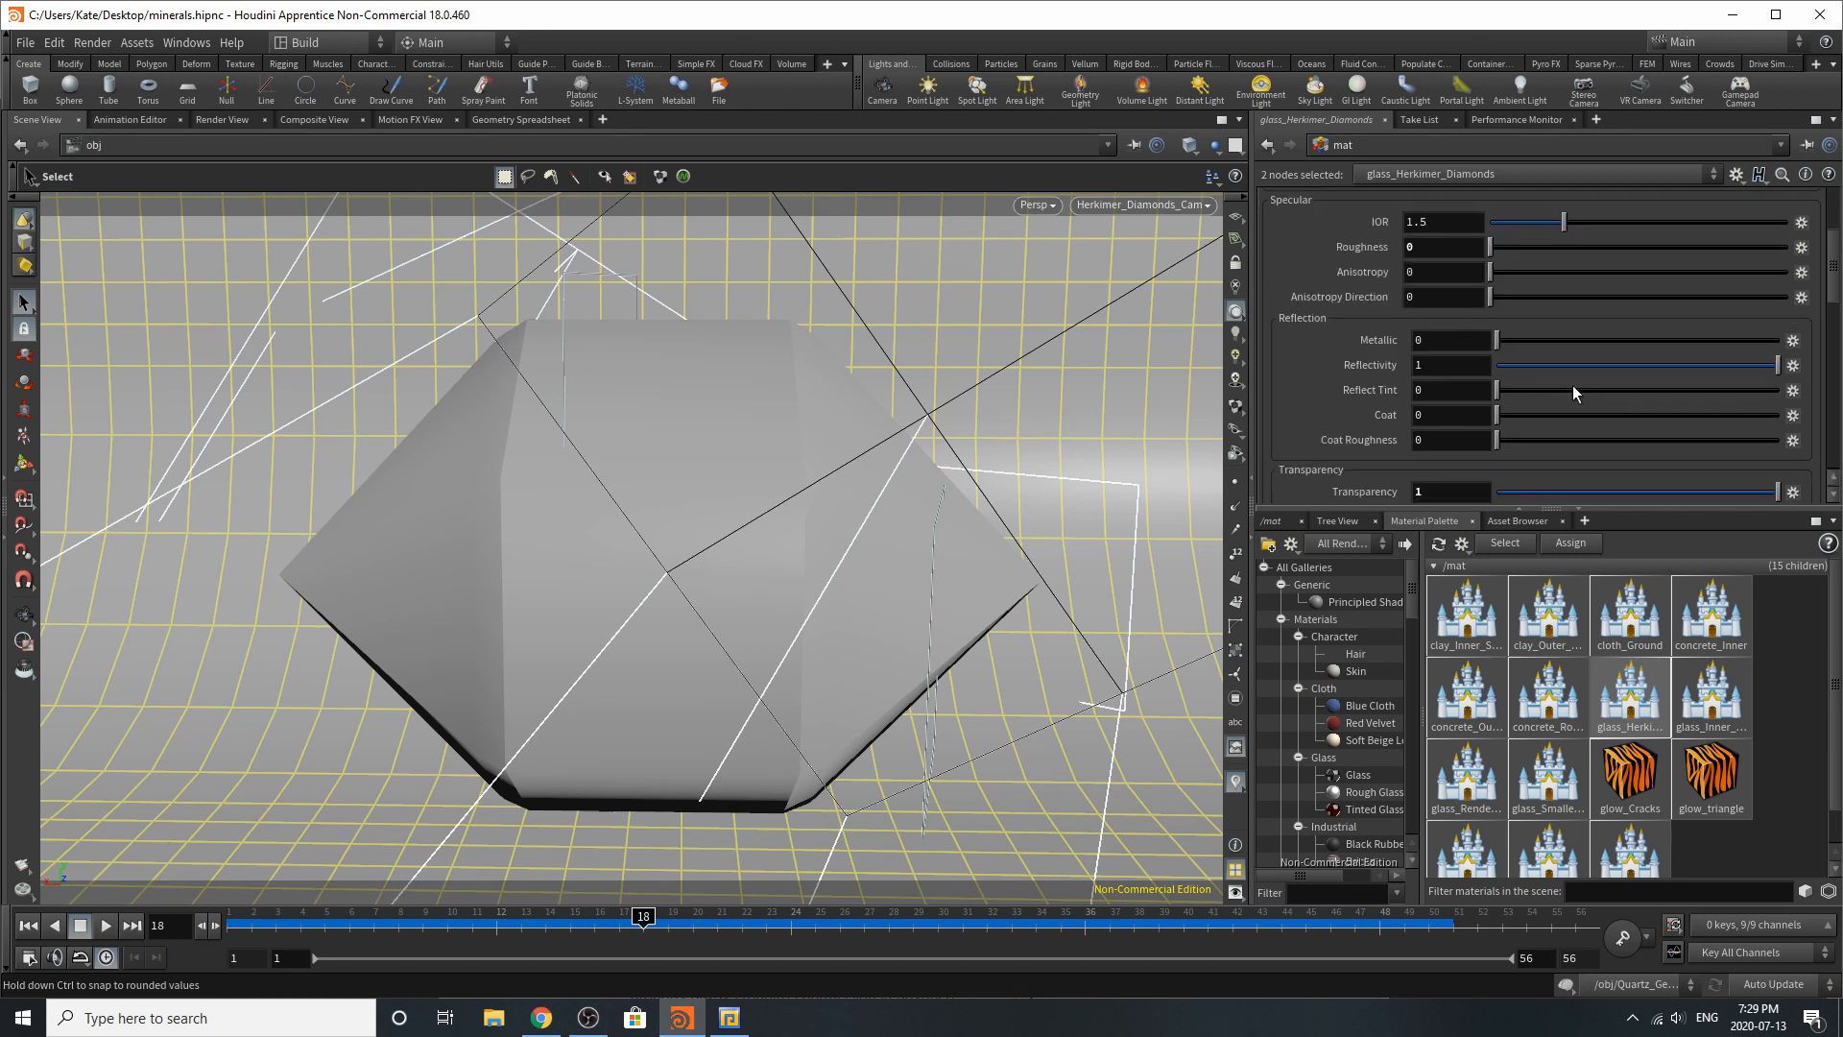
pyautogui.scroll(-4, 1572, 384)
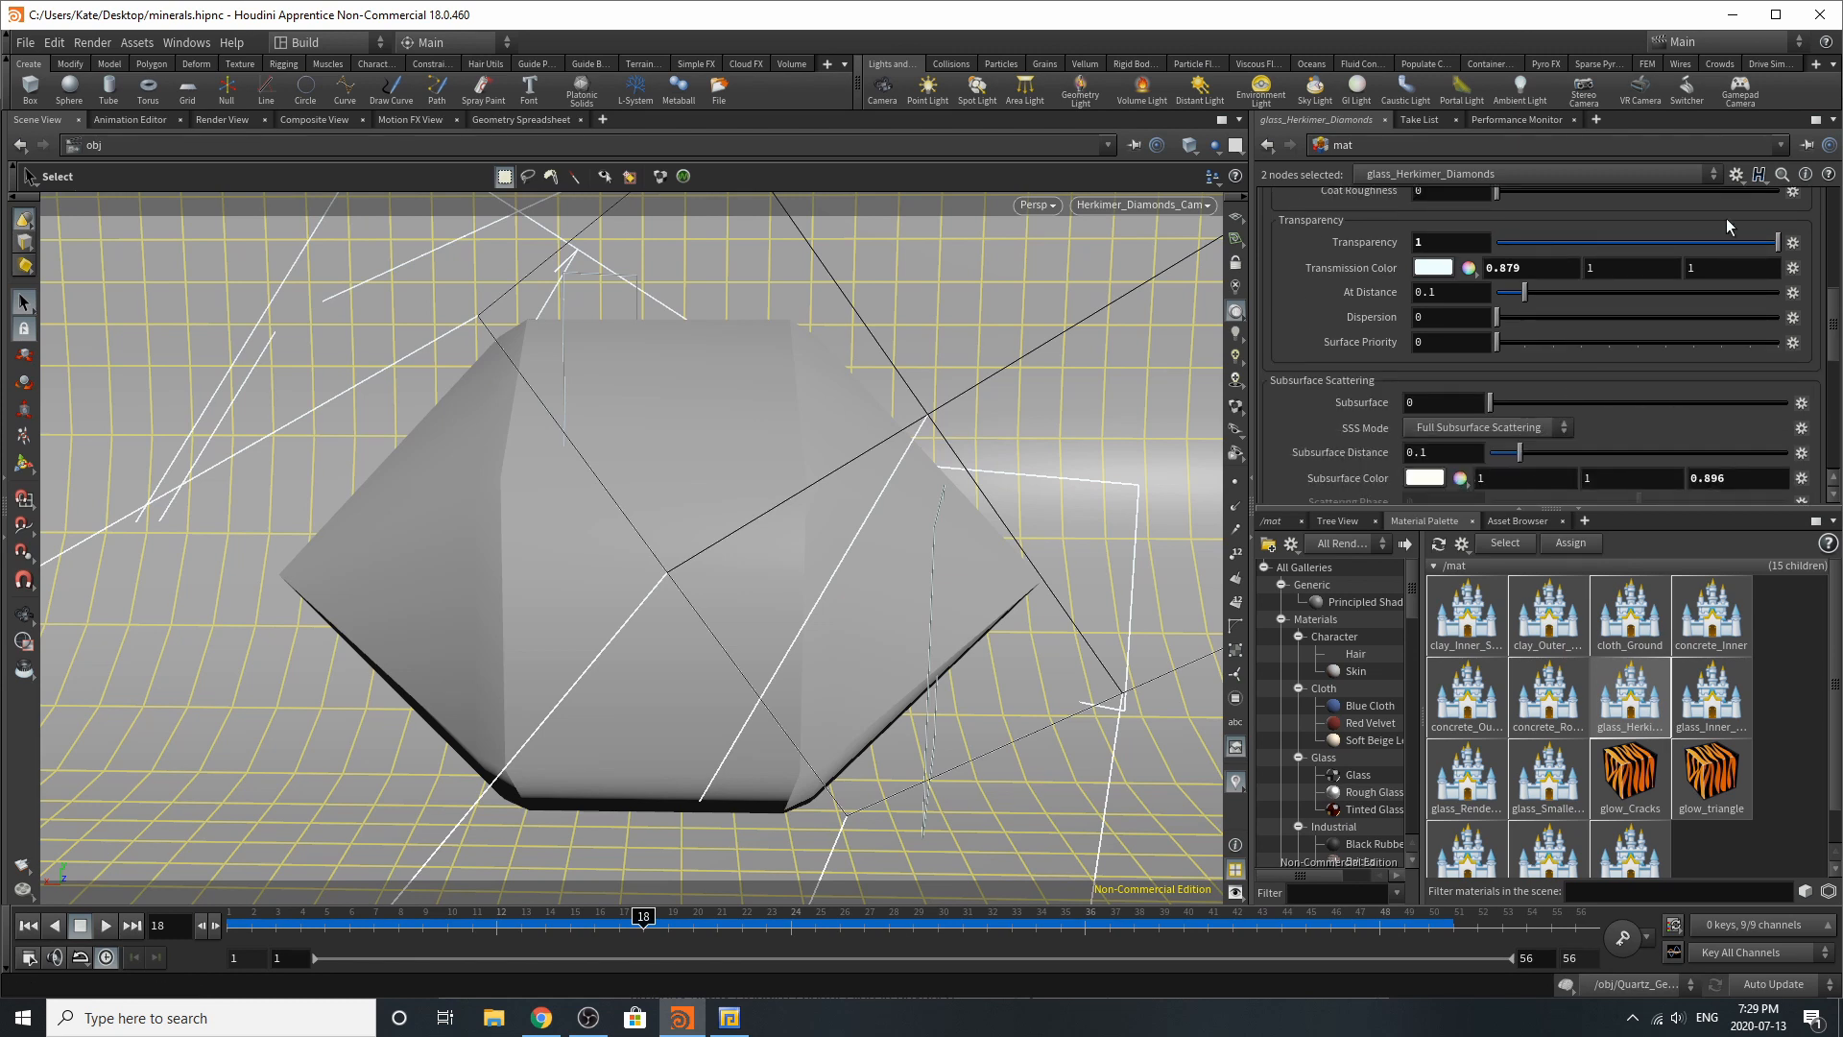
pyautogui.scroll(-1, 1592, 332)
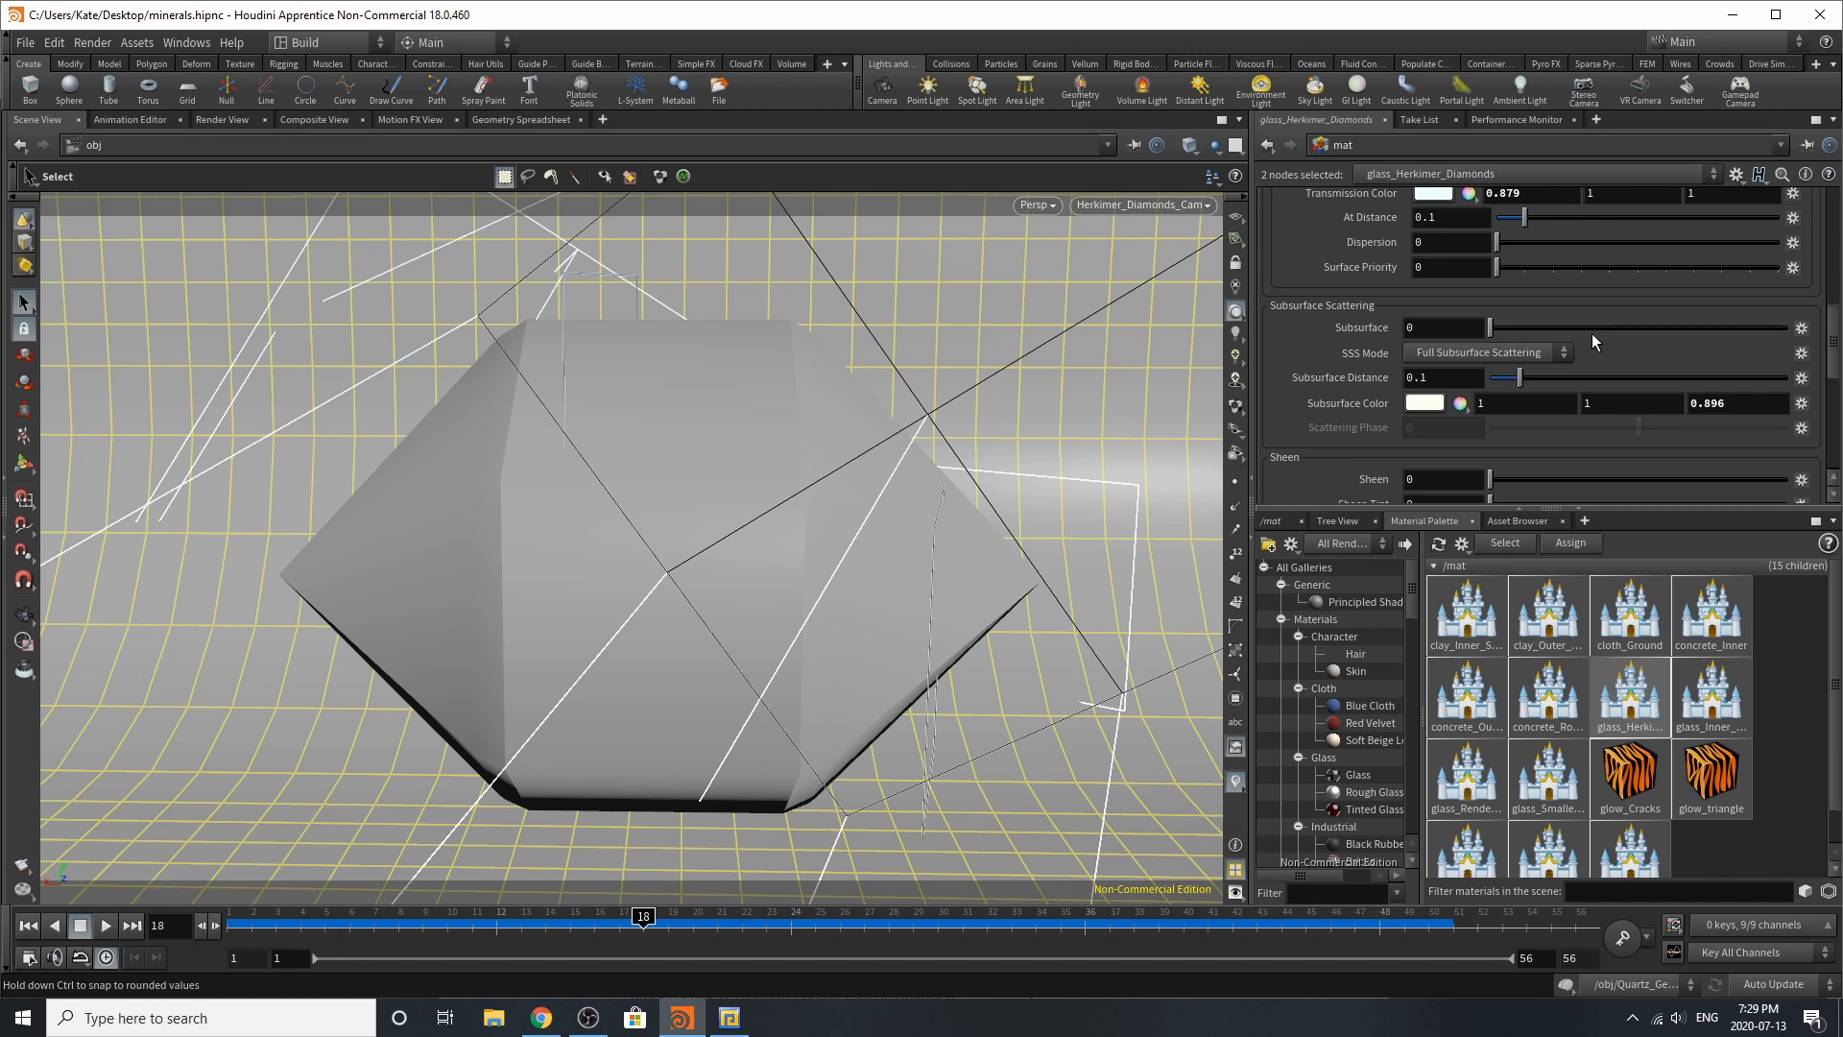
pyautogui.scroll(-3, 1591, 332)
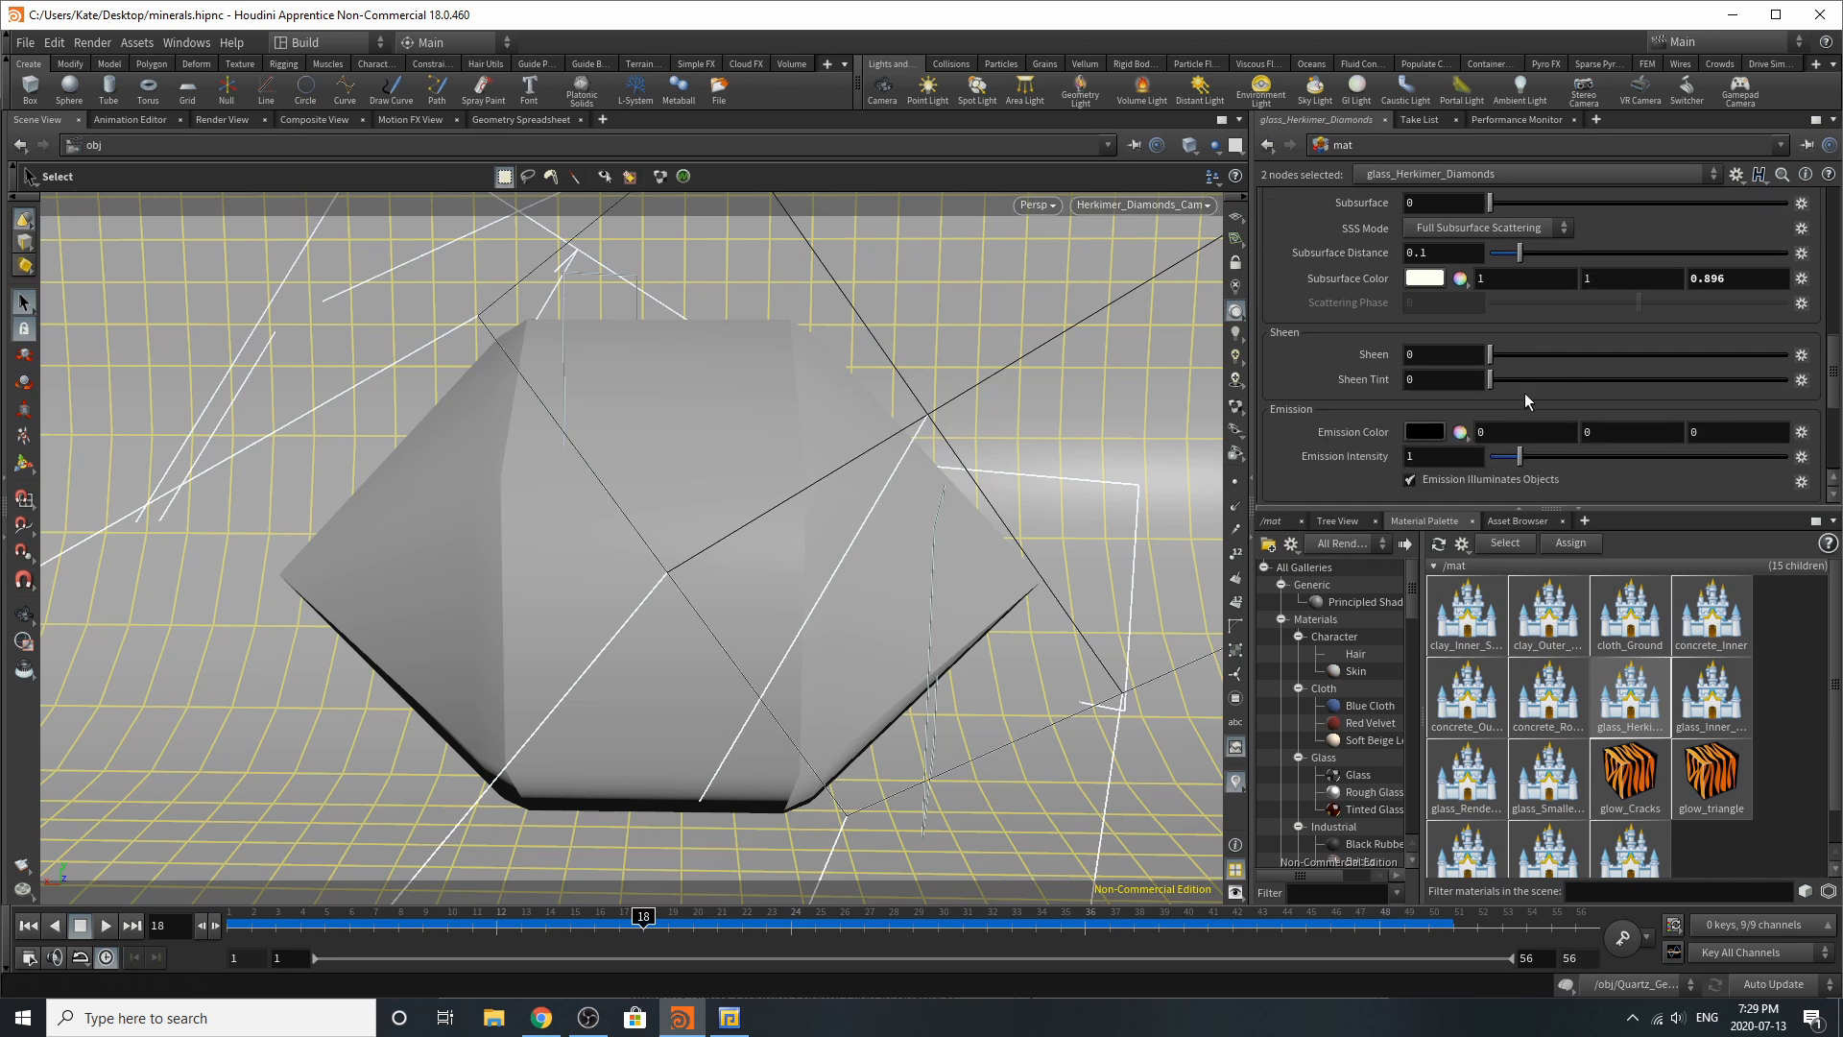
pyautogui.scroll(12, 1524, 393)
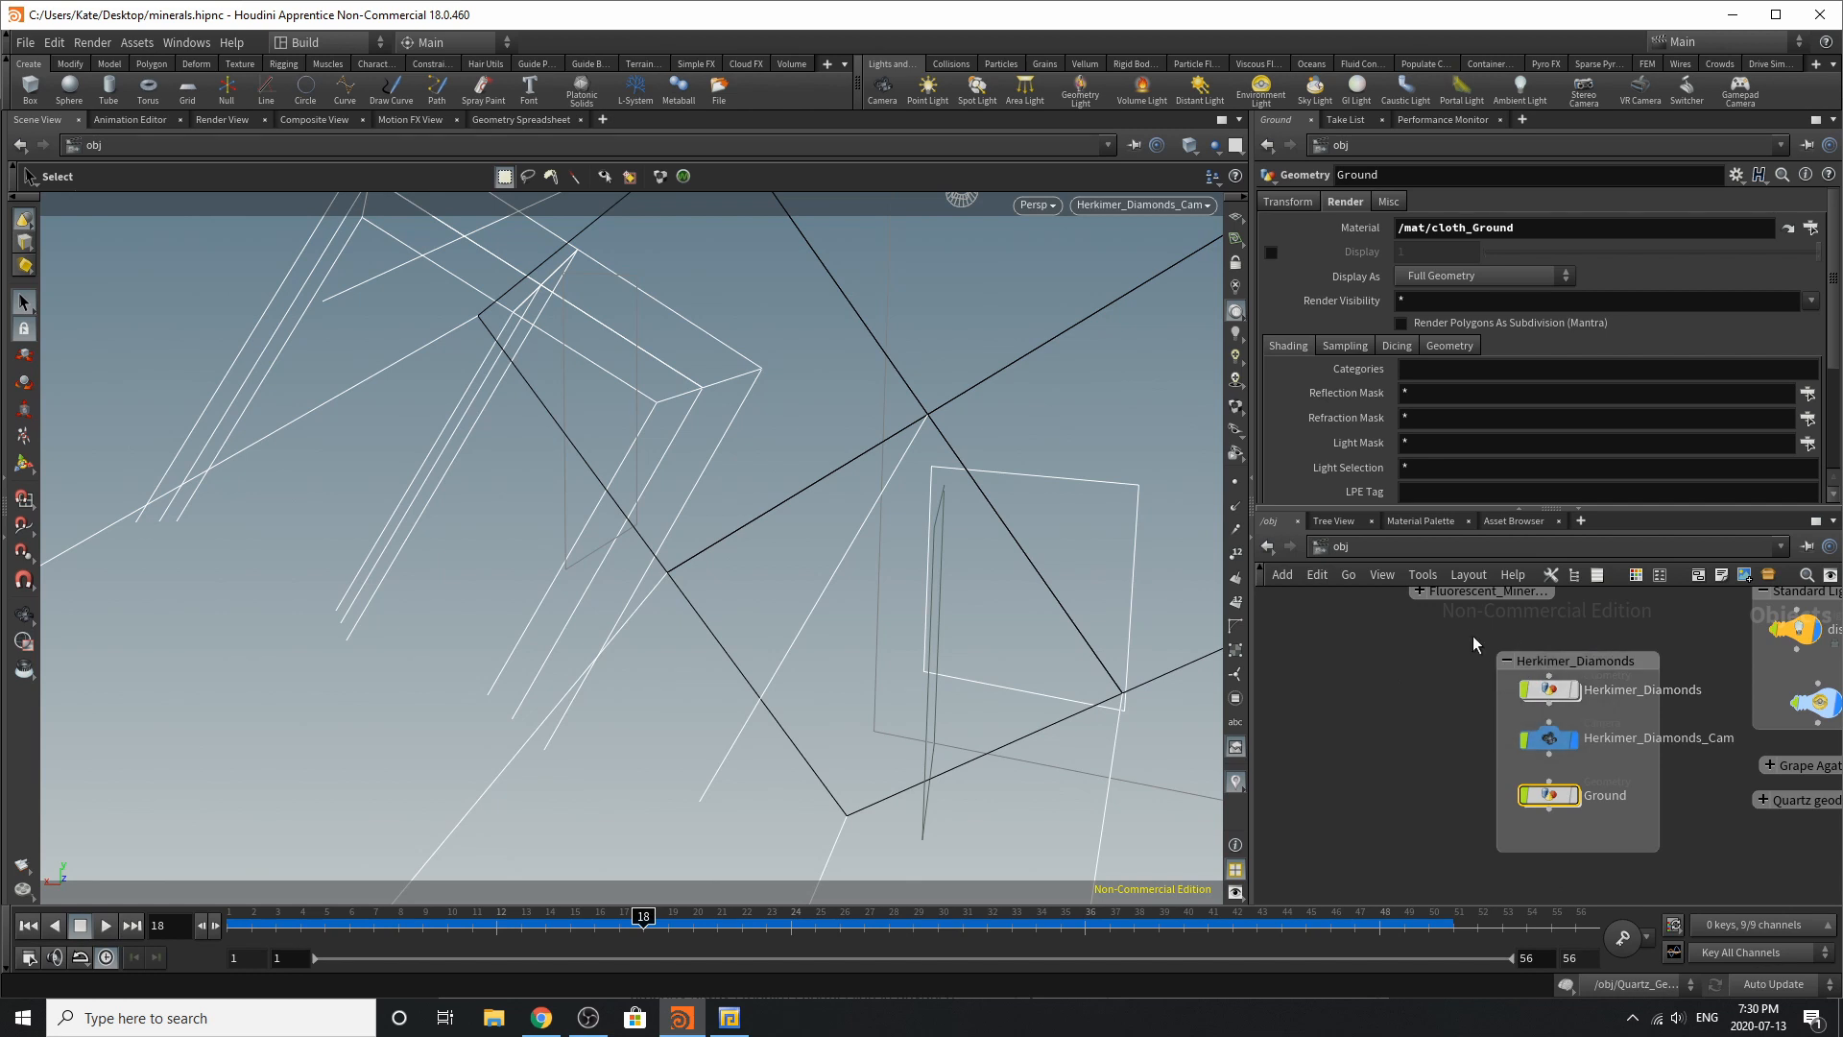
# Step: Collapse the Herkimer_Diamonds network box and move it below the collapsed Quartz geode box
pyautogui.click(1505, 662)
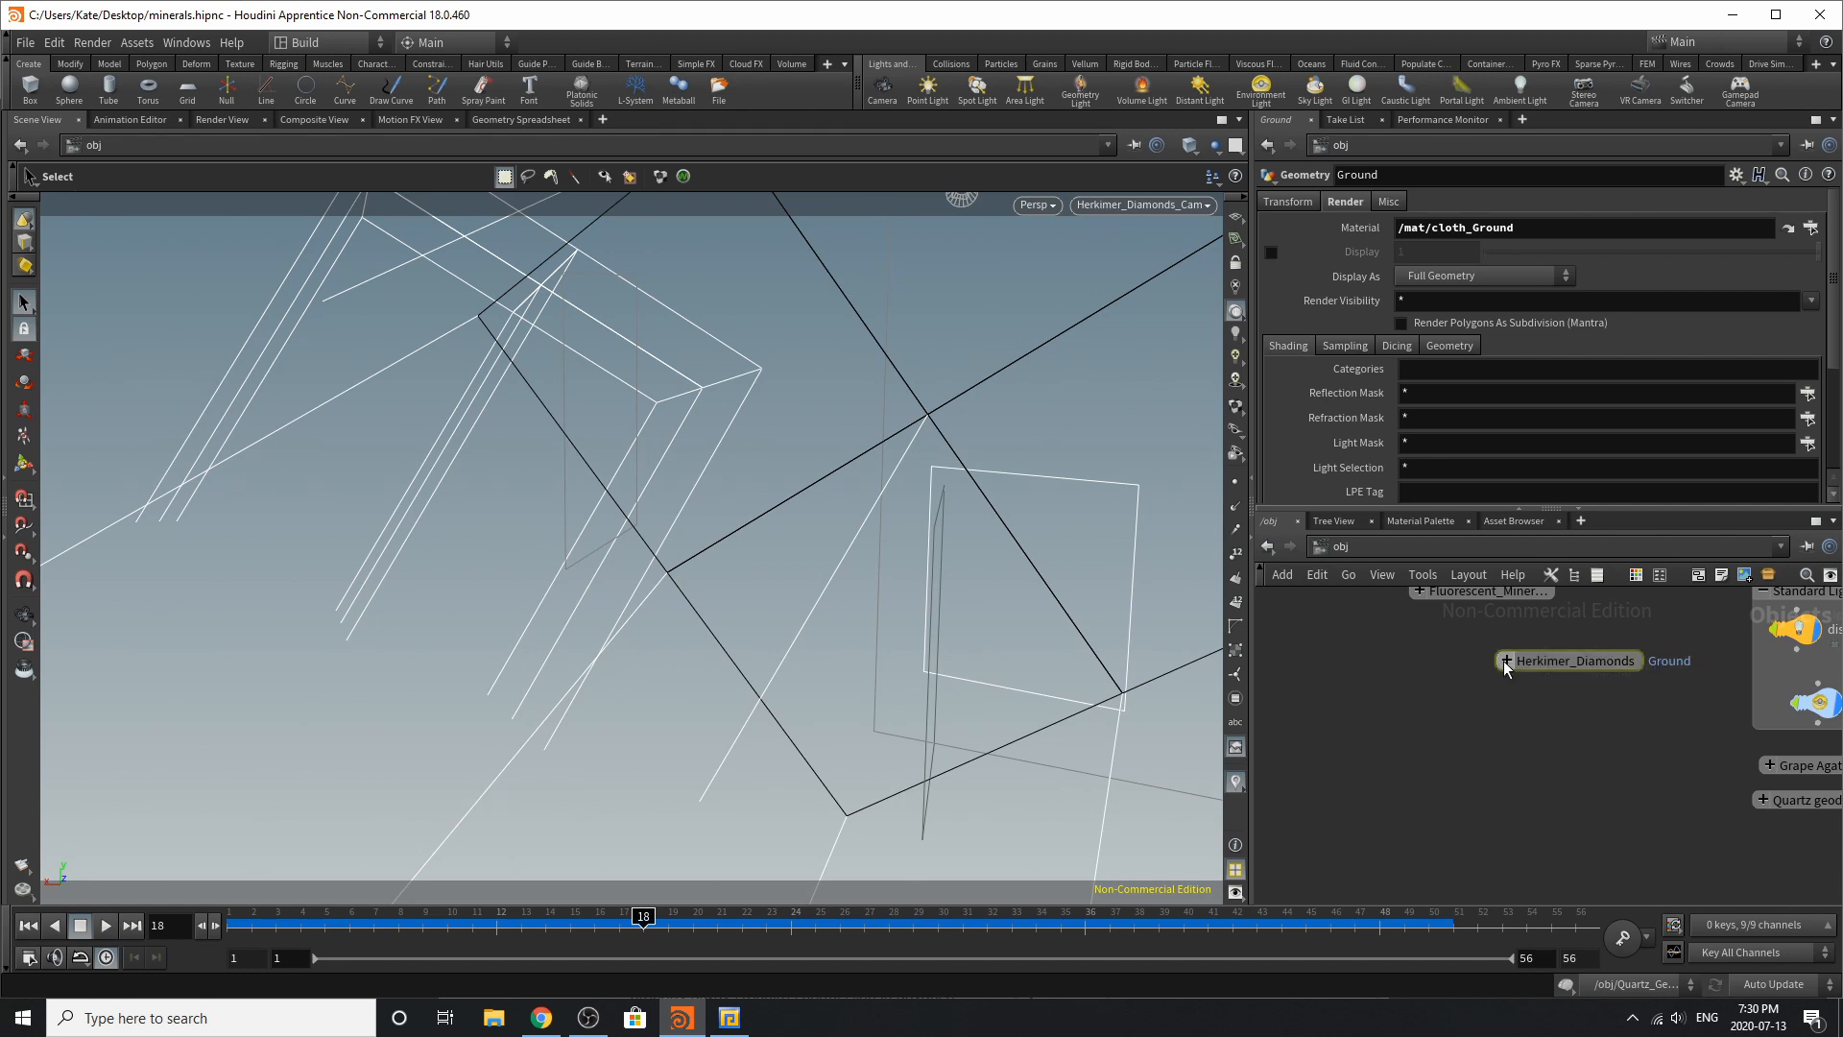
pyautogui.moveTo(1574, 663); pyautogui.dragTo(1824, 839)
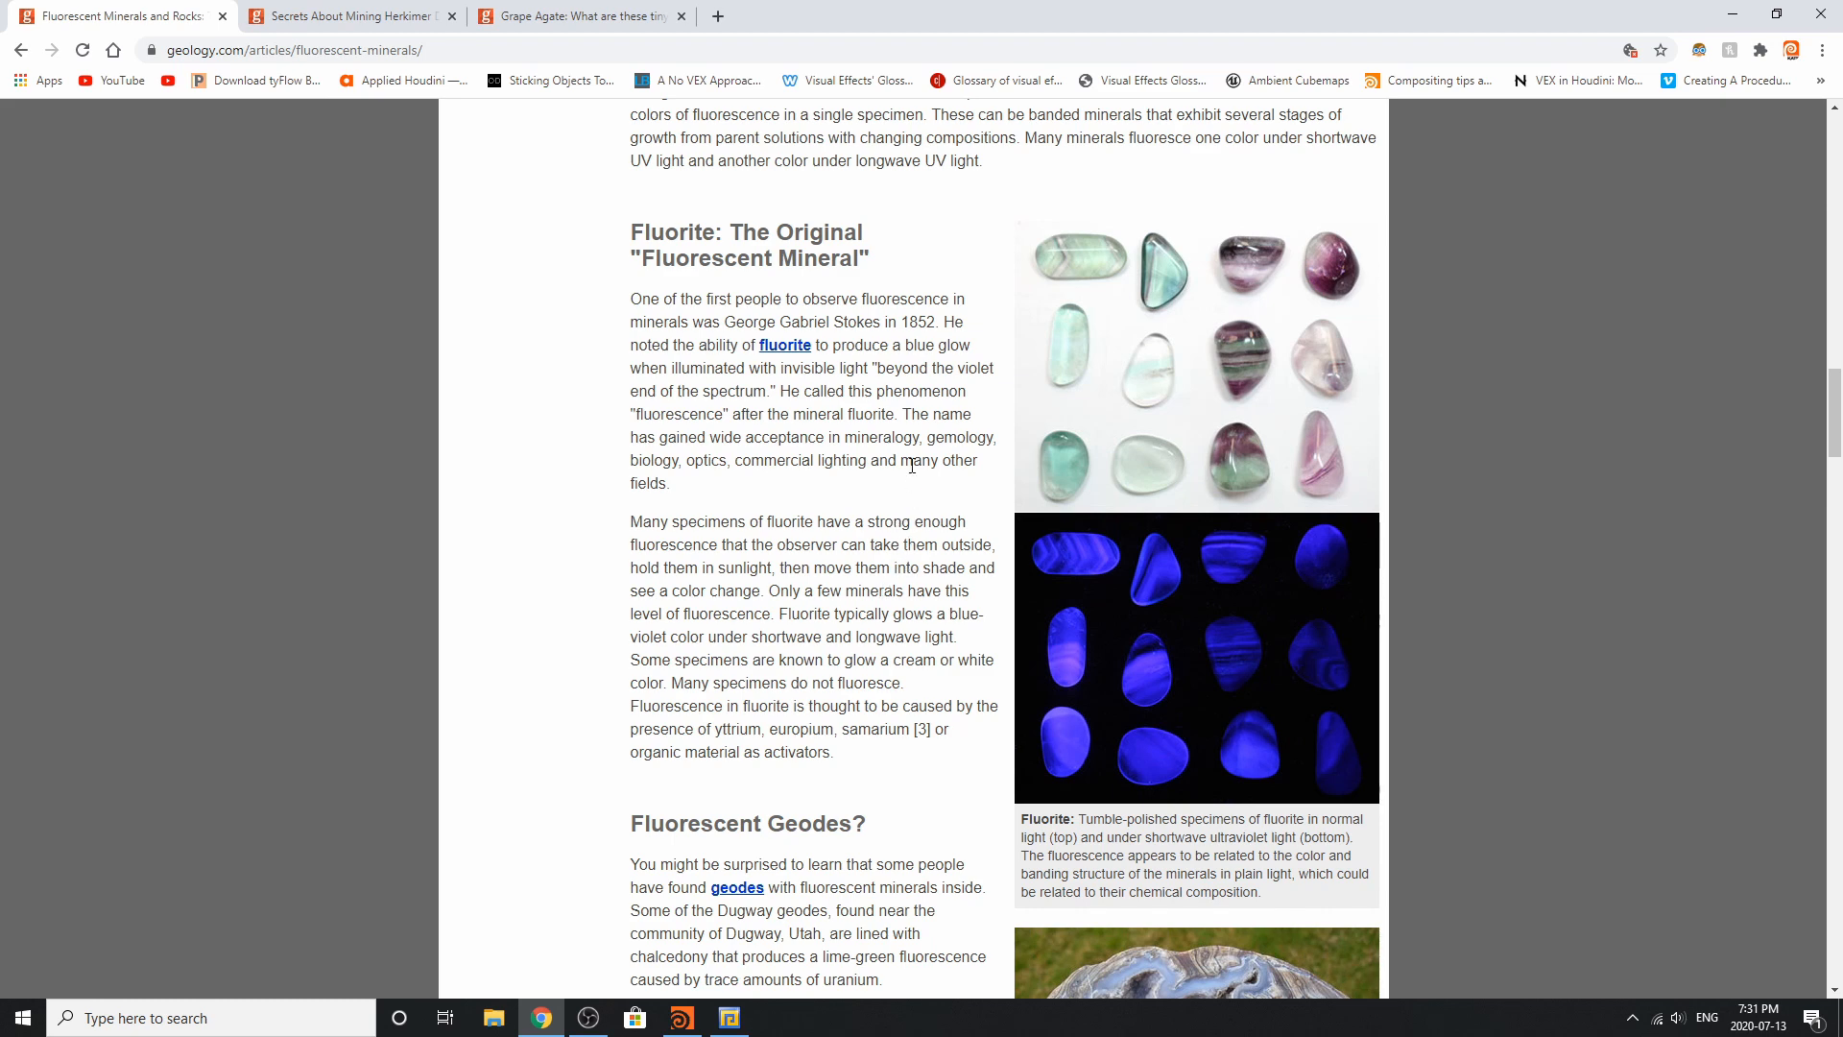
# Step: Switch to Chrome and look through the Geology.com Fluorescent Minerals article, from its header photo to the fluorescence explanation
pyautogui.scroll(12, 912, 466)
pyautogui.scroll(10, 1046, 610)
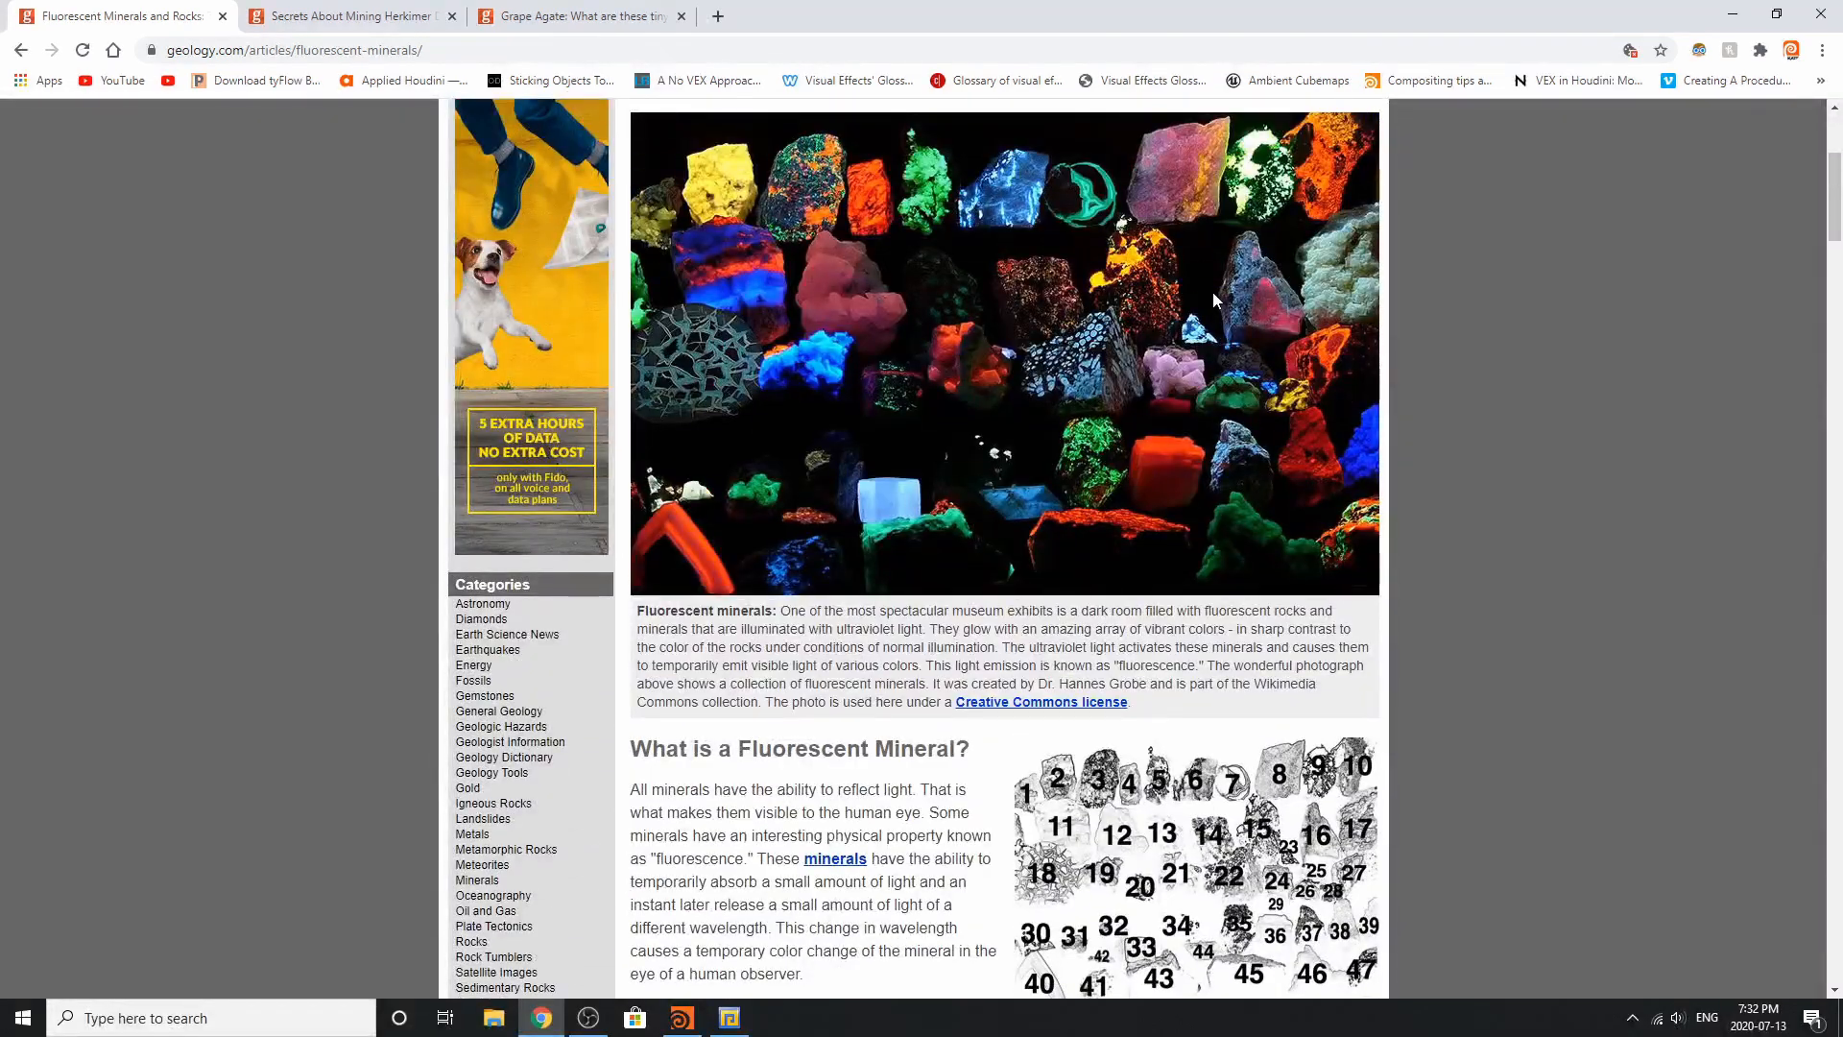
pyautogui.scroll(4, 1033, 425)
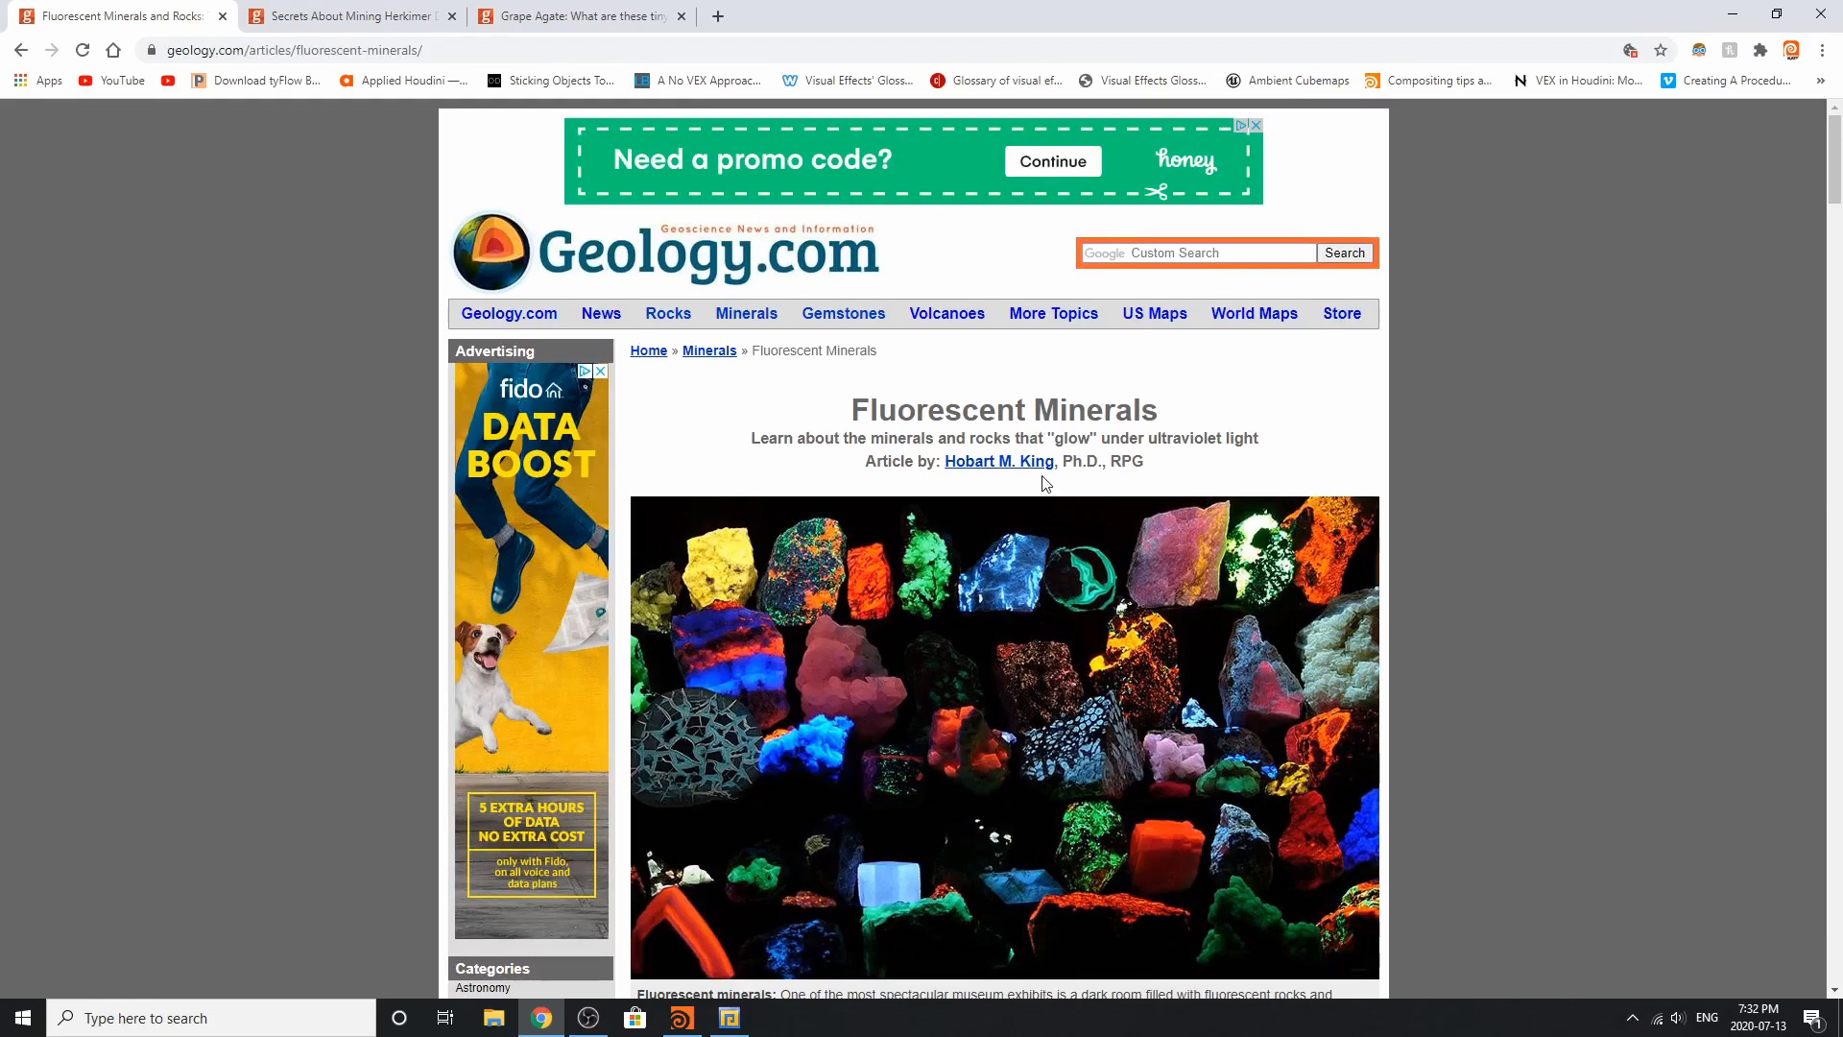
pyautogui.scroll(-9, 1046, 483)
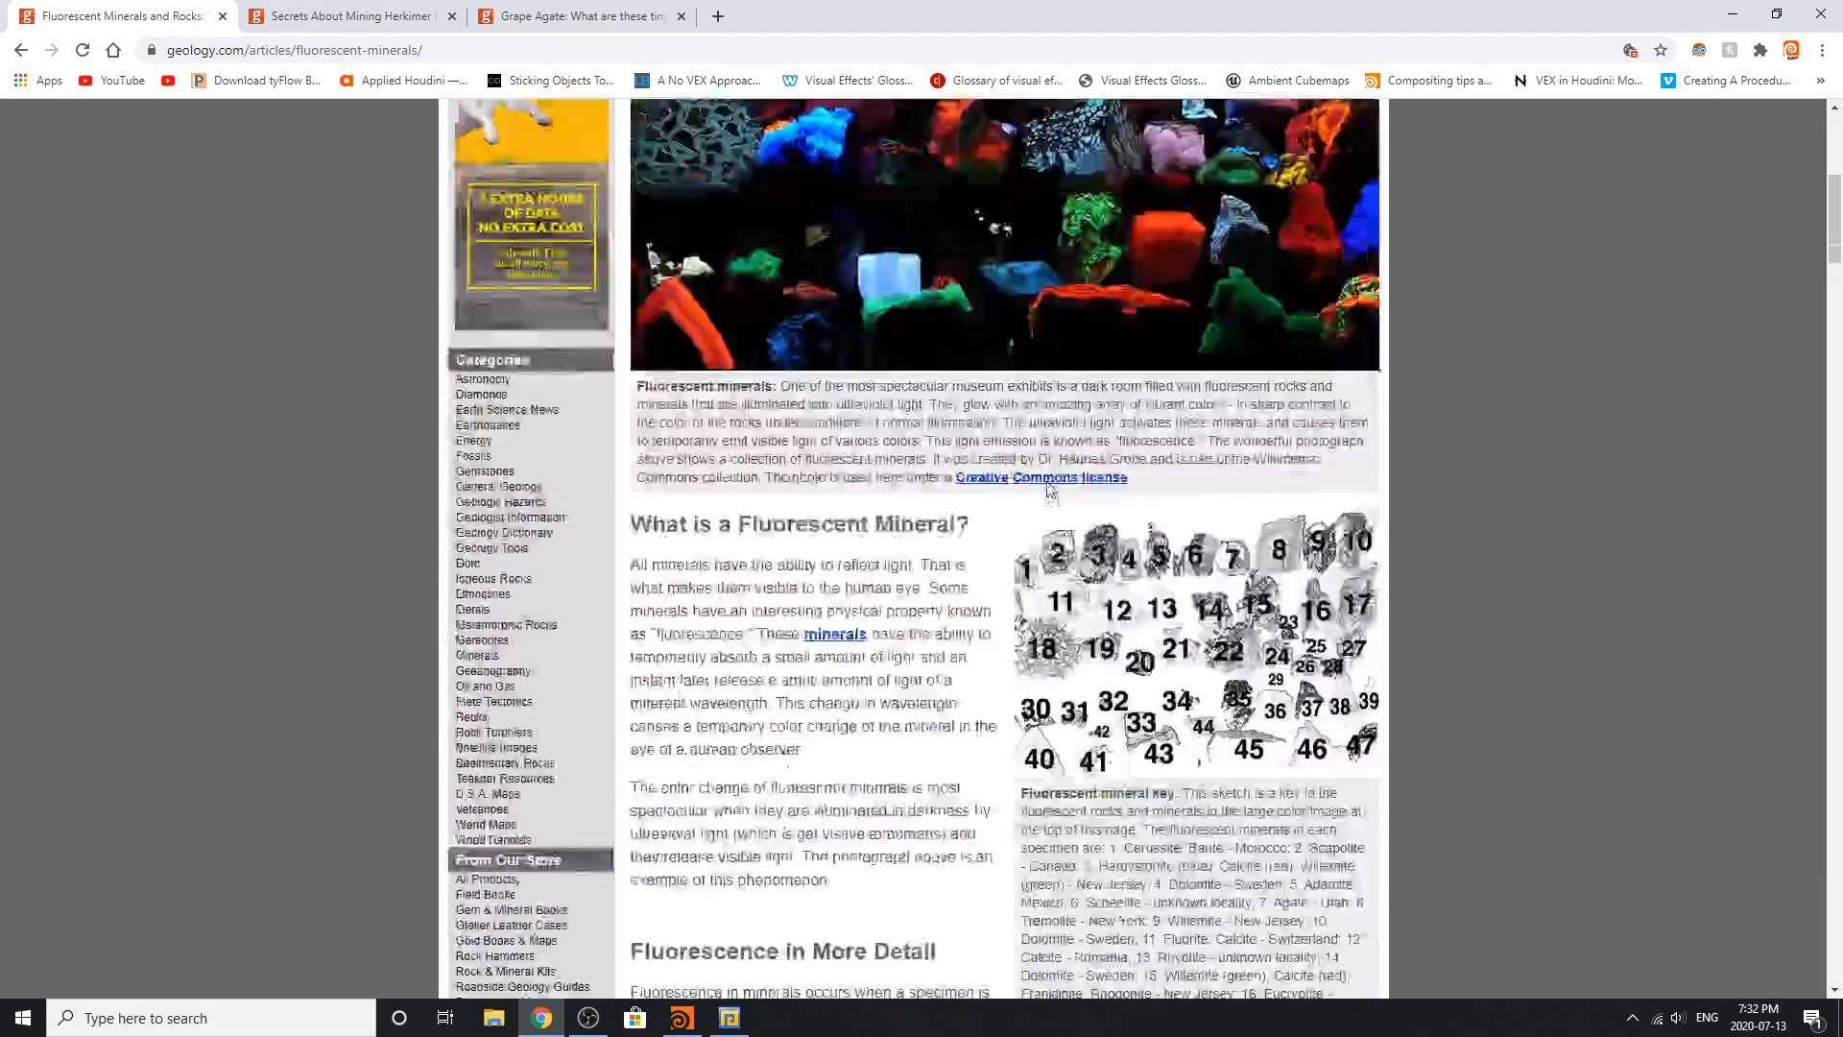
pyautogui.scroll(-4, 1048, 485)
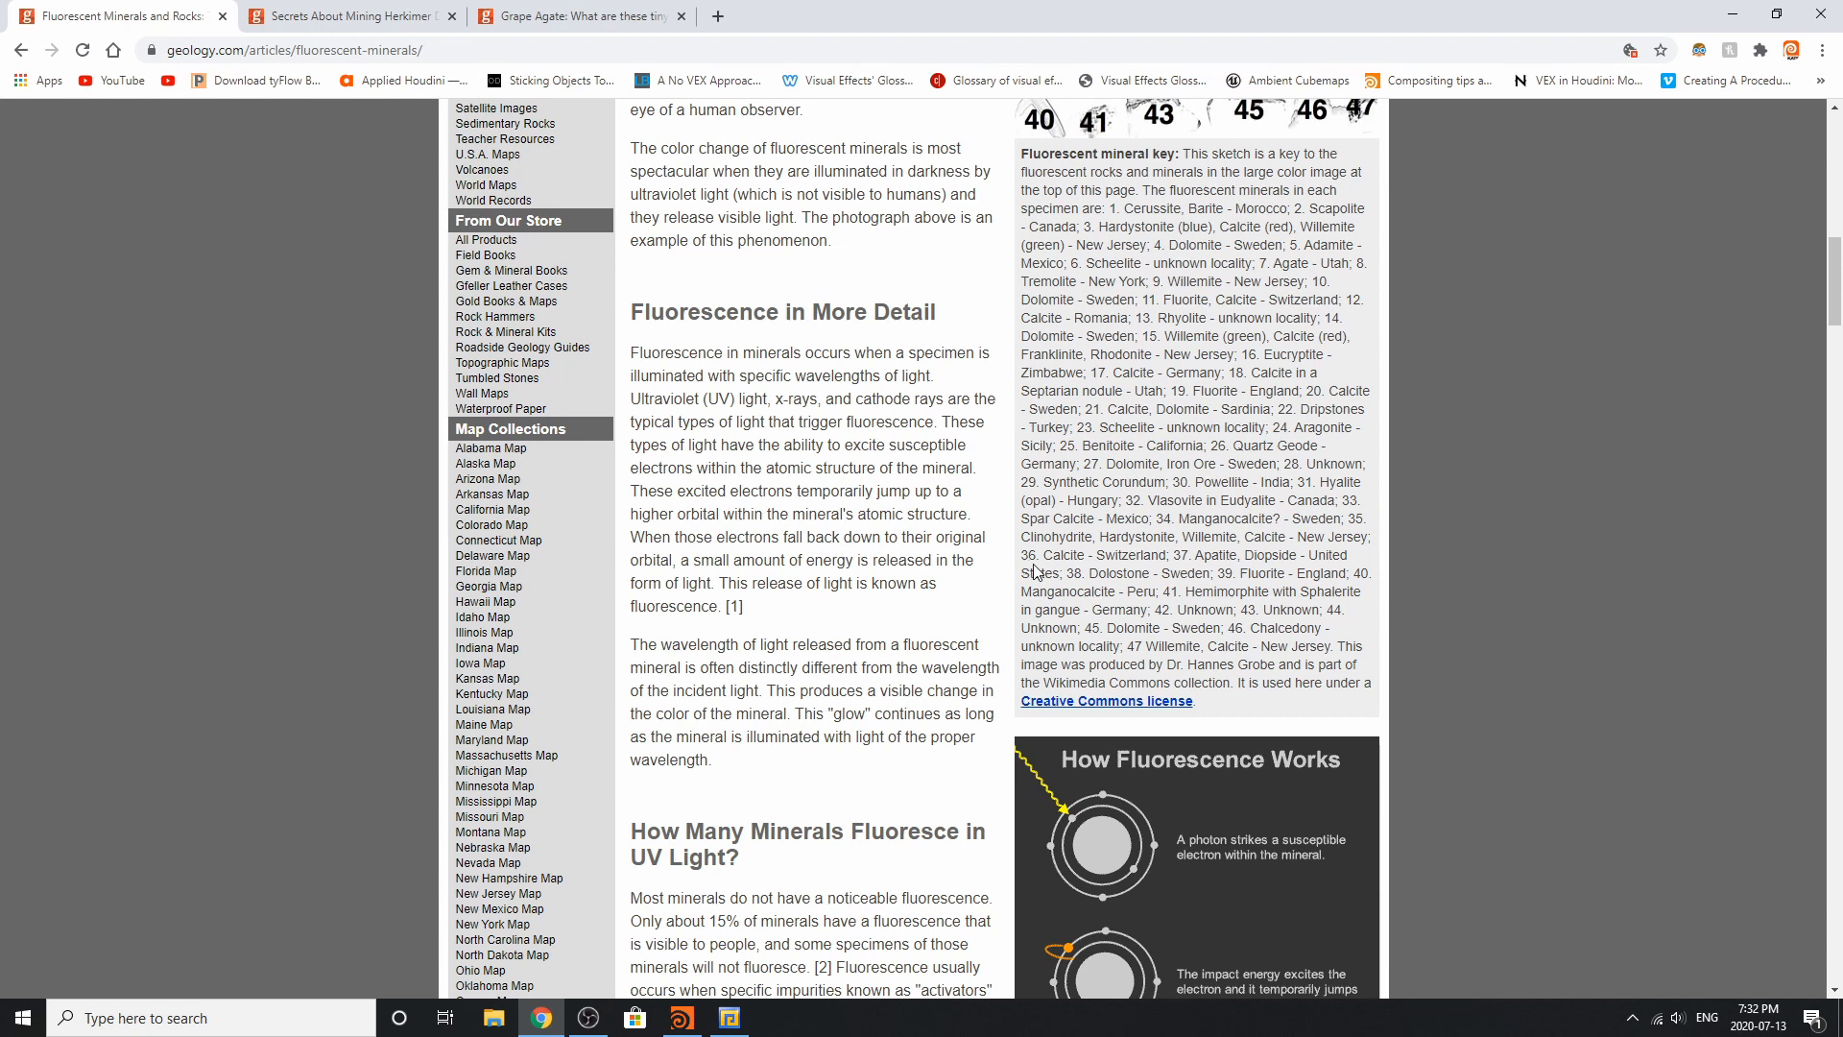
# Step: Read on through the Fluorescent Minerals article, covering how fluorescence works, the fluorite specimens and the fluorescent Dugway geode
pyautogui.scroll(-5, 1035, 572)
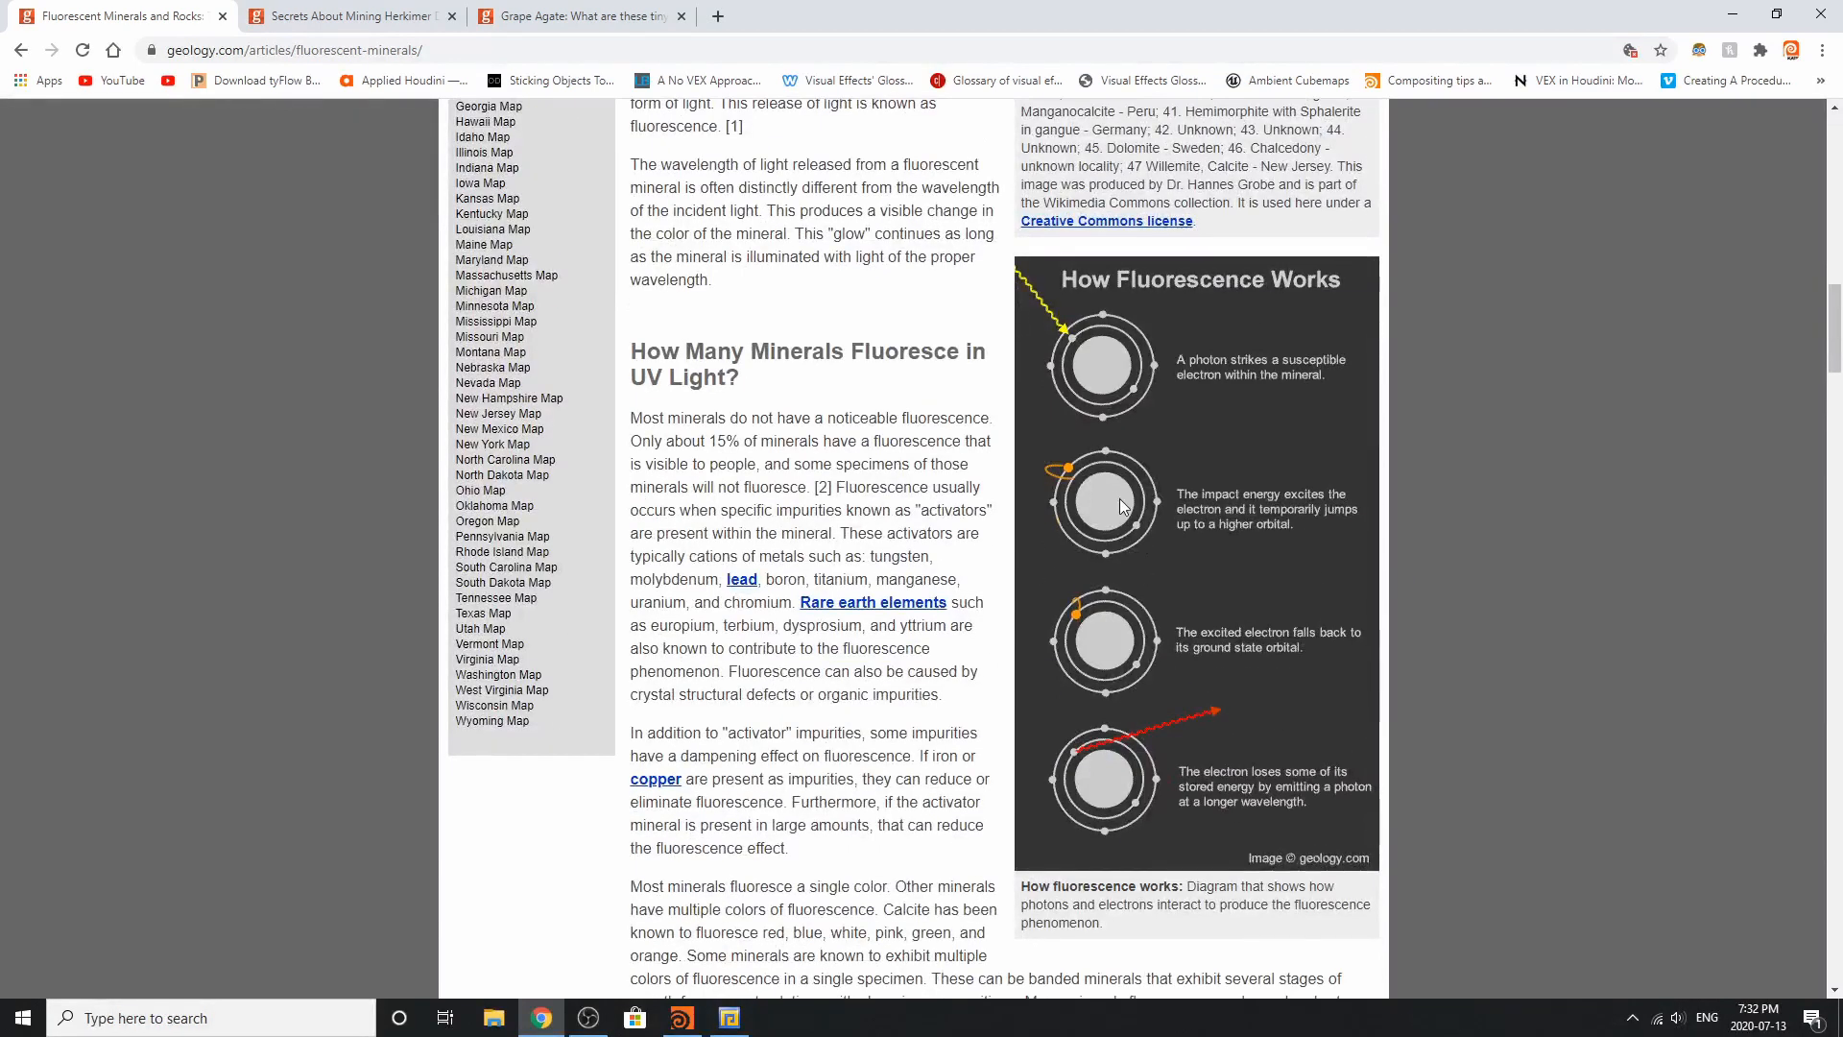
pyautogui.scroll(-6, 1034, 596)
pyautogui.scroll(-4, 1027, 645)
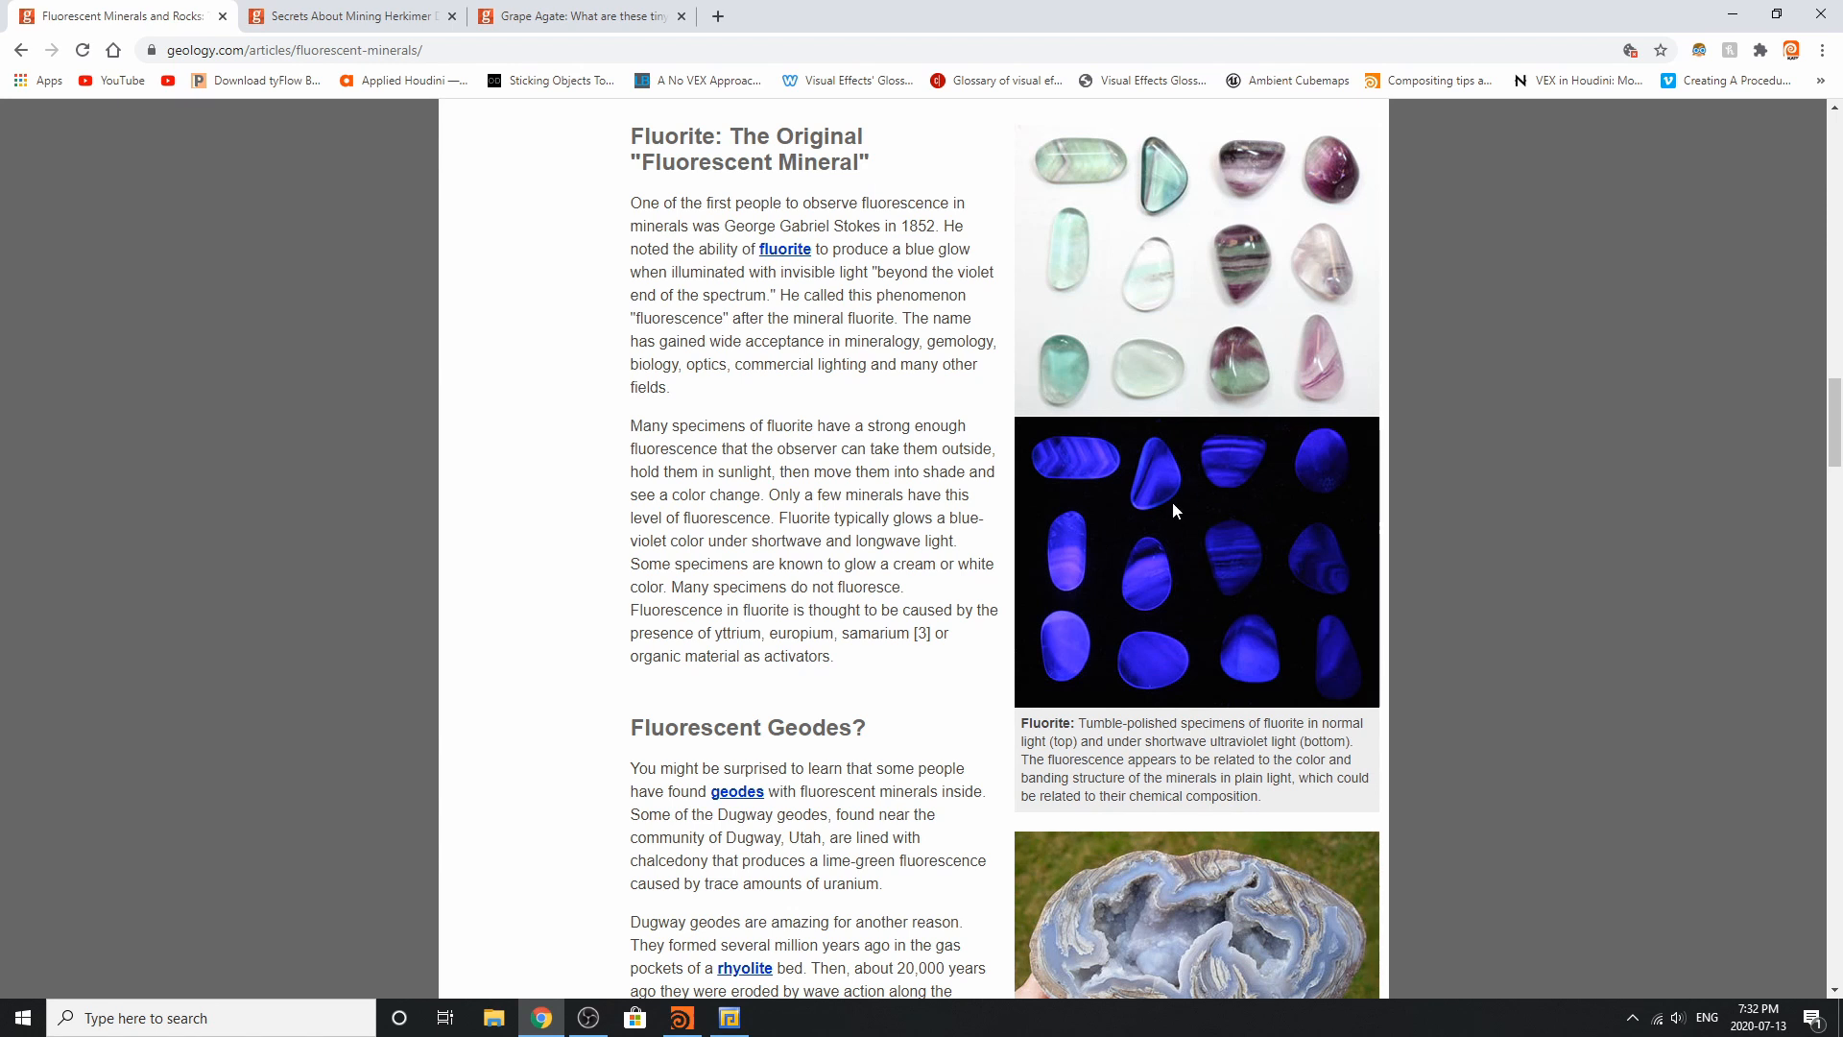
pyautogui.scroll(-4, 1173, 505)
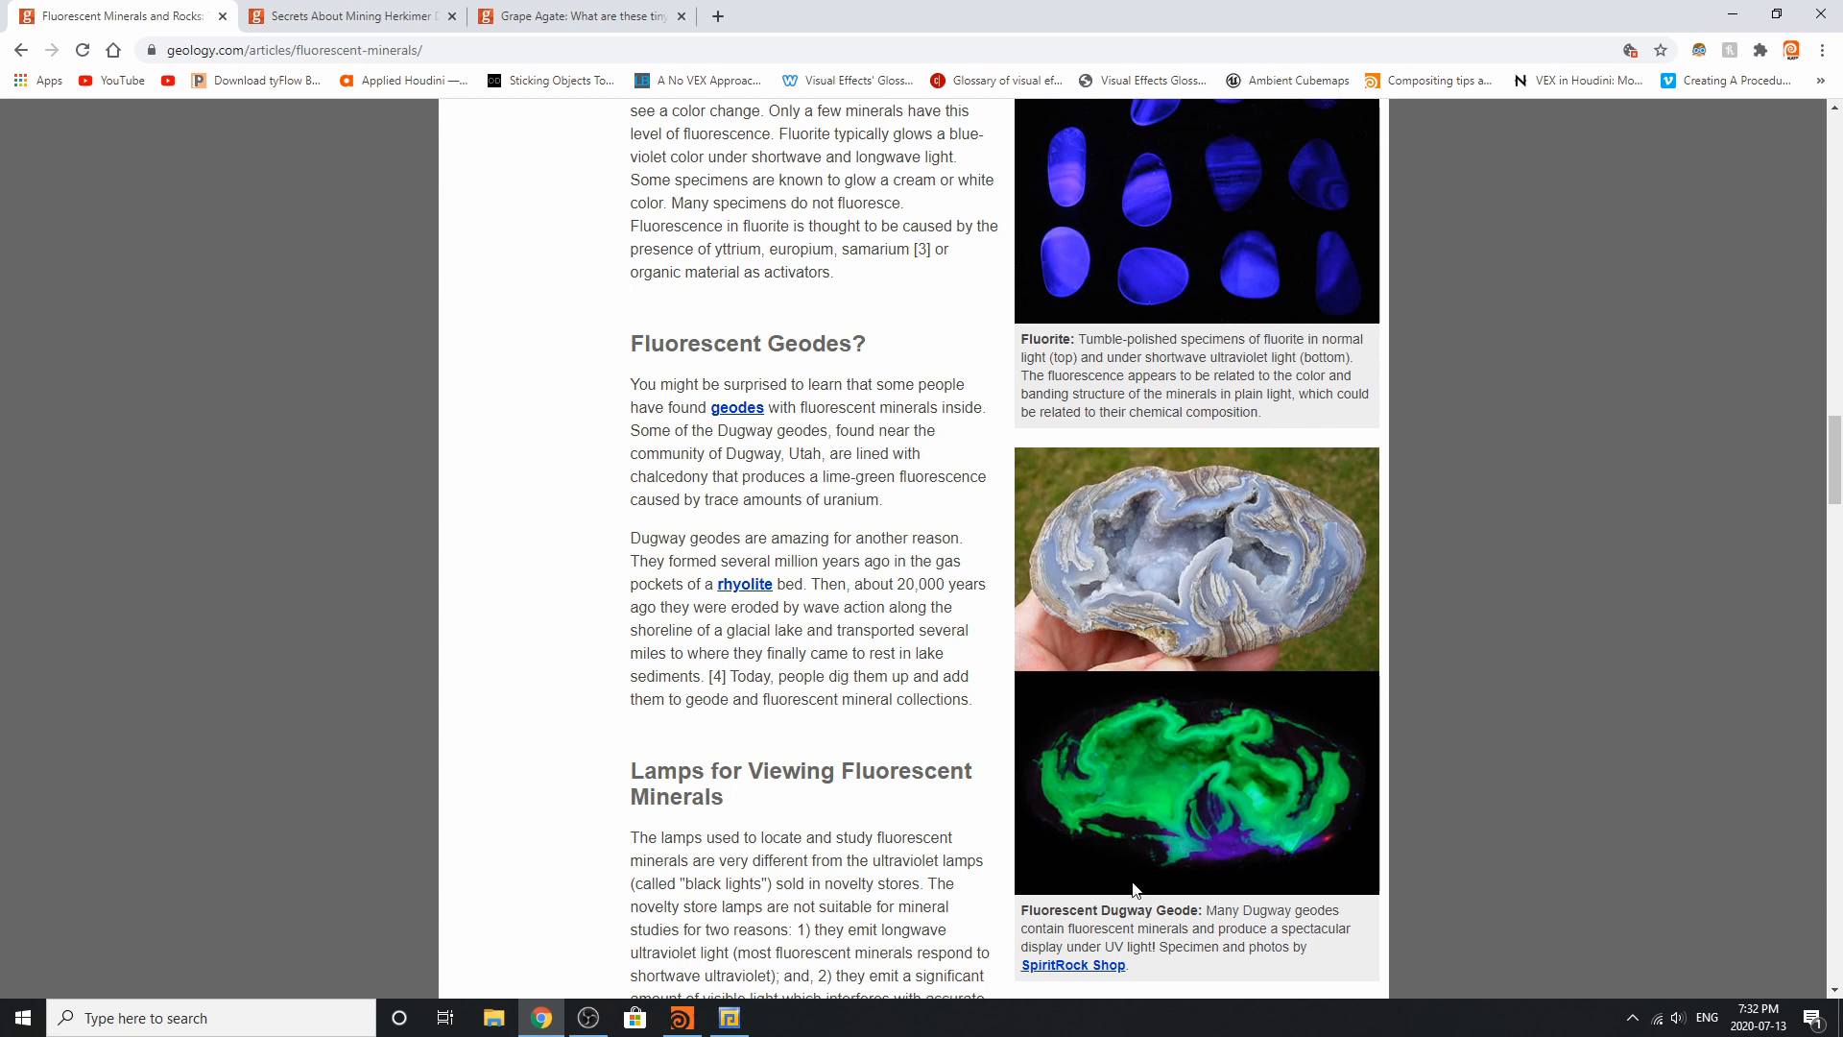
# Step: Switch back to Houdini, select Fluorescent_Mineral_Polished_Cam and look through that camera in the viewport
pyautogui.click(540, 1019)
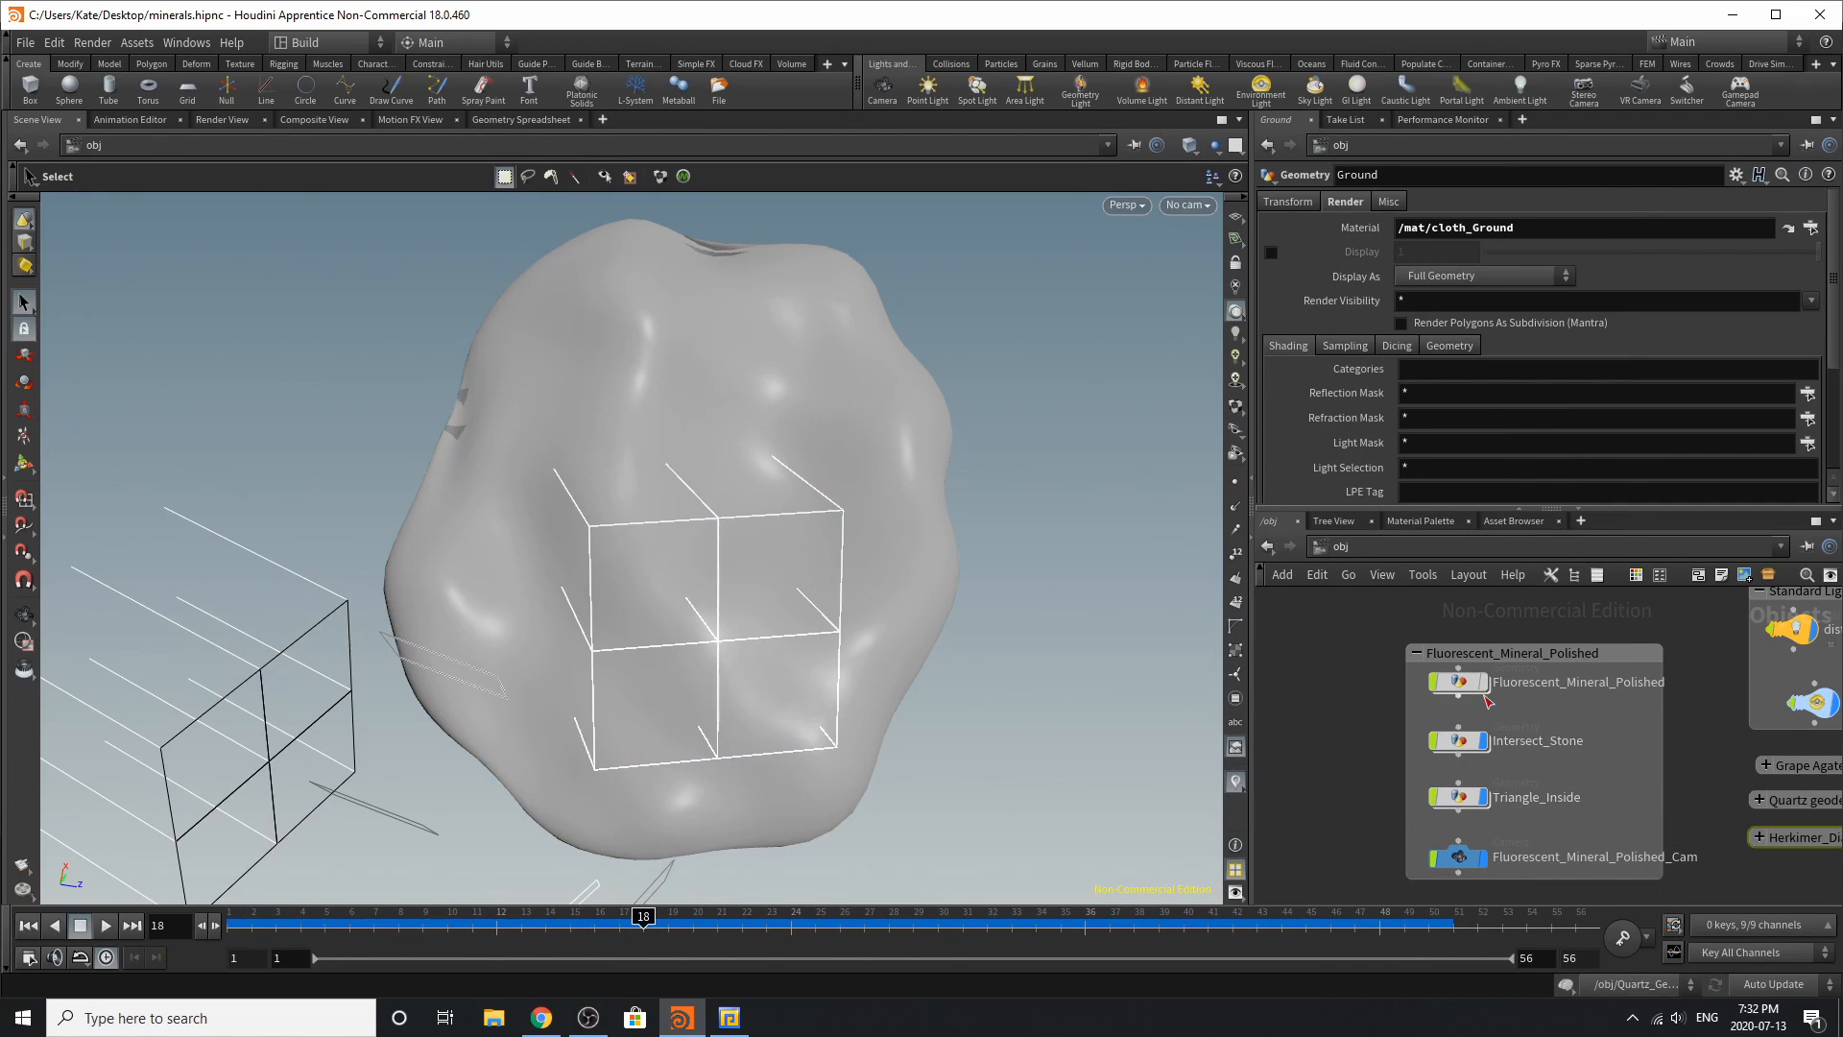
pyautogui.moveTo(1457, 690)
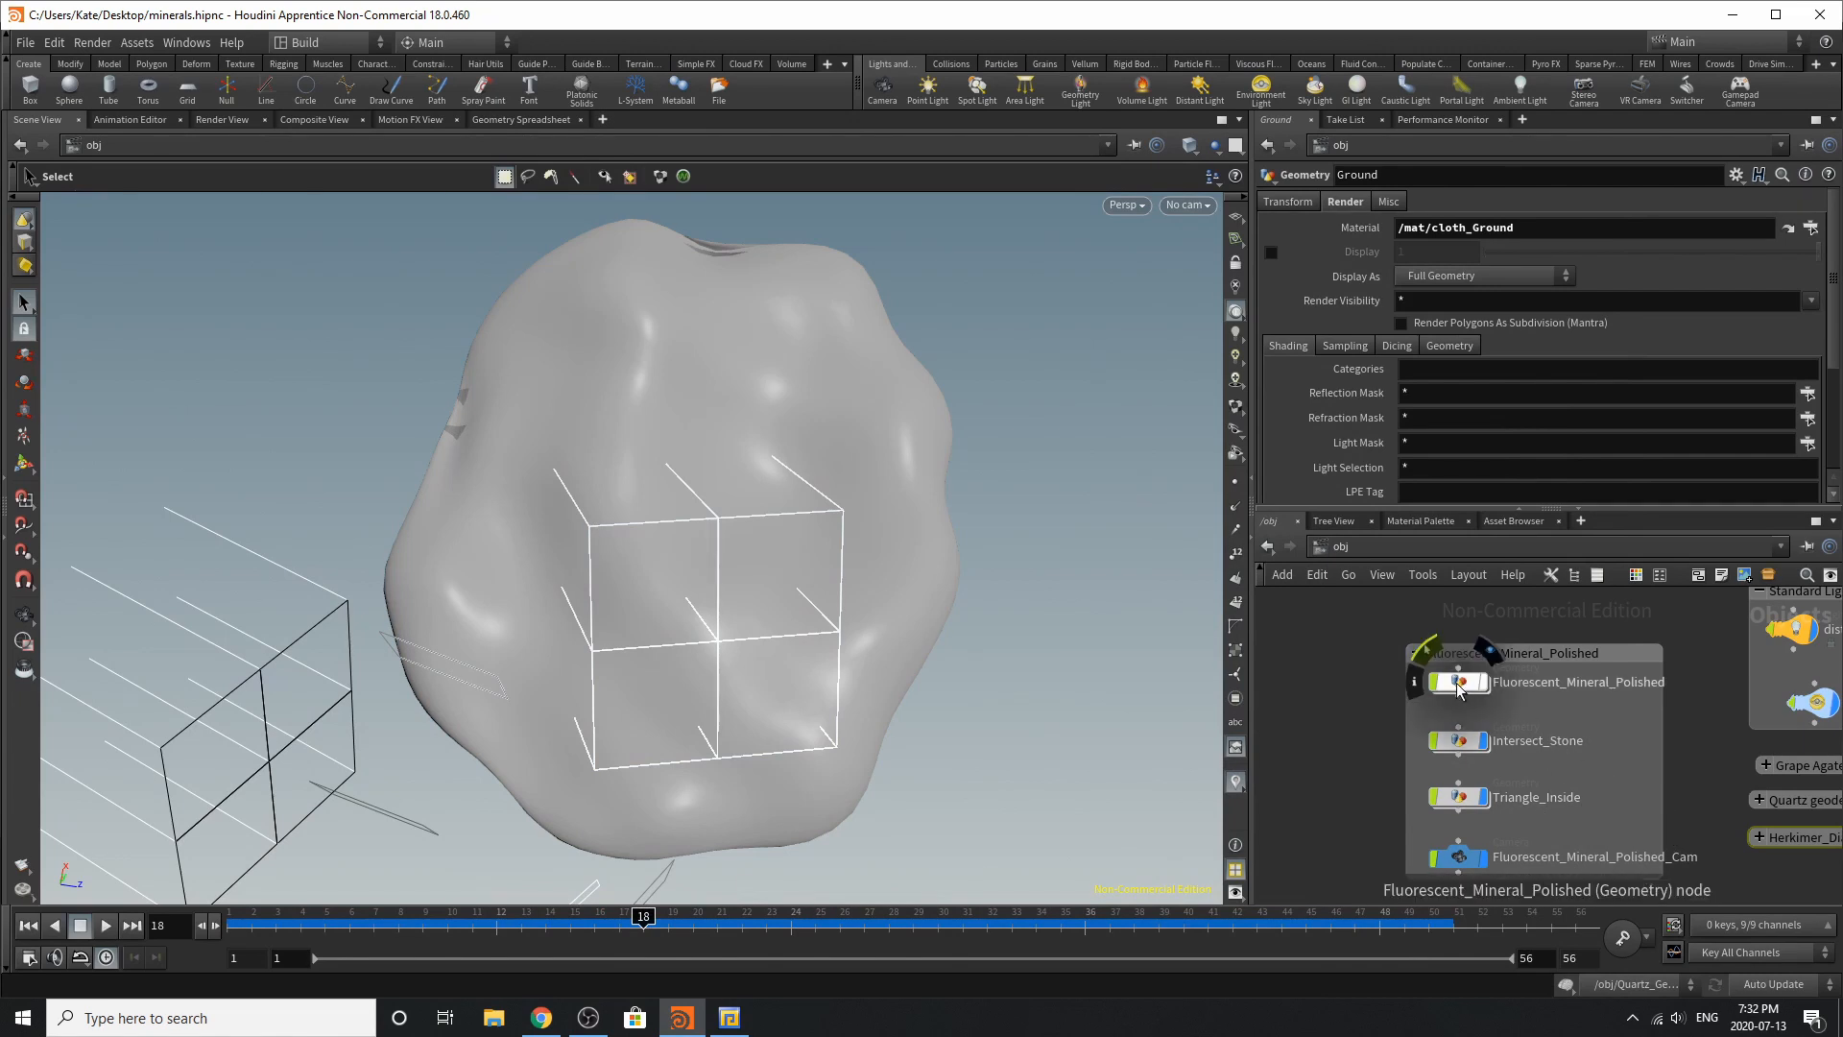
pyautogui.scroll(-2, 1455, 749)
pyautogui.scroll(3, 1438, 869)
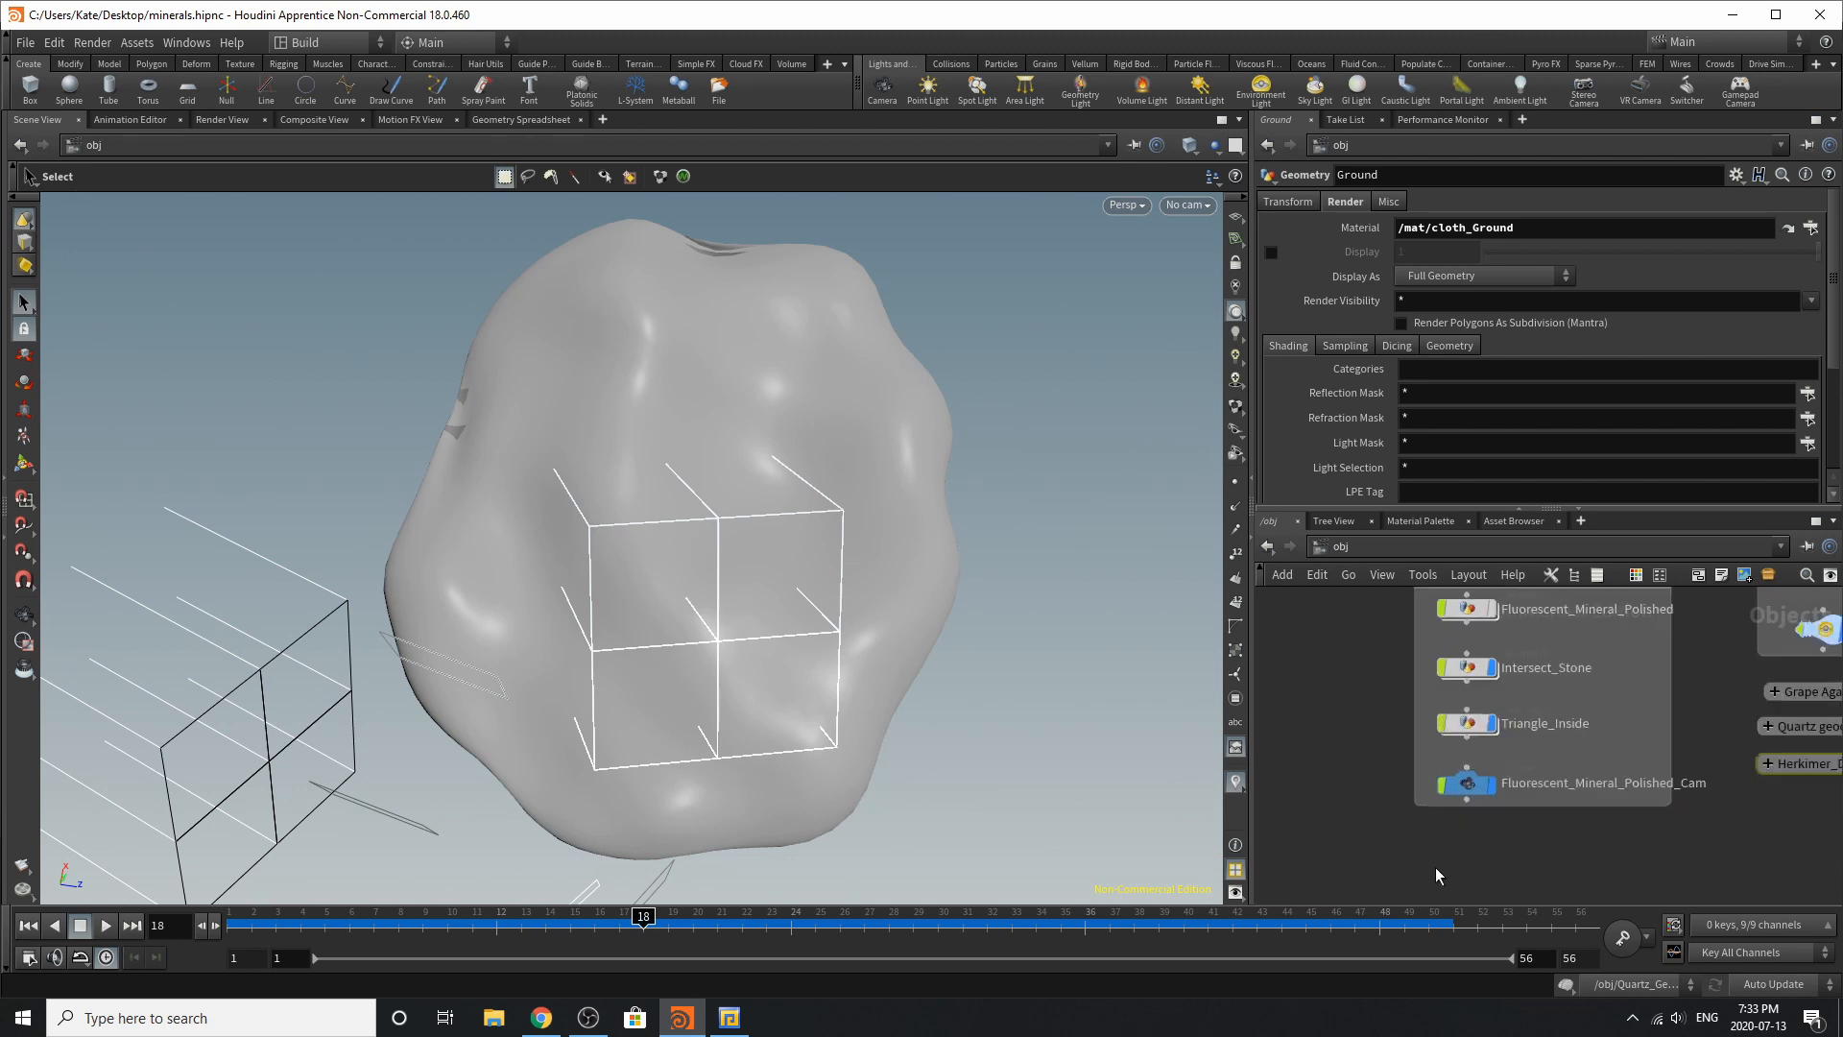
pyautogui.click(1475, 768)
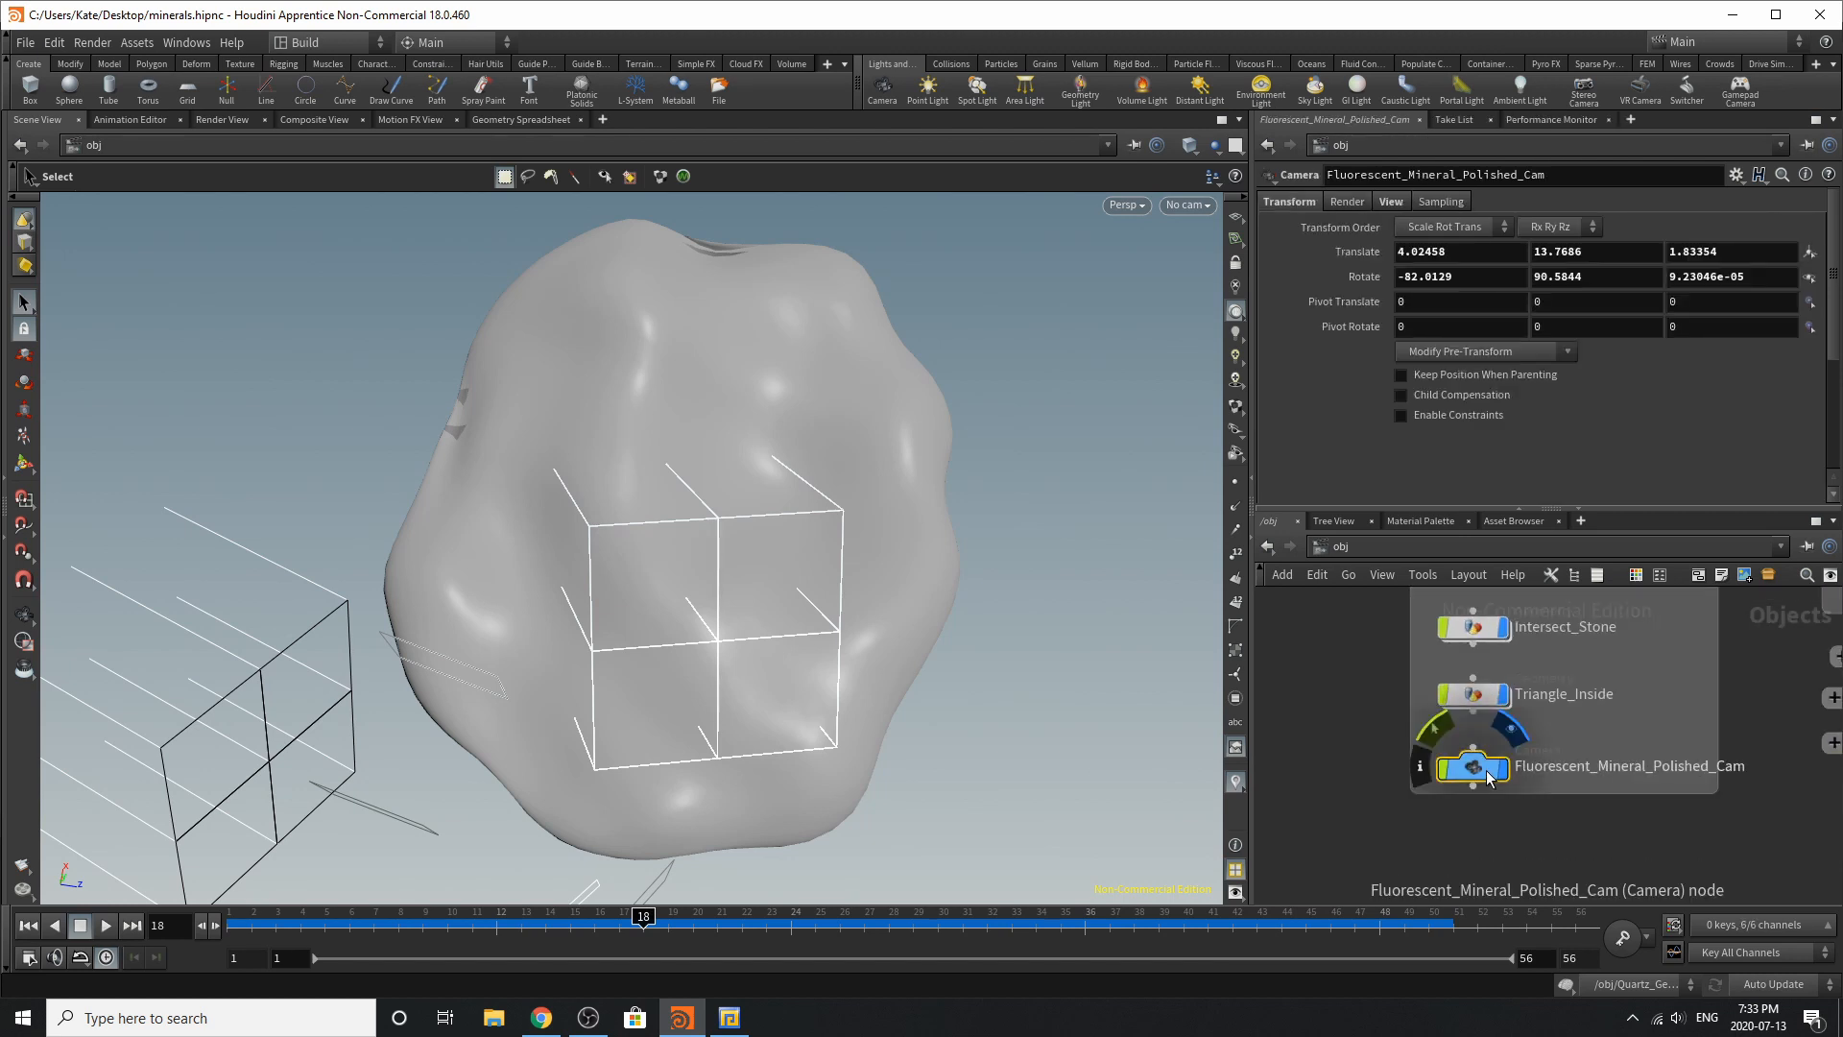
pyautogui.click(1186, 205)
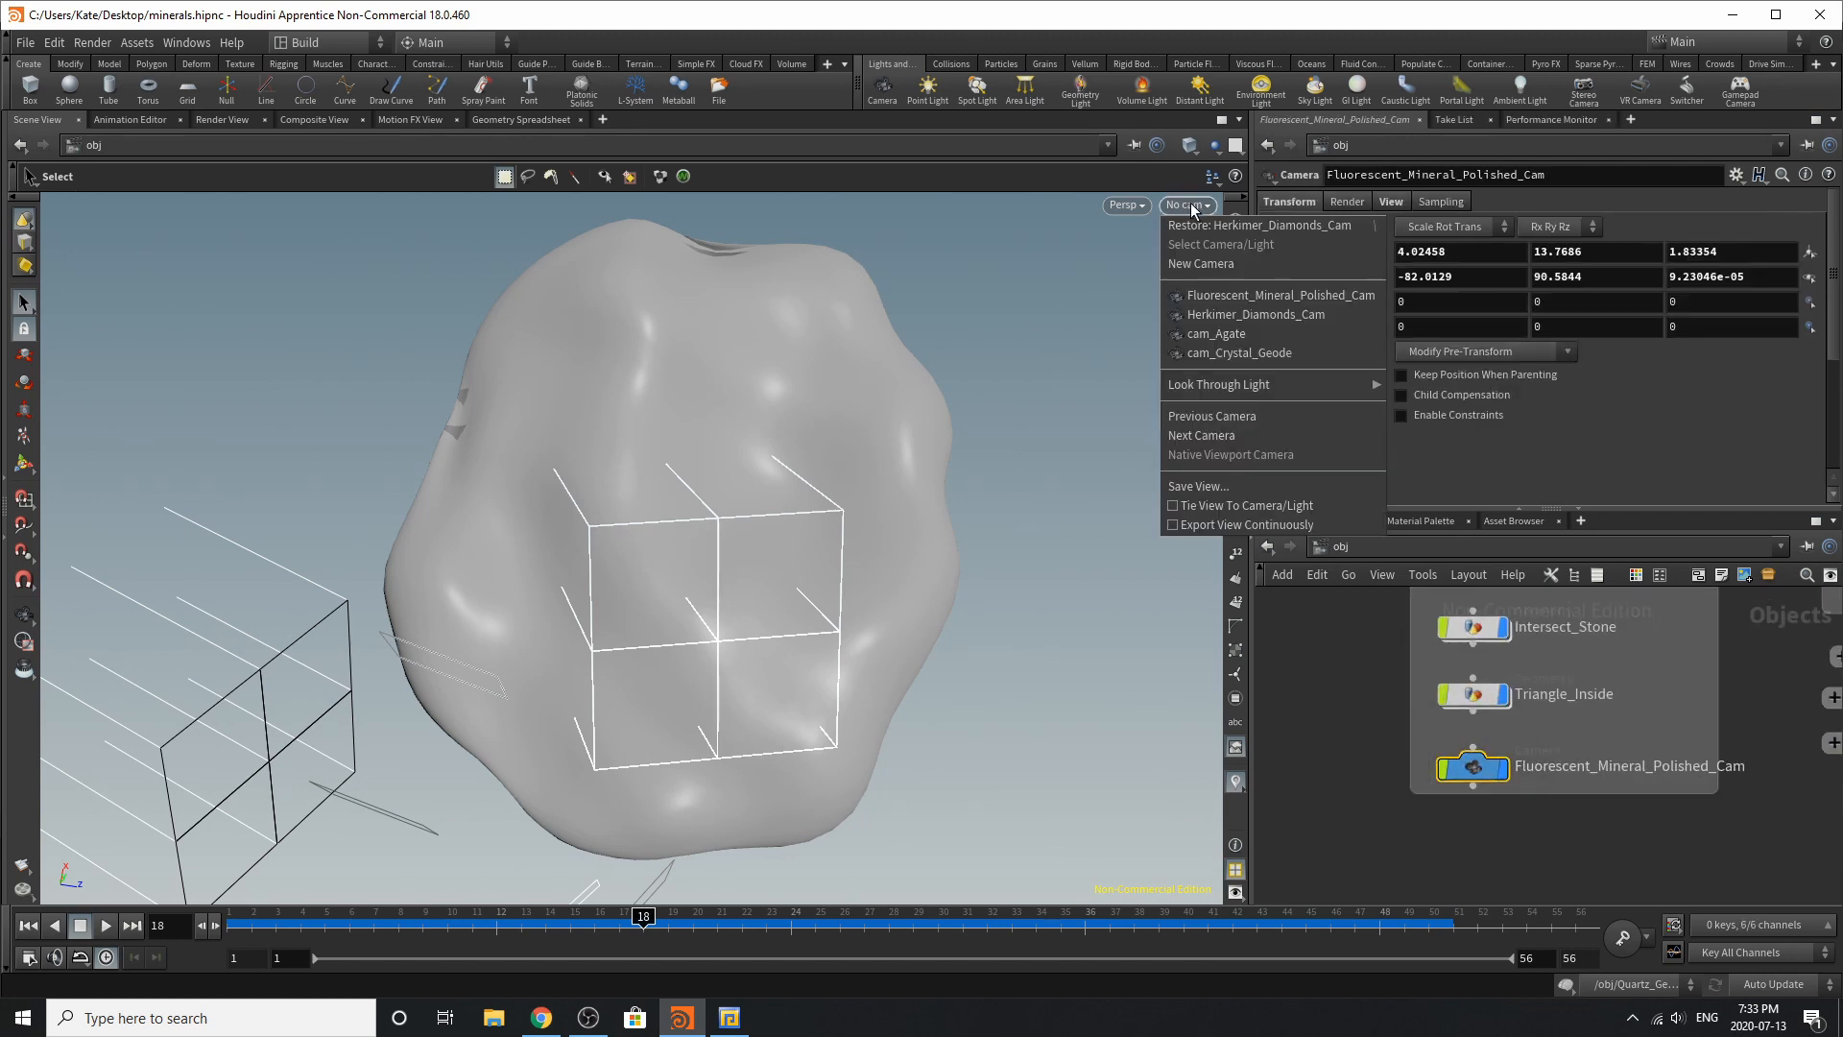
pyautogui.click(1201, 297)
pyautogui.scroll(-2, 1556, 669)
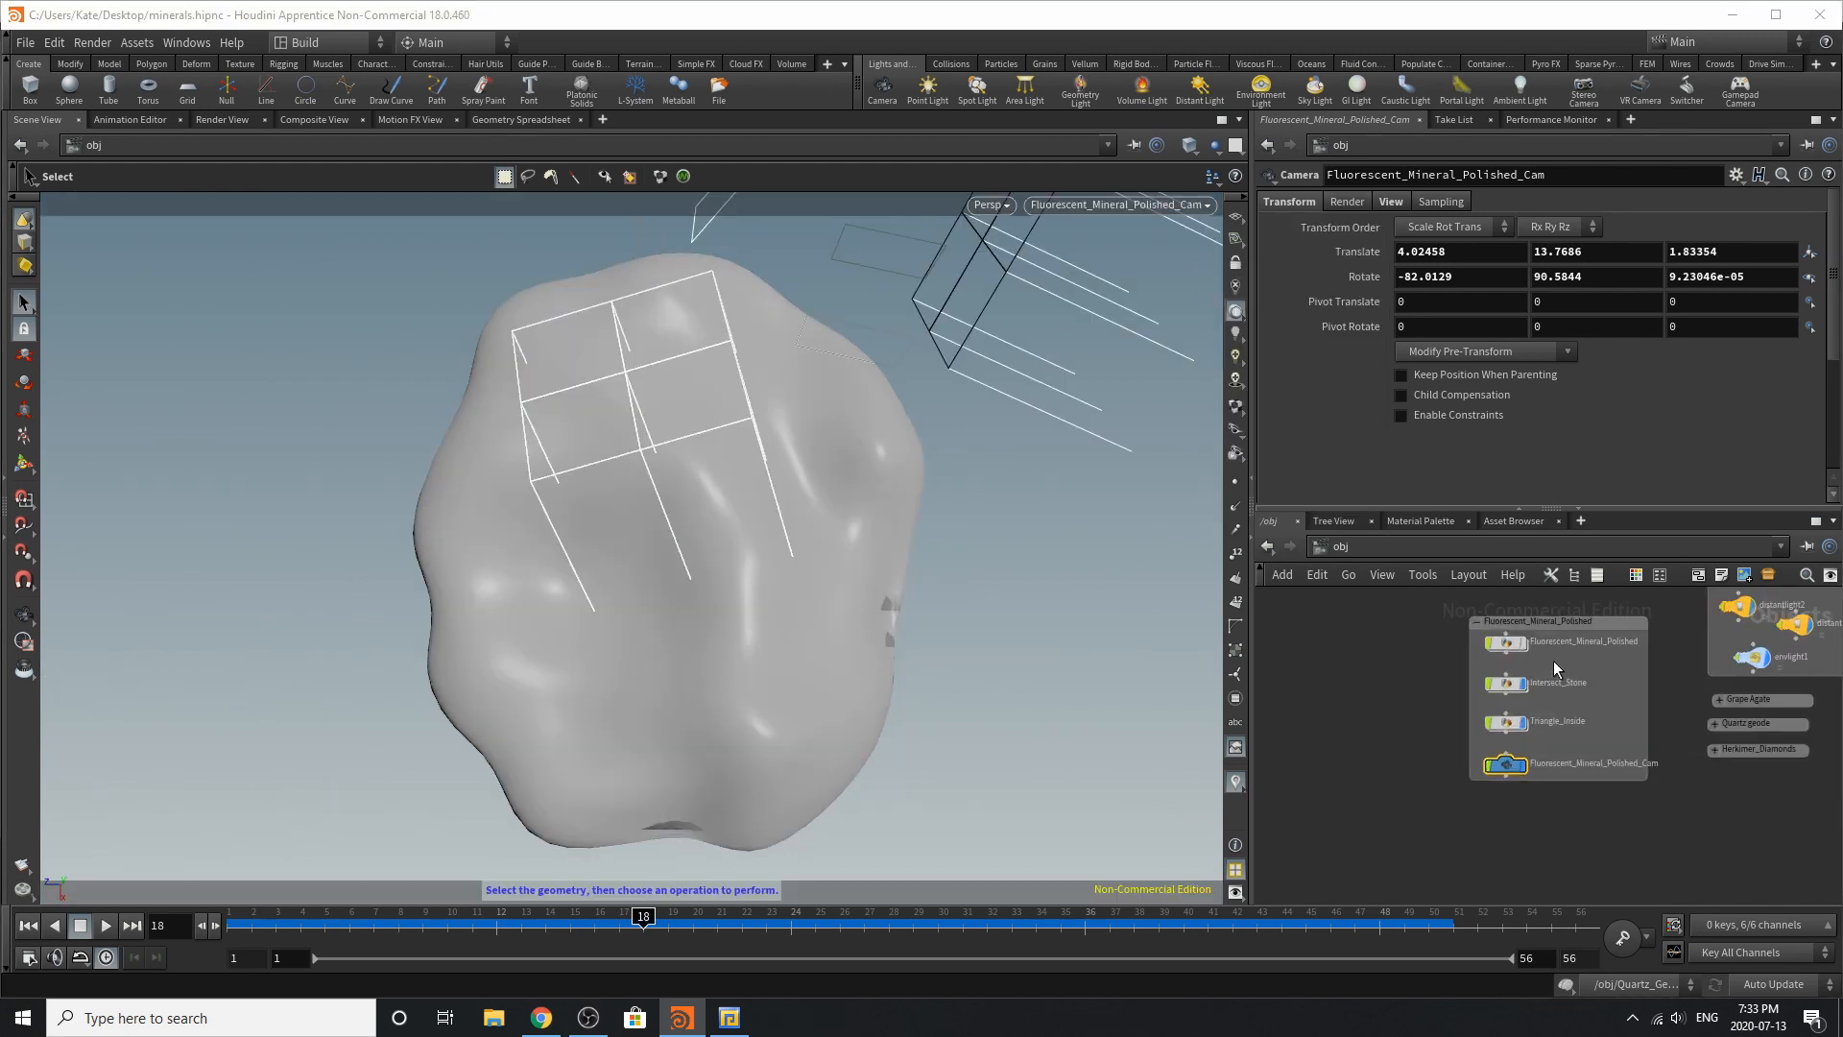
# Step: Enter the Fluorescent_Mineral_Polished geometry network and display its sphere1 node
pyautogui.doubleClick(1484, 638)
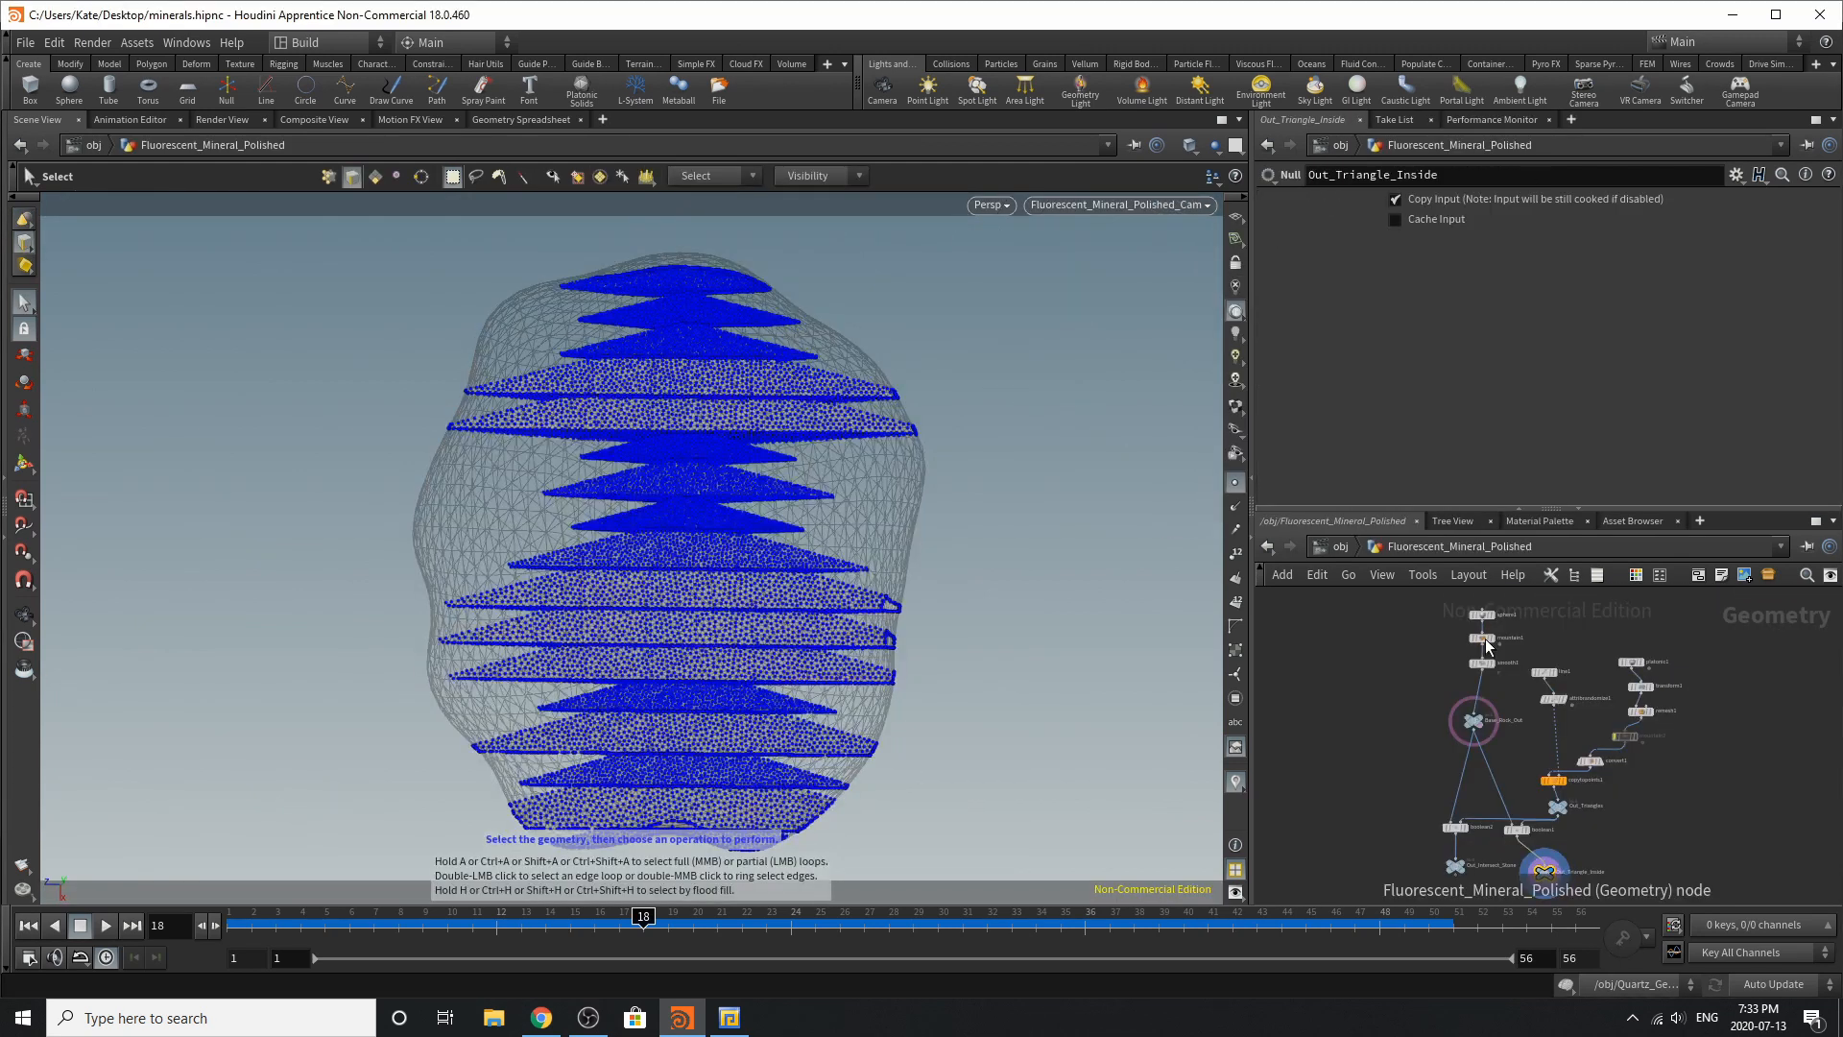
pyautogui.scroll(5, 1466, 597)
pyautogui.click(1576, 652)
pyautogui.click(1540, 653)
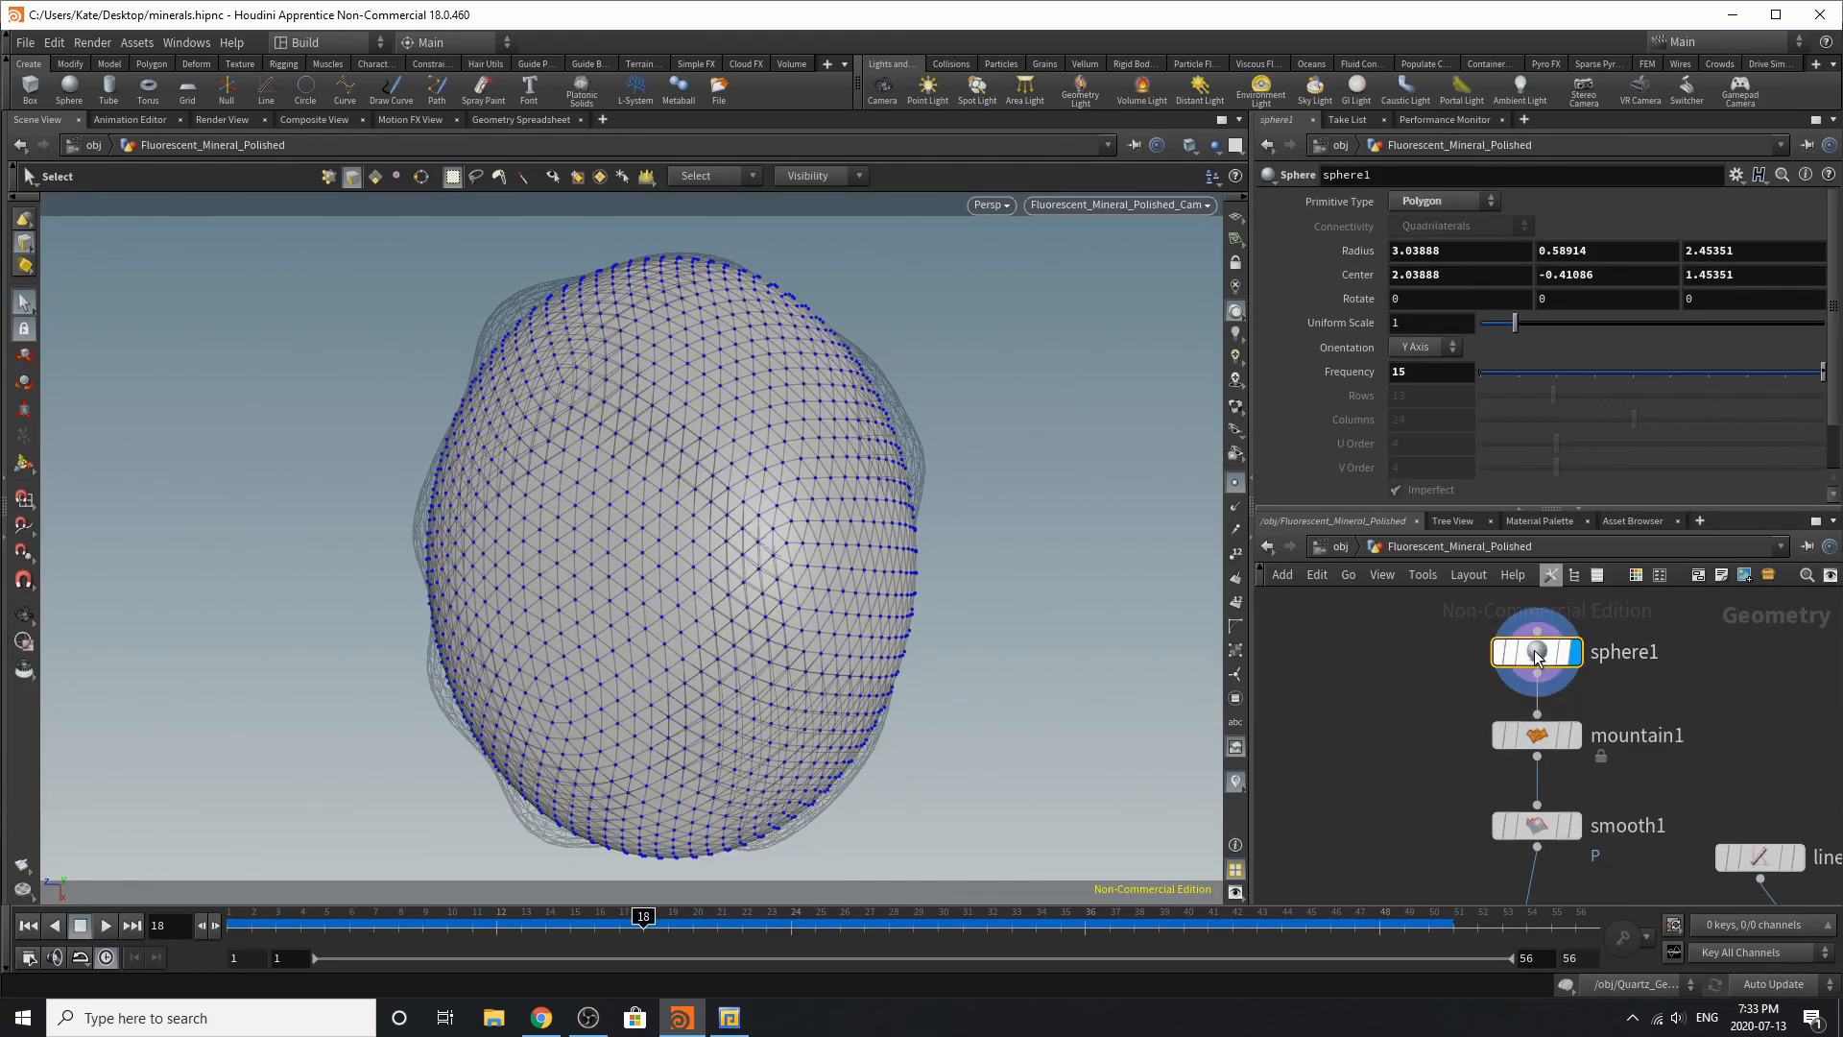
pyautogui.scroll(-4, 1538, 677)
pyautogui.scroll(5, 1507, 722)
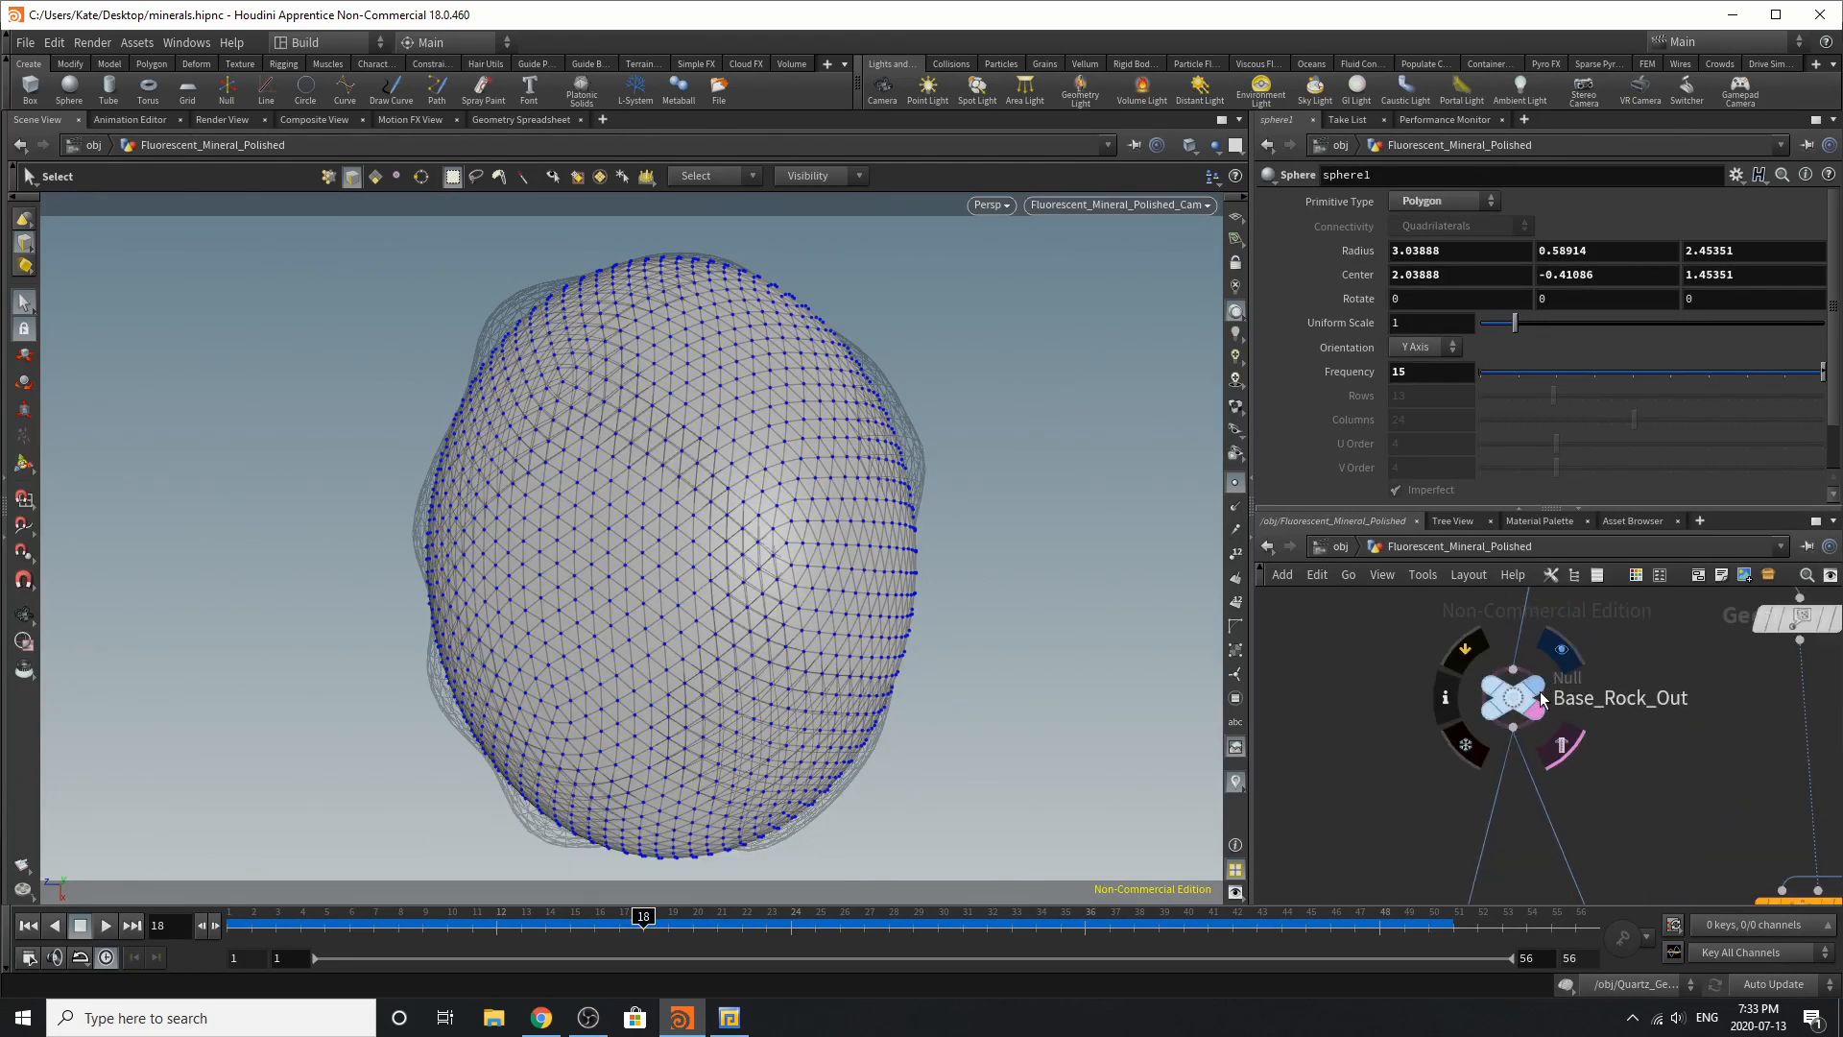
# Step: Compare Base_Rock_Out with sphere1, and examine the flattened sphere from the side outside the camera view
pyautogui.click(1540, 698)
pyautogui.scroll(-4, 1494, 762)
pyautogui.scroll(5, 1420, 660)
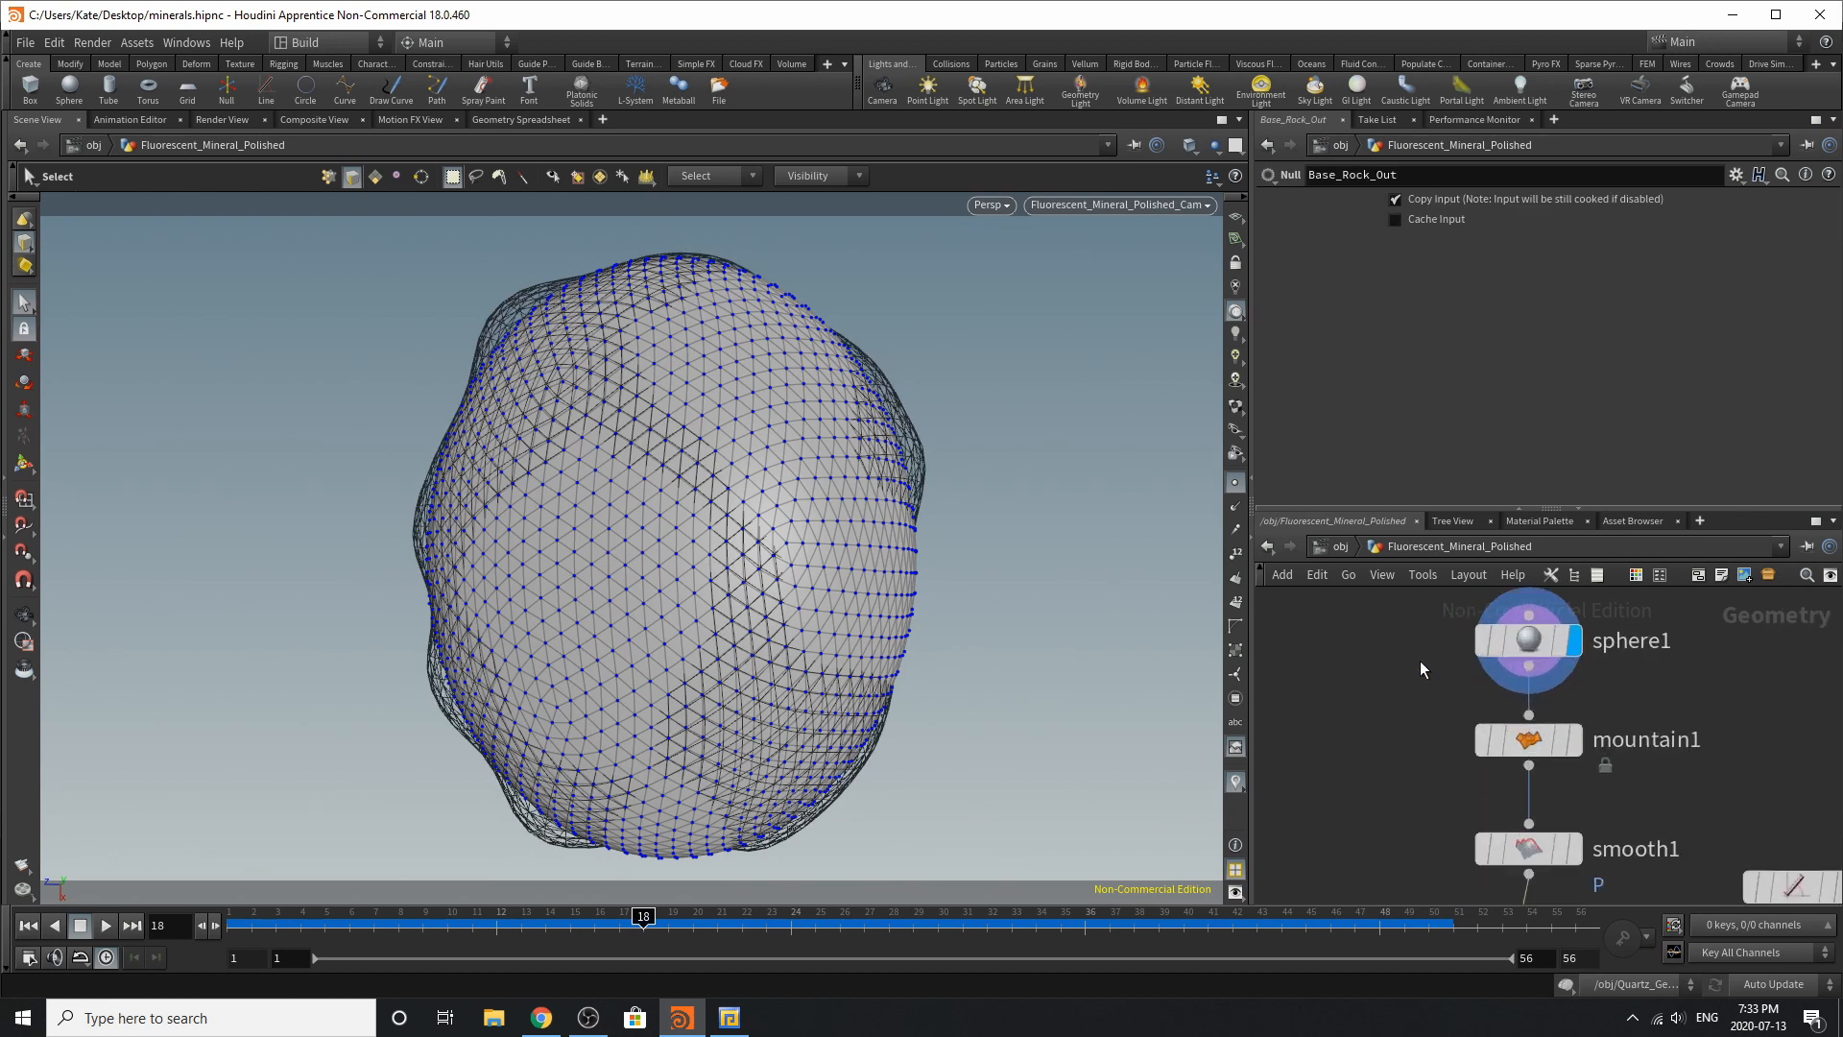
pyautogui.click(1517, 641)
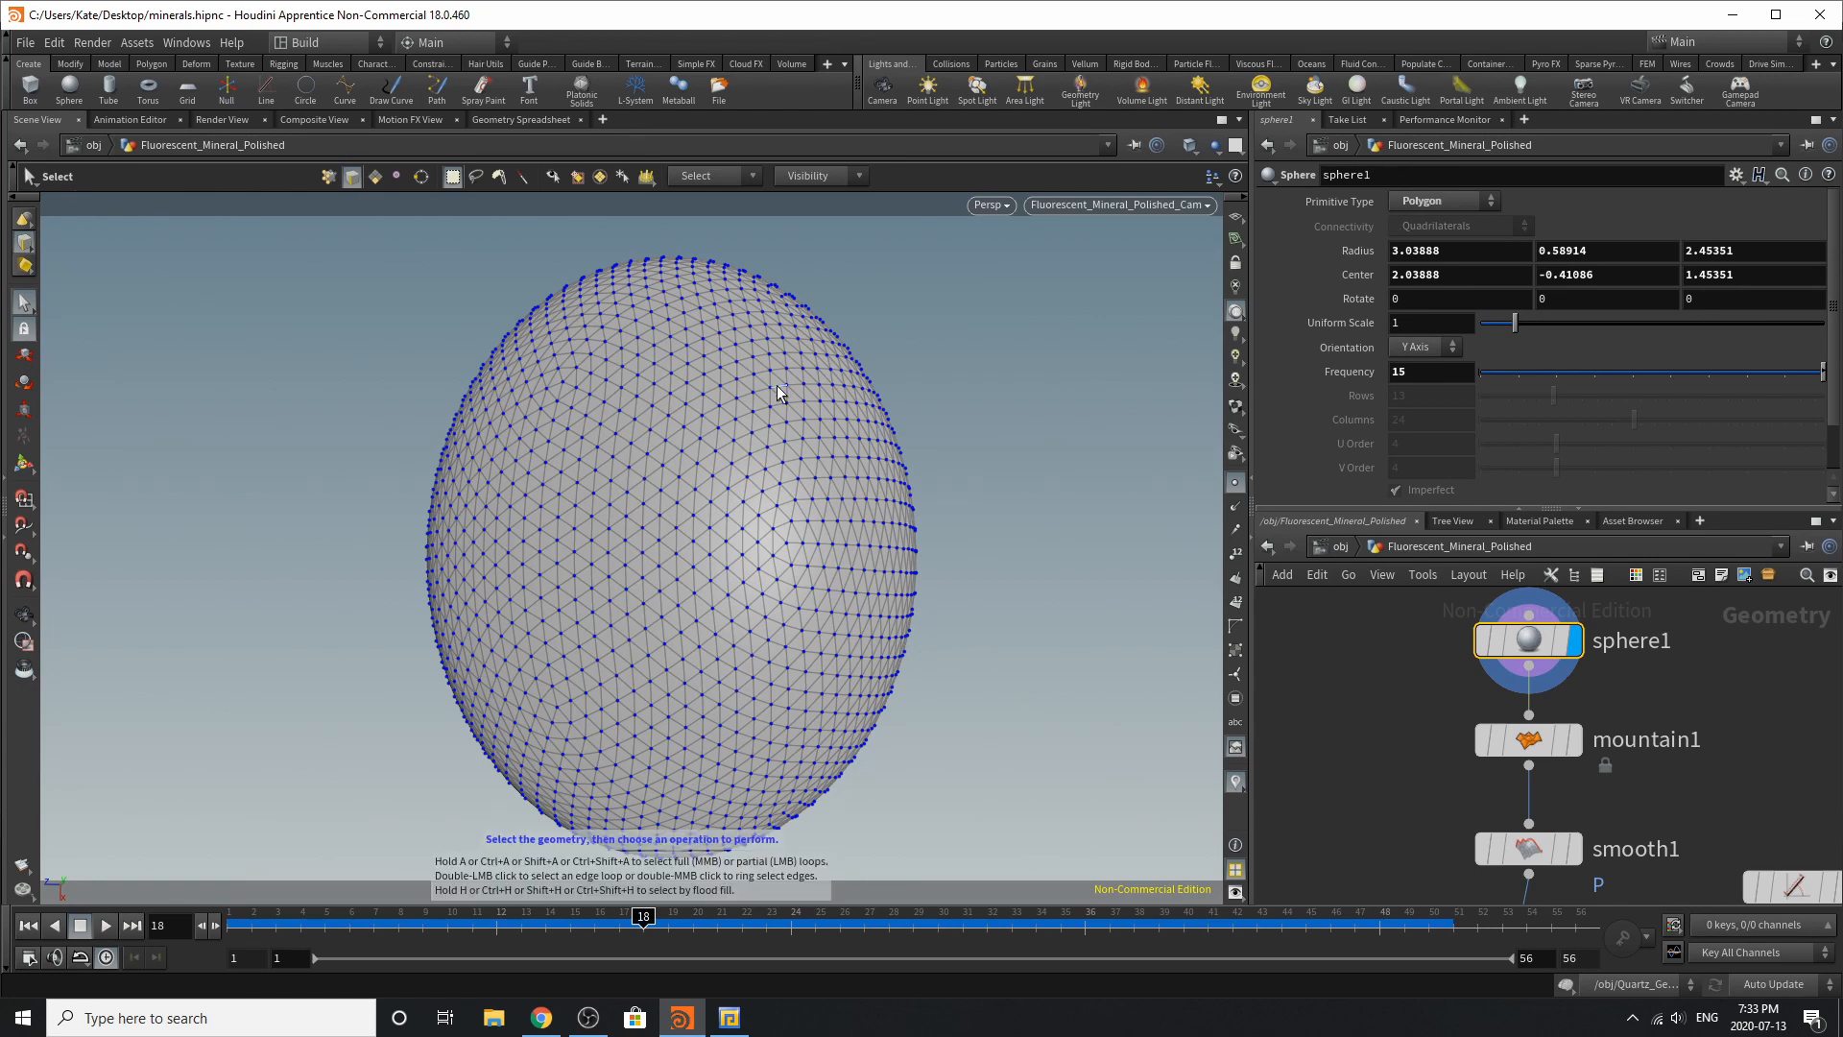
pyautogui.moveTo(976, 420); pyautogui.dragTo(1095, 424, button='middle')
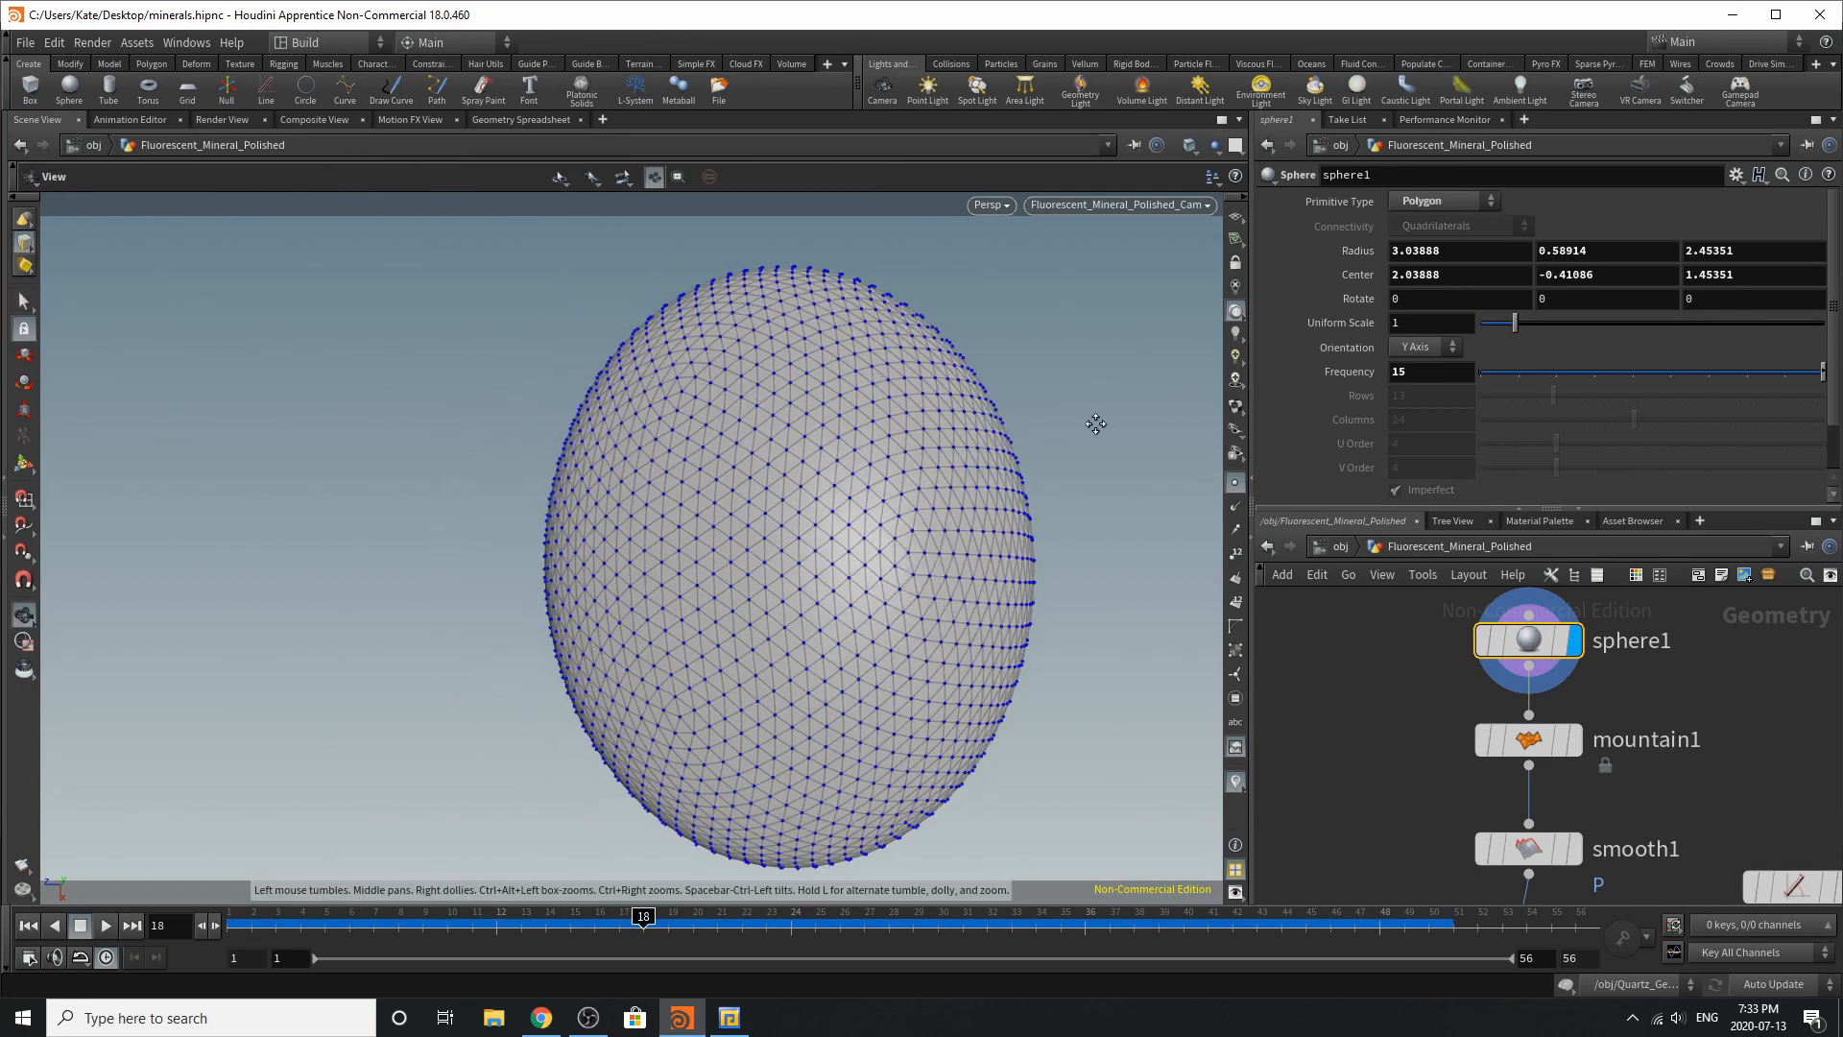
pyautogui.moveTo(1095, 423); pyautogui.dragTo(756, 412)
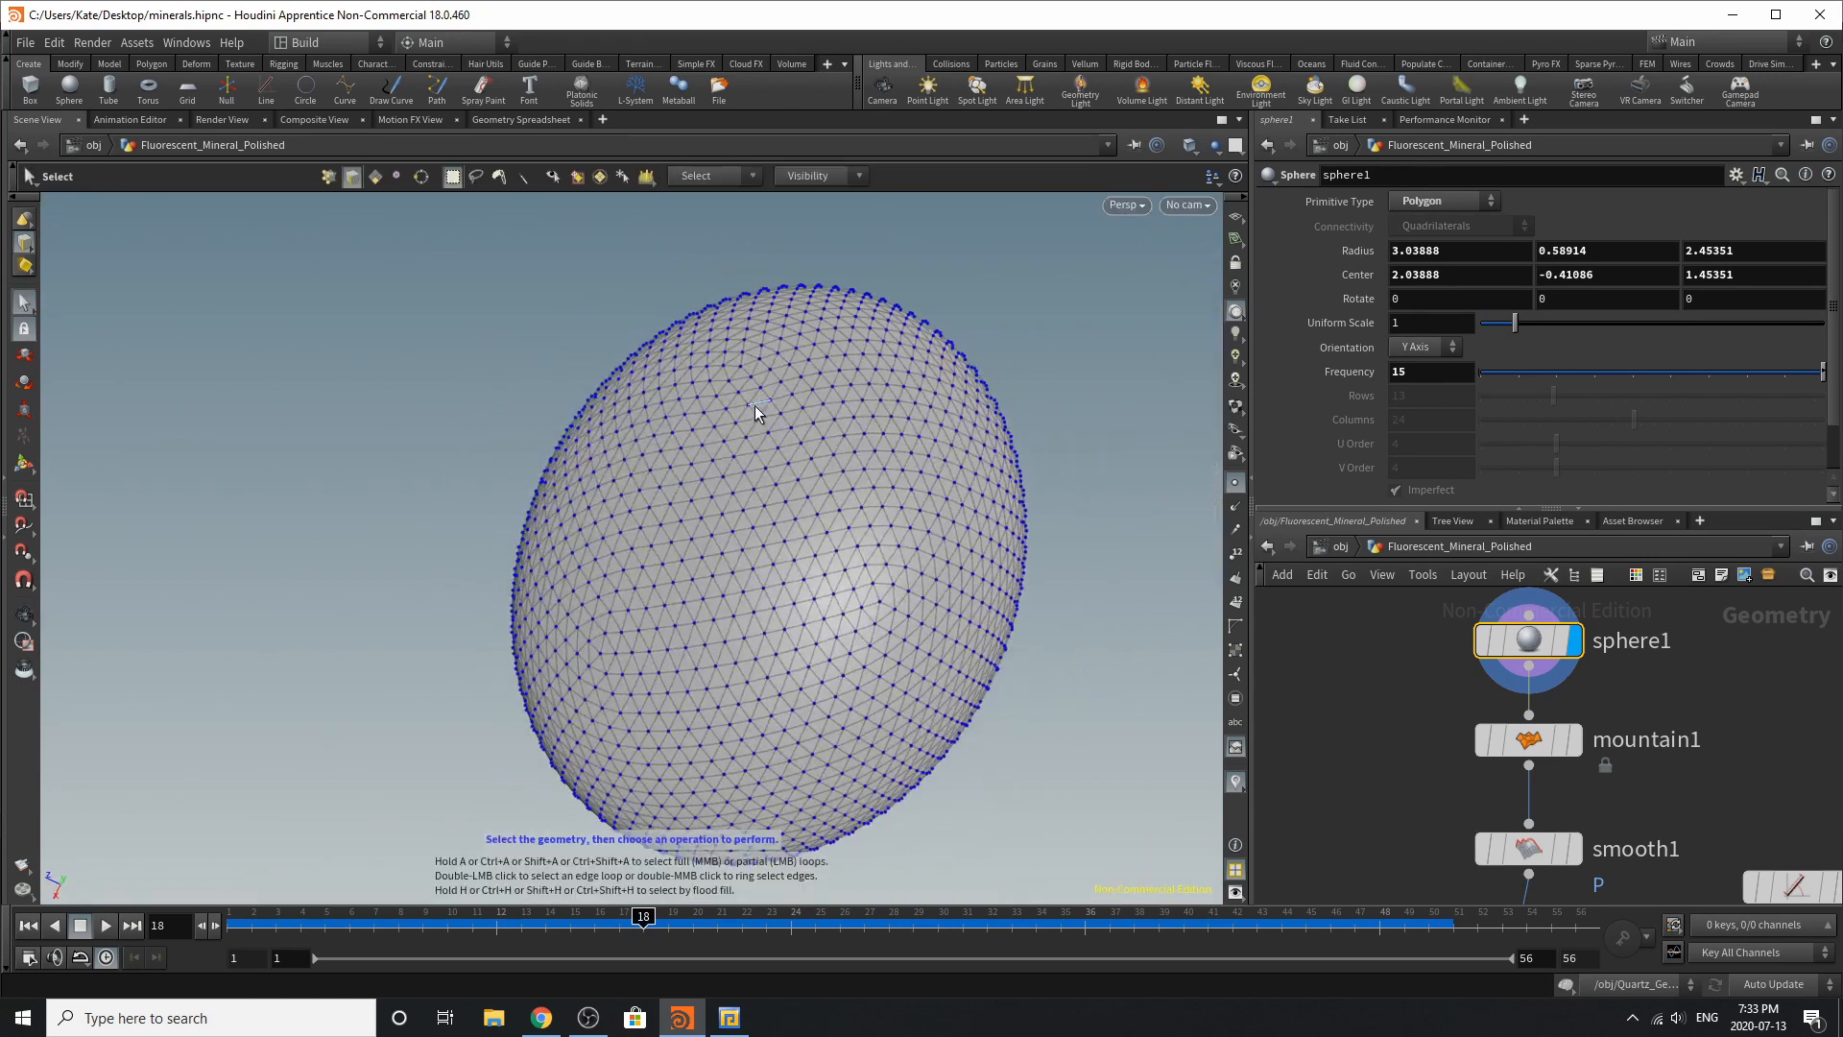
pyautogui.hotkey('space', 'h')
pyautogui.moveTo(810, 476); pyautogui.dragTo(938, 428)
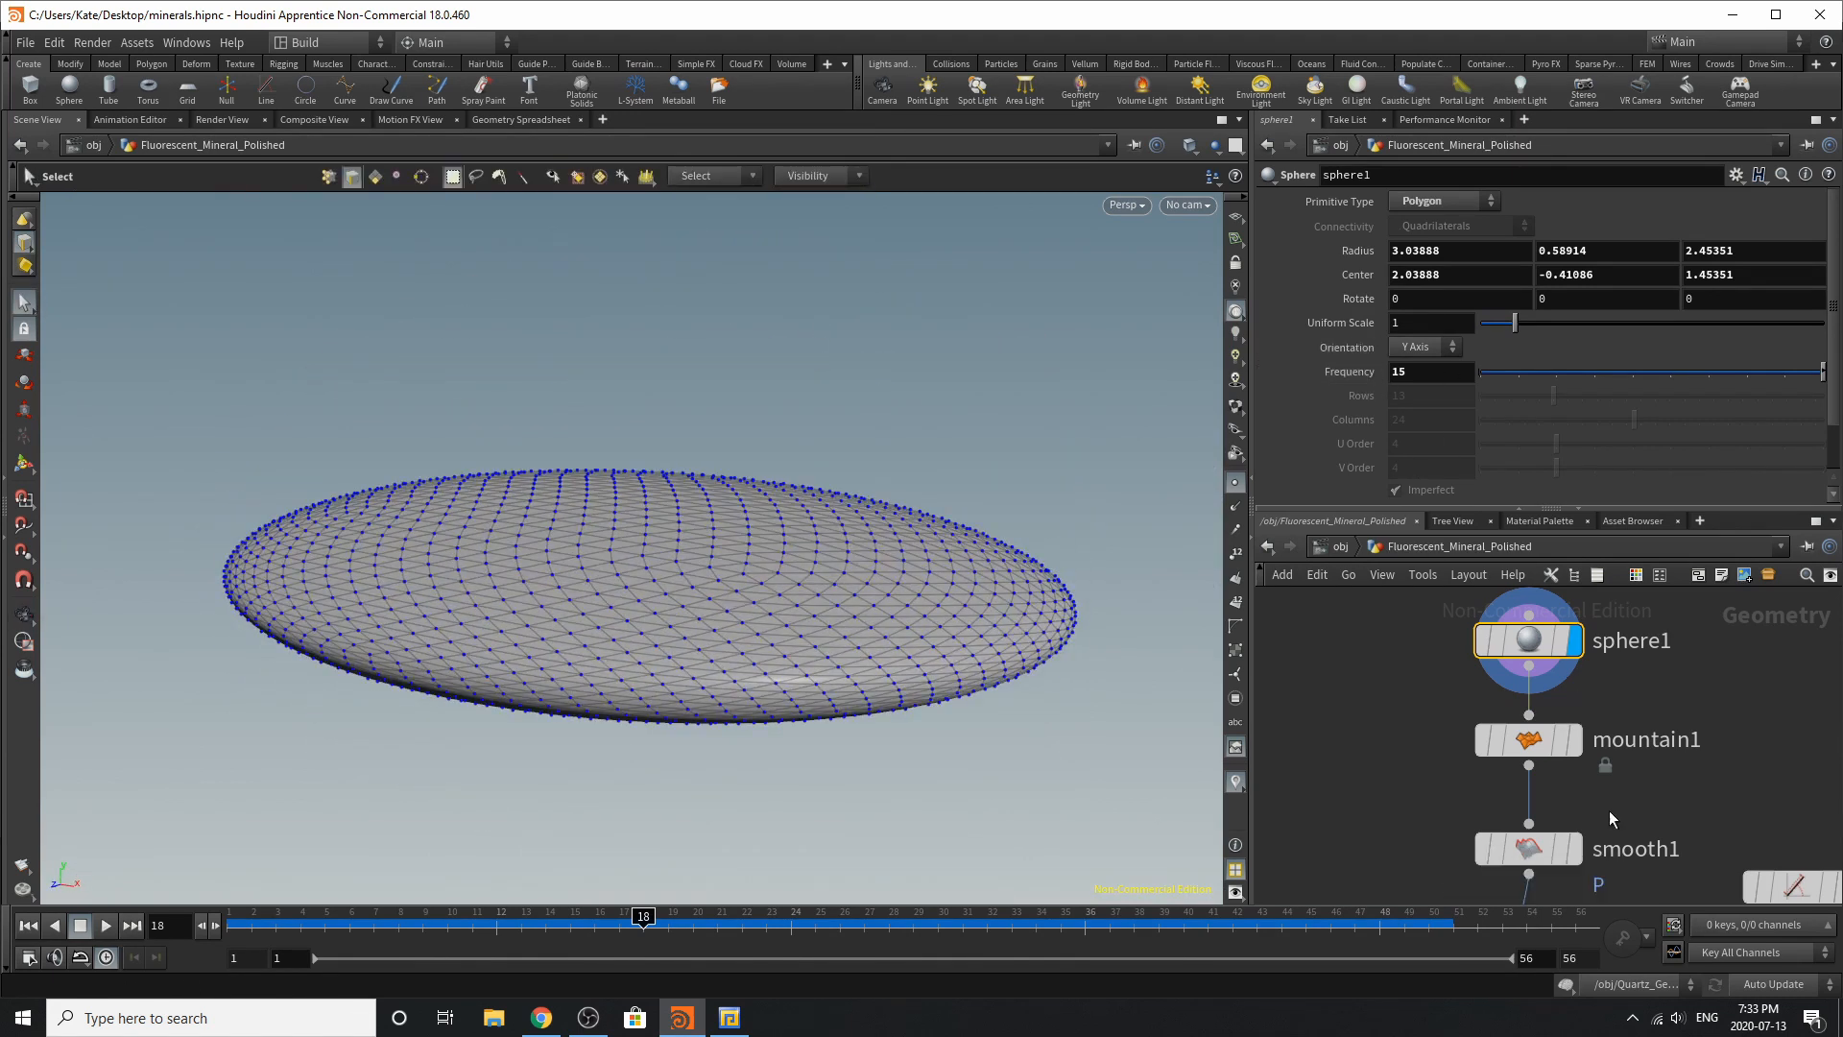
# Step: Display the mountain1 node and examine its noise settings and the displaced rock shape
pyautogui.click(1572, 739)
pyautogui.click(1528, 739)
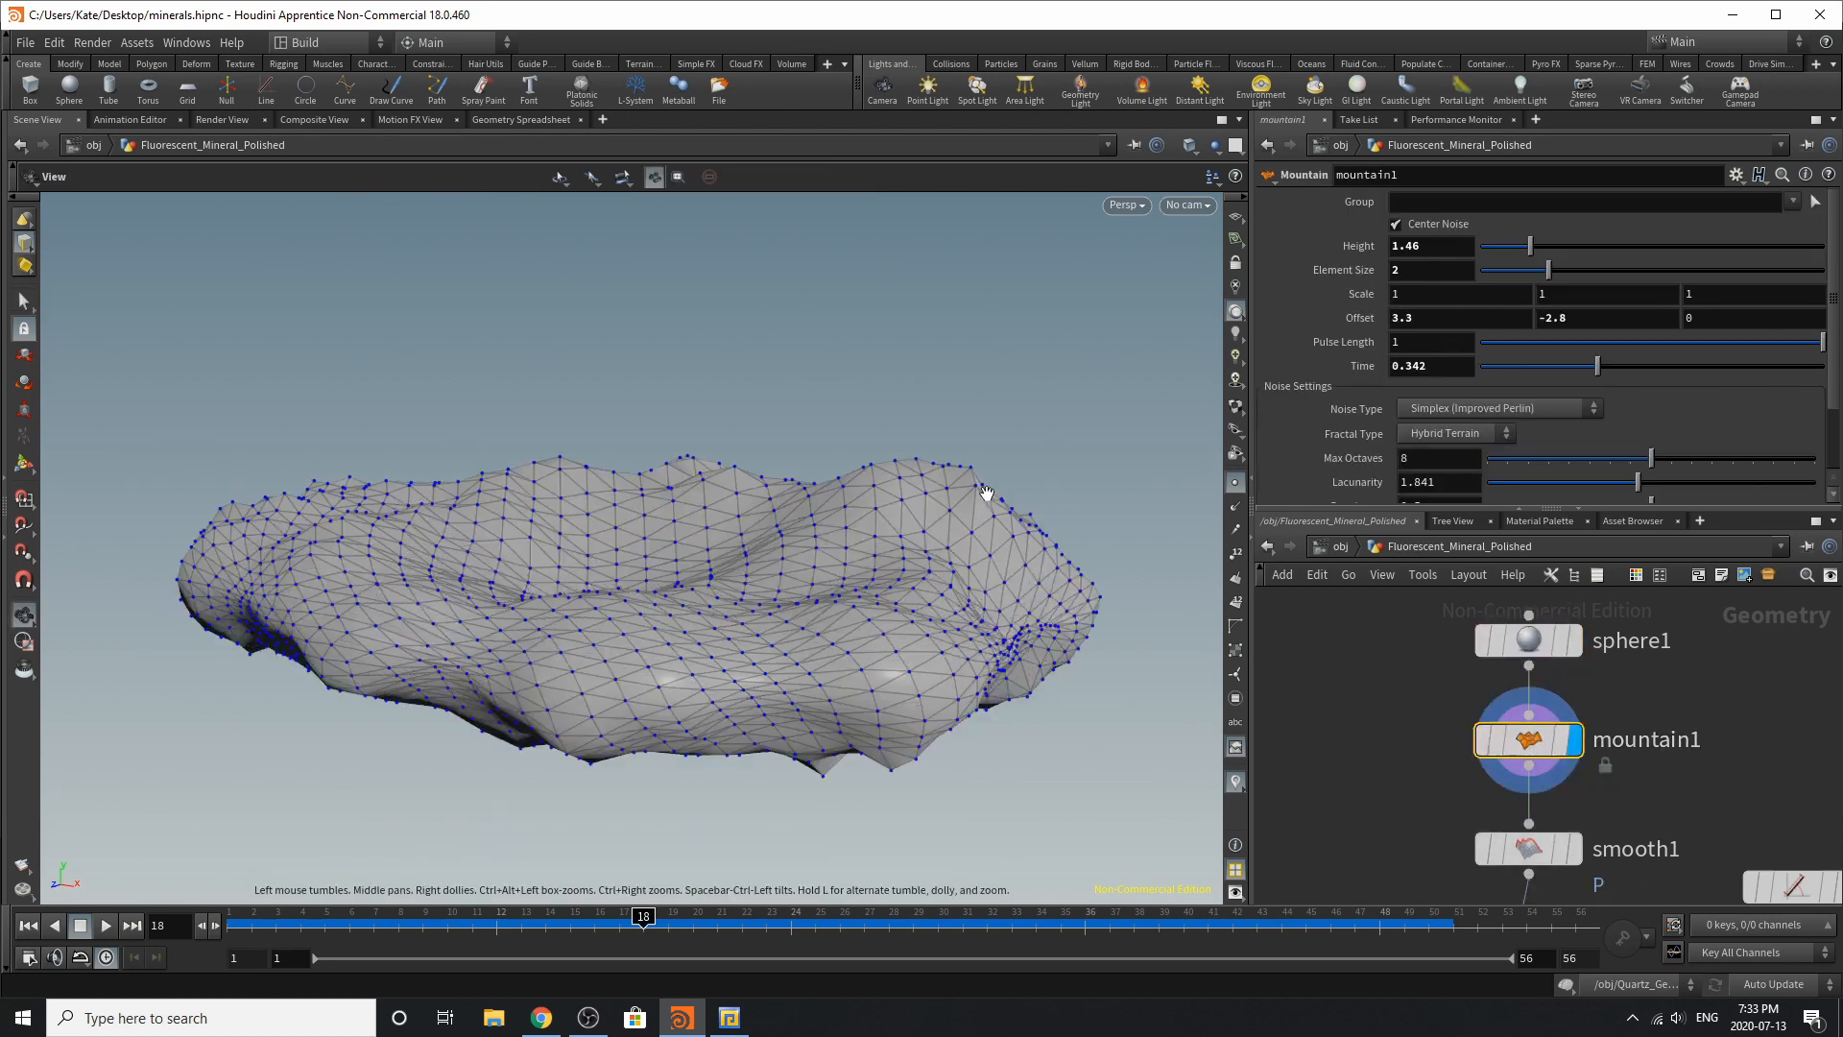
pyautogui.moveTo(988, 495); pyautogui.dragTo(1022, 523)
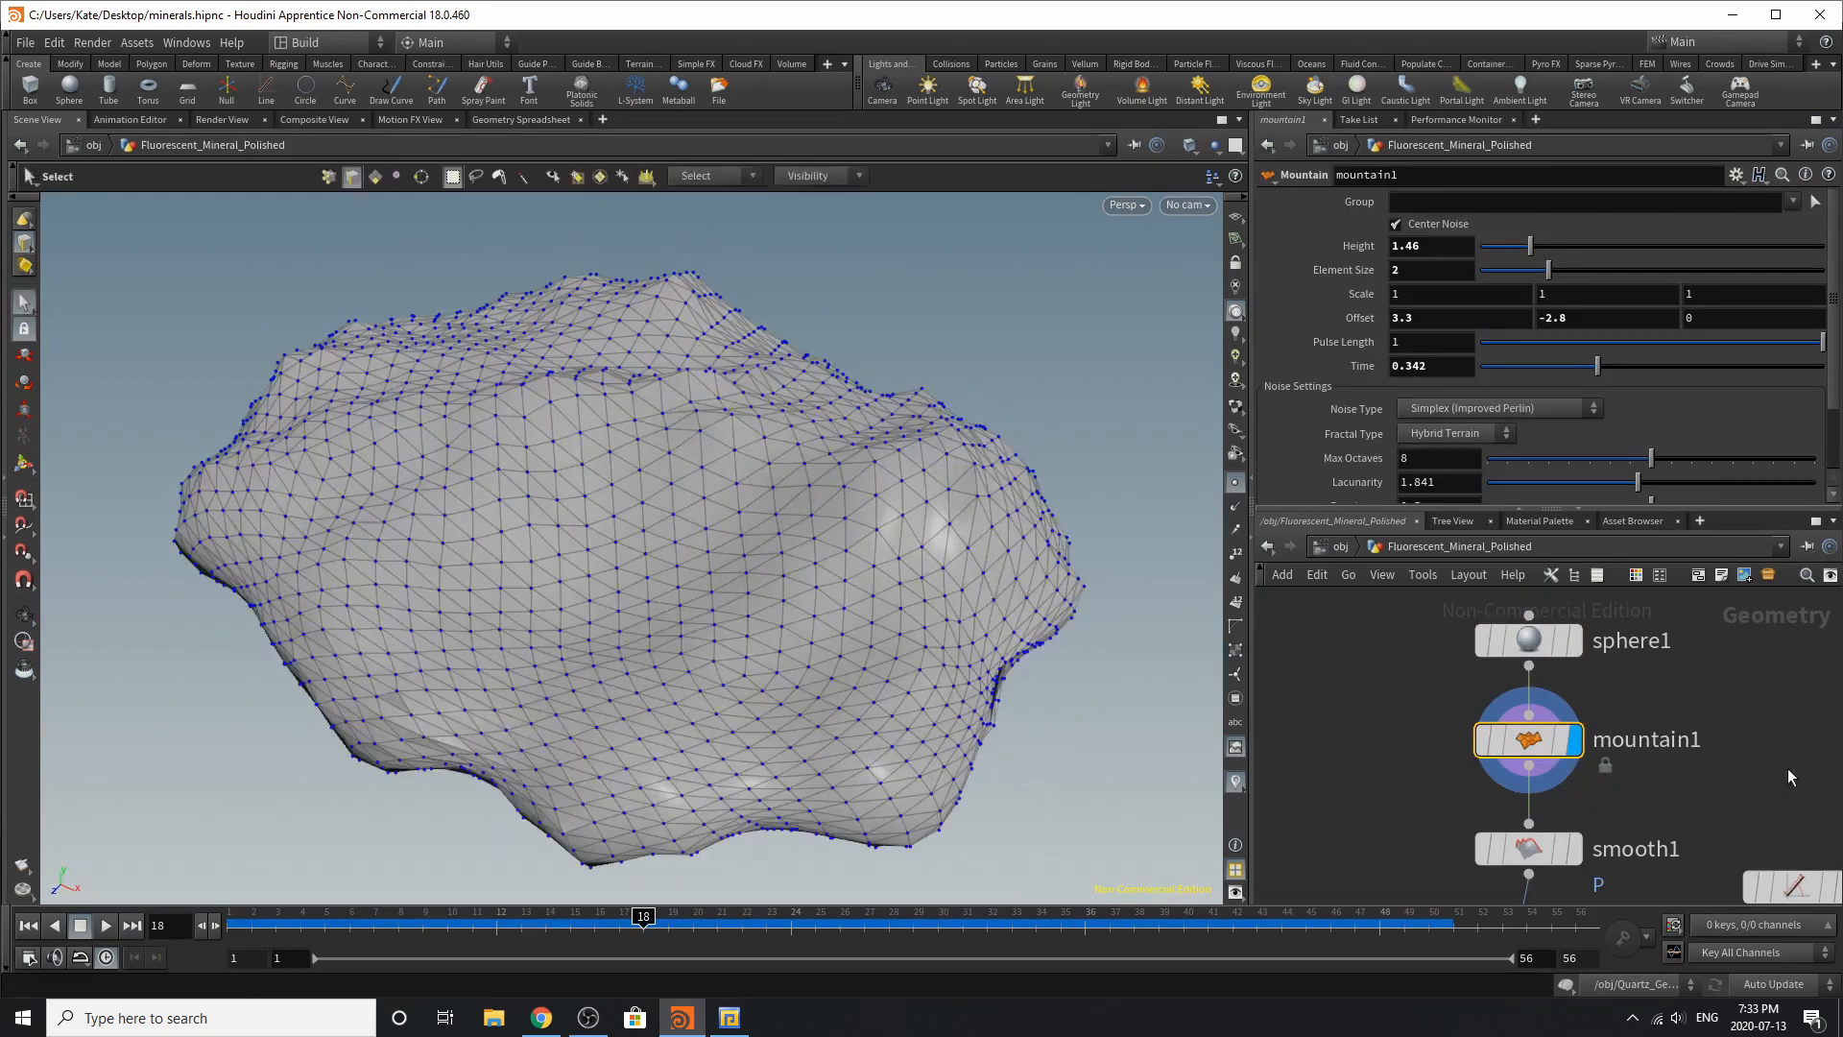
# Step: Display the smooth1 node, examine the smoothed rock from several angles and compare it with mountain1
pyautogui.click(1572, 848)
pyautogui.click(1528, 848)
pyautogui.moveTo(1130, 626); pyautogui.dragTo(775, 368)
pyautogui.moveTo(920, 404); pyautogui.dragTo(632, 426, button='right')
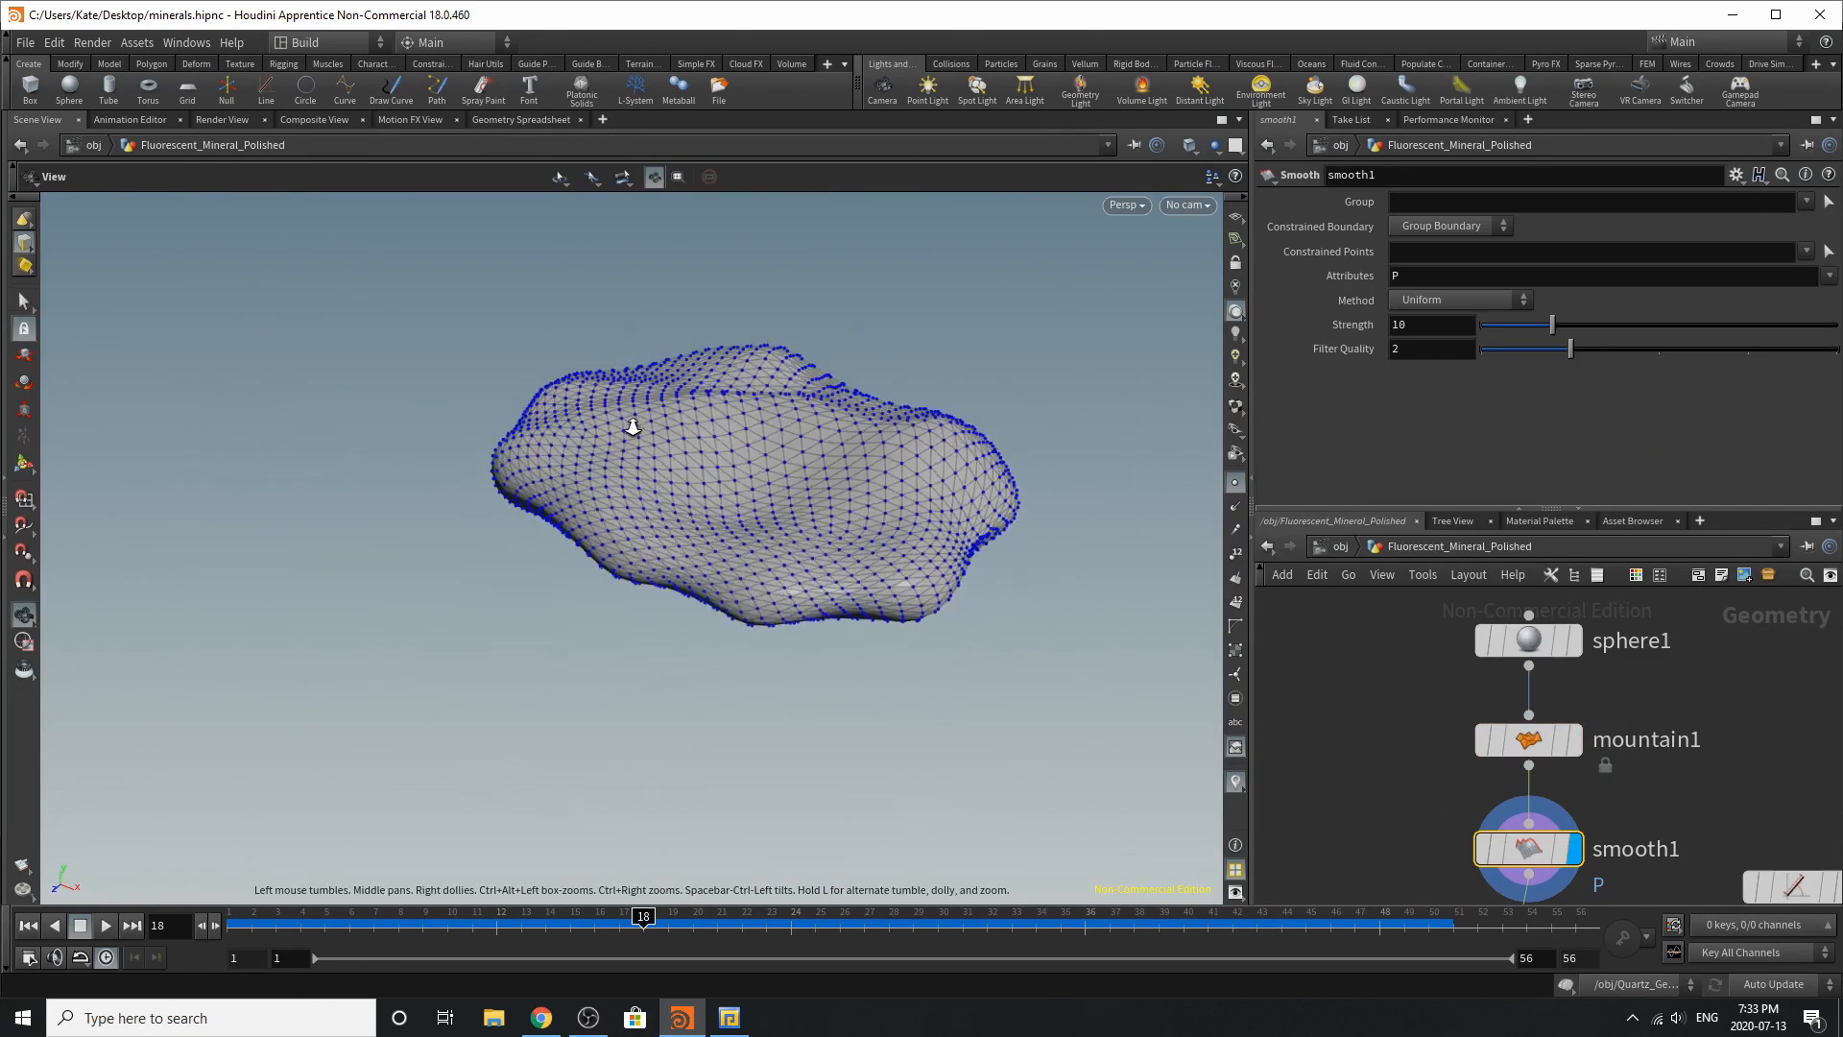
pyautogui.moveTo(633, 426); pyautogui.dragTo(763, 514)
pyautogui.press('s')
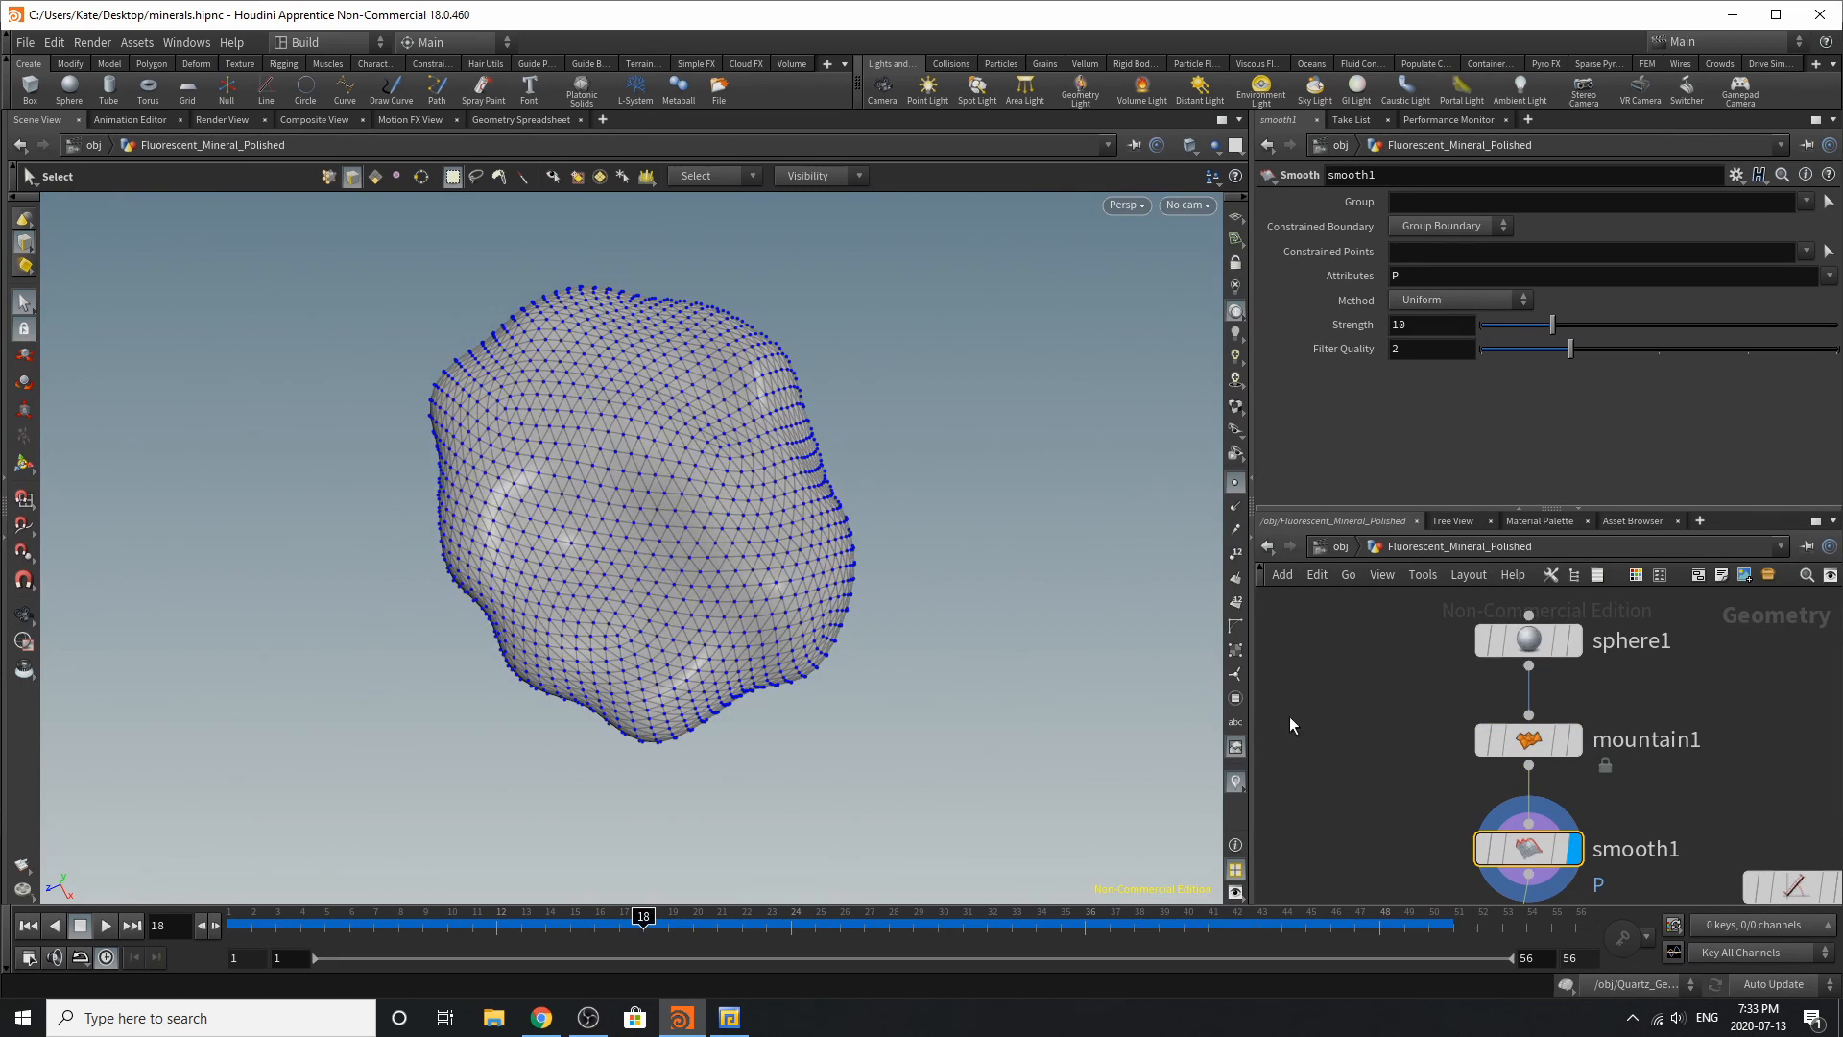
pyautogui.click(1527, 744)
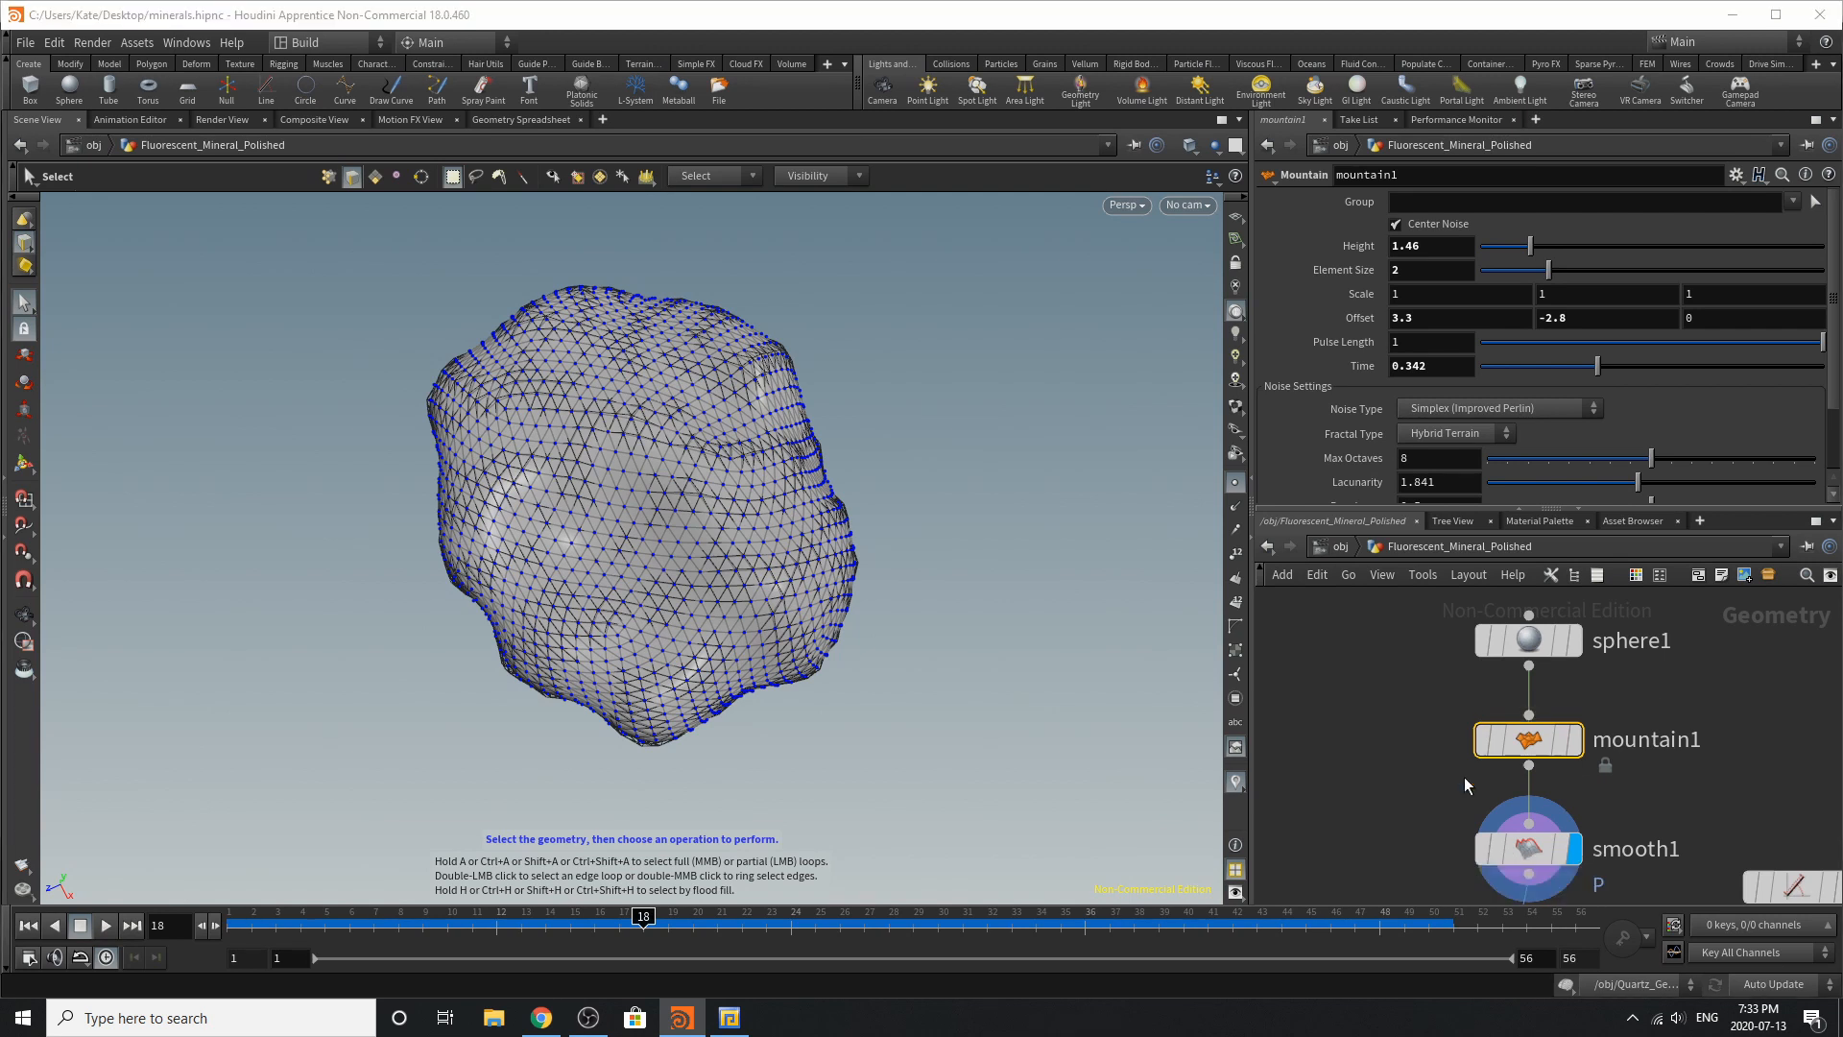
# Step: Display the Base_Rock_Out null and shift it slightly up and left in the network
pyautogui.scroll(-5, 1464, 775)
pyautogui.scroll(4, 1482, 816)
pyautogui.moveTo(1462, 881); pyautogui.dragTo(1510, 775, button='middle')
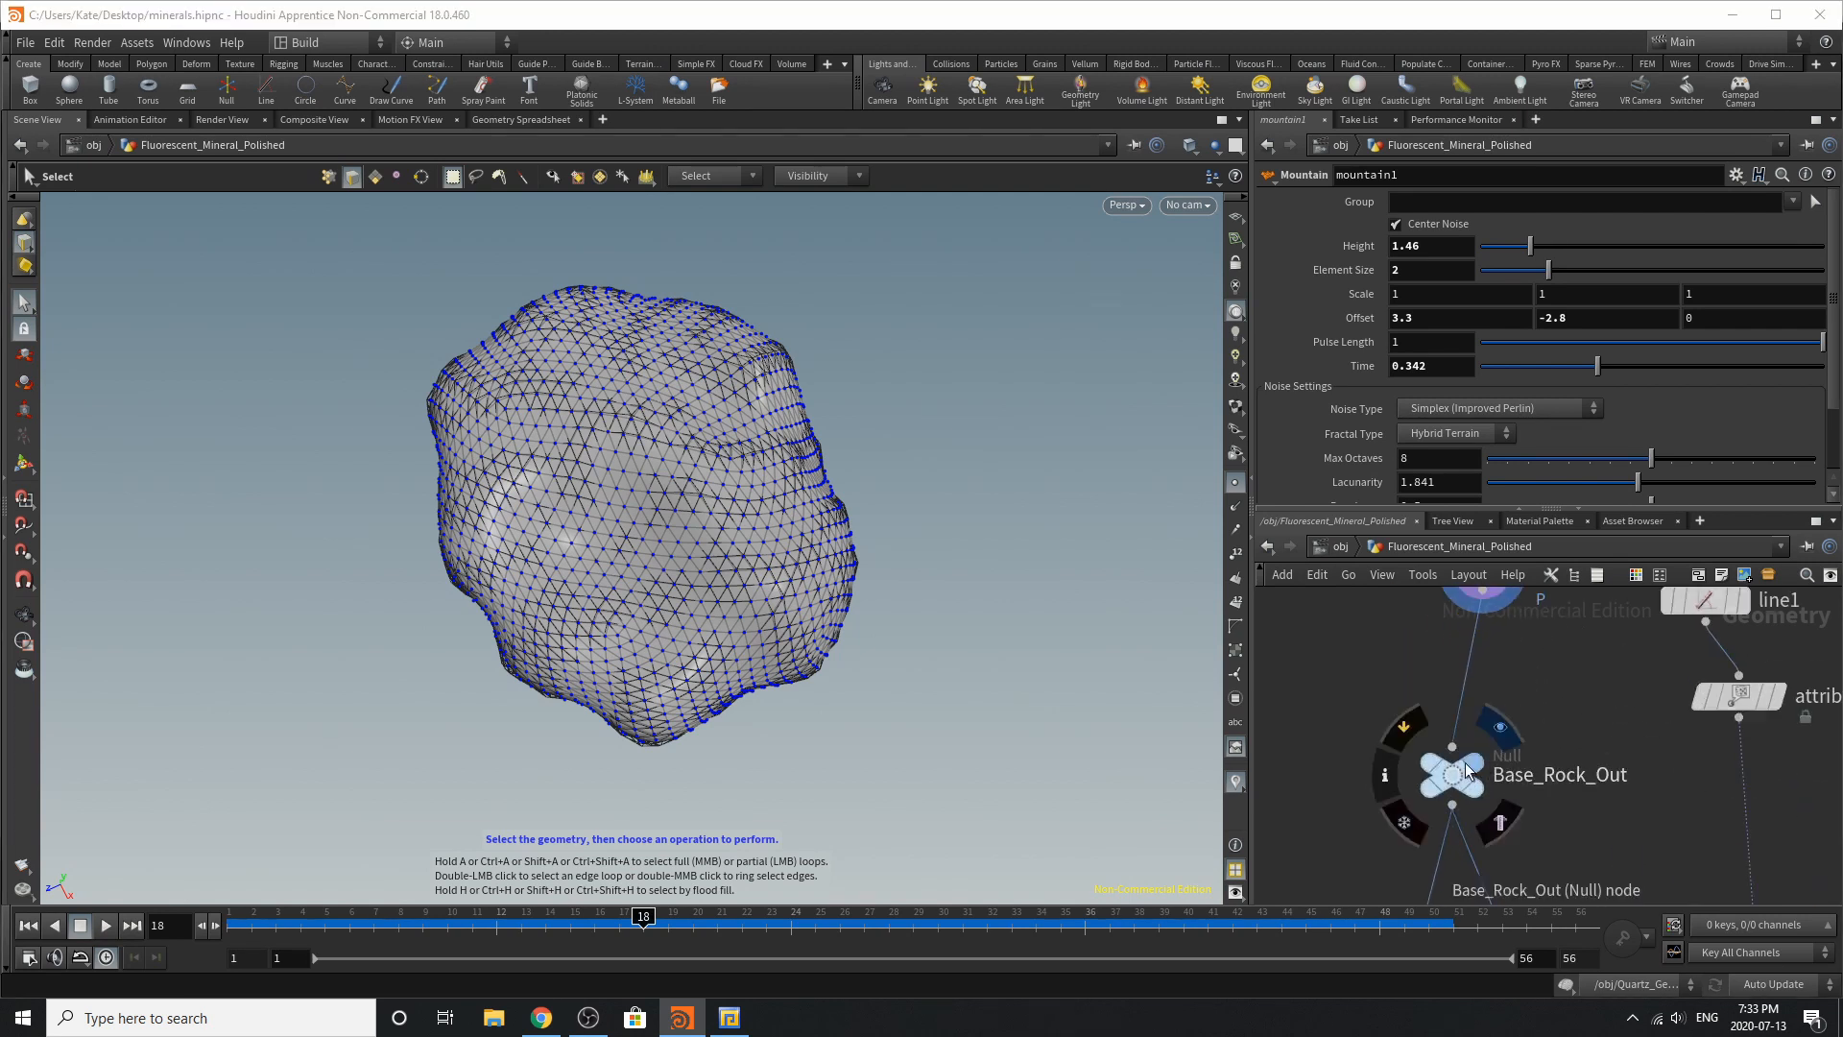
pyautogui.moveTo(1445, 773); pyautogui.dragTo(1430, 739)
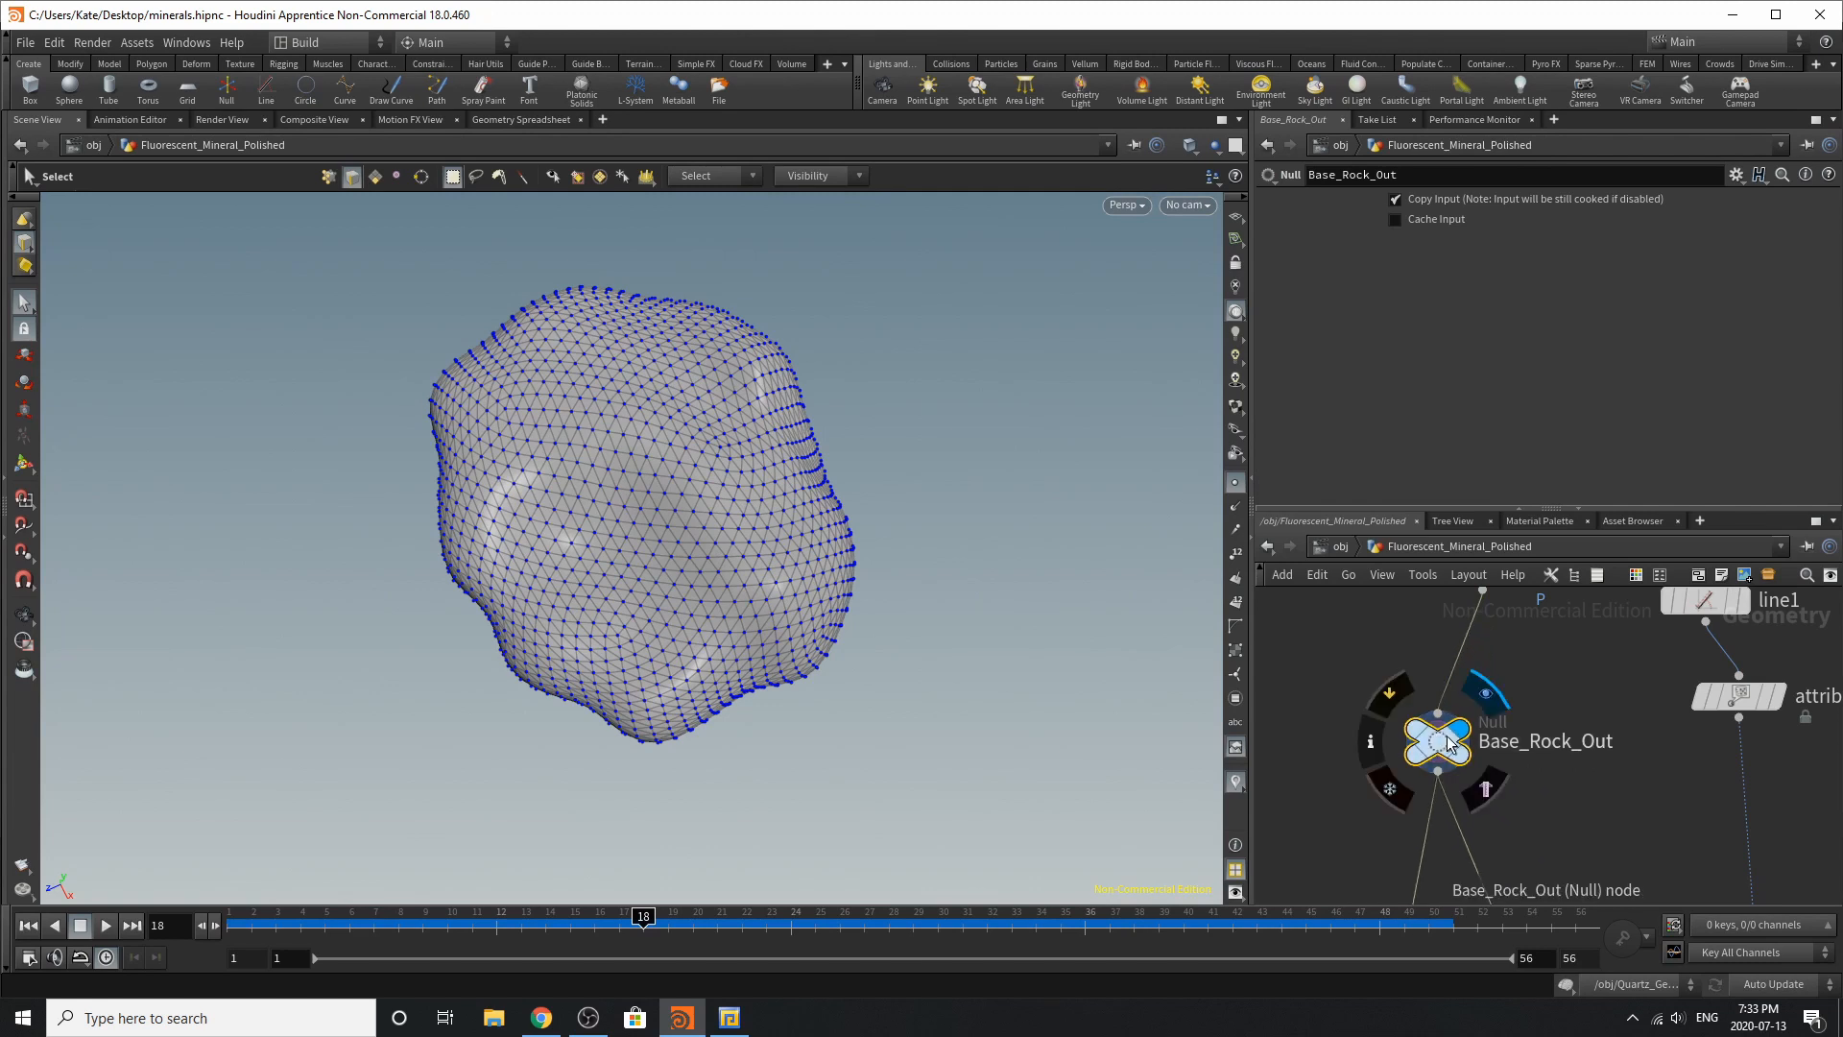
# Step: Follow the Base_Rock_Out branches down and move boolean1 slightly lower than boolean2
pyautogui.scroll(-8, 1451, 735)
pyautogui.scroll(4, 1482, 787)
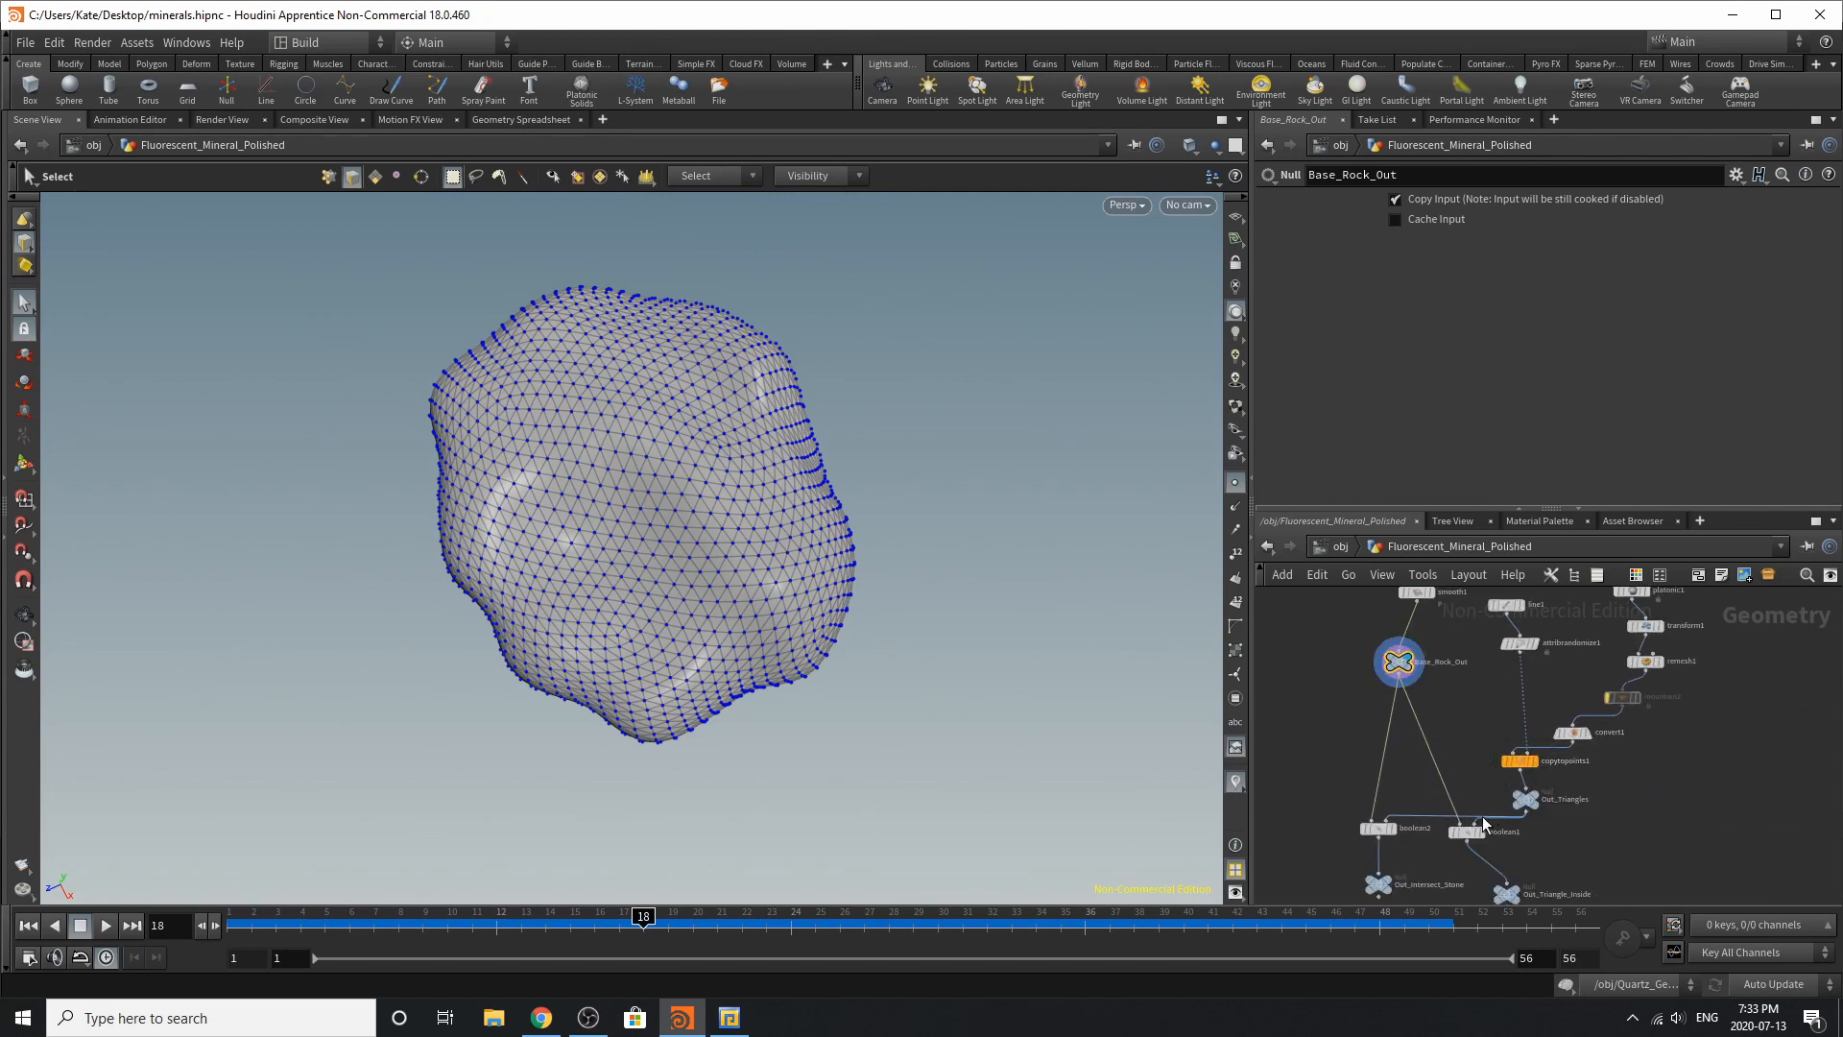
pyautogui.scroll(3, 1459, 833)
pyautogui.moveTo(1483, 831); pyautogui.dragTo(1505, 860)
pyautogui.scroll(-5, 1498, 857)
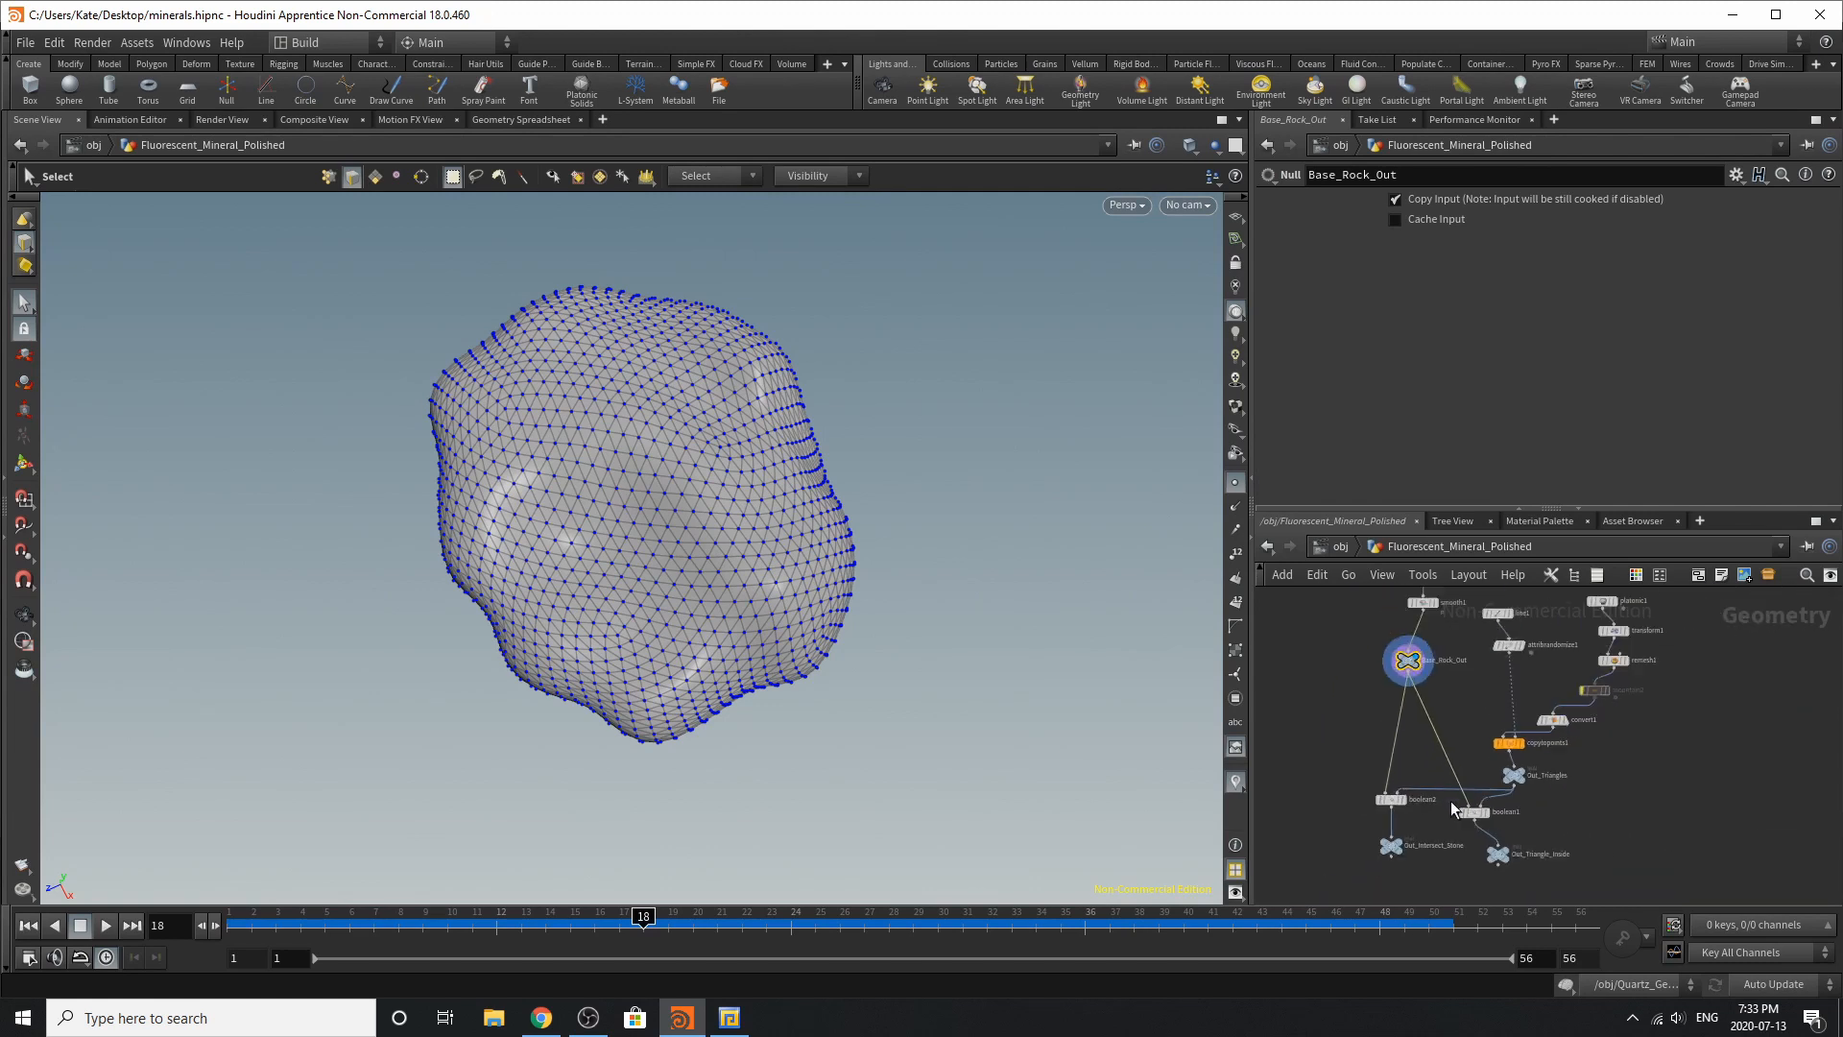
# Step: Display boolean2 to review its Subtract A - B operation, and display Out_Intersect_Stone, moving it to the lower left of boolean2
pyautogui.scroll(5, 1437, 848)
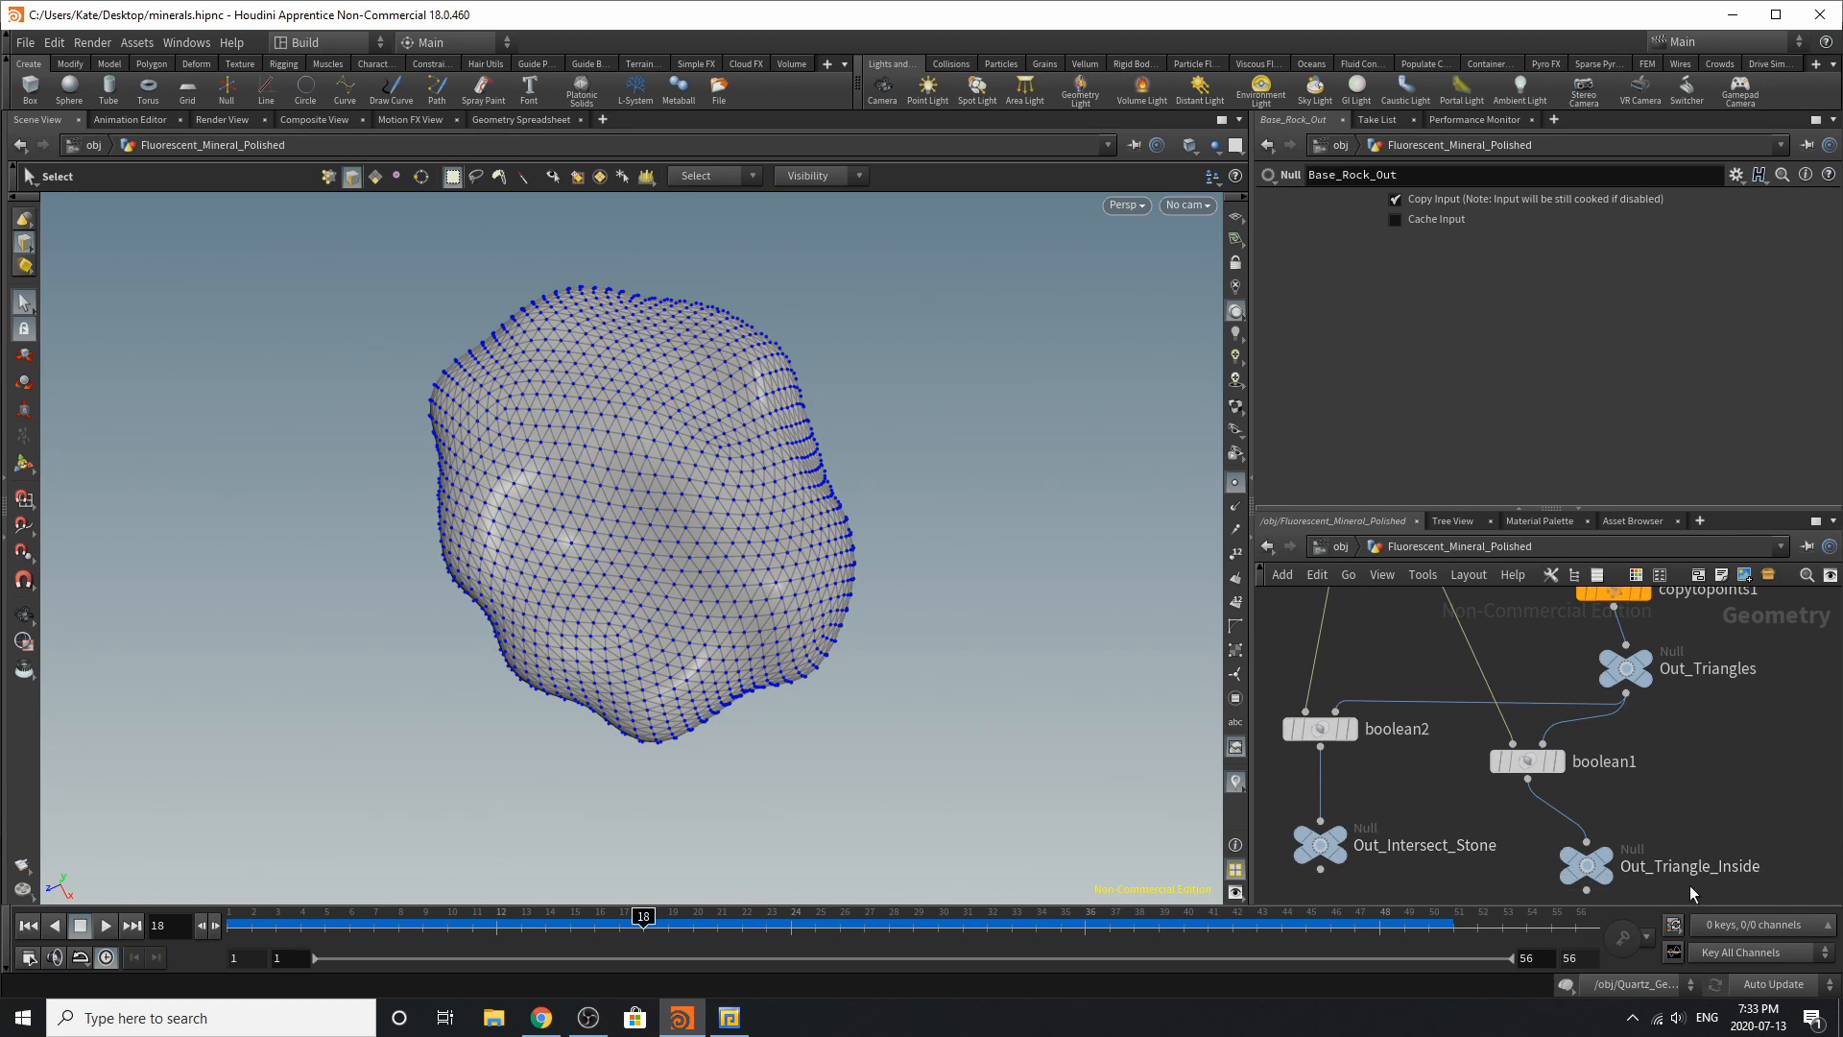
pyautogui.scroll(-5, 1509, 884)
pyautogui.scroll(4, 1488, 841)
pyautogui.click(1461, 727)
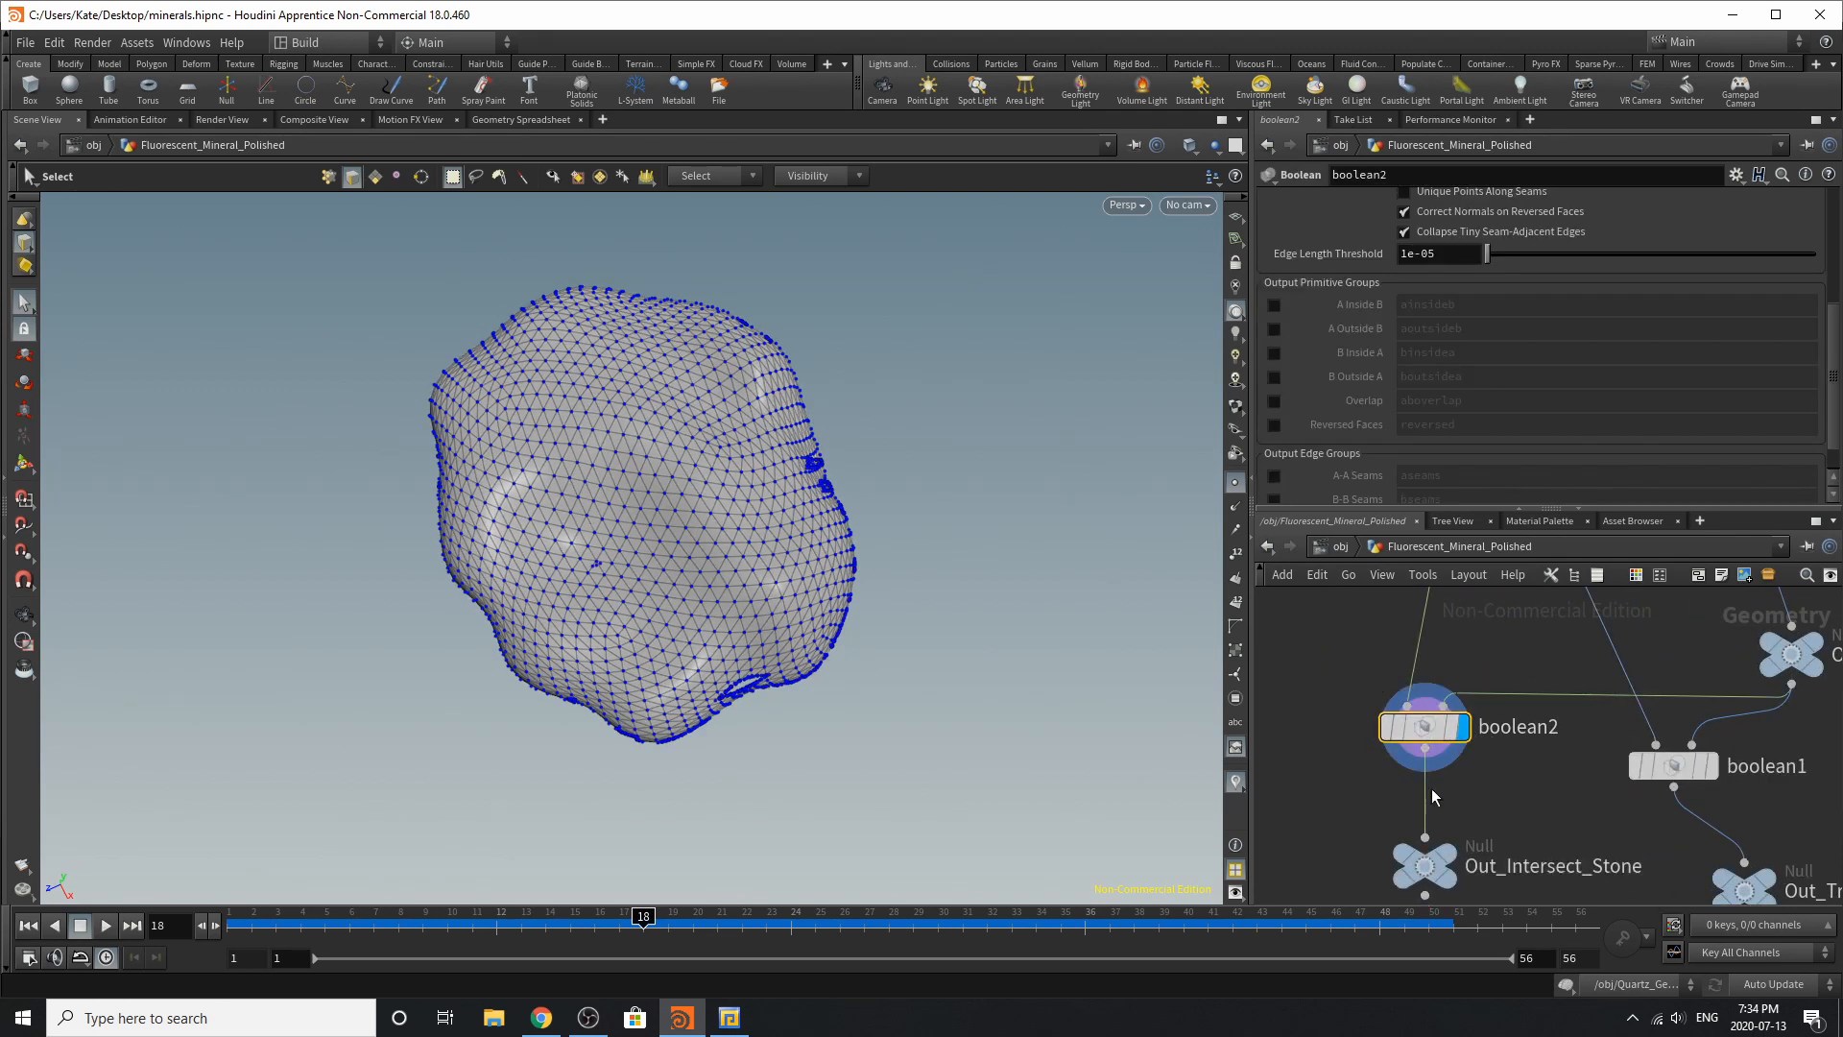
pyautogui.scroll(5, 1436, 475)
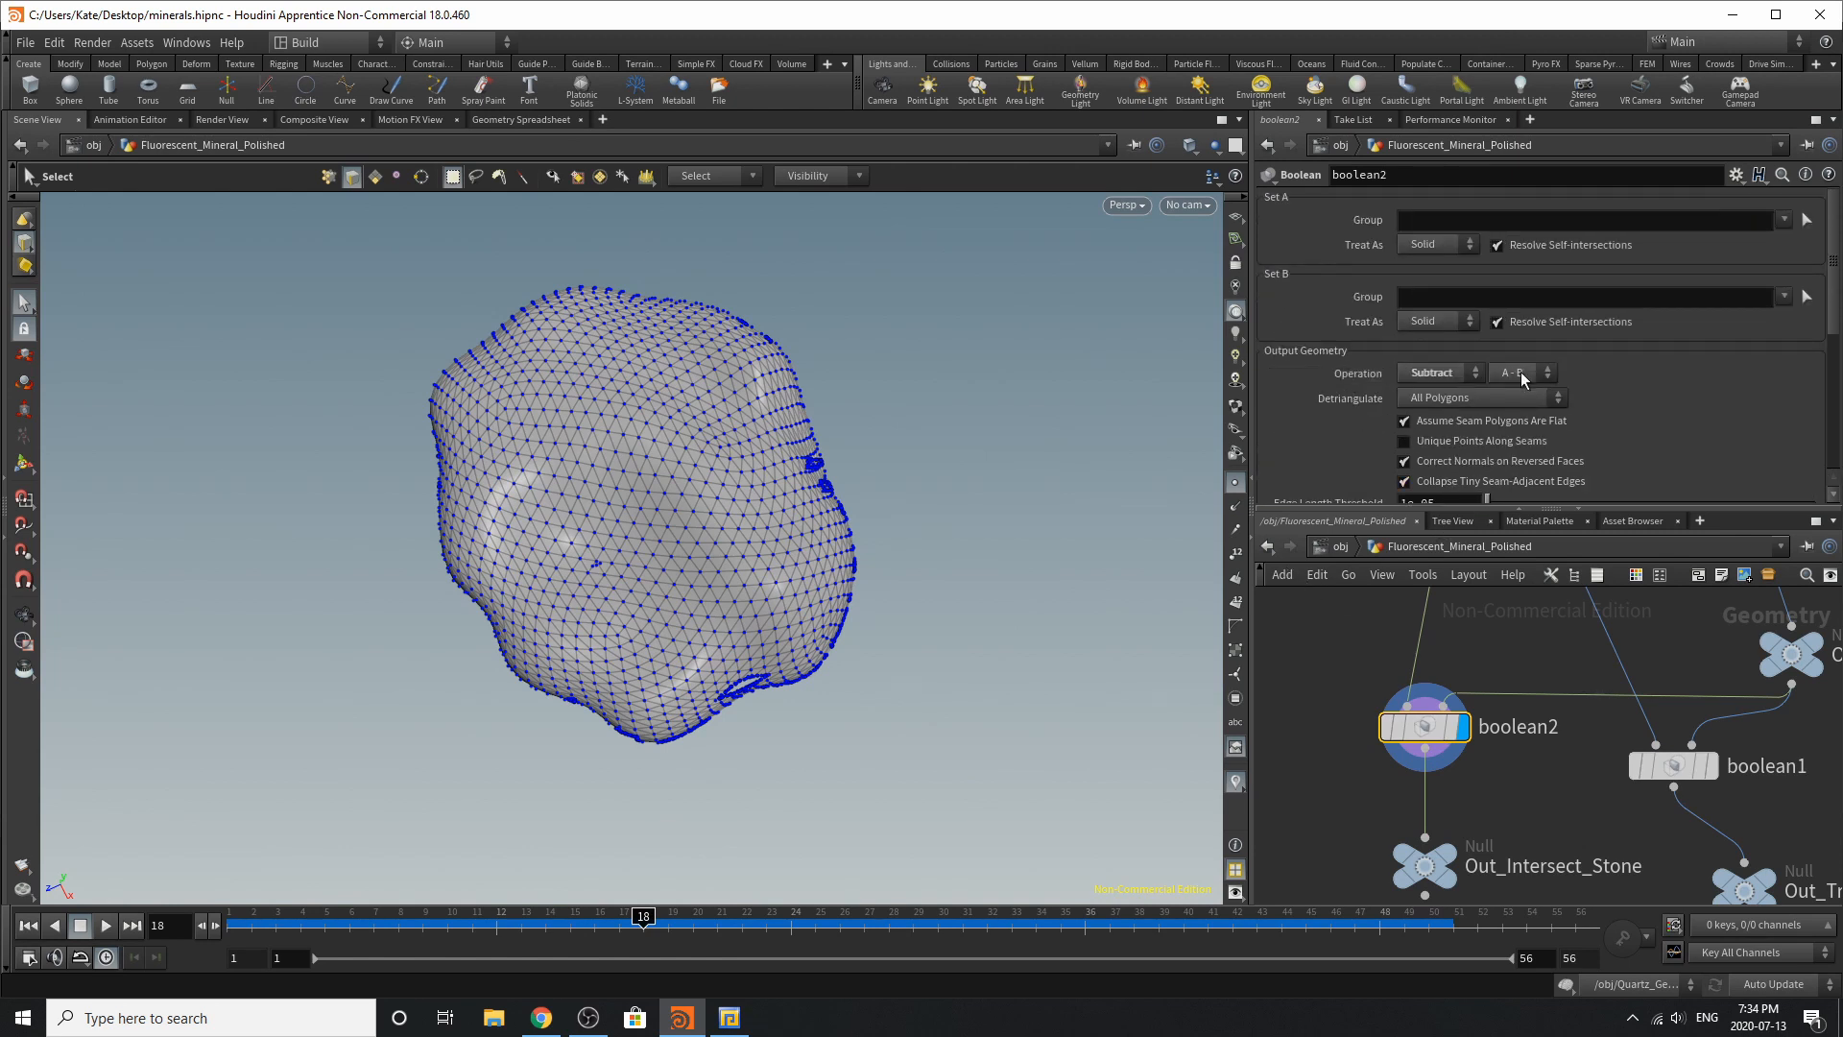
pyautogui.click(1447, 853)
pyautogui.moveTo(1426, 867); pyautogui.dragTo(1357, 857)
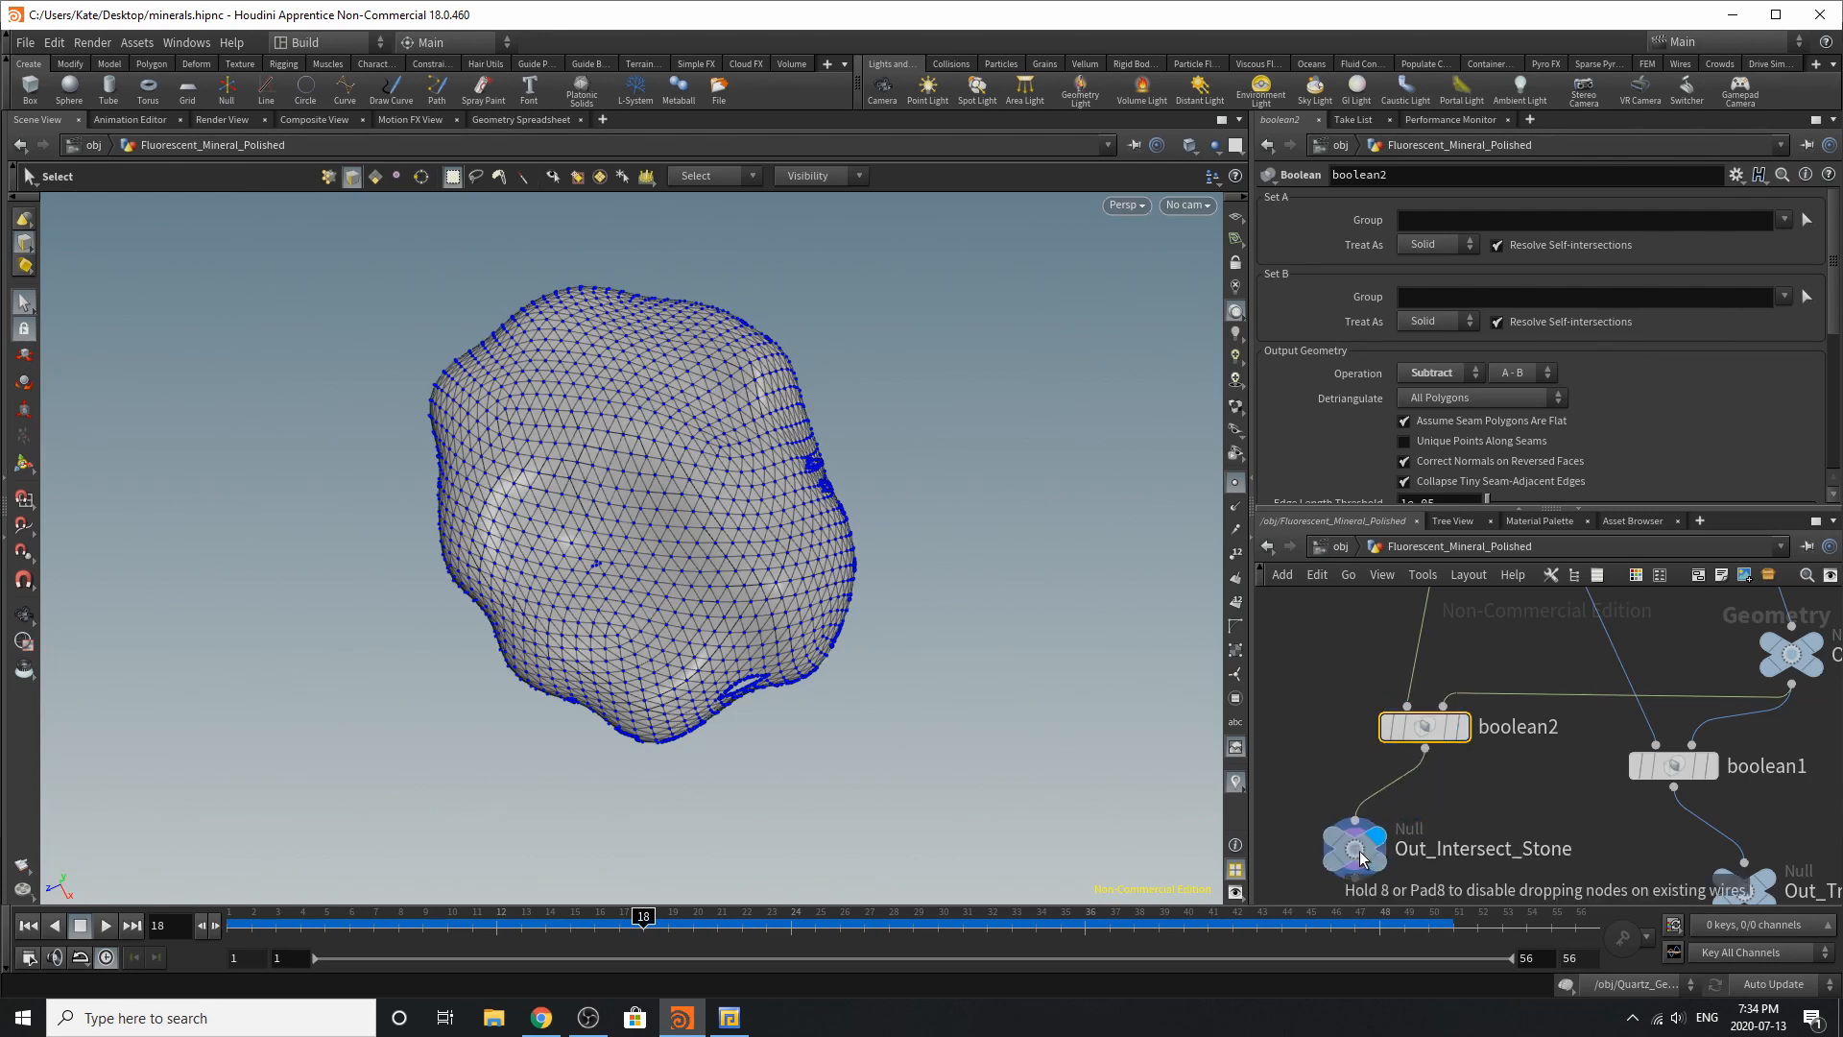
# Step: Display line1, review its length and points, and compare it from the side with the smooth1 rock
pyautogui.scroll(-6, 1439, 729)
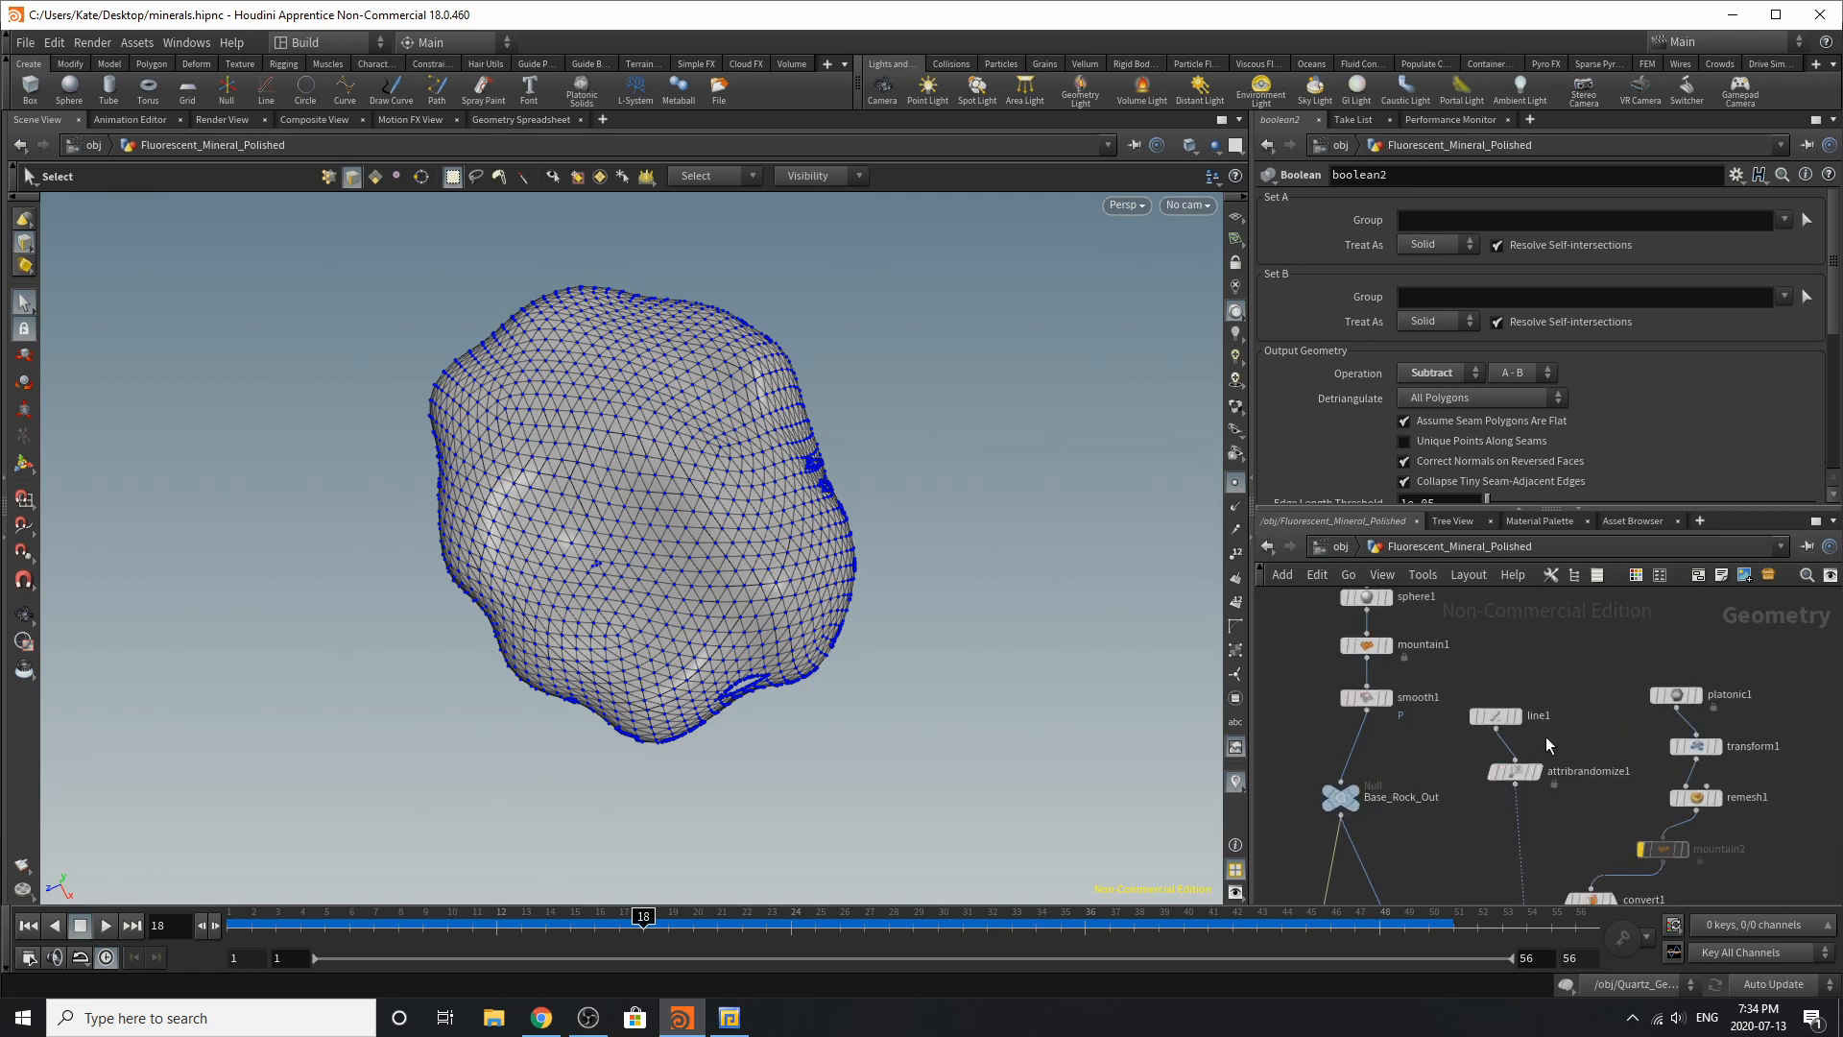
pyautogui.scroll(5, 1535, 758)
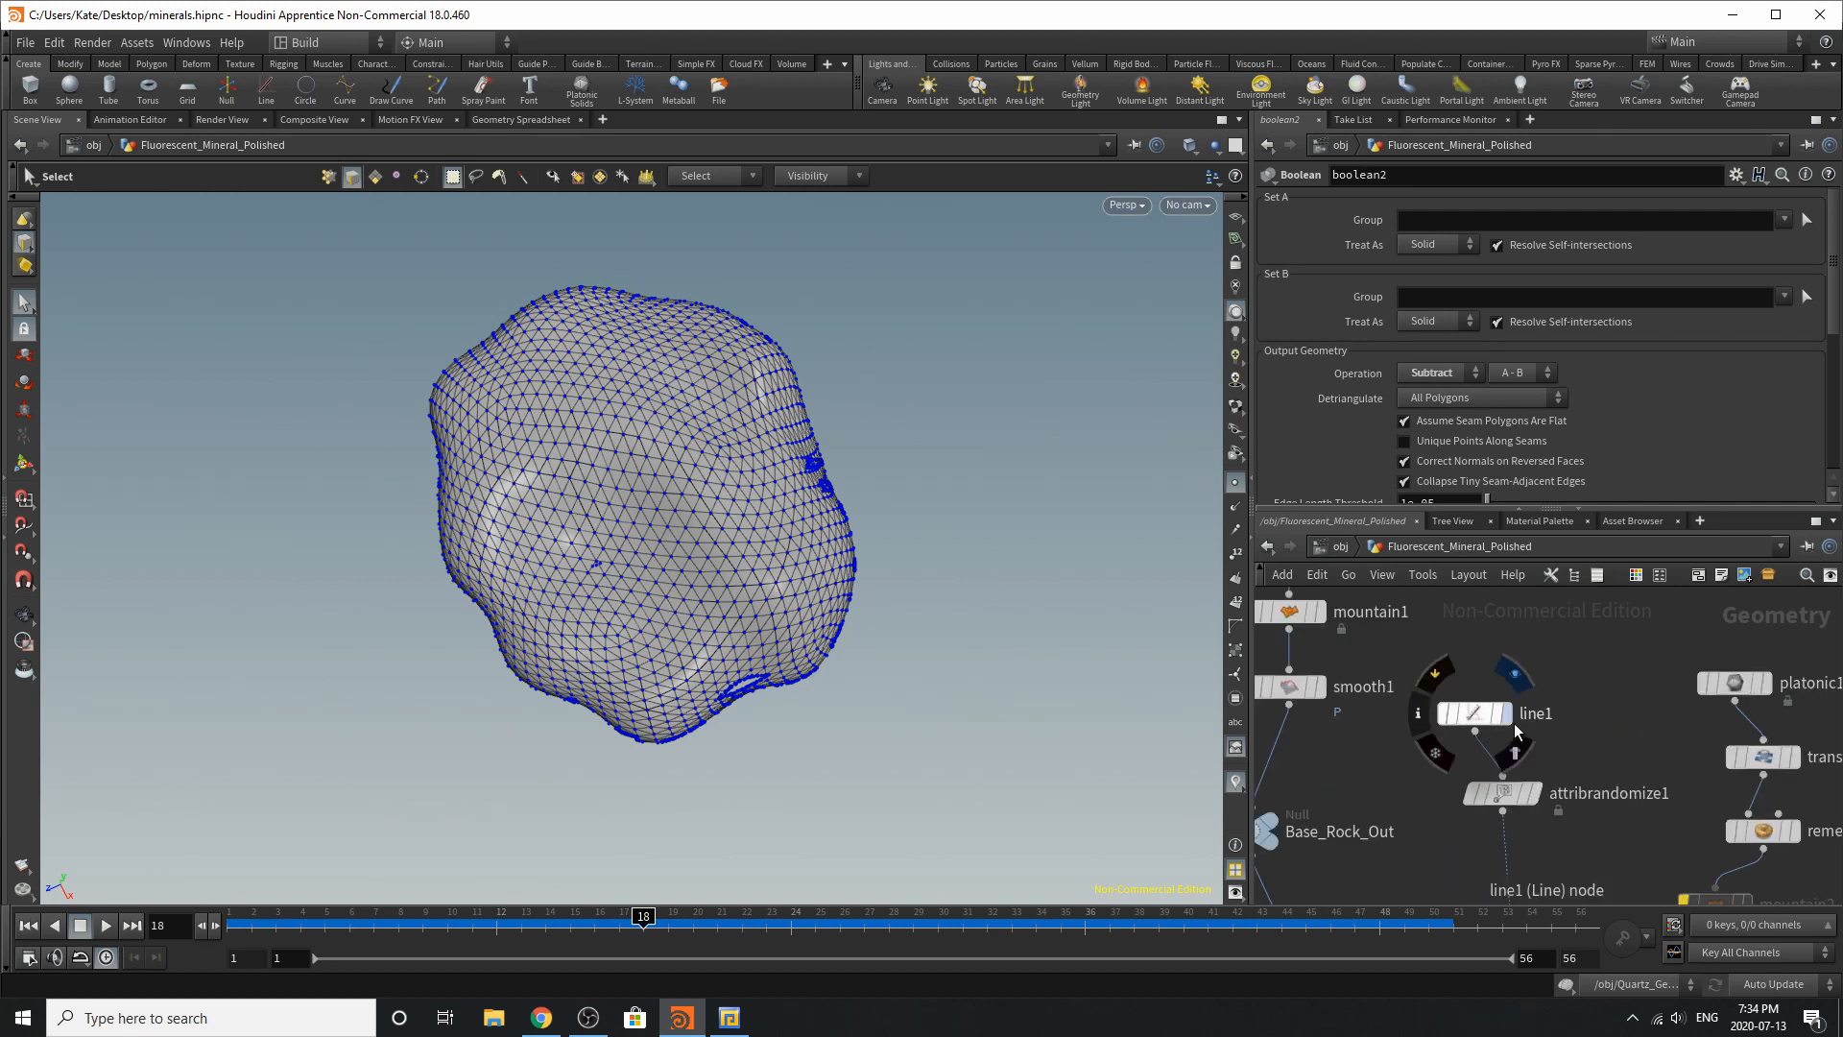
pyautogui.moveTo(1485, 717); pyautogui.dragTo(1481, 708)
pyautogui.click(1507, 668)
pyautogui.click(1466, 712)
pyautogui.press('Escape')
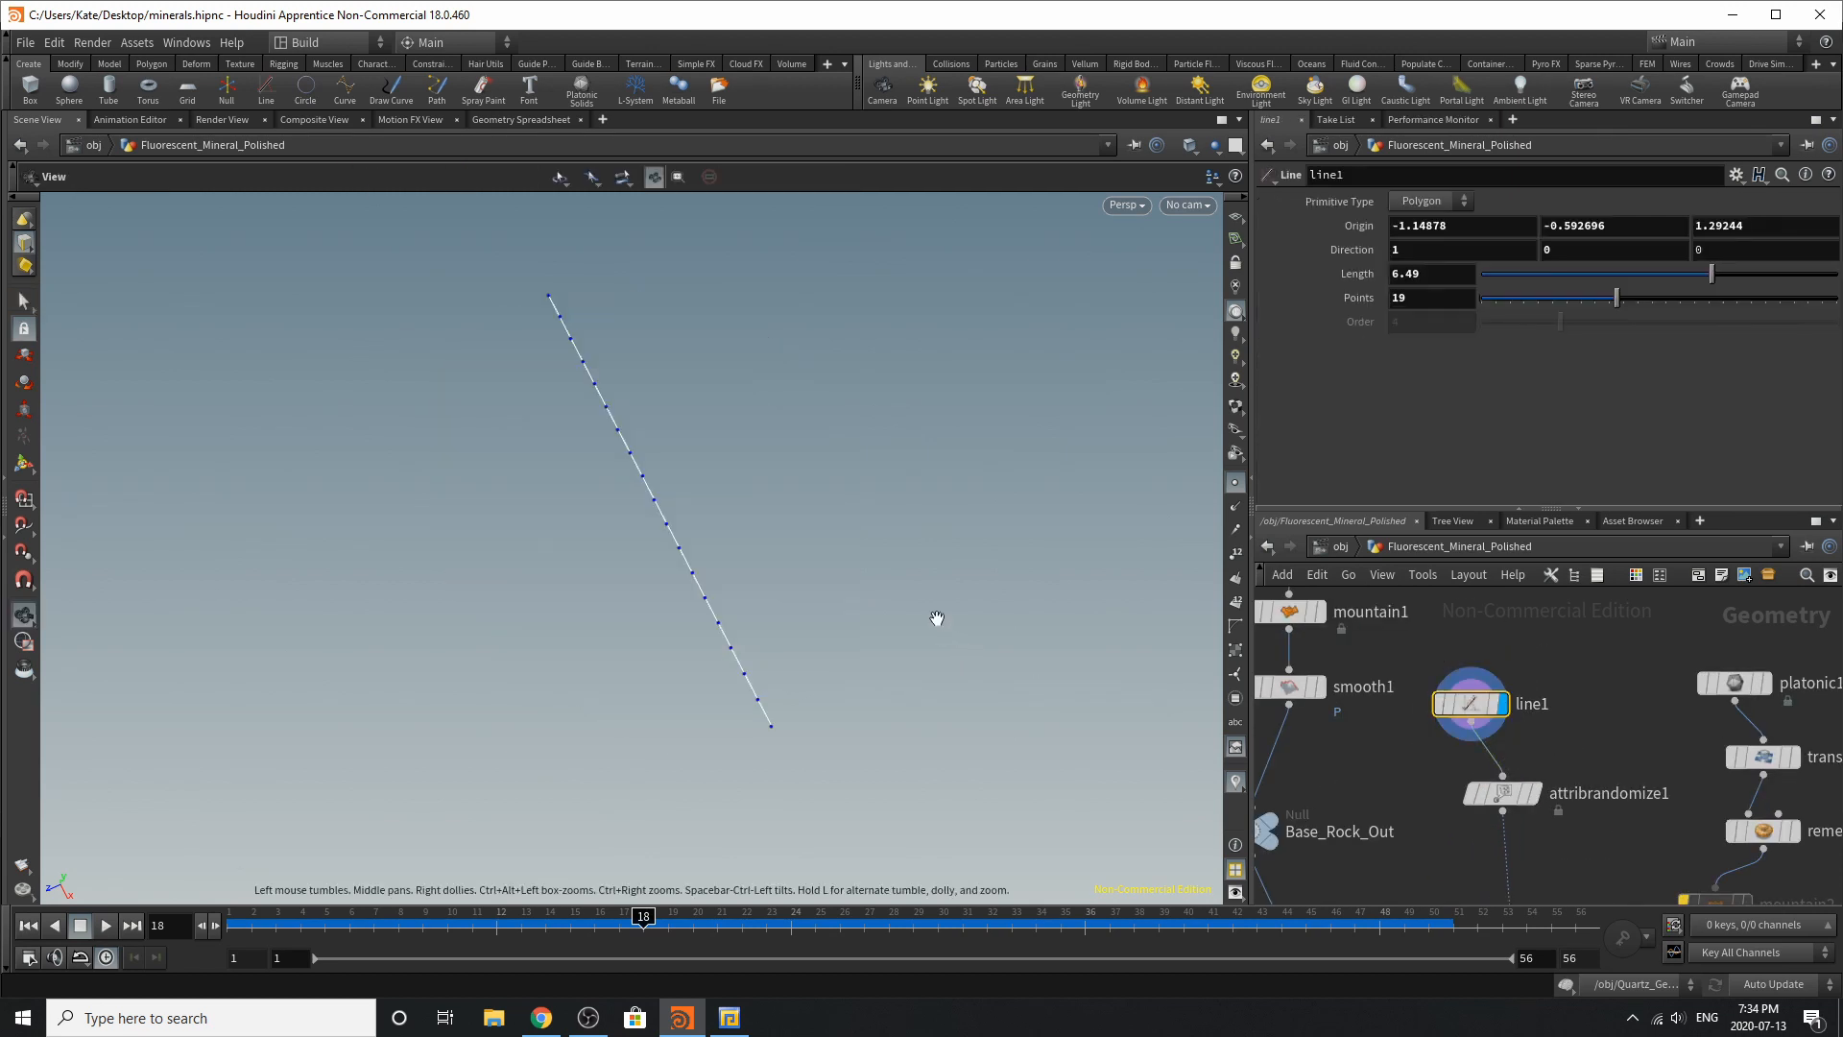
pyautogui.moveTo(938, 618); pyautogui.dragTo(890, 588)
pyautogui.press('s')
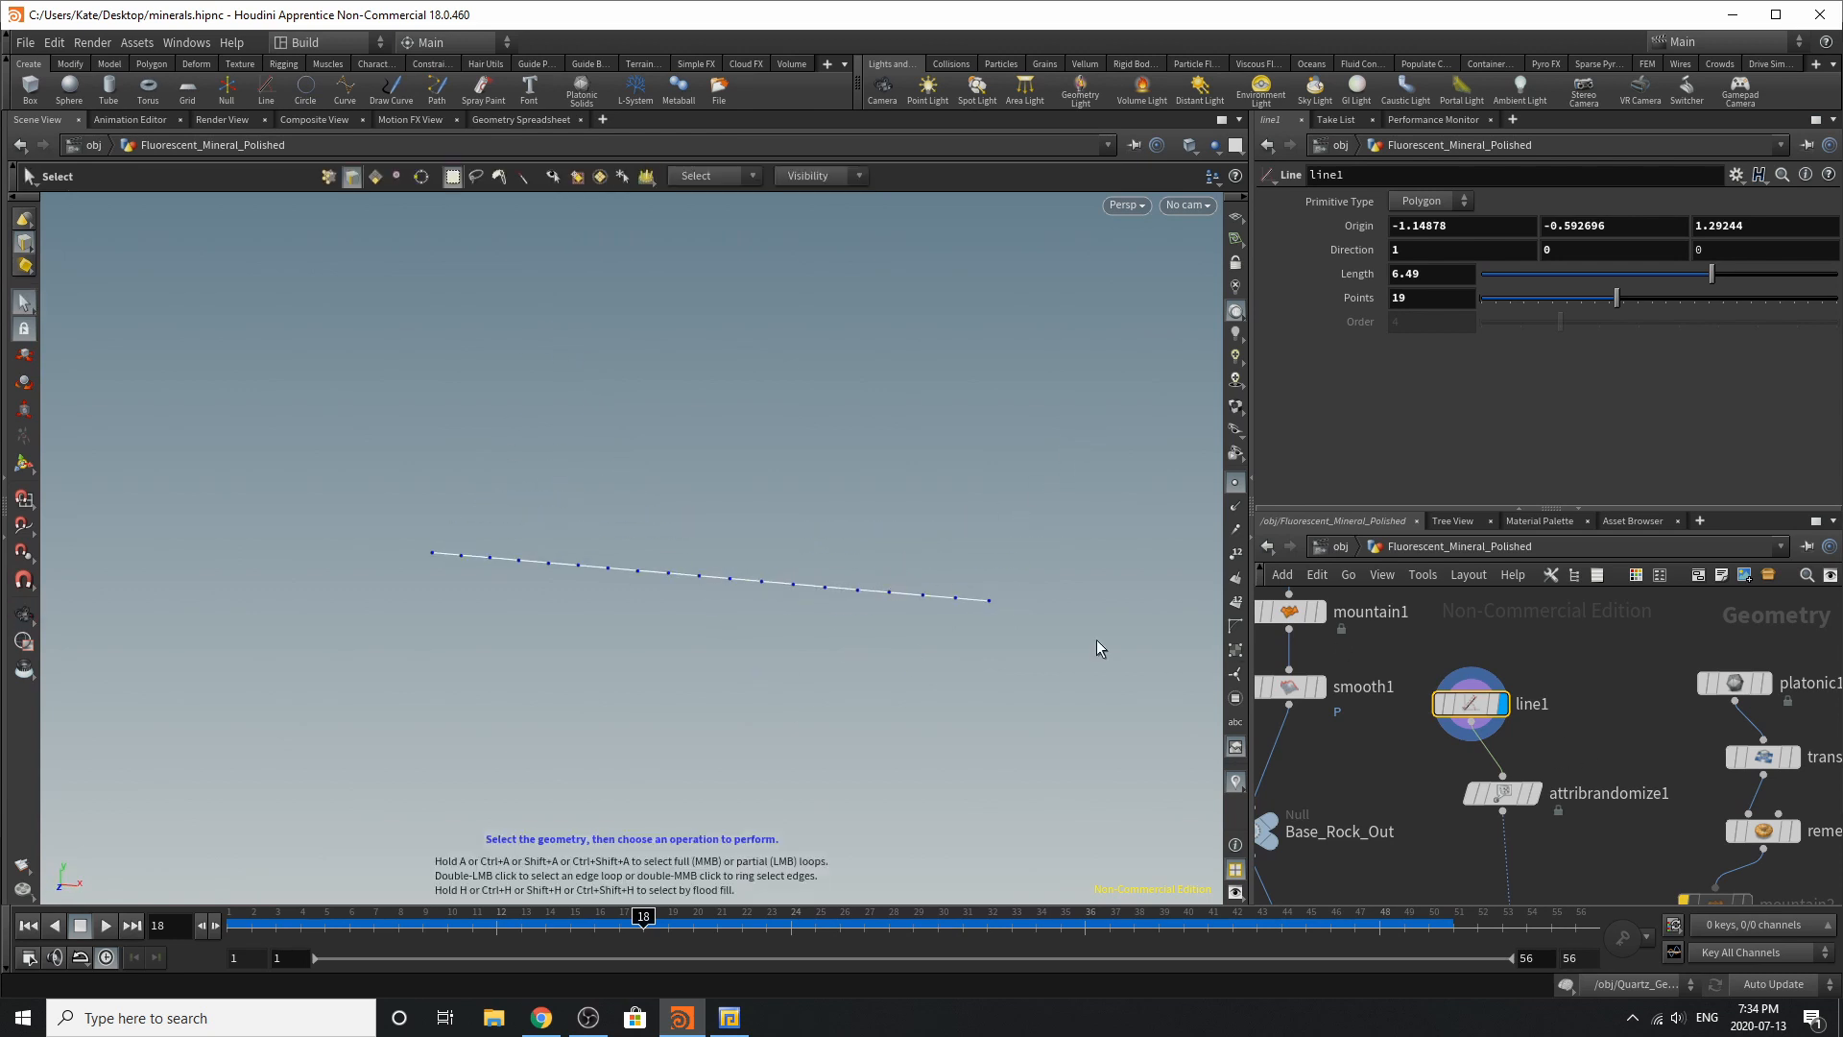
pyautogui.click(1310, 686)
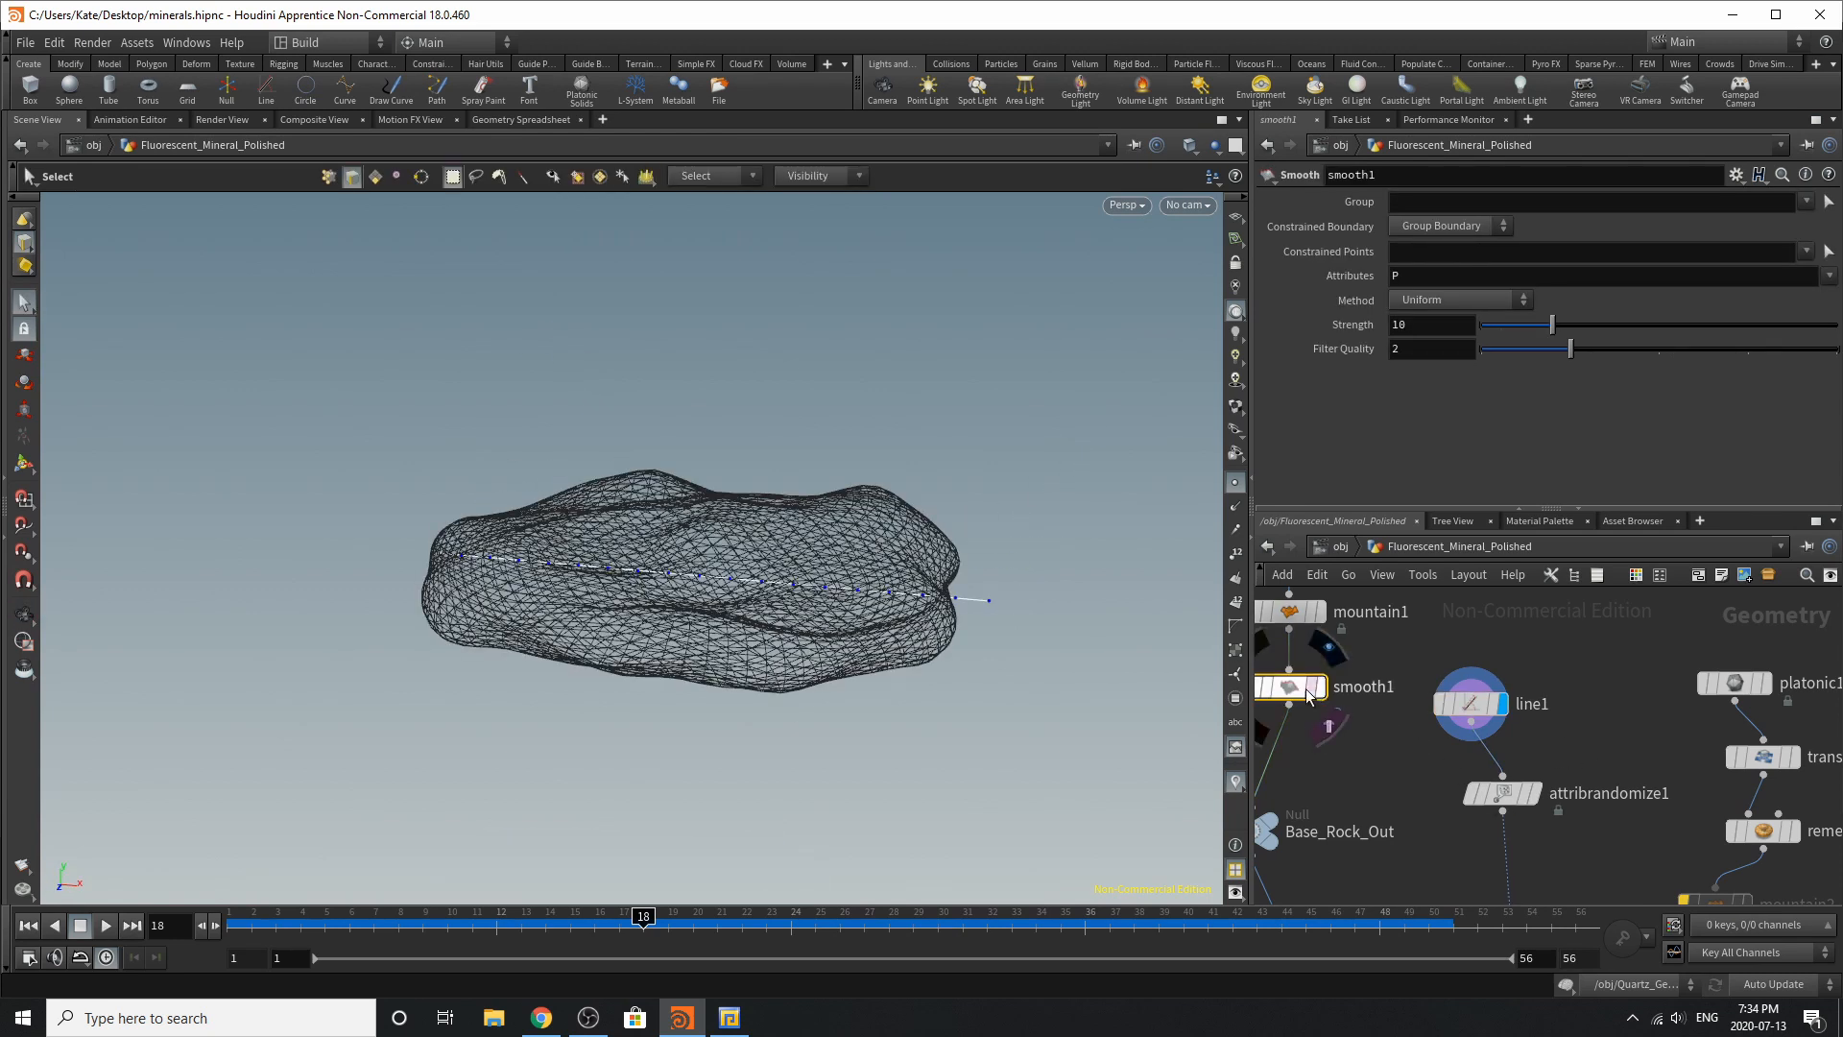
# Step: Display attribrandomize1 and review its pscale minimum and maximum settings on the line through the rock
pyautogui.press('Escape')
pyautogui.moveTo(785, 564); pyautogui.dragTo(820, 519)
pyautogui.press('s')
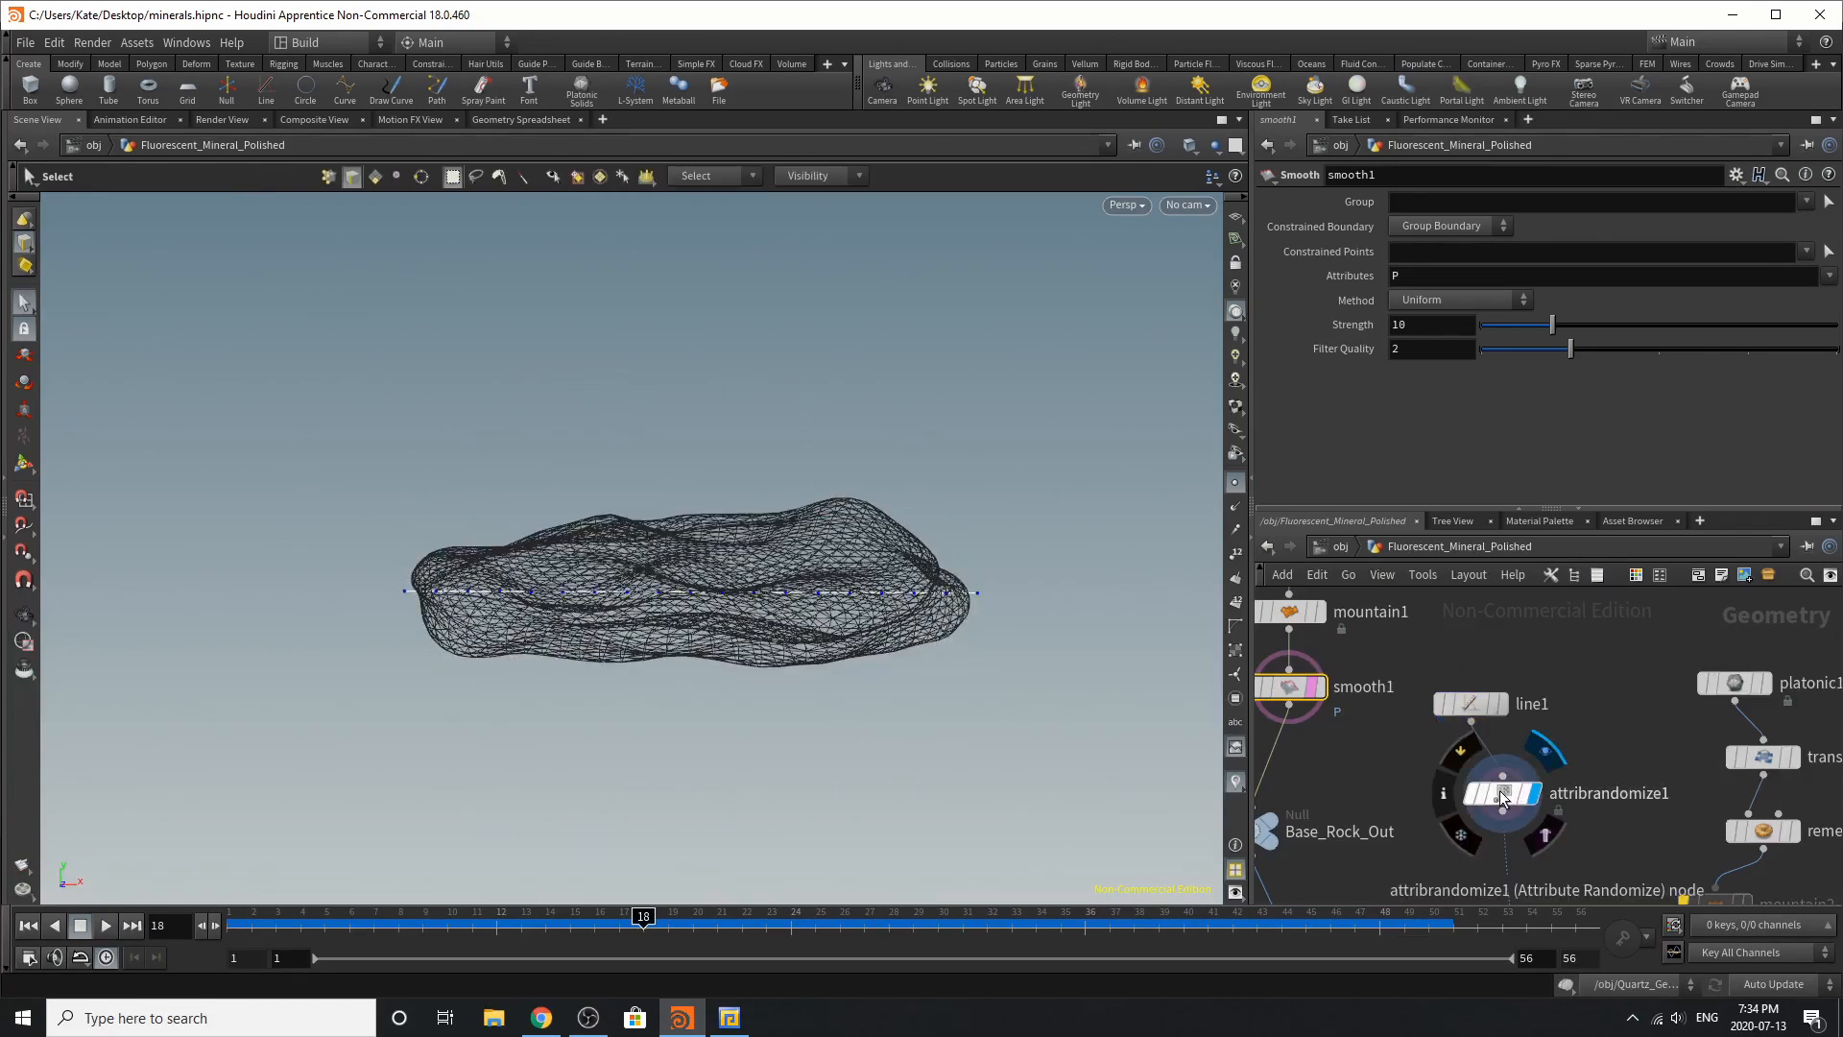
pyautogui.click(1532, 792)
pyautogui.keyDown('alt'); pyautogui.moveTo(848, 556); pyautogui.dragTo(1164, 331); pyautogui.keyUp('alt')
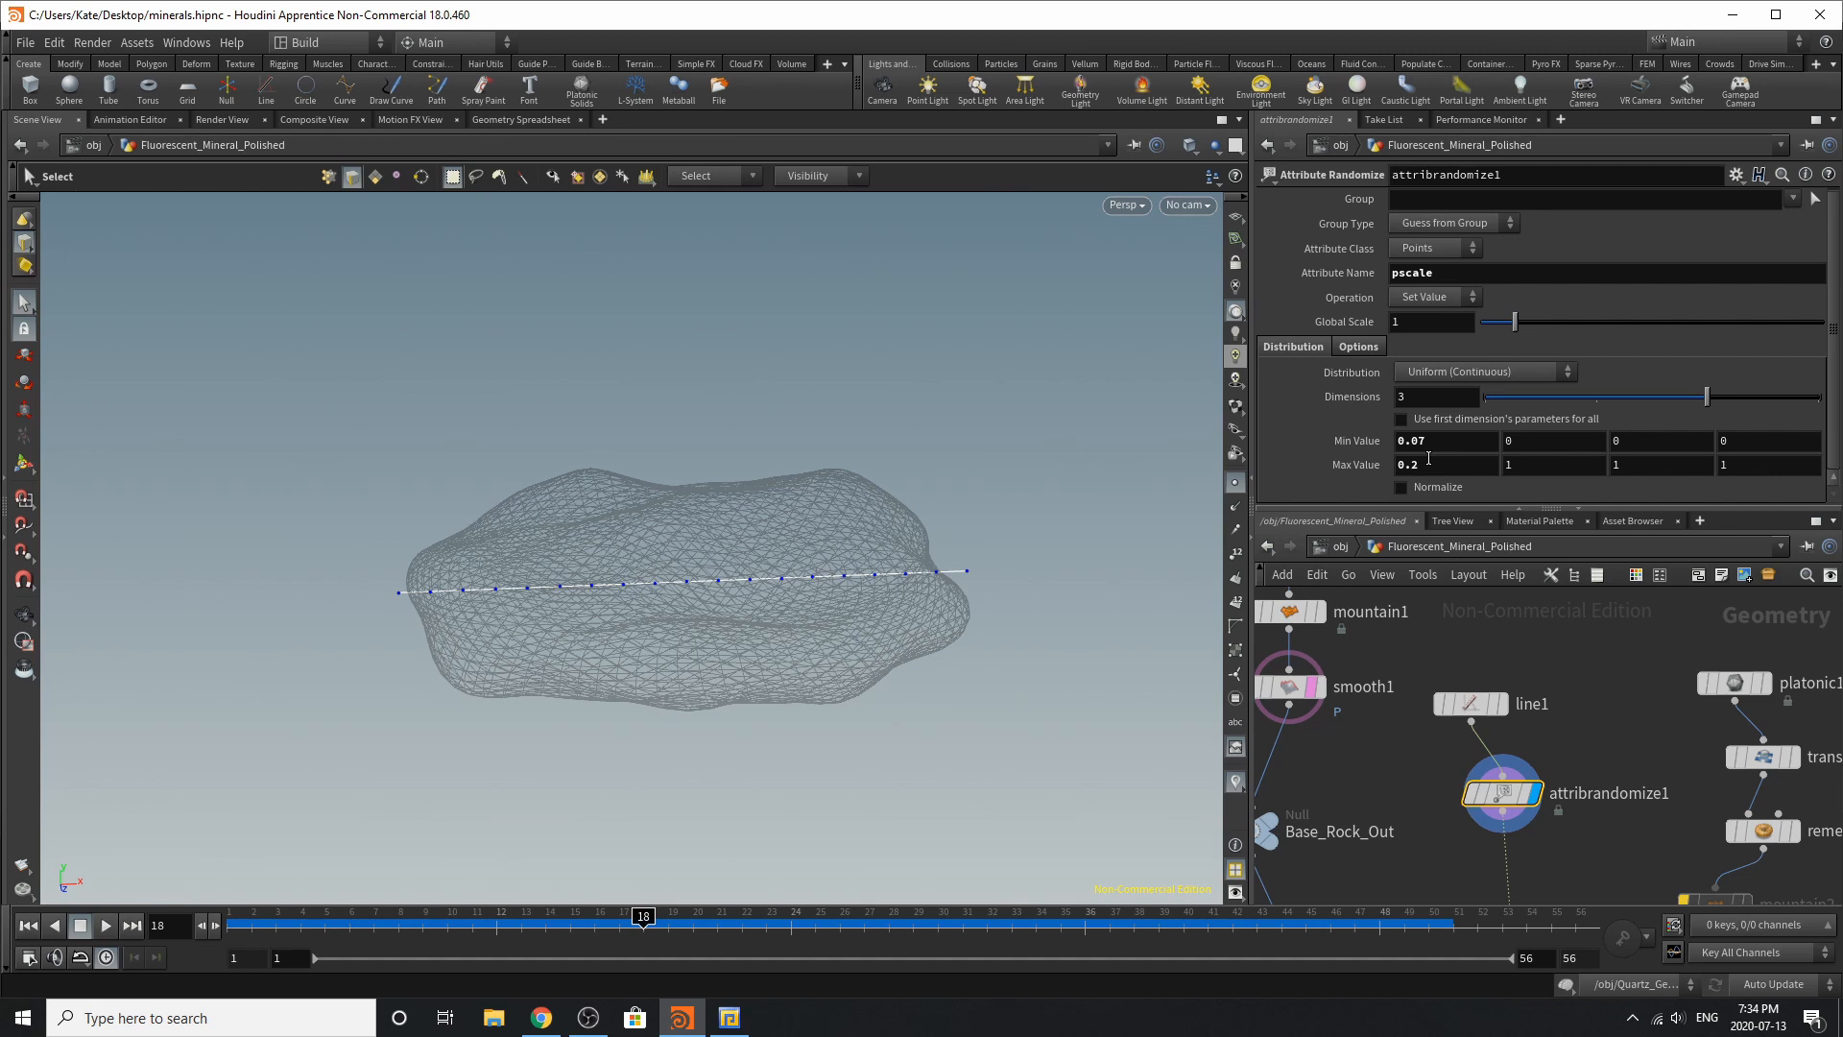
pyautogui.scroll(-5, 1526, 780)
pyautogui.scroll(6, 1478, 810)
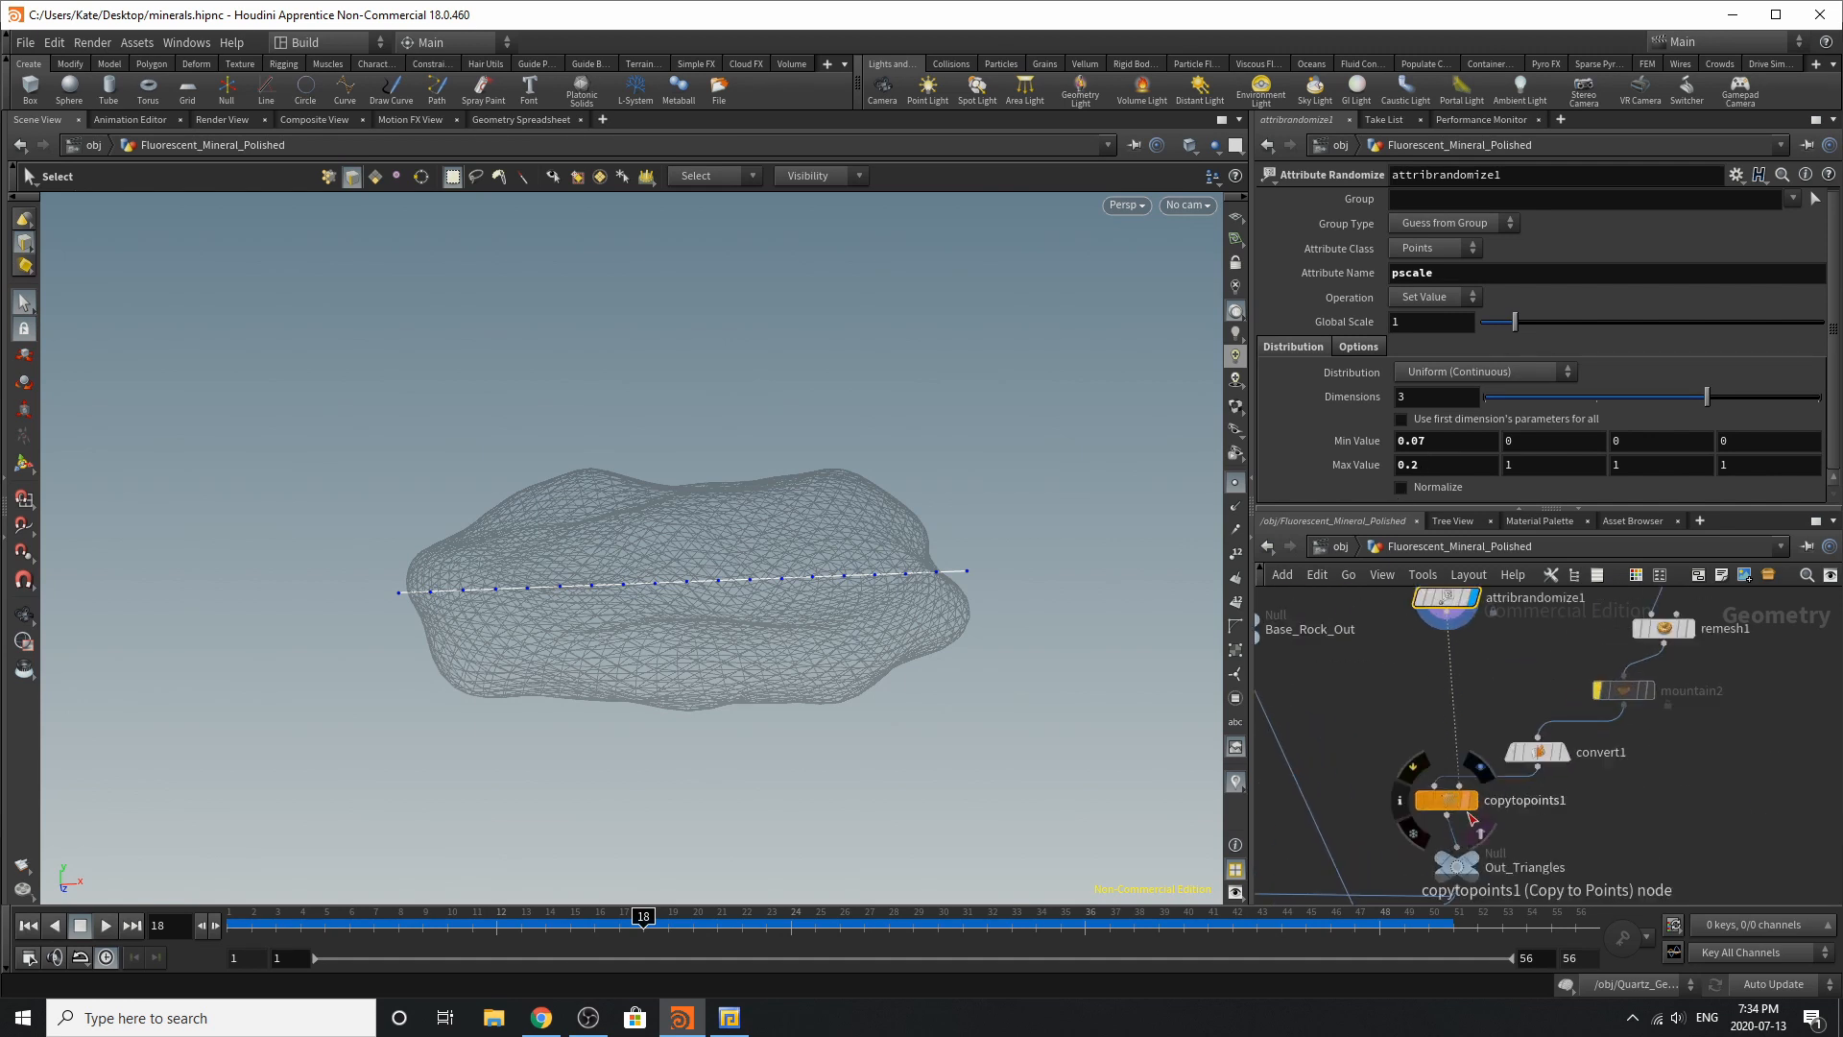
# Step: Display platonic1 and examine its tetrahedron settings and size beside the rock
pyautogui.scroll(-6, 1485, 814)
pyautogui.scroll(5, 1606, 656)
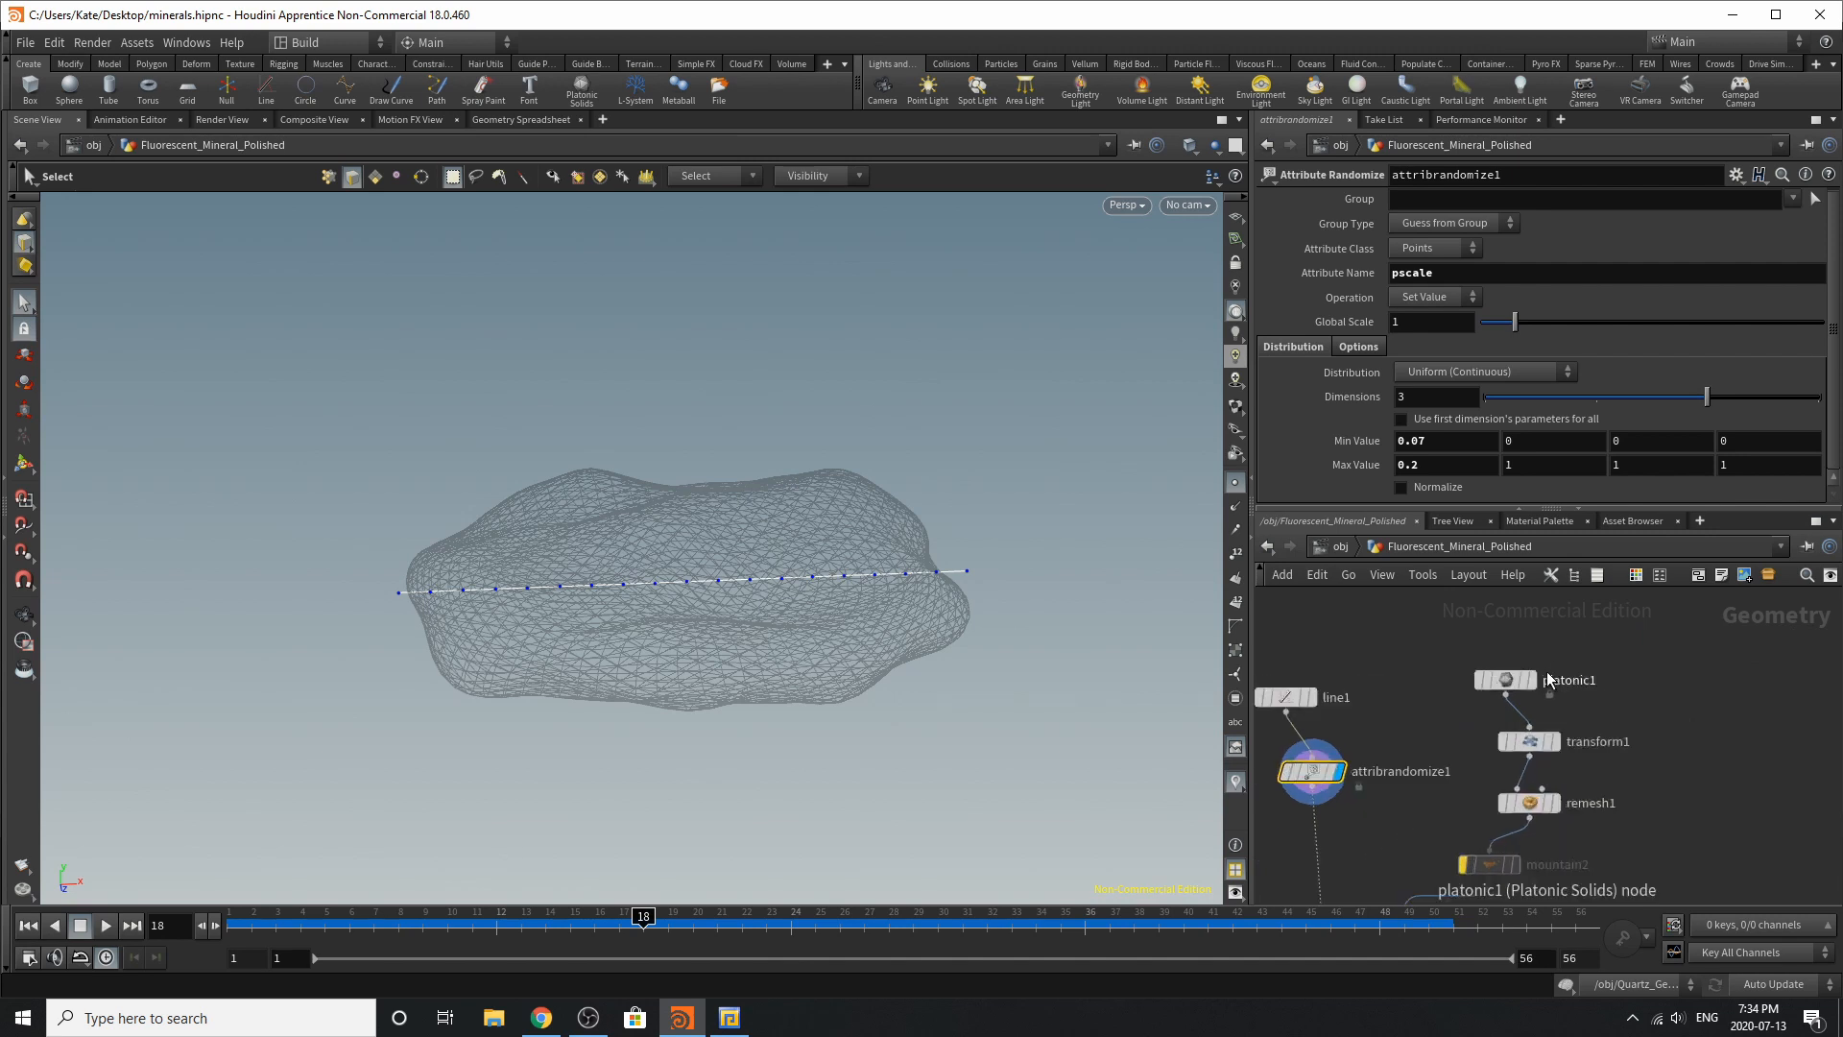
pyautogui.click(1537, 643)
pyautogui.click(1480, 691)
pyautogui.moveTo(535, 317); pyautogui.dragTo(579, 383)
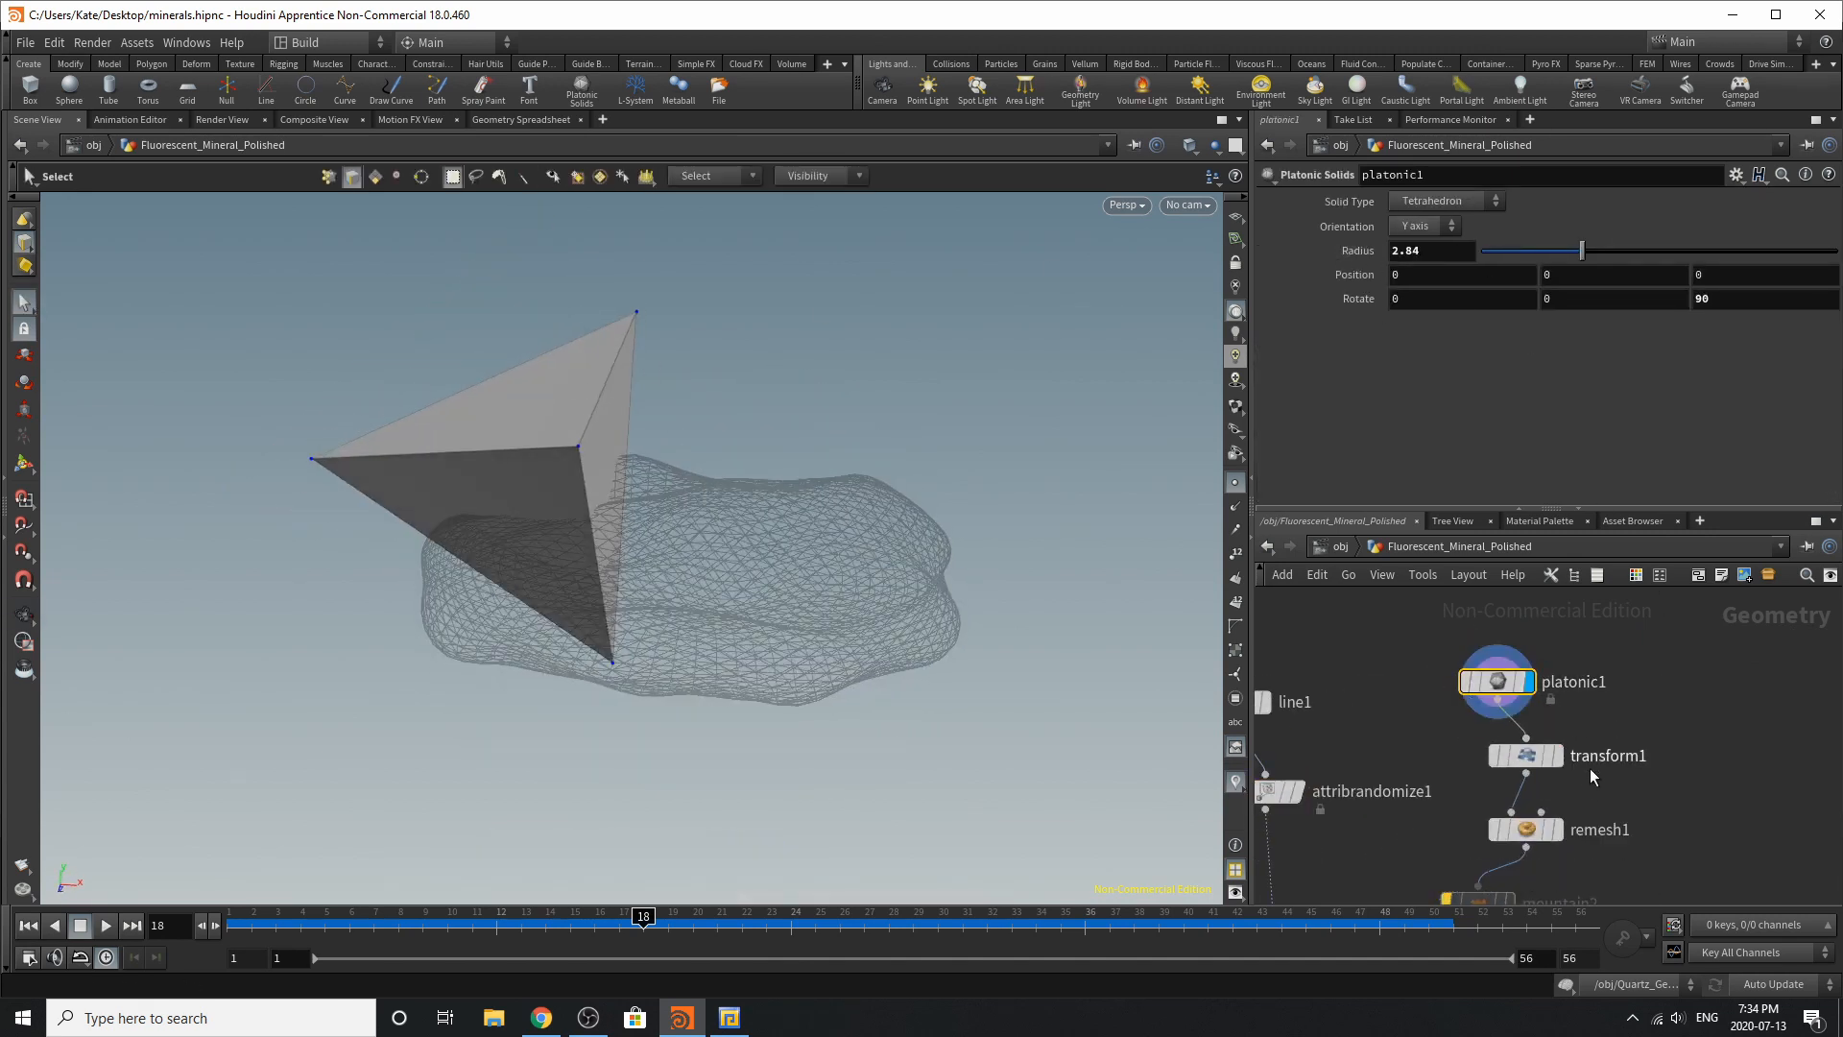
# Step: Display transform1 and review how its scale stretches the tetrahedron
pyautogui.click(1554, 755)
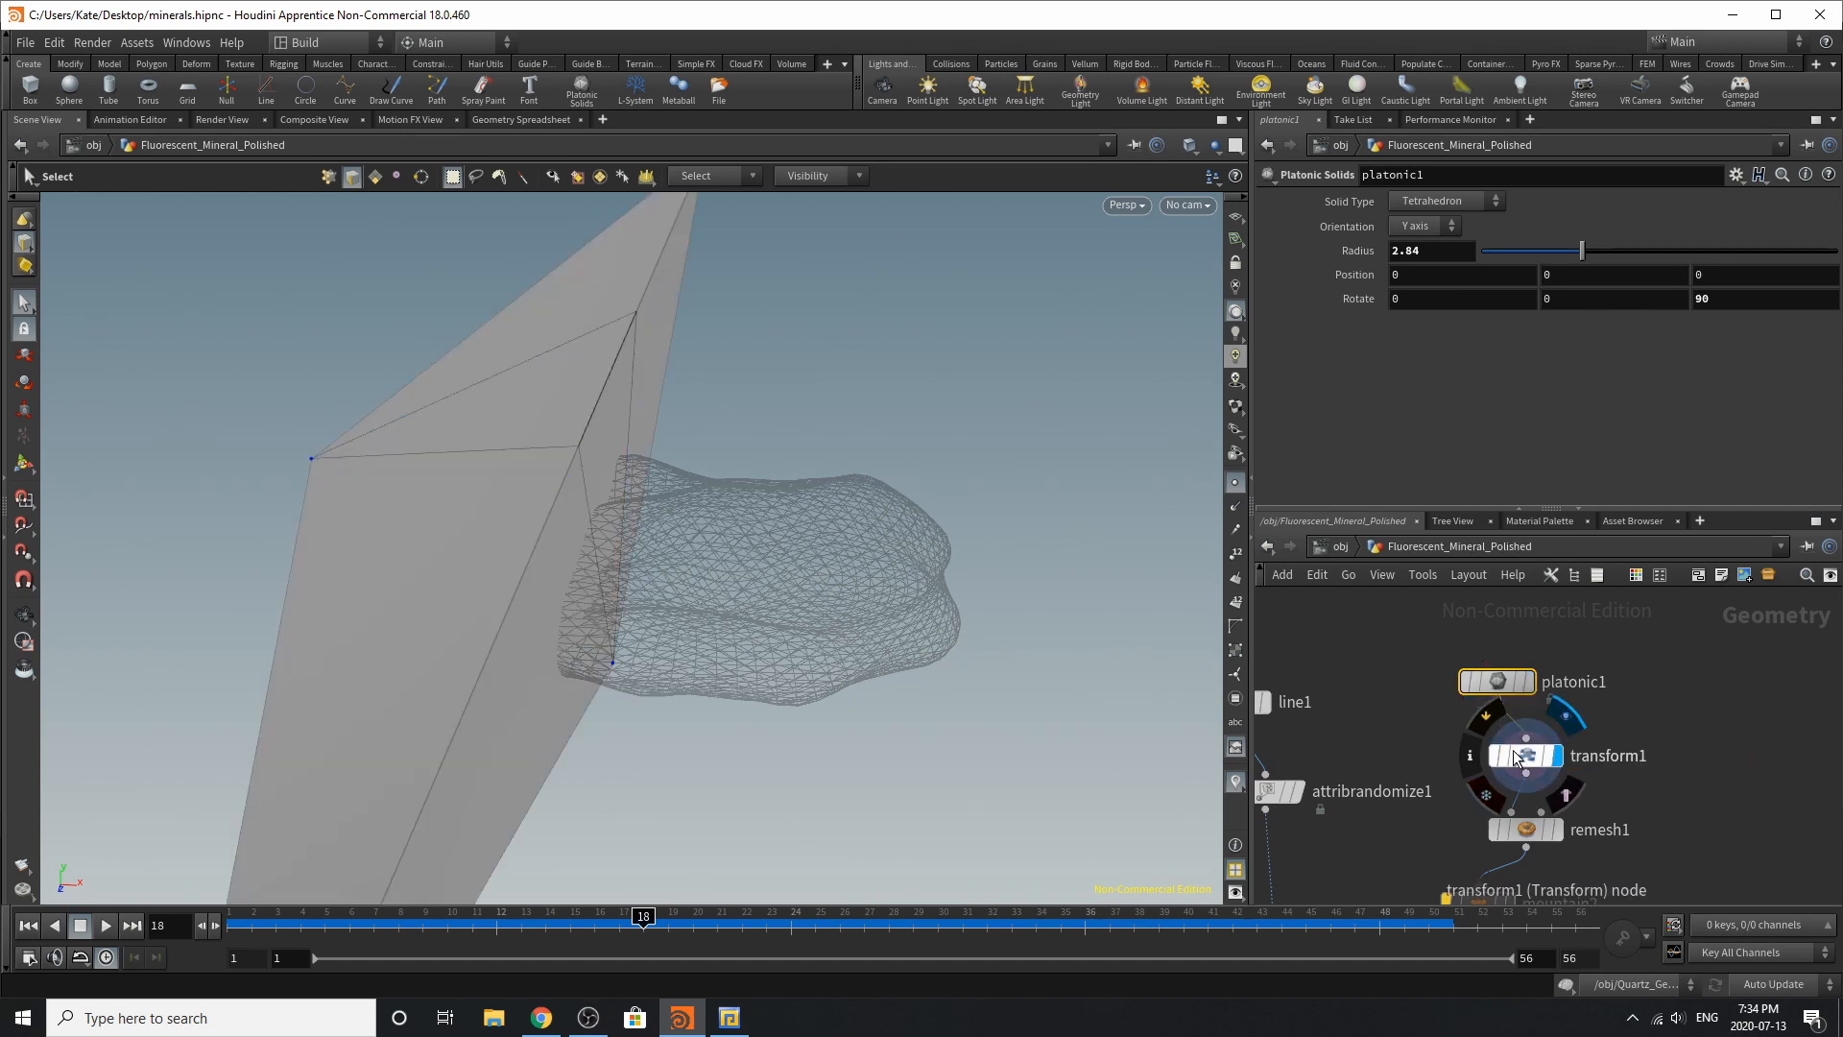
pyautogui.click(1516, 755)
pyautogui.press('Escape')
pyautogui.moveTo(767, 482); pyautogui.dragTo(963, 477)
pyautogui.press('s')
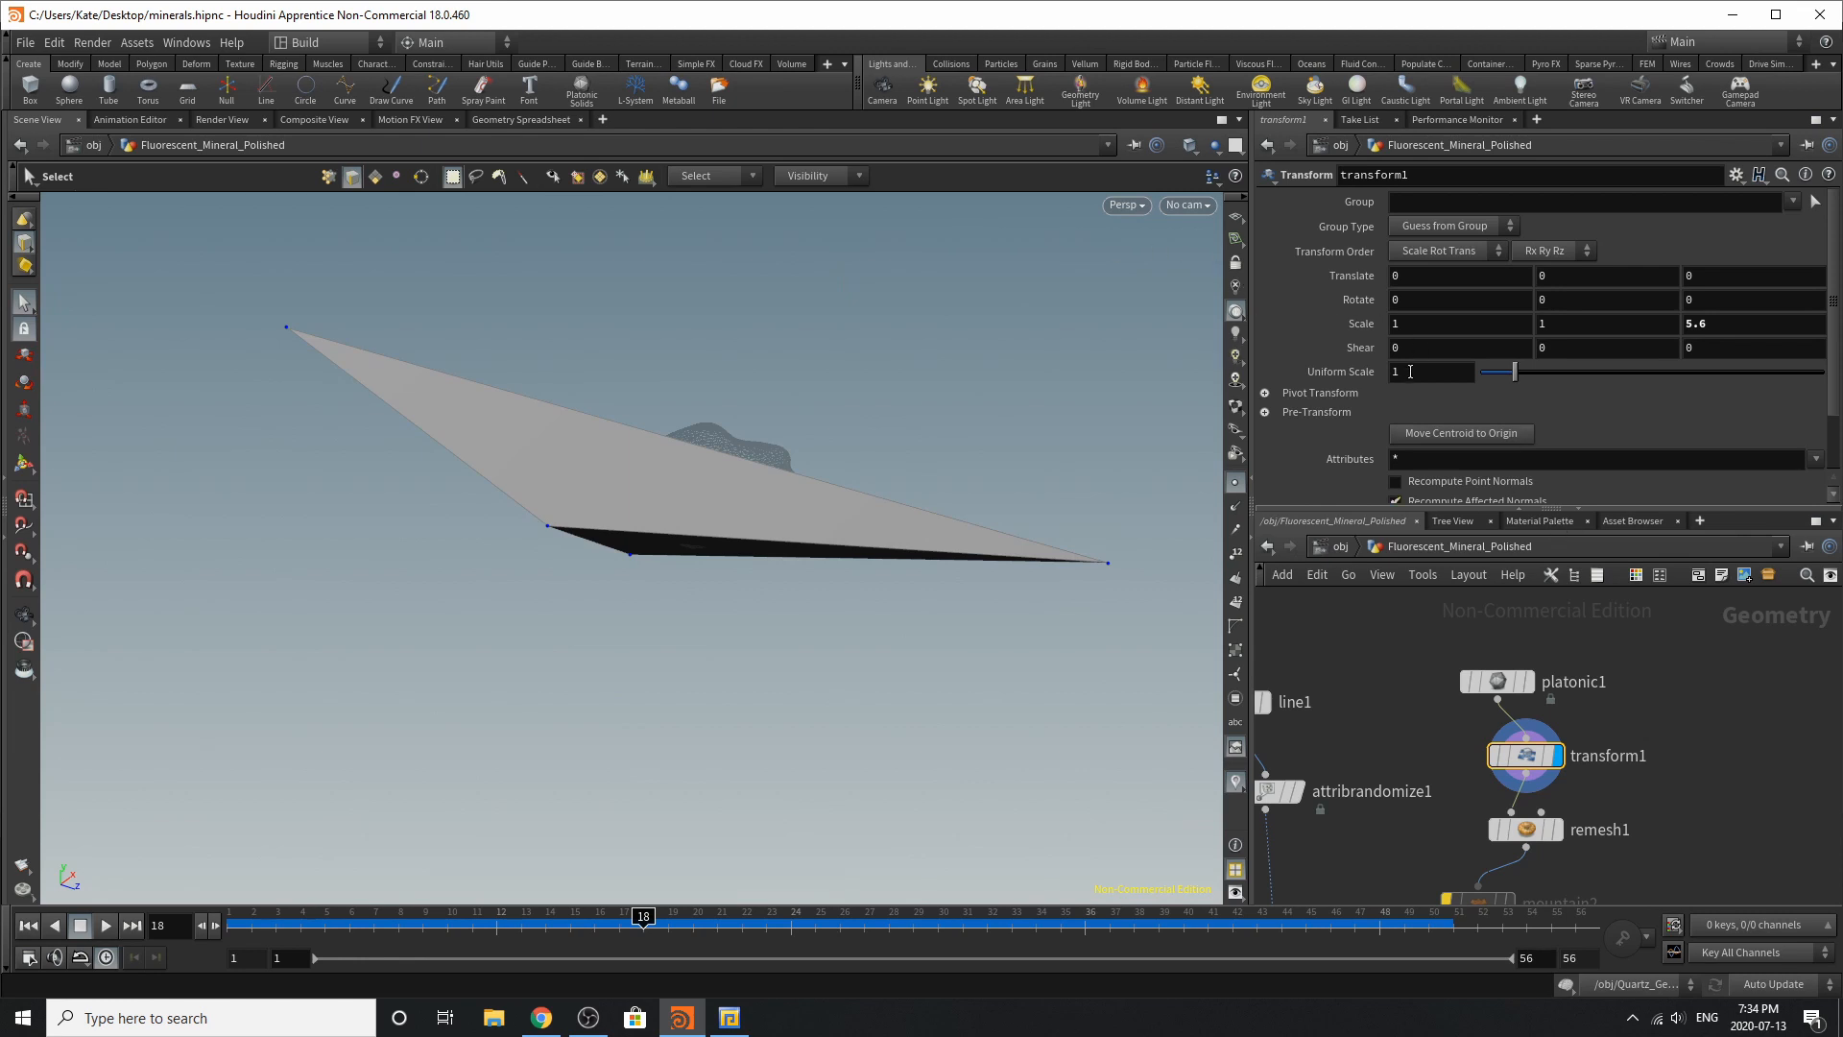
# Step: Display remesh1 and review its target size and the subdivided tetrahedron from another angle
pyautogui.click(1572, 829)
pyautogui.click(1558, 829)
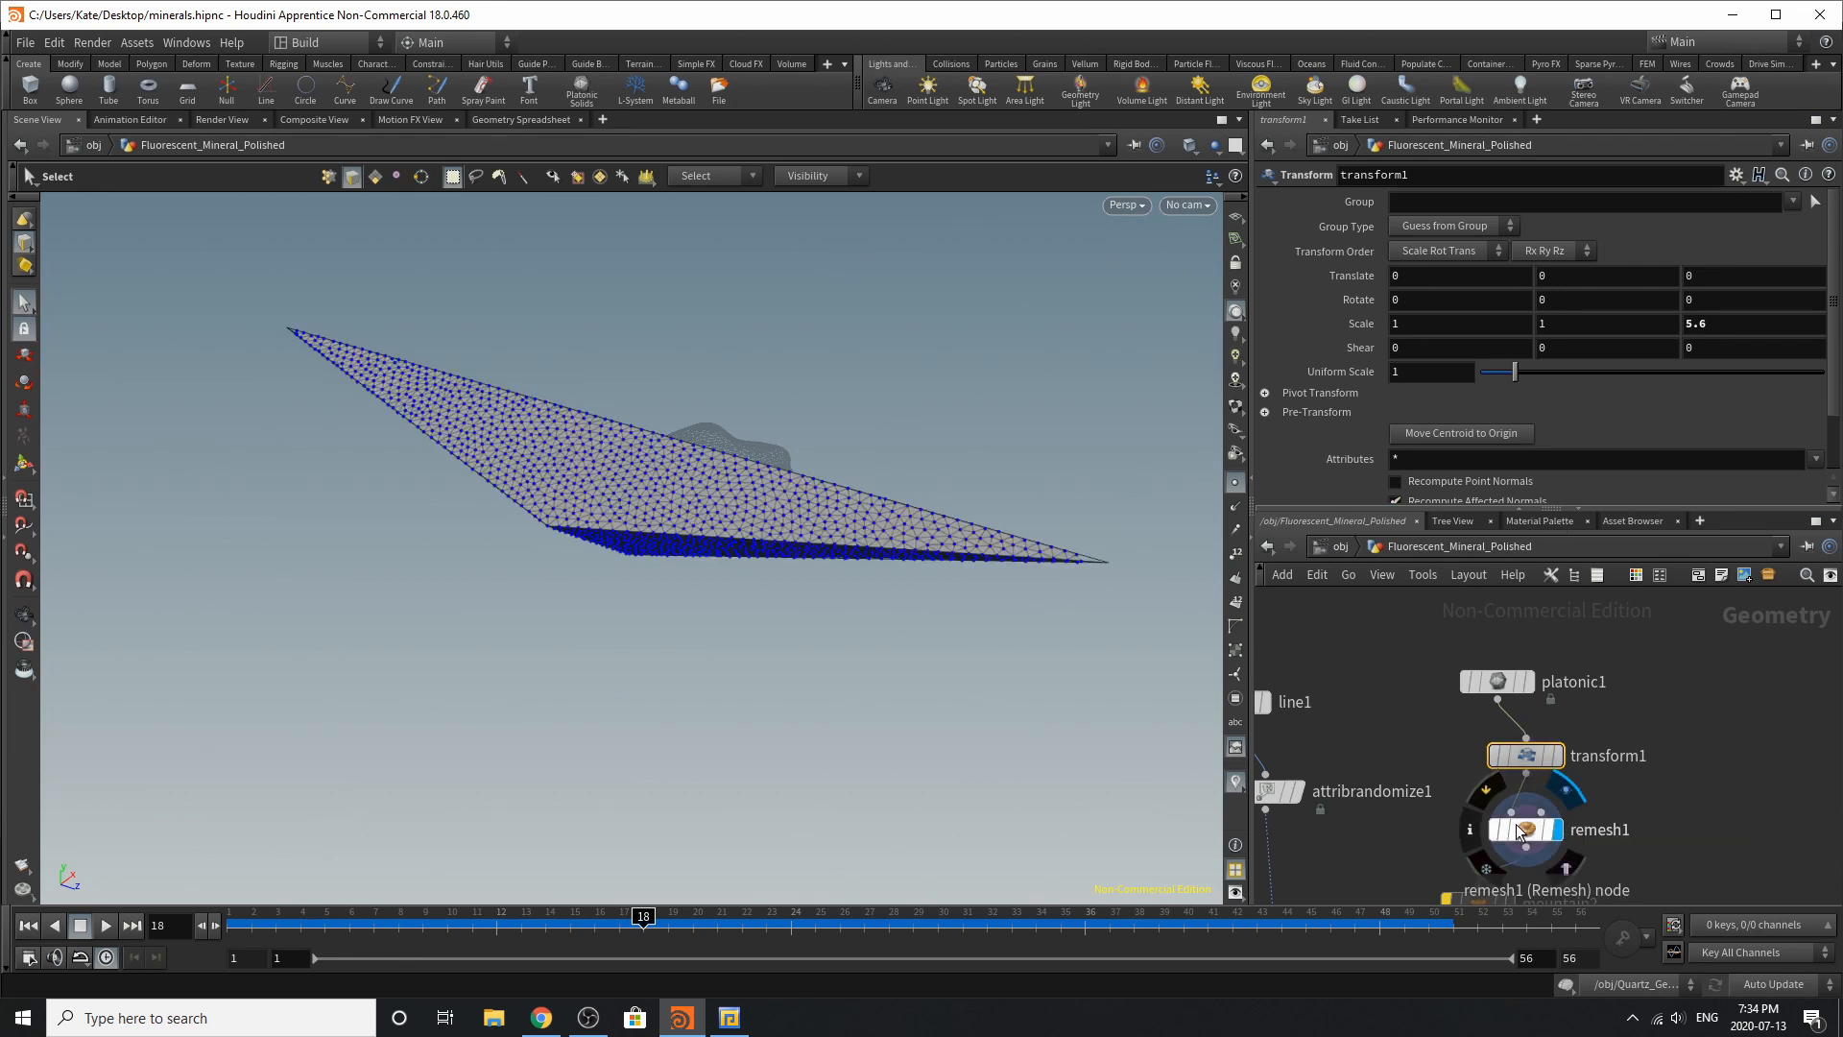
pyautogui.click(1526, 829)
pyautogui.moveTo(887, 494); pyautogui.dragTo(970, 566)
pyautogui.moveTo(977, 441); pyautogui.dragTo(806, 447)
# Step: Temporarily enable and display mountain2 to review its noise on the tetrahedron, and bypass it again
pyautogui.scroll(-3, 1622, 712)
pyautogui.scroll(4, 1507, 850)
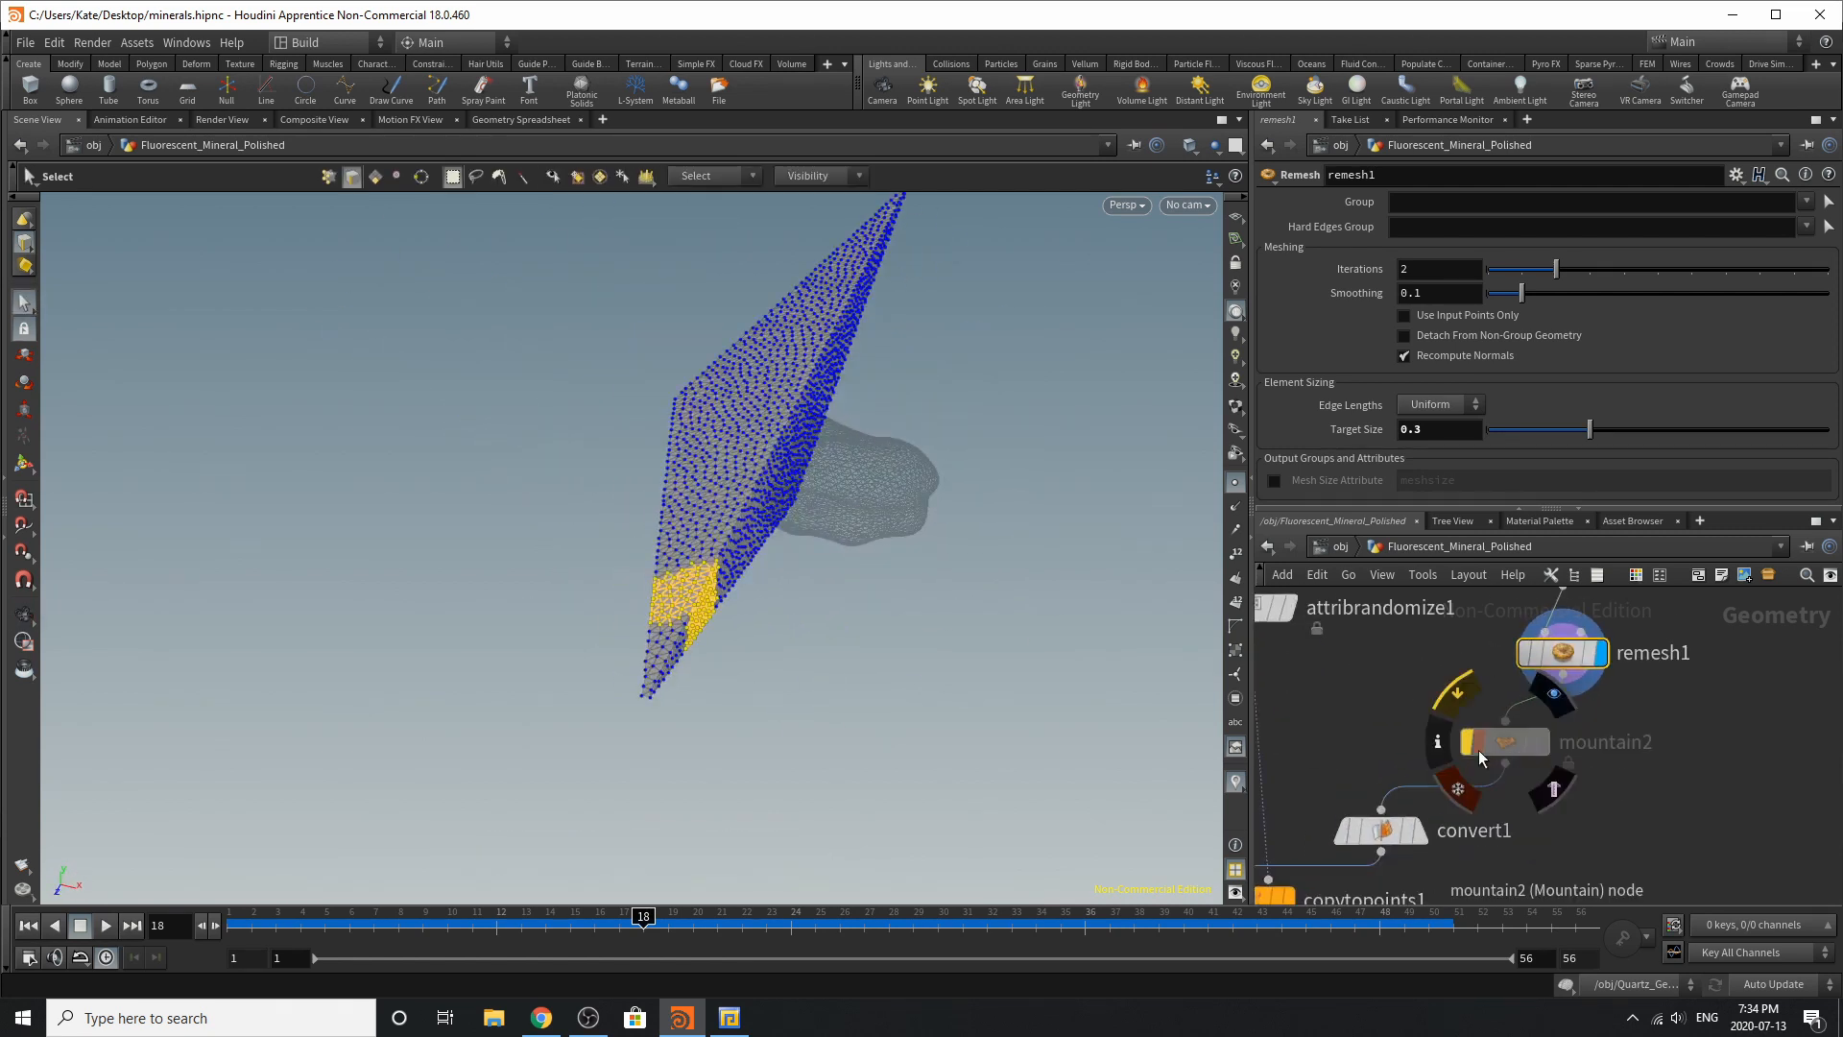
pyautogui.click(1465, 748)
pyautogui.click(1466, 754)
pyautogui.click(1466, 753)
pyautogui.click(1542, 742)
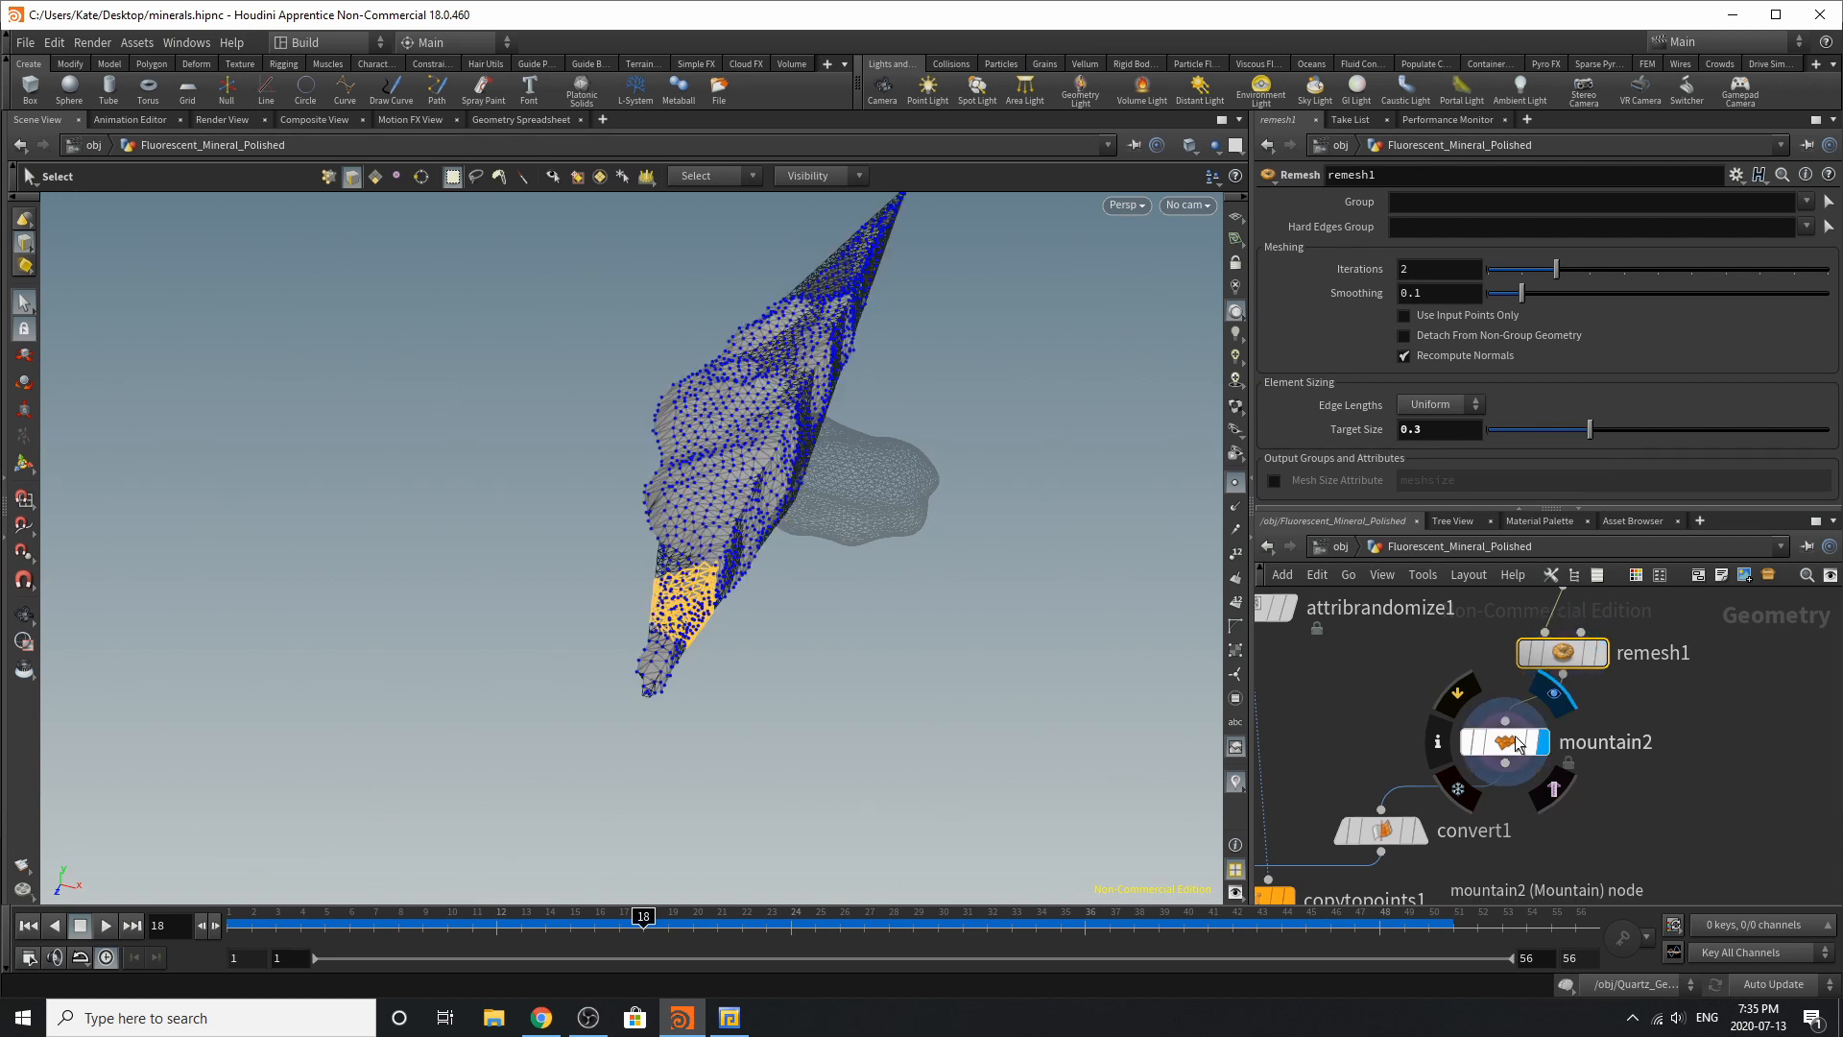
pyautogui.click(1507, 743)
pyautogui.keyDown('alt'); pyautogui.moveTo(924, 533); pyautogui.dragTo(898, 521); pyautogui.keyUp('alt')
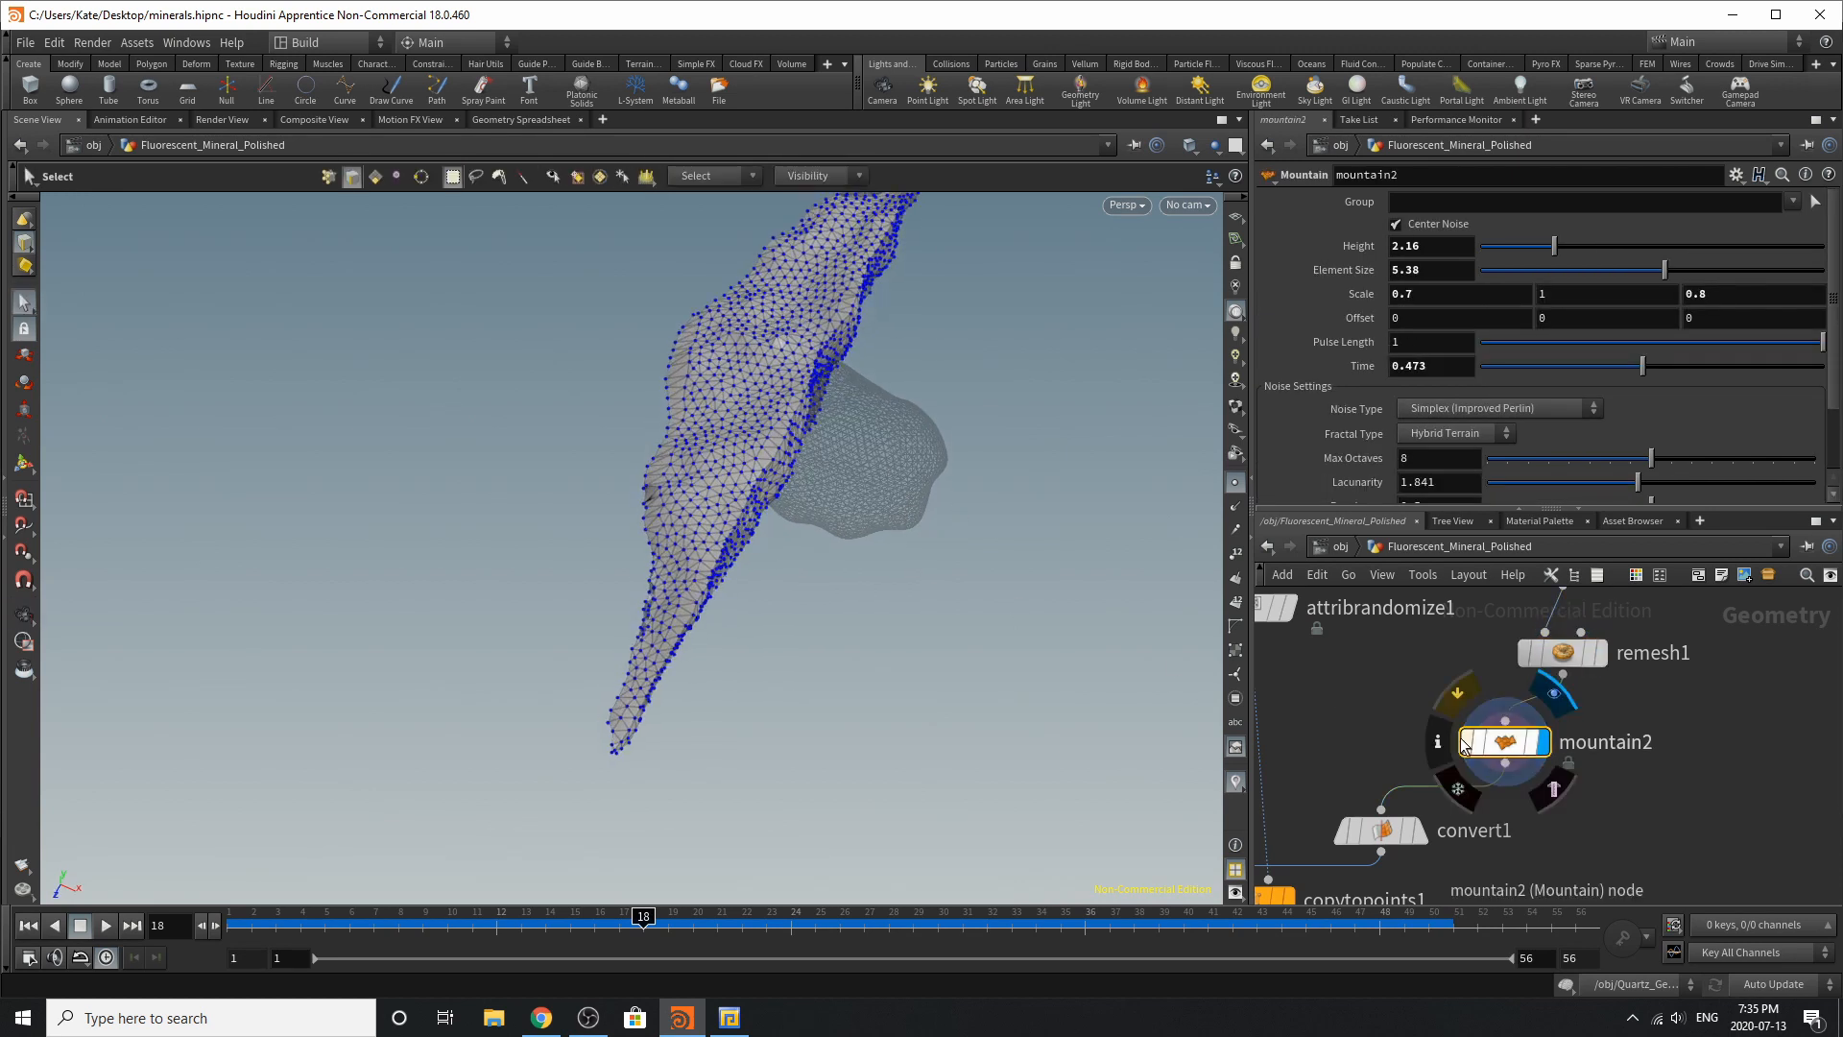
pyautogui.click(1466, 743)
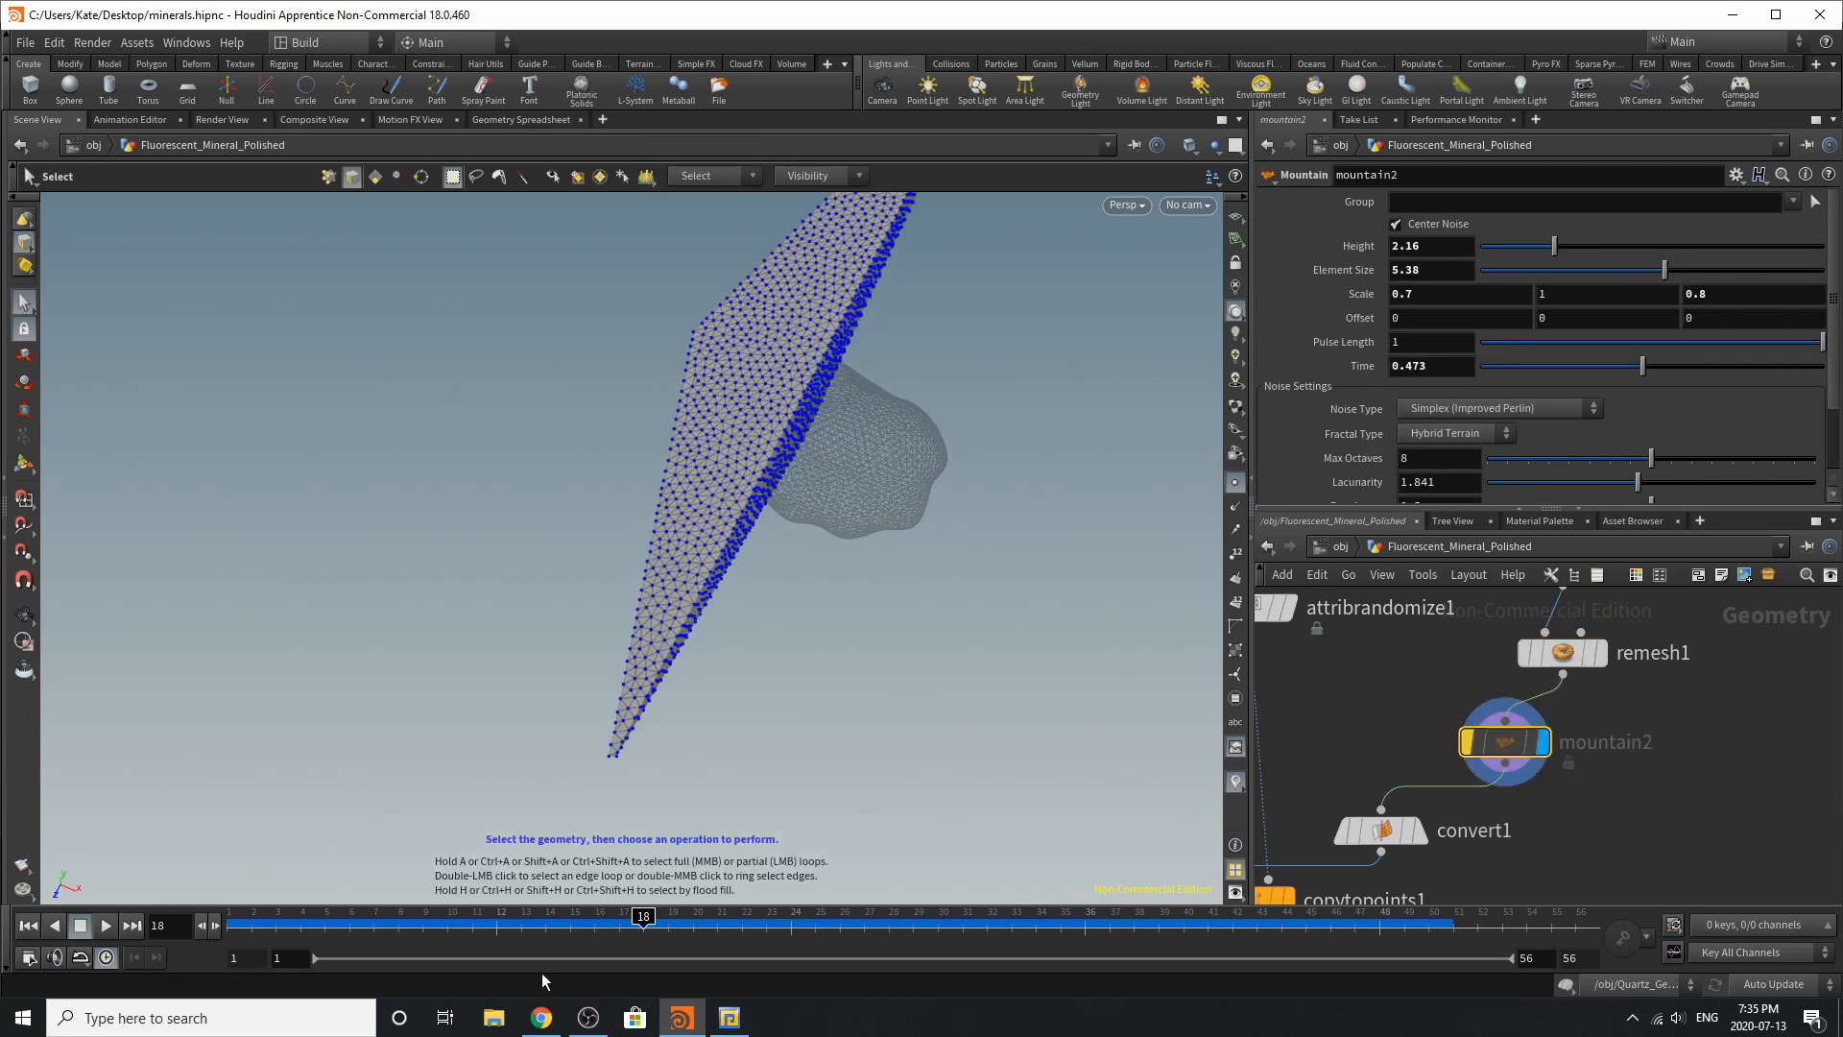
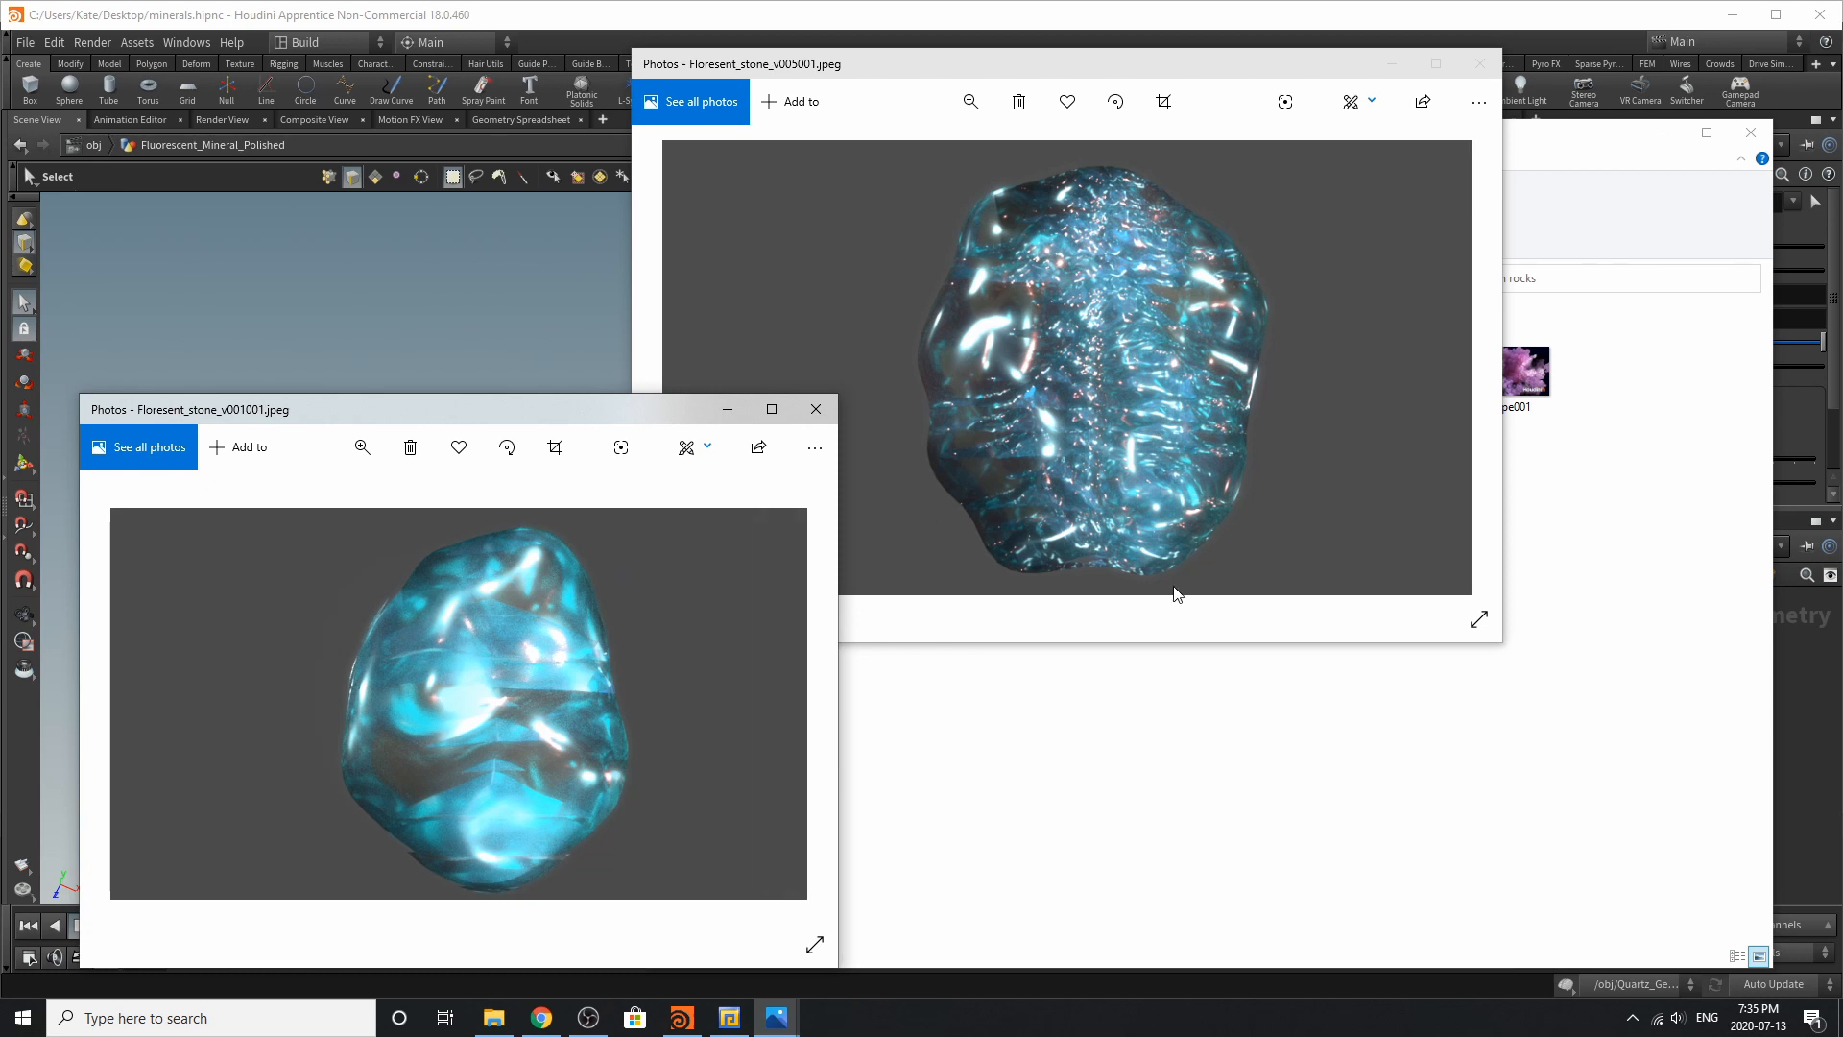
# Step: Return to Houdini from the stone renders, display convert1 and copytopoints1, and inspect the copied tetrahedra along the rock
pyautogui.click(1749, 136)
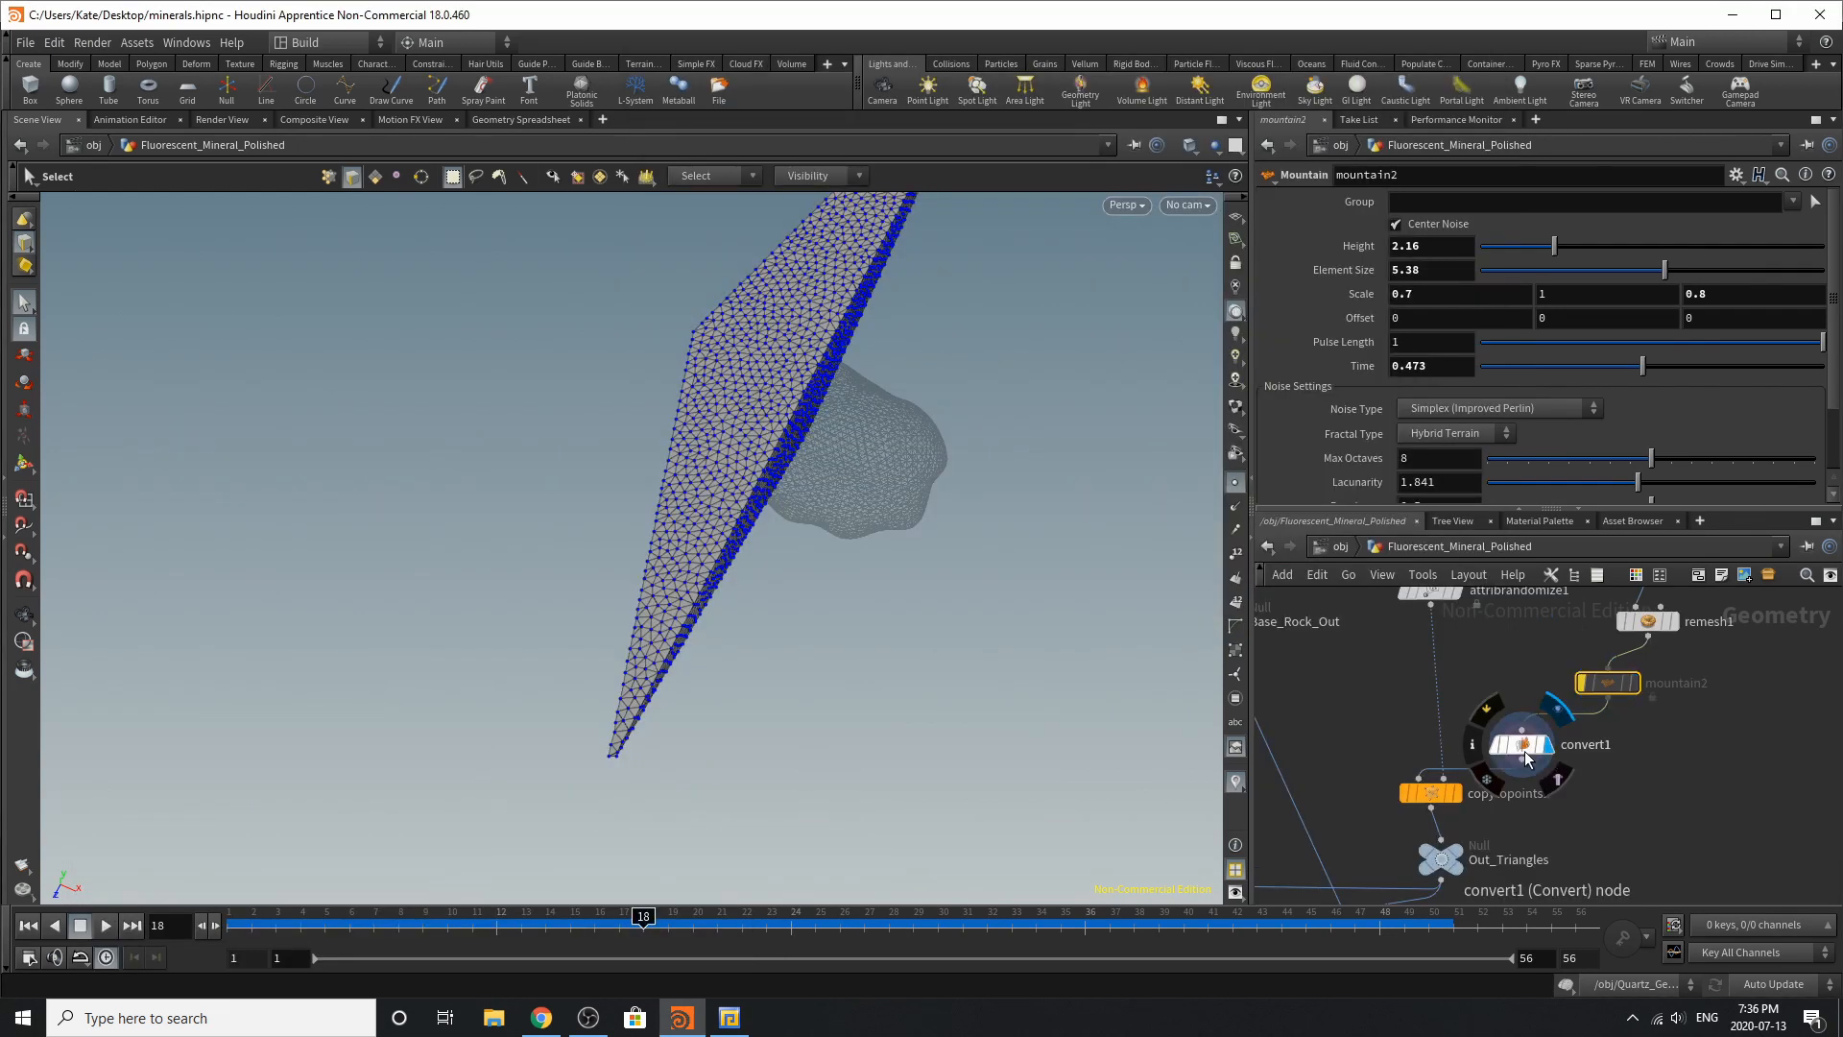
pyautogui.click(1524, 745)
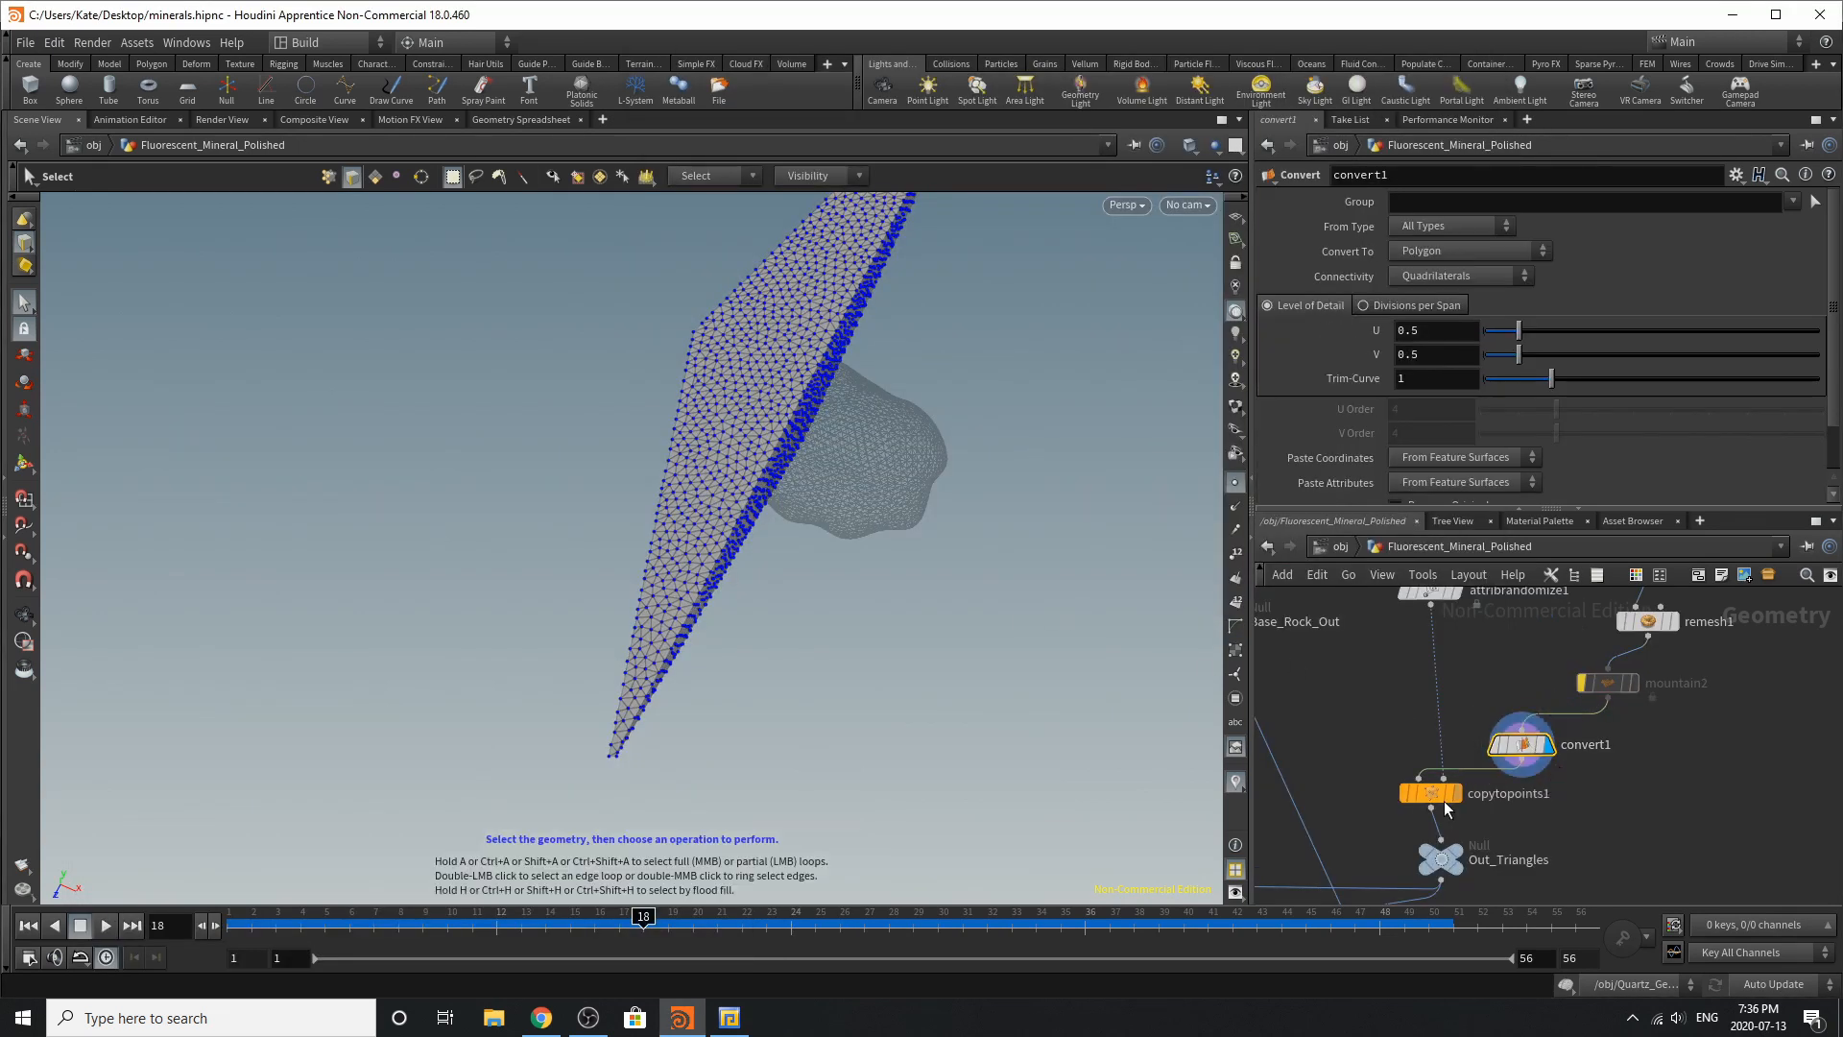
pyautogui.press('r')
pyautogui.click(1425, 805)
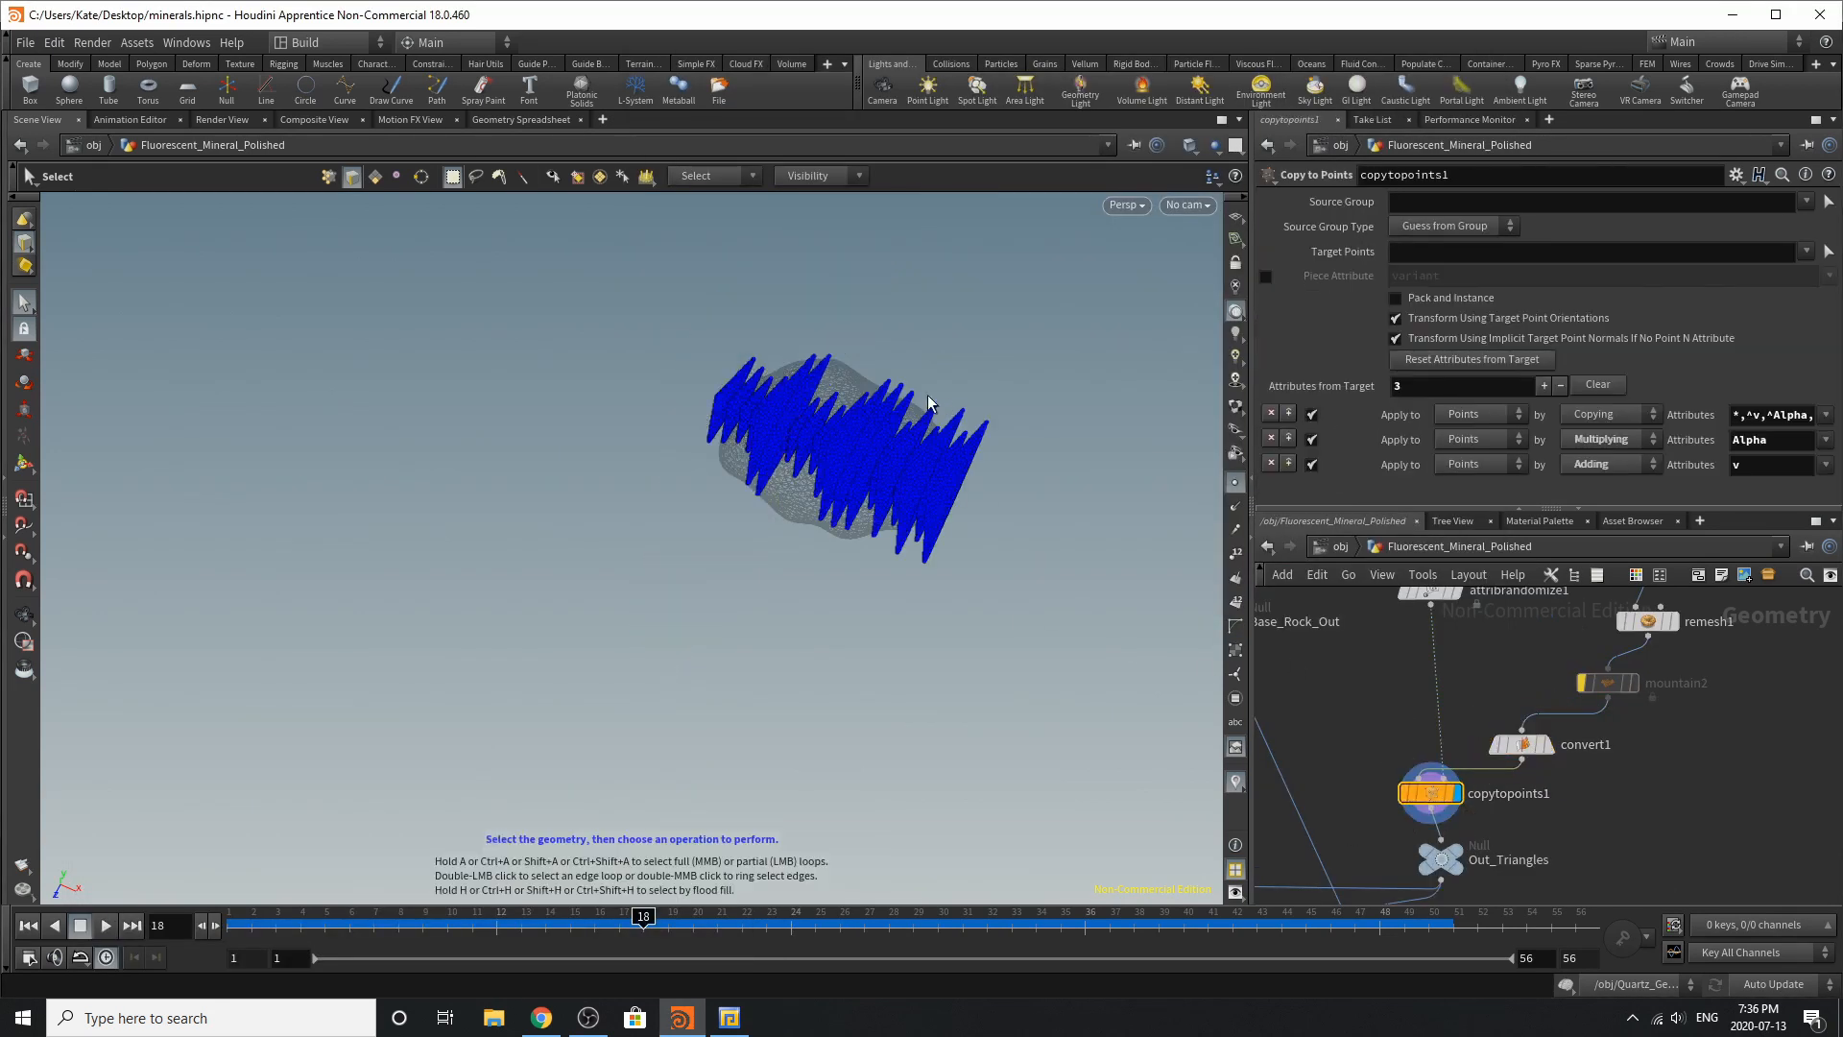
pyautogui.rightClick(884, 433)
pyautogui.click(1204, 427)
pyautogui.keyDown('alt'); pyautogui.moveTo(846, 491); pyautogui.dragTo(1372, 417, button='right'); pyautogui.keyUp('alt')
pyautogui.keyDown('alt'); pyautogui.moveTo(979, 518); pyautogui.dragTo(1075, 614); pyautogui.keyUp('alt')
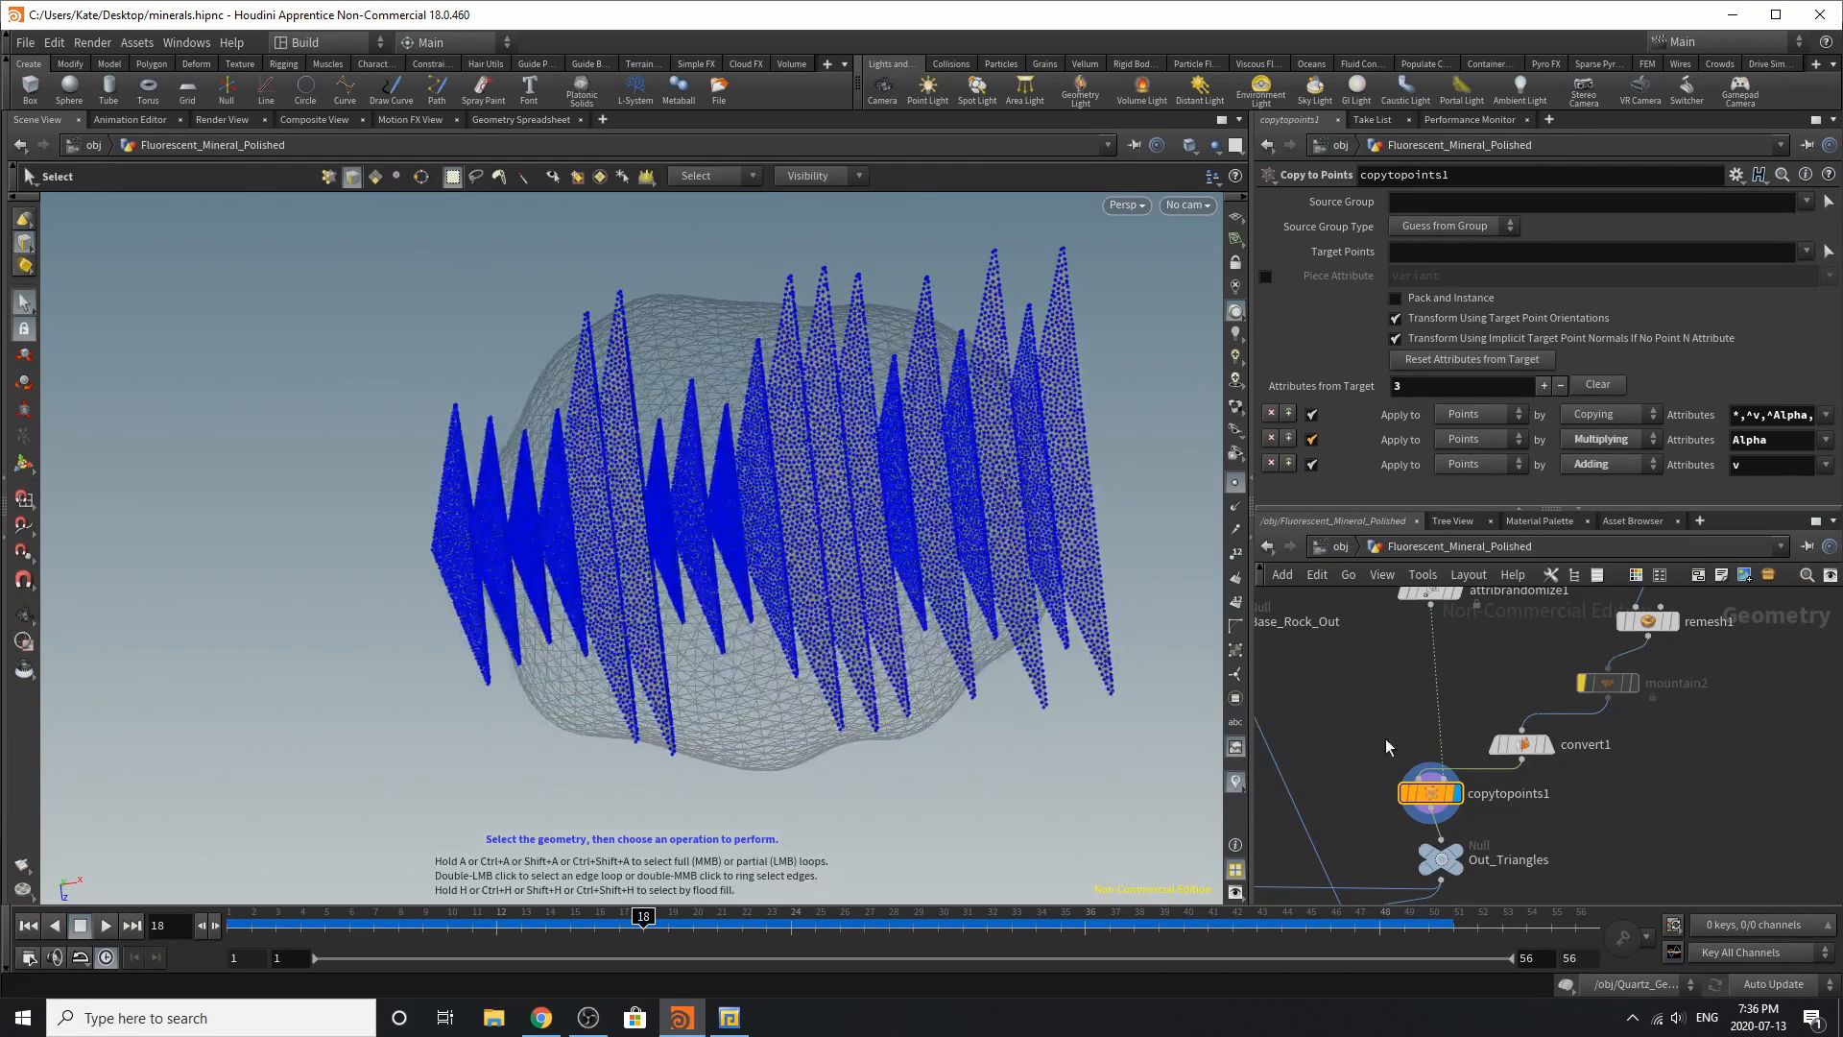
# Step: Display the Out_Triangles null and move it slightly left beneath copytopoints1
pyautogui.scroll(-5, 1454, 763)
pyautogui.scroll(5, 1446, 824)
pyautogui.click(1475, 753)
pyautogui.click(1469, 774)
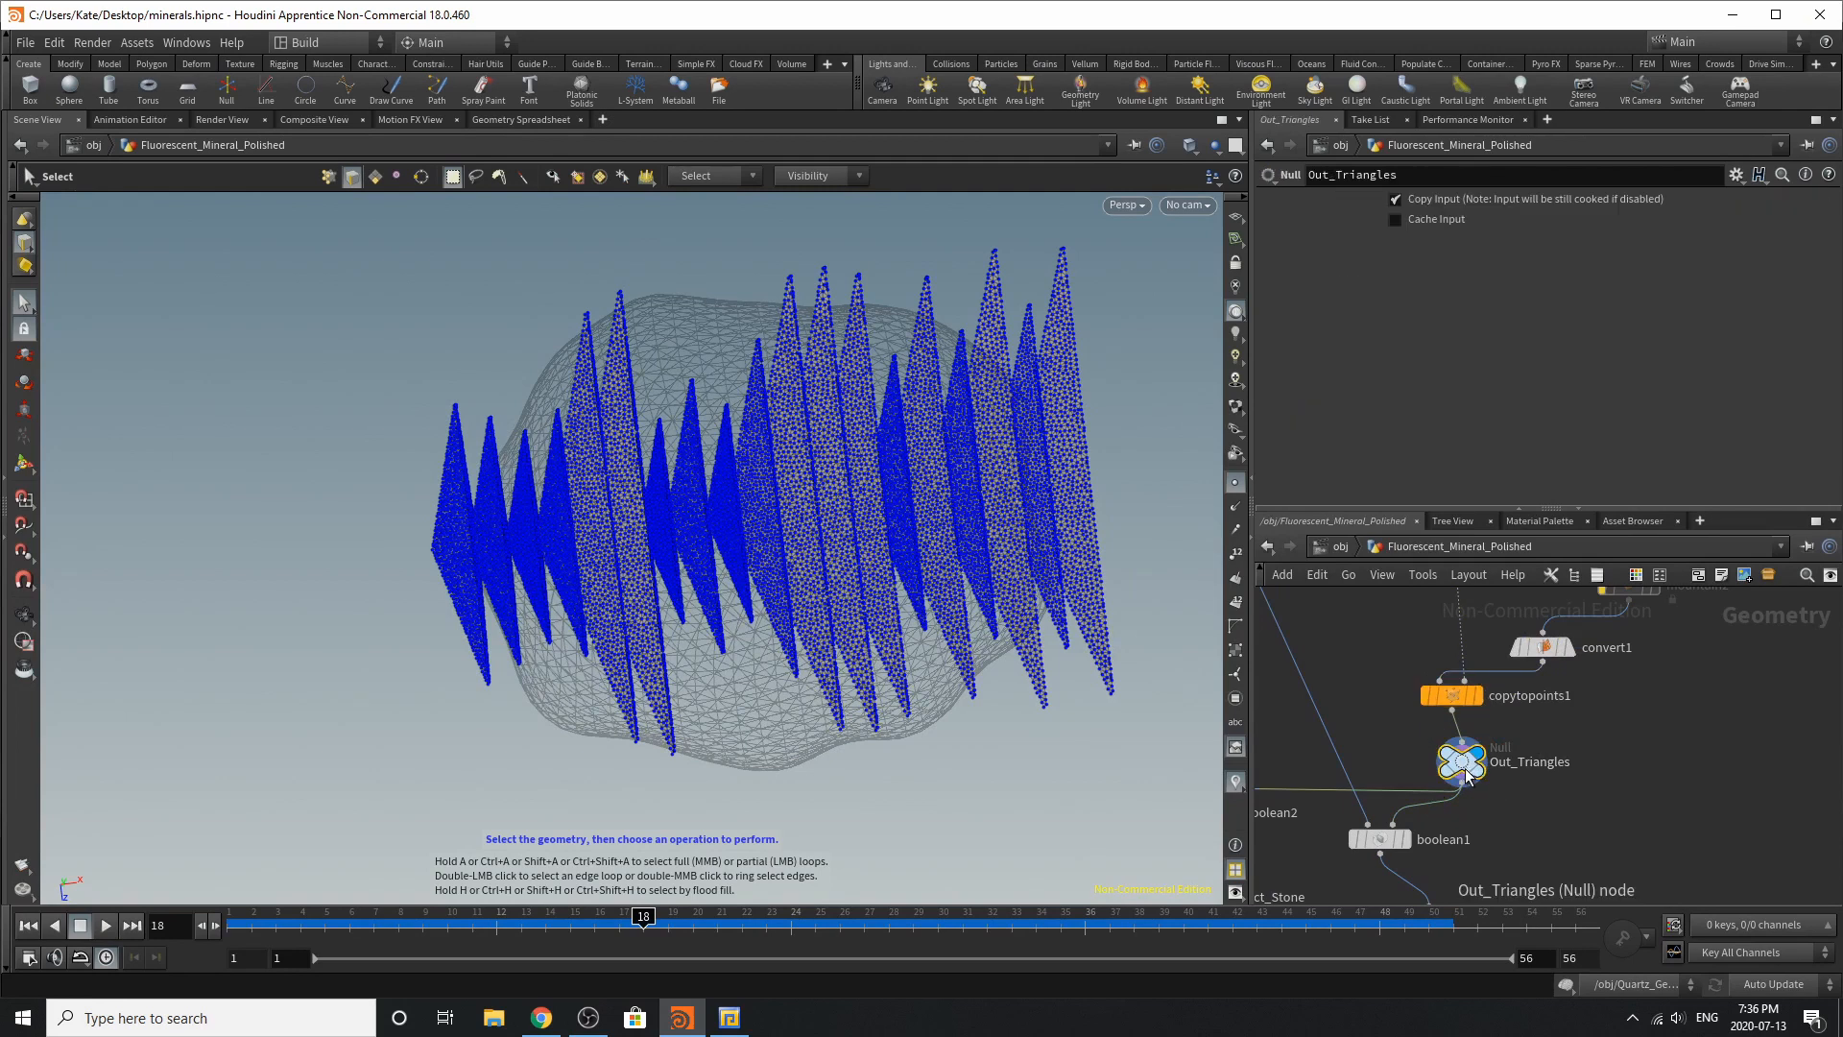
pyautogui.moveTo(1467, 771); pyautogui.dragTo(1437, 761)
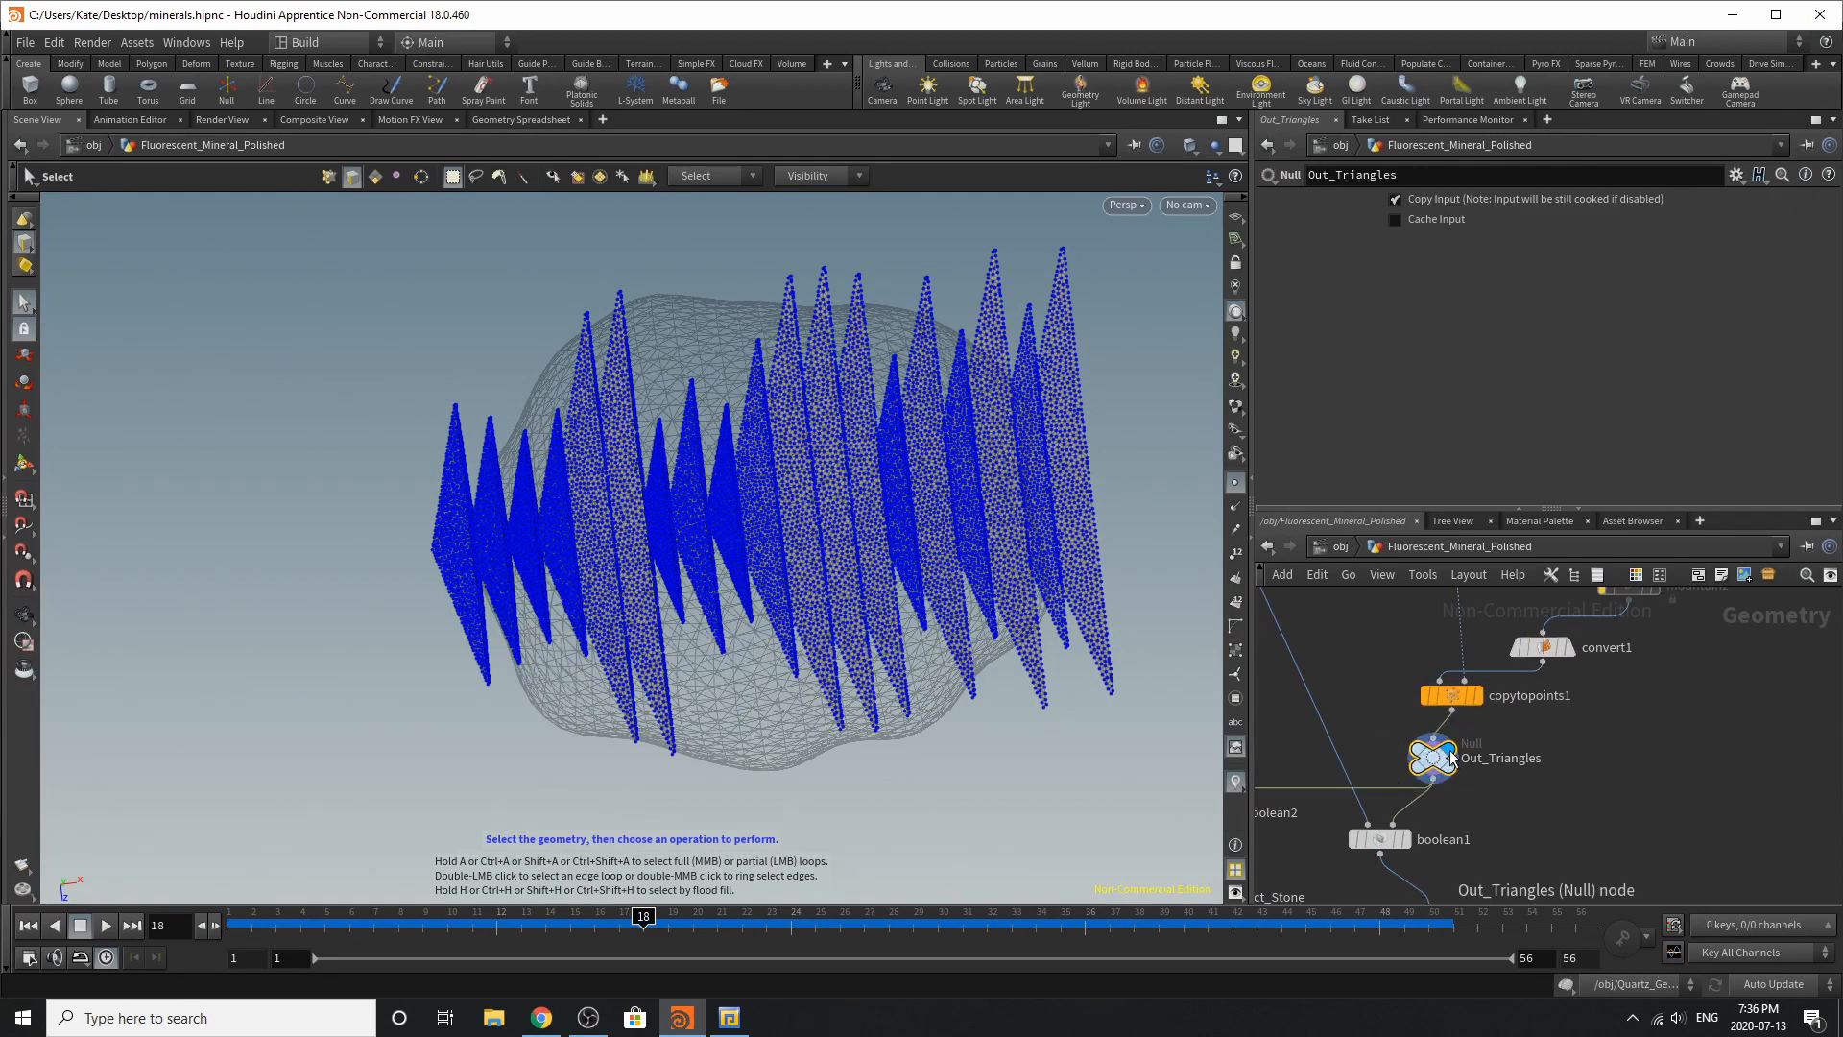
# Step: Display boolean2 to examine the cuts in the rock, and display Out_Intersect_Stone, moving it slightly further left
pyautogui.scroll(-5, 1418, 814)
pyautogui.scroll(5, 1463, 812)
pyautogui.moveTo(1567, 832)
pyautogui.scroll(2, 1427, 762)
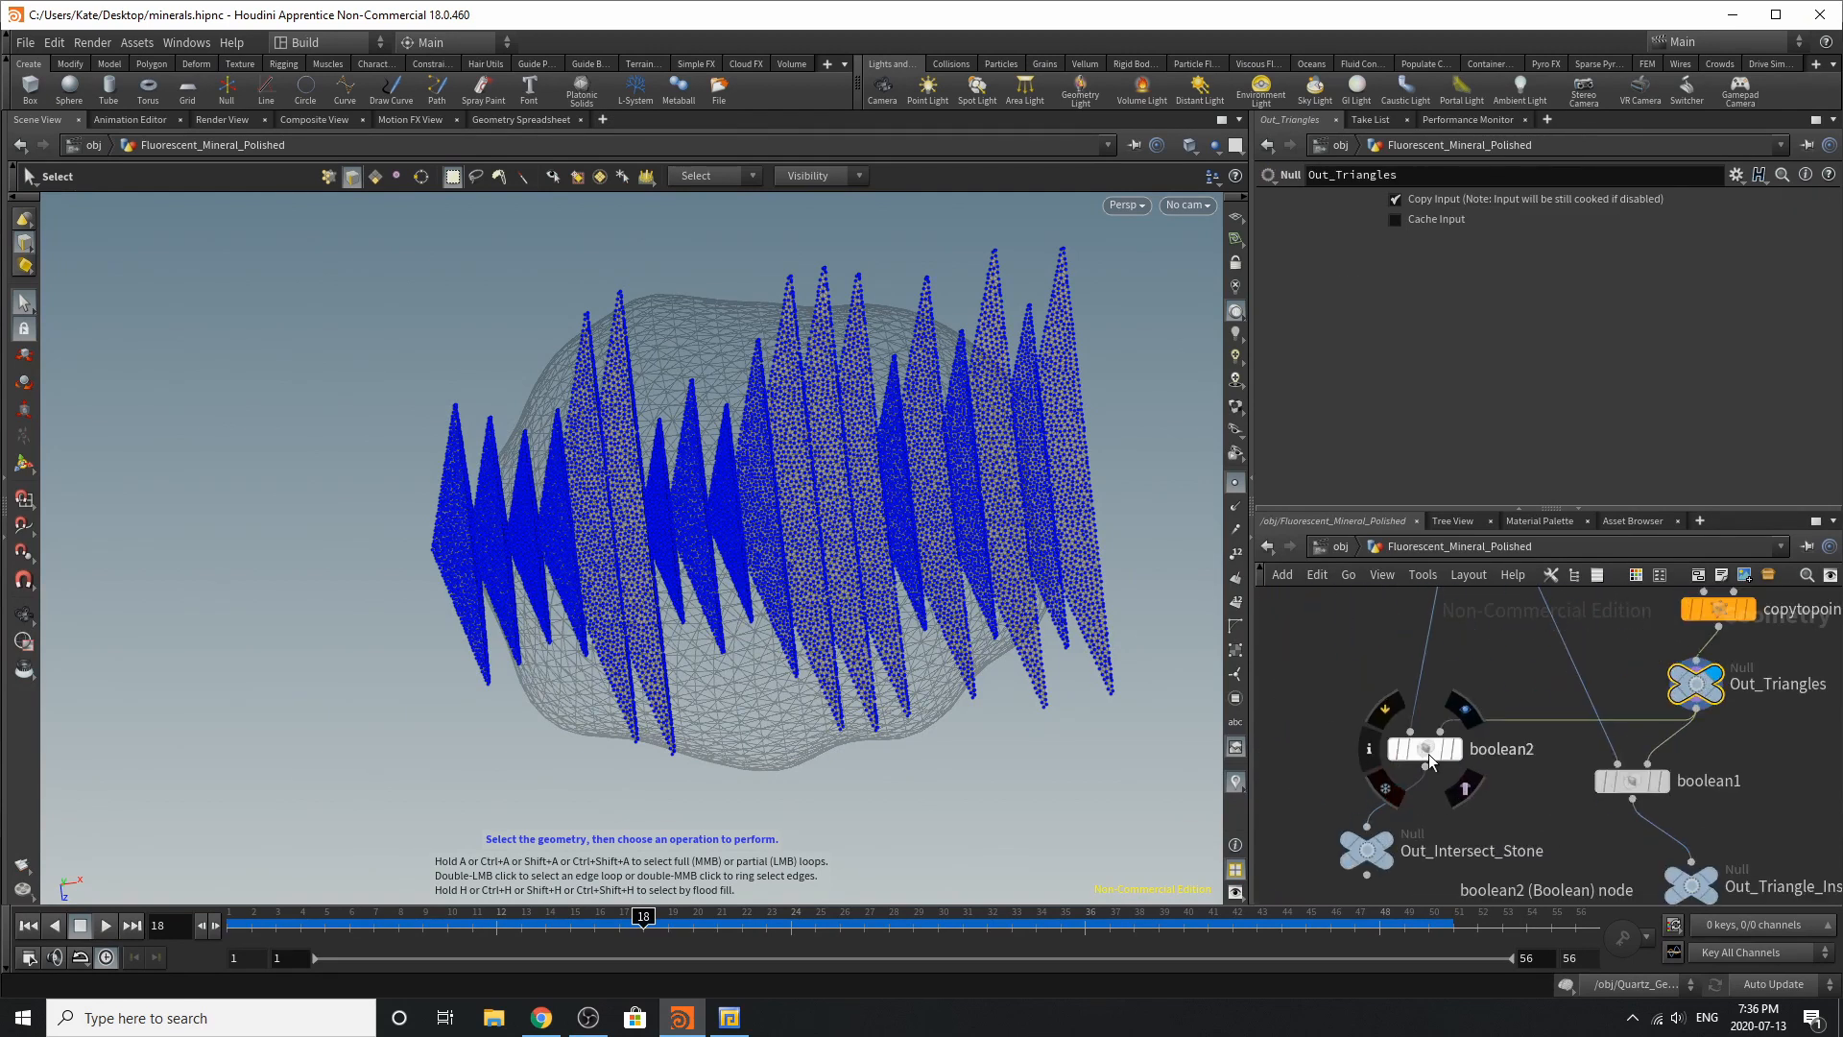
pyautogui.click(1427, 761)
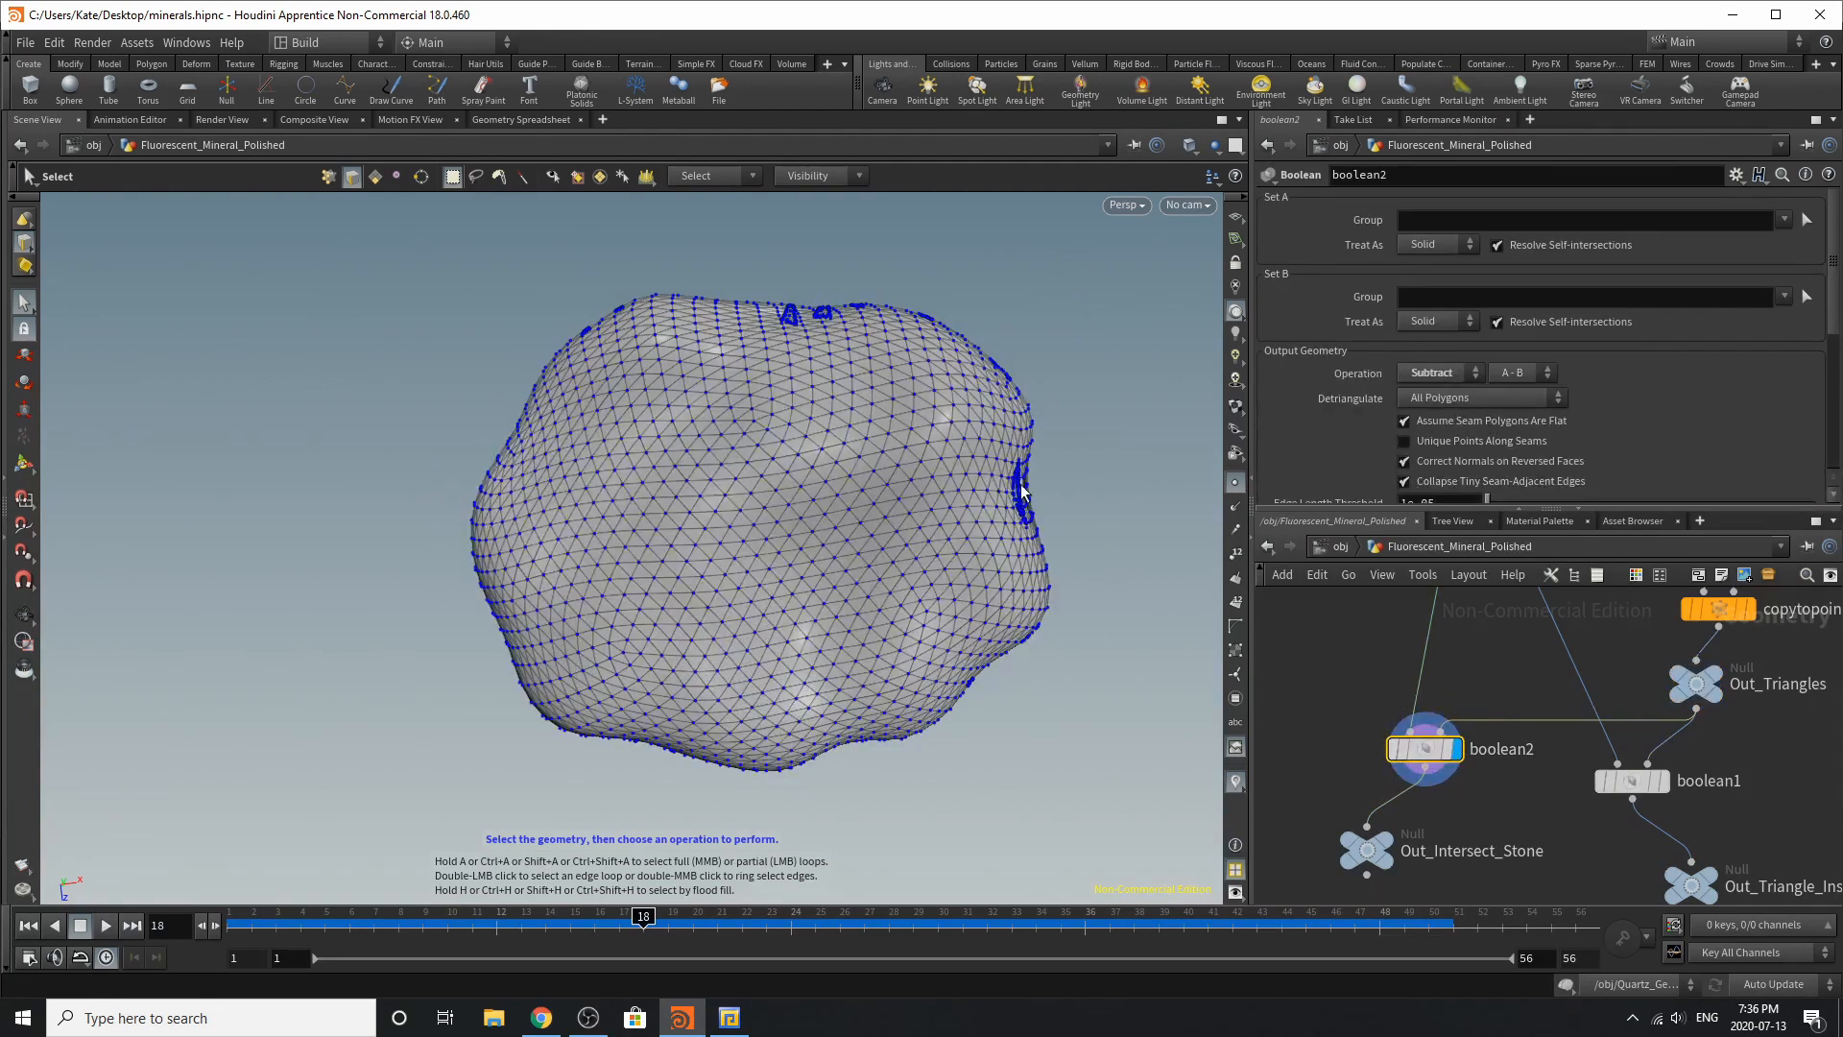
pyautogui.press('space')
pyautogui.moveTo(1114, 562); pyautogui.dragTo(1007, 512)
pyautogui.press('s')
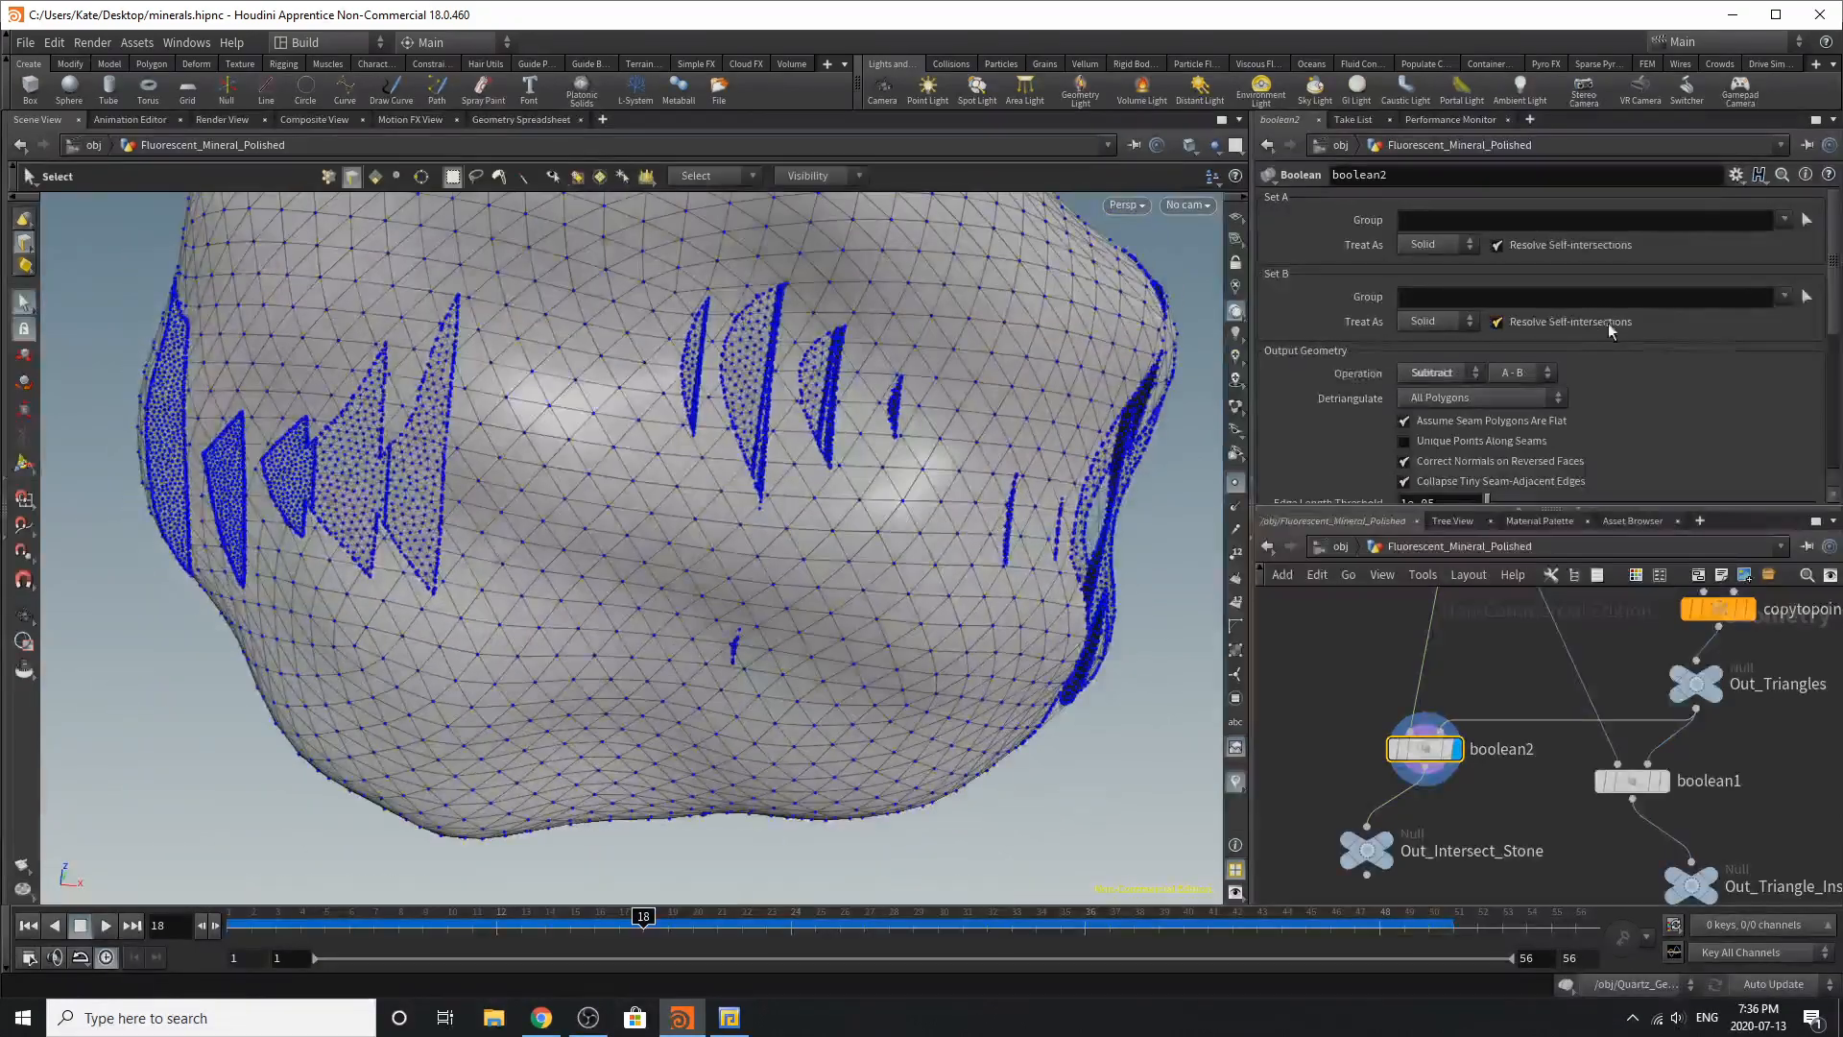
pyautogui.click(1368, 855)
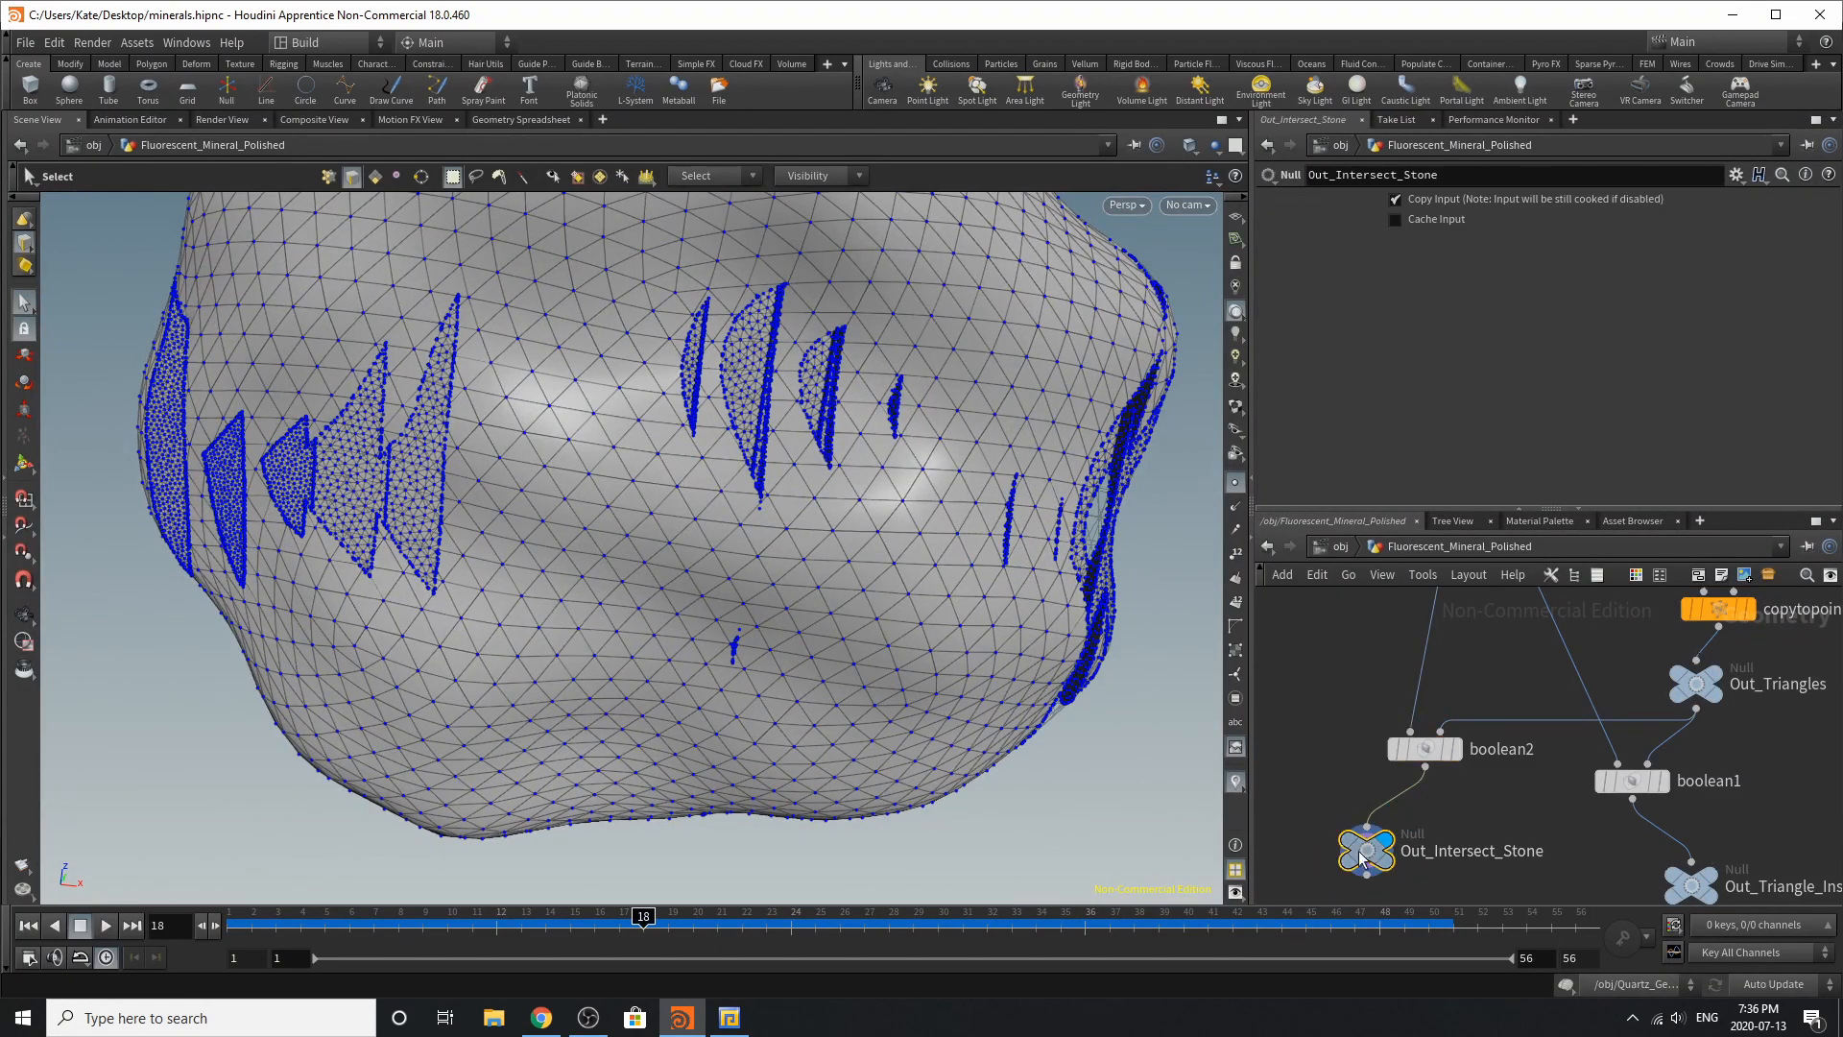
pyautogui.moveTo(1368, 859); pyautogui.dragTo(1330, 853)
# Step: Display boolean1 and review its Intersect operation on the rock and triangles
pyautogui.scroll(-2, 1718, 747)
pyautogui.scroll(1, 1730, 744)
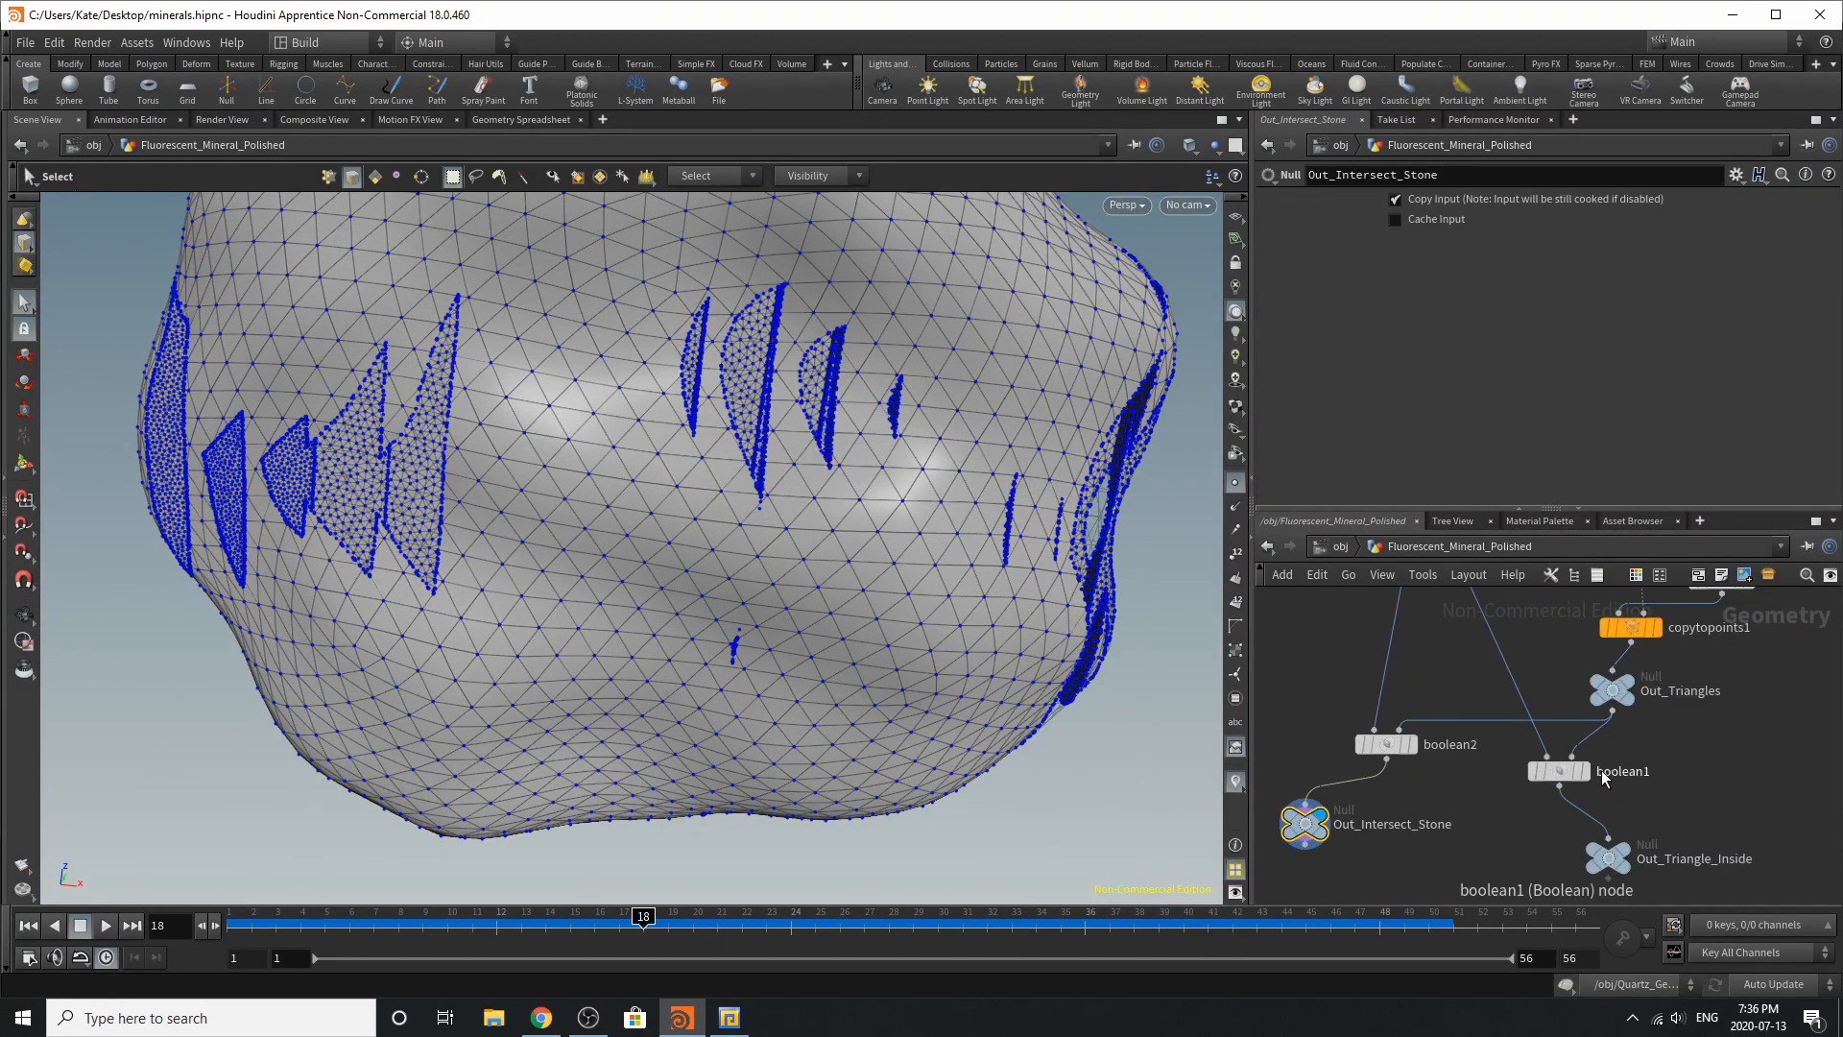
pyautogui.press('r')
pyautogui.click(1559, 778)
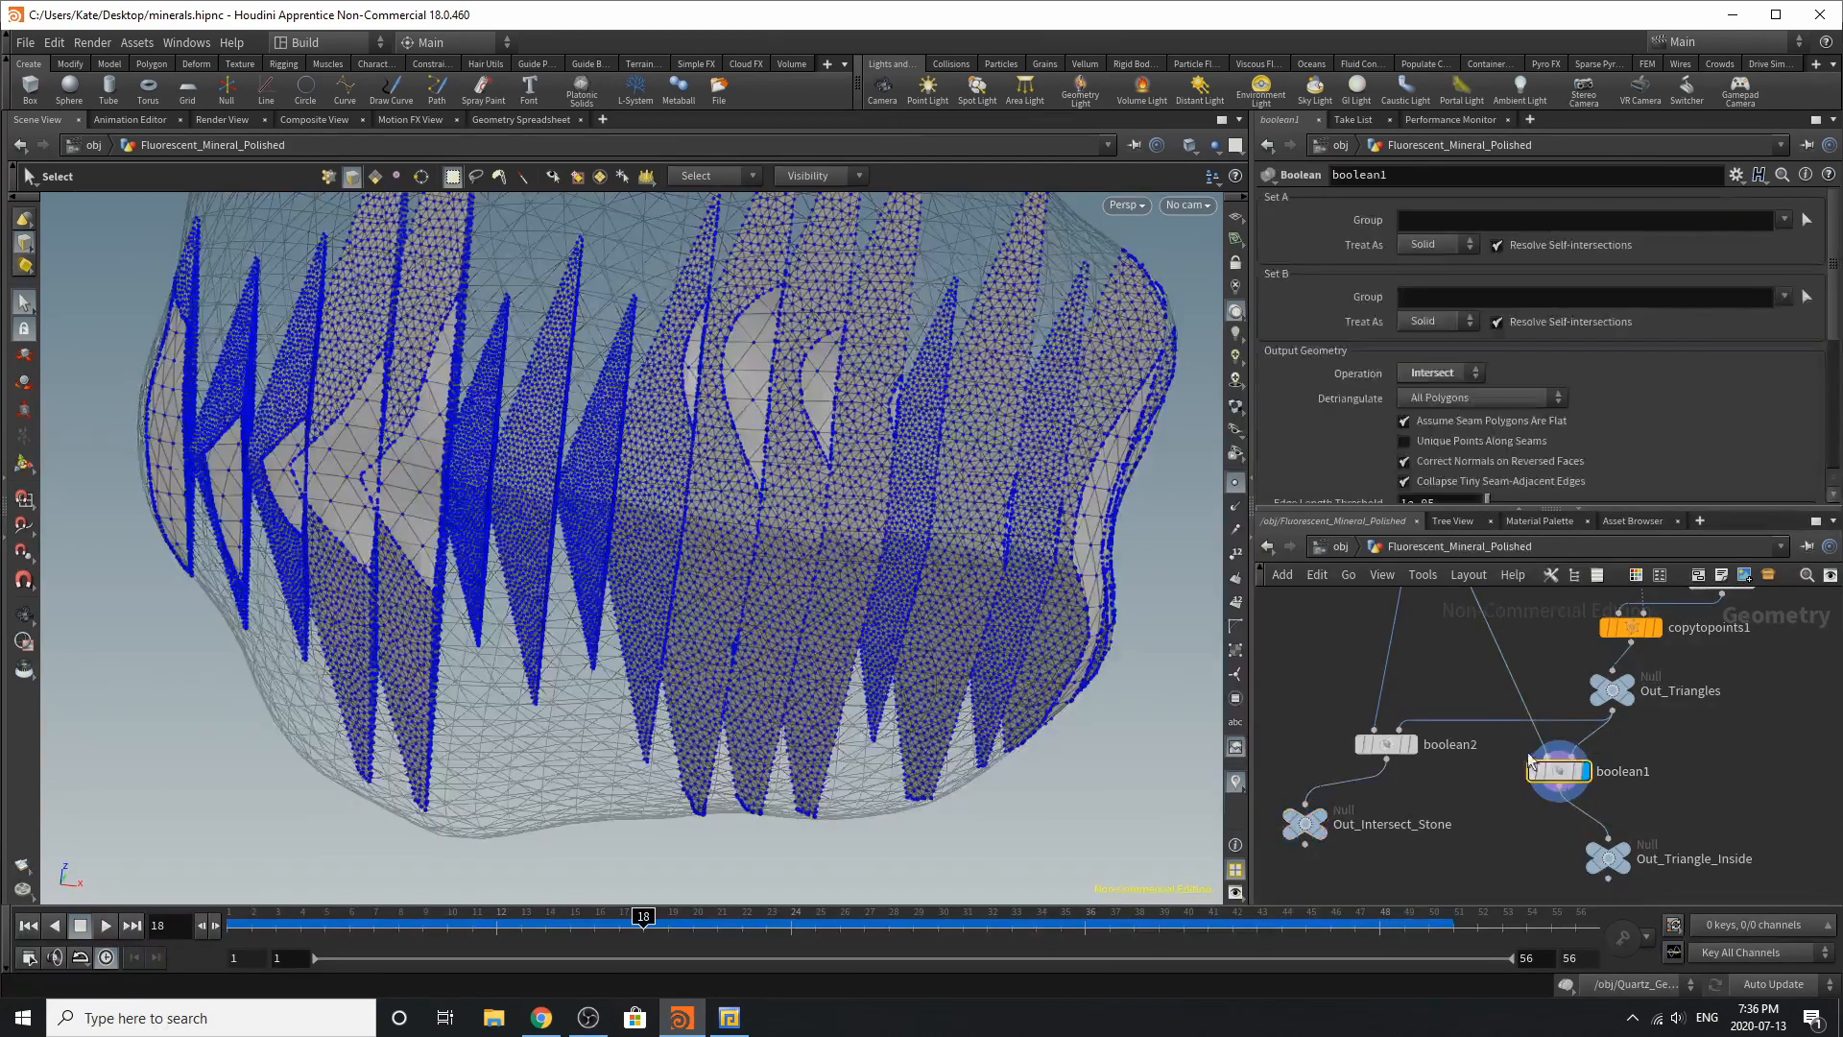
pyautogui.press('Escape')
pyautogui.moveTo(806, 412); pyautogui.dragTo(695, 348)
pyautogui.press('s')
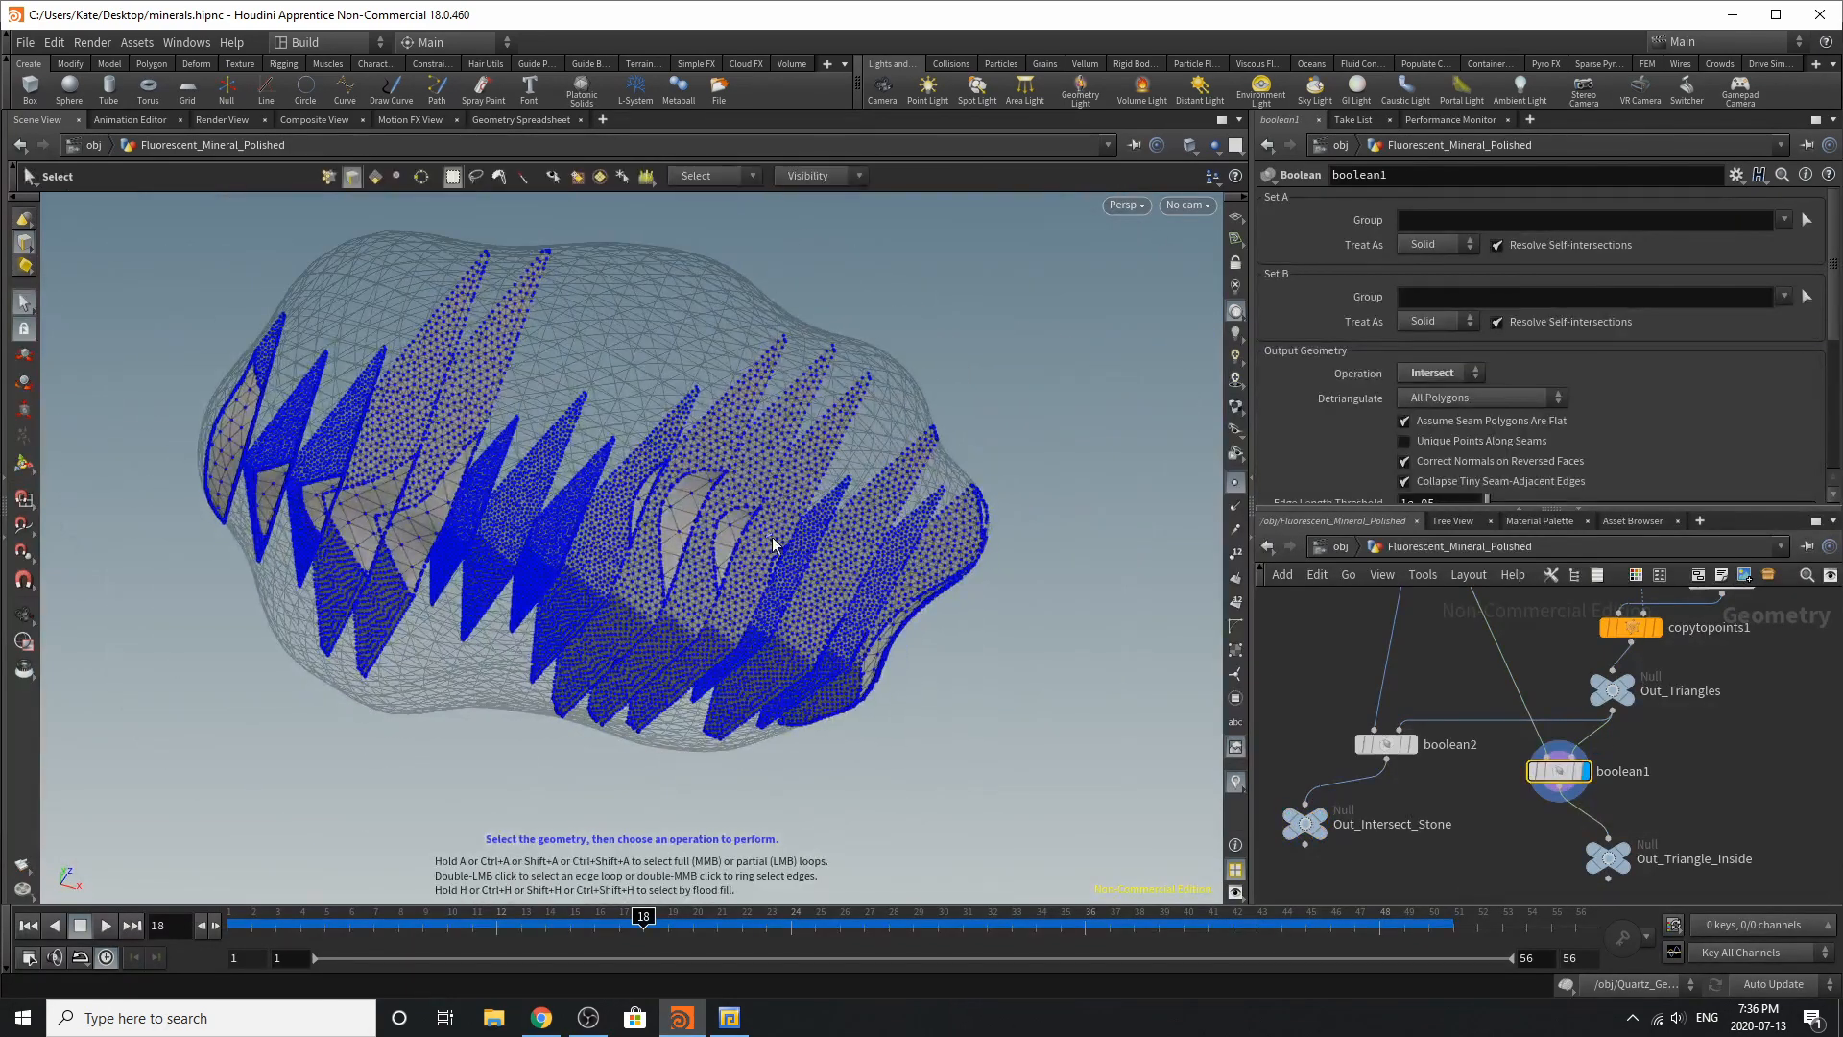
# Step: Inspect the intersected triangle pieces inside the rock from several angles, and display Out_Triangle_Inside
pyautogui.press('Escape')
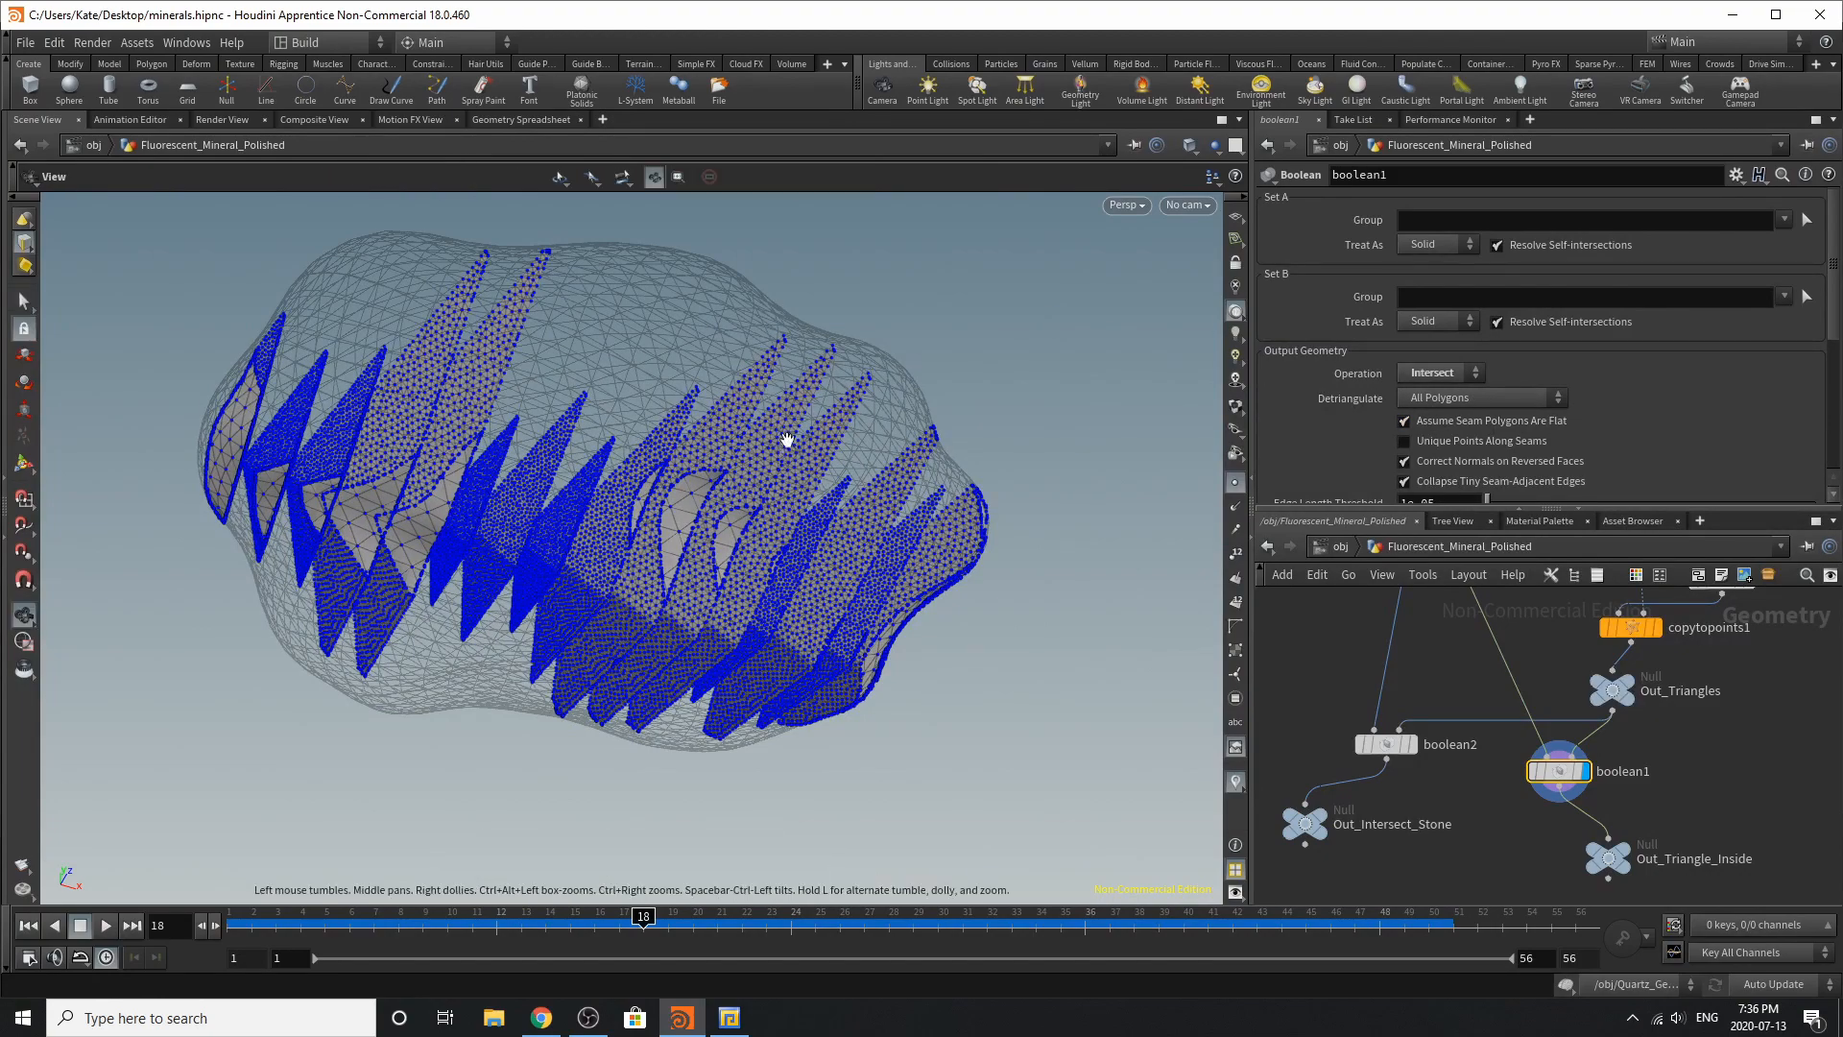
pyautogui.moveTo(982, 409); pyautogui.dragTo(998, 207)
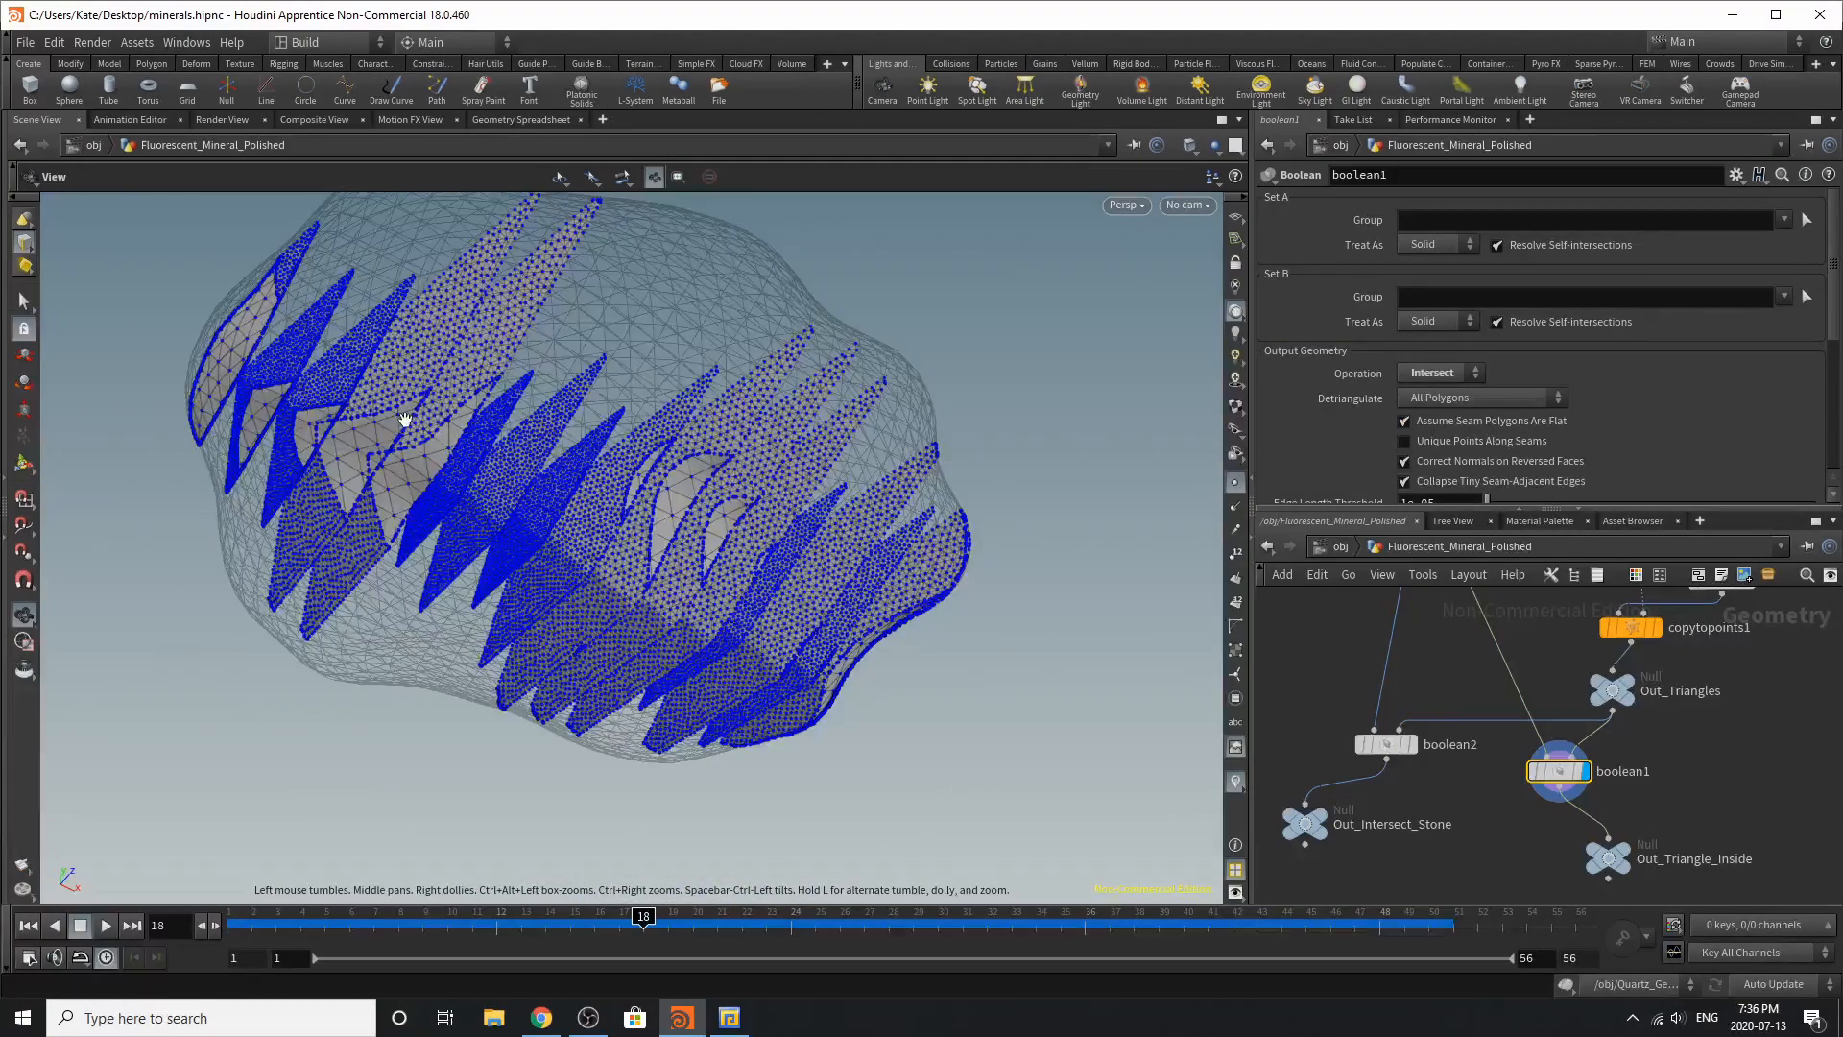
pyautogui.moveTo(404, 419); pyautogui.dragTo(1045, 480, button='right')
pyautogui.moveTo(1045, 480); pyautogui.dragTo(732, 518)
pyautogui.scroll(-5, 777, 489)
pyautogui.moveTo(821, 464); pyautogui.dragTo(766, 578)
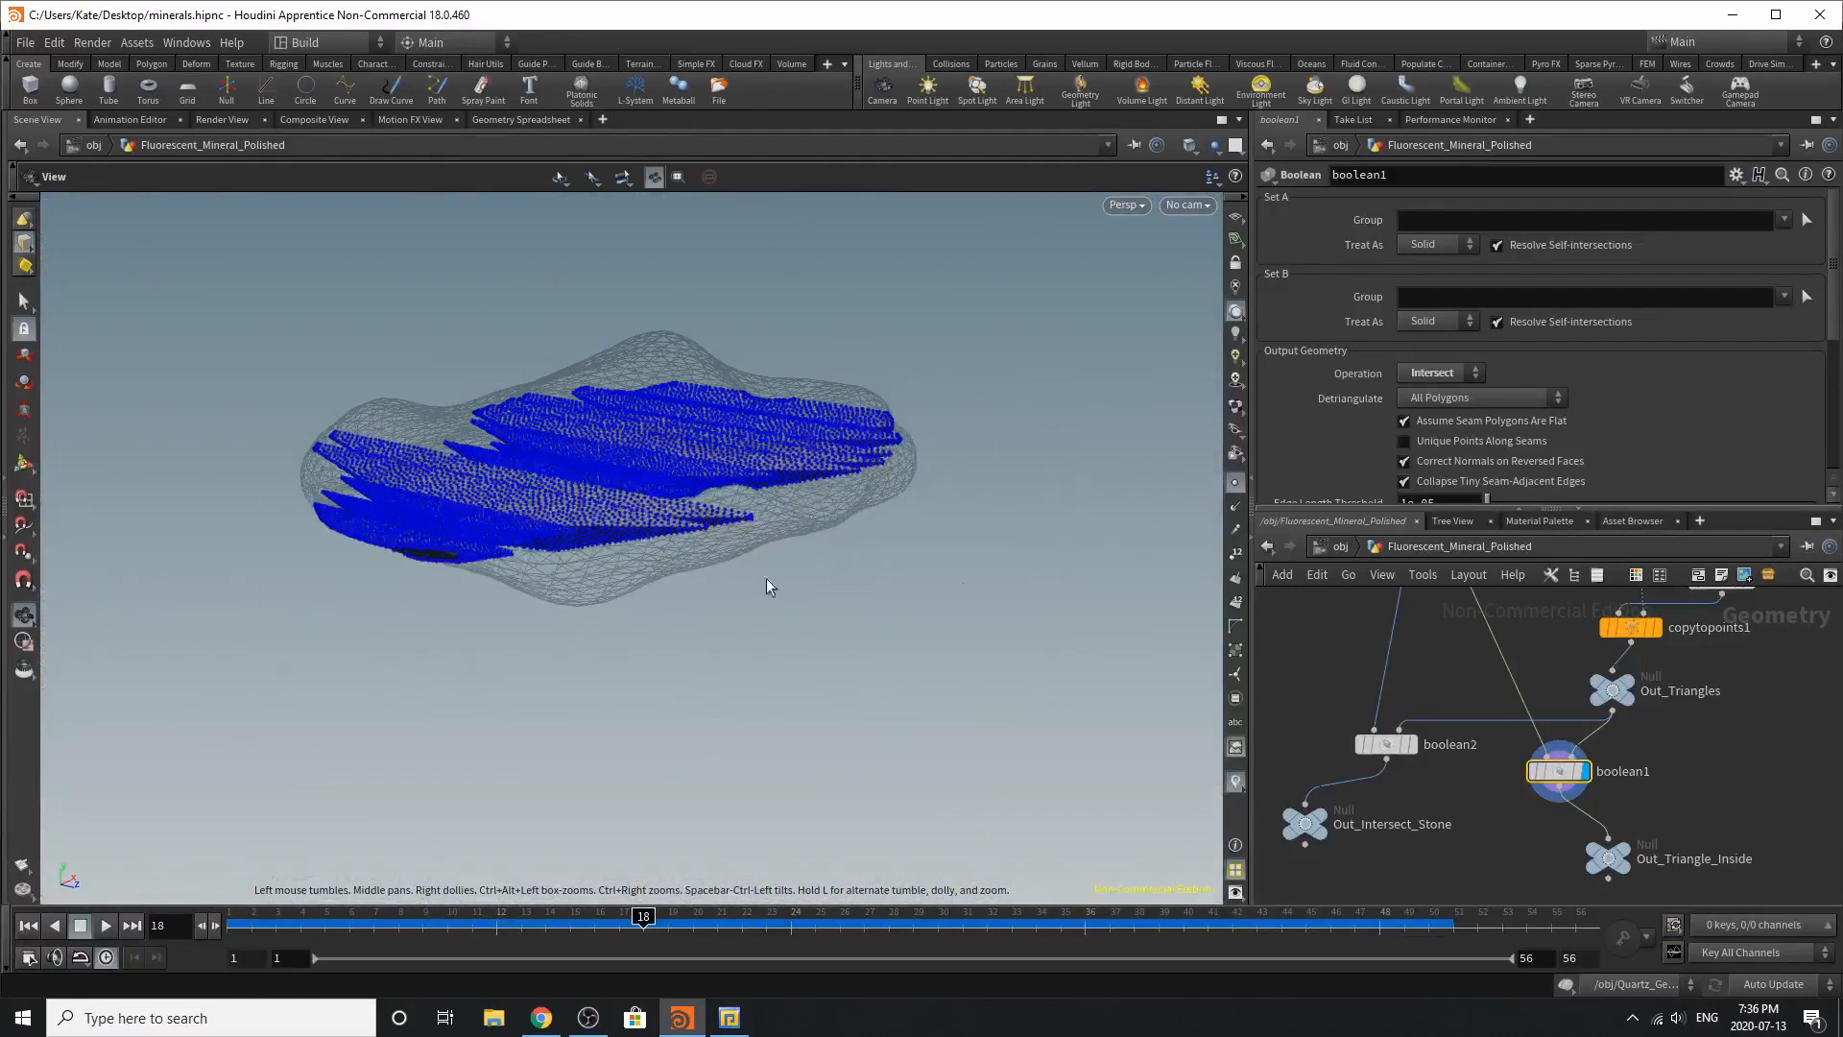
pyautogui.press('s')
pyautogui.click(1629, 869)
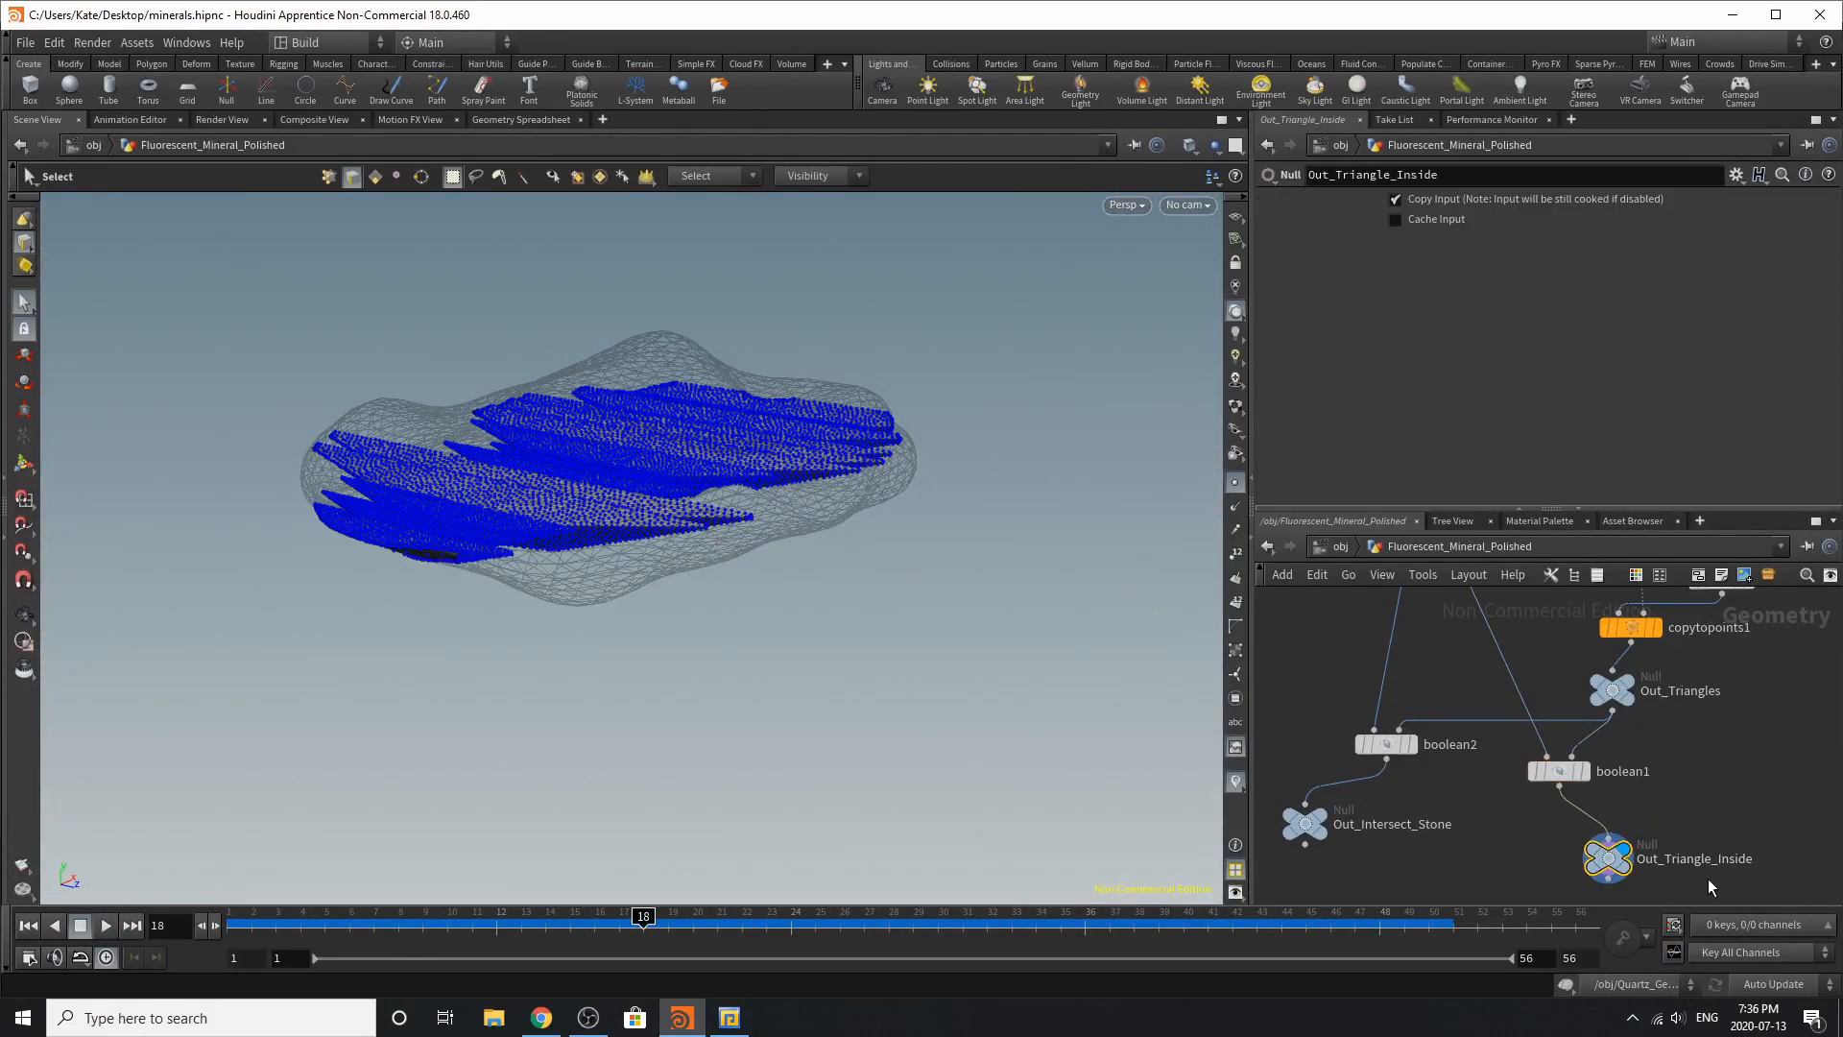
# Step: Open the Intersect_Stone object, shift its object_merge1 node slightly up and left, and examine the merged cut rock
pyautogui.click(1327, 545)
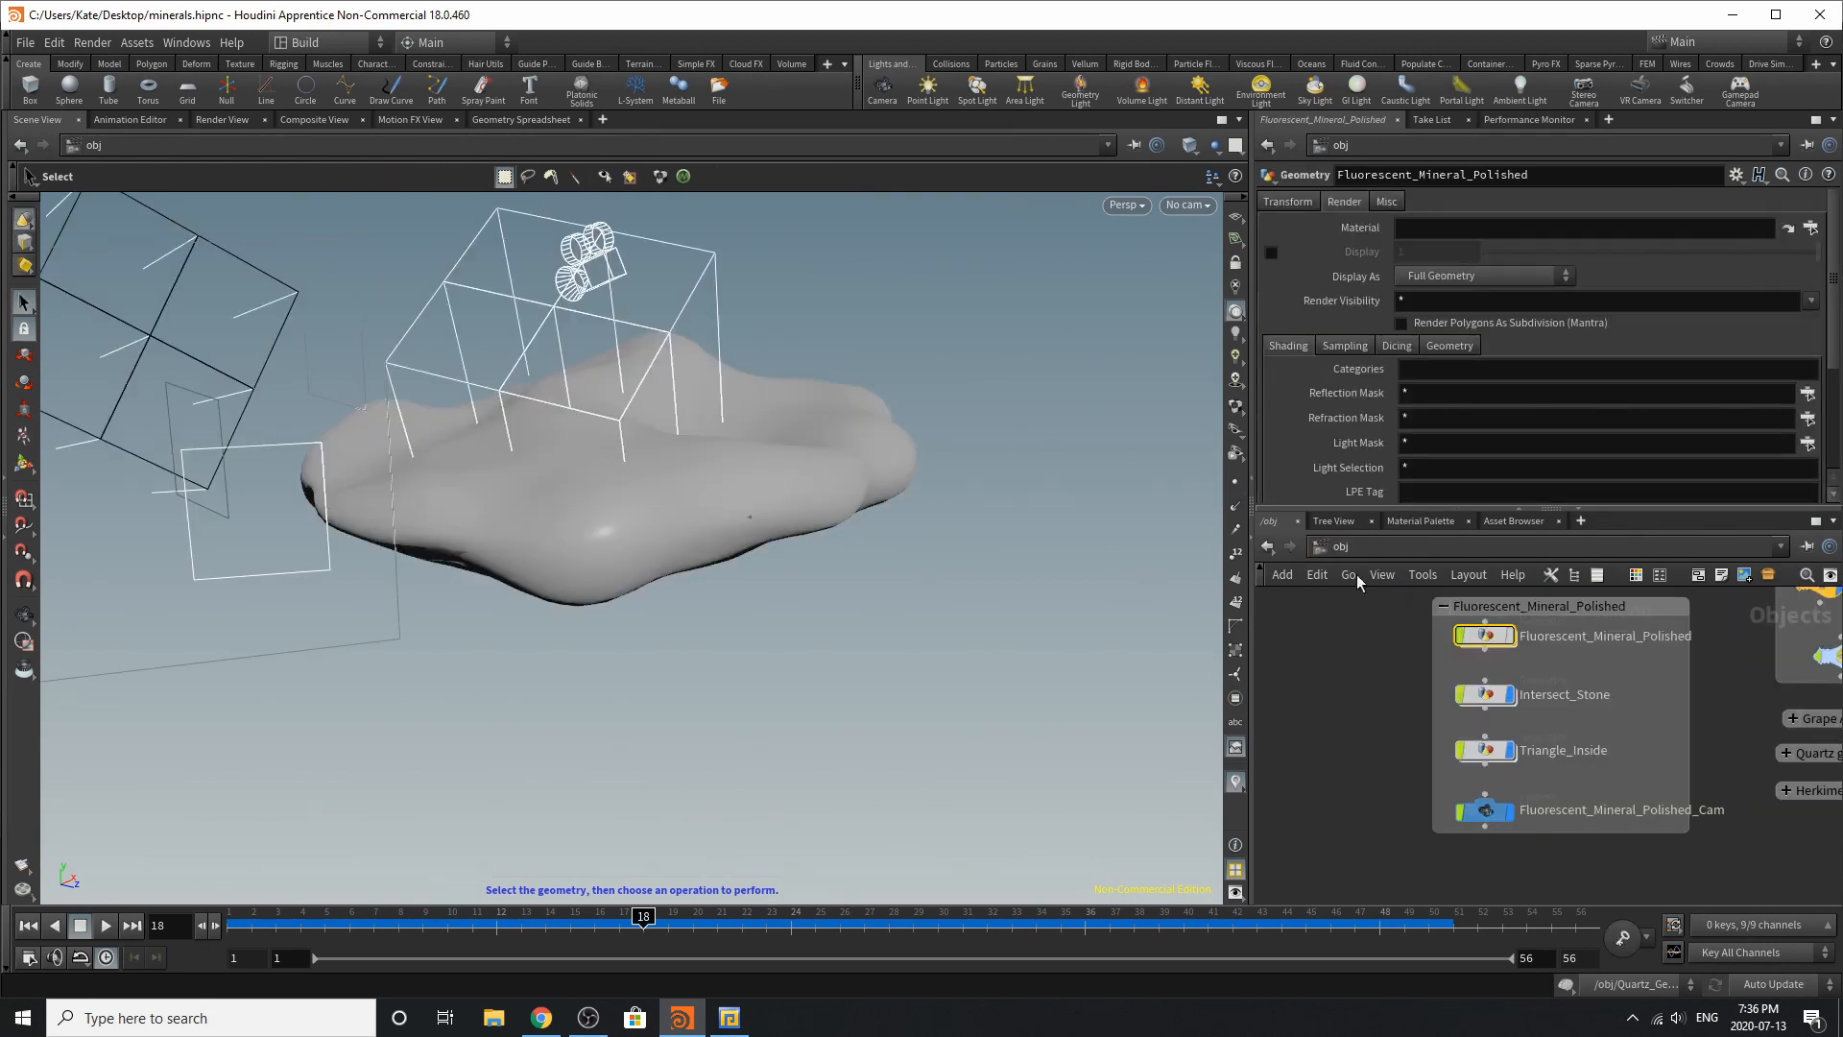
pyautogui.doubleClick(1480, 697)
pyautogui.moveTo(1550, 751)
pyautogui.moveTo(1548, 747); pyautogui.dragTo(1518, 724)
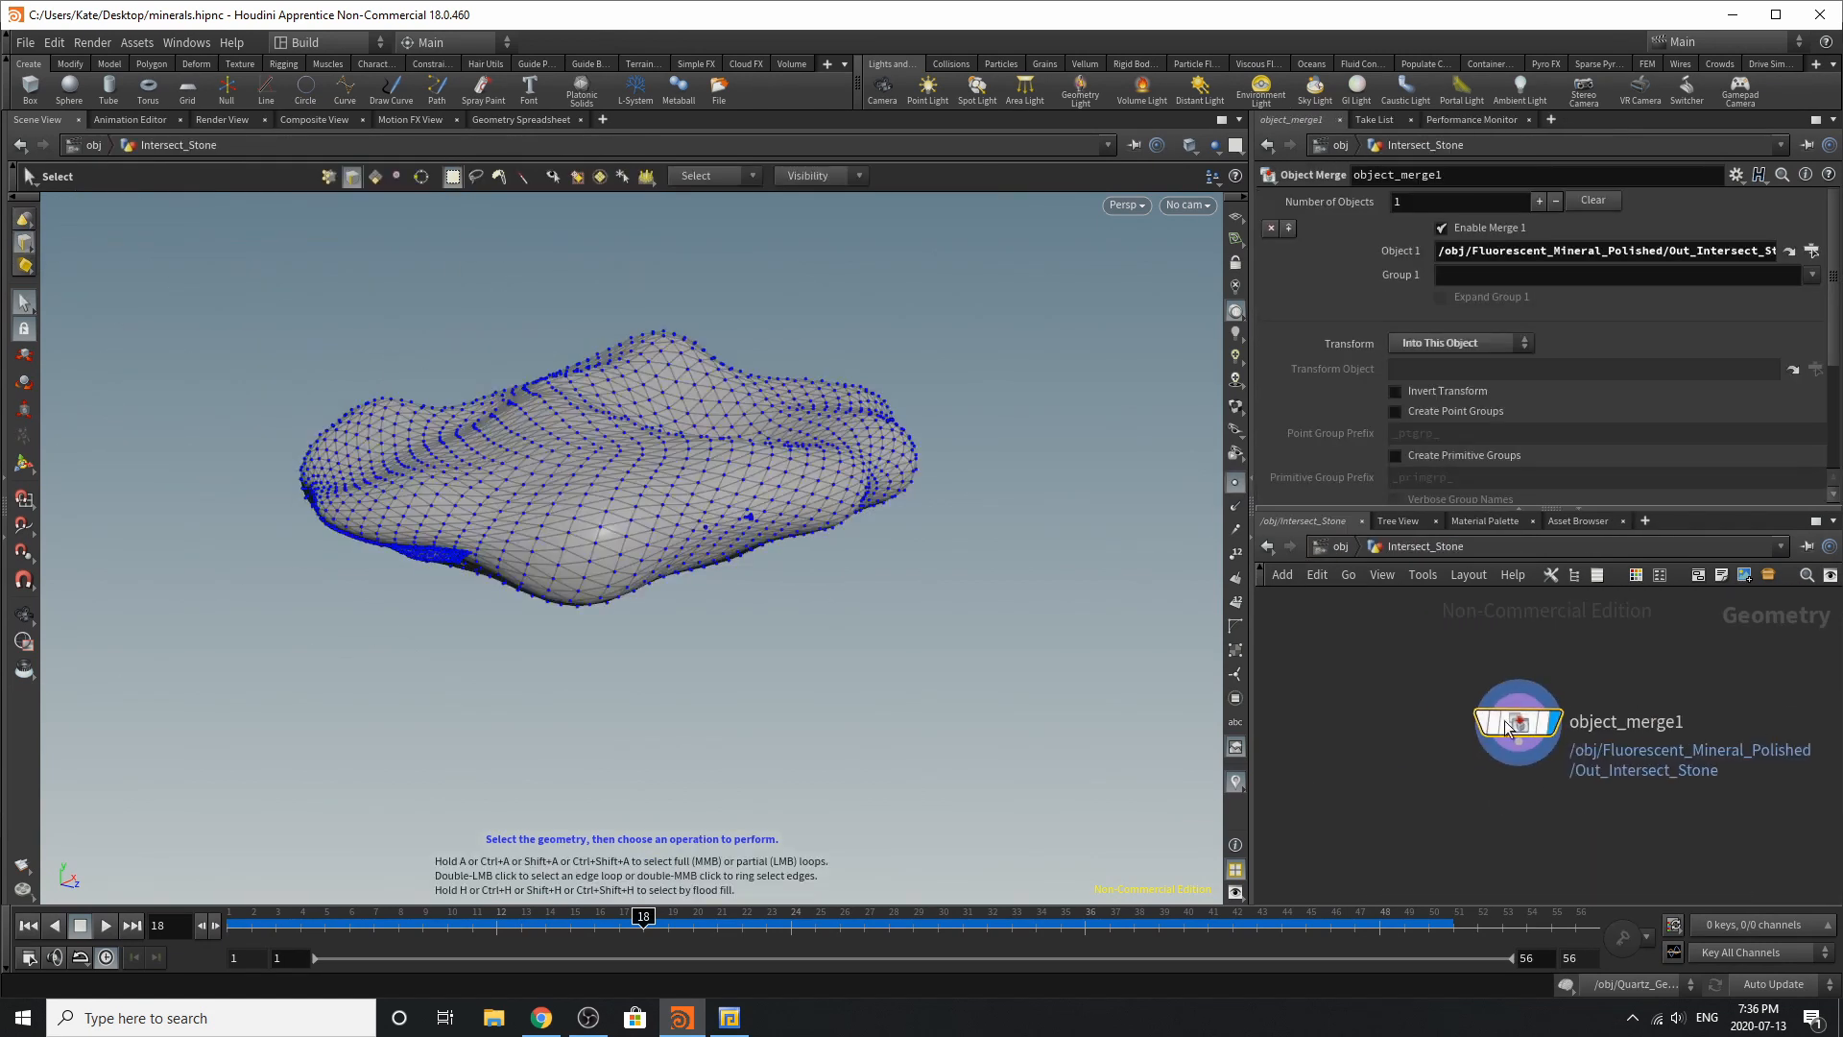
pyautogui.keyDown('alt'); pyautogui.moveTo(928, 508); pyautogui.dragTo(1025, 331); pyautogui.keyUp('alt')
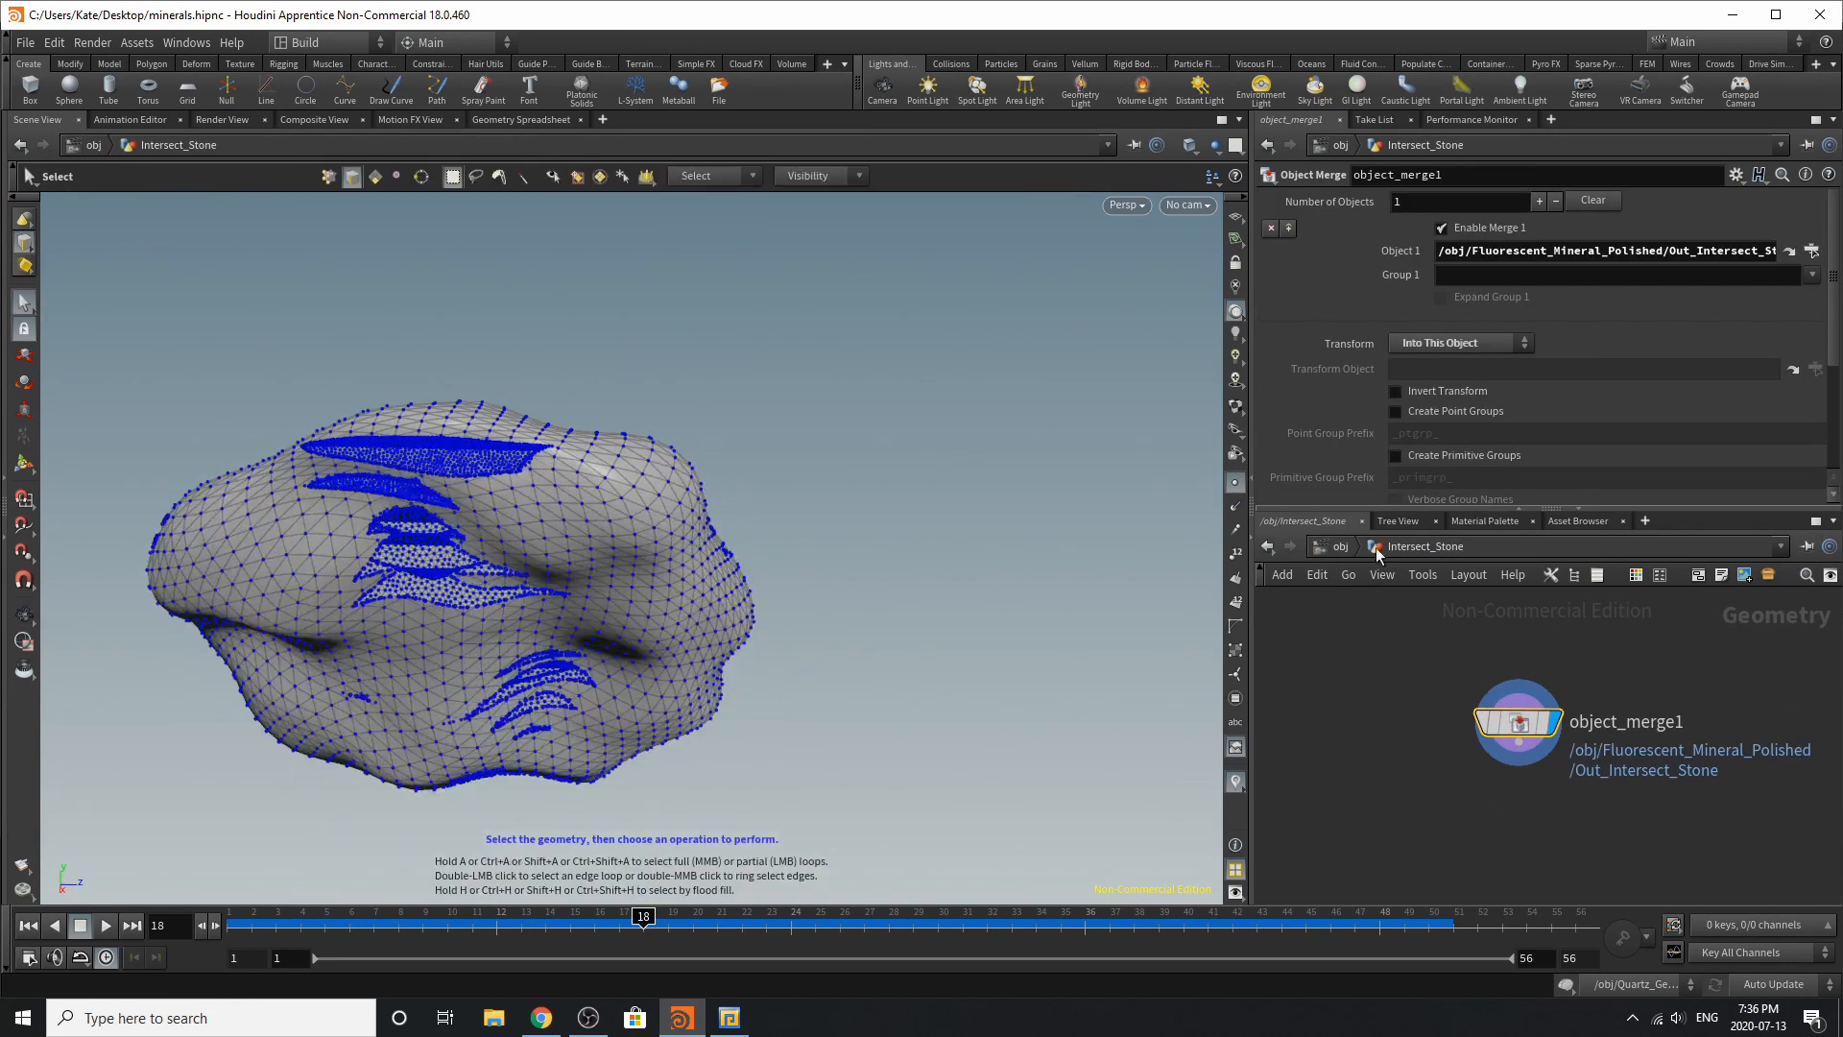
# Step: Open the Triangle_Inside object, examine its merged triangles and attribvop1, and return to the object level
pyautogui.click(1338, 547)
pyautogui.doubleClick(1486, 749)
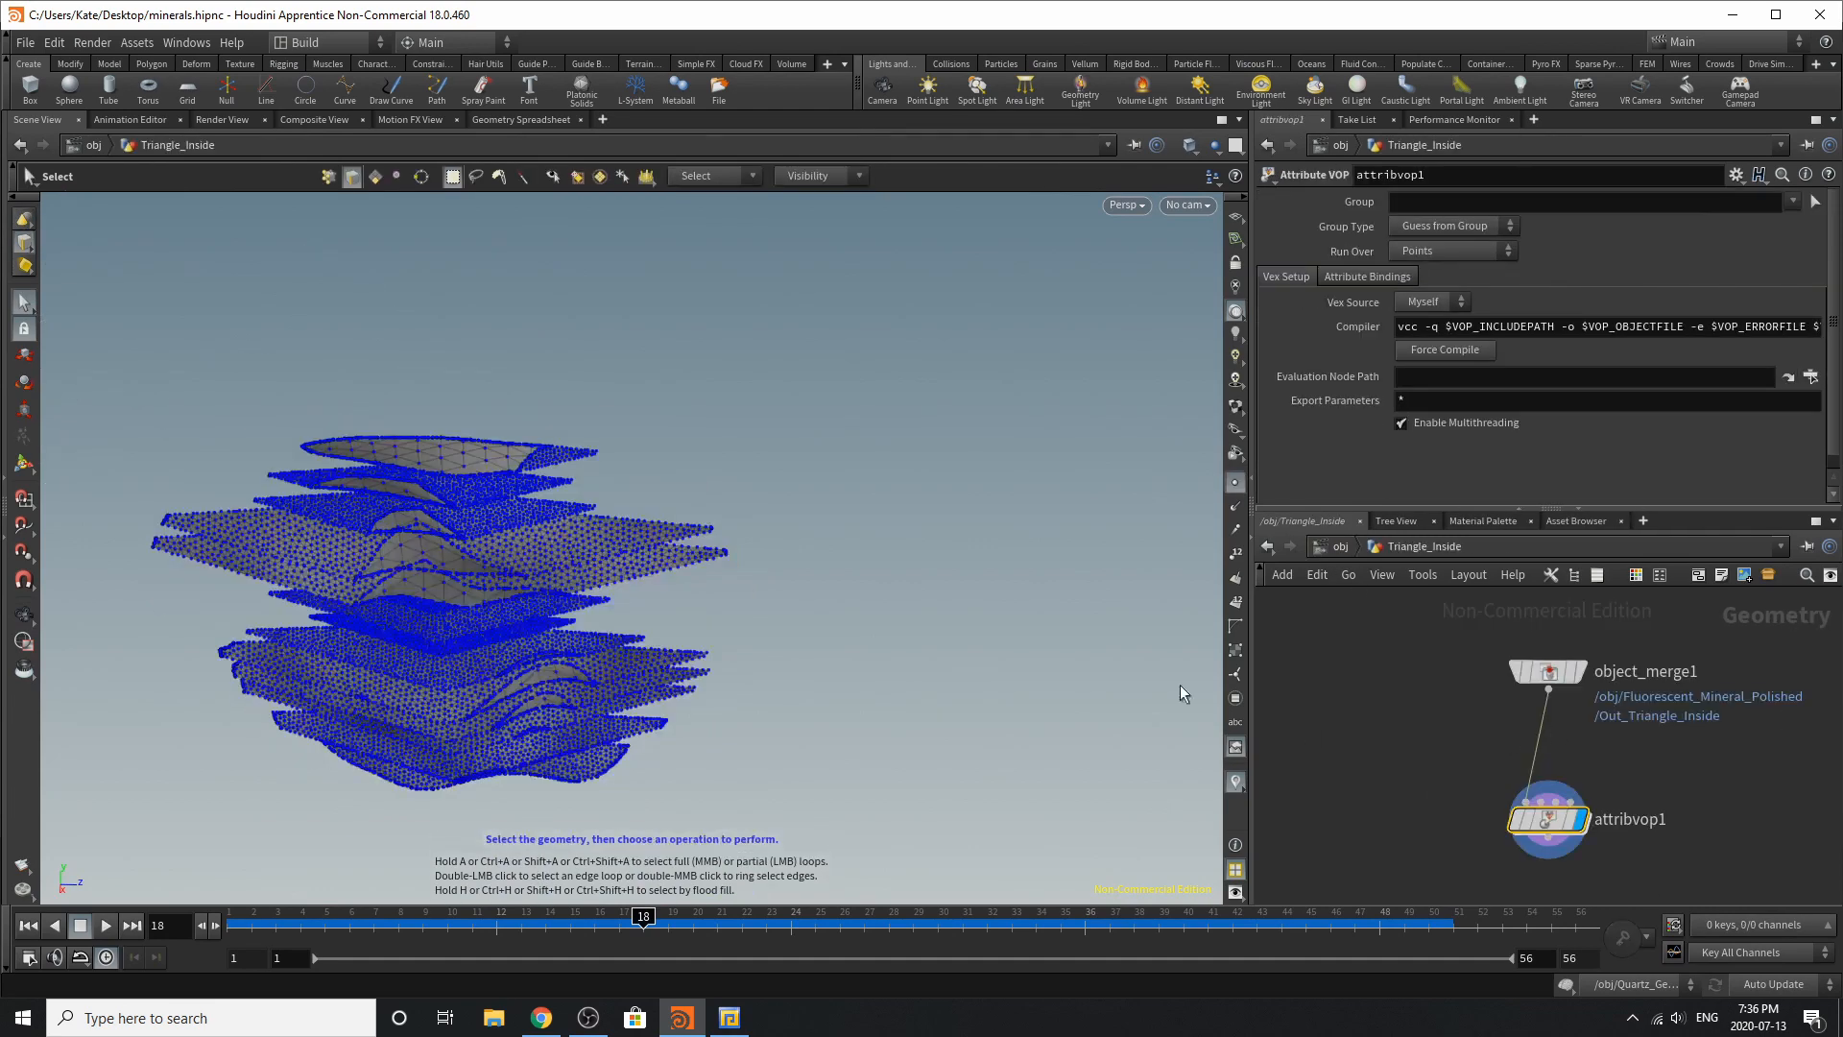
pyautogui.keyDown('alt'); pyautogui.moveTo(581, 590); pyautogui.dragTo(413, 624); pyautogui.keyUp('alt')
pyautogui.click(1341, 546)
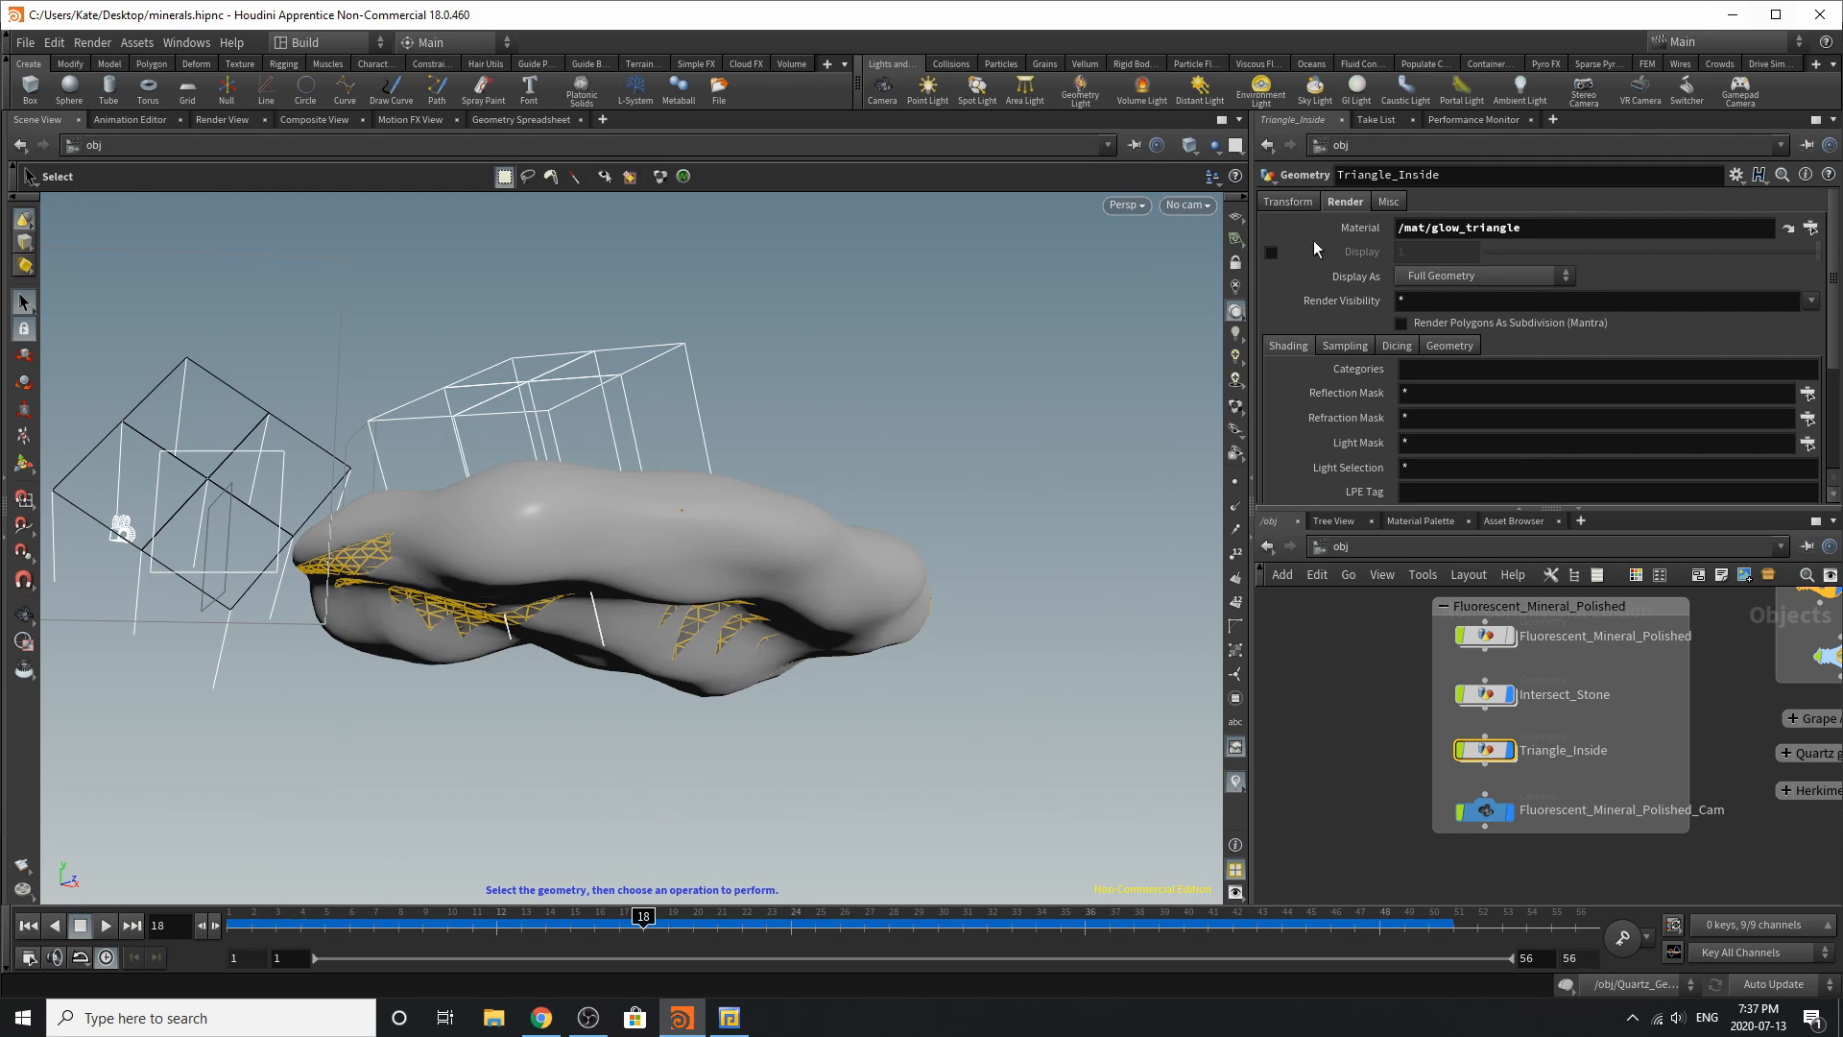
# Step: Compare the materials assigned to Intersect_Stone and Triangle_Inside, and examine the glow_triangle material's glow color, ramp rate and emission settings
pyautogui.click(1486, 694)
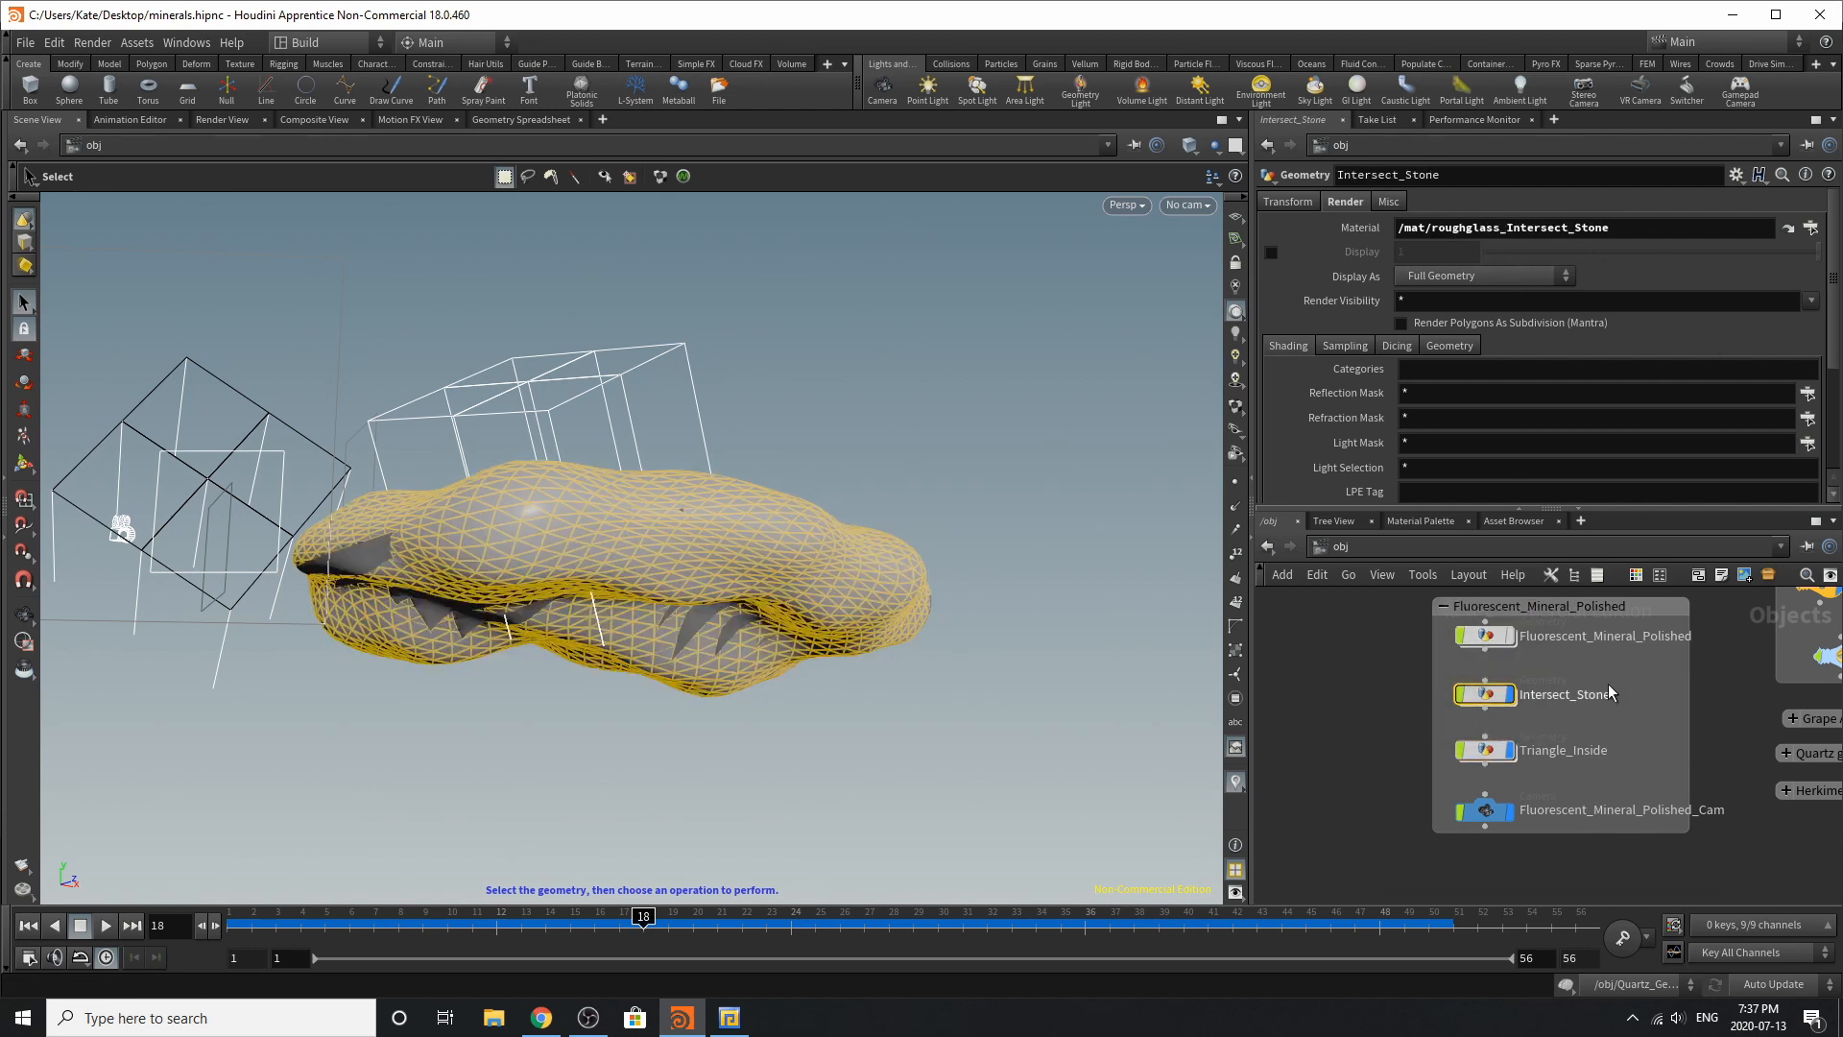
pyautogui.click(1486, 749)
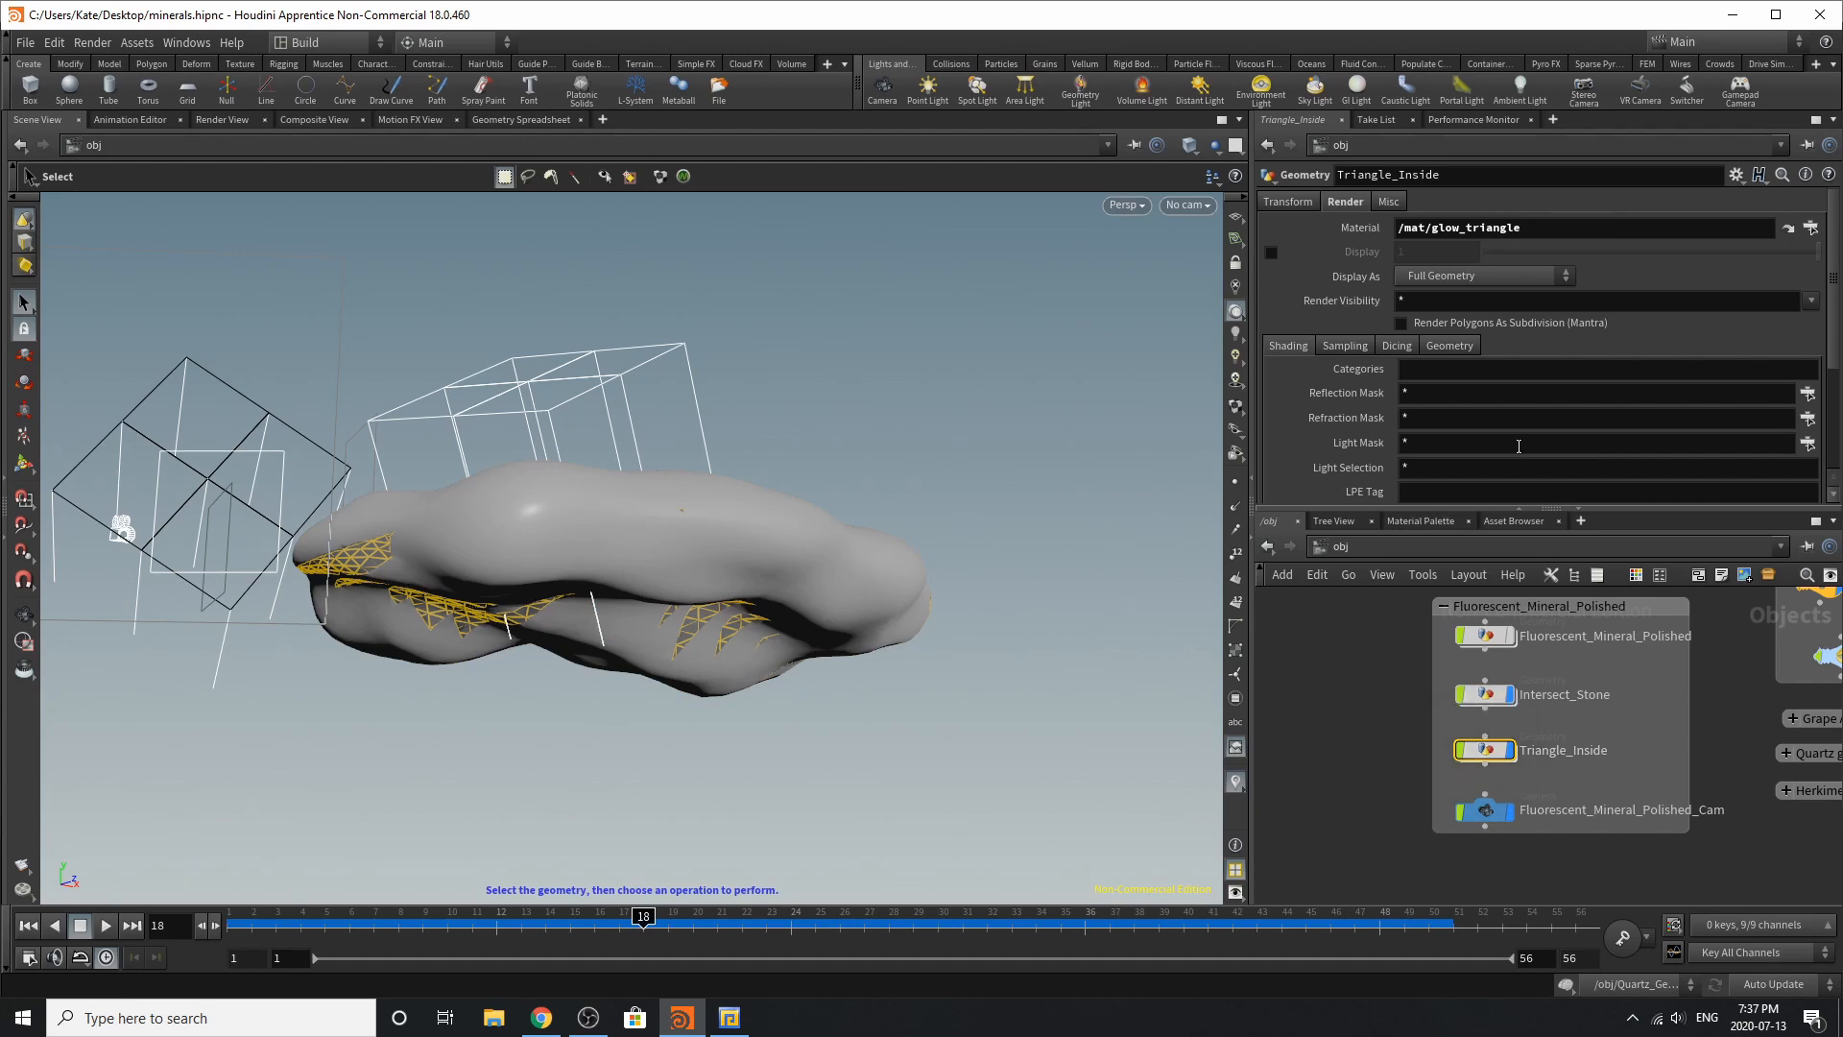
pyautogui.click(1421, 520)
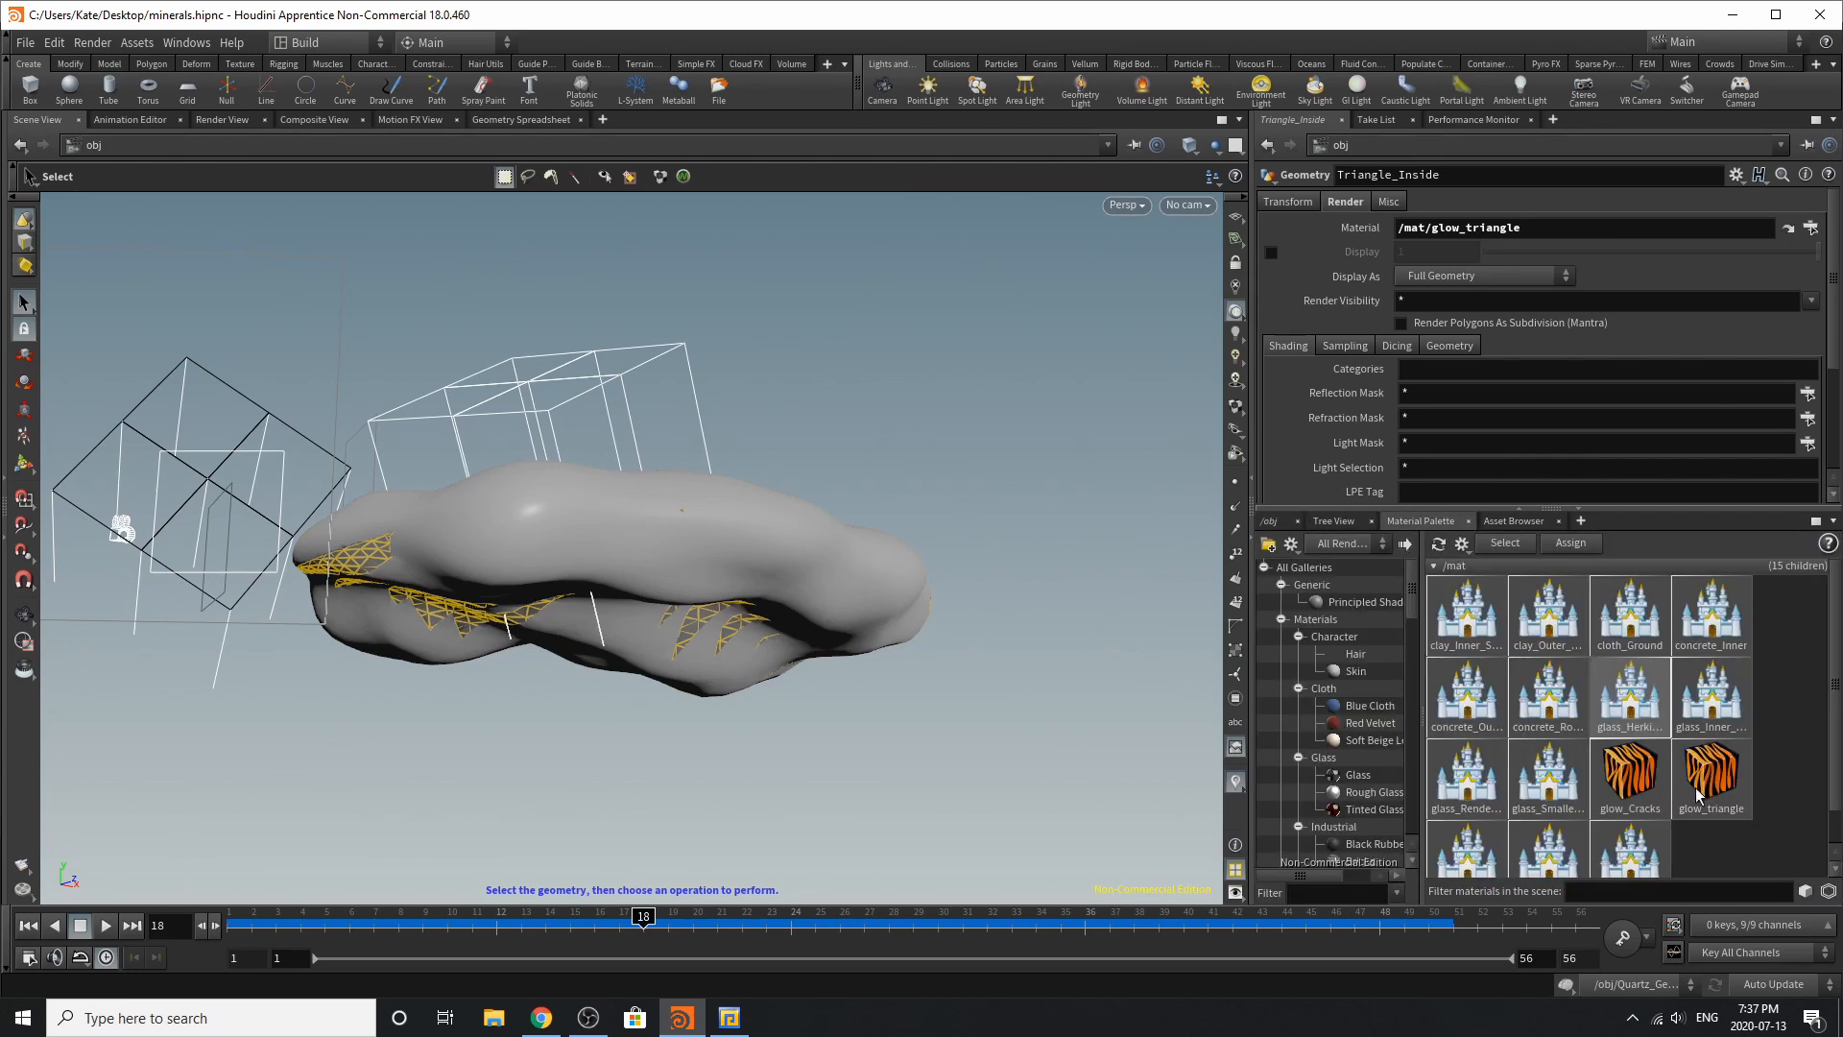
pyautogui.click(1747, 814)
pyautogui.press('alt')
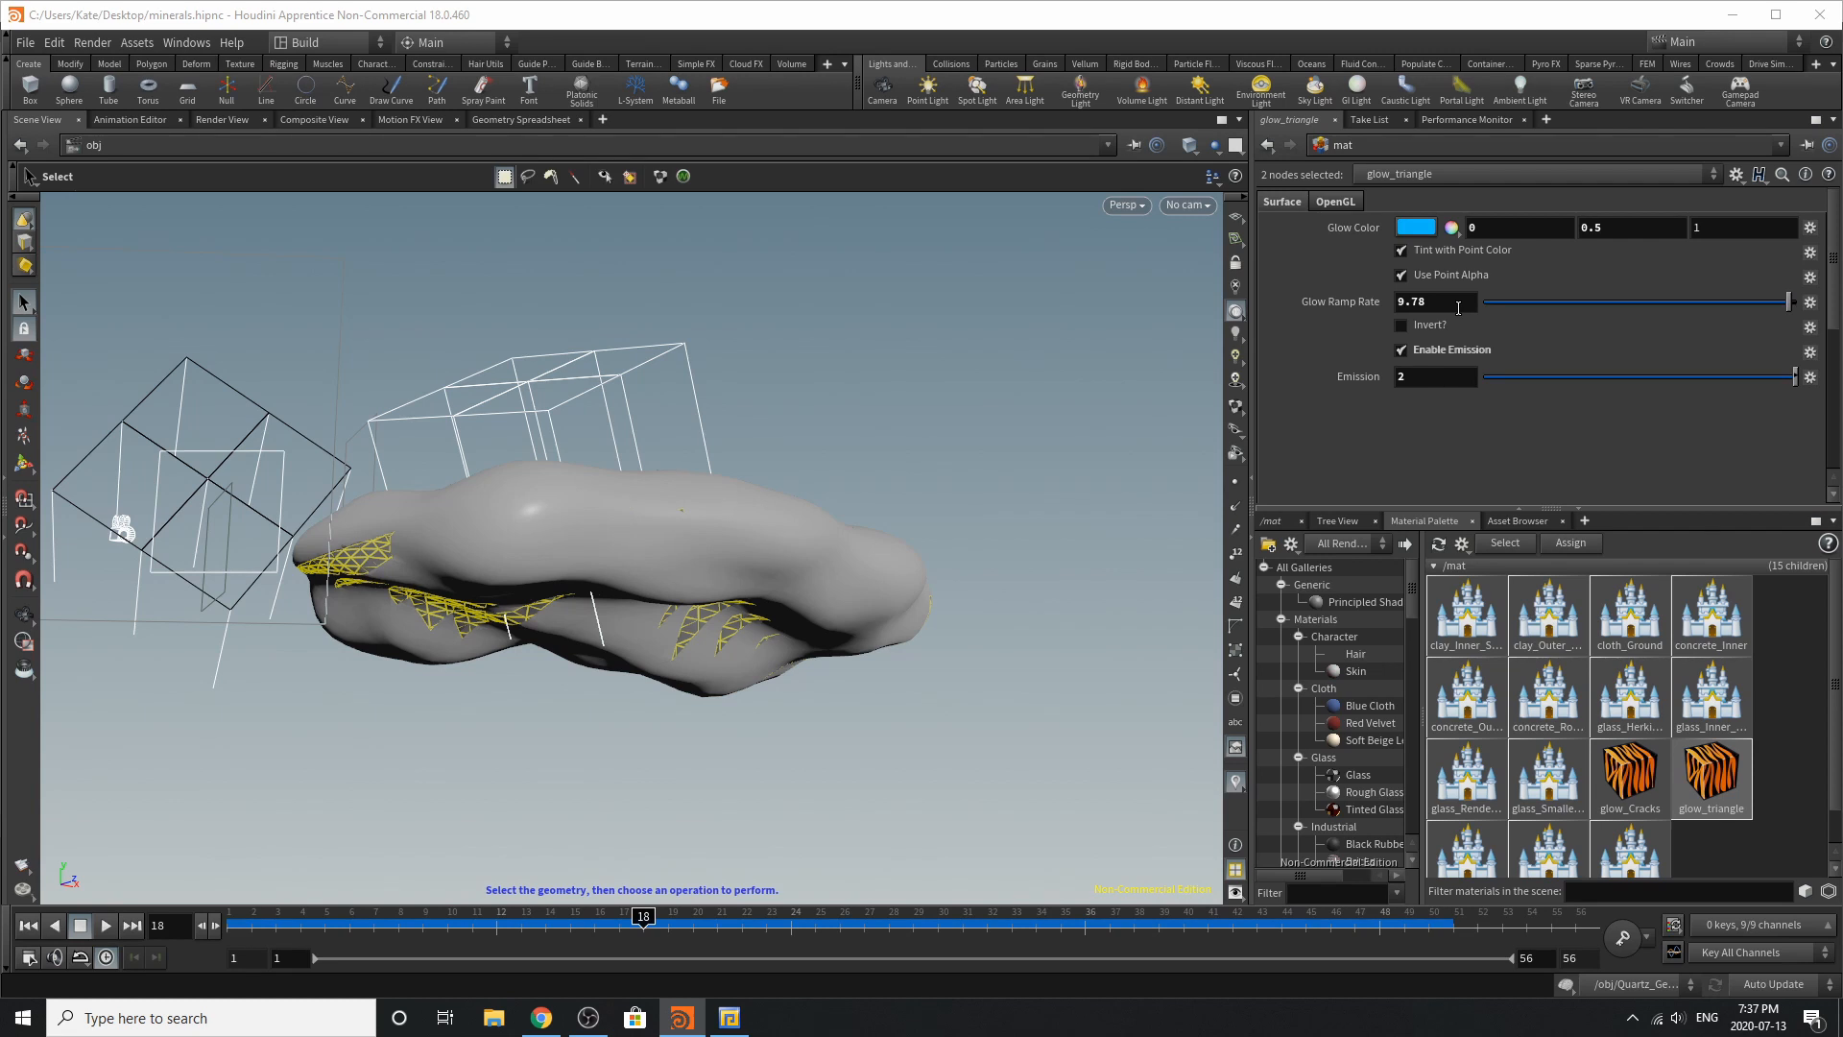
# Step: Examine the roughglass_Intersect_Stone material's base color, specular, transparency and subsurface settings, as well as its opacity and fake caustics
pyautogui.scroll(-1, 1631, 767)
pyautogui.click(1641, 819)
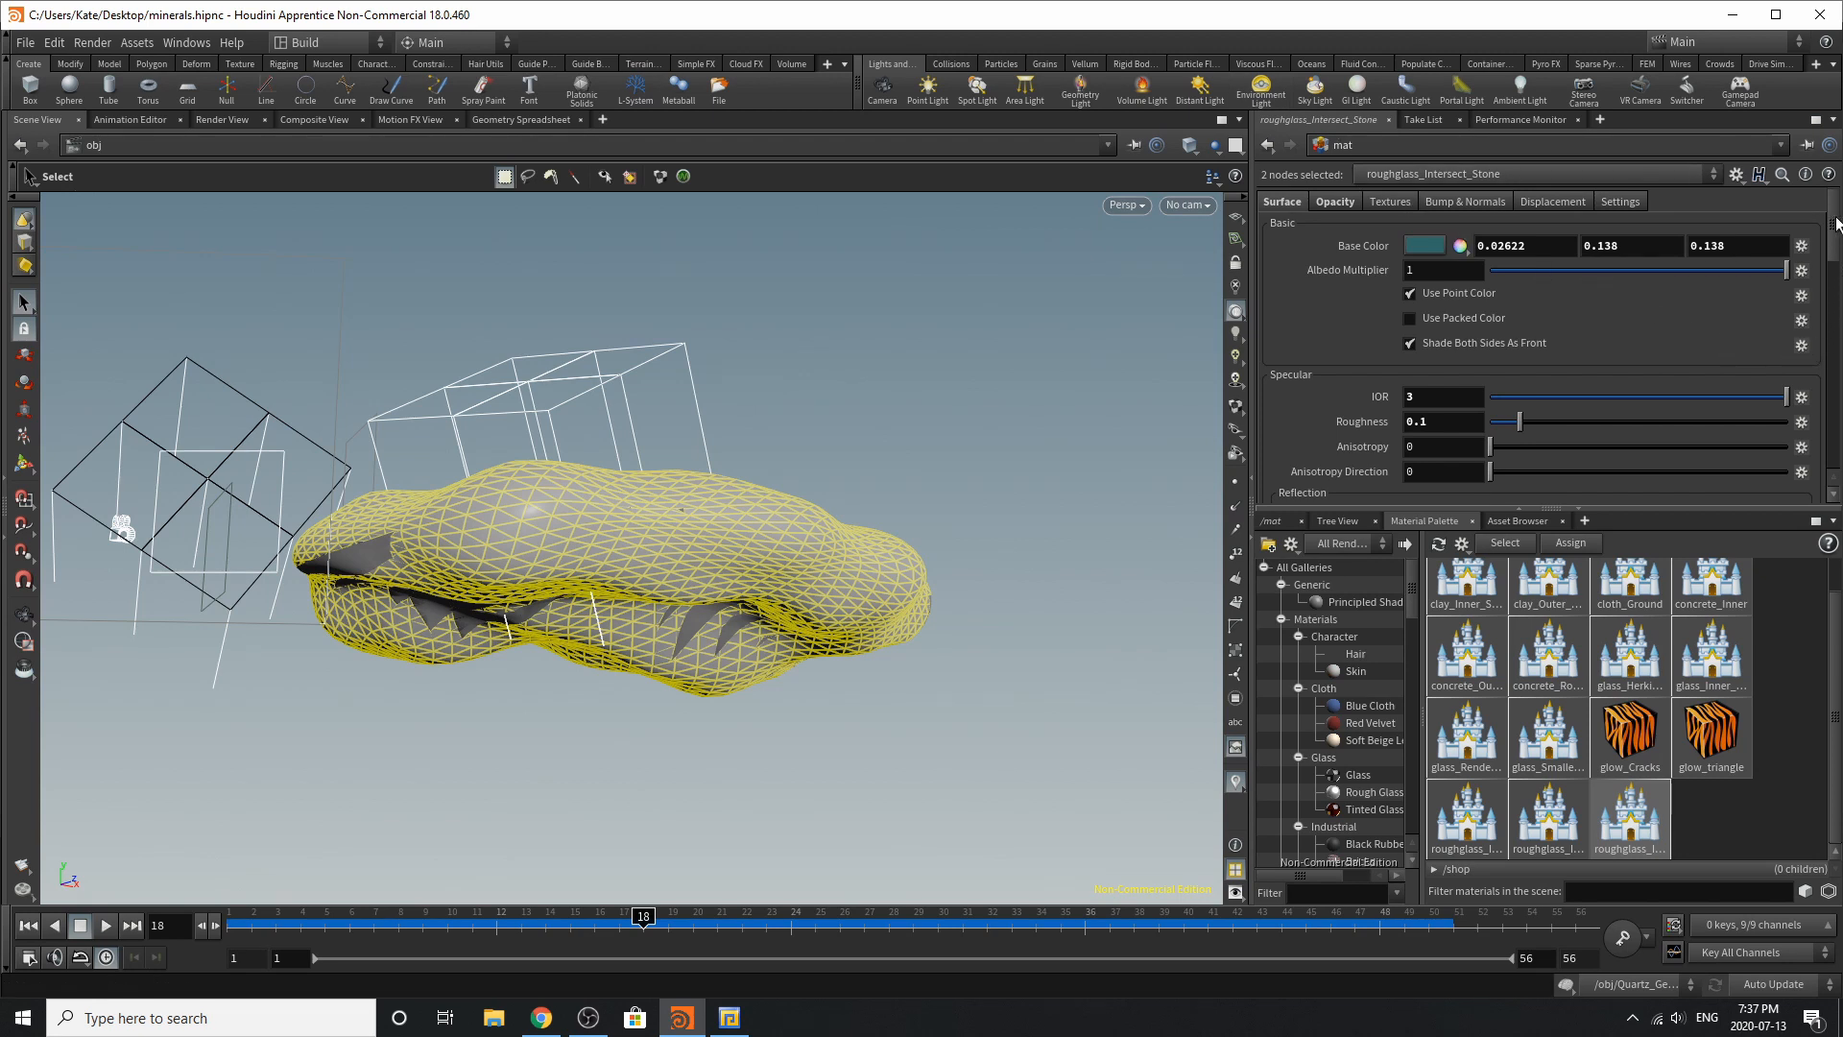
pyautogui.moveTo(1834, 237); pyautogui.dragTo(1836, 308)
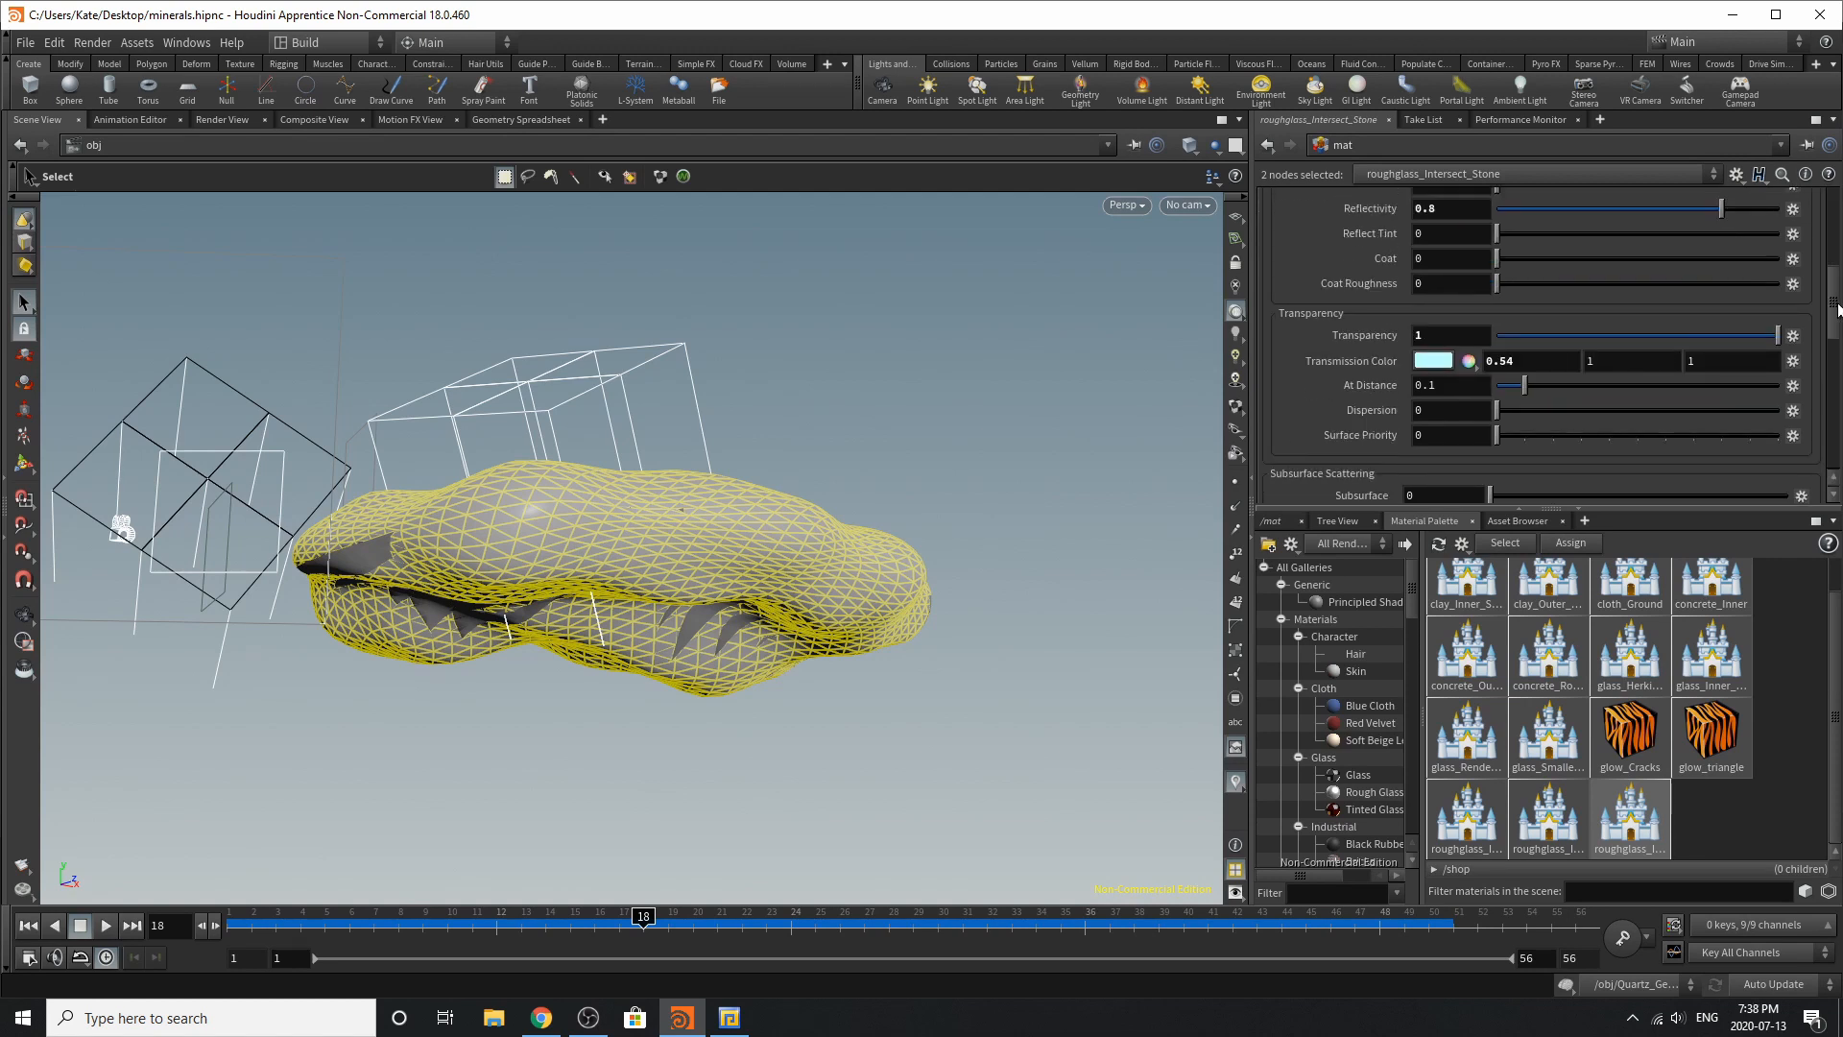
pyautogui.moveTo(1837, 307); pyautogui.dragTo(1824, 377)
pyautogui.scroll(3, 1823, 376)
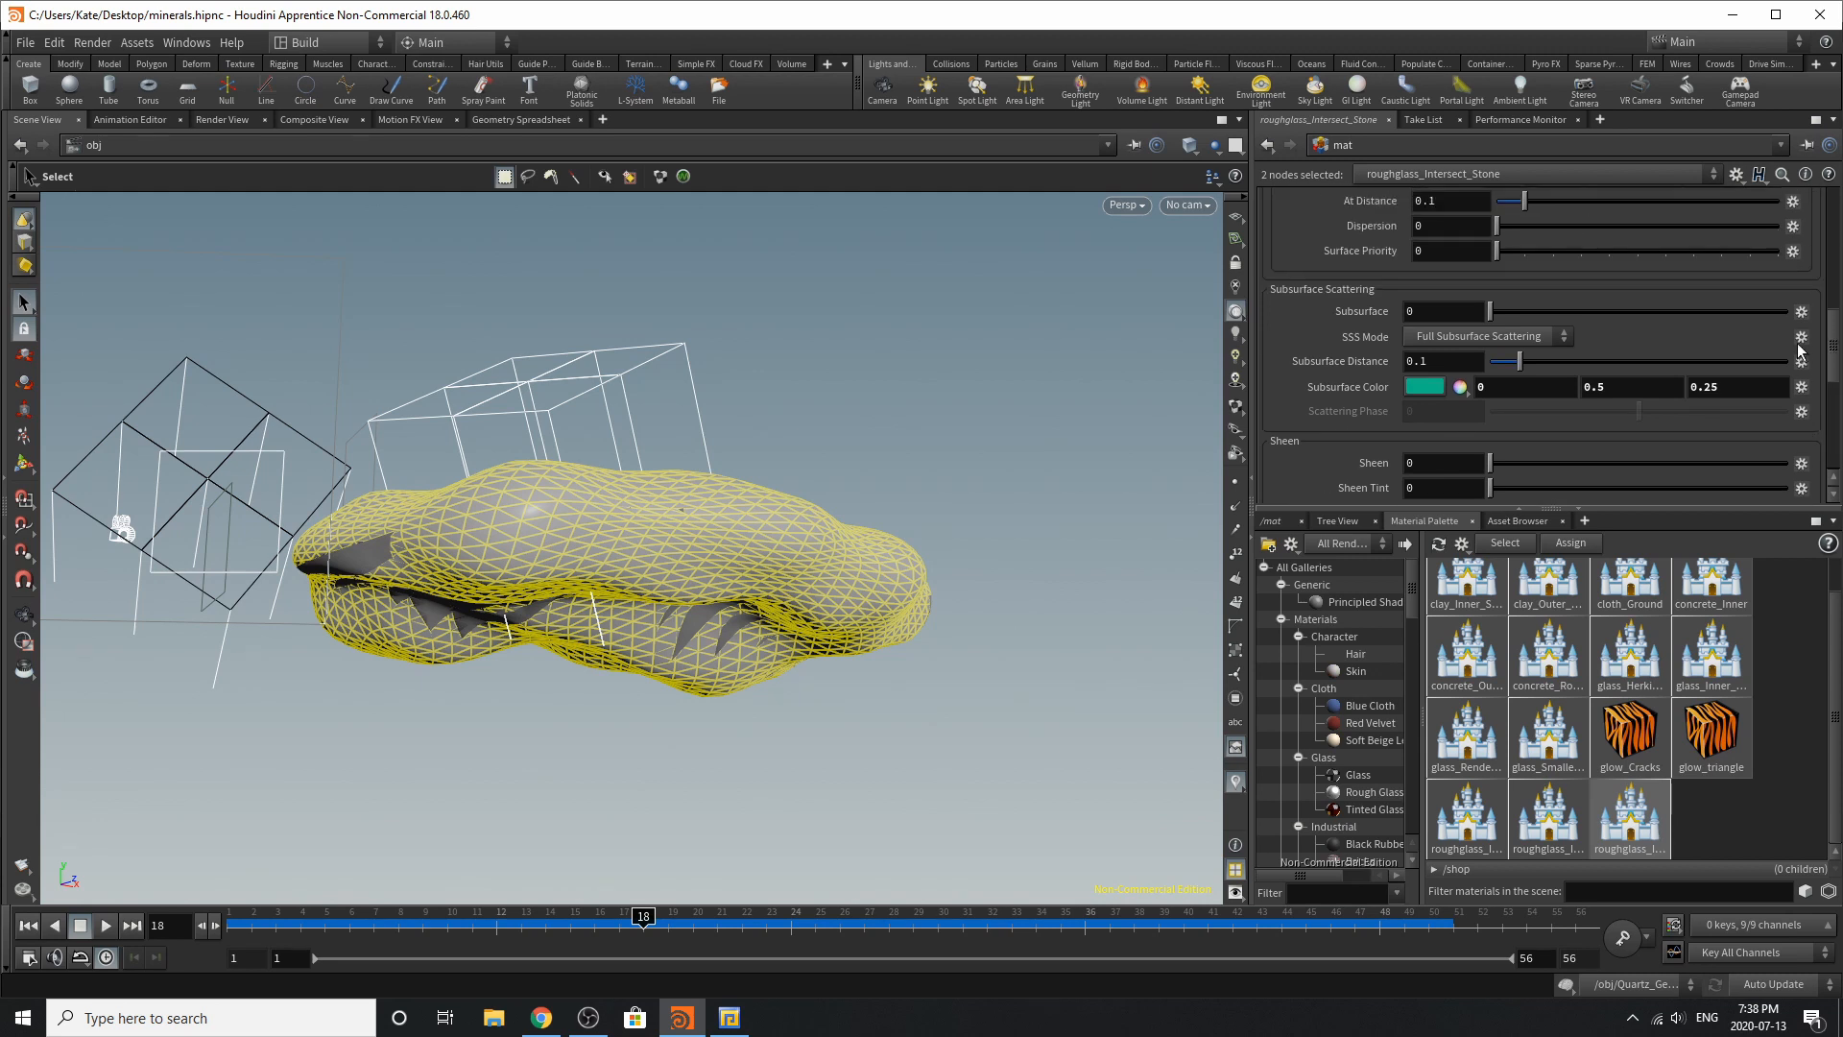
pyautogui.scroll(-3, 1799, 361)
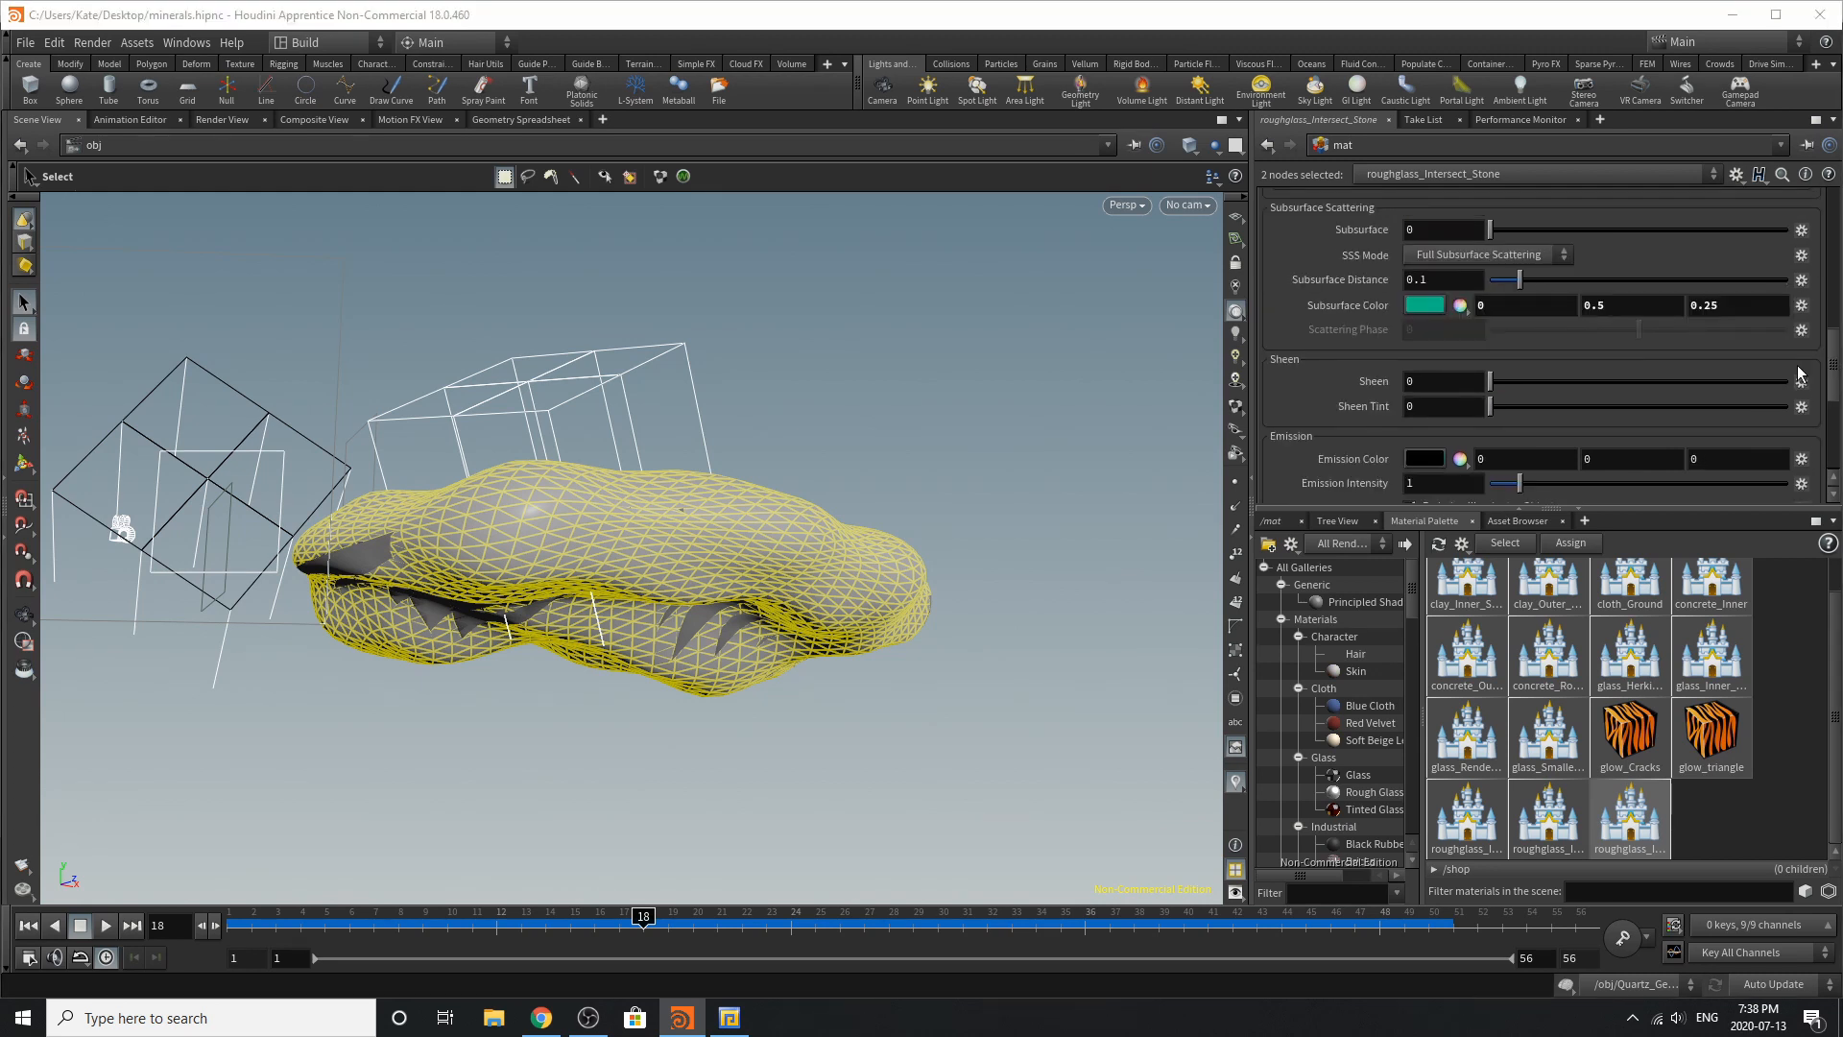
pyautogui.scroll(15, 1799, 376)
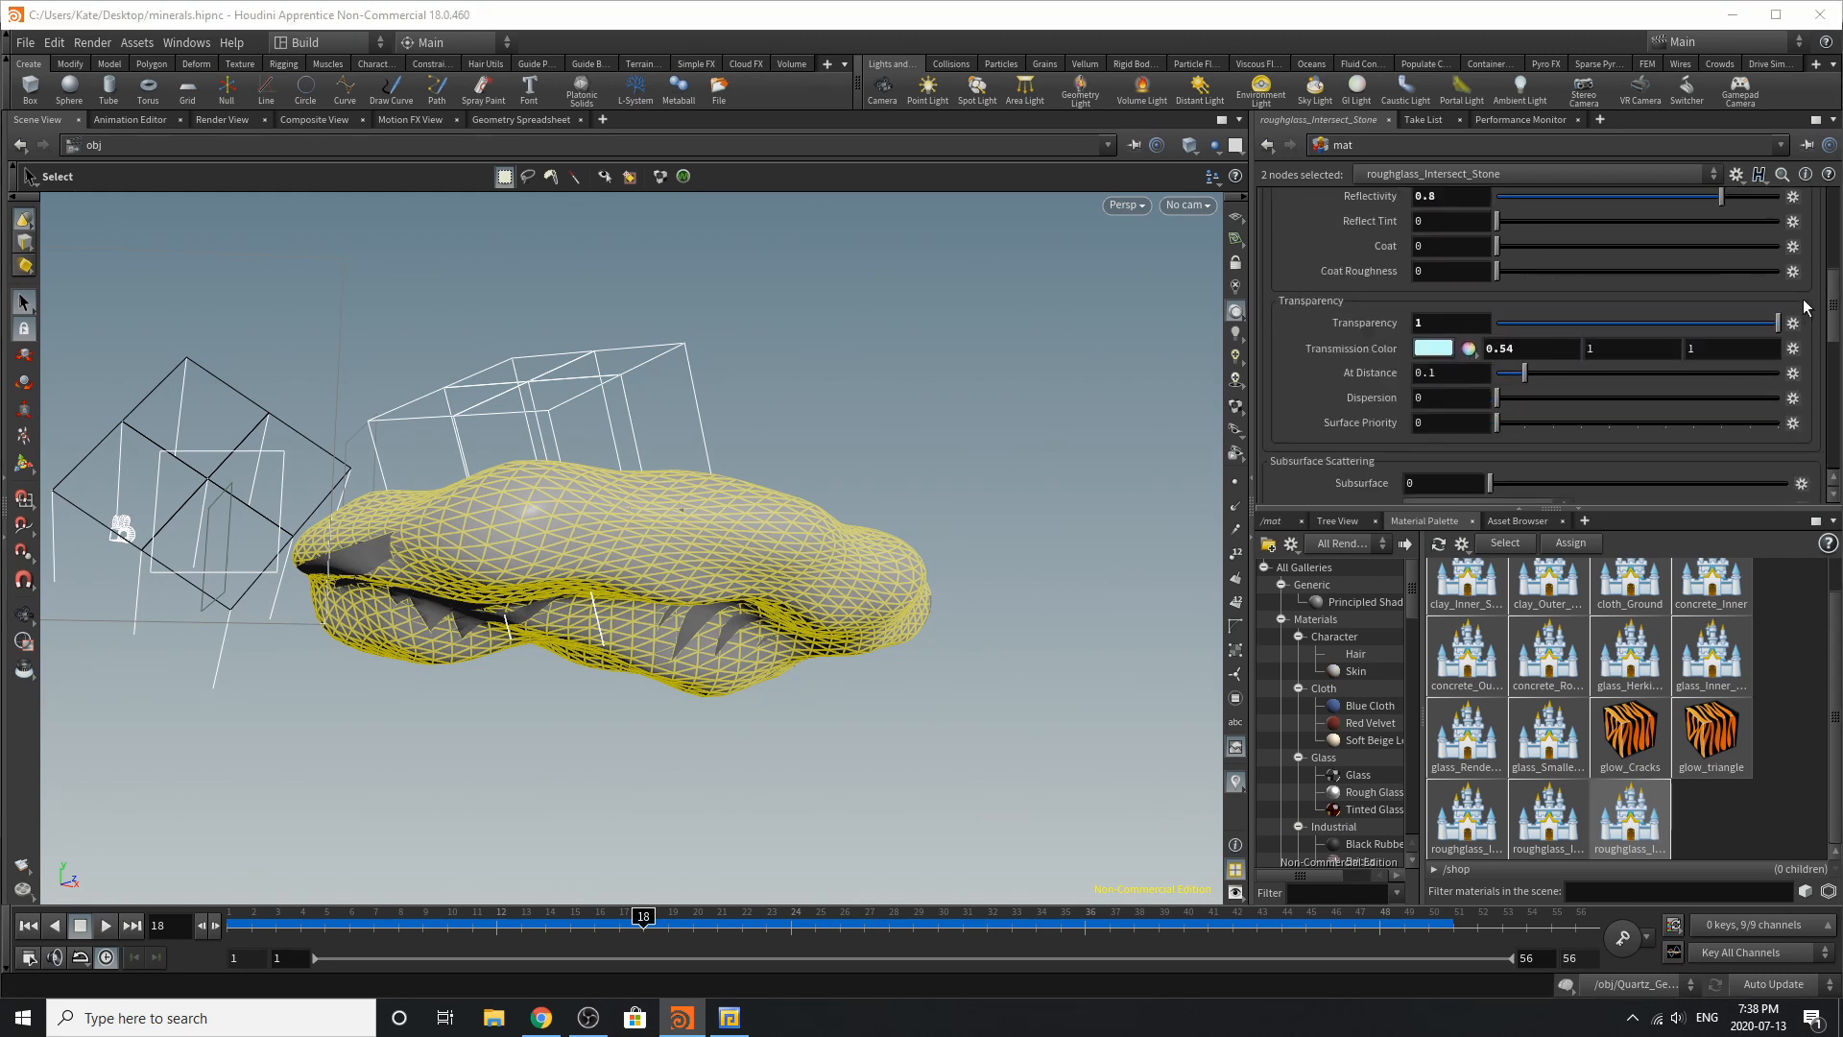
pyautogui.click(1347, 198)
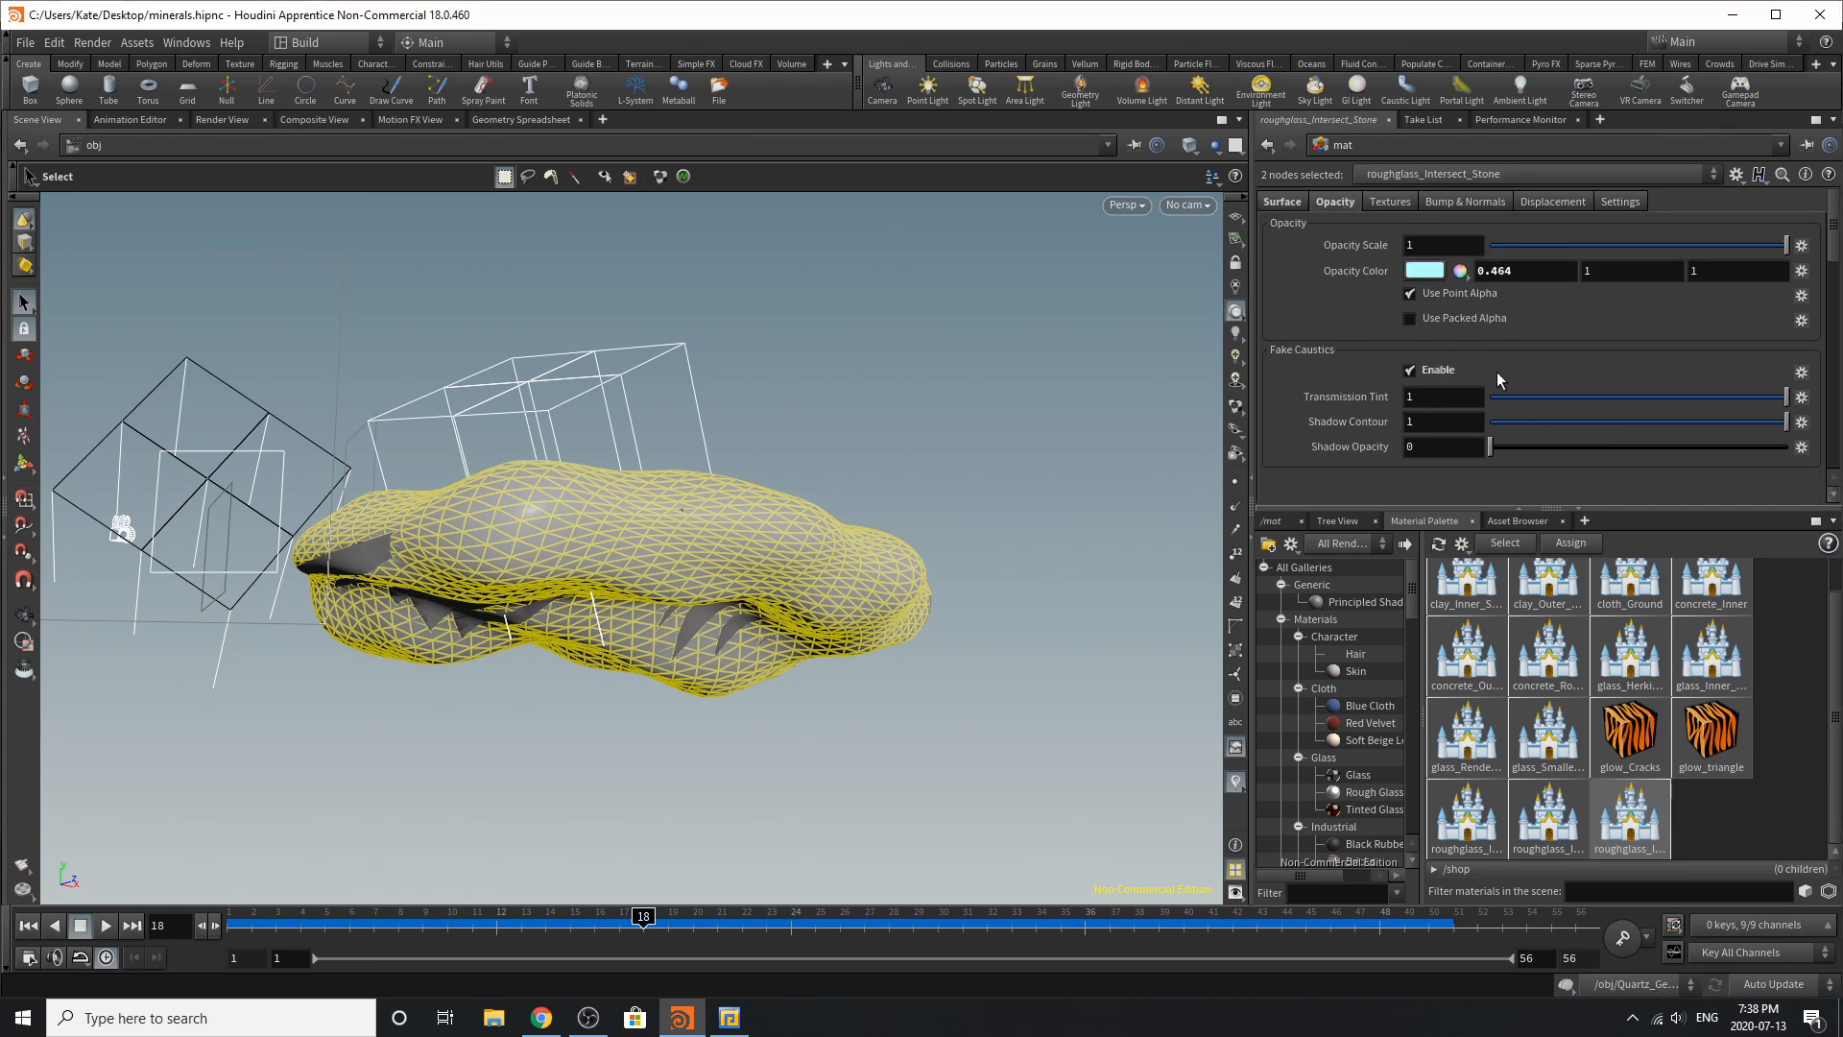
# Step: Return the network editor to the obj level and look through Fluorescent_Mineral_Polished_Cam in the viewport
pyautogui.click(1276, 519)
pyautogui.click(1390, 554)
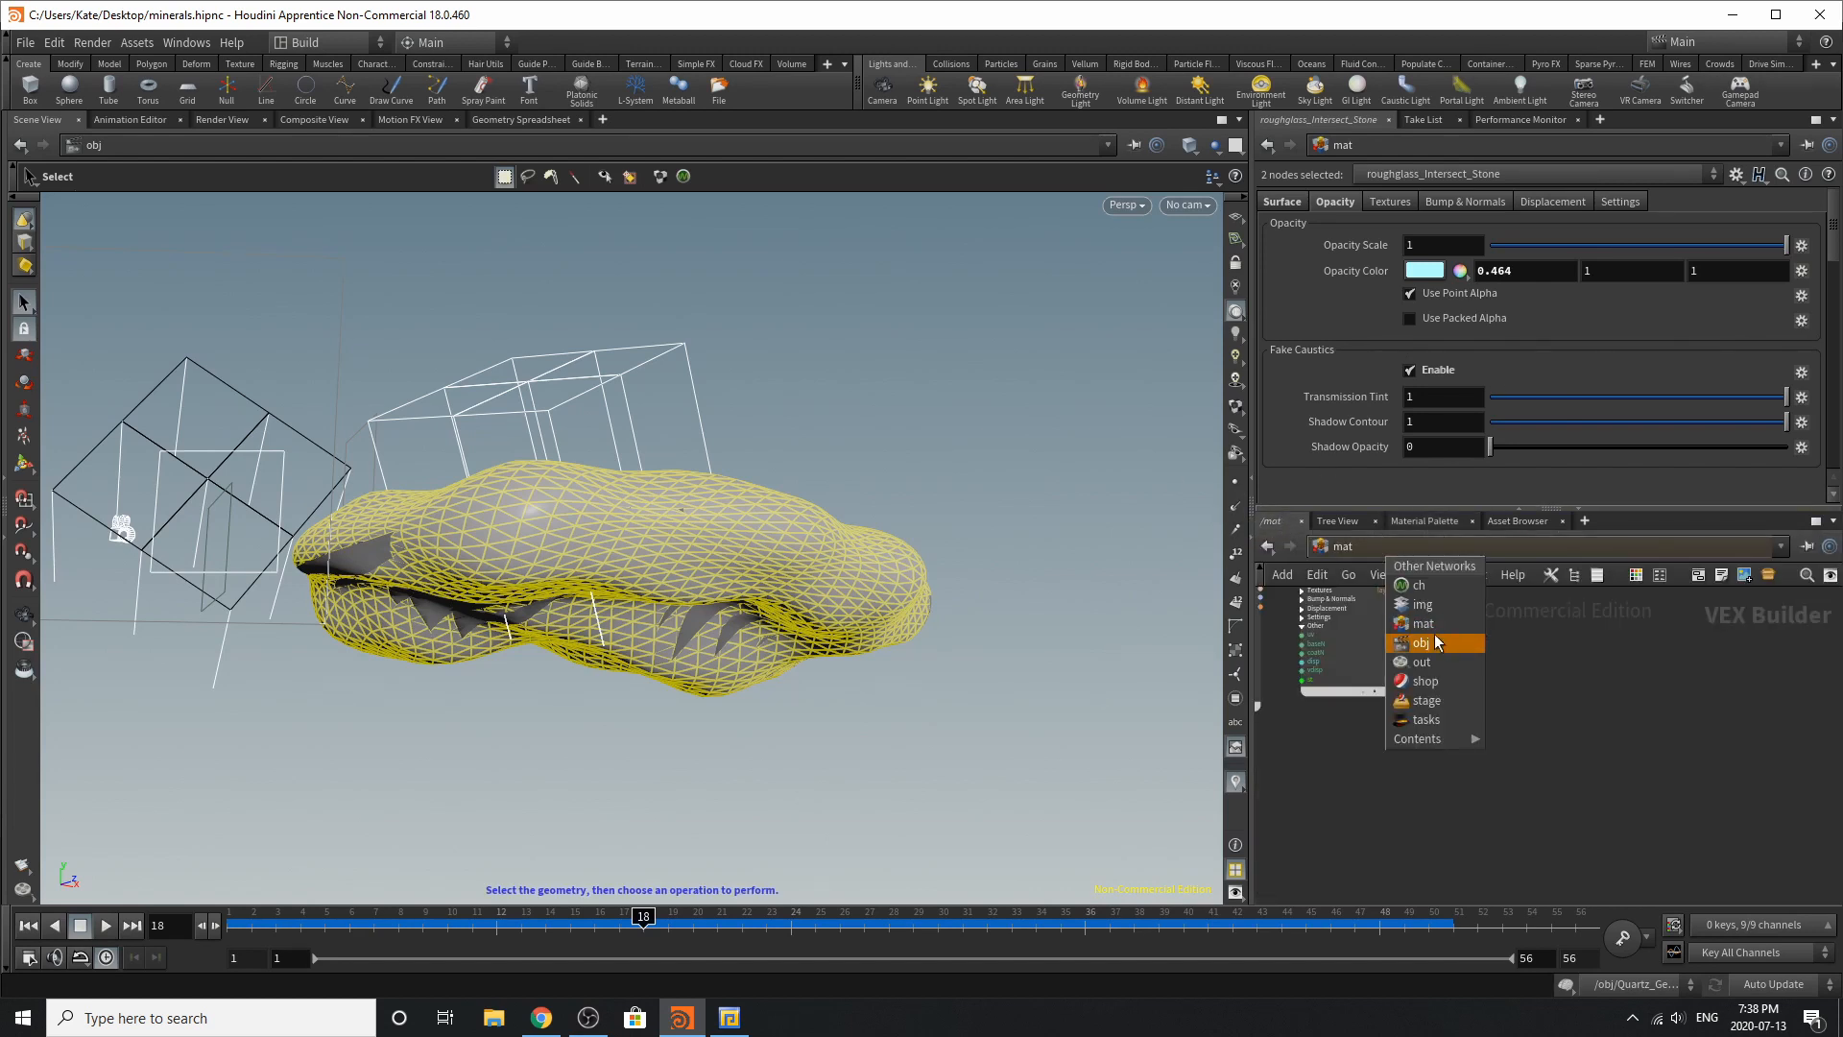
pyautogui.click(1421, 642)
pyautogui.click(1185, 205)
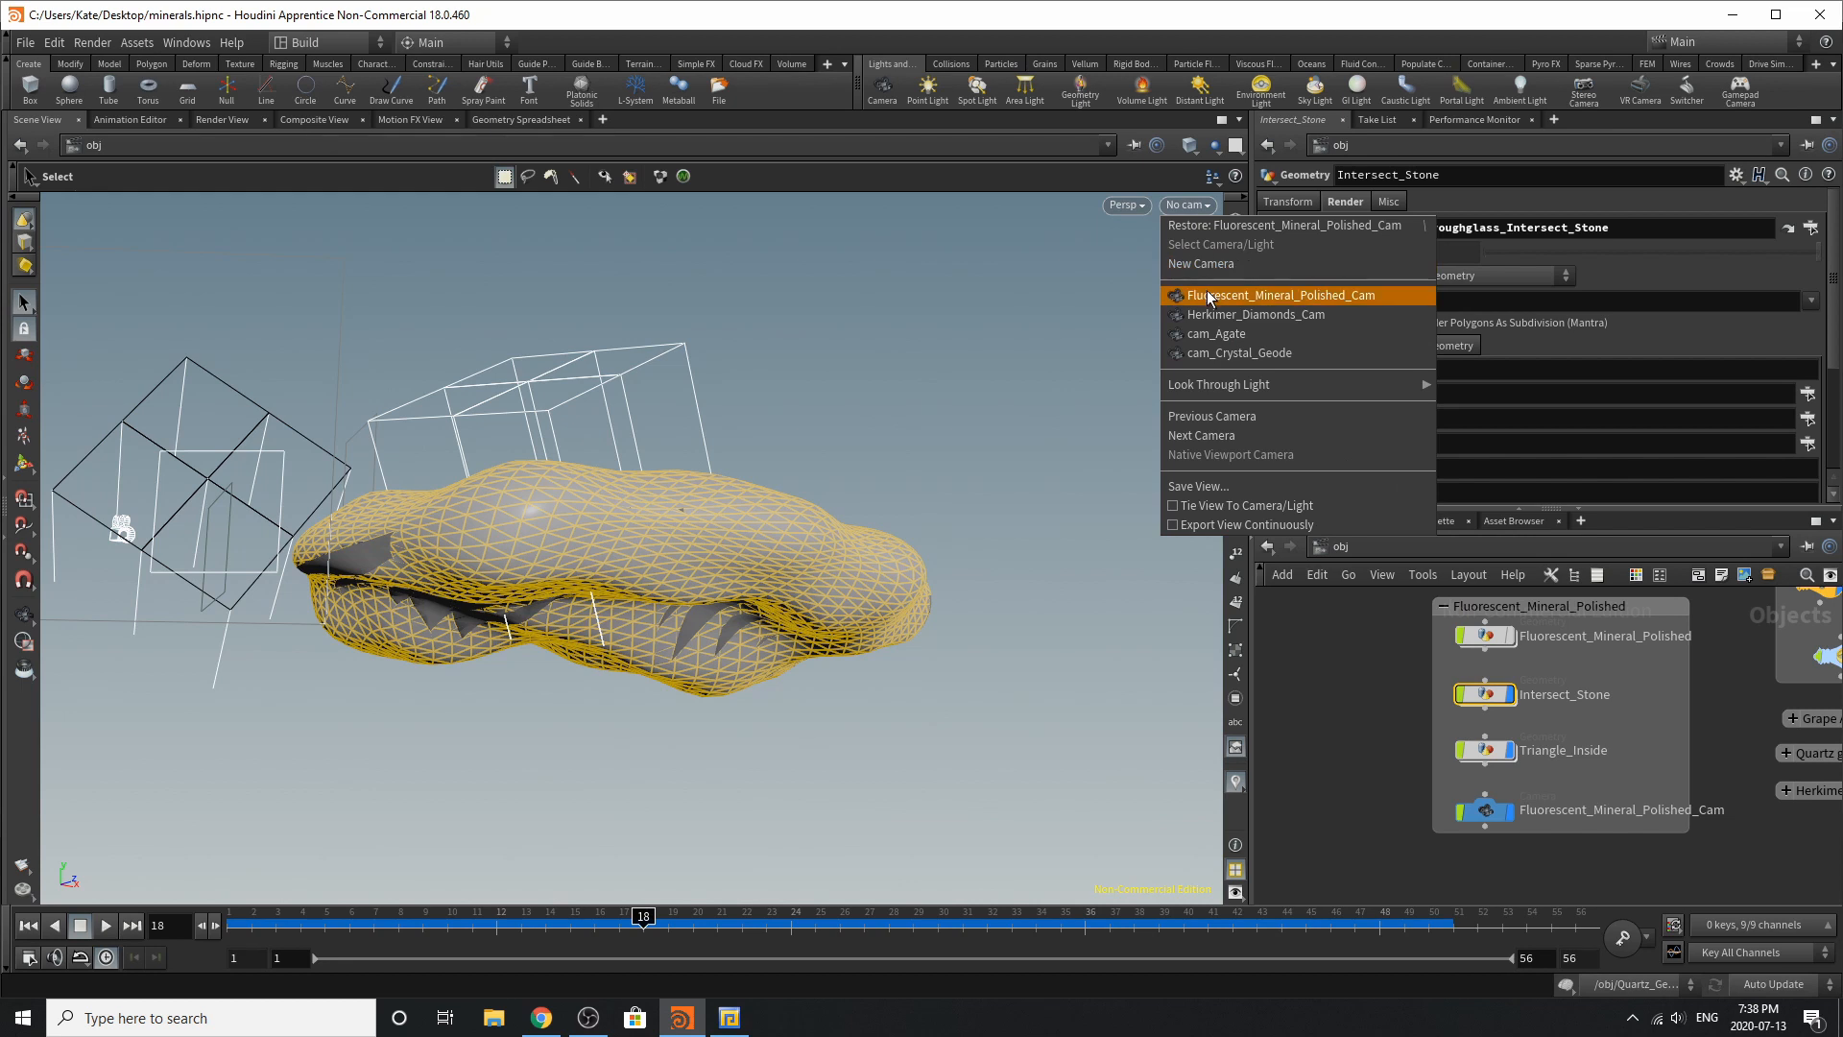
pyautogui.click(1209, 298)
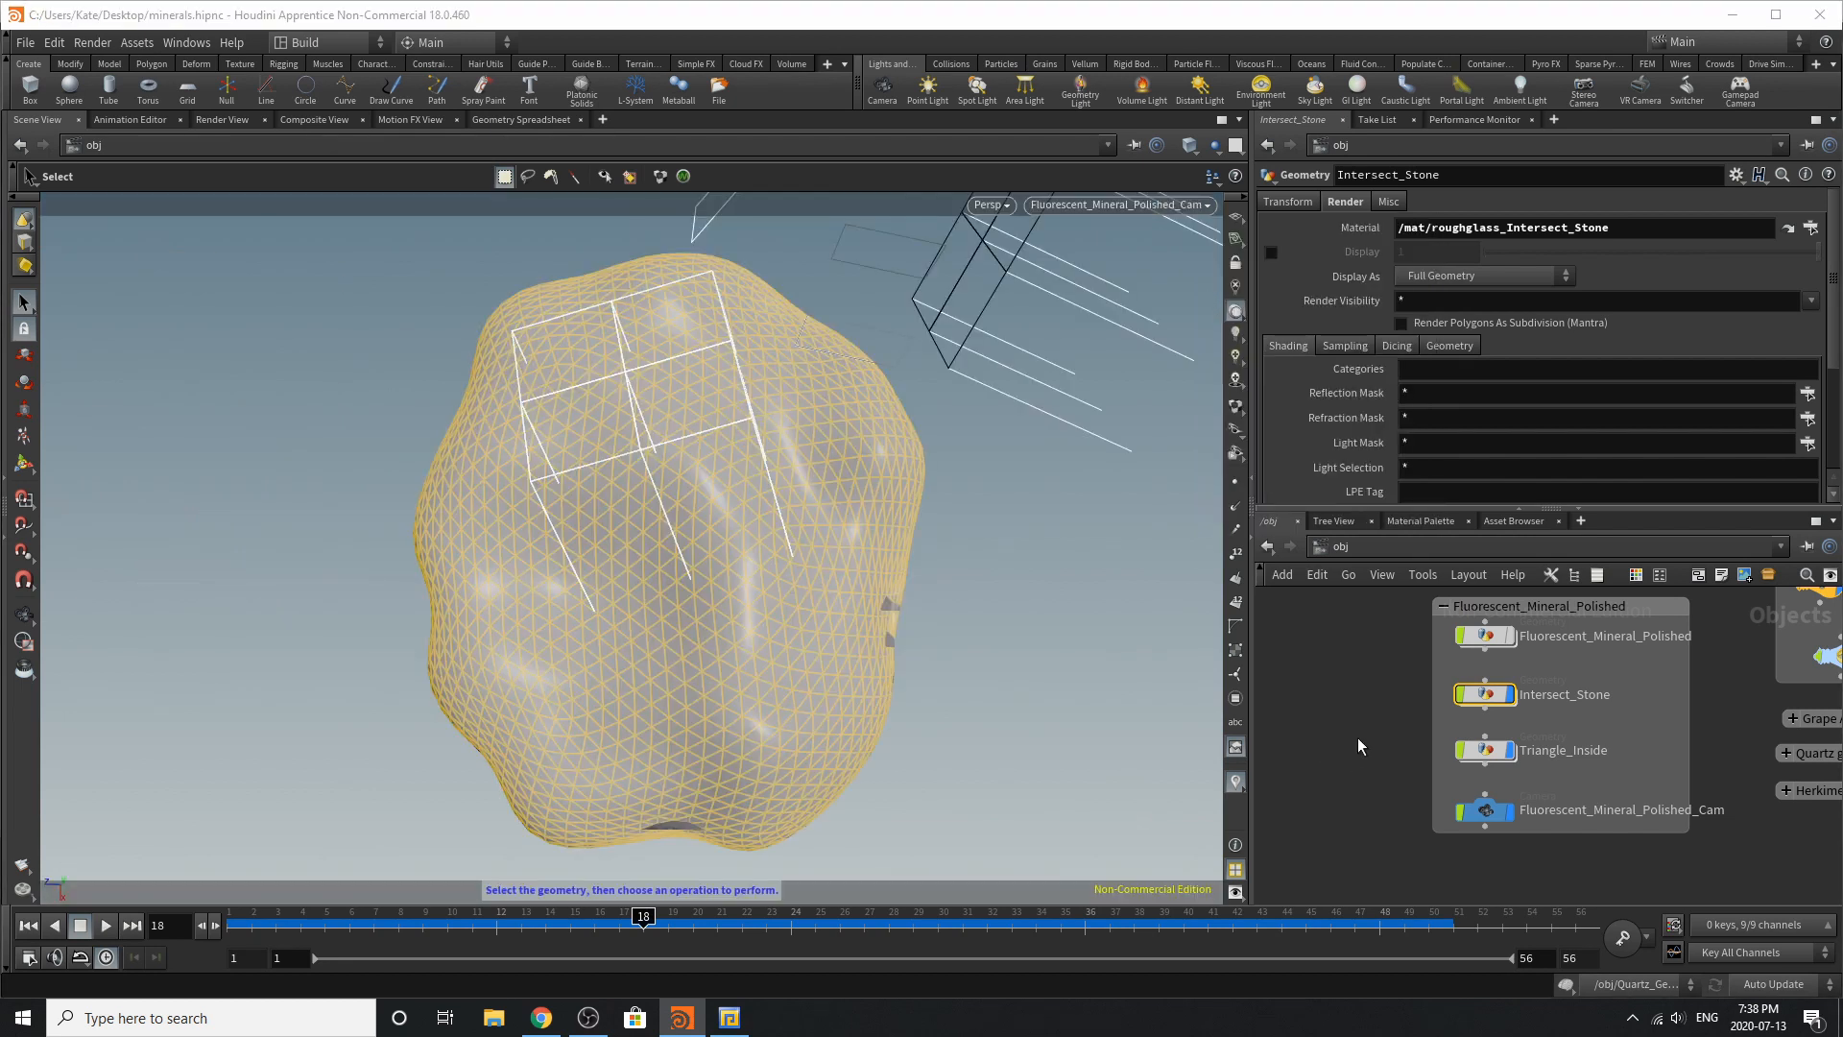